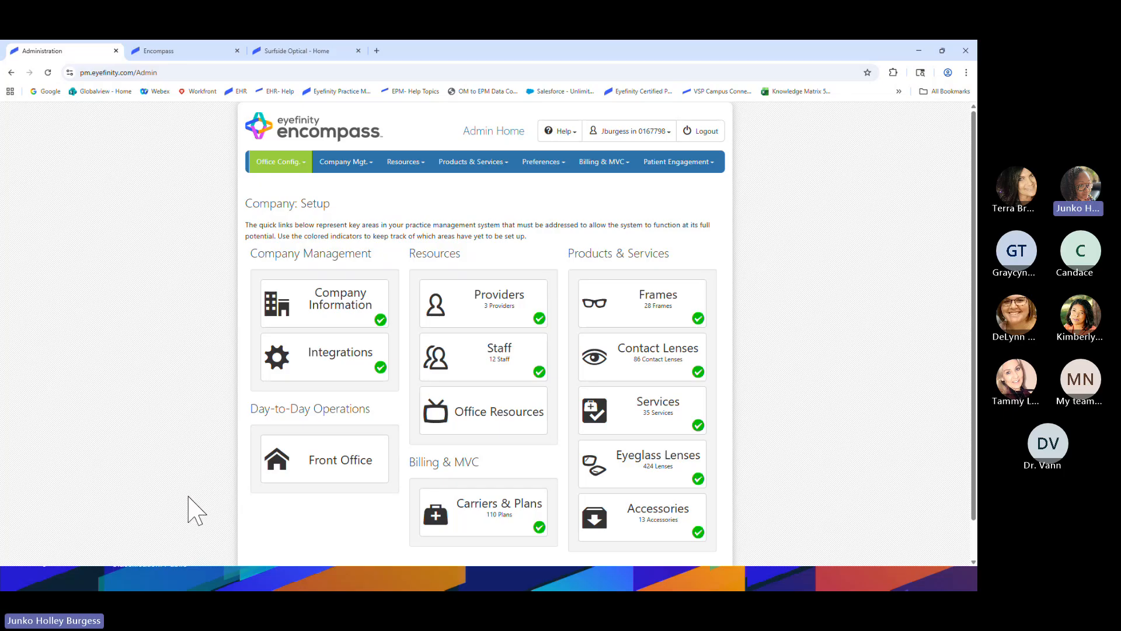
# Choose Surfside Optical from Office Config. to open its office setup page
pyautogui.click(279, 163)
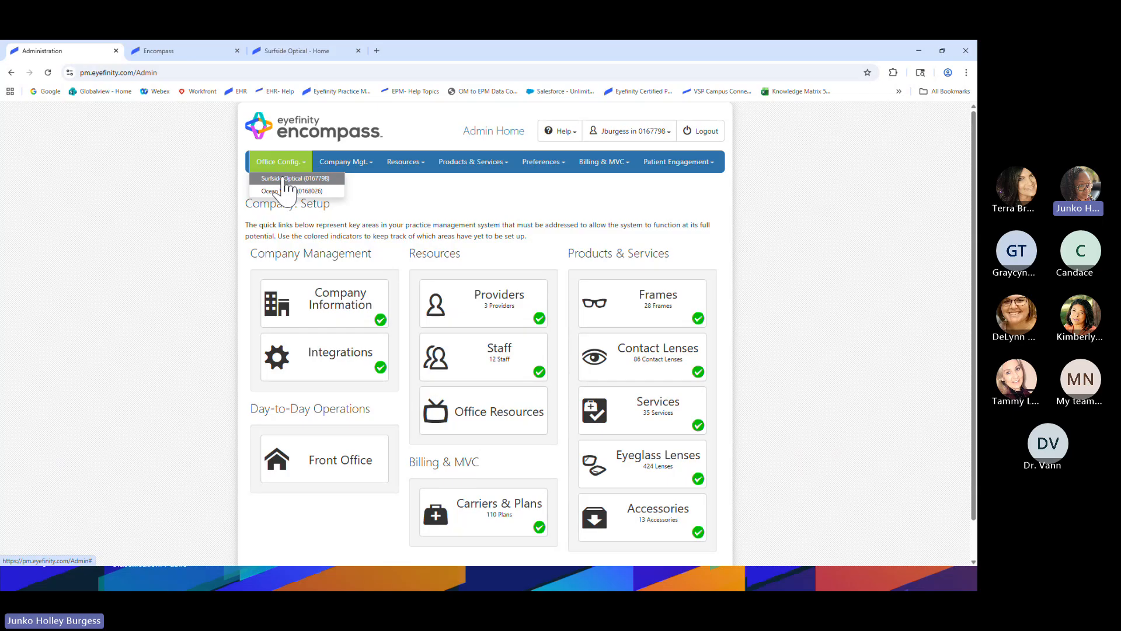
pyautogui.click(285, 179)
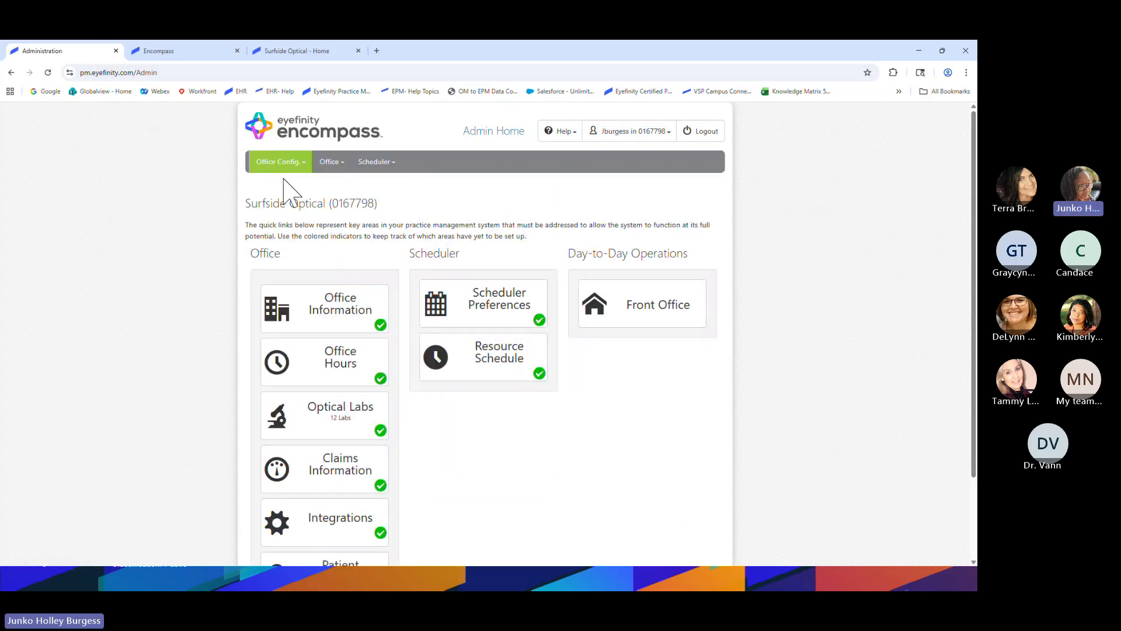
pyautogui.click(374, 163)
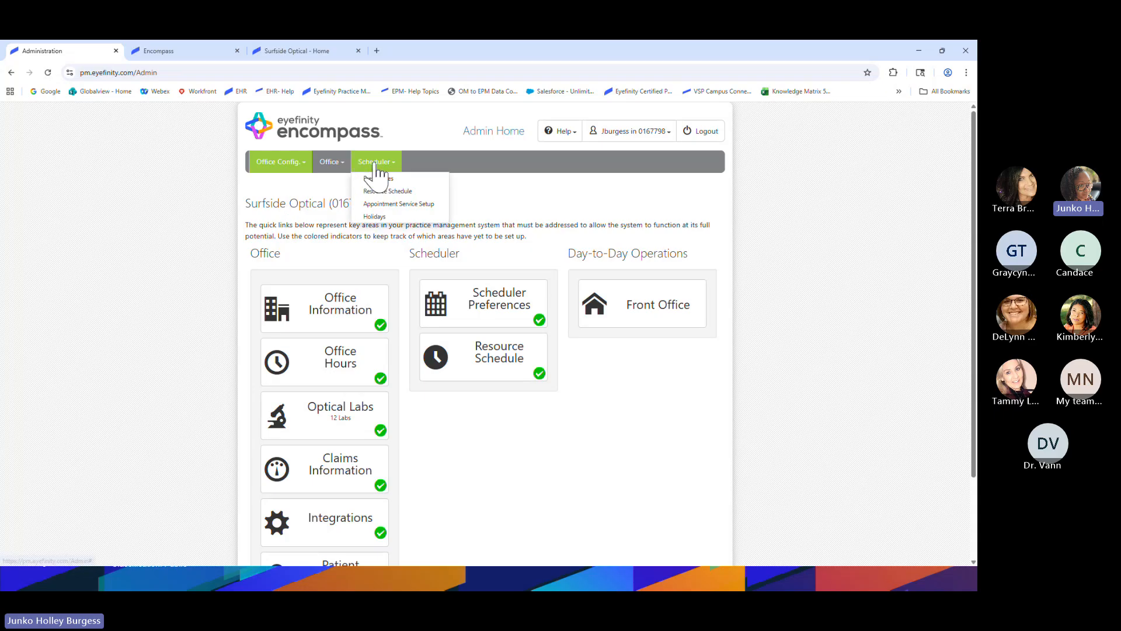
pyautogui.click(382, 161)
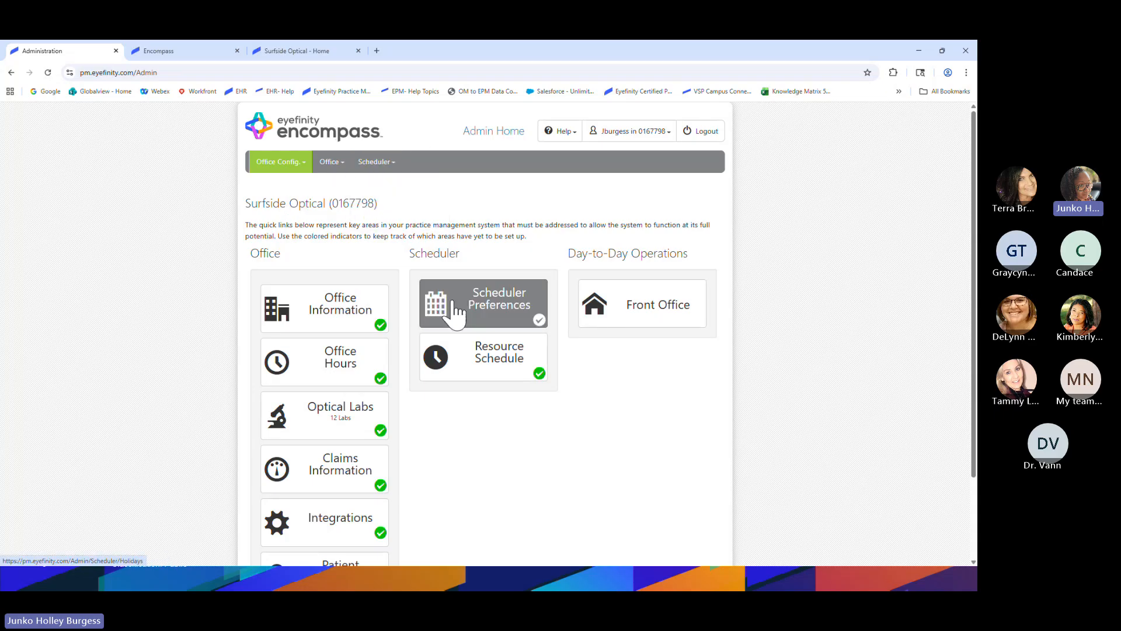
# Open Surfside Optical's Resource Schedule on the Resource Hours Setup tab and check the Resource list
pyautogui.click(474, 351)
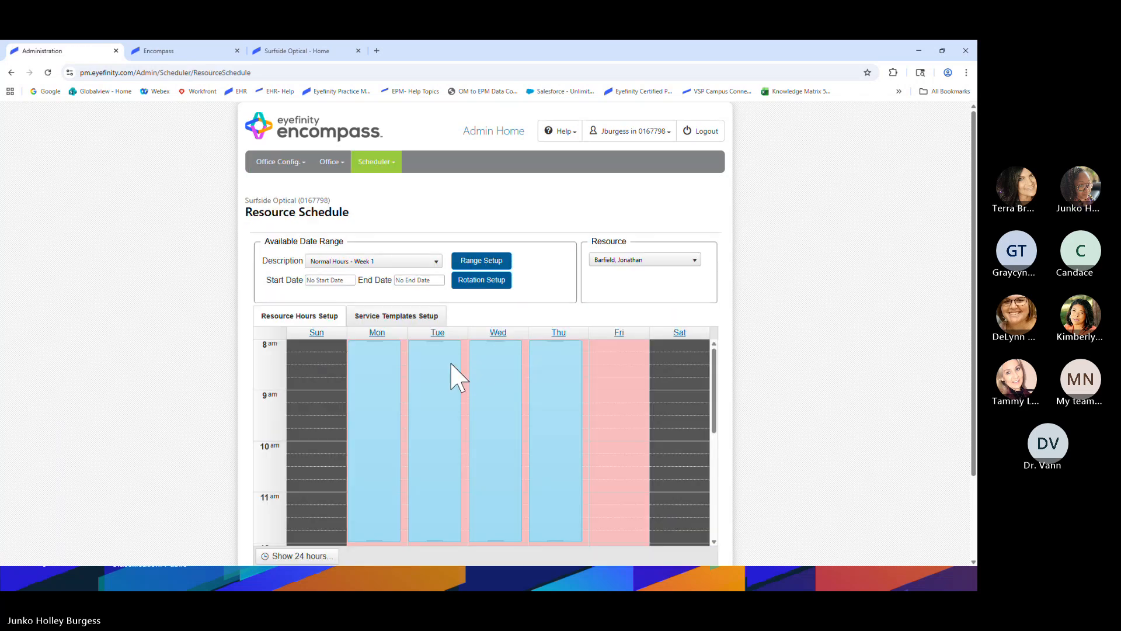
pyautogui.scroll(-1, 176, 330)
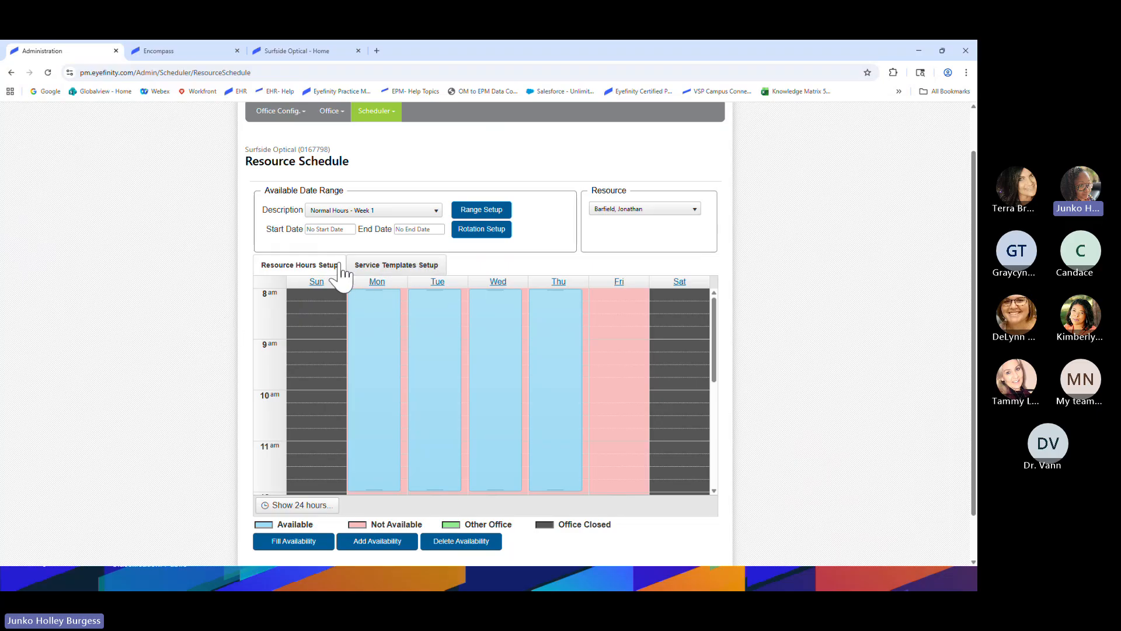
pyautogui.click(300, 268)
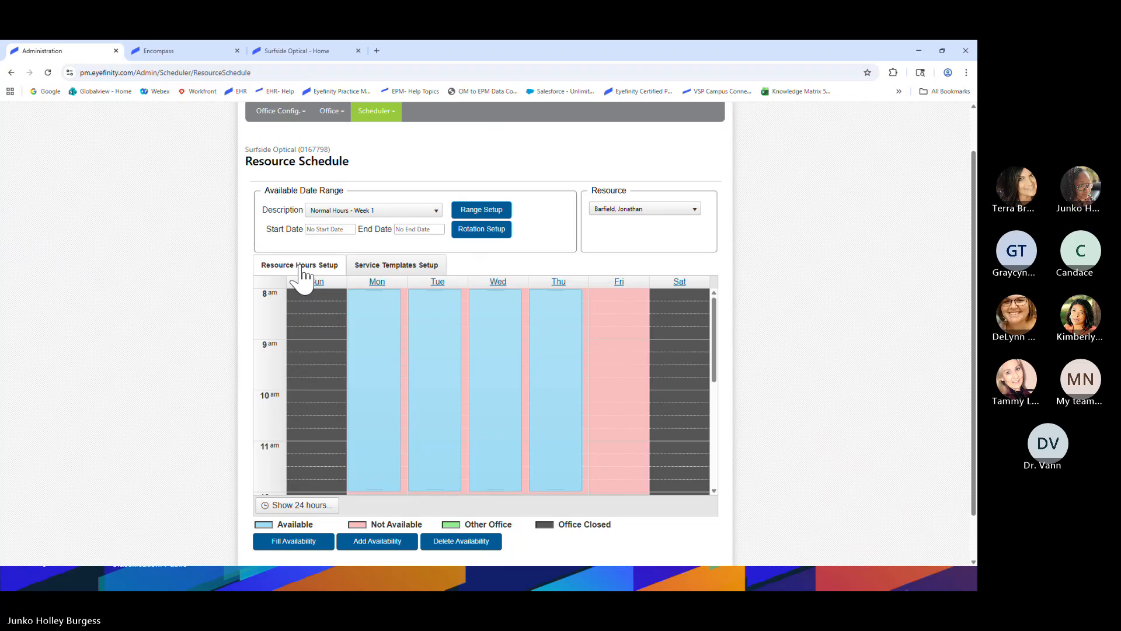
pyautogui.click(636, 212)
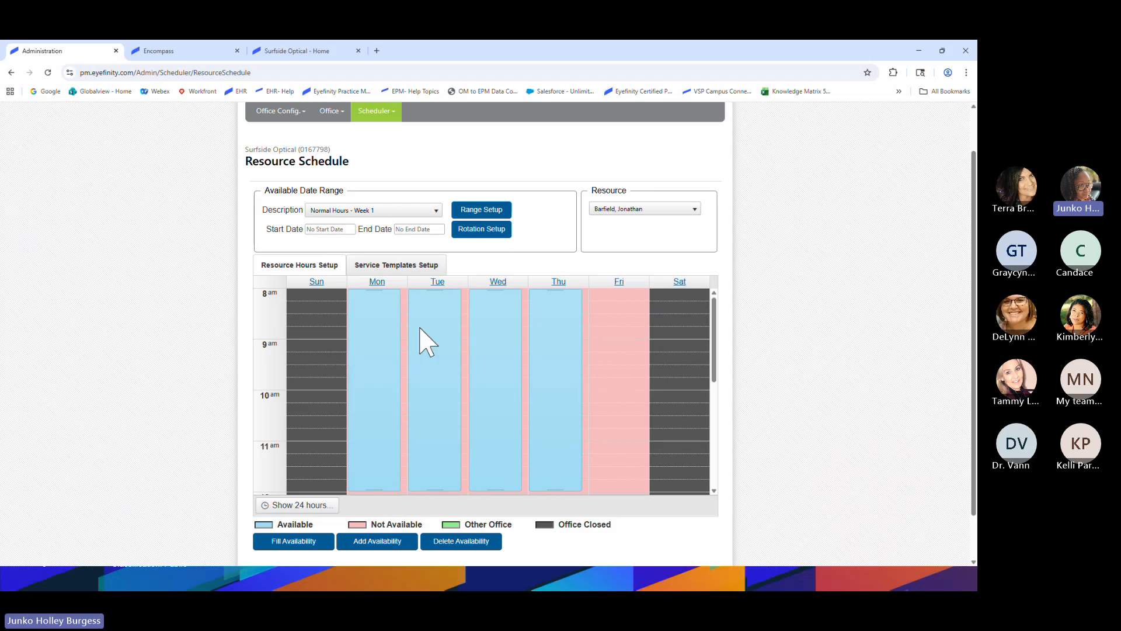
pyautogui.scroll(-1, 395, 411)
pyautogui.scroll(1, 395, 416)
pyautogui.click(637, 210)
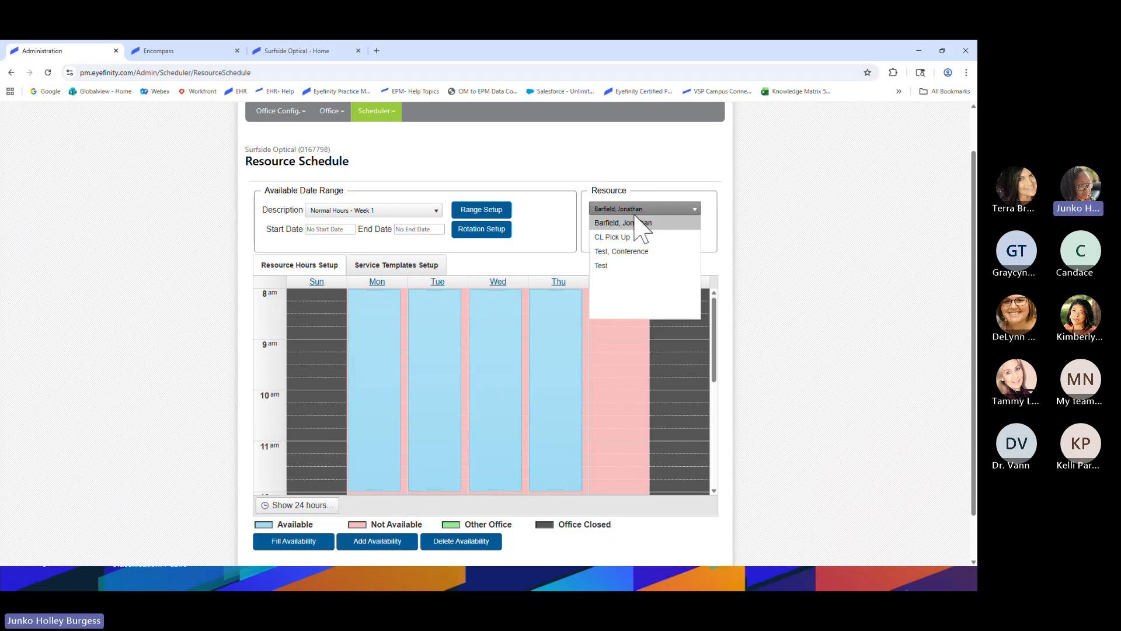
pyautogui.click(612, 265)
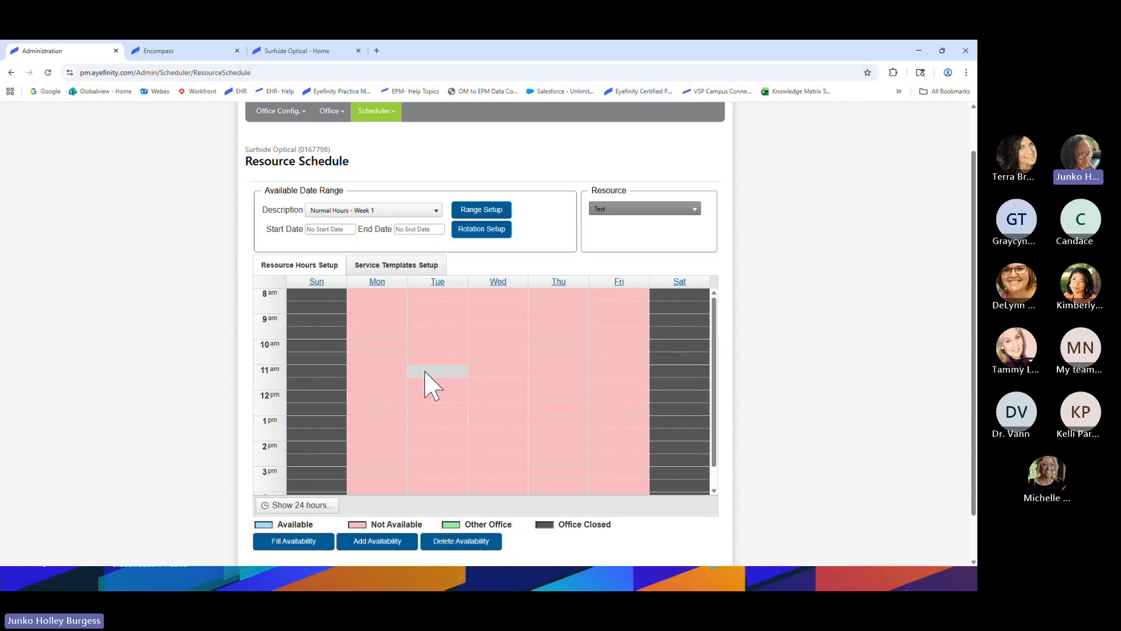
pyautogui.click(646, 209)
pyautogui.click(644, 223)
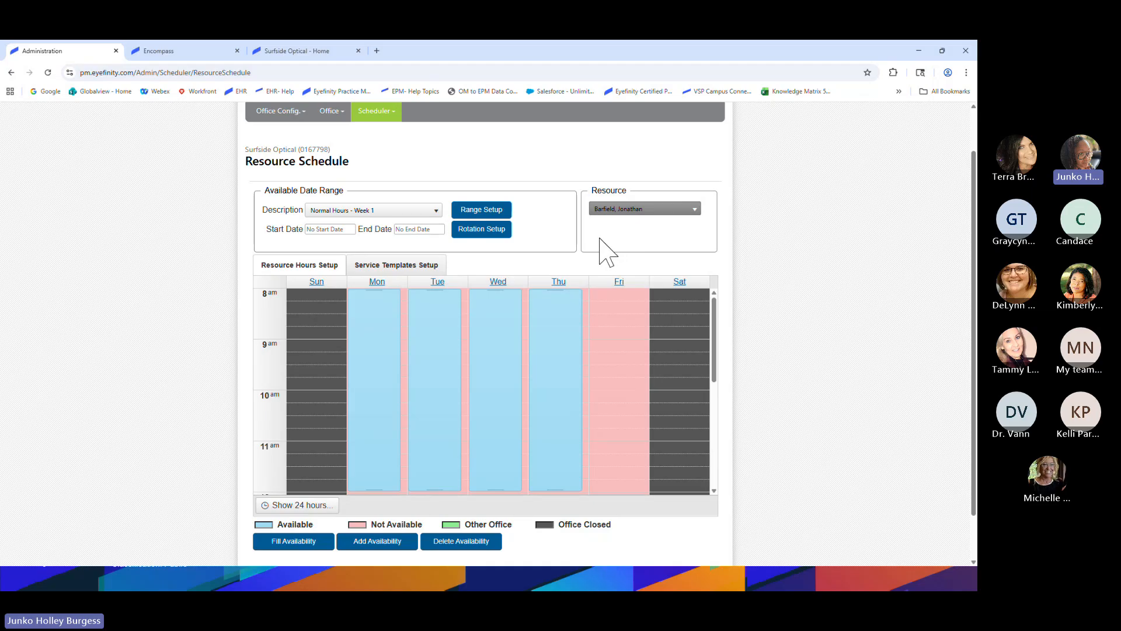
pyautogui.click(381, 213)
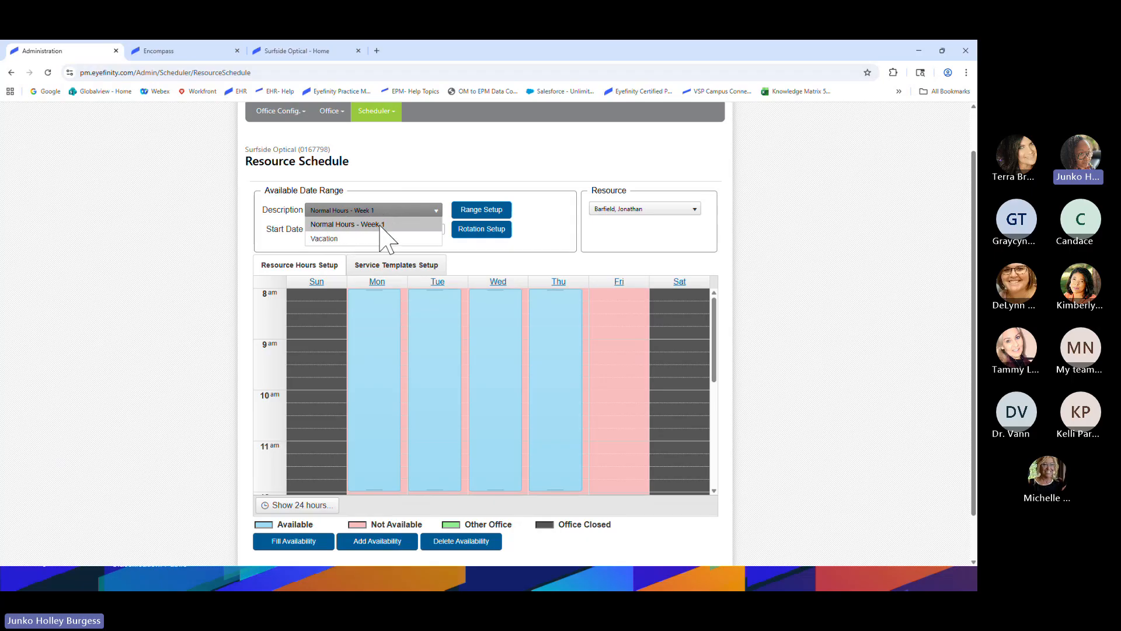
pyautogui.click(288, 220)
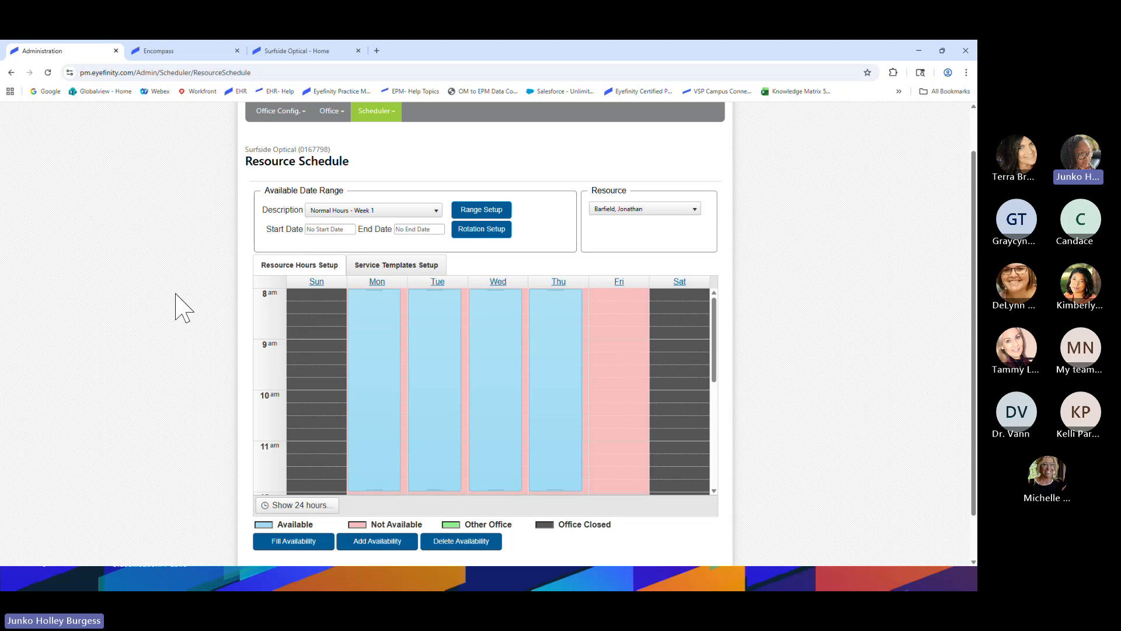
# Scroll the Week 1 grid to the afternoon and select Monday from 1 pm to 2 pm
pyautogui.scroll(1, 373, 360)
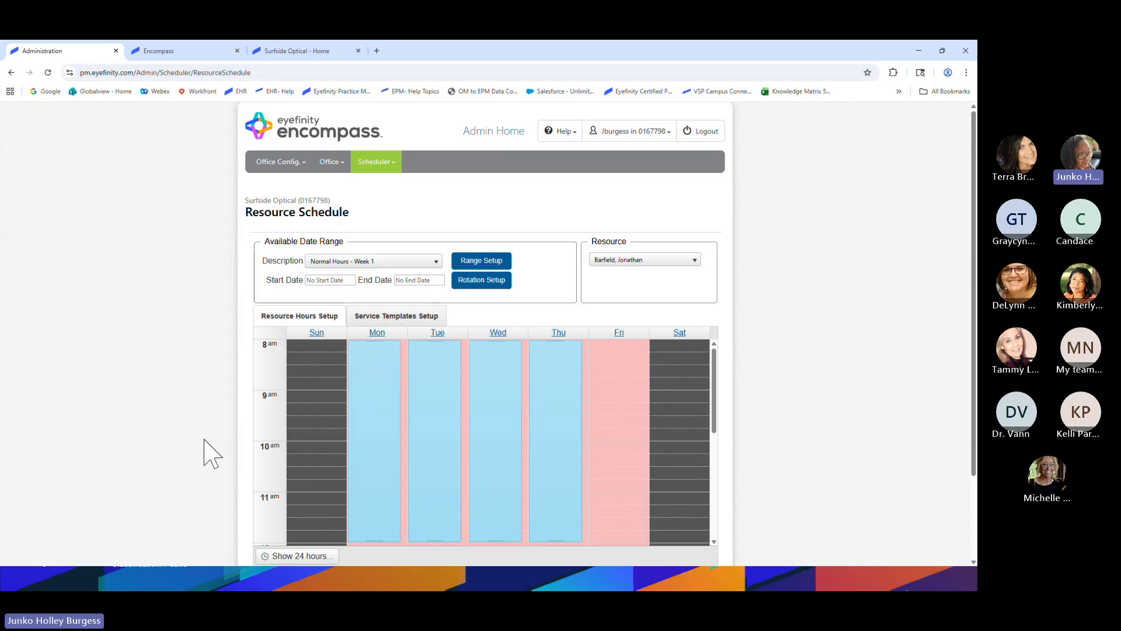
pyautogui.scroll(-1, 604, 498)
pyautogui.scroll(-2, 604, 499)
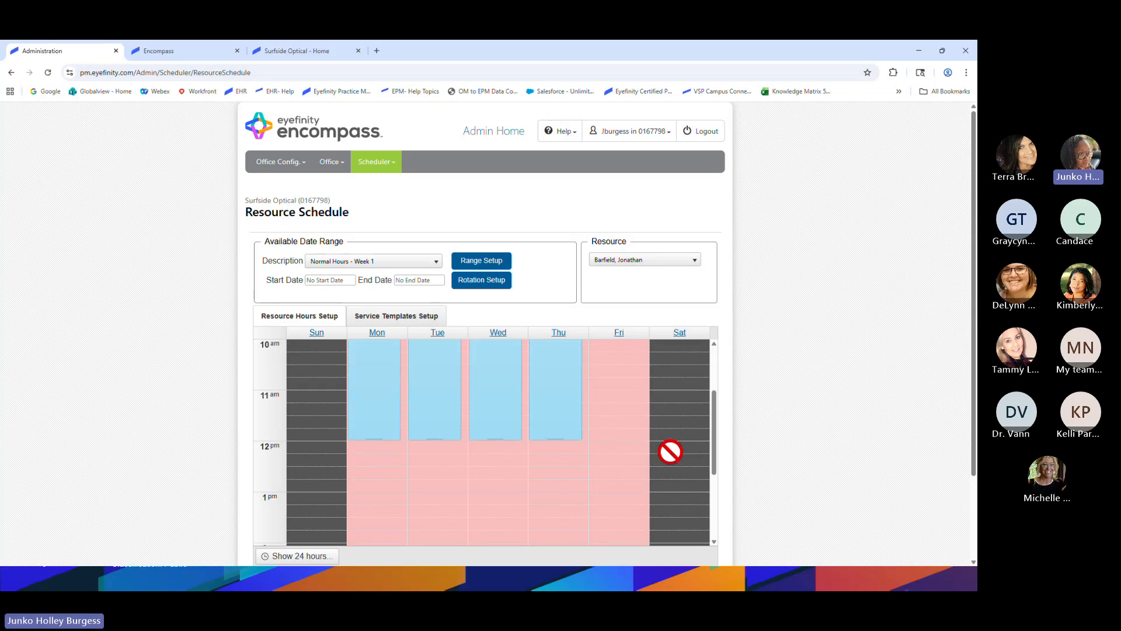
pyautogui.scroll(-1, 791, 395)
pyautogui.scroll(-1, 816, 386)
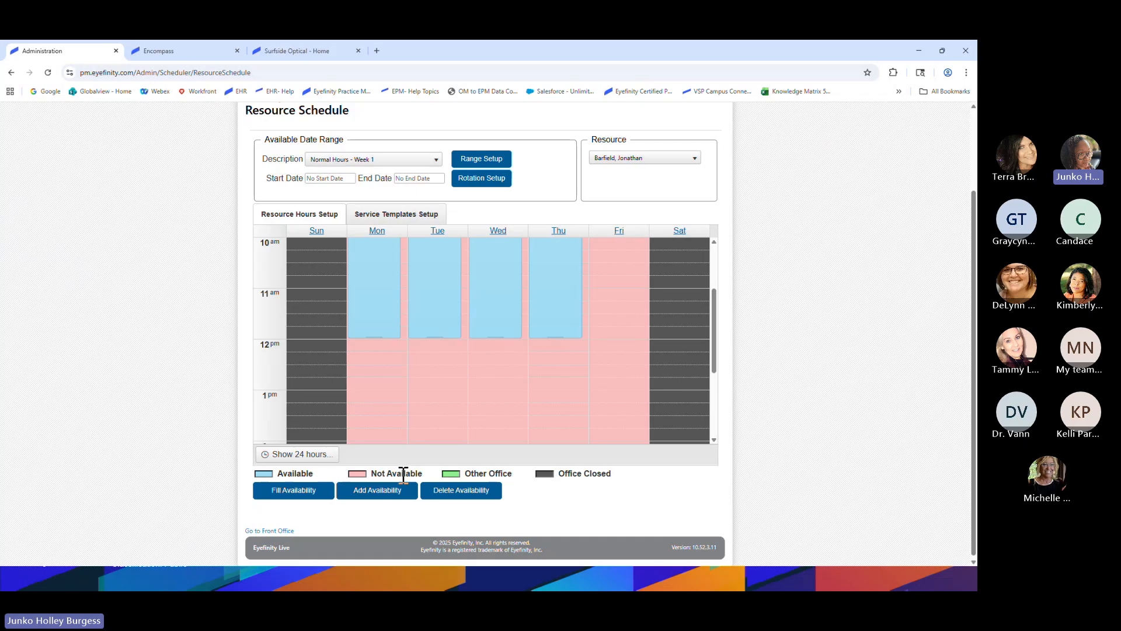
pyautogui.scroll(4, 617, 330)
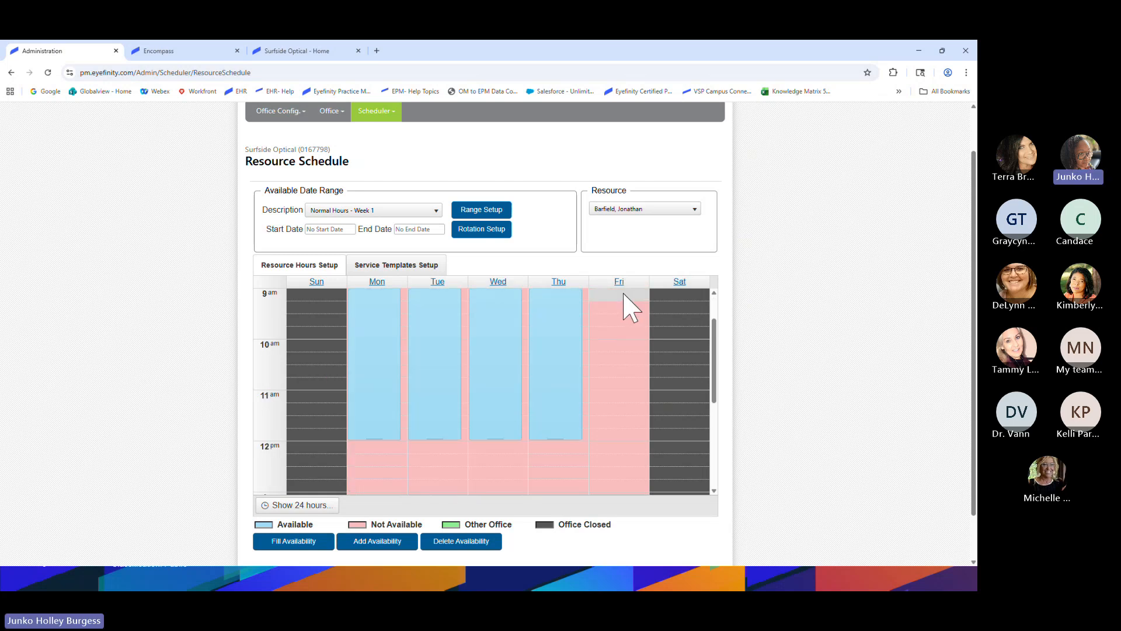
pyautogui.scroll(-5, 618, 350)
pyautogui.scroll(6, 549, 458)
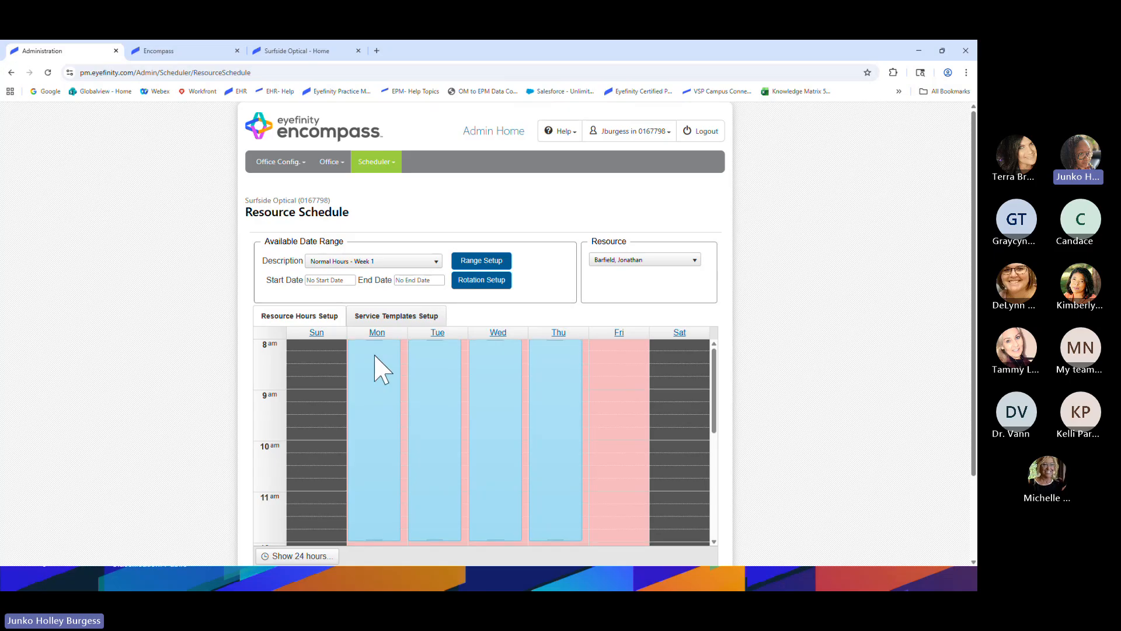
pyautogui.scroll(-2, 377, 374)
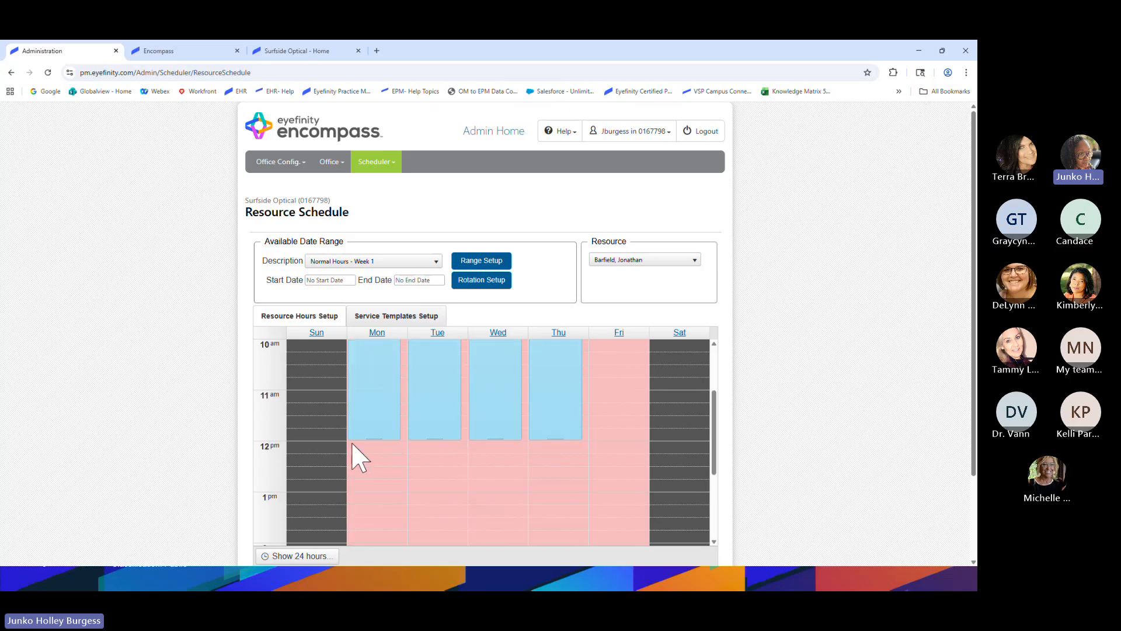
pyautogui.scroll(-3, 215, 451)
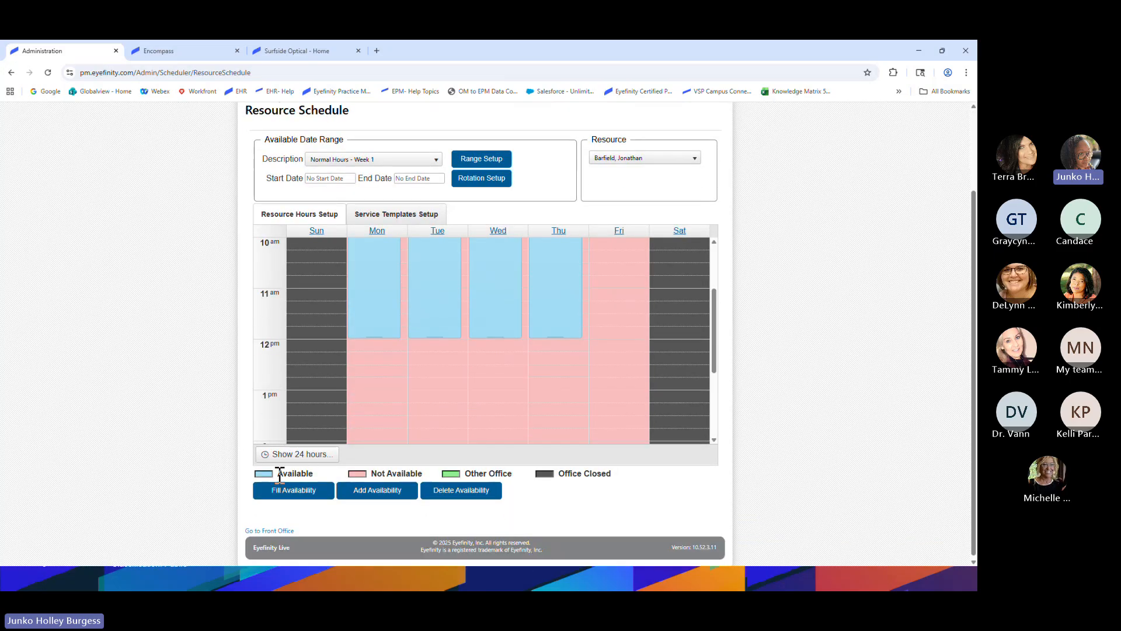
pyautogui.scroll(2, 490, 426)
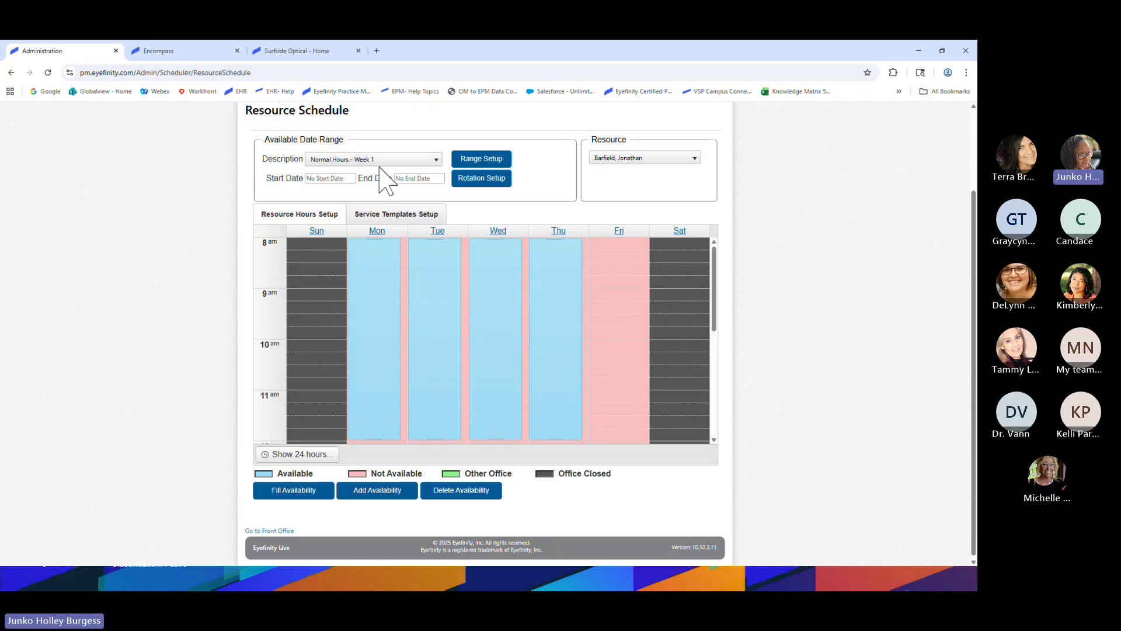
pyautogui.scroll(-1, 619, 310)
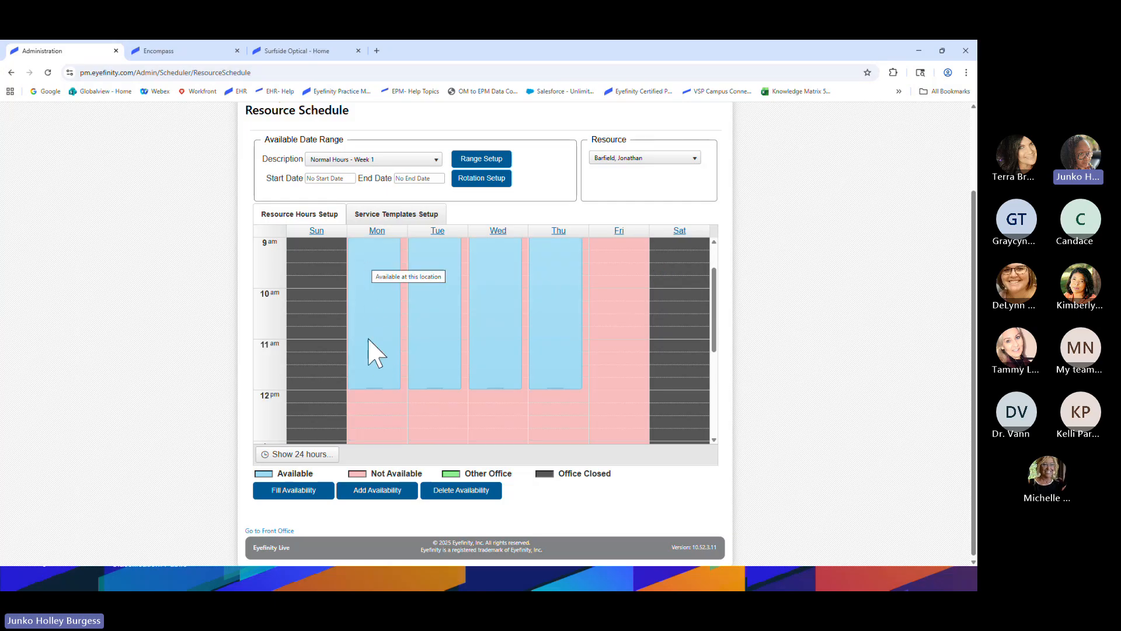
pyautogui.scroll(-1, 366, 344)
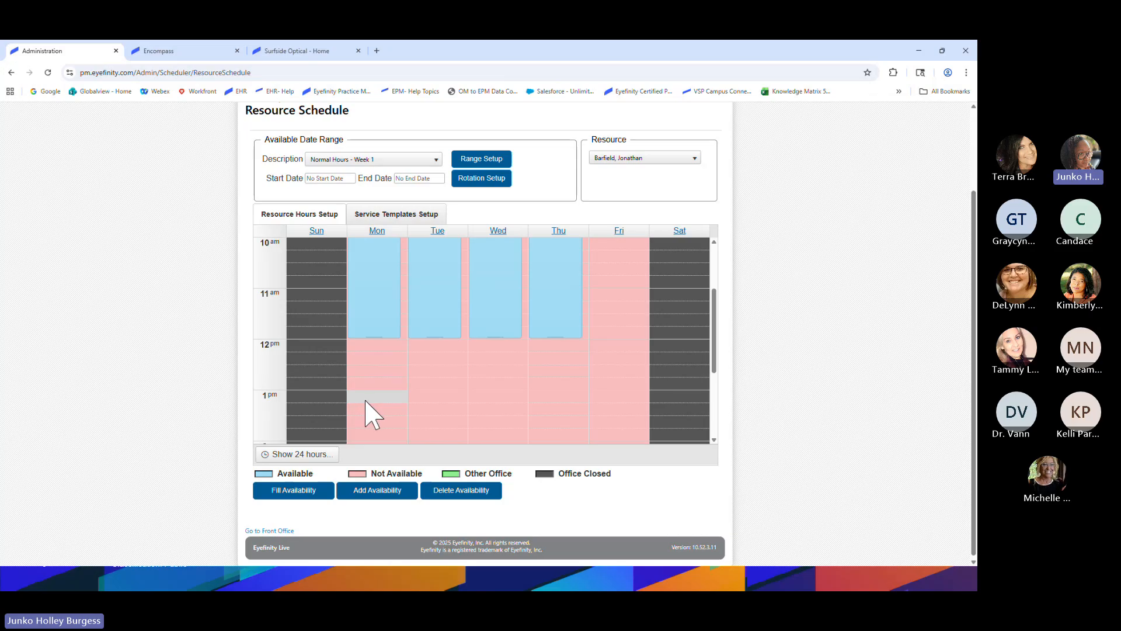
pyautogui.scroll(-2, 378, 413)
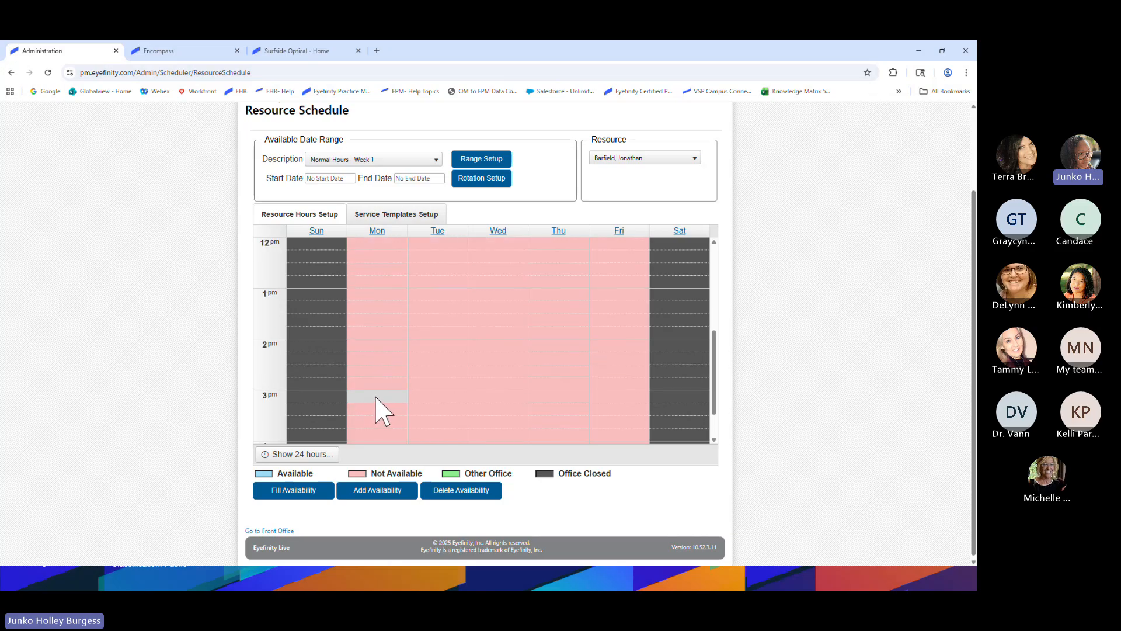
pyautogui.moveTo(367, 294)
pyautogui.mouseDown()
pyautogui.moveTo(360, 341)
pyautogui.moveTo(366, 298)
pyautogui.mouseUp()
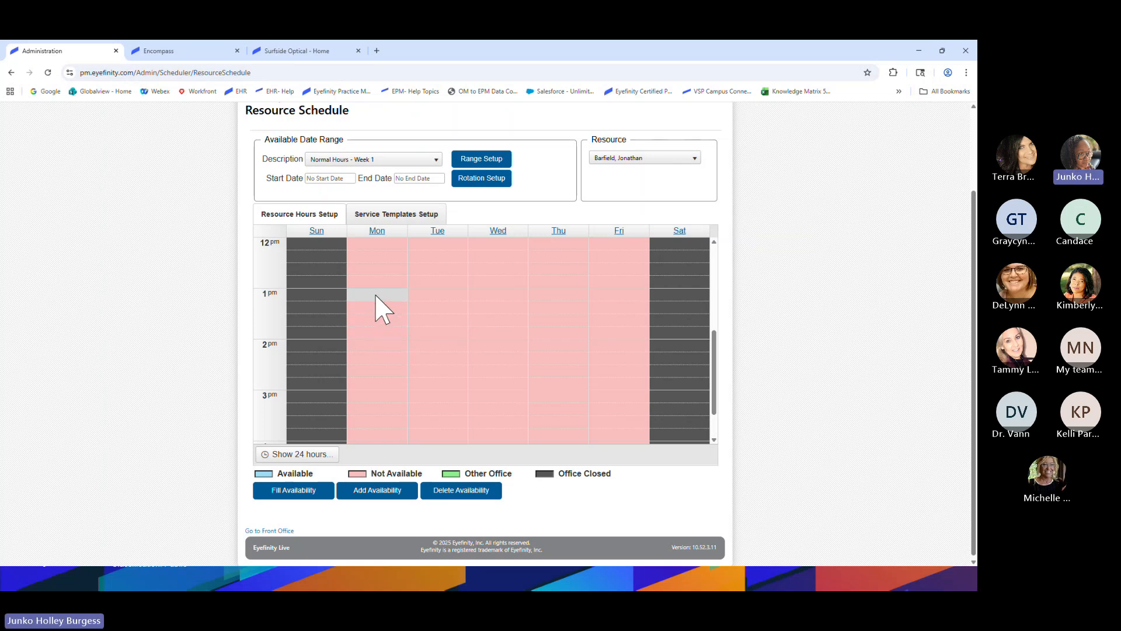
pyautogui.scroll(1, 380, 307)
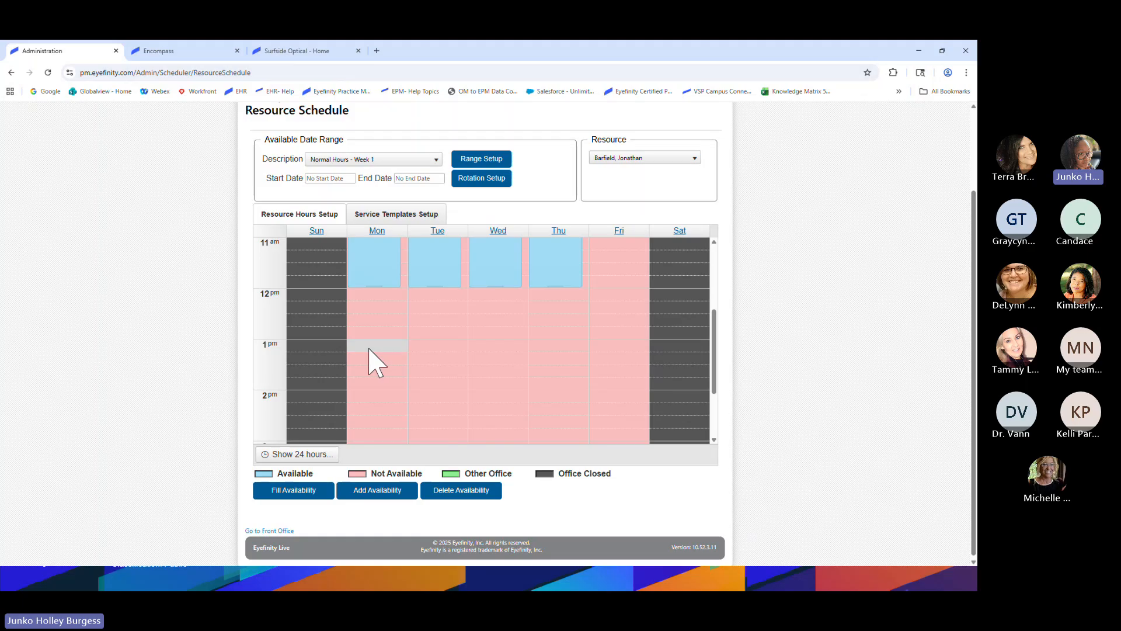
pyautogui.scroll(-1, 370, 349)
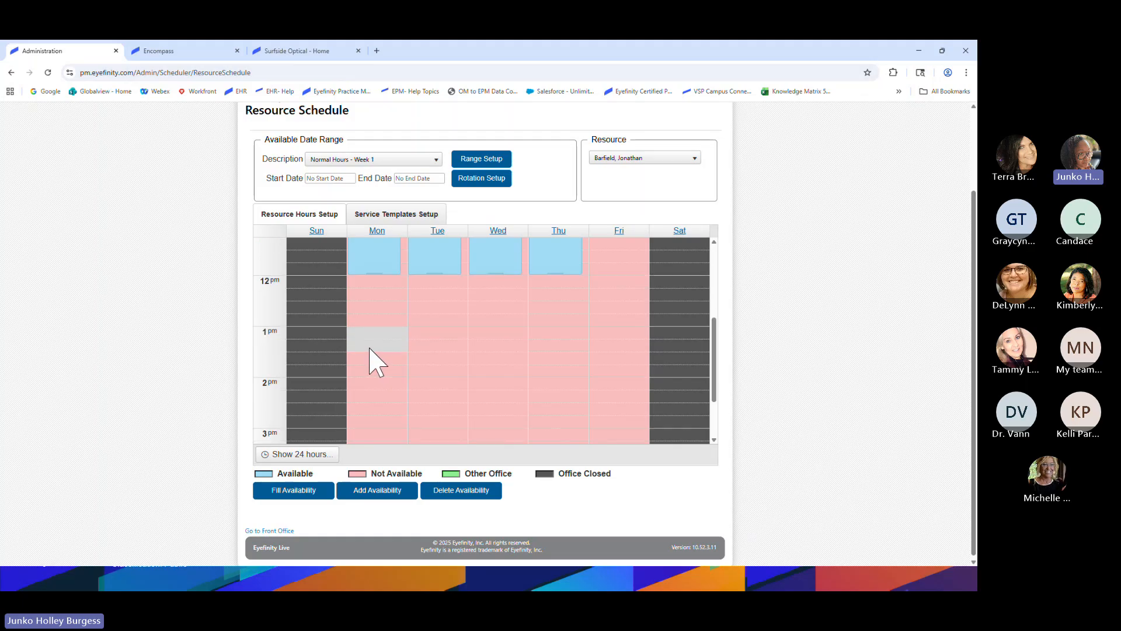
# Add availability at Monday 1 pm, extend it, then delete that trial 1–3 pm block
pyautogui.rightClick(365, 296)
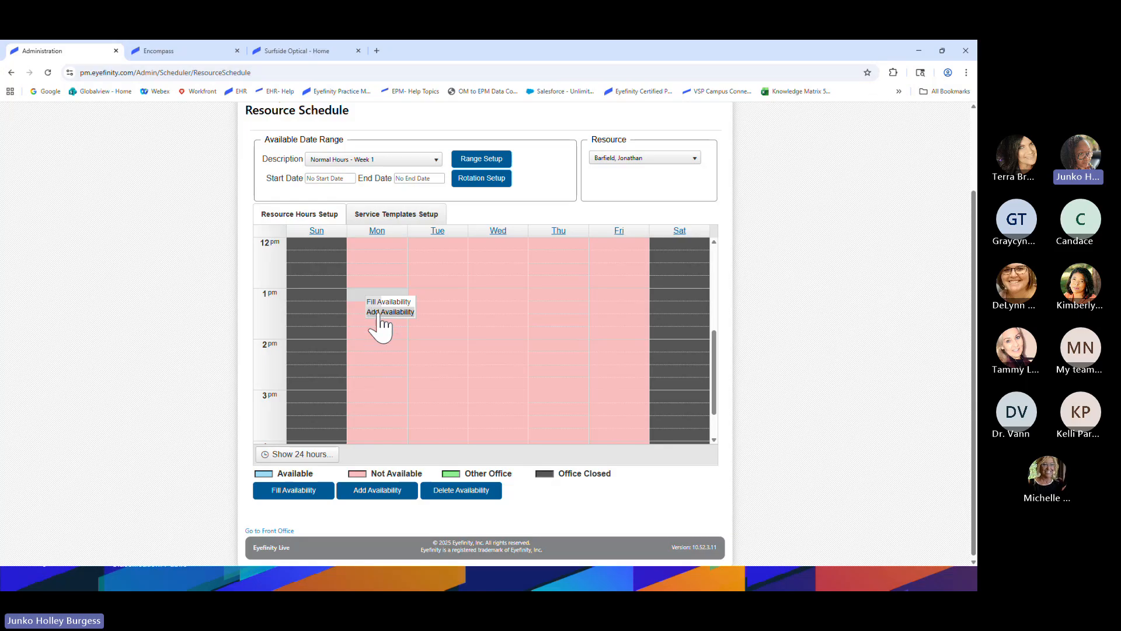
pyautogui.click(380, 312)
pyautogui.moveTo(369, 300); pyautogui.dragTo(377, 388)
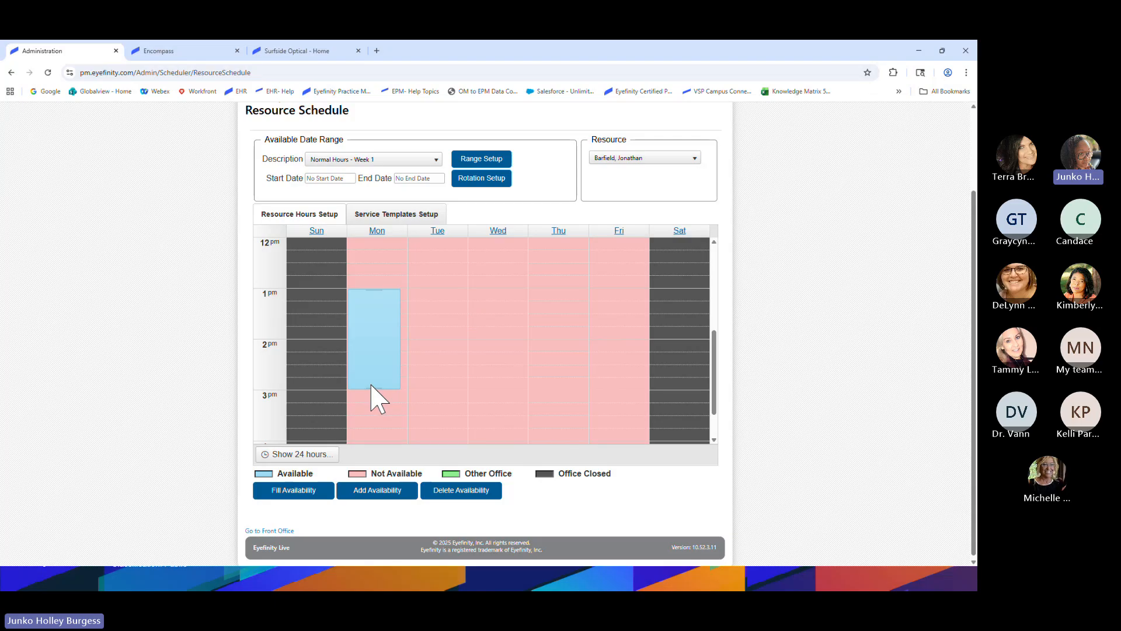
pyautogui.rightClick(374, 325)
pyautogui.click(384, 333)
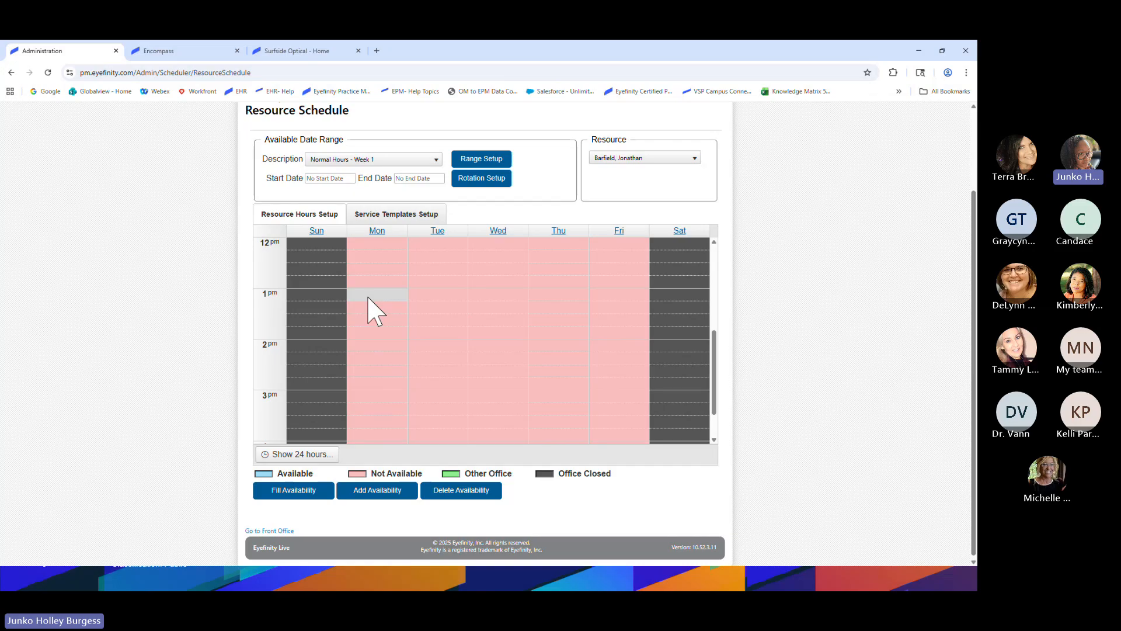
# Select Monday 1–3 pm and mark it Available with Add Availability
pyautogui.moveTo(368, 298); pyautogui.dragTo(369, 389)
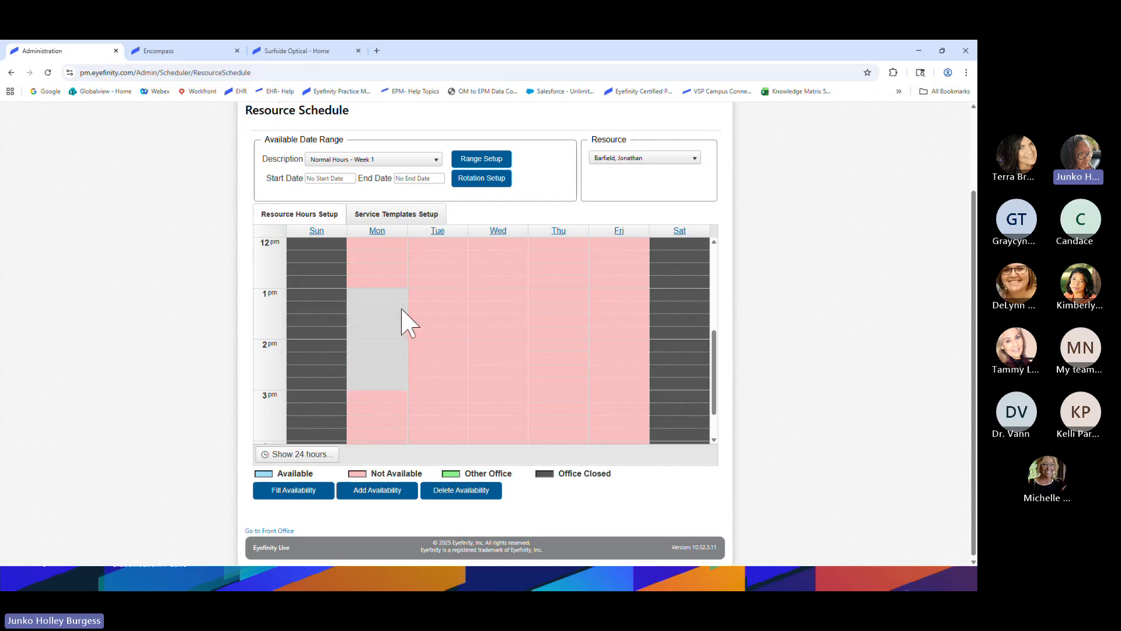
pyautogui.click(364, 336)
pyautogui.rightClick(360, 300)
pyautogui.click(368, 491)
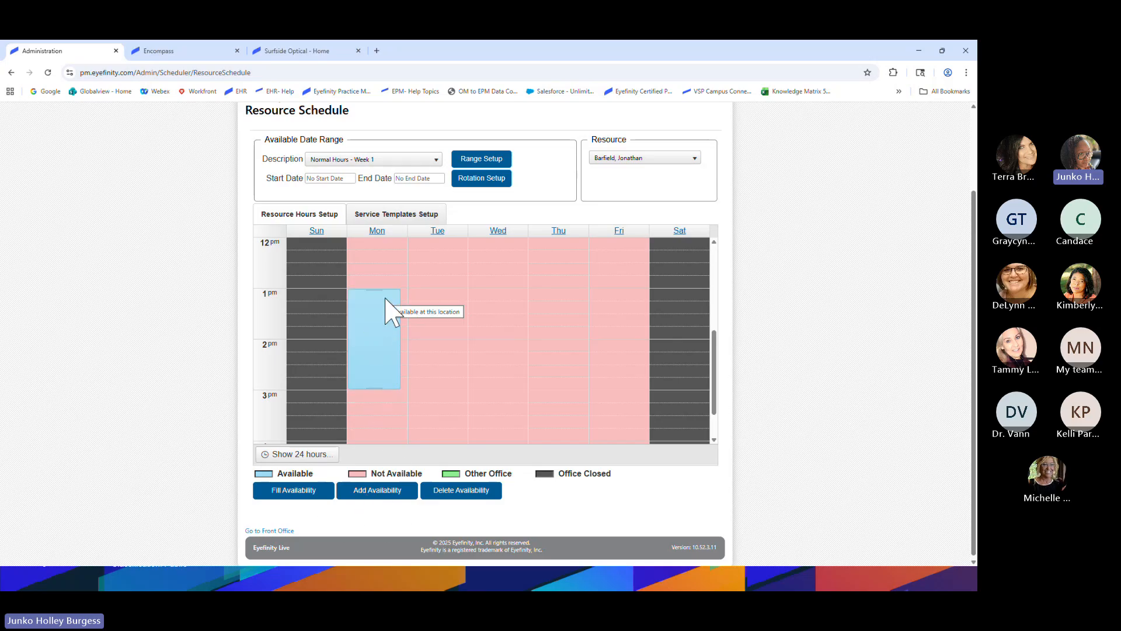
# Delete Monday's 1–3 pm Available block and return to the top of the grid
pyautogui.scroll(3, 380, 327)
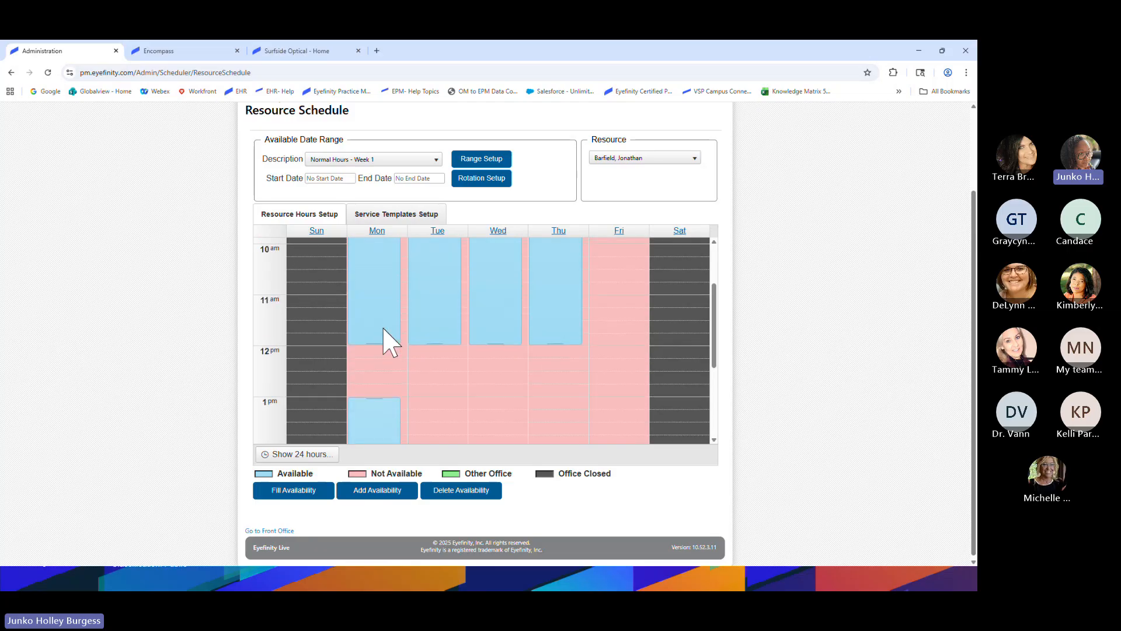
pyautogui.scroll(1, 384, 330)
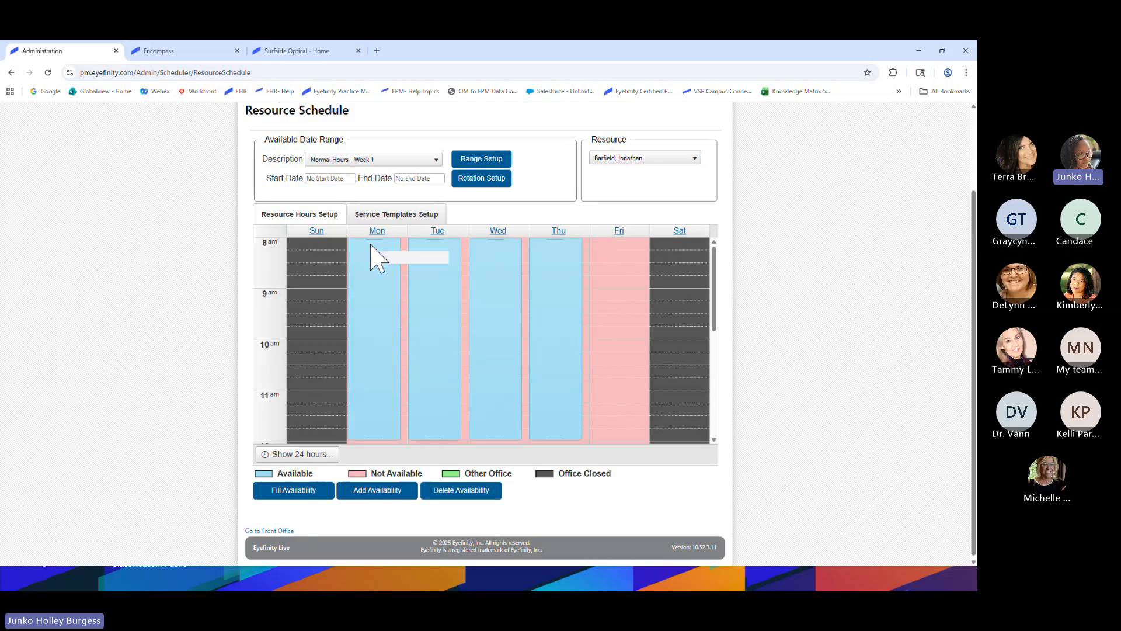
pyautogui.scroll(-1, 369, 388)
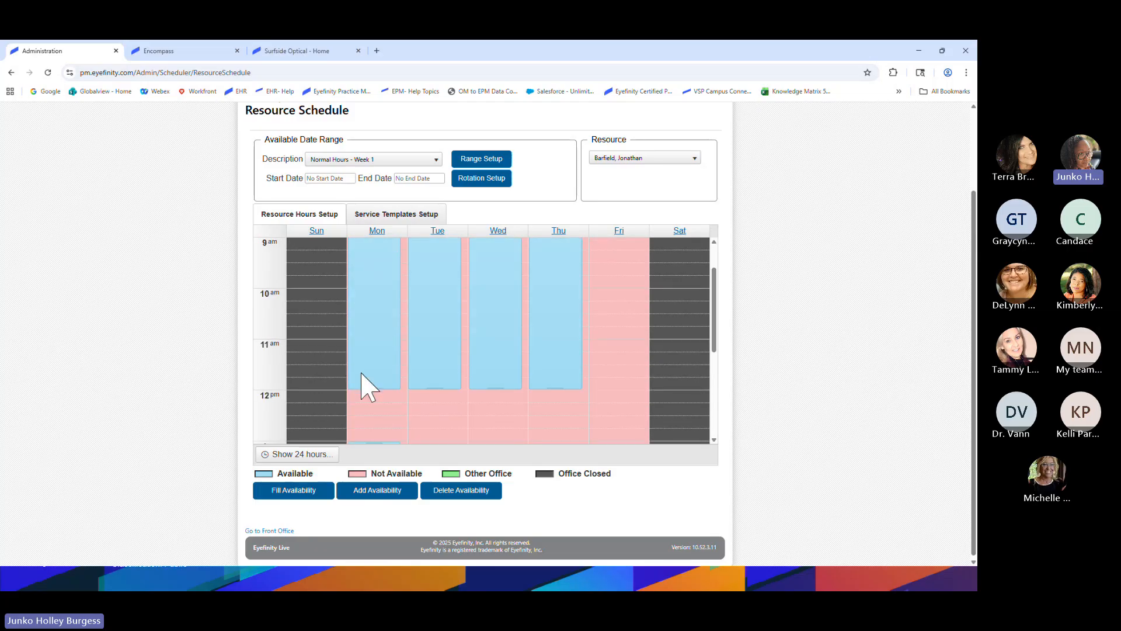
pyautogui.scroll(-1, 362, 375)
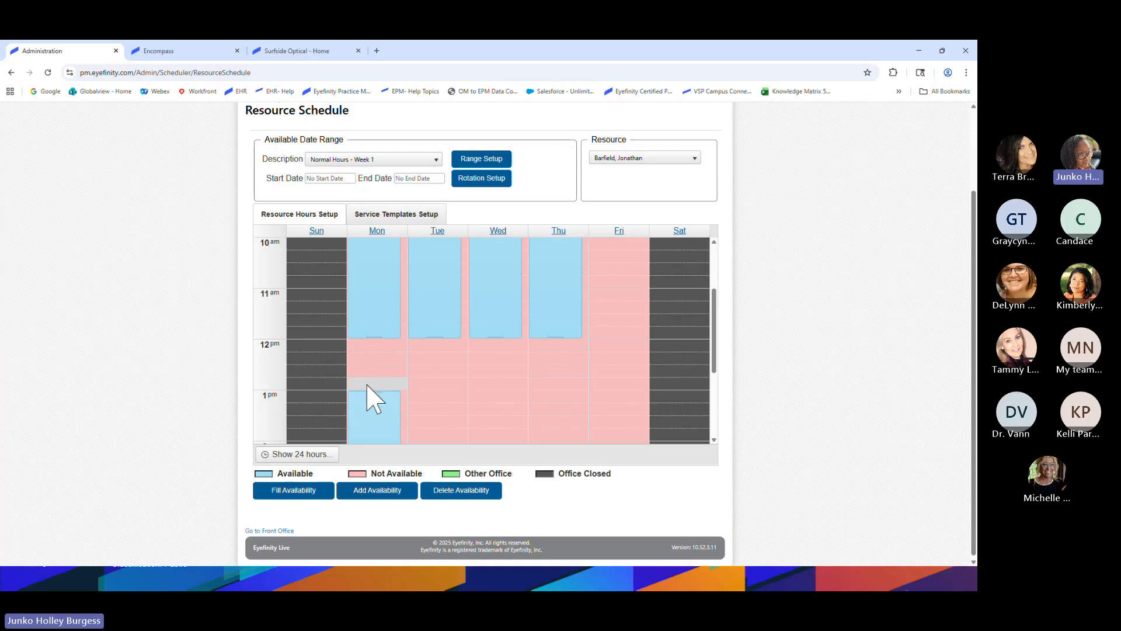
pyautogui.scroll(-1, 368, 388)
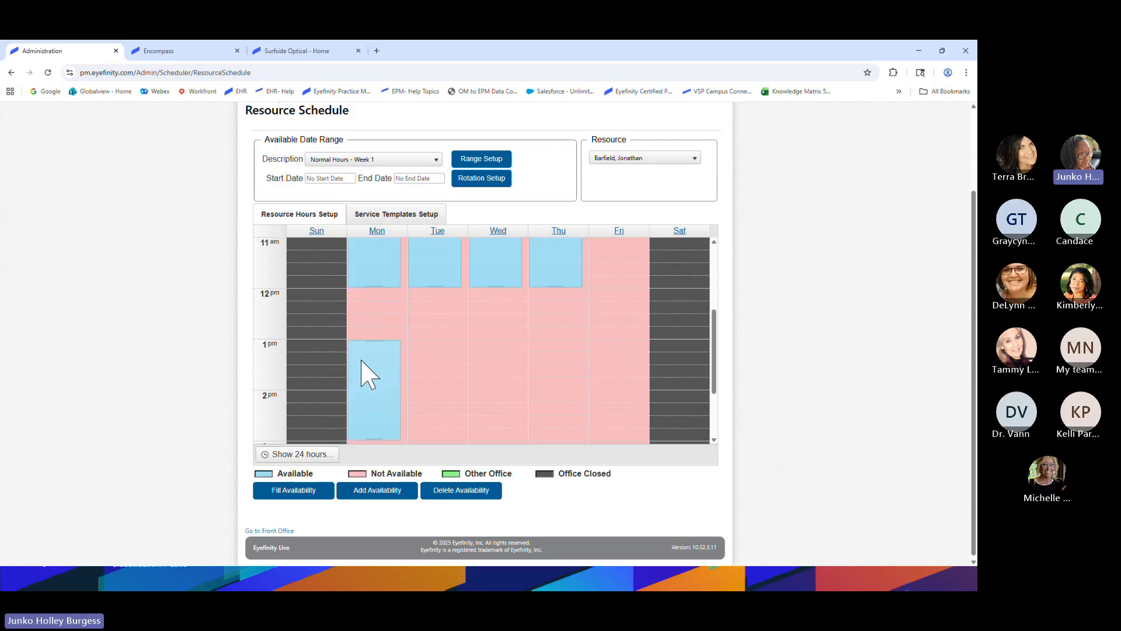
pyautogui.scroll(-1, 368, 374)
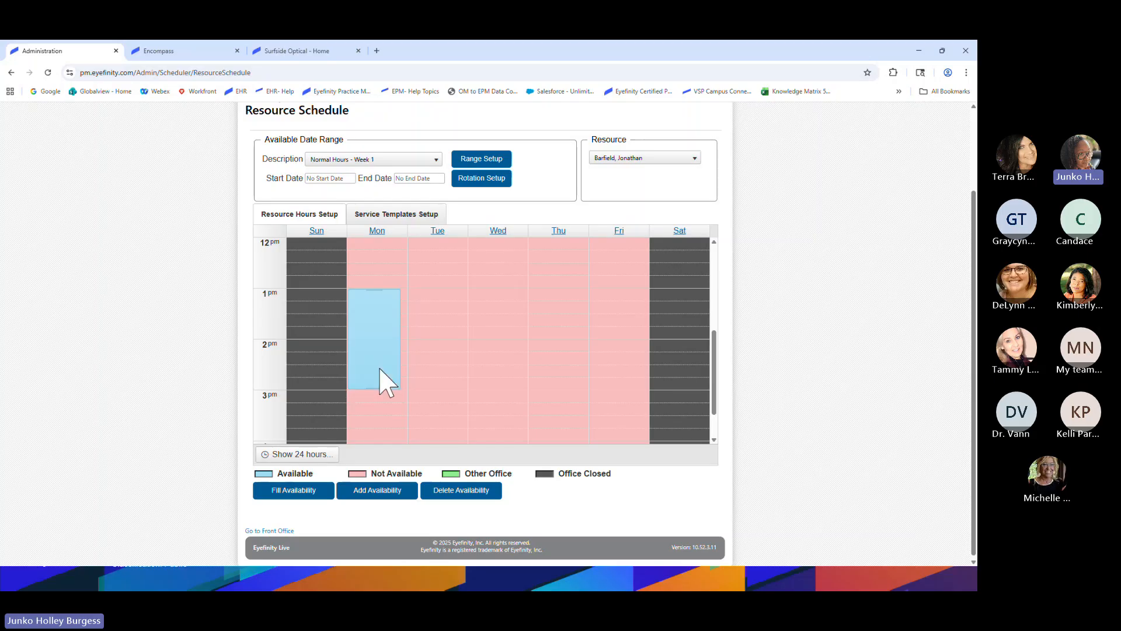
pyautogui.click(373, 338)
pyautogui.scroll(1, 411, 421)
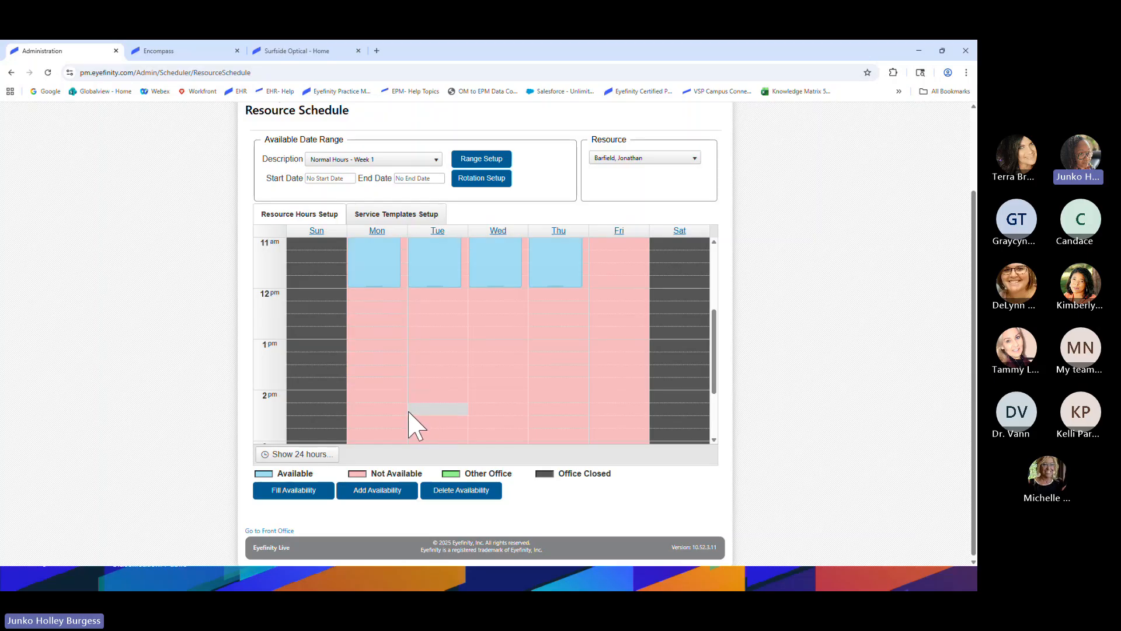
pyautogui.scroll(2, 411, 421)
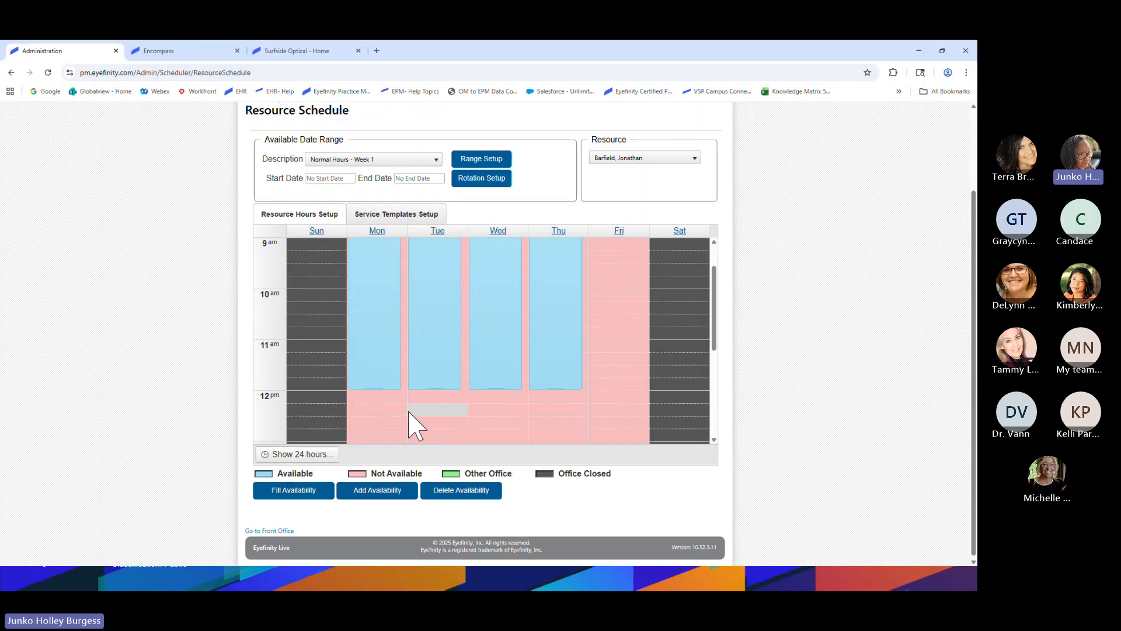
pyautogui.scroll(1, 412, 423)
pyautogui.scroll(1, 429, 295)
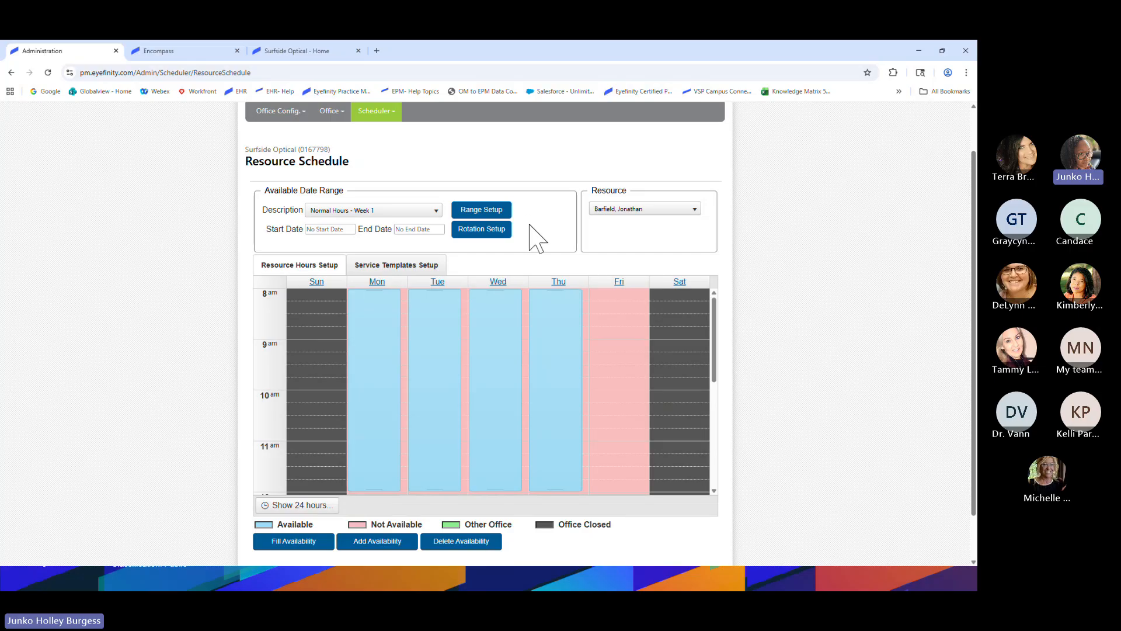
pyautogui.click(626, 210)
# Switch the schedule to the Test resource and make Monday available 8 am–3 pm
pyautogui.click(604, 265)
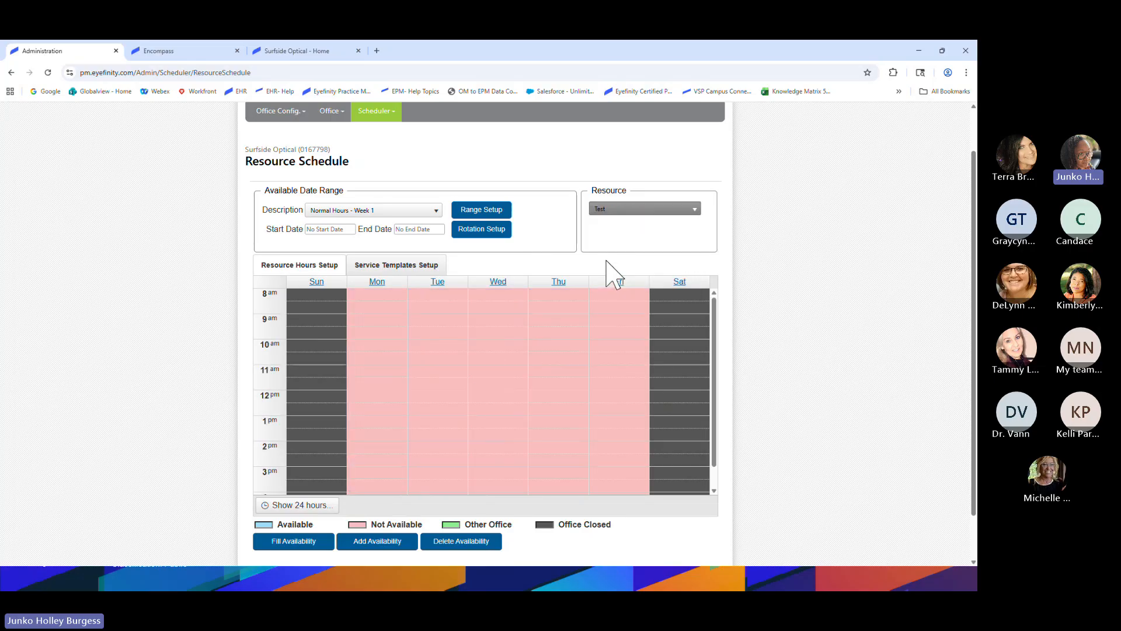
pyautogui.scroll(-1, 183, 360)
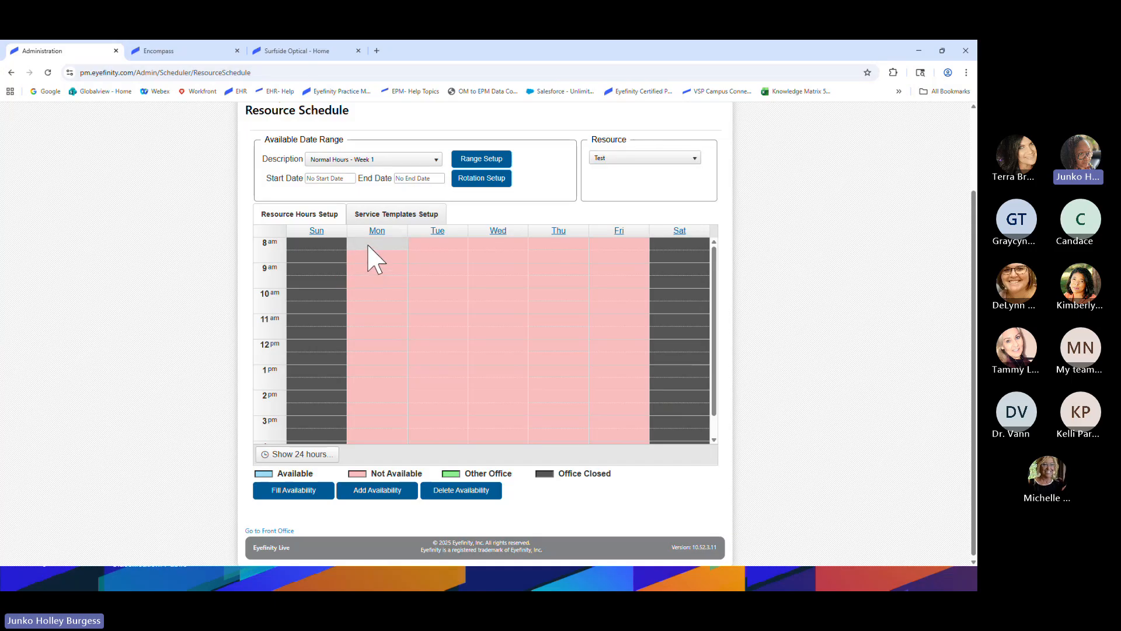
pyautogui.moveTo(368, 245); pyautogui.dragTo(377, 417)
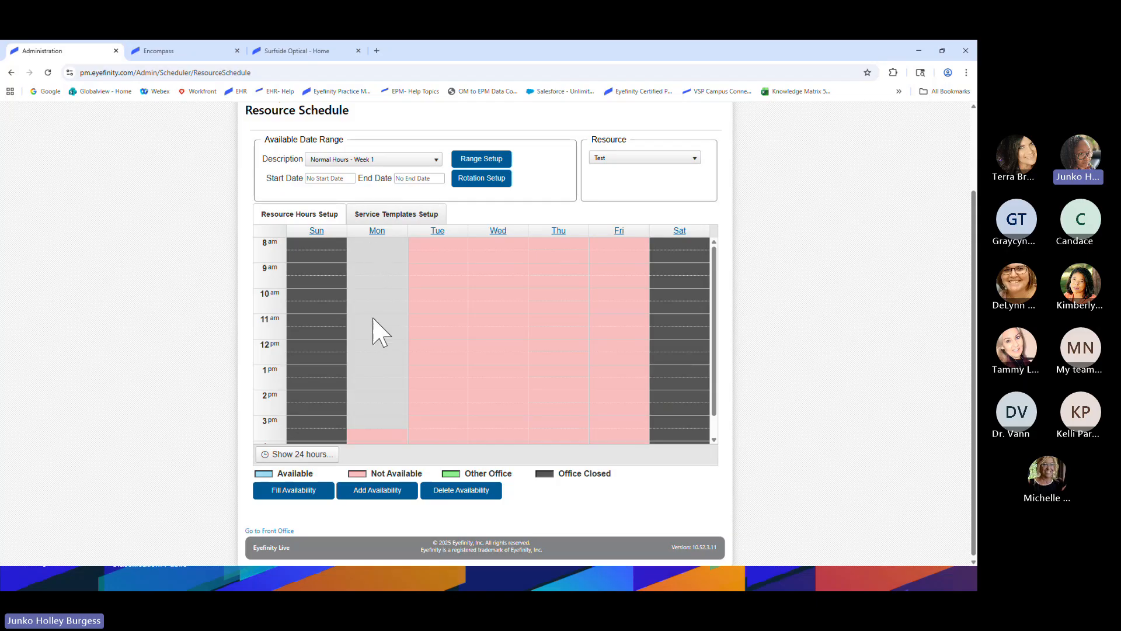
pyautogui.click(367, 423)
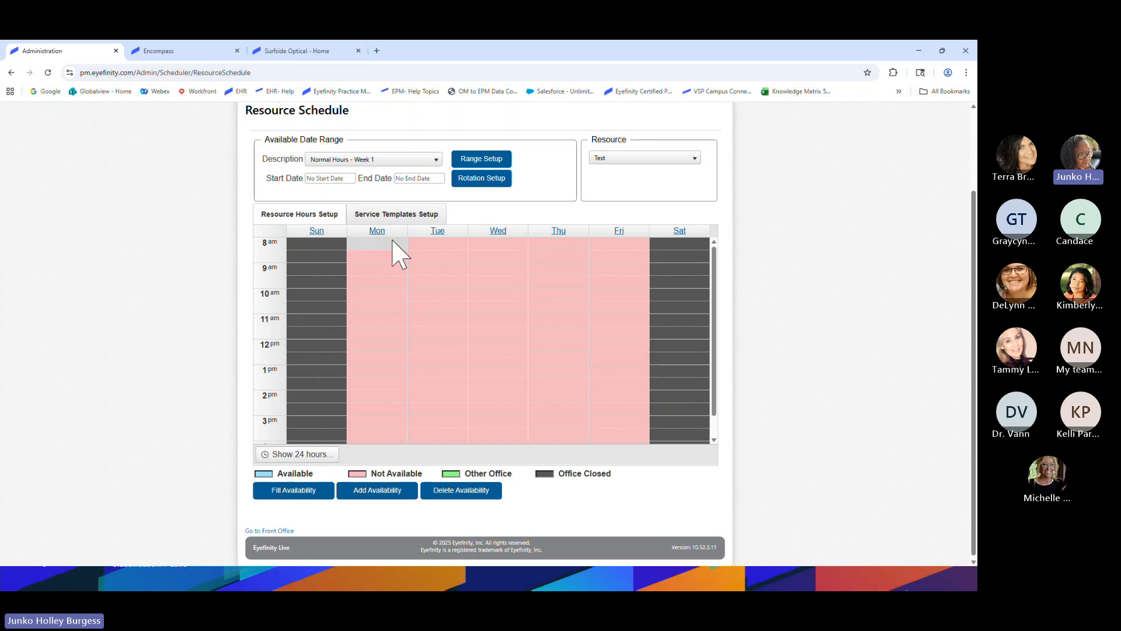
pyautogui.moveTo(388, 253); pyautogui.dragTo(377, 420)
pyautogui.rightClick(377, 378)
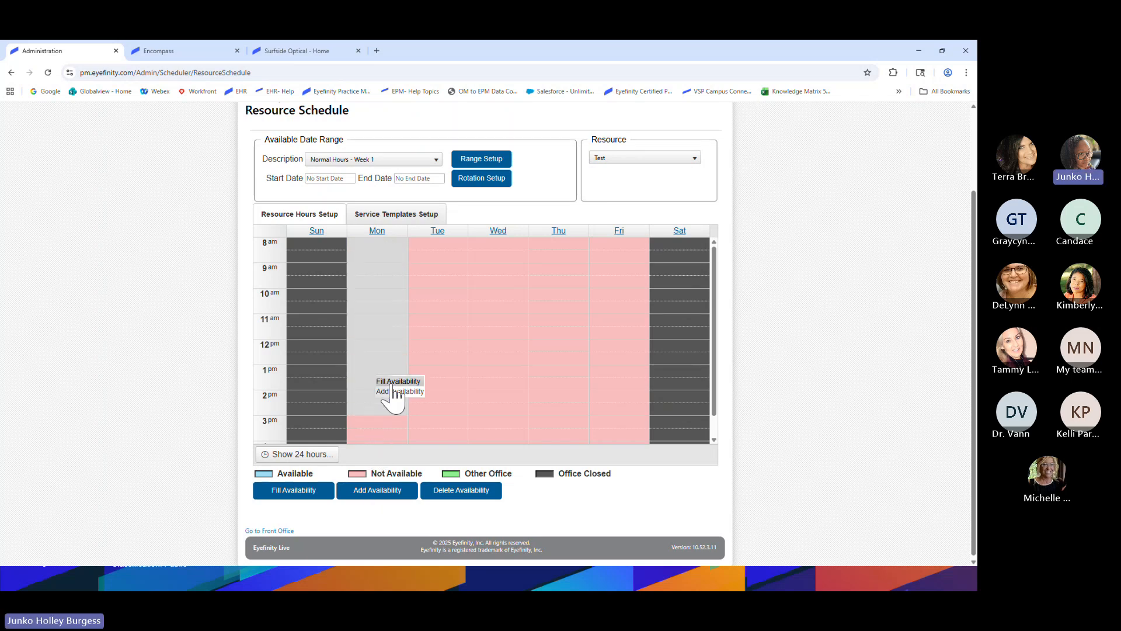
pyautogui.click(397, 381)
# Make Tuesday, Wednesday and Thursday available from 8 am to 3 pm
pyautogui.scroll(1, 233, 418)
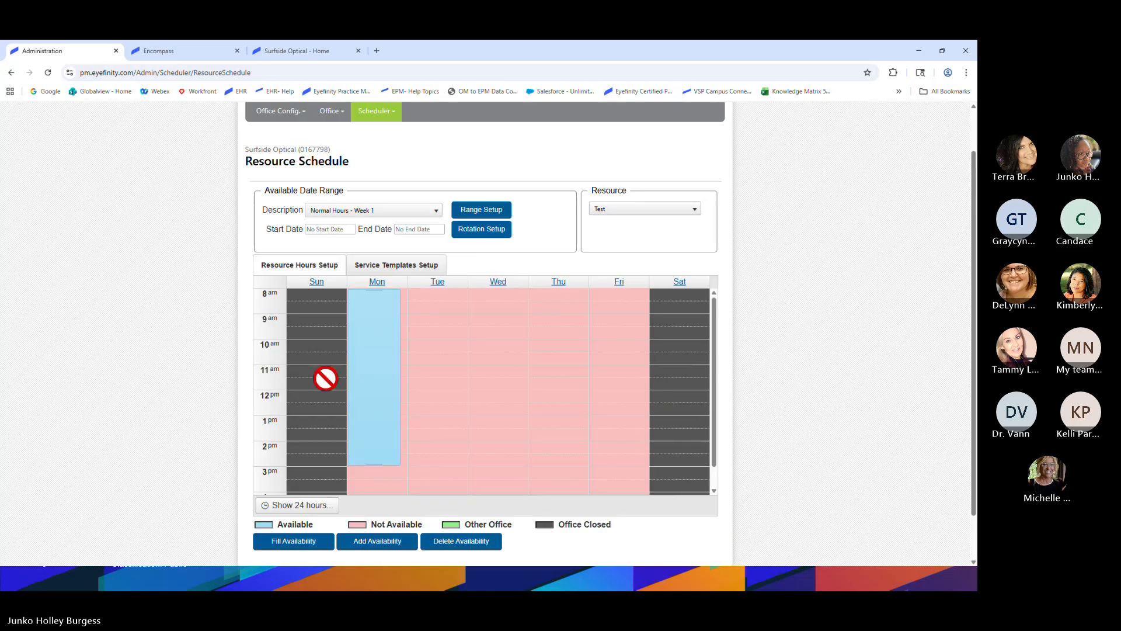
pyautogui.moveTo(433, 307); pyautogui.dragTo(421, 500)
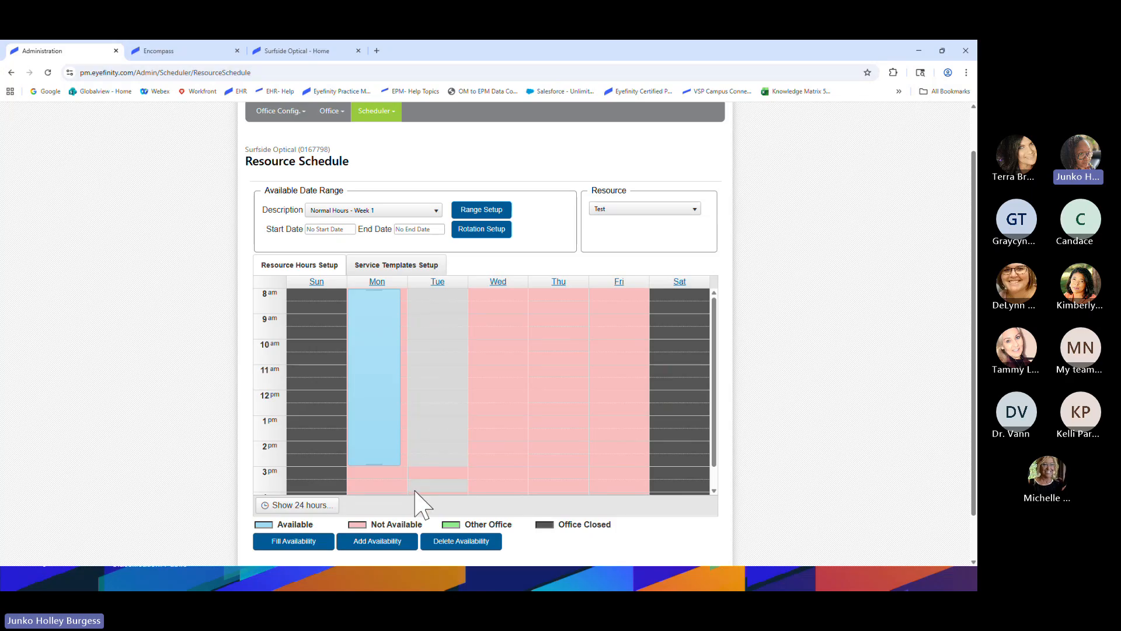
pyautogui.click(387, 542)
pyautogui.moveTo(503, 295); pyautogui.dragTo(494, 466)
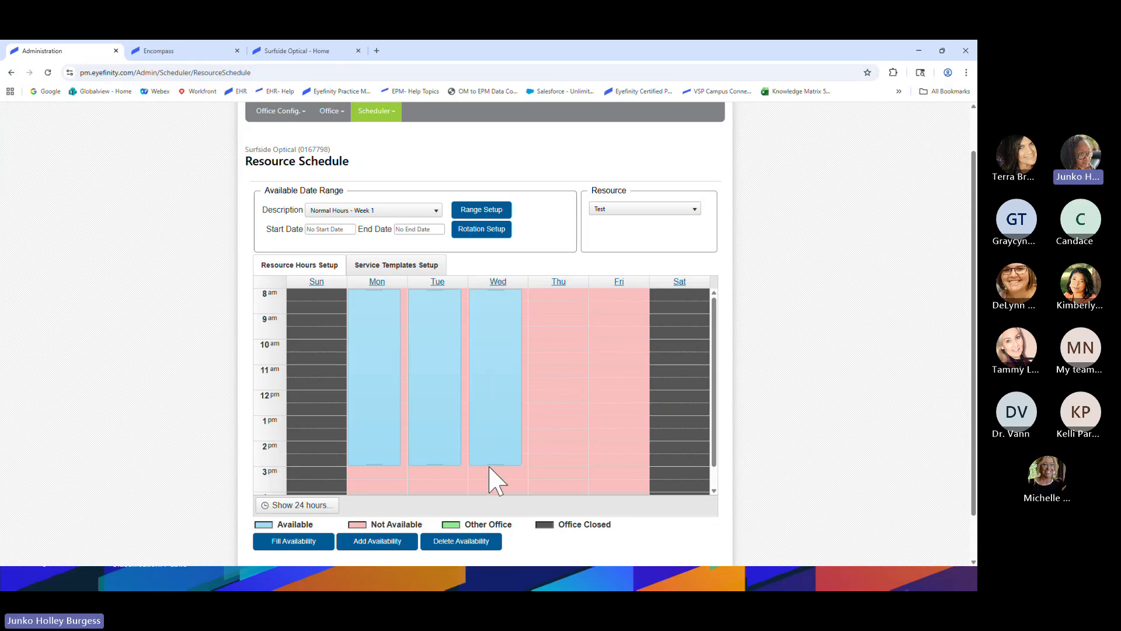
pyautogui.moveTo(561, 295); pyautogui.dragTo(559, 465)
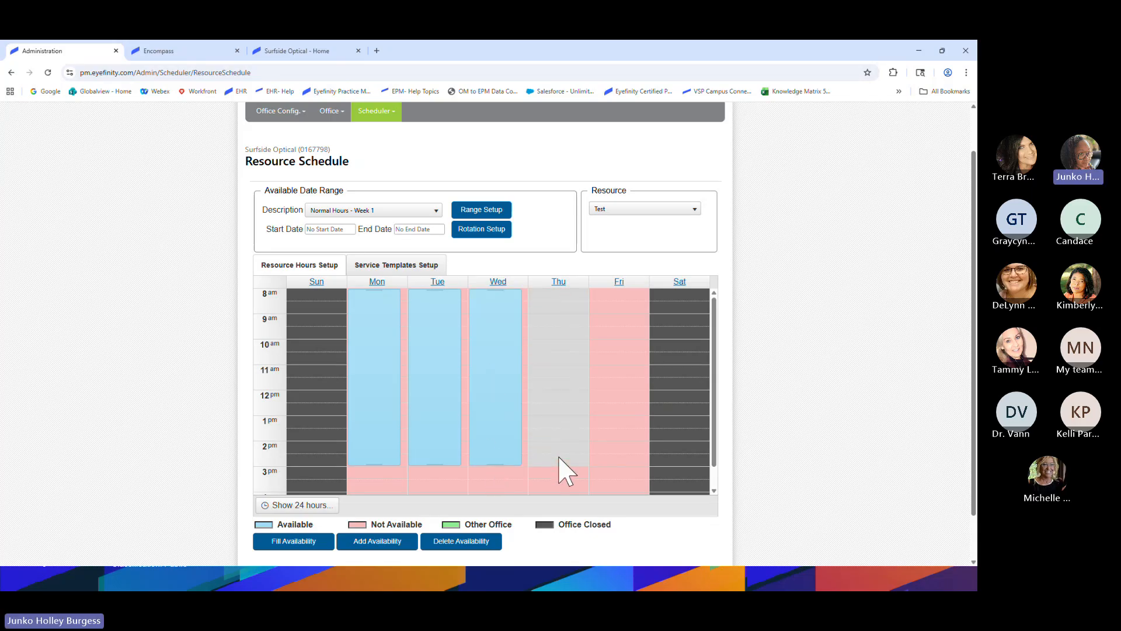
pyautogui.click(377, 541)
pyautogui.click(631, 417)
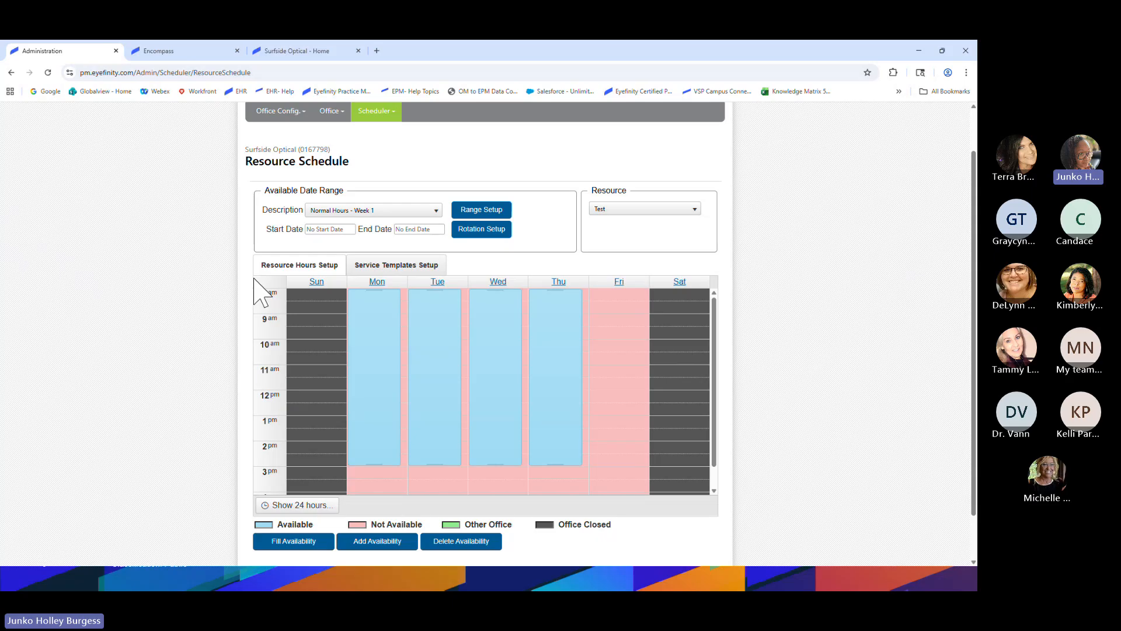
pyautogui.scroll(-1, 392, 407)
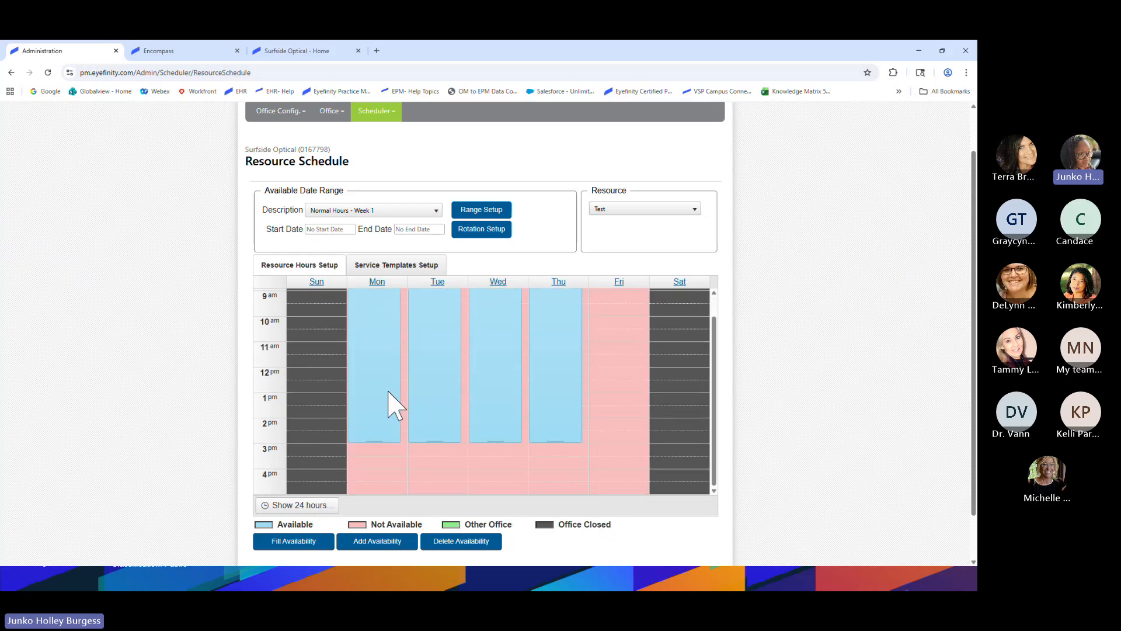
# In Rotation Setup, keep Number of Rotating Weeks at Two Weeks starting 12/09/2025 and save
pyautogui.scroll(1, 393, 407)
pyautogui.scroll(1, 392, 407)
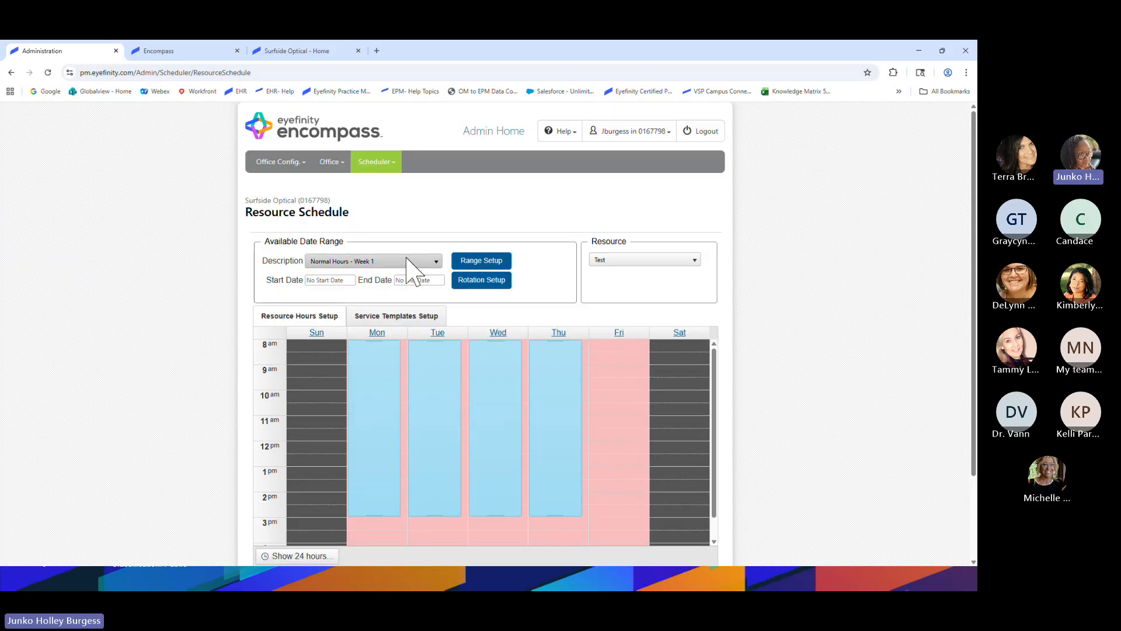
pyautogui.click(483, 282)
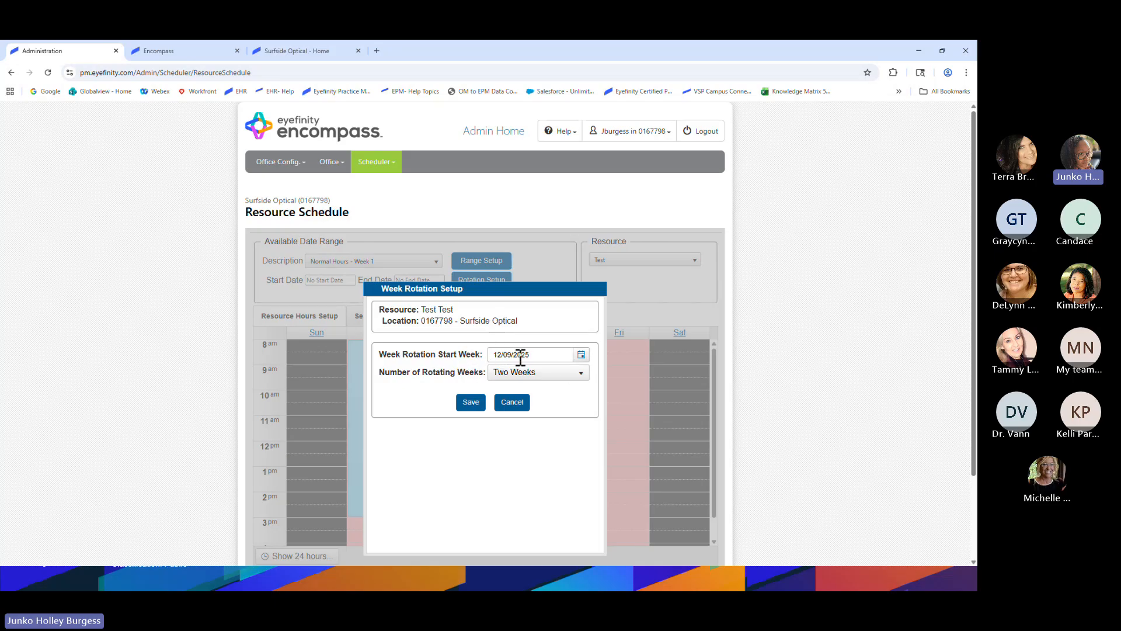
pyautogui.click(575, 373)
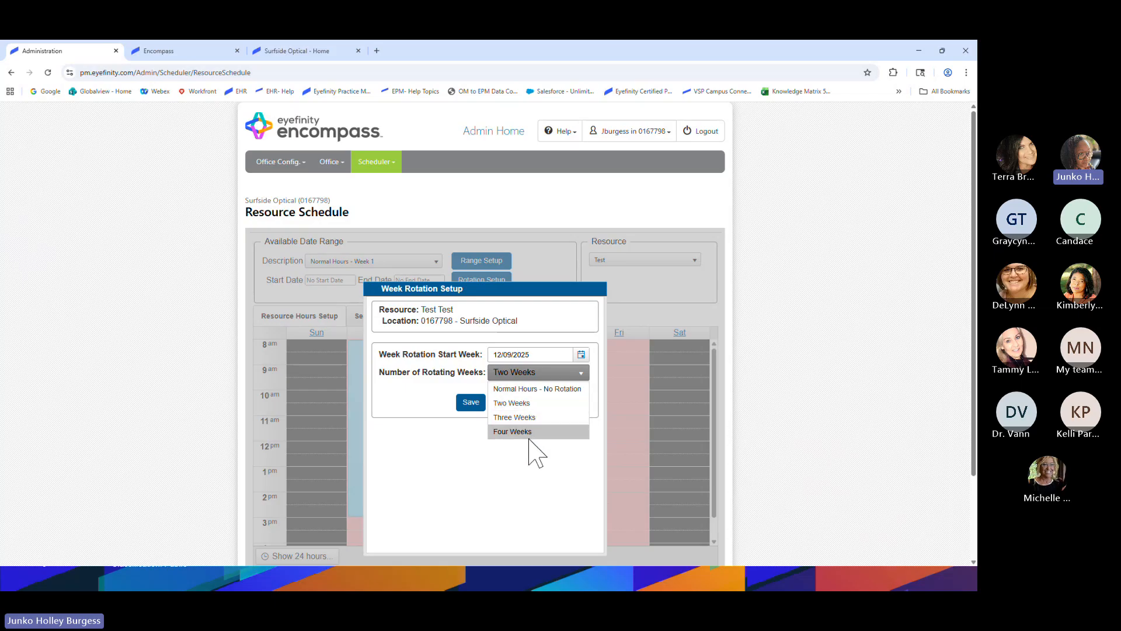
pyautogui.click(522, 404)
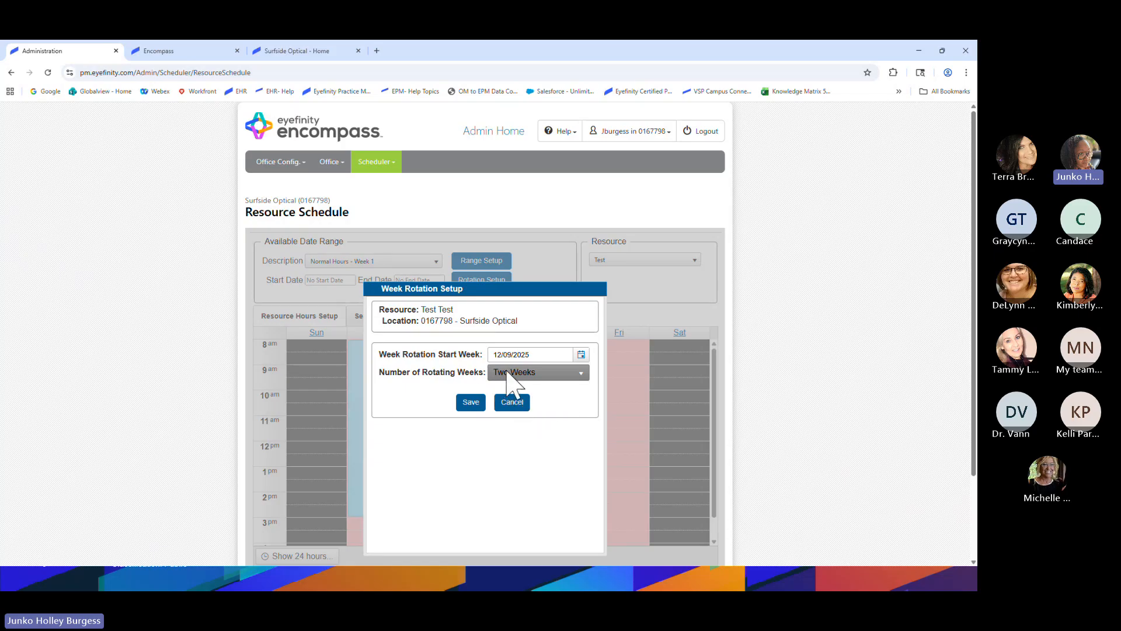
pyautogui.click(471, 405)
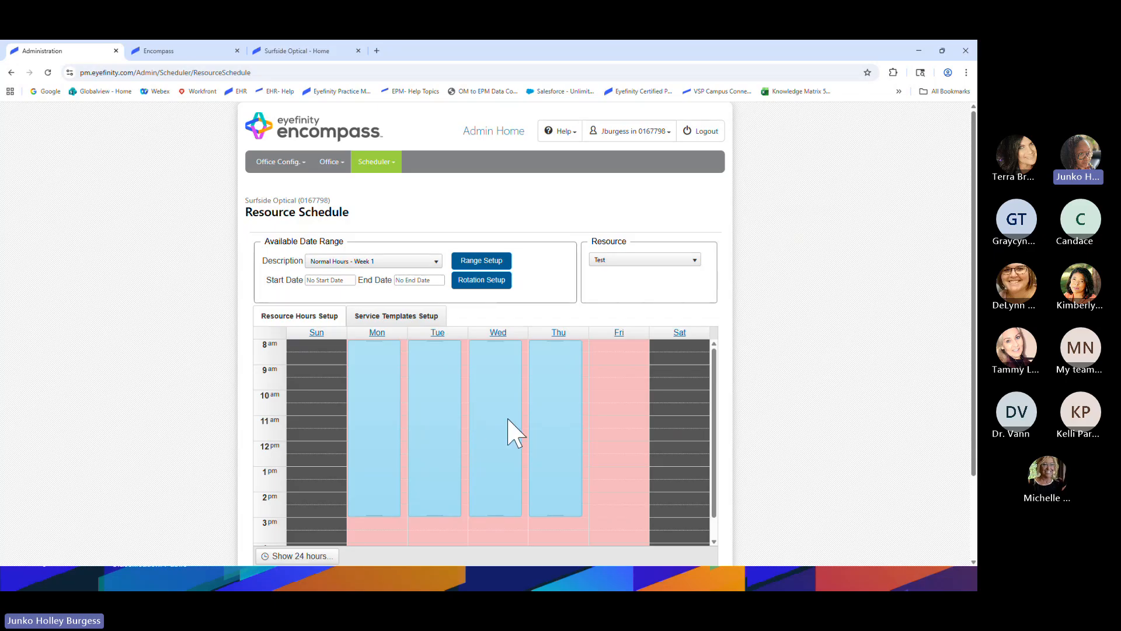
# Switch to Normal Hours - Week 2 and make Monday available for the whole day
pyautogui.click(350, 263)
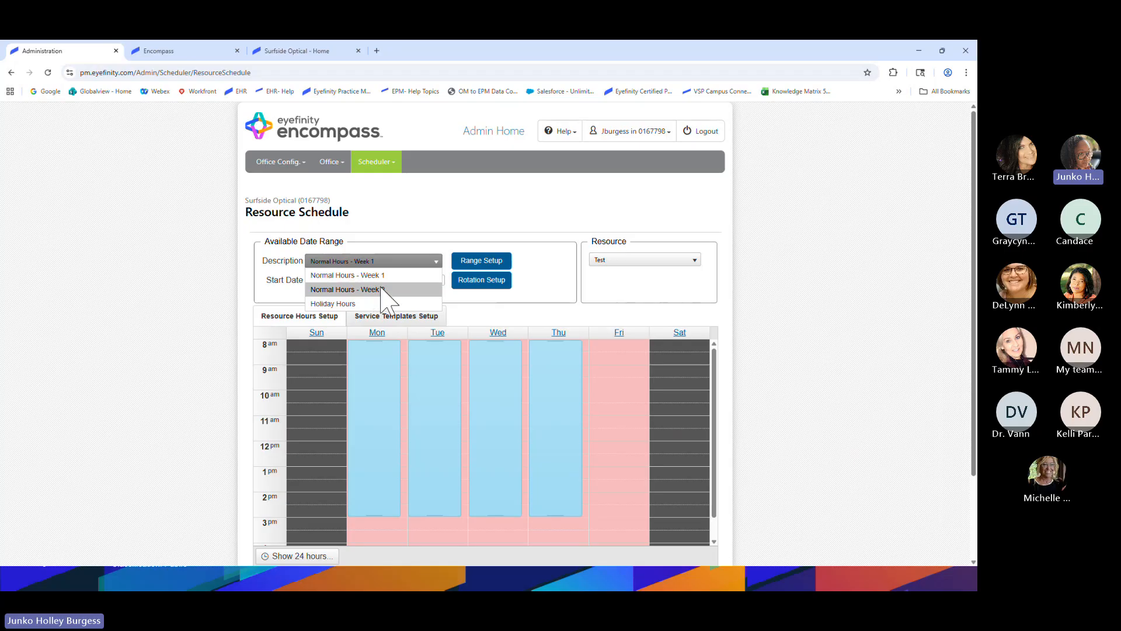
pyautogui.click(343, 275)
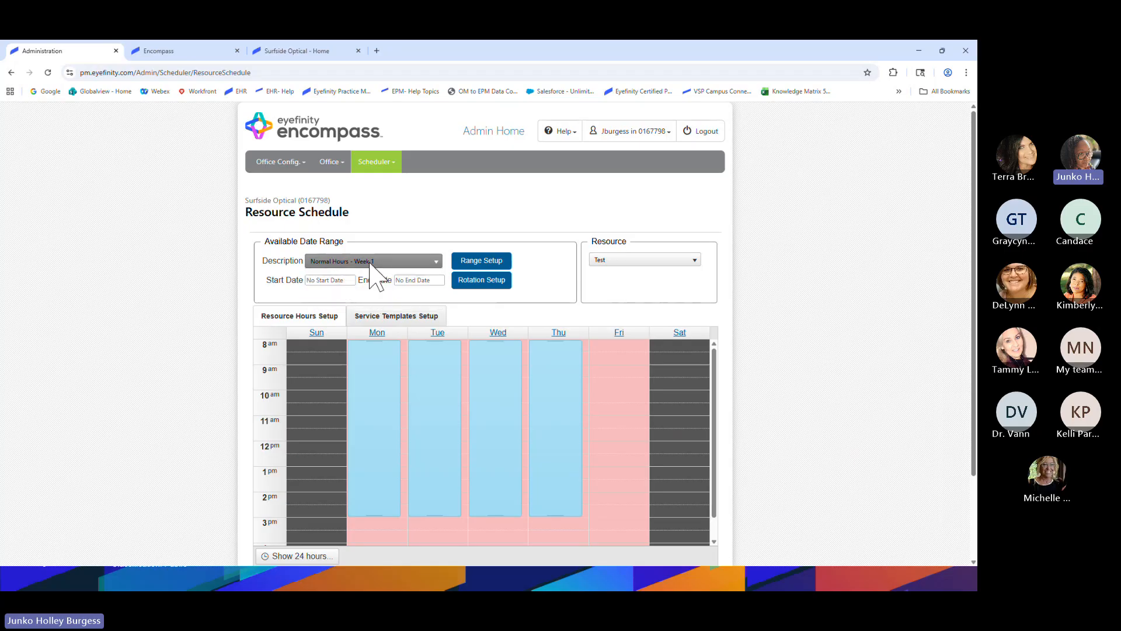
pyautogui.click(369, 263)
pyautogui.click(374, 290)
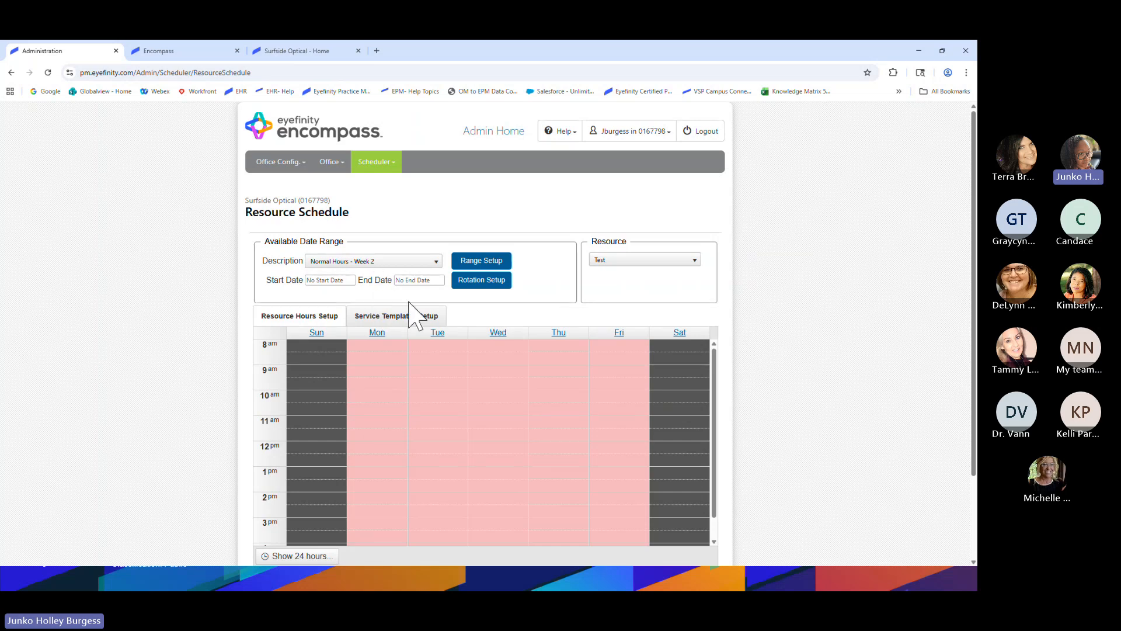
pyautogui.scroll(-1, 426, 299)
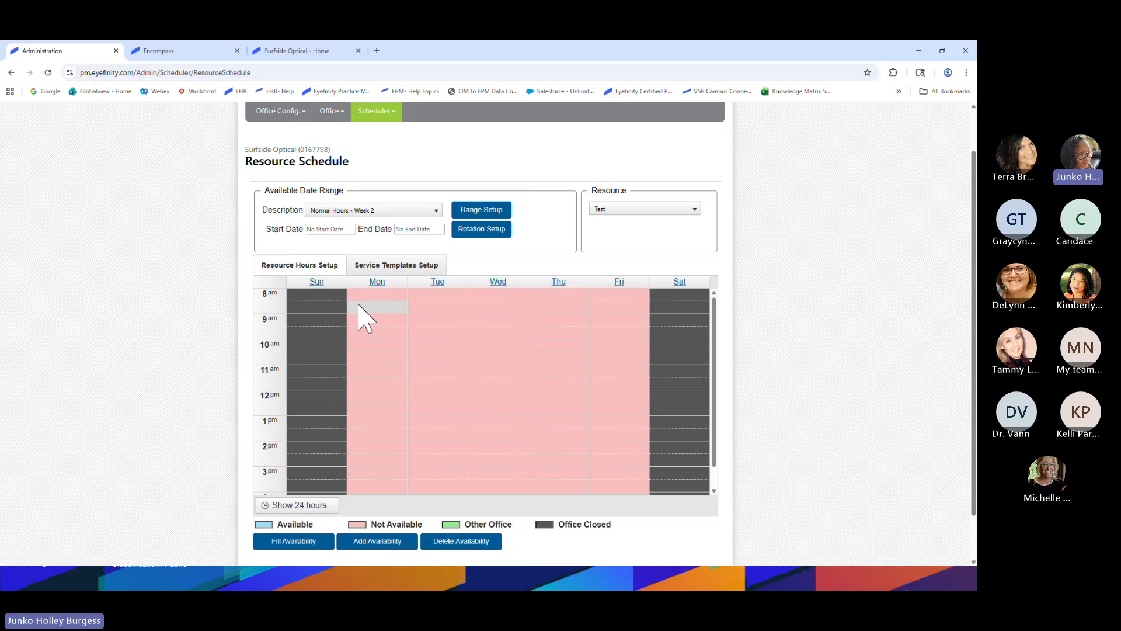
pyautogui.moveTo(371, 297); pyautogui.dragTo(376, 441)
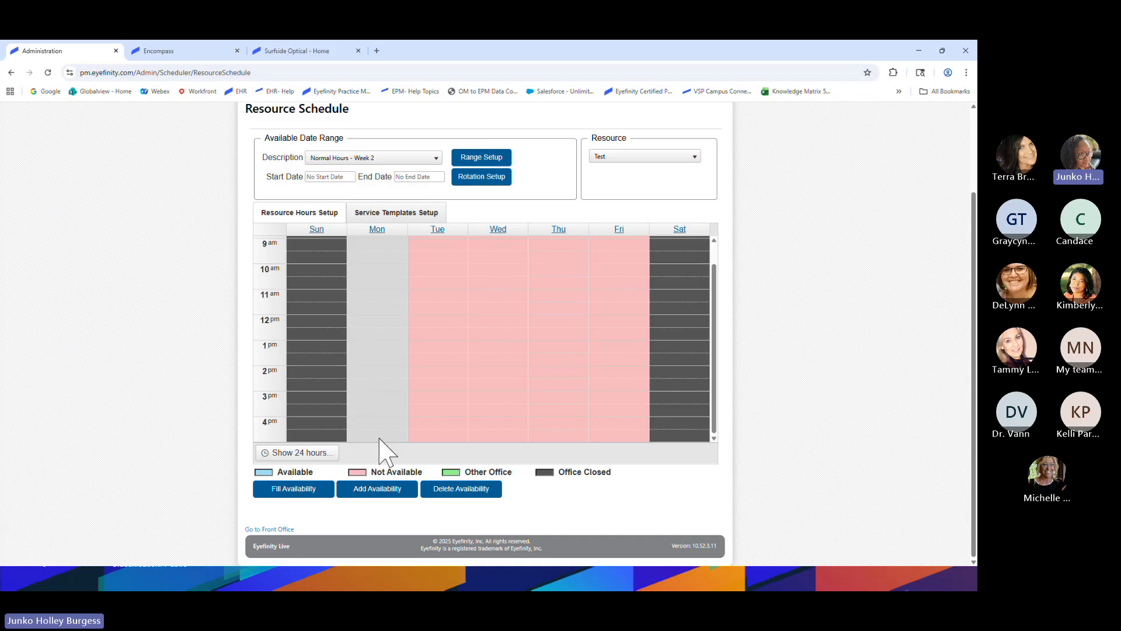
pyautogui.click(364, 491)
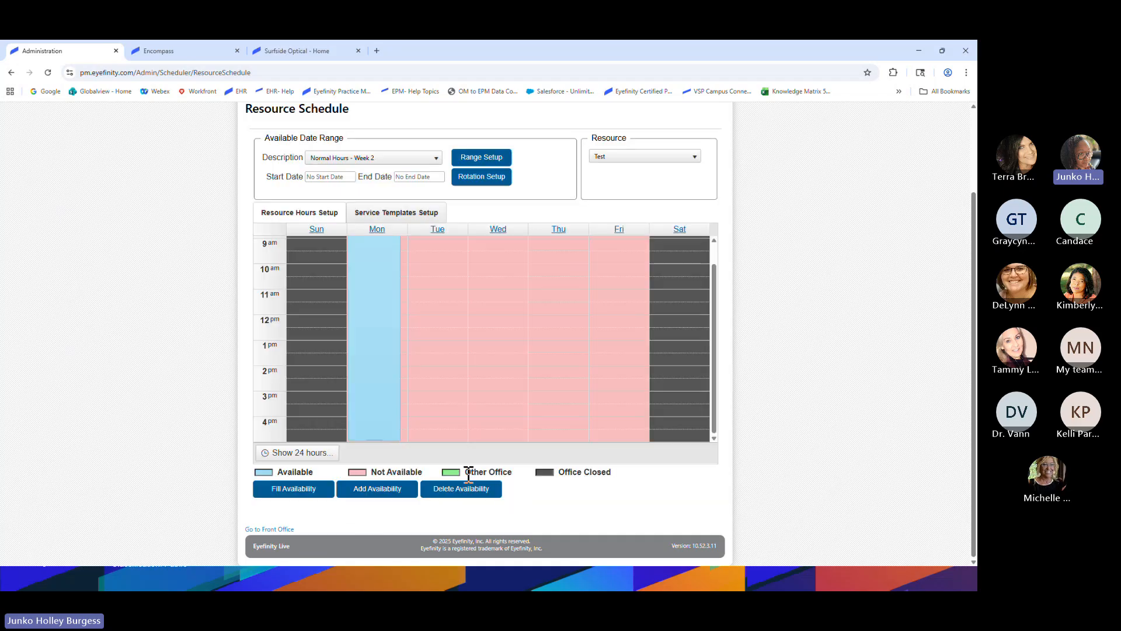
# Fill Tuesday with availability for the whole day and adjust where its hours begin
pyautogui.scroll(2, 443, 464)
pyautogui.scroll(-2, 371, 446)
pyautogui.rightClick(433, 298)
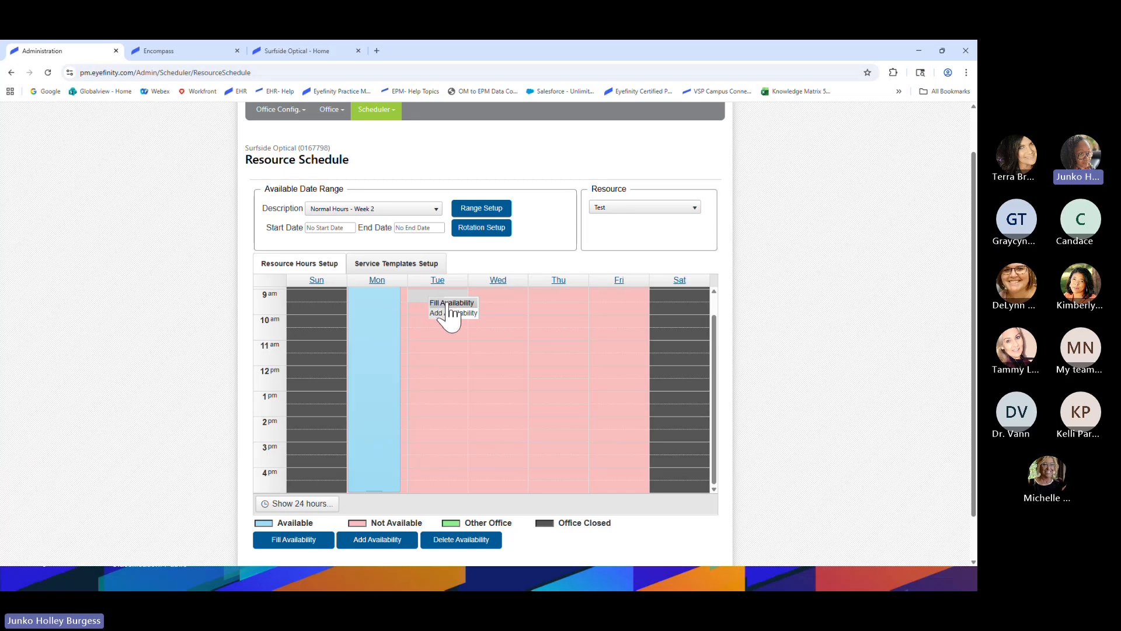
pyautogui.click(302, 542)
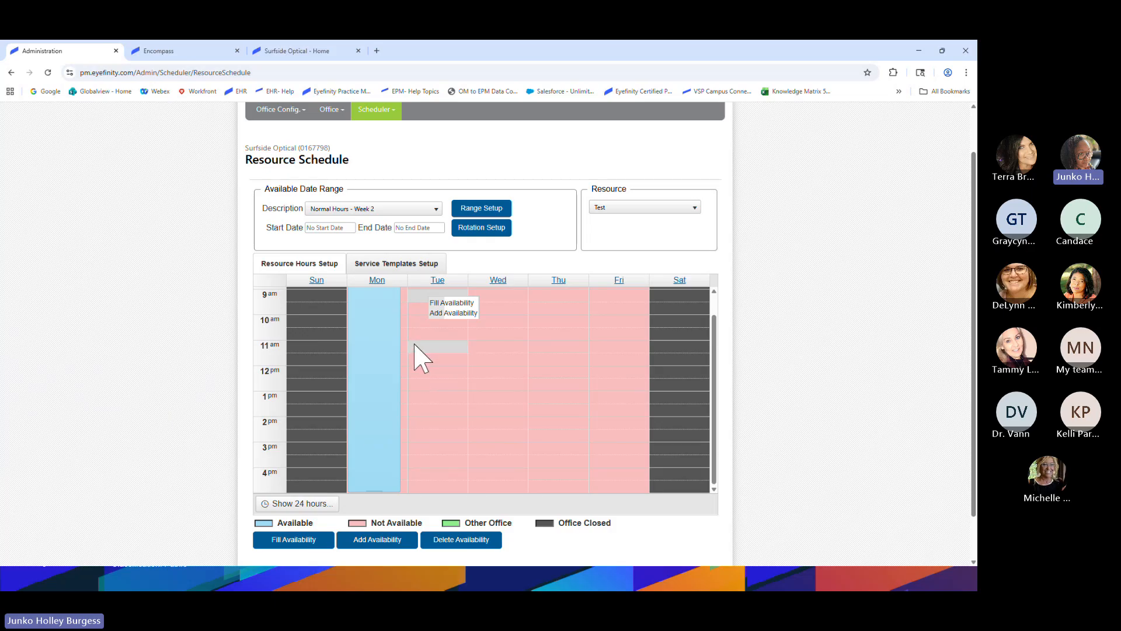
pyautogui.click(443, 303)
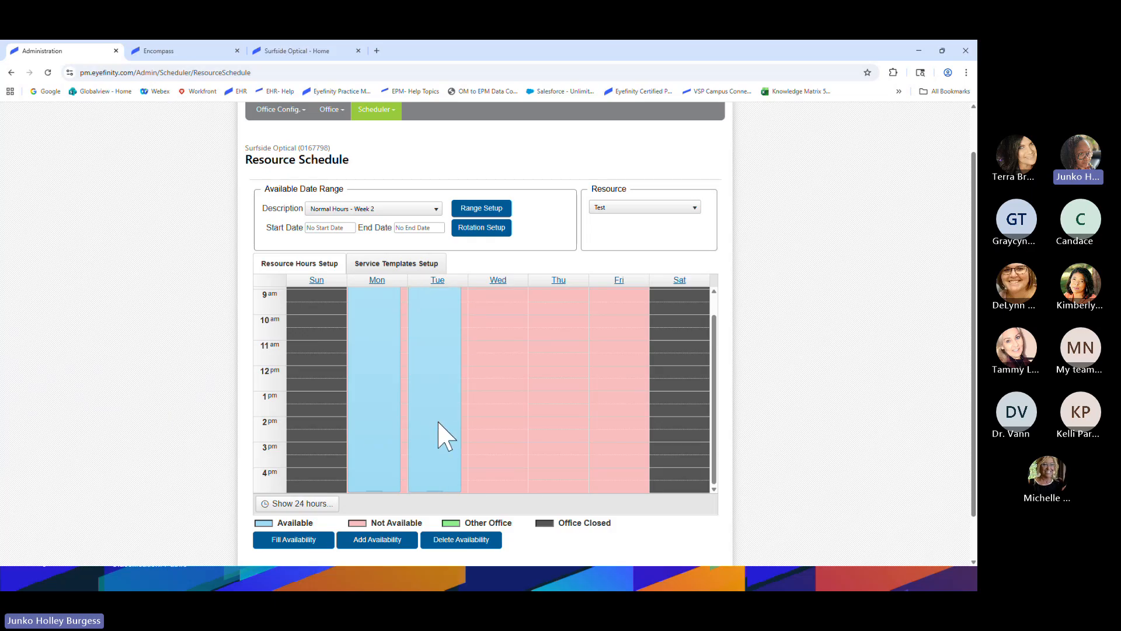
pyautogui.scroll(1, 446, 435)
pyautogui.scroll(1, 438, 422)
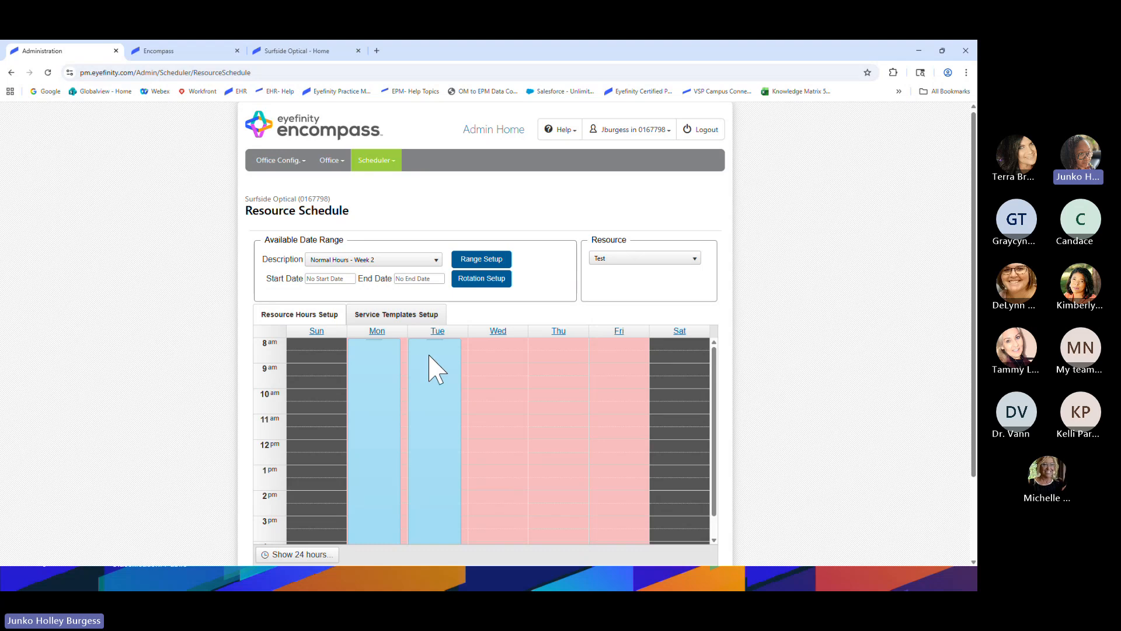
pyautogui.scroll(-3, 431, 371)
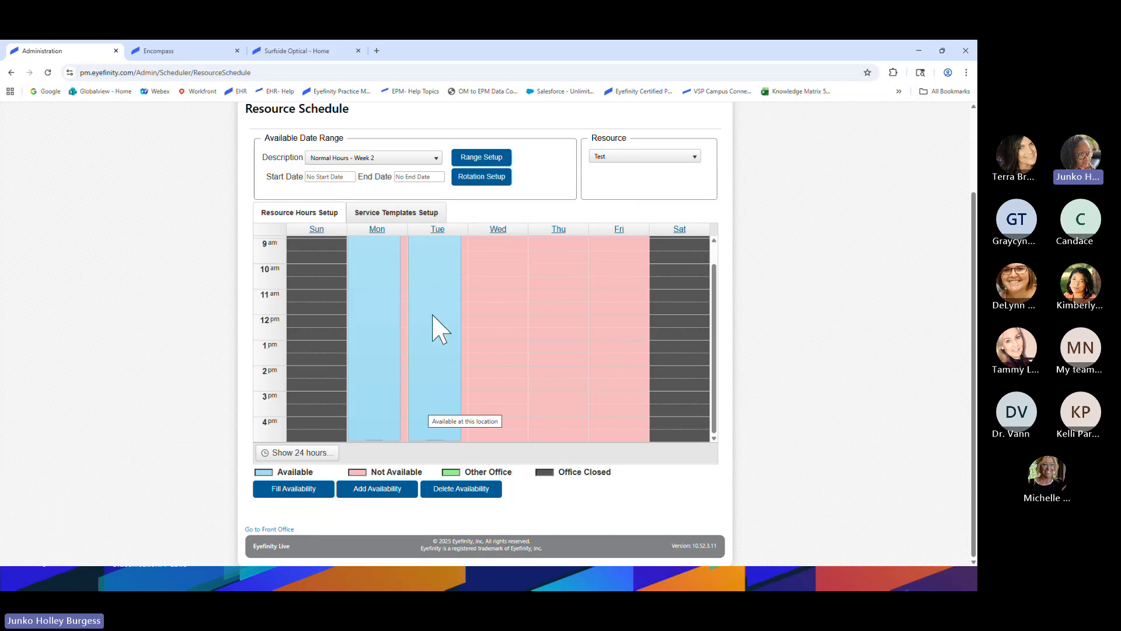
pyautogui.scroll(1, 426, 368)
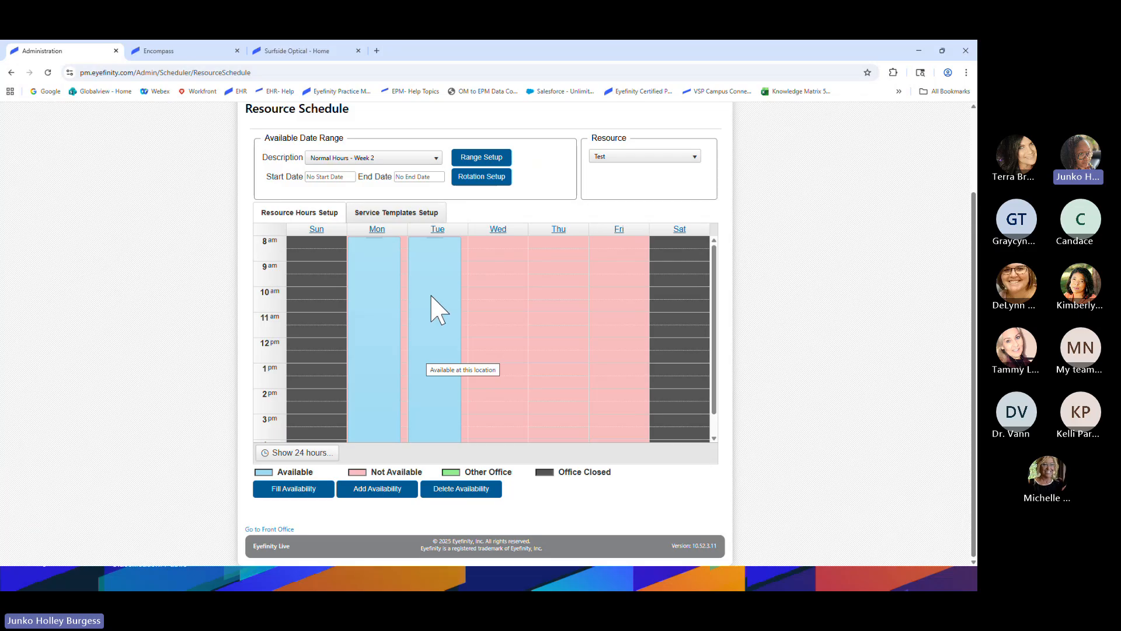
pyautogui.moveTo(432, 238)
pyautogui.mouseDown()
pyautogui.moveTo(446, 280)
pyautogui.moveTo(438, 238)
pyautogui.mouseUp()
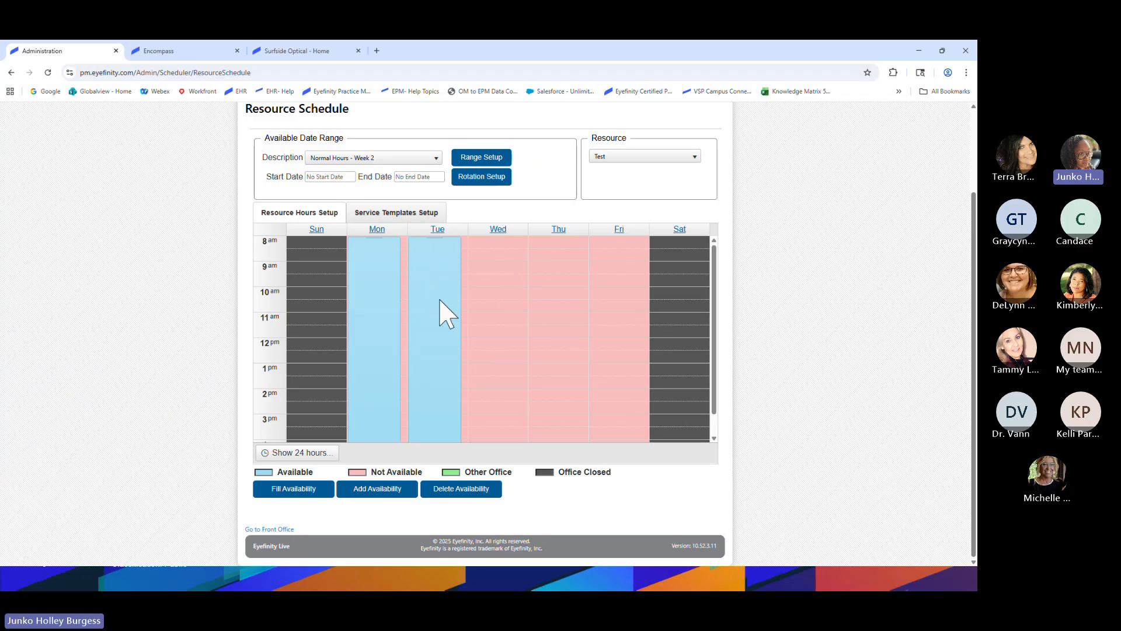
# Make Wednesday and Thursday available for the whole day
pyautogui.scroll(-1, 445, 318)
pyautogui.scroll(1, 439, 305)
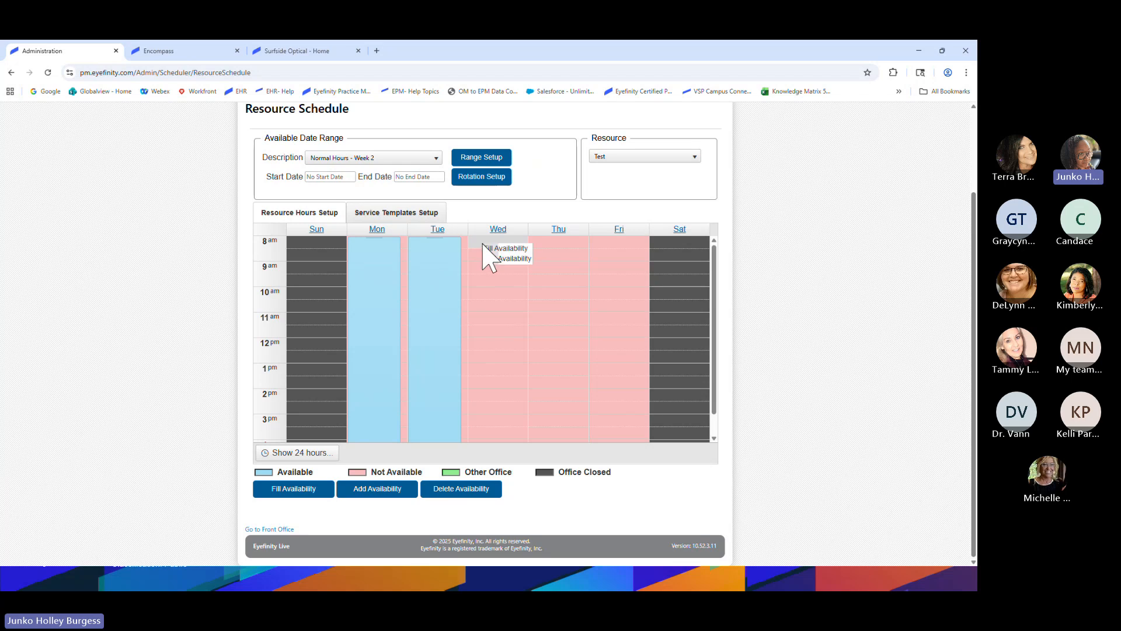
pyautogui.click(491, 251)
pyautogui.click(552, 249)
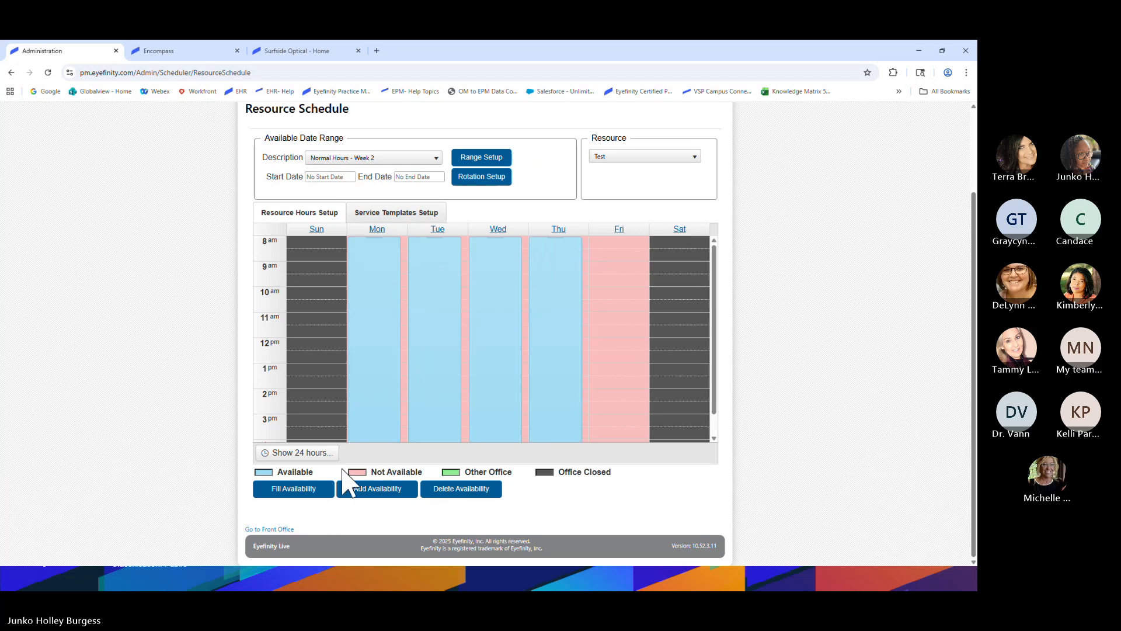
pyautogui.click(389, 161)
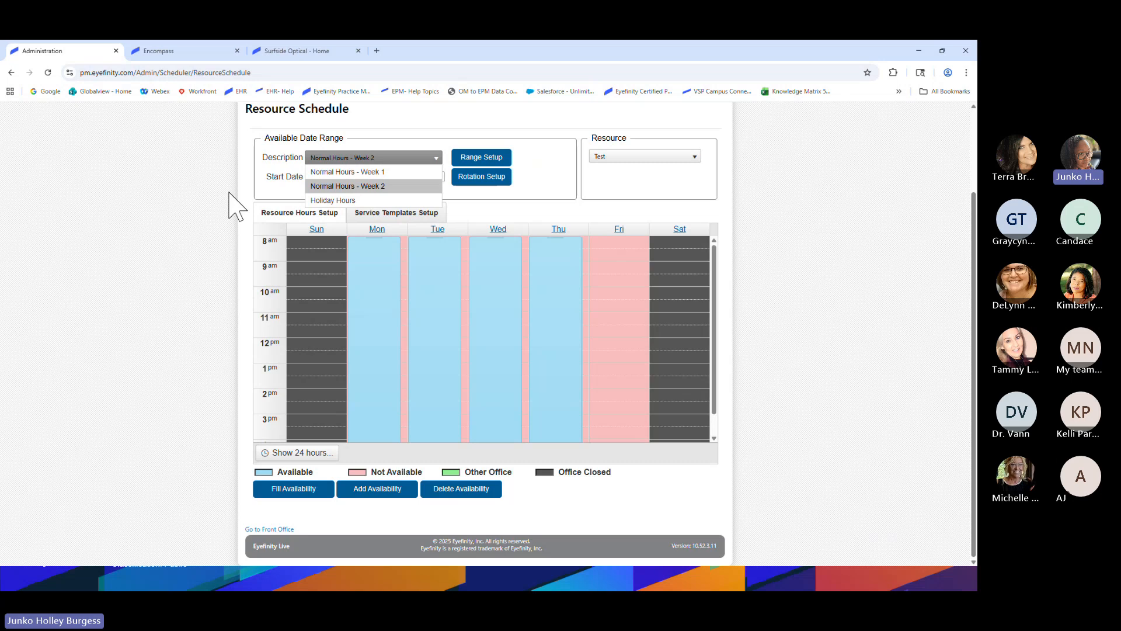
pyautogui.click(348, 172)
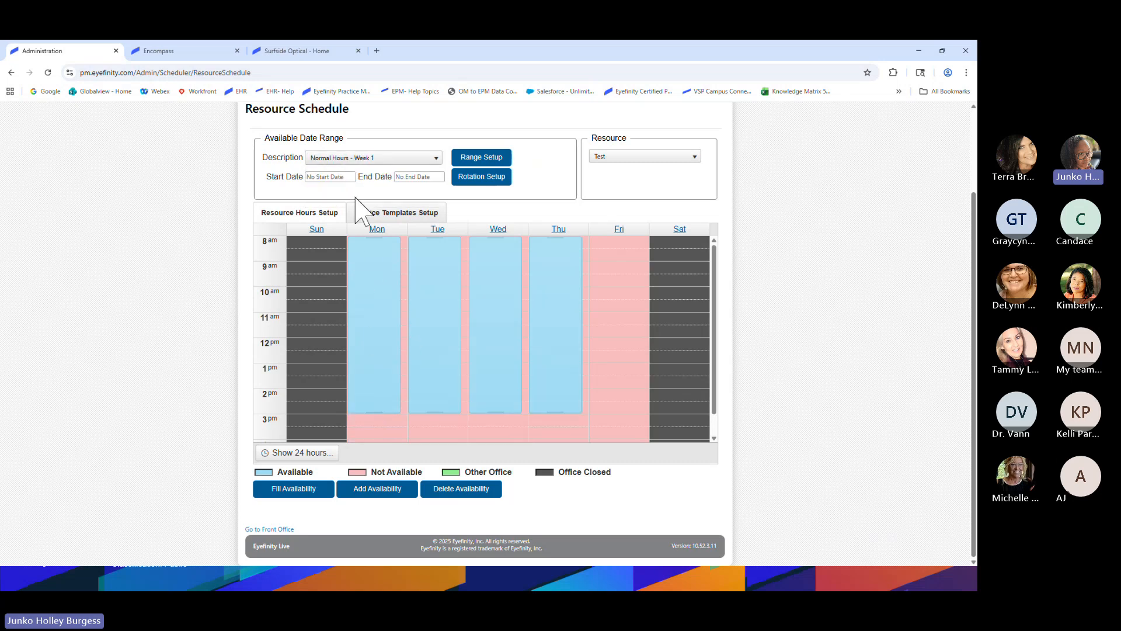
pyautogui.click(370, 158)
pyautogui.click(374, 177)
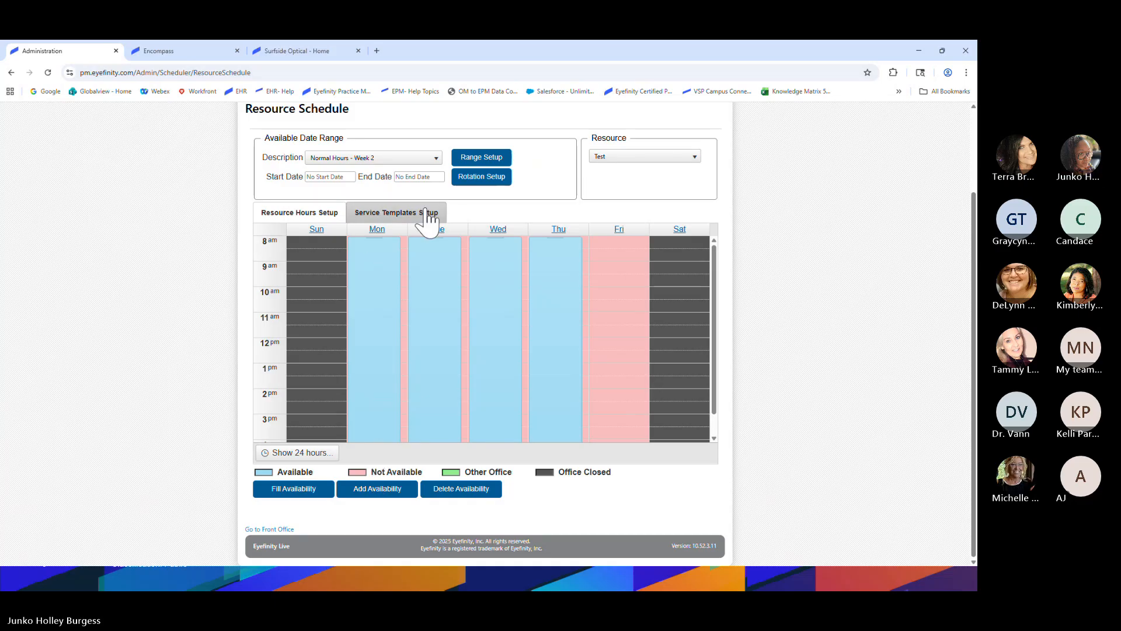
# In Range Setup, delete the existing Holiday Hours date range and start a new one
pyautogui.click(478, 159)
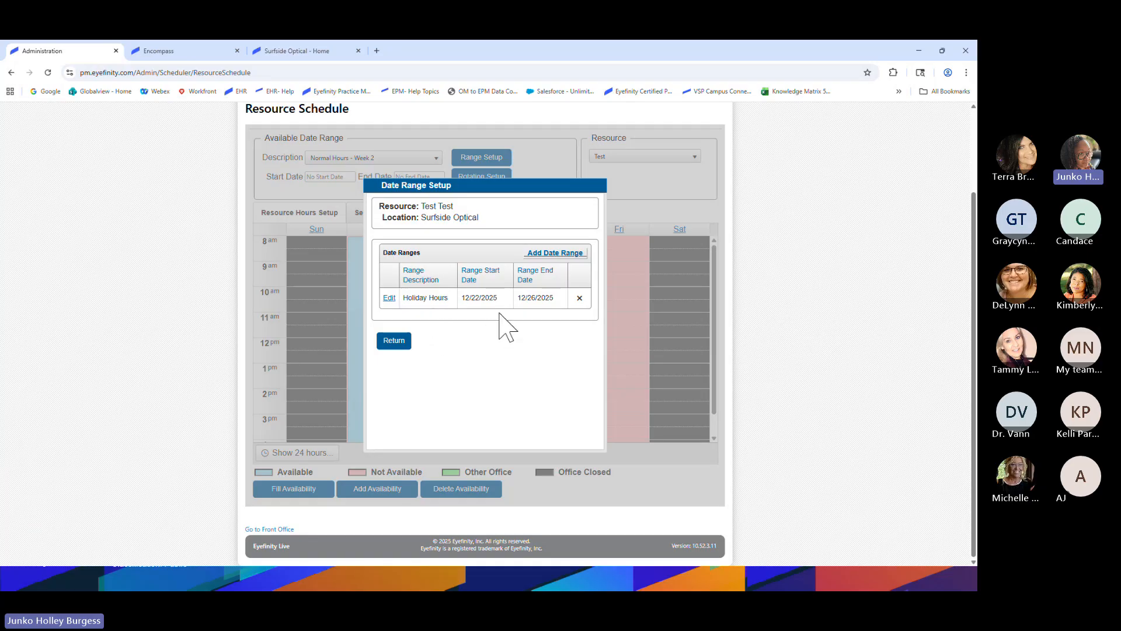
pyautogui.click(579, 299)
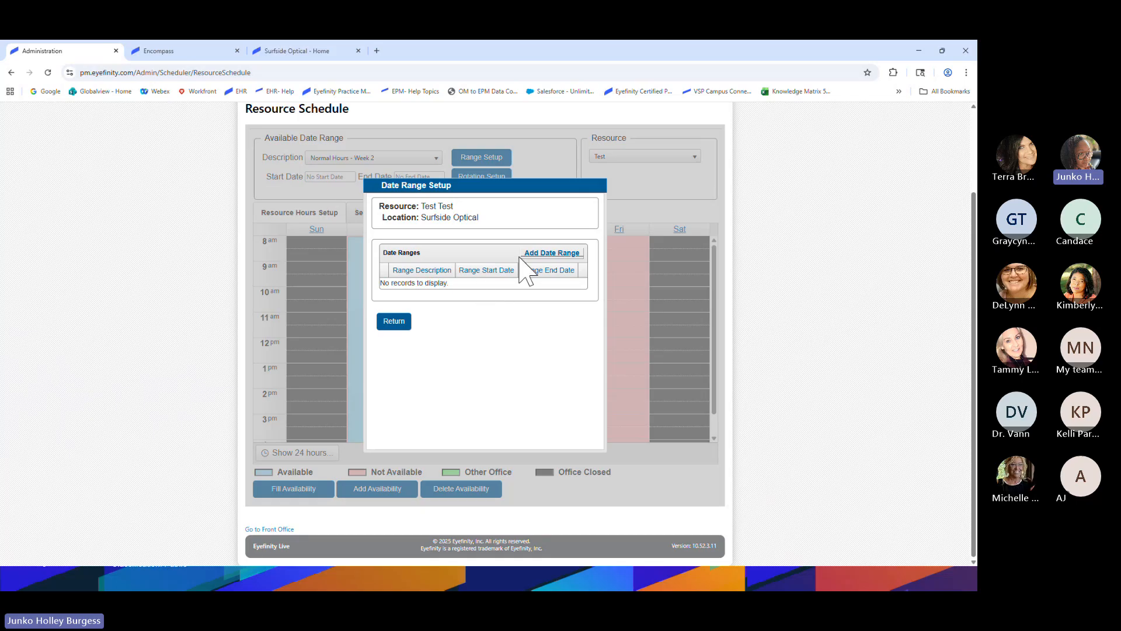
pyautogui.click(550, 256)
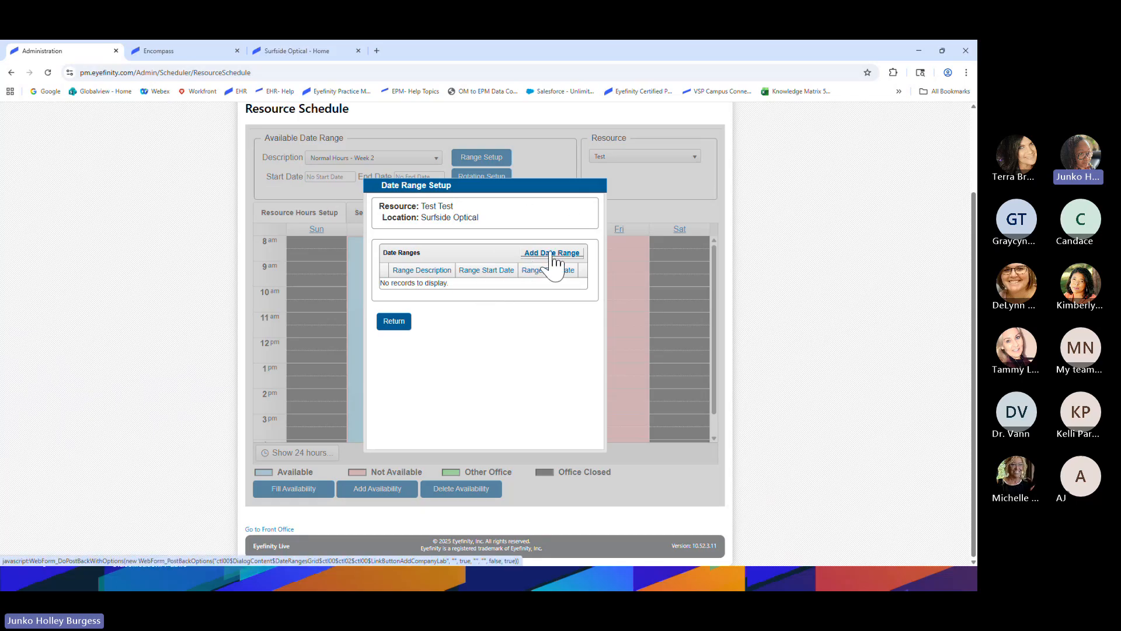
pyautogui.rightClick(549, 252)
pyautogui.click(529, 253)
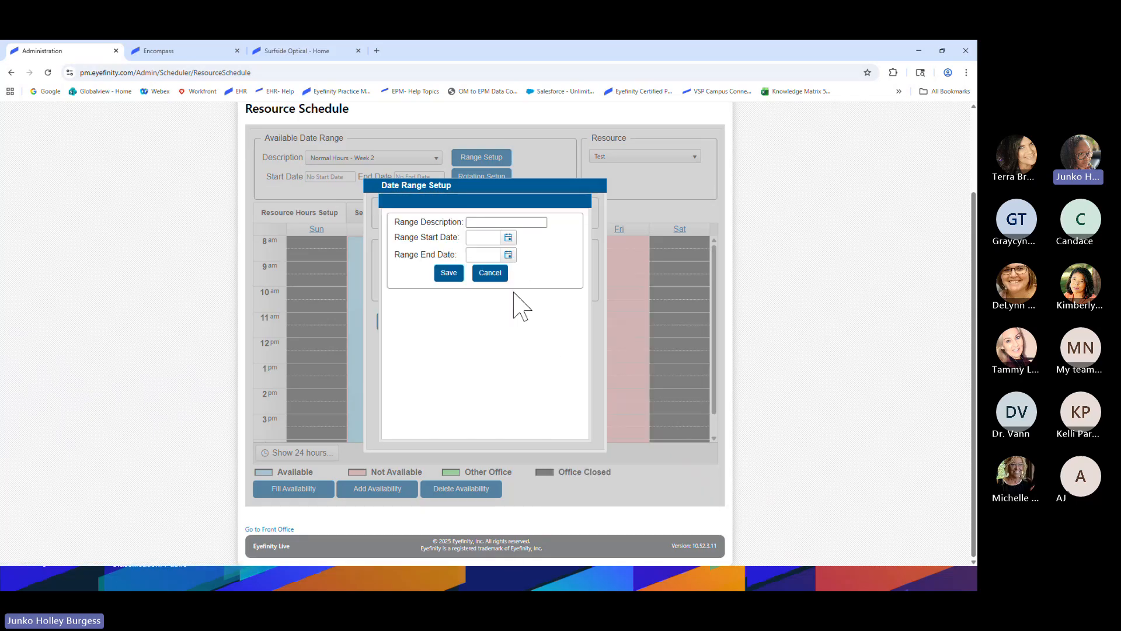
# Save a Holiday Hours date range from 12/22/2025 to 12/26/2025 and return to the schedule
pyautogui.click(495, 223)
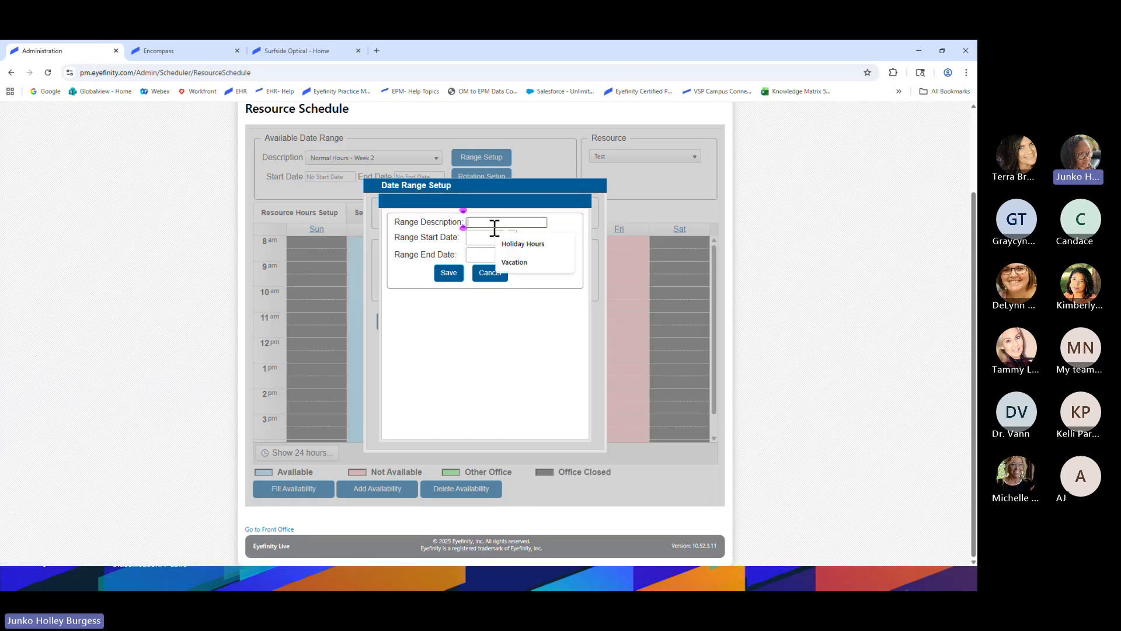
pyautogui.click(521, 245)
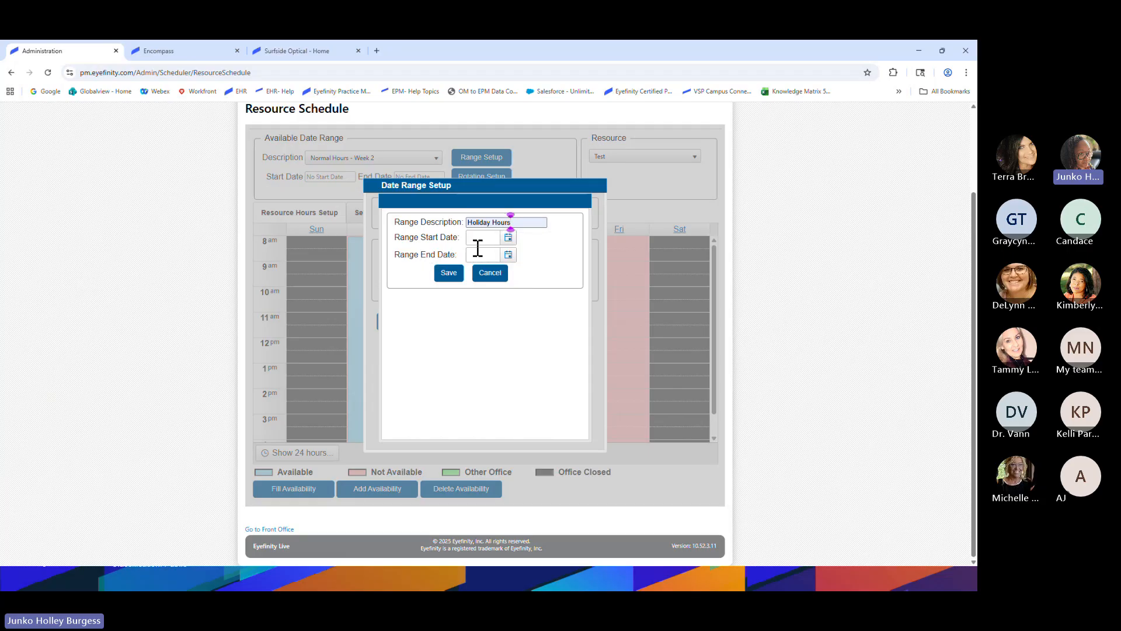
pyautogui.click(508, 238)
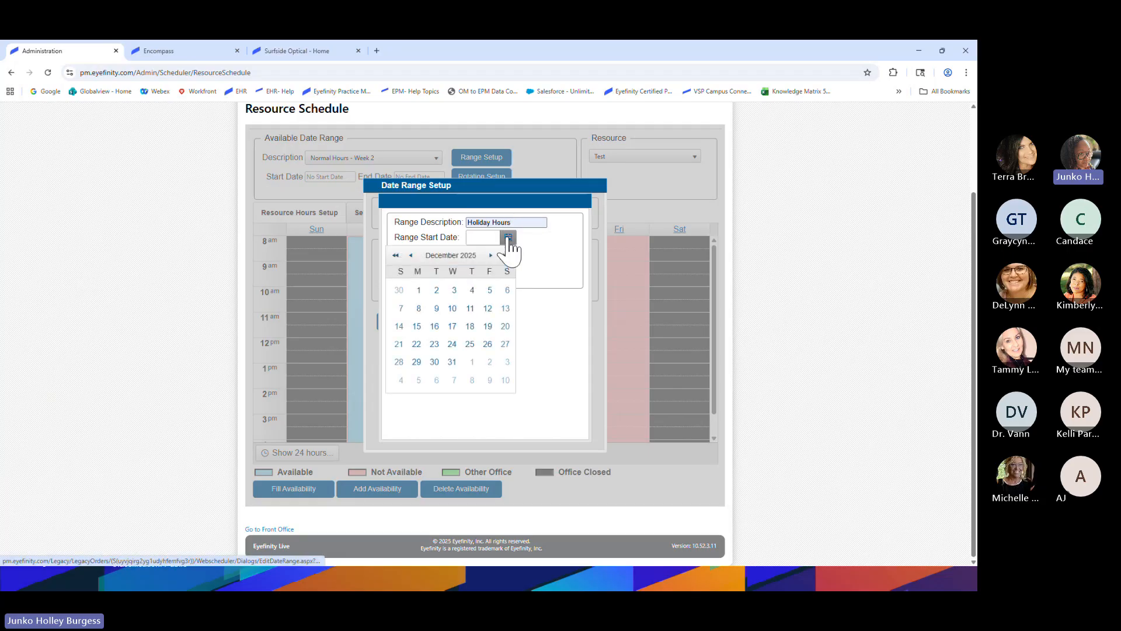
pyautogui.click(411, 346)
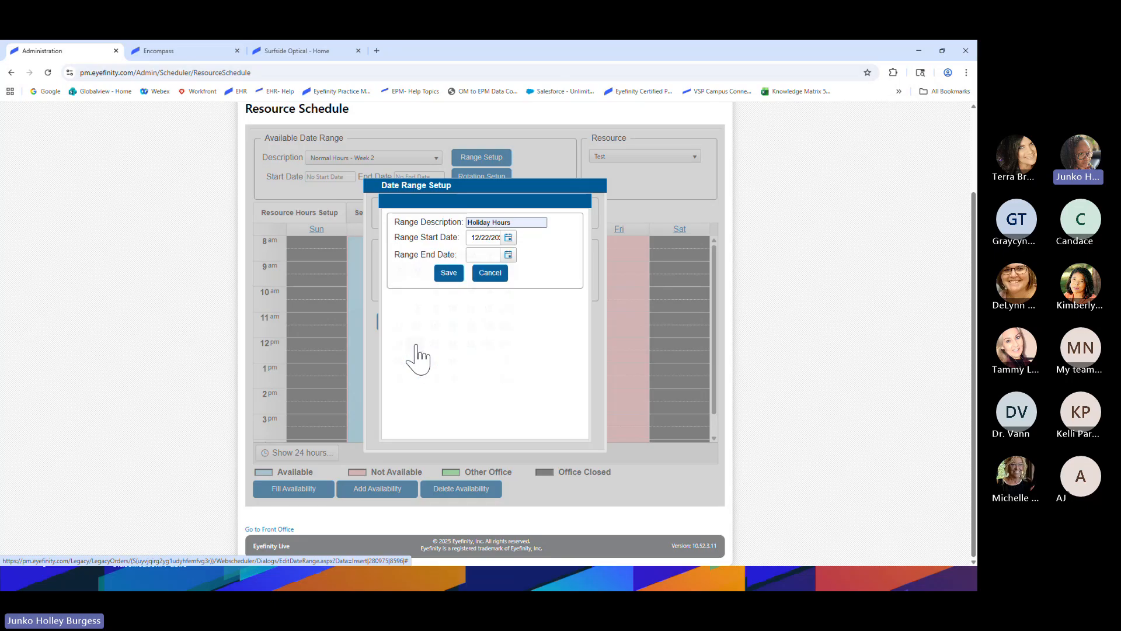
pyautogui.click(508, 254)
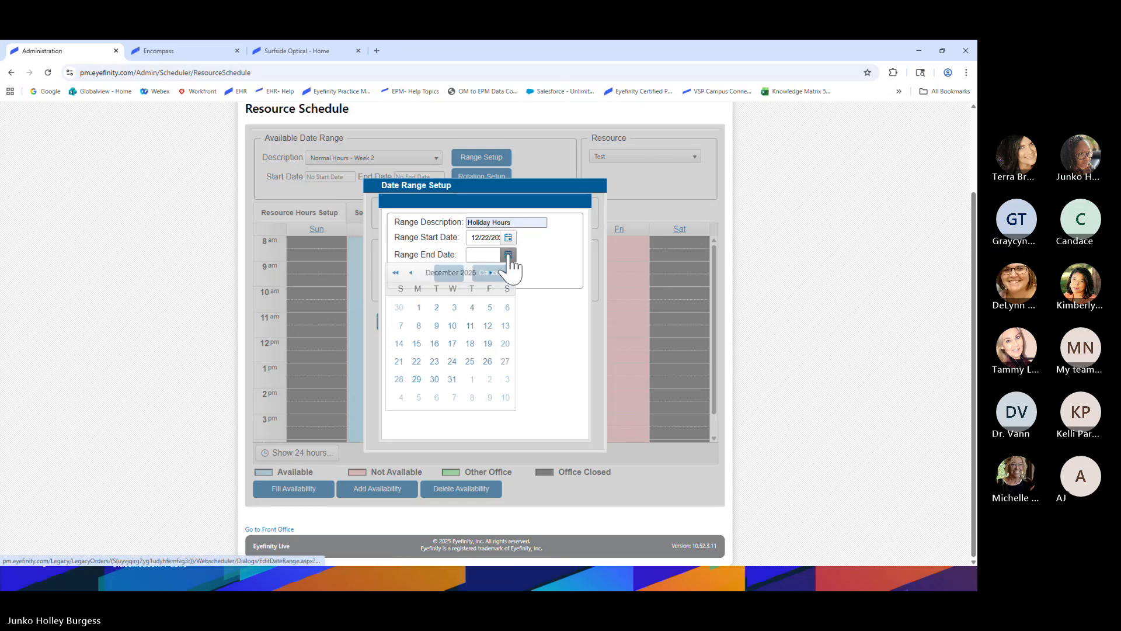
pyautogui.click(487, 361)
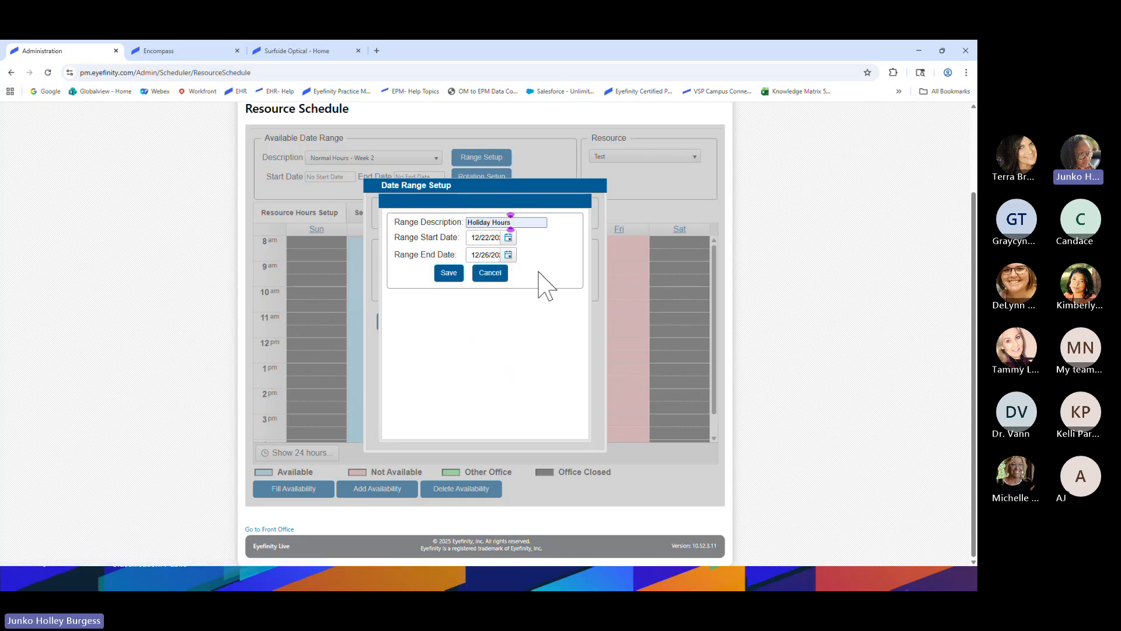
pyautogui.click(449, 275)
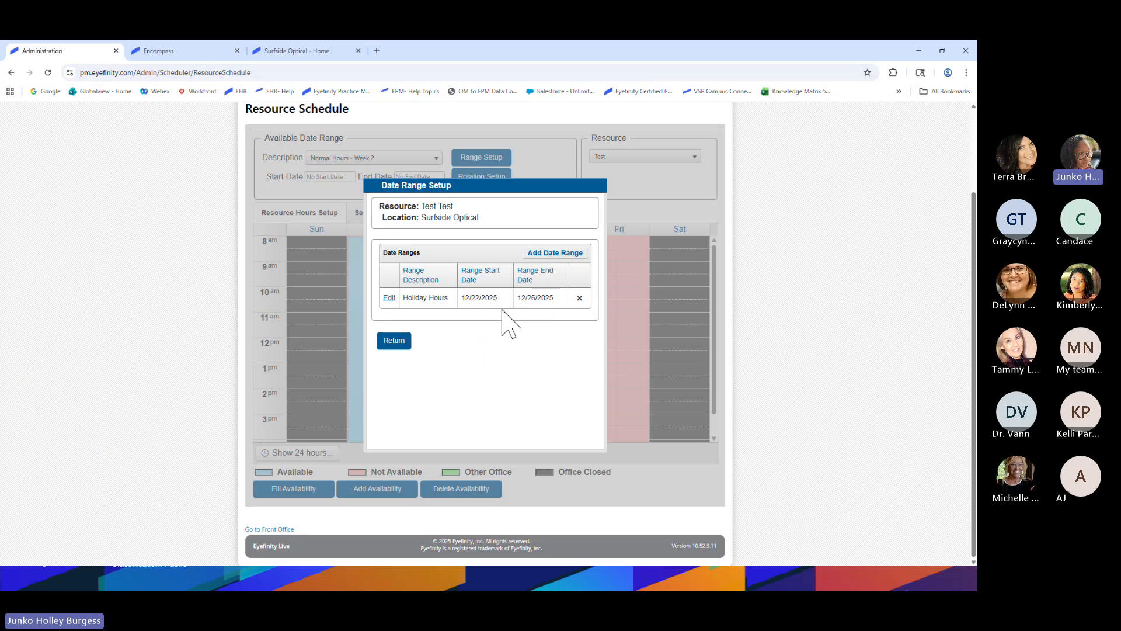
pyautogui.click(395, 342)
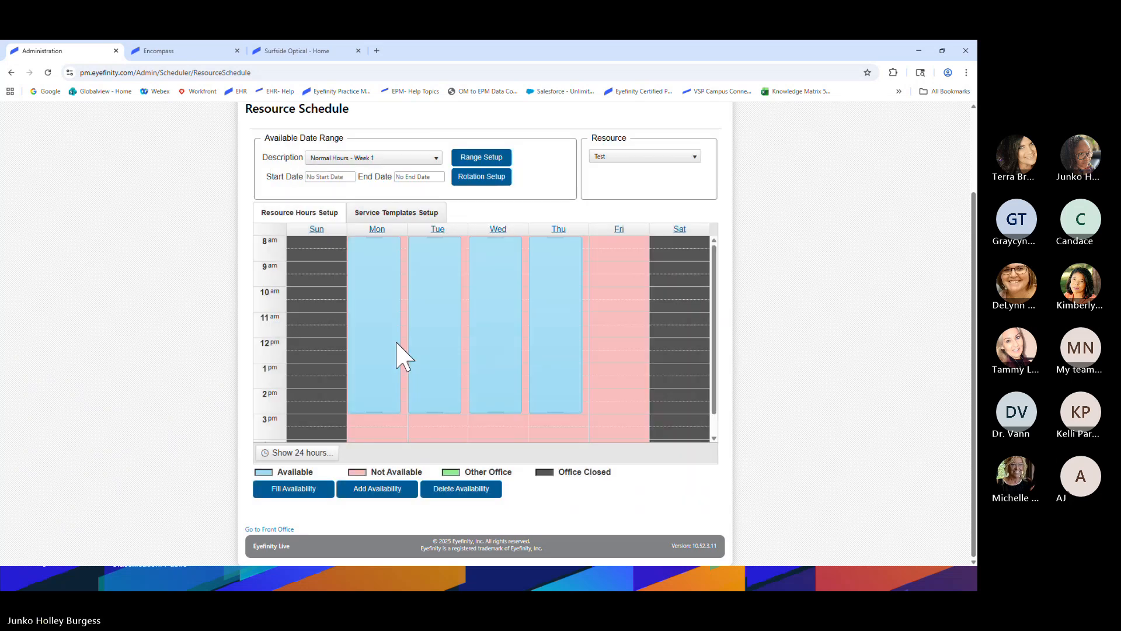
# Switch to the Holiday Hours schedule and make Monday available from 8 am to 12 pm
pyautogui.click(370, 159)
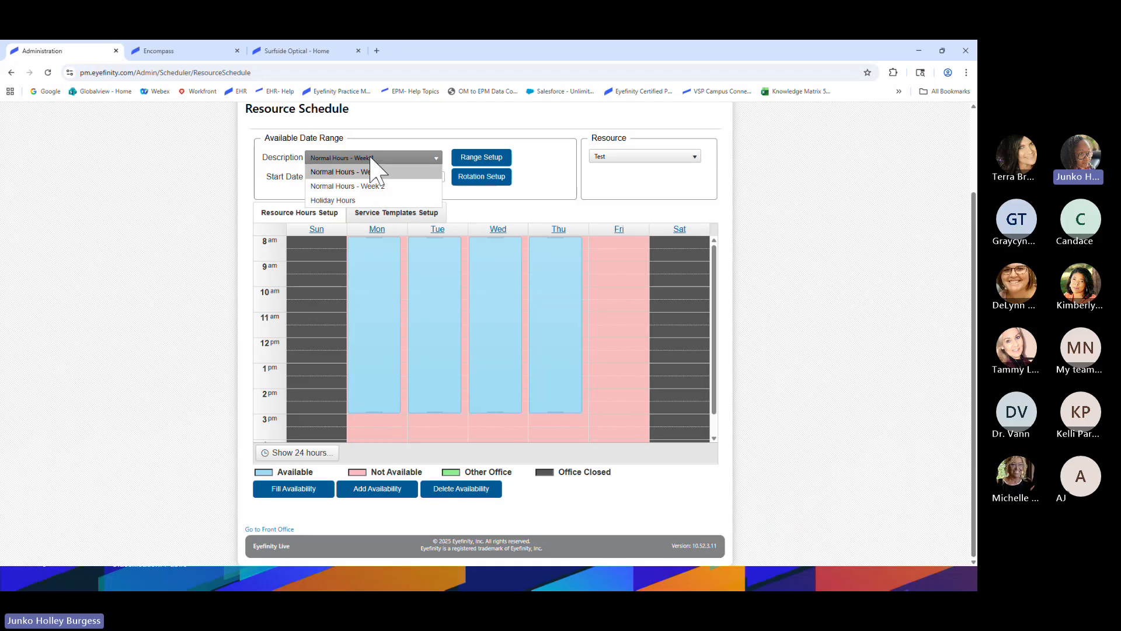
pyautogui.click(345, 200)
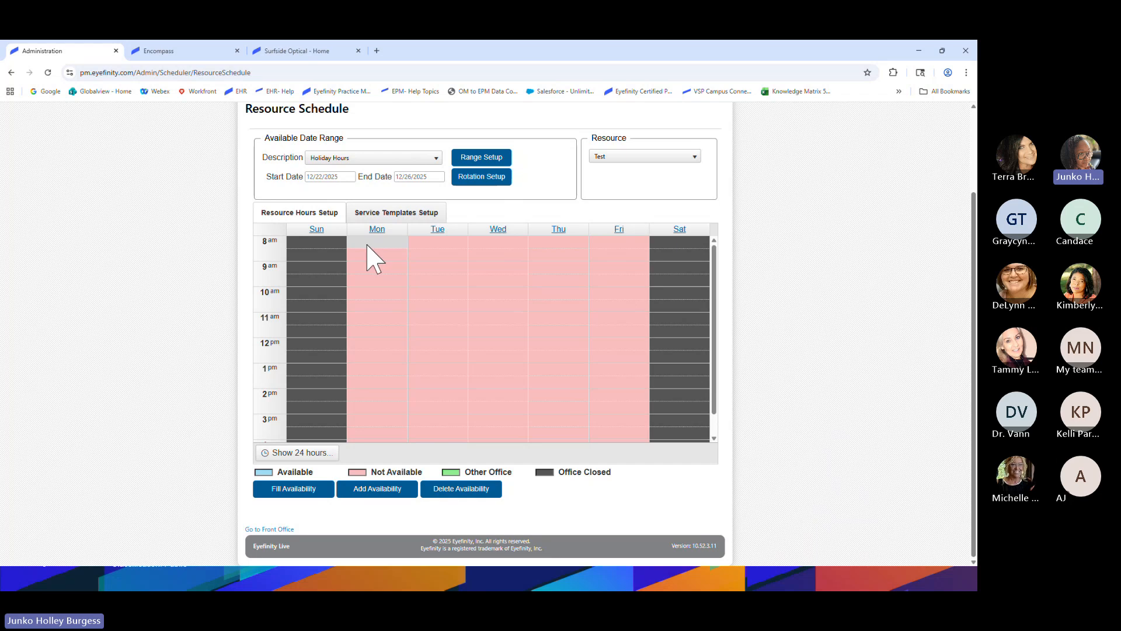
pyautogui.moveTo(365, 245); pyautogui.dragTo(367, 335)
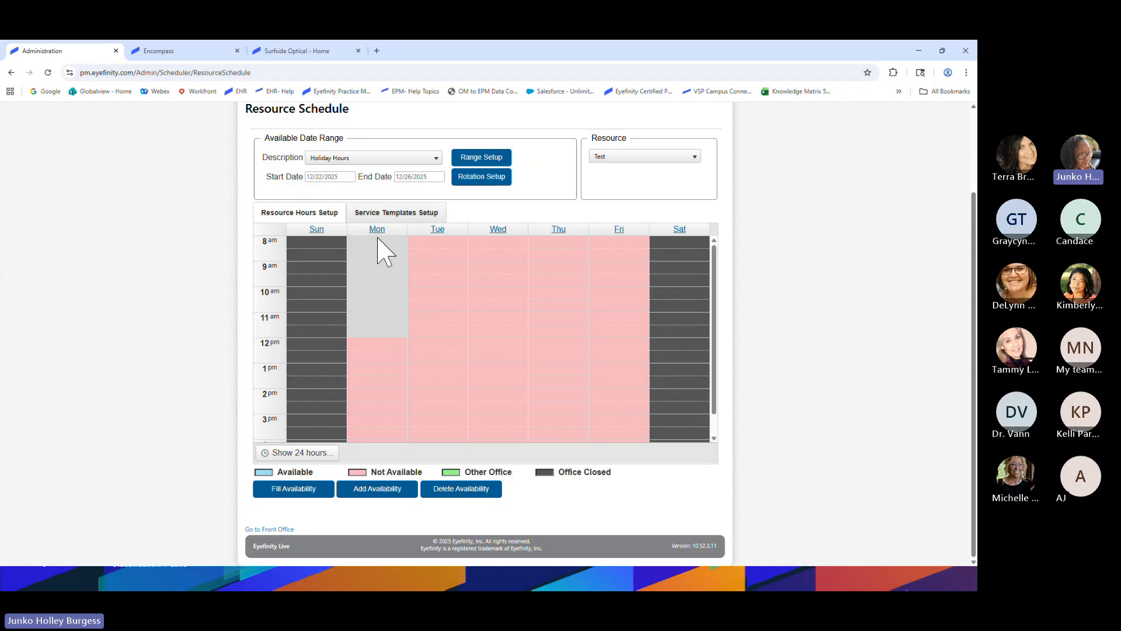
pyautogui.moveTo(379, 249); pyautogui.dragTo(376, 338)
pyautogui.click(385, 491)
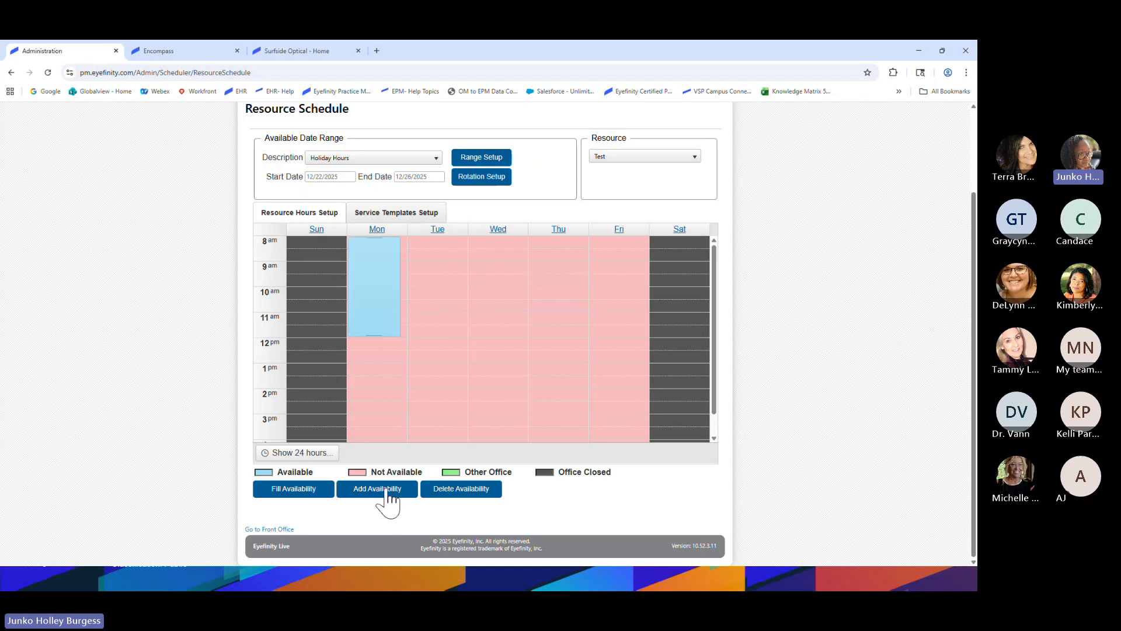
# Mark Tuesday from 8 am to noon as available
pyautogui.click(445, 244)
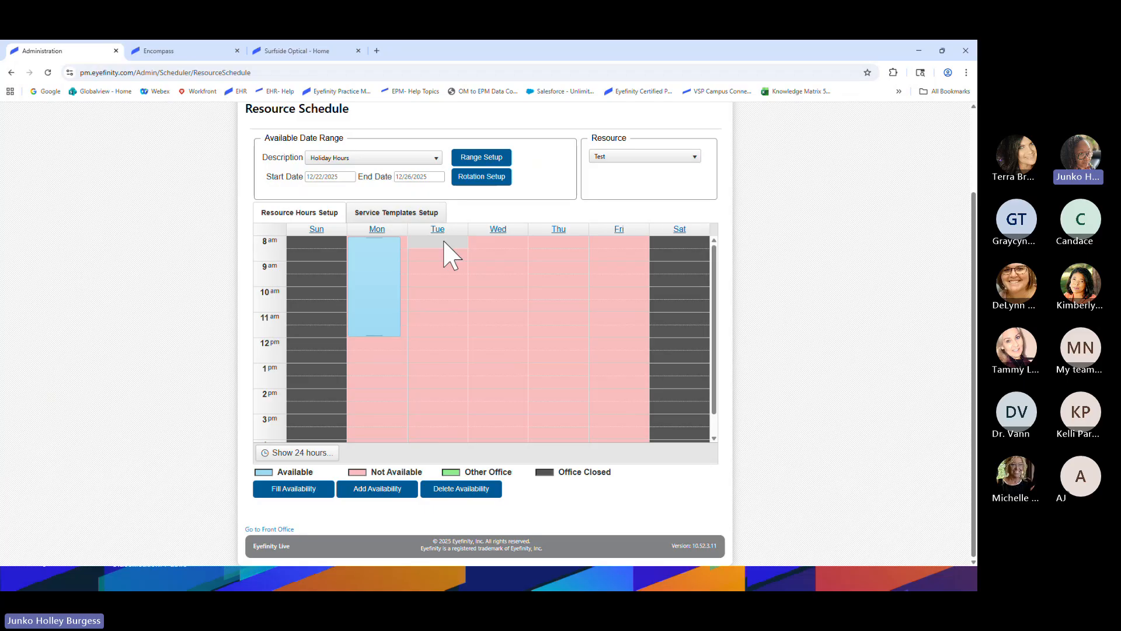
pyautogui.moveTo(444, 242); pyautogui.dragTo(444, 339)
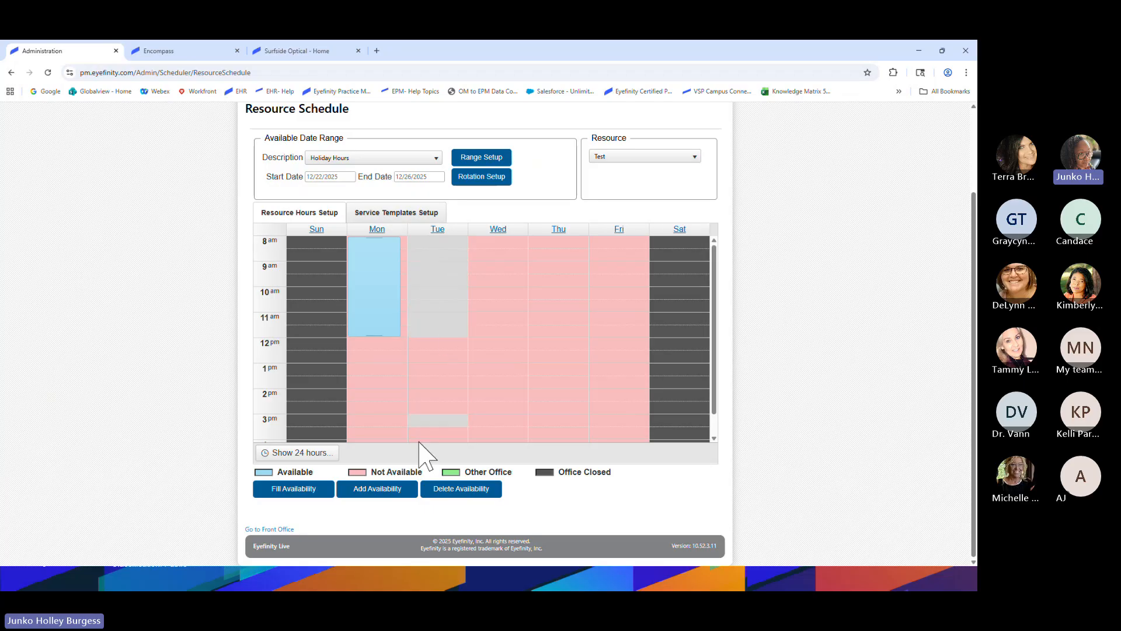
pyautogui.click(387, 492)
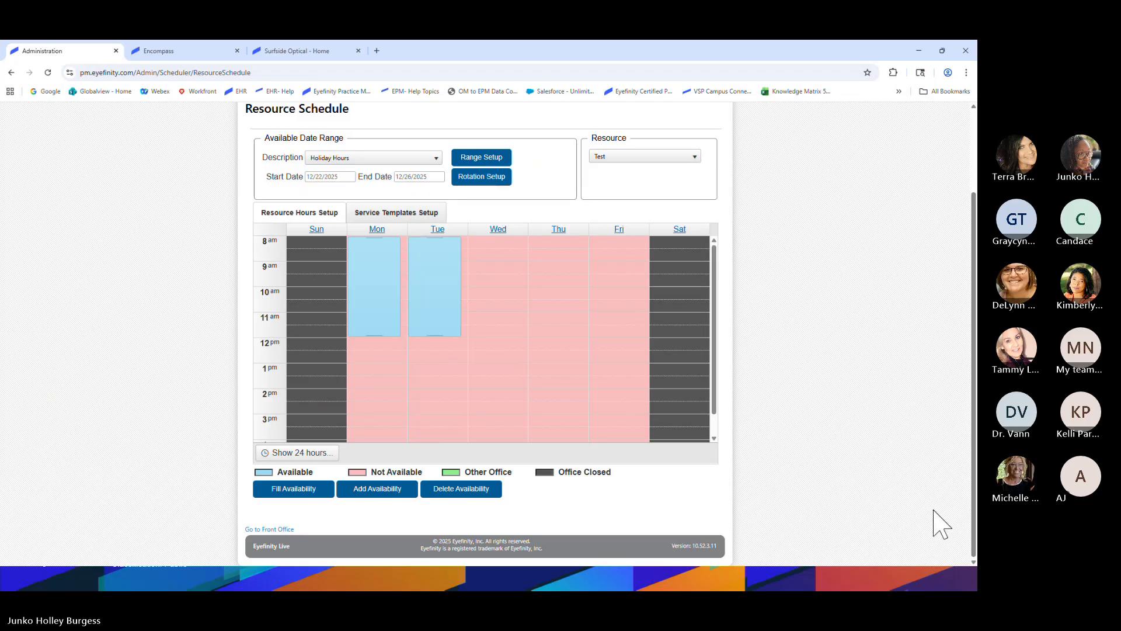
pyautogui.scroll(1, 123, 345)
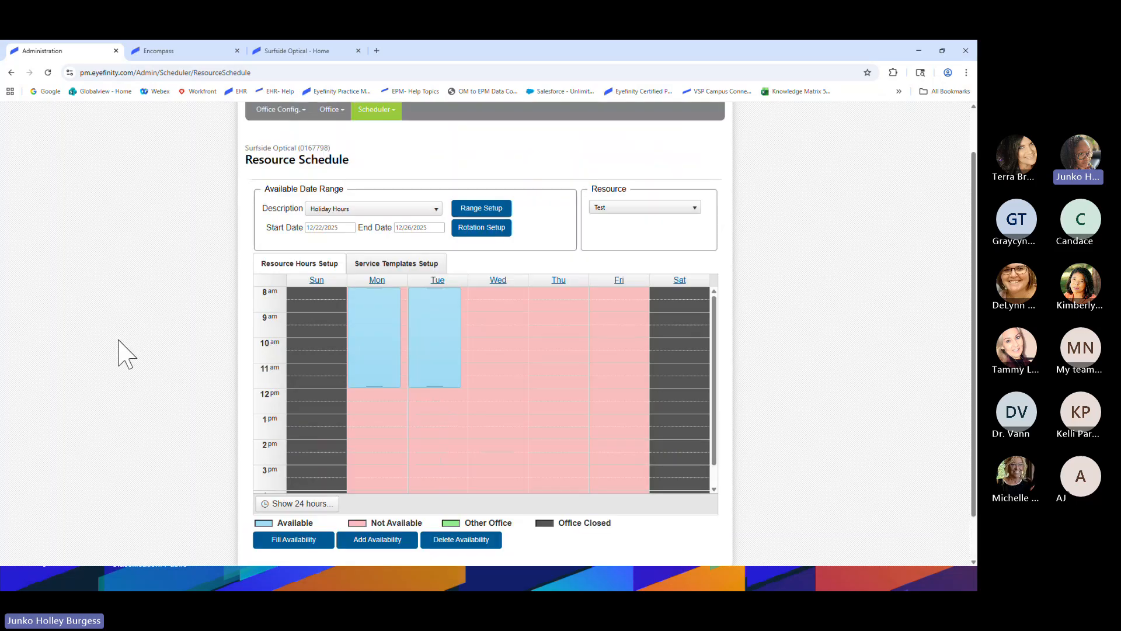
pyautogui.scroll(-1, 118, 353)
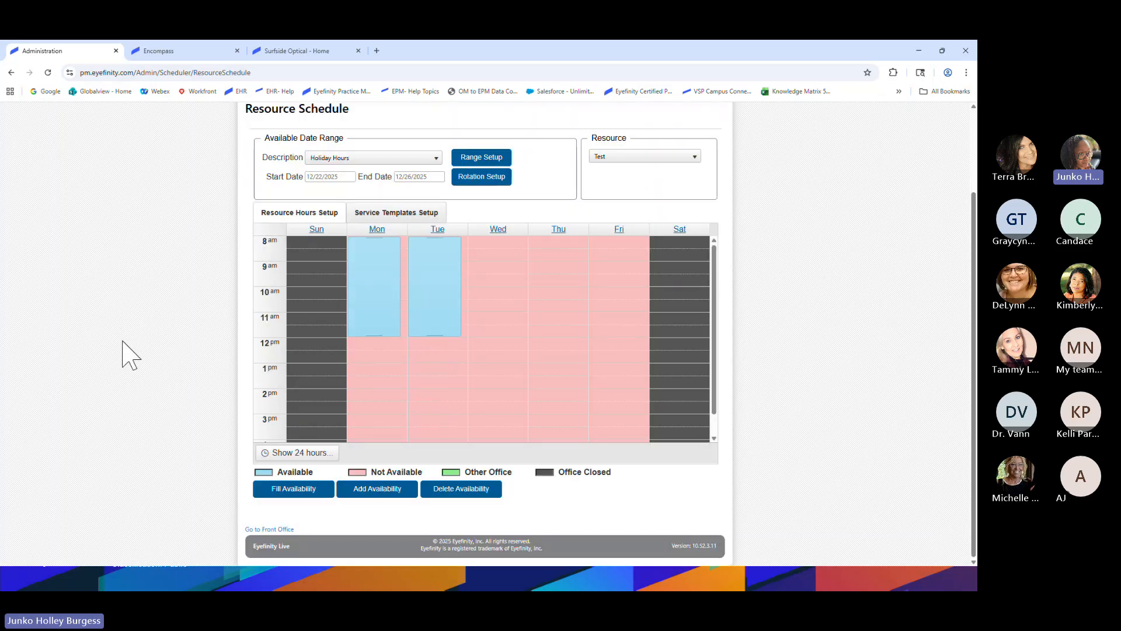
pyautogui.click(398, 158)
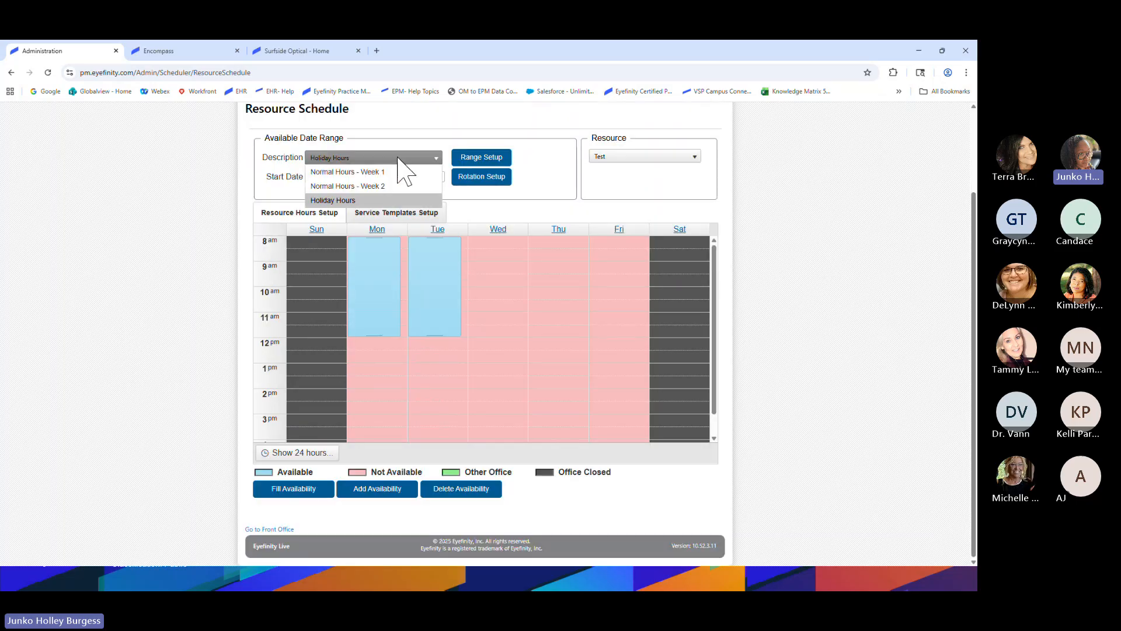
pyautogui.click(367, 172)
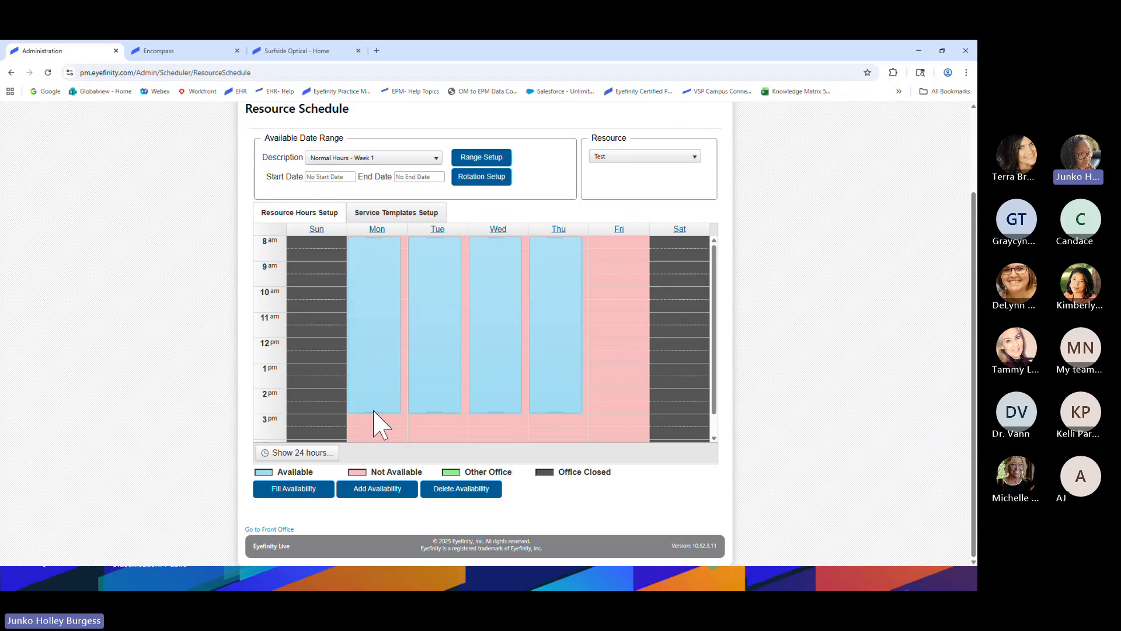
pyautogui.click(389, 159)
pyautogui.click(377, 182)
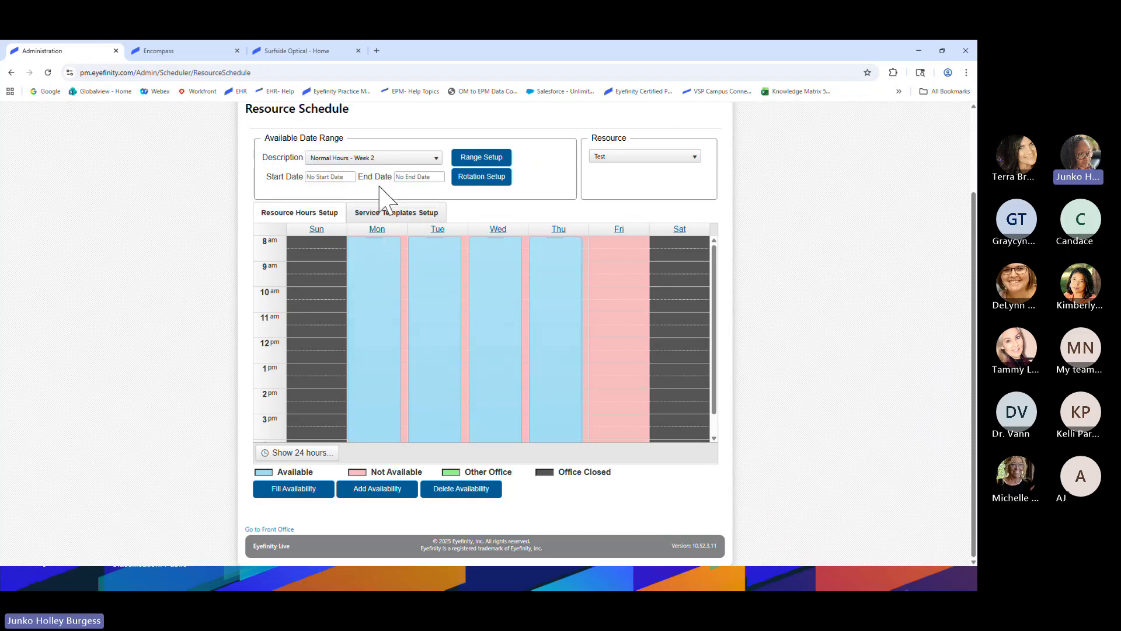
pyautogui.scroll(-1, 370, 263)
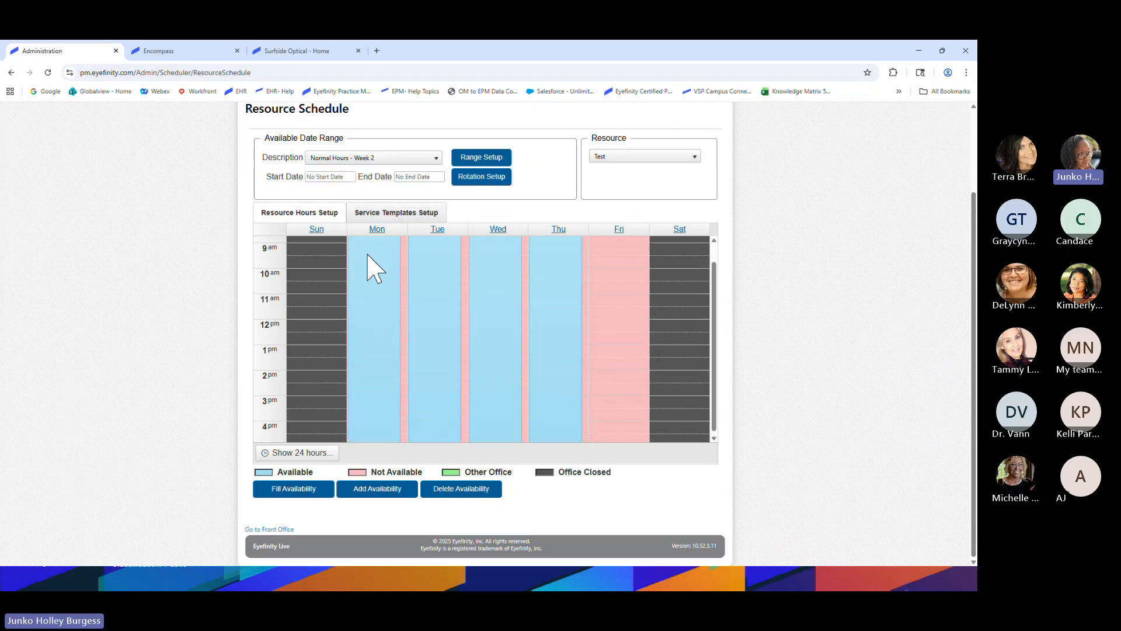
pyautogui.click(378, 162)
pyautogui.click(349, 201)
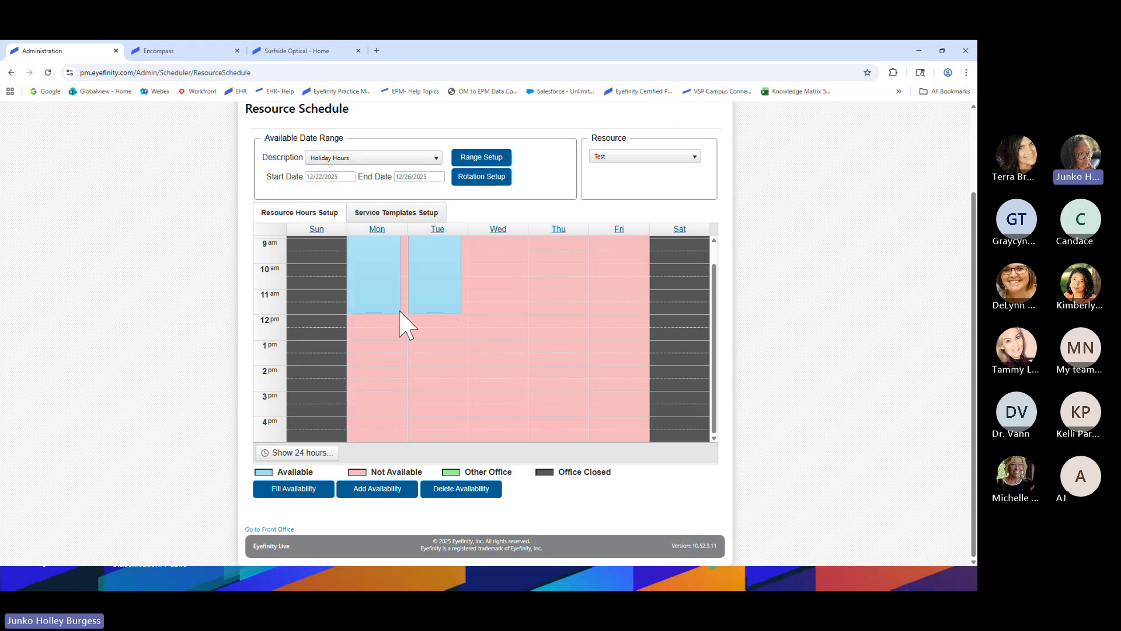
pyautogui.scroll(3, 393, 321)
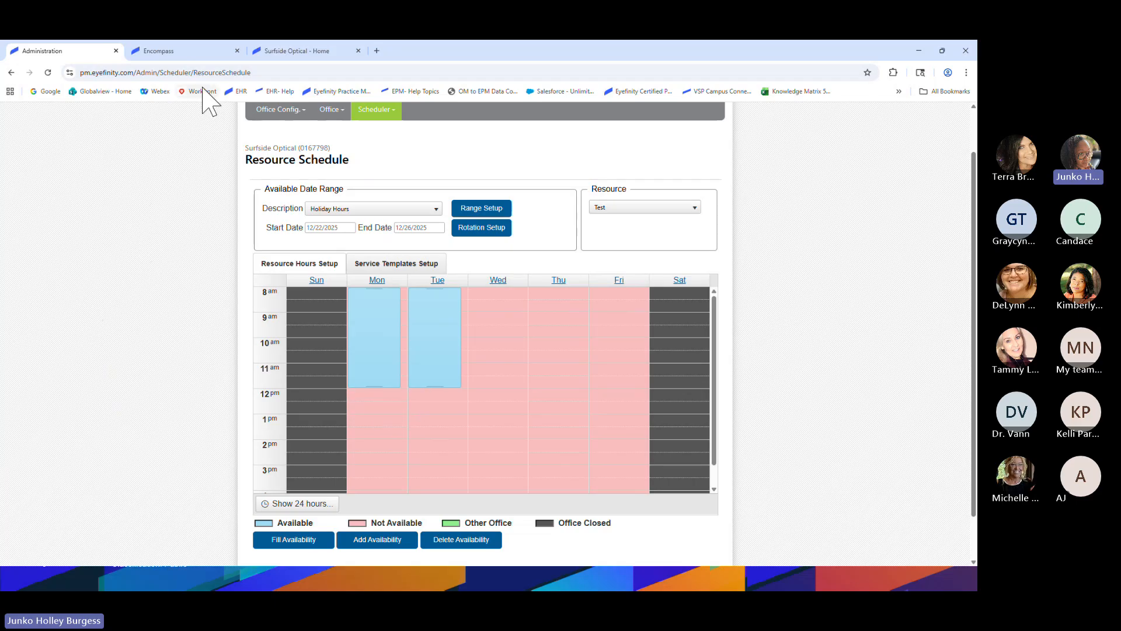
# On the Surfside Optical website, open the online scheduler and start booking an appointment
pyautogui.click(283, 52)
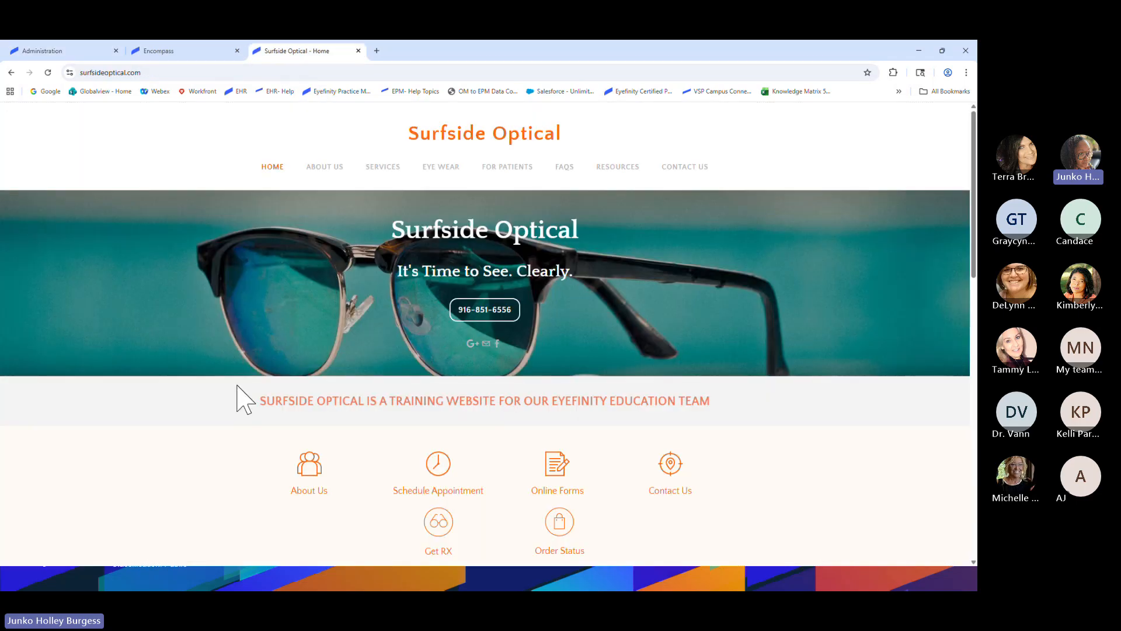
pyautogui.click(439, 476)
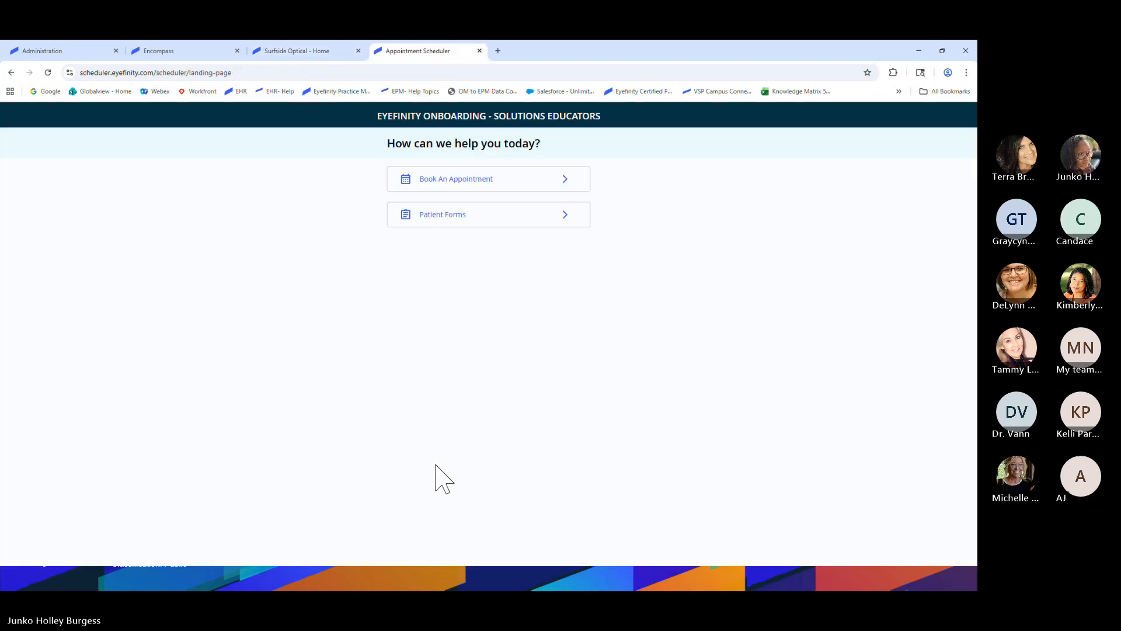
pyautogui.click(483, 180)
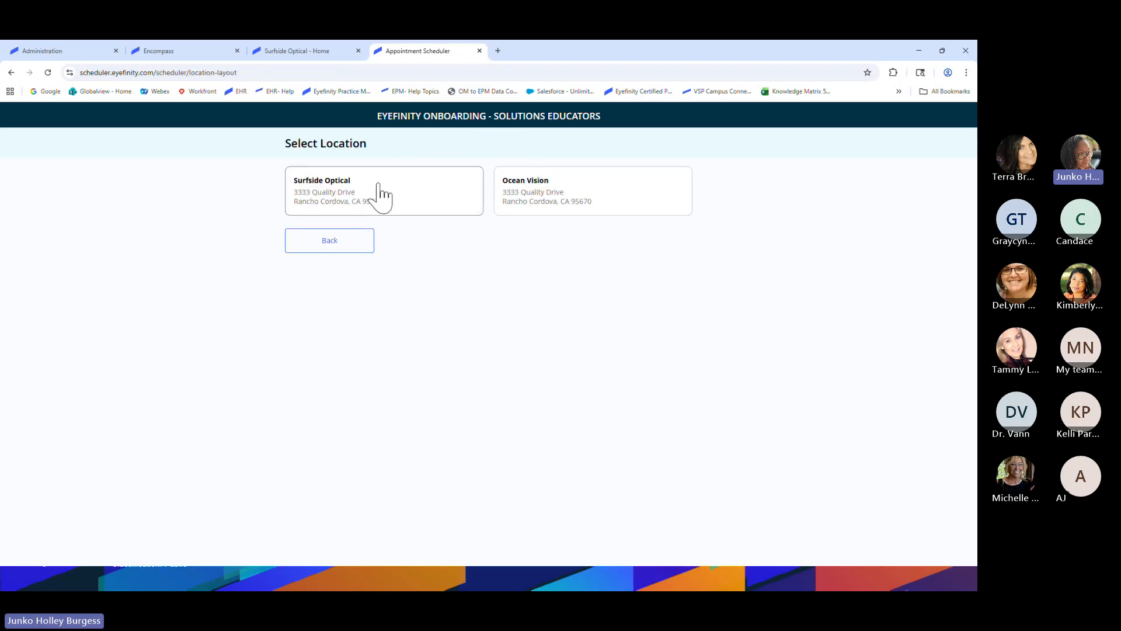
# Choose the Surfside Optical location, a new-patient eye exam and EyeMed insurance, then continue
pyautogui.click(381, 197)
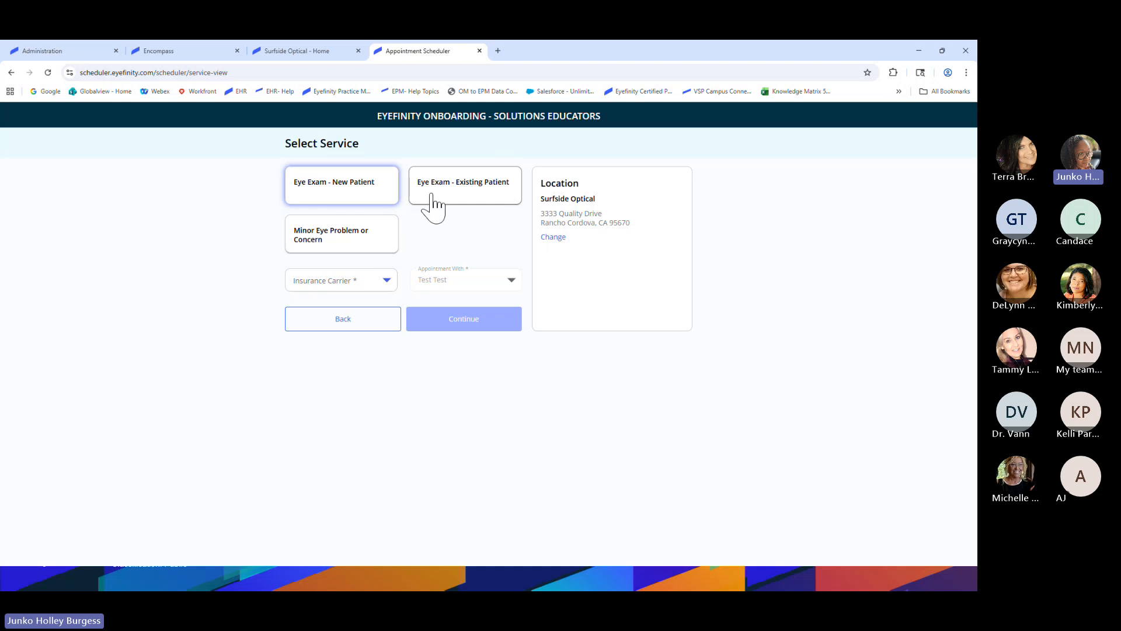
pyautogui.click(340, 184)
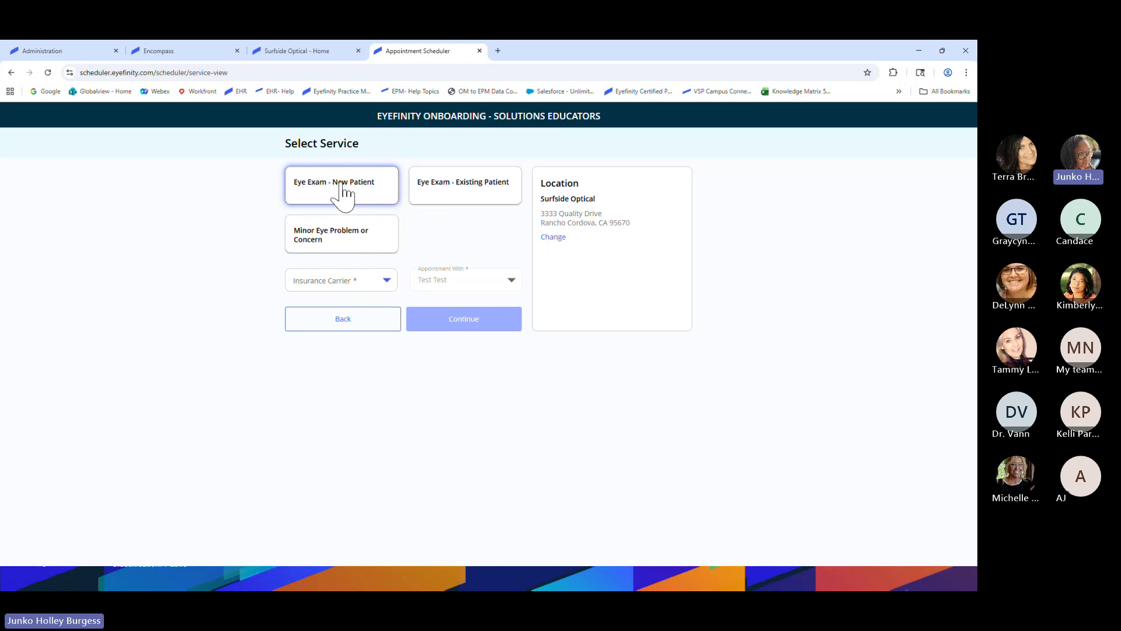
pyautogui.click(385, 282)
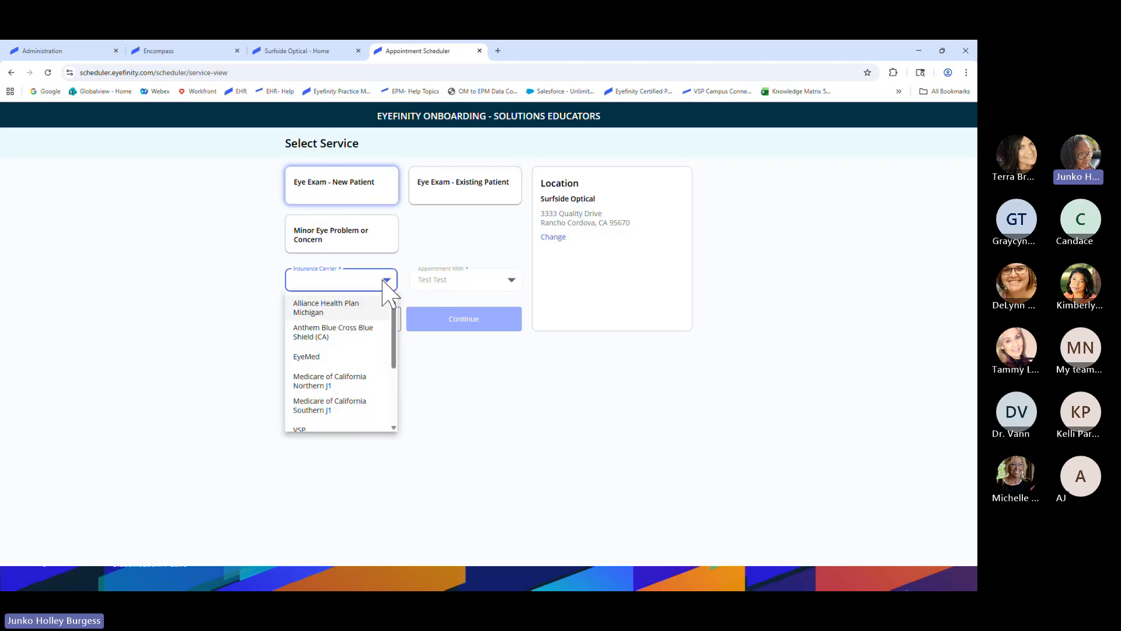
pyautogui.click(352, 359)
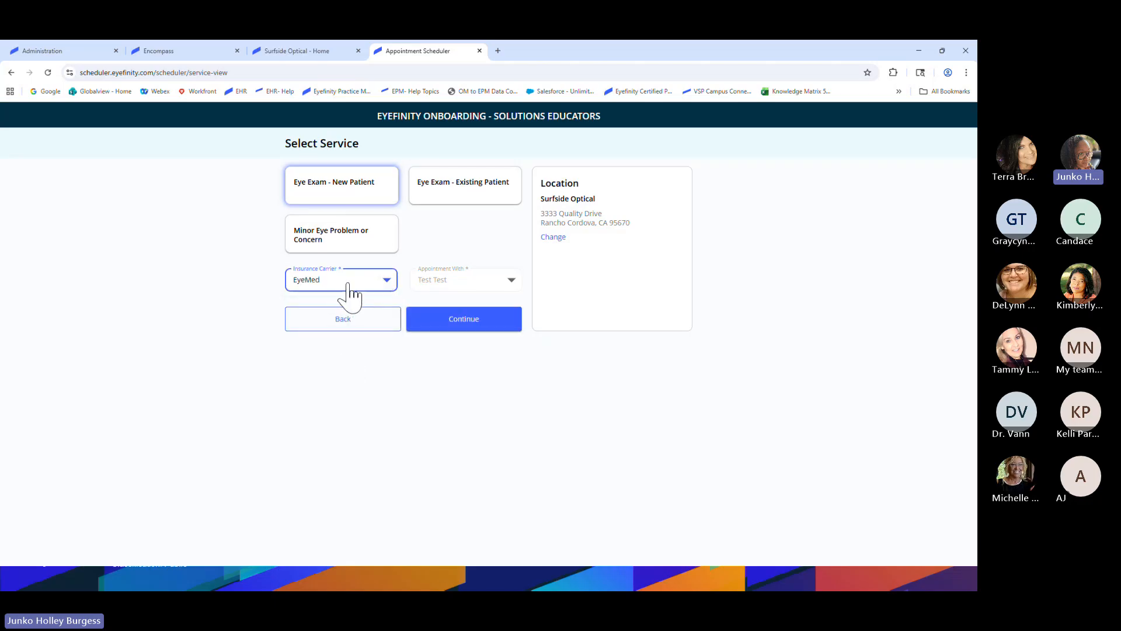
pyautogui.click(449, 286)
pyautogui.click(465, 321)
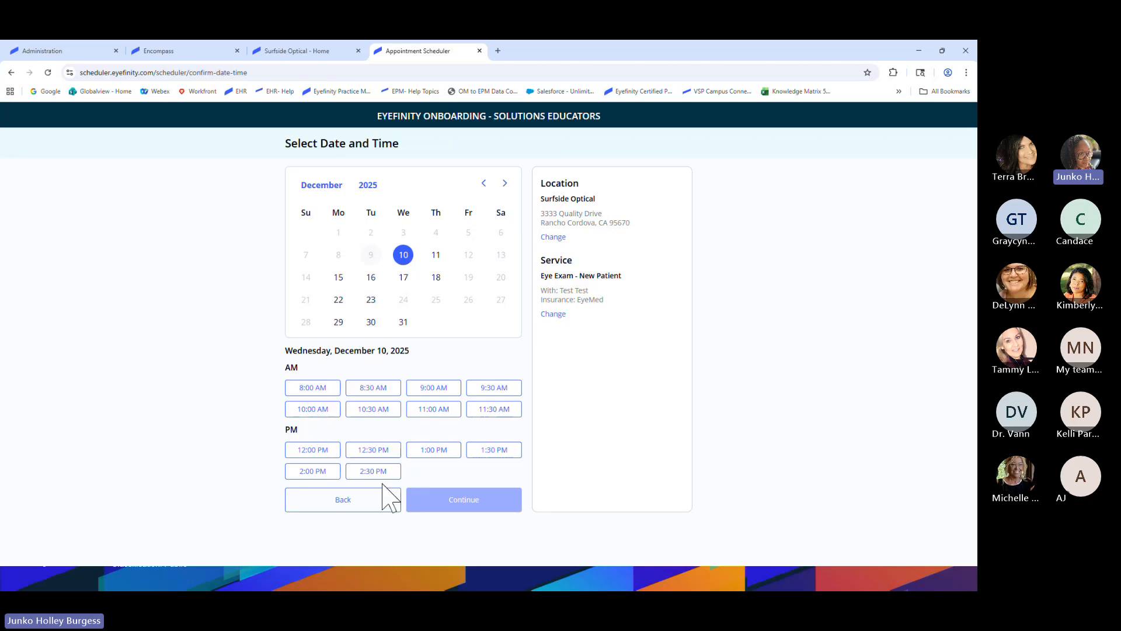
# Compare open times on December 11, 15 and 22, ending on the 22nd's 8:00–11:30 AM slots
pyautogui.click(435, 257)
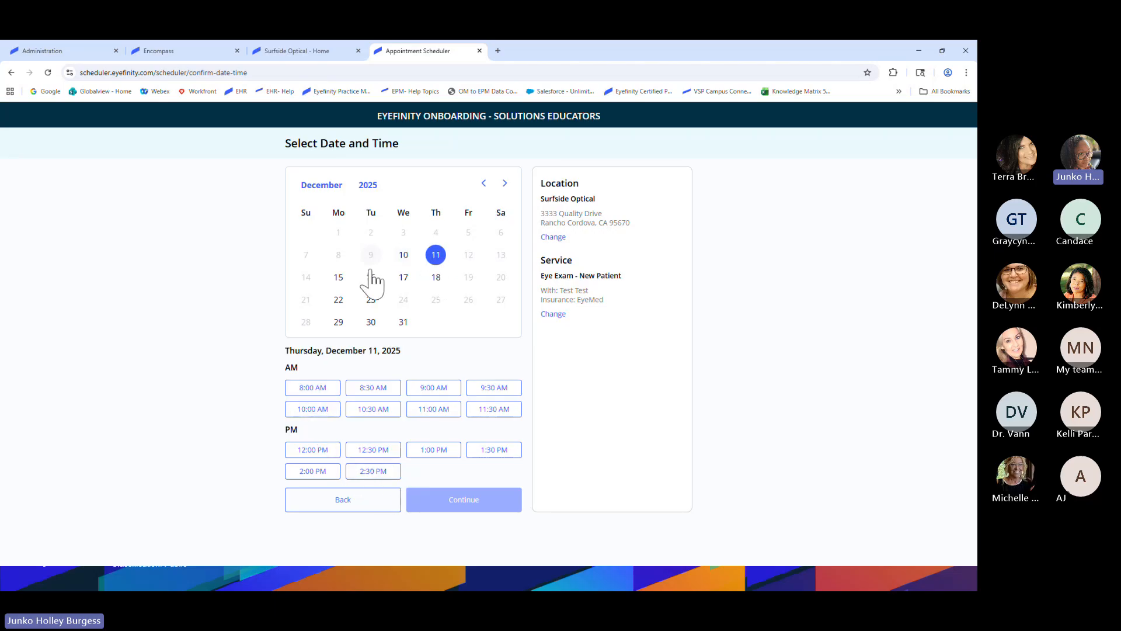
pyautogui.click(340, 278)
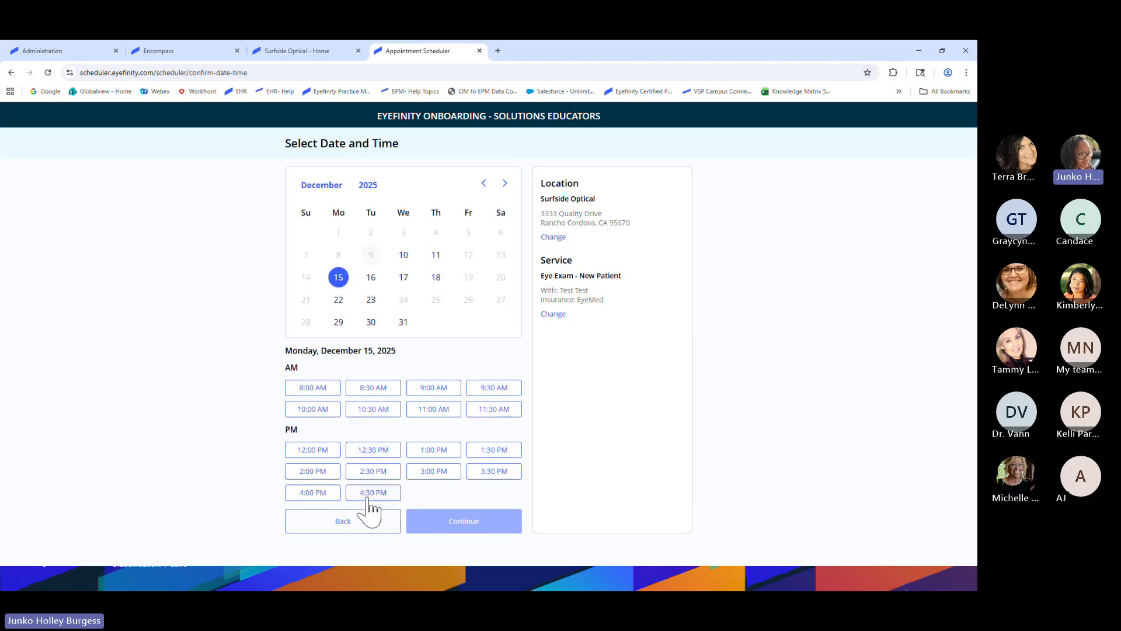
pyautogui.press('ctrl')
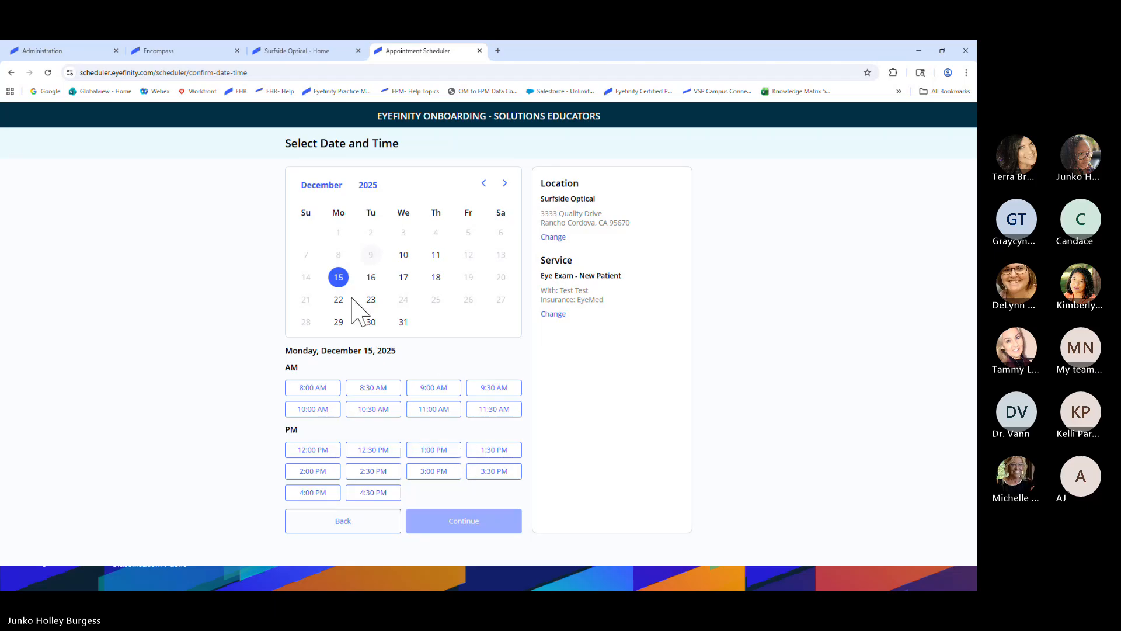
pyautogui.press('ctrl')
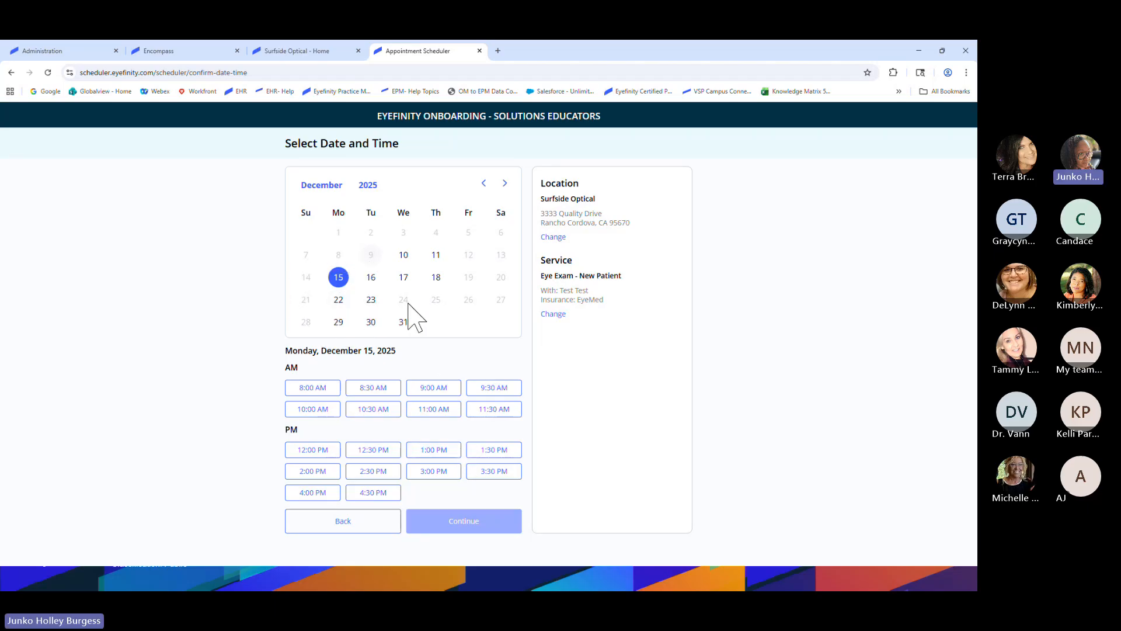
pyautogui.press('ctrl')
pyautogui.click(340, 301)
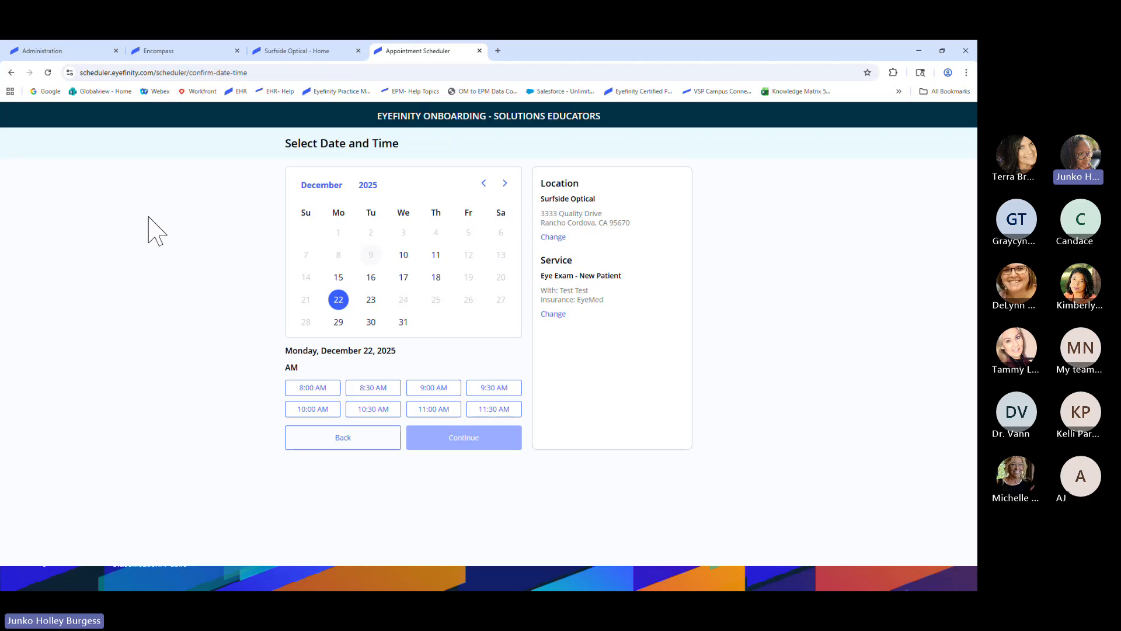
# Return to the Encompass Holiday Hours schedule and switch to service template setup
pyautogui.click(71, 56)
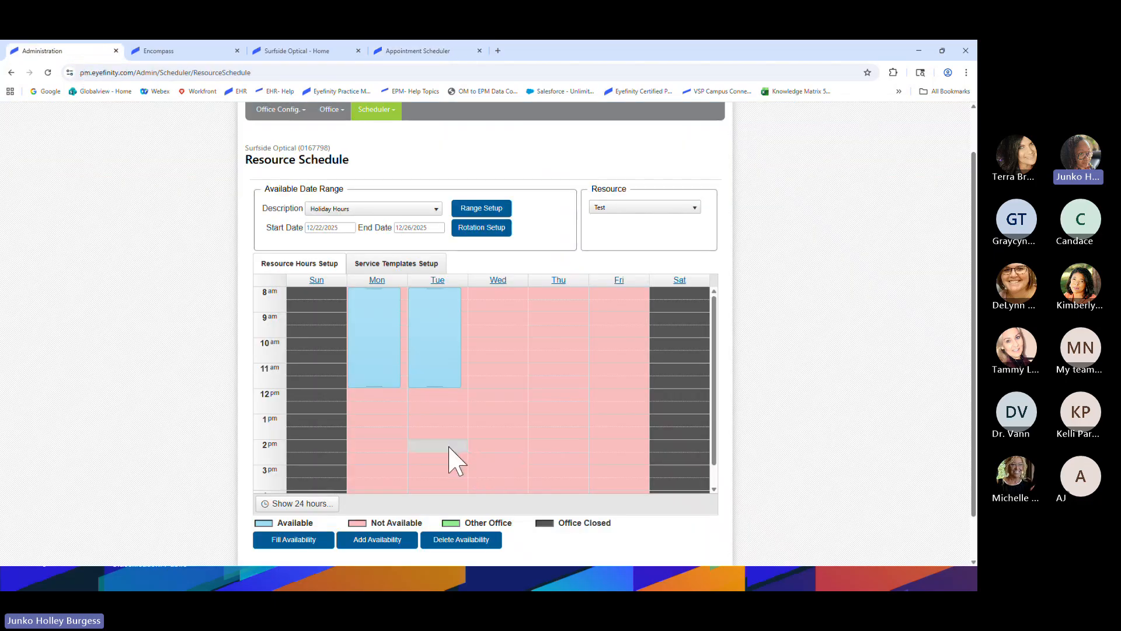
pyautogui.scroll(1, 444, 452)
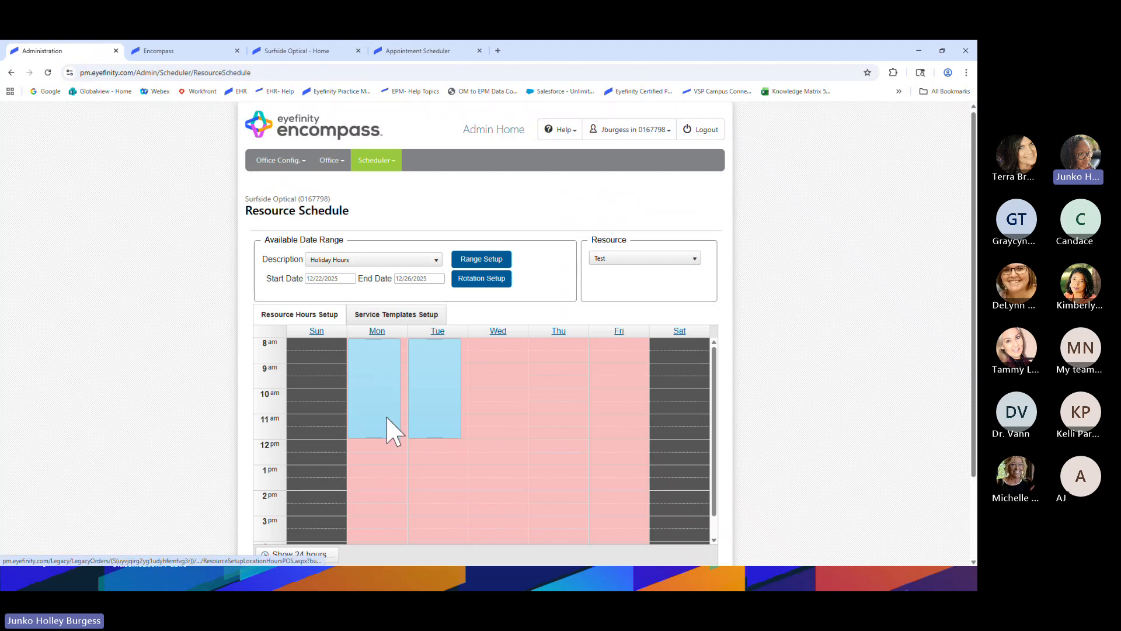
pyautogui.scroll(1, 386, 417)
pyautogui.scroll(-1, 153, 392)
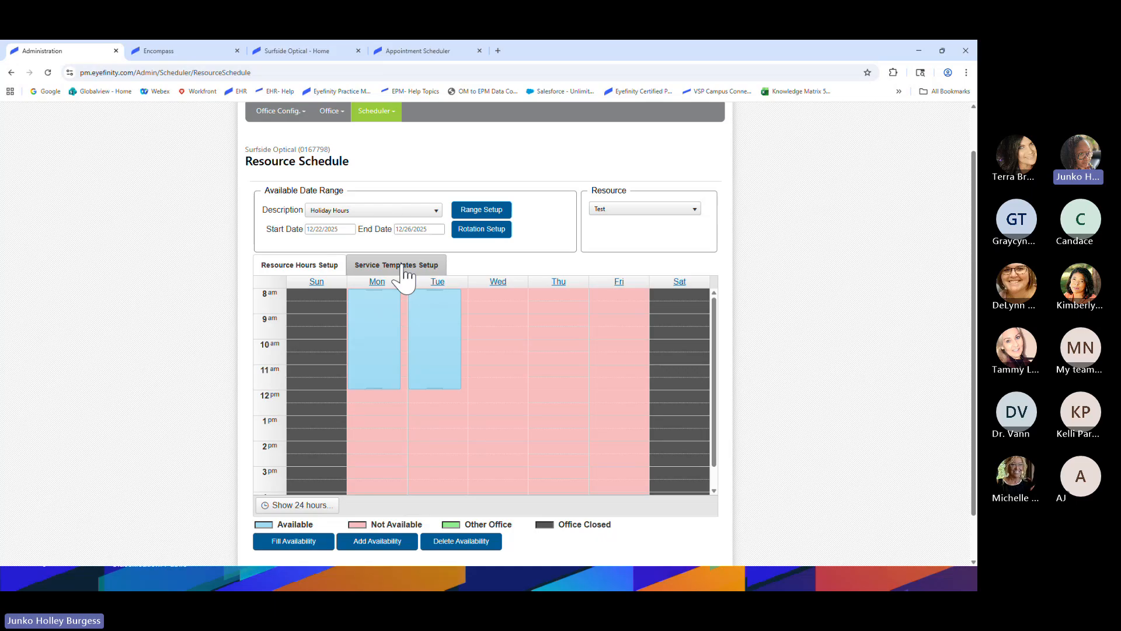
pyautogui.click(403, 267)
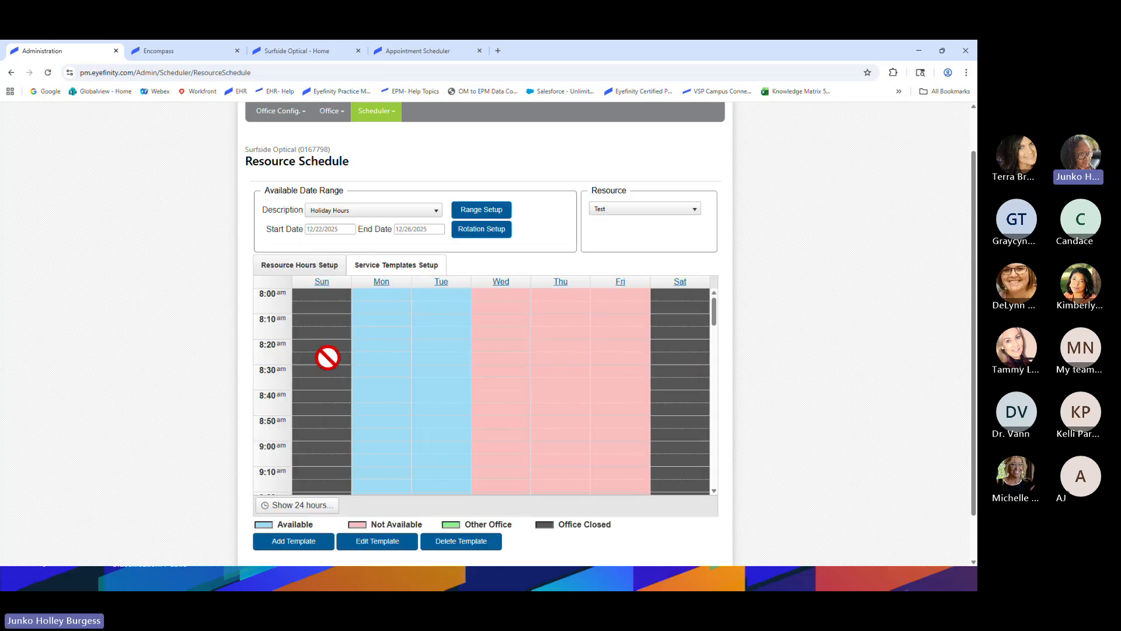
pyautogui.scroll(1, 405, 383)
pyautogui.scroll(1, 295, 344)
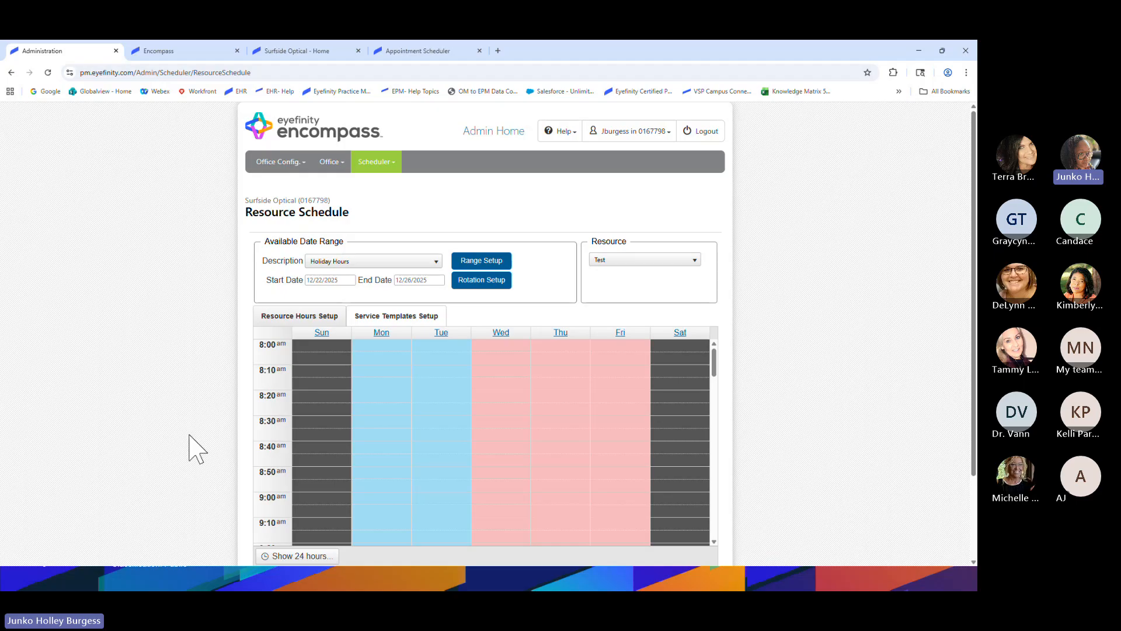
pyautogui.scroll(-1, 195, 444)
# Expand the schedule grid to show all 24 hours
pyautogui.press('ctrl')
pyautogui.press('ctrl')
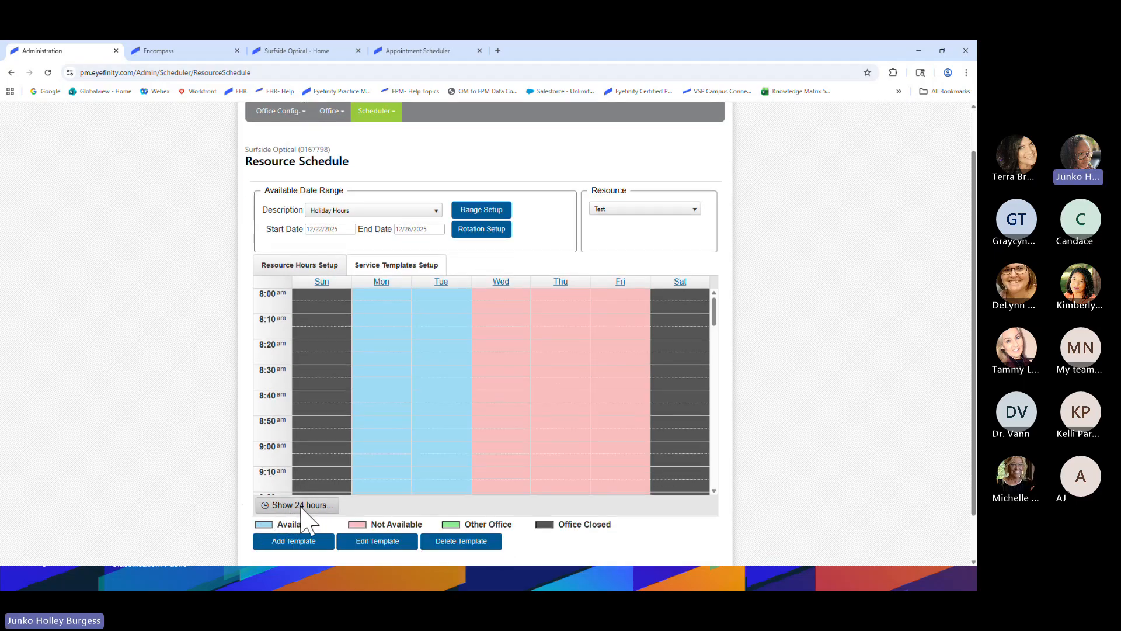
pyautogui.click(300, 506)
pyautogui.scroll(1, 388, 445)
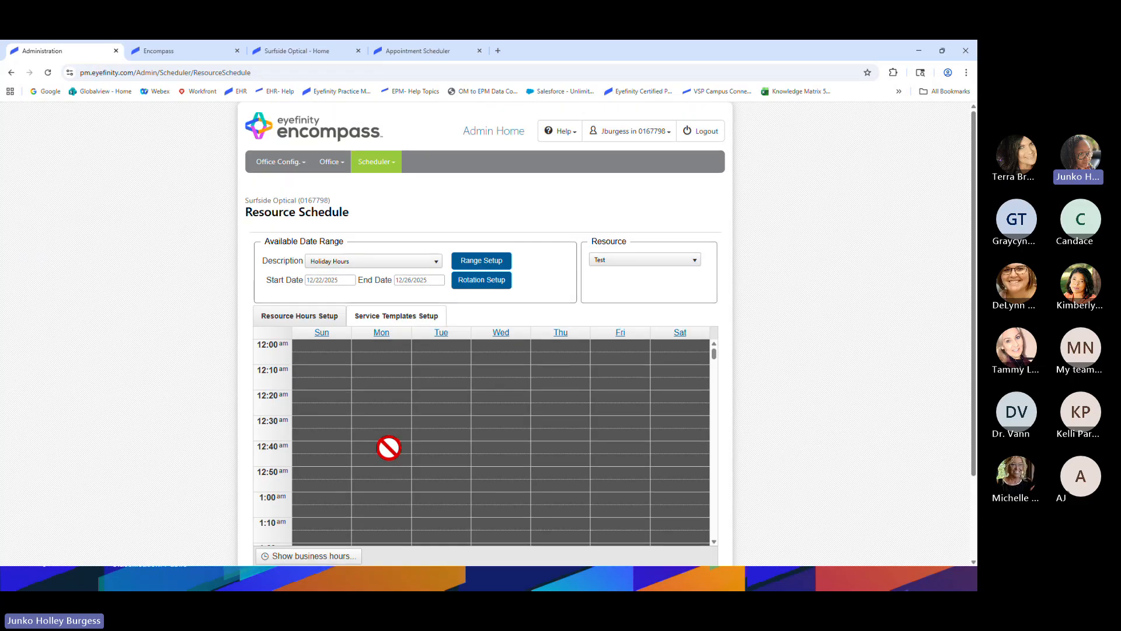
pyautogui.scroll(-2, 388, 445)
pyautogui.scroll(2, 417, 418)
pyautogui.scroll(-10, 417, 419)
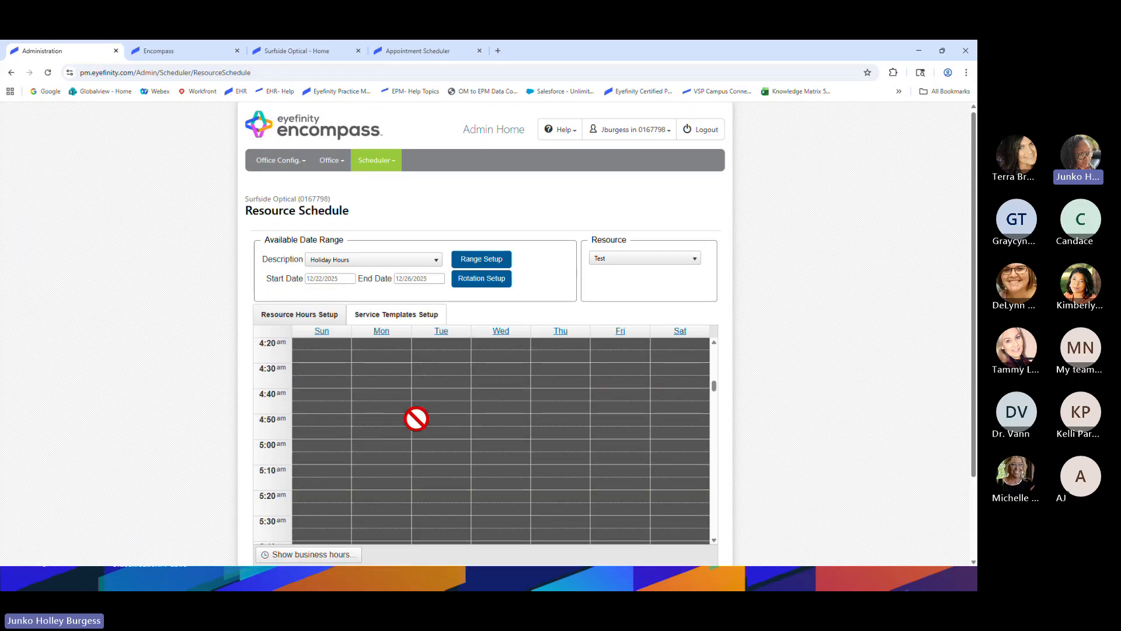
pyautogui.scroll(-6, 421, 422)
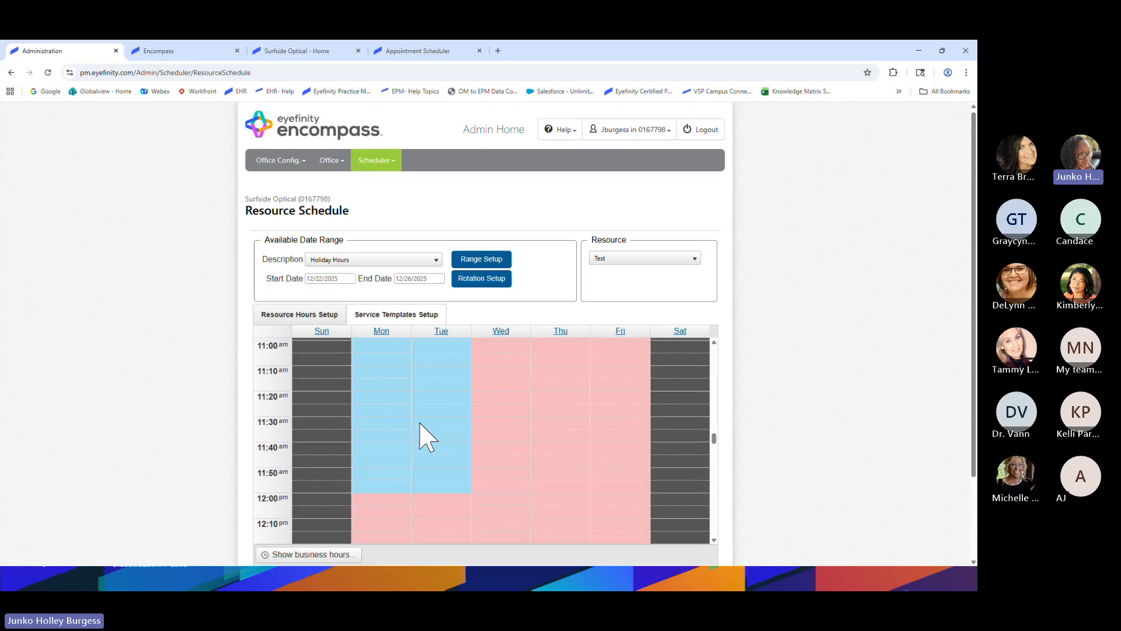
# Switch the grid back to business hours only and review the schedule and legend
pyautogui.click(307, 555)
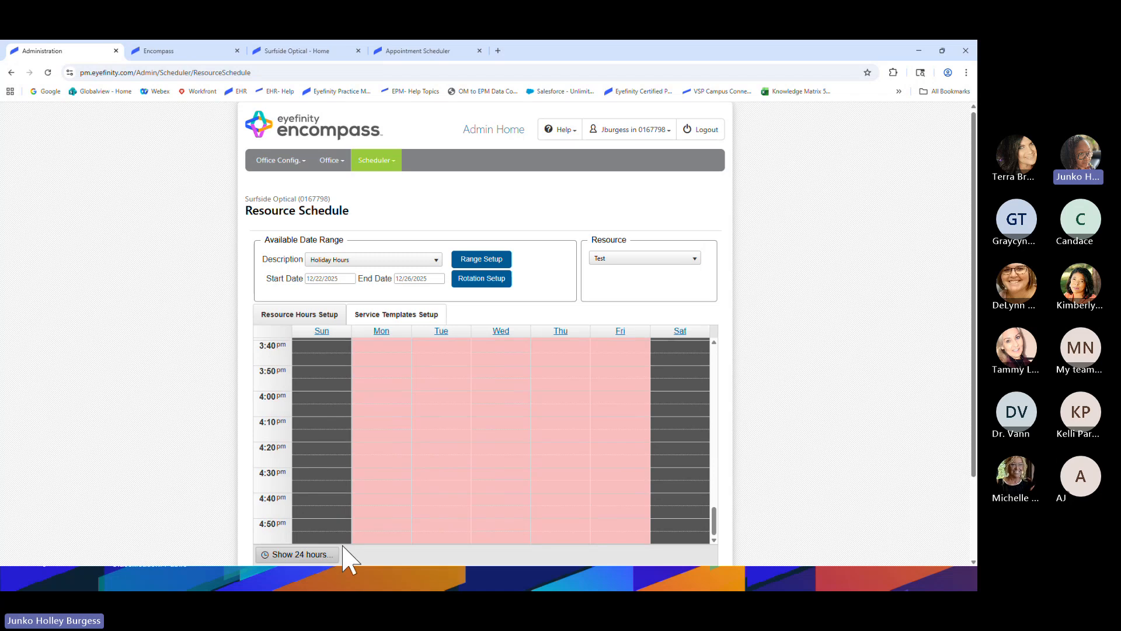
pyautogui.scroll(-10, 447, 499)
pyautogui.scroll(2, 449, 506)
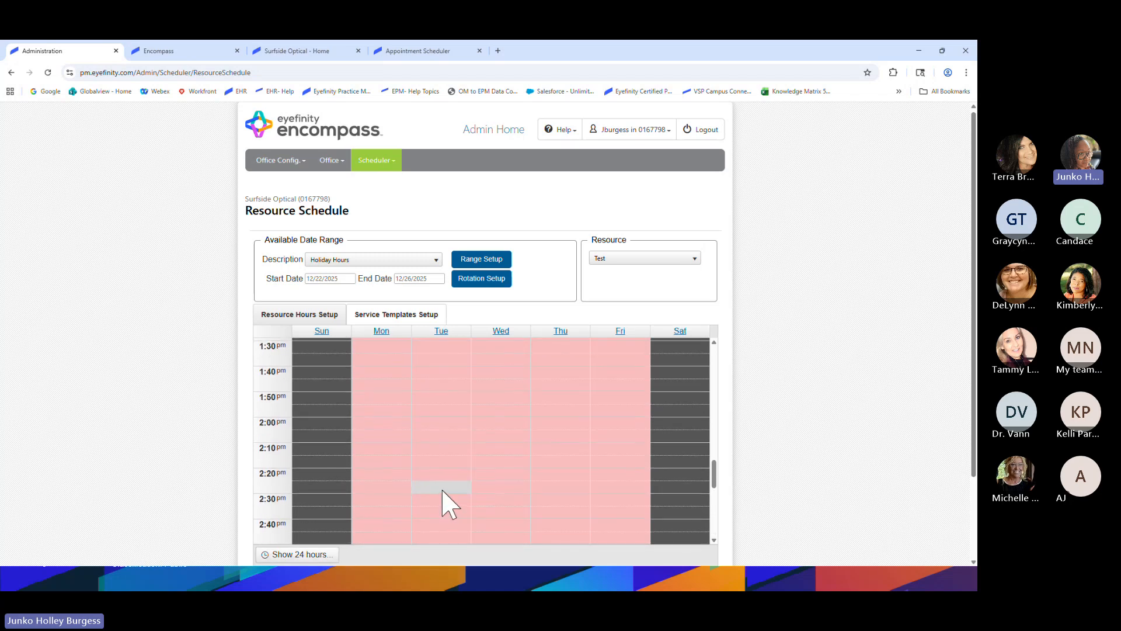
pyautogui.scroll(10, 444, 491)
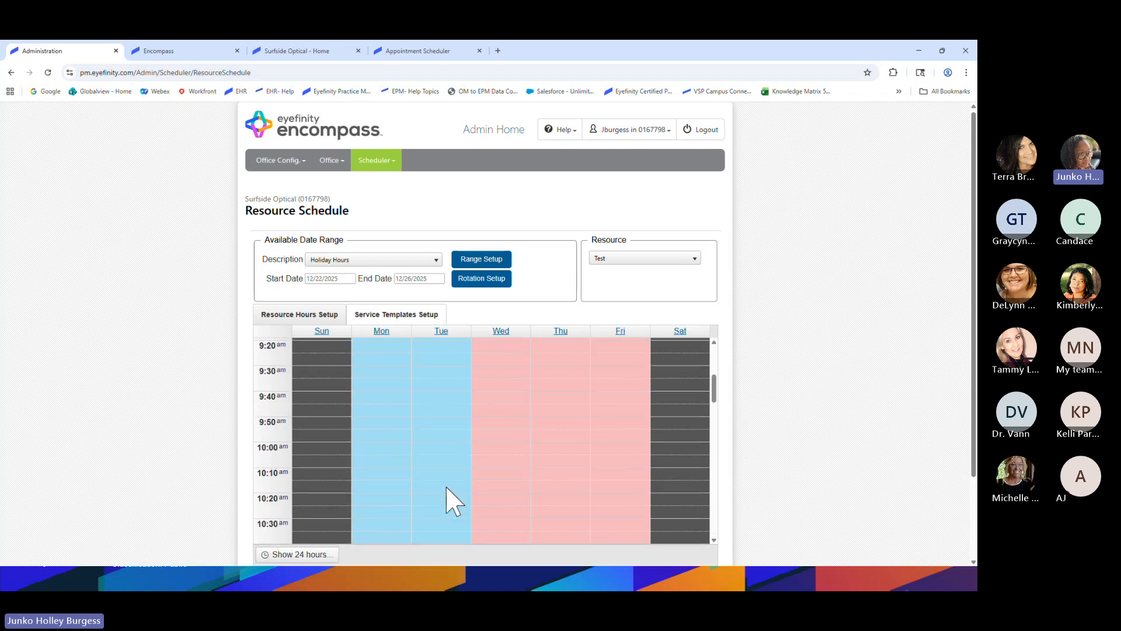
pyautogui.scroll(3, 447, 501)
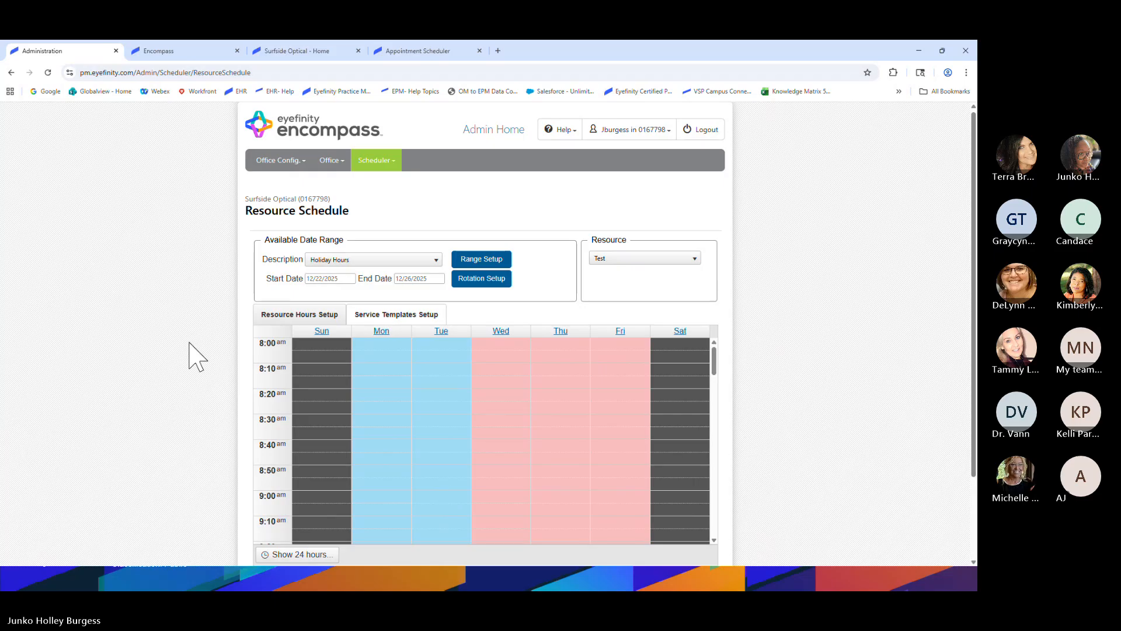
pyautogui.scroll(-2, 142, 344)
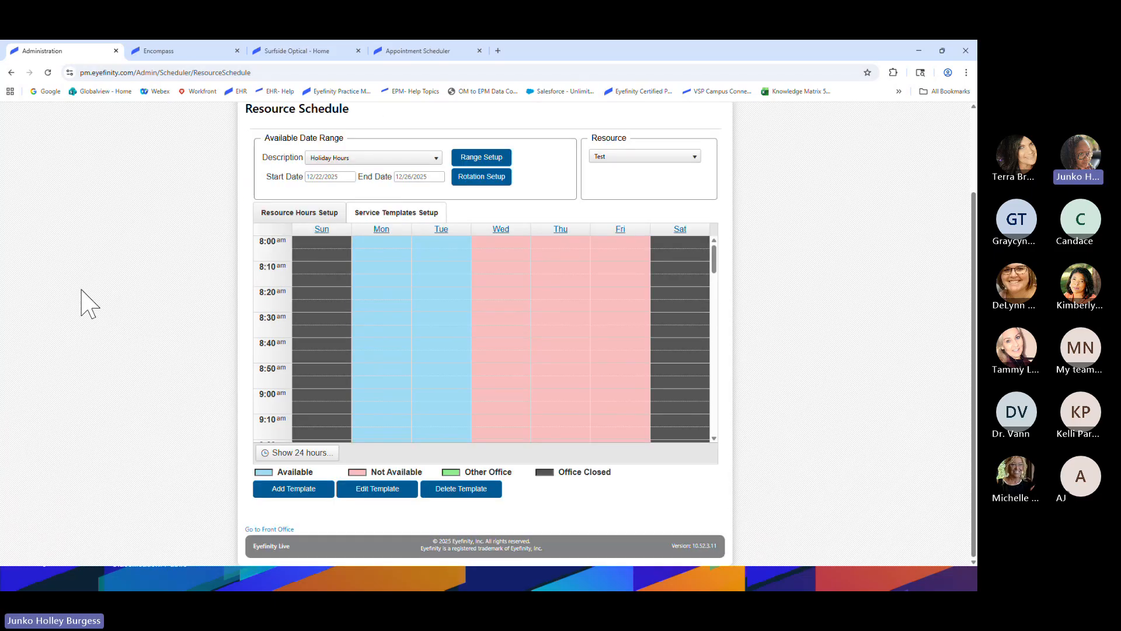
# Pick 'Normal Hours - Week 1' as the available date range description
pyautogui.click(327, 494)
pyautogui.click(366, 488)
pyautogui.click(377, 159)
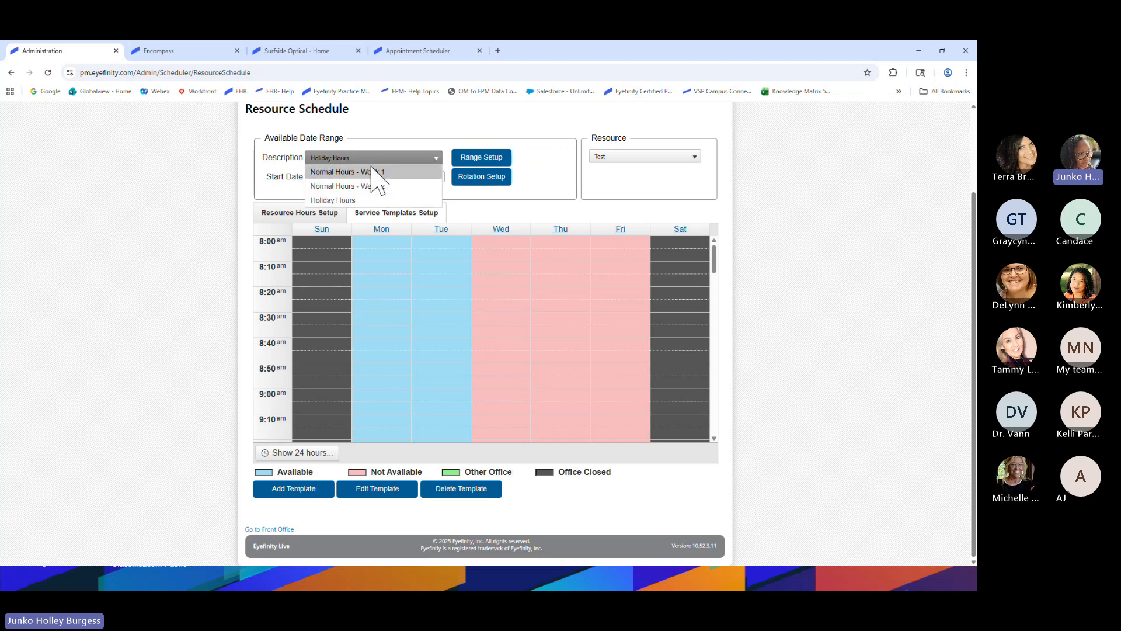
pyautogui.click(373, 167)
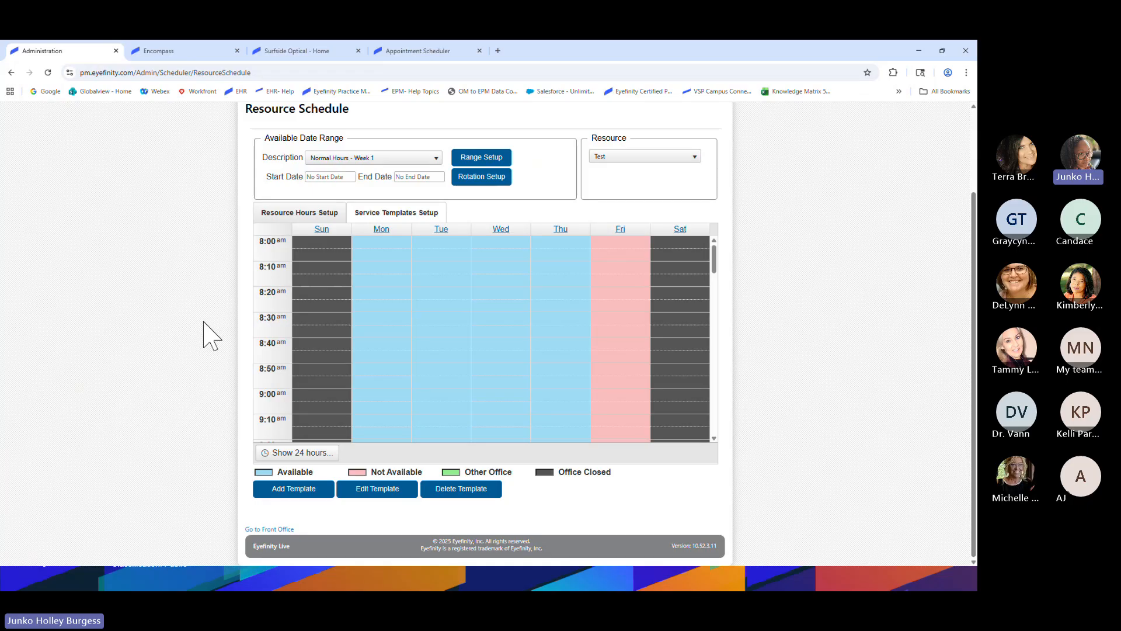
# Add a template at Monday 8:00 am and name it New/Est, clearing old name suggestions
pyautogui.rightClick(367, 245)
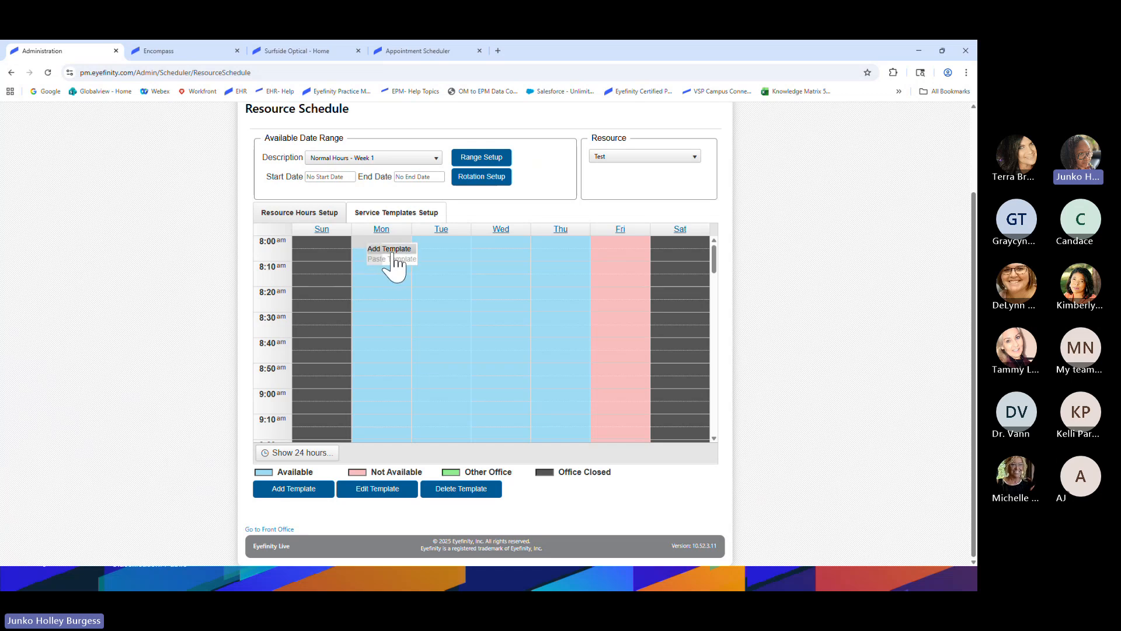
pyautogui.click(298, 492)
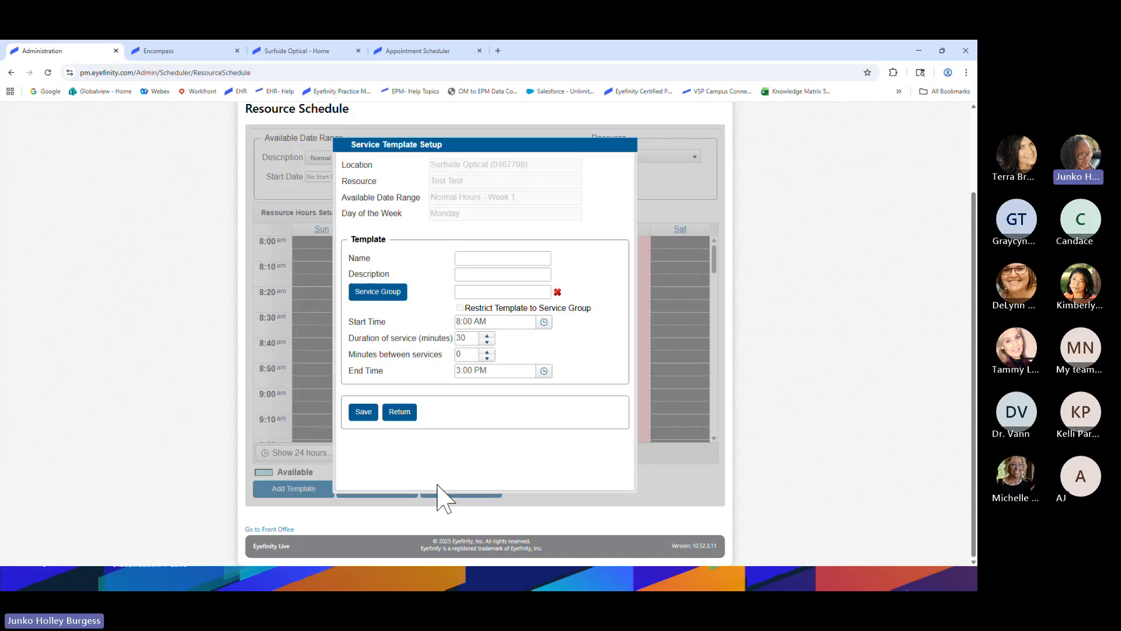
pyautogui.click(473, 257)
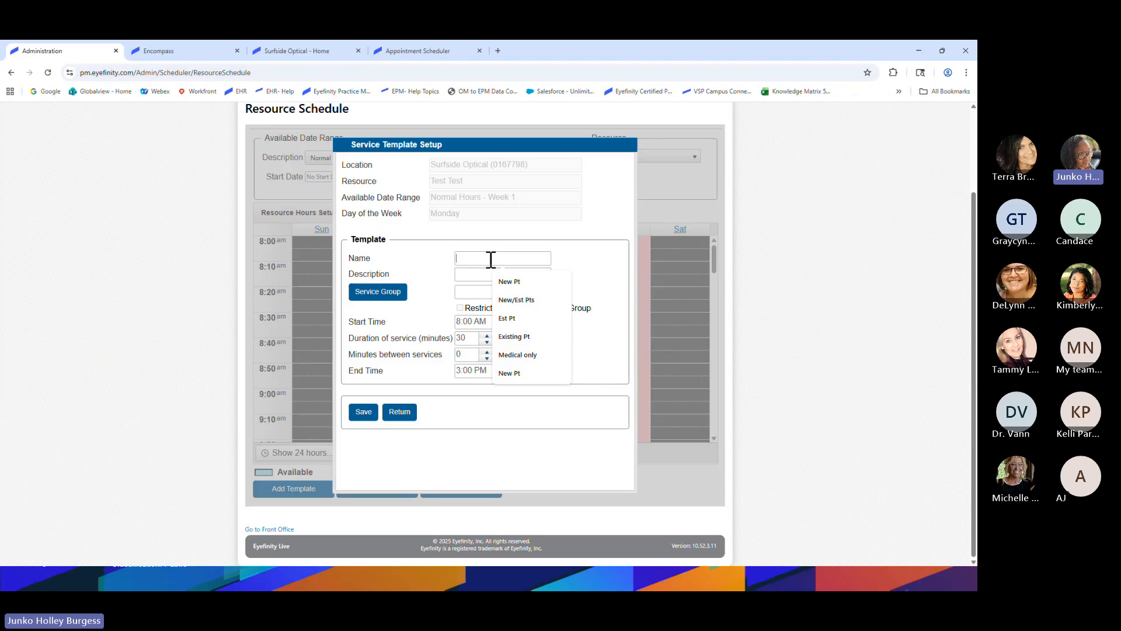
pyautogui.click(560, 281)
pyautogui.click(560, 281)
pyautogui.click(560, 281)
pyautogui.click(560, 281)
pyautogui.click(560, 281)
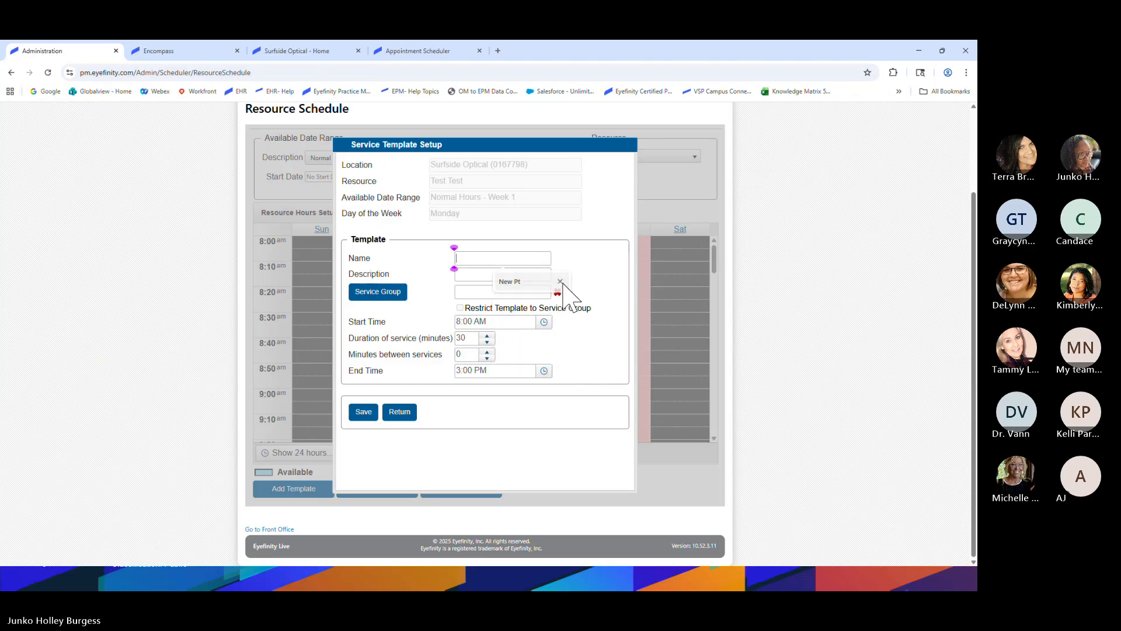
pyautogui.click(560, 281)
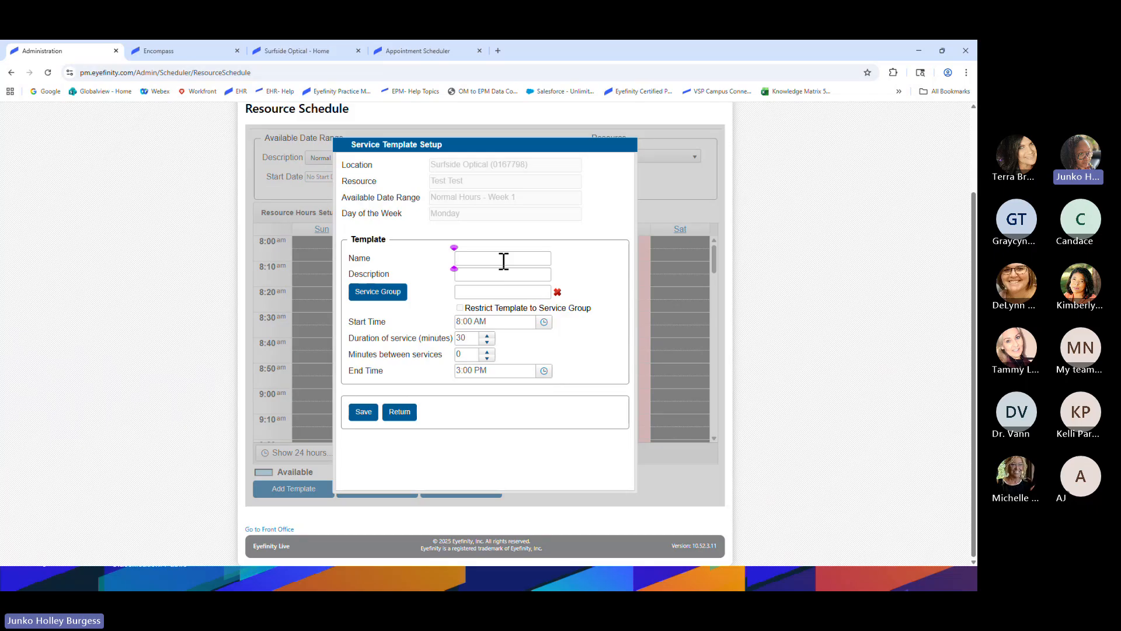
pyautogui.write('New/Est')
# Set the template description to 'New/Est Pts' from the autofill suggestions
pyautogui.click(488, 276)
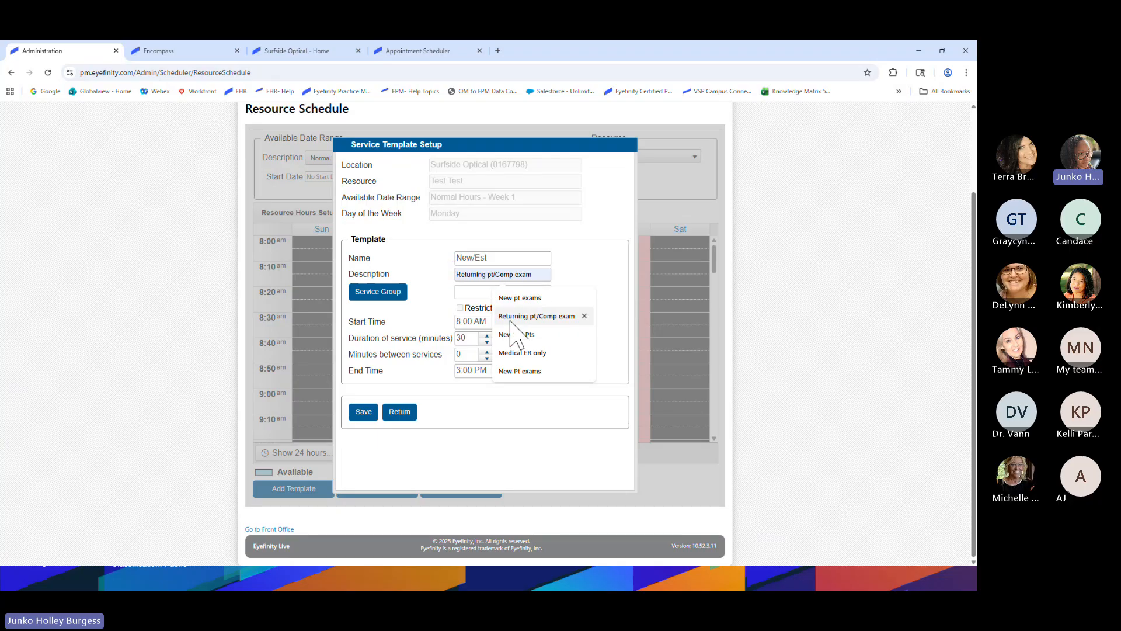
pyautogui.click(520, 405)
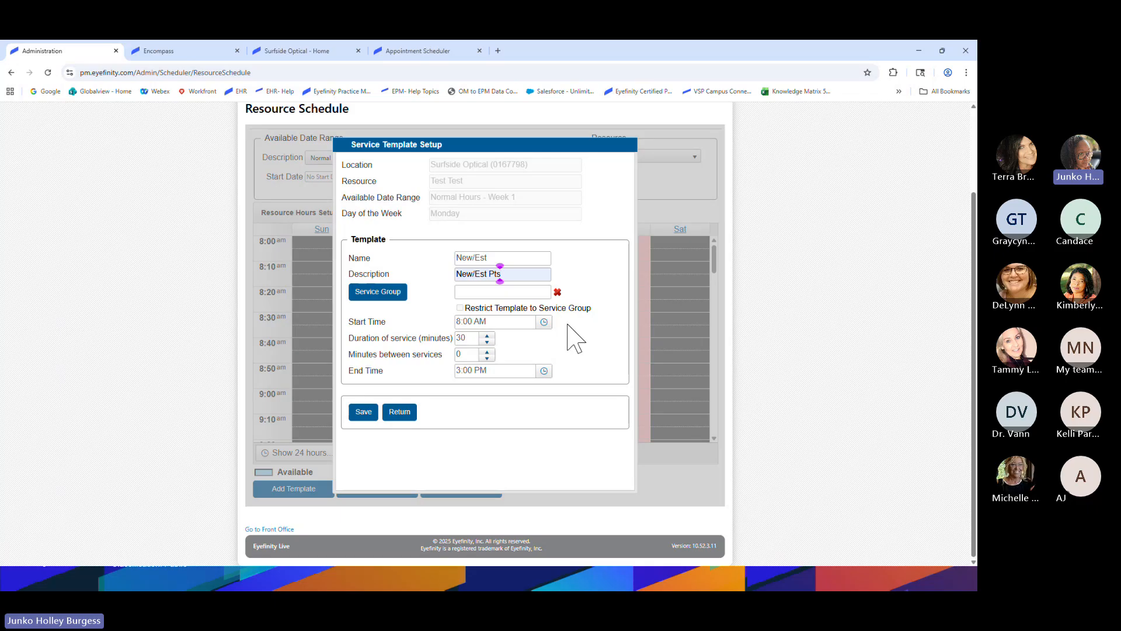
# Give New/Est 20-minute services, 10 minutes apart, ending at 2:30 PM, and save it
pyautogui.doubleClick(469, 339)
pyautogui.write('20')
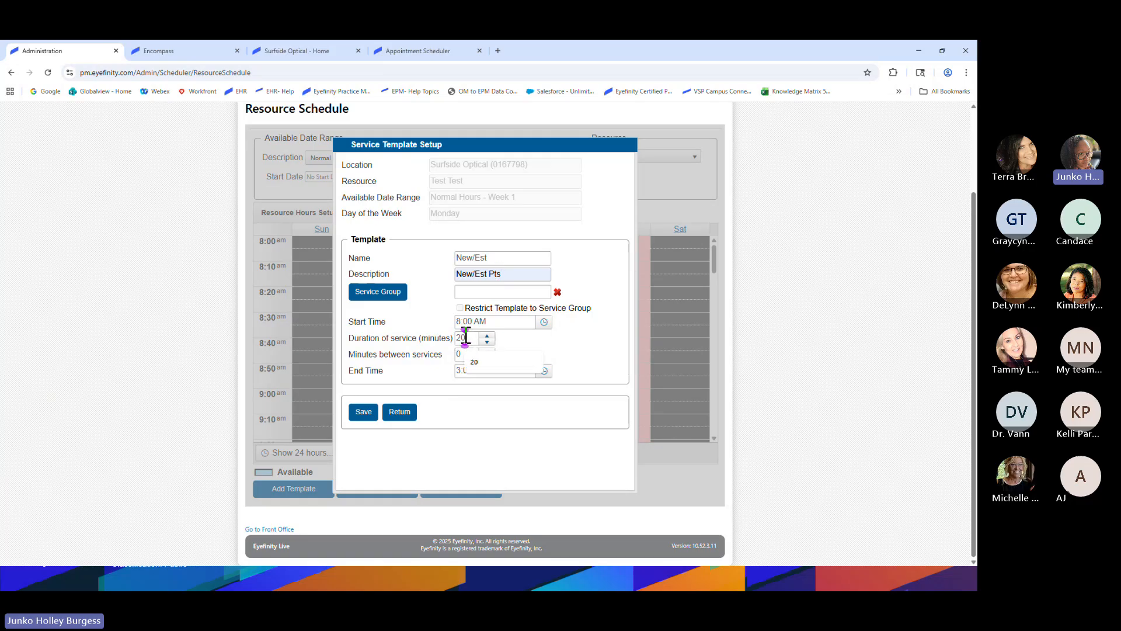
pyautogui.press('Tab')
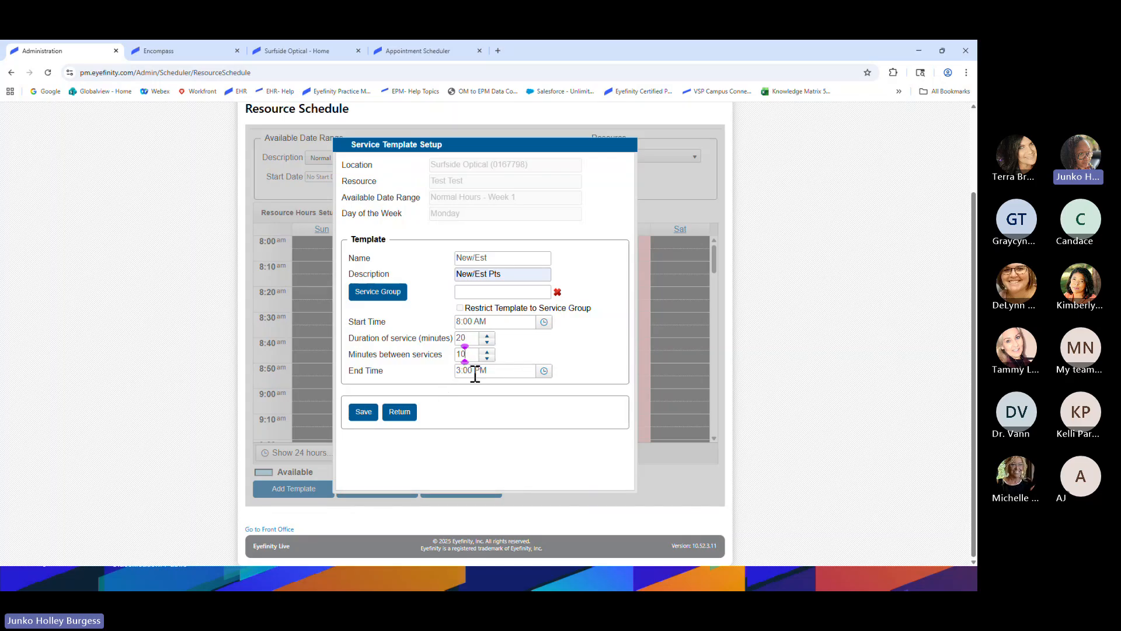
pyautogui.click(544, 371)
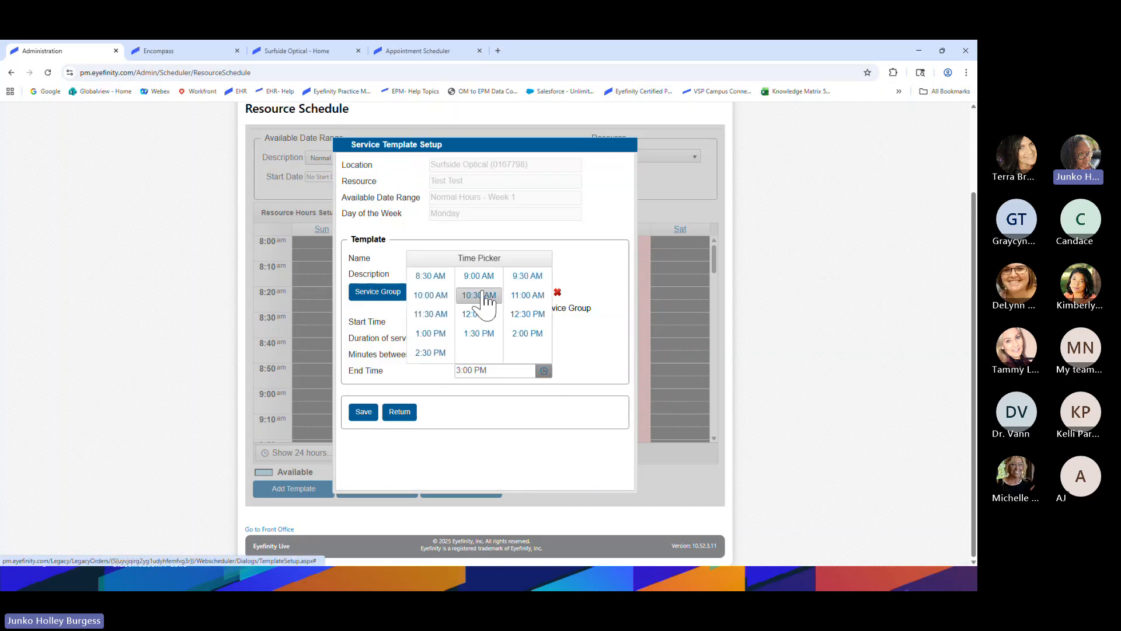
pyautogui.click(439, 355)
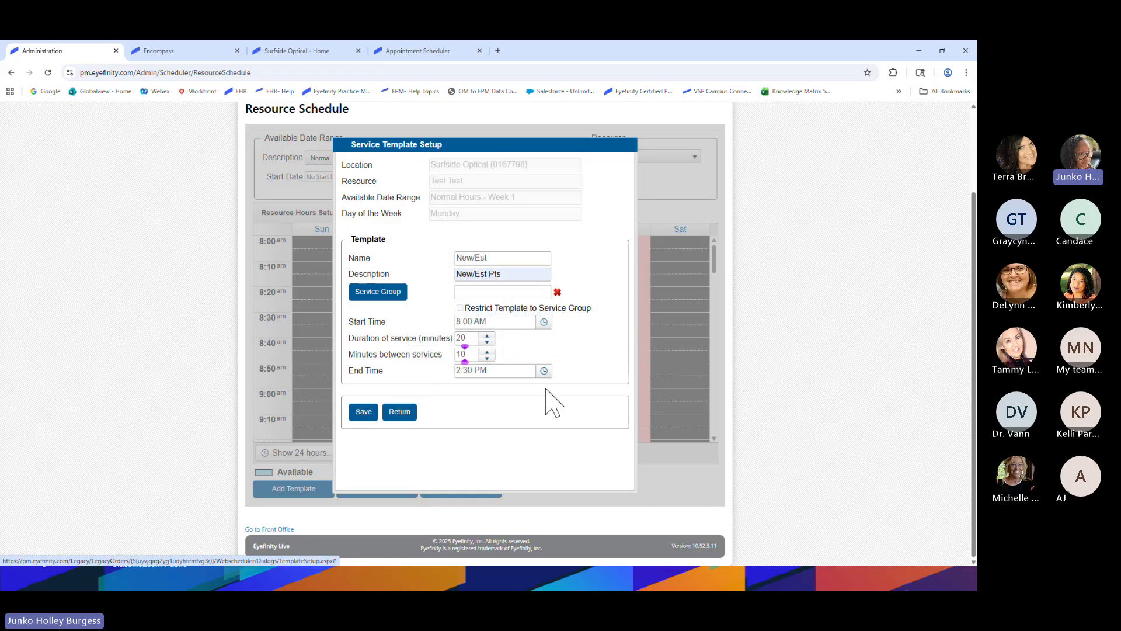
pyautogui.click(366, 412)
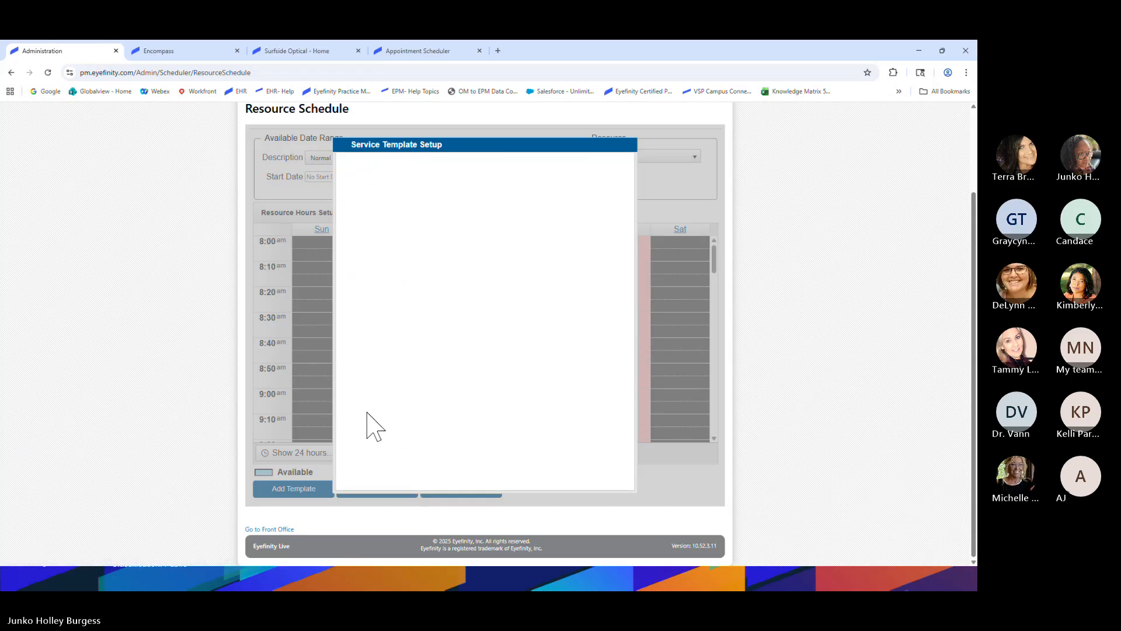
# Scroll up to view Monday's new New/Est 20-minute slots at 8:00, 8:30 and 9:00 am
pyautogui.scroll(1, 379, 426)
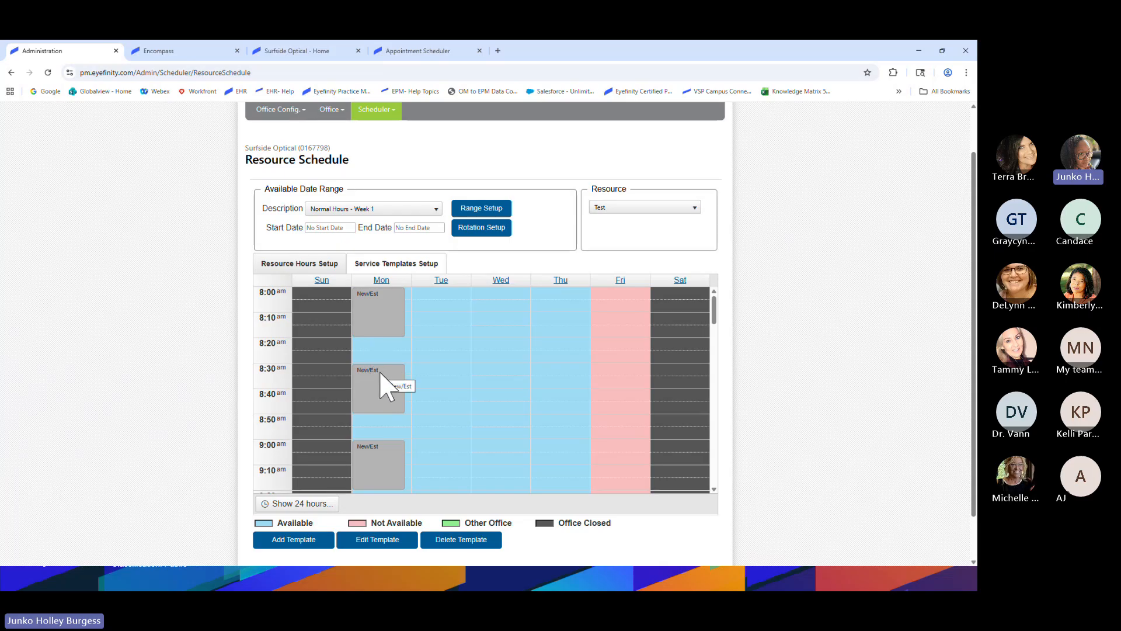
# Edit the New/Est template to 0 minutes between services, save, and check the afternoon slots
pyautogui.rightClick(371, 319)
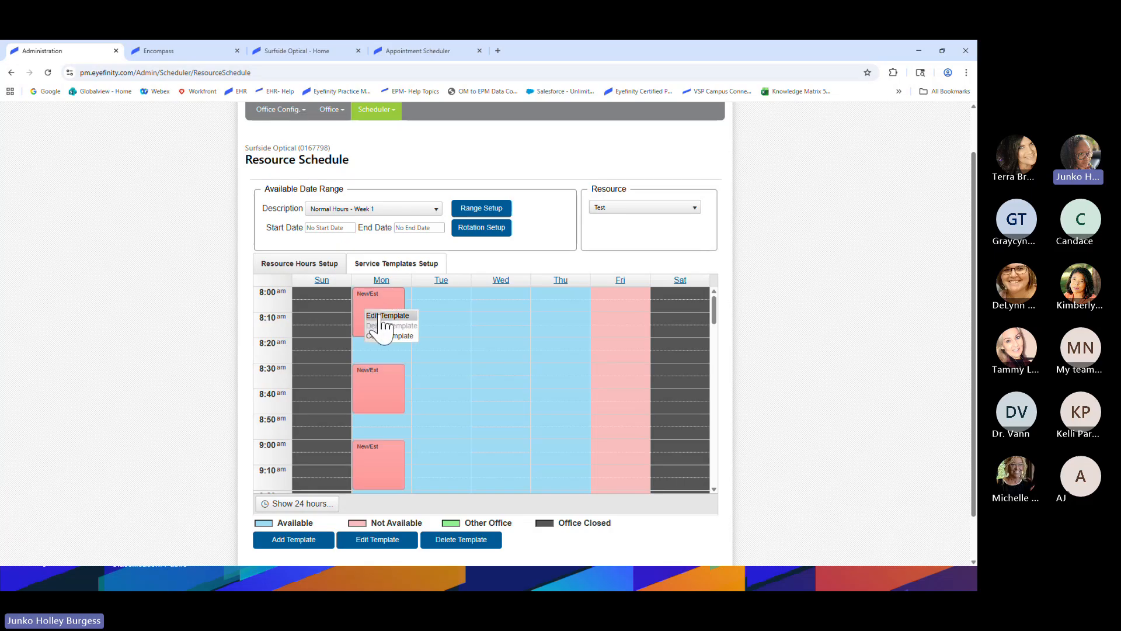
pyautogui.click(381, 317)
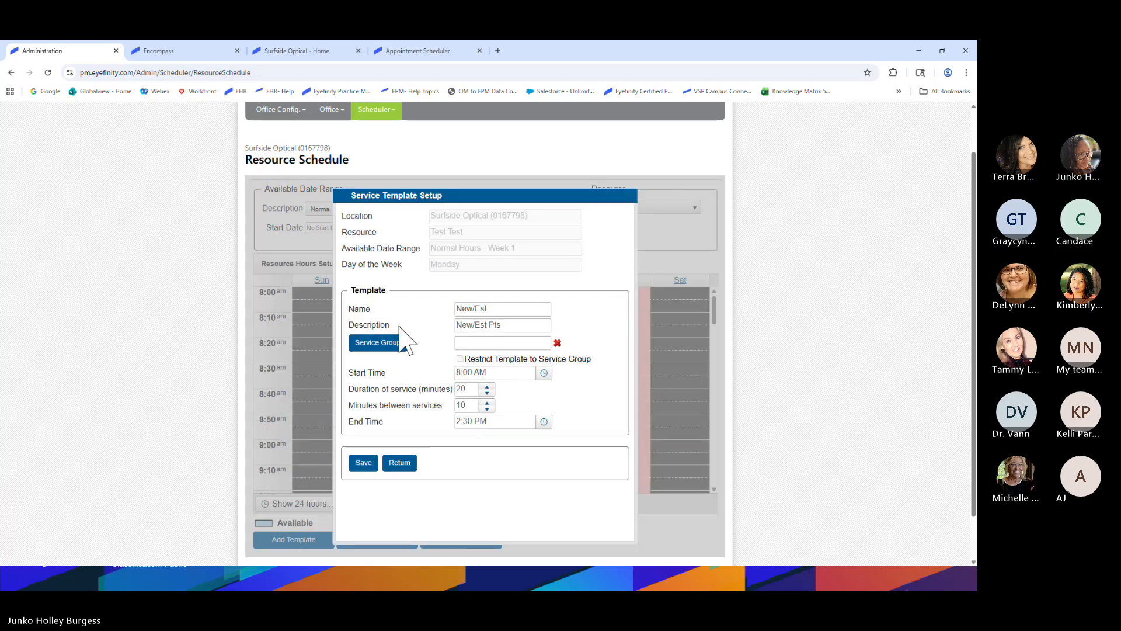
pyautogui.click(461, 406)
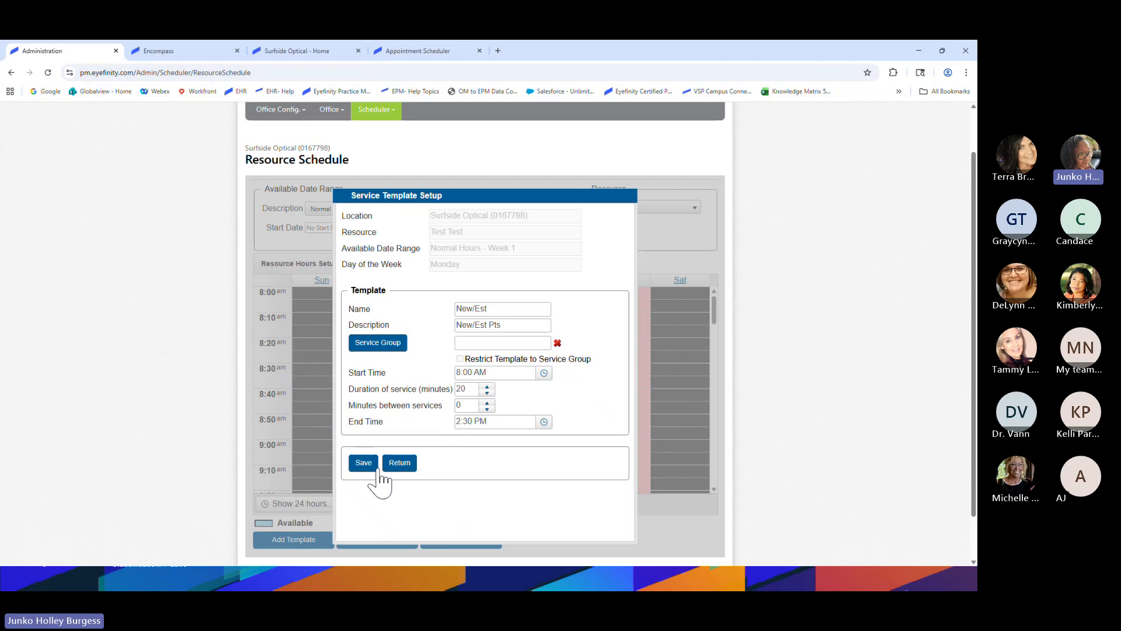
pyautogui.click(364, 462)
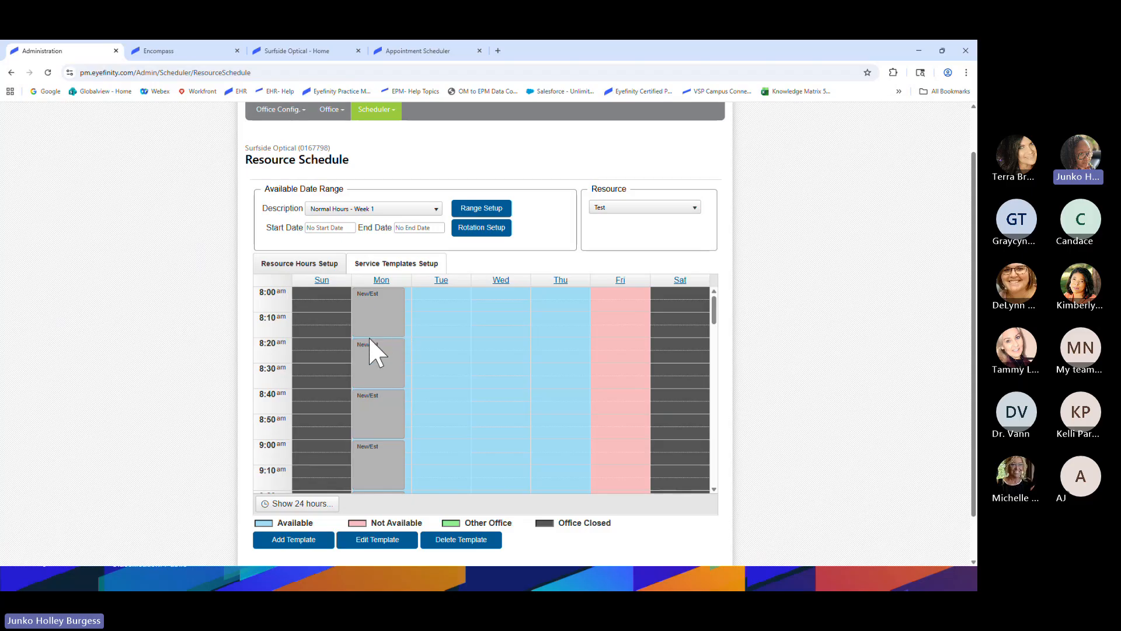
pyautogui.scroll(-5, 377, 351)
pyautogui.scroll(-7, 376, 360)
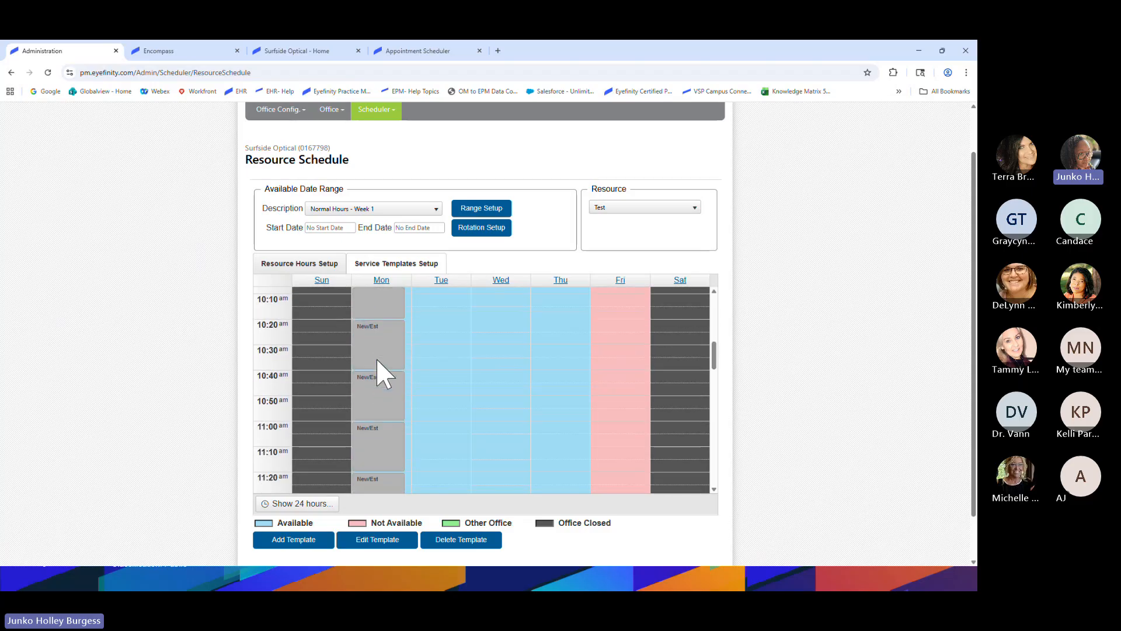
pyautogui.scroll(-4, 379, 359)
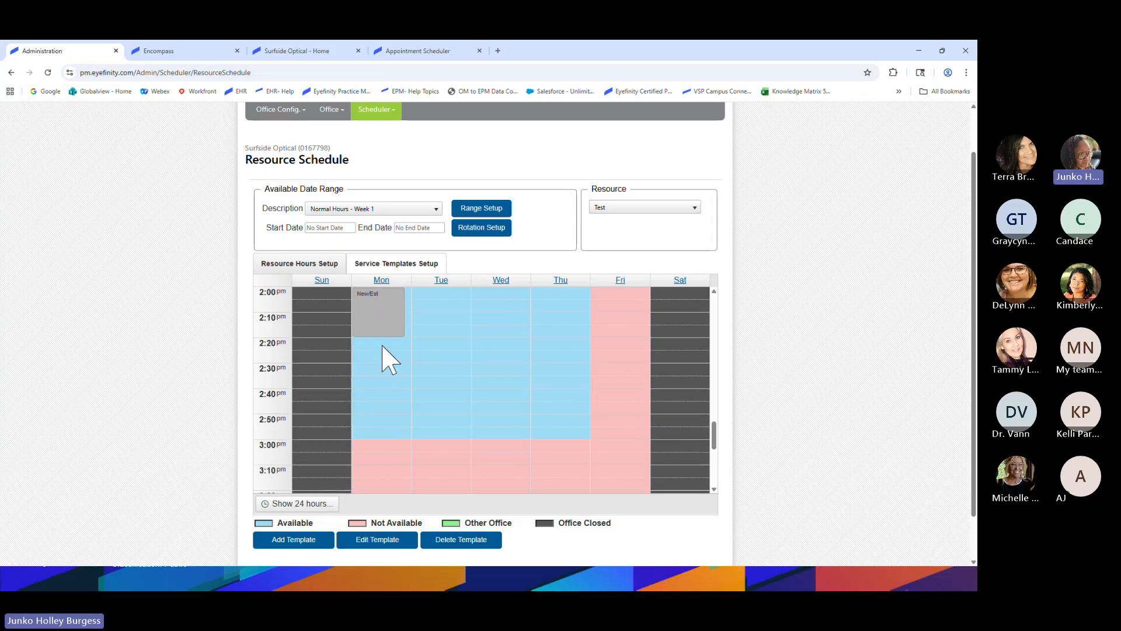
pyautogui.scroll(10, 385, 432)
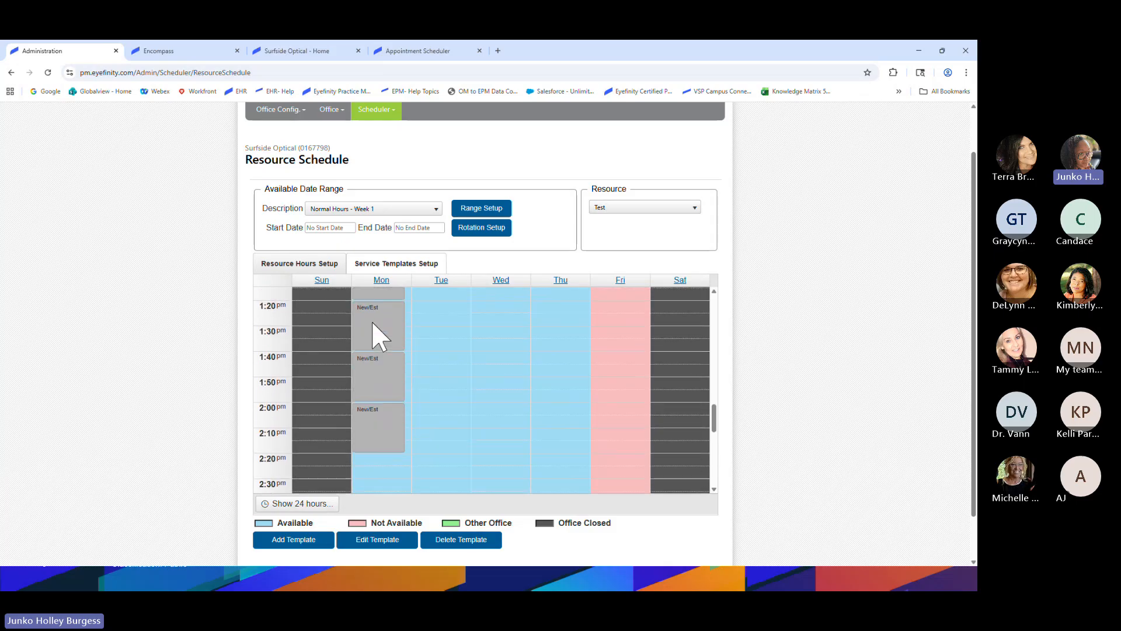
pyautogui.scroll(6, 371, 348)
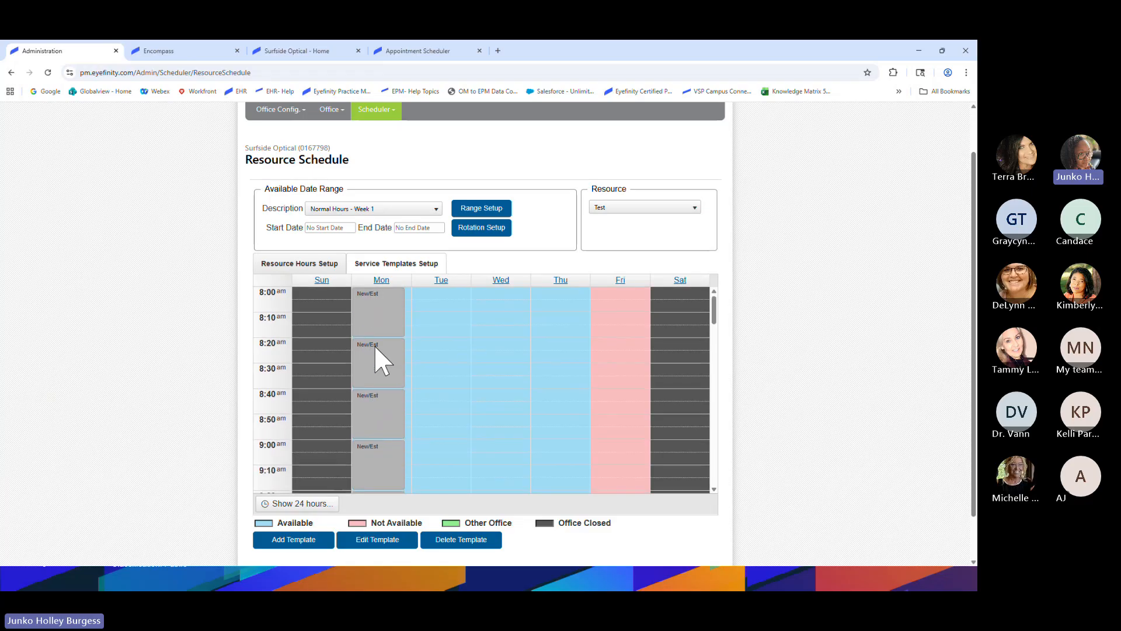
# Change the Monday New/Est template's end time to 2:20 PM
pyautogui.rightClick(381, 343)
pyautogui.click(404, 335)
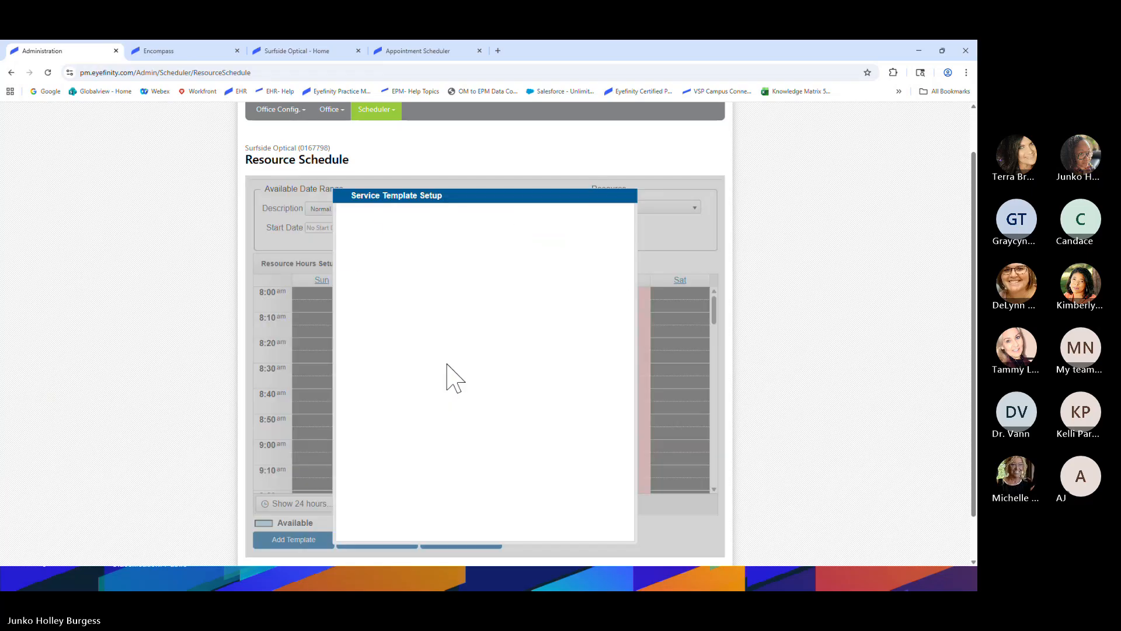
pyautogui.click(543, 421)
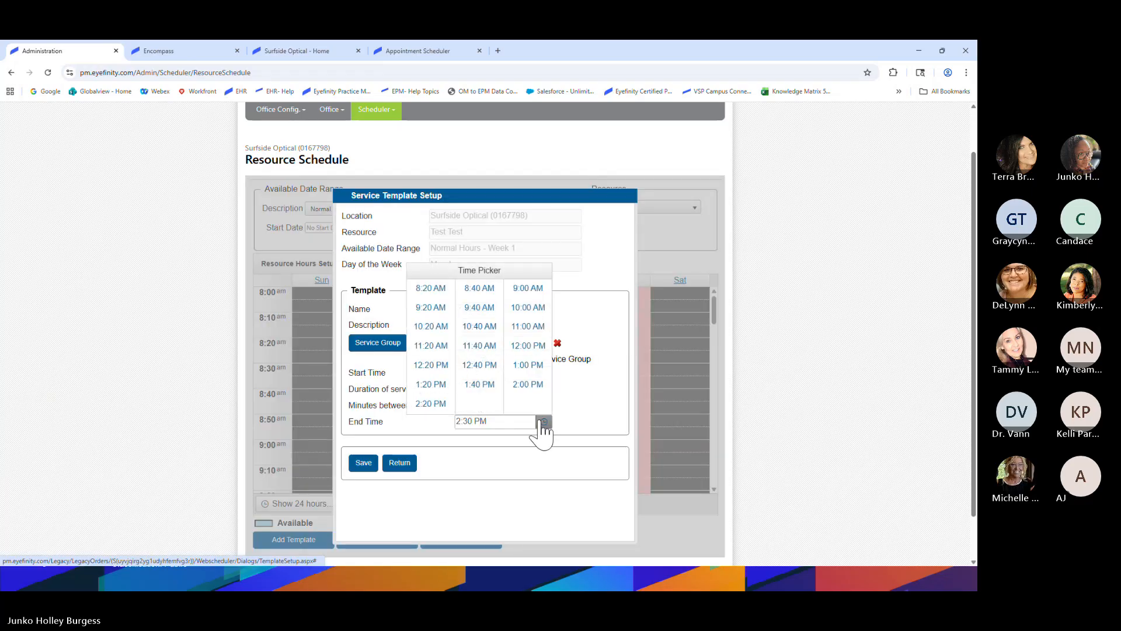
pyautogui.click(430, 404)
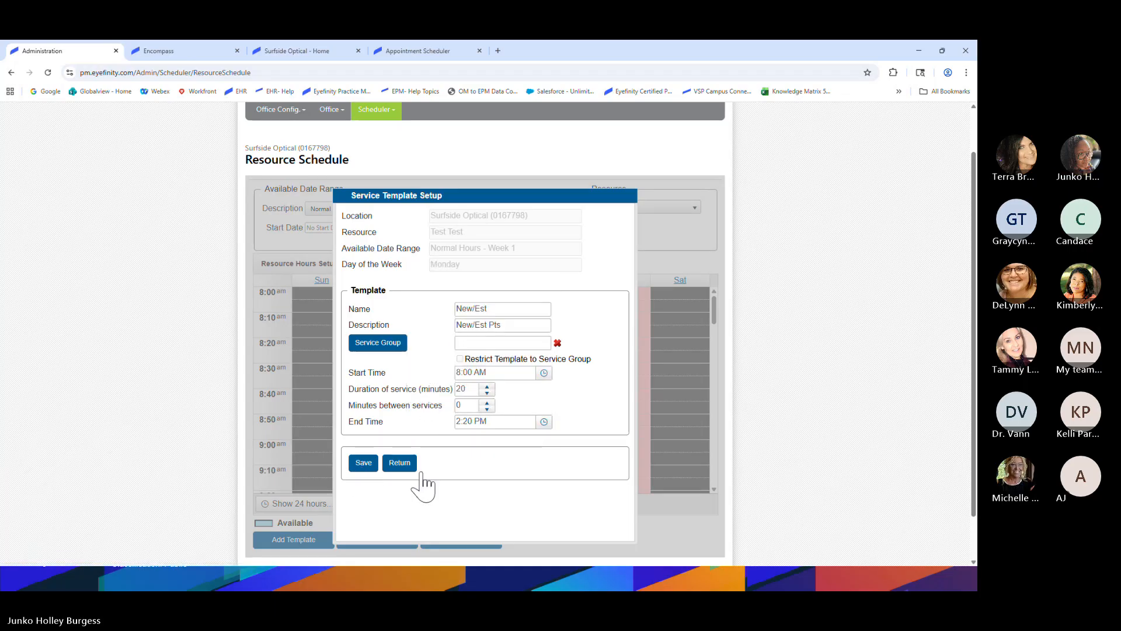
# Close the template setup and view the Test resource's Week 1 hours in Resource Hours Setup
pyautogui.click(402, 465)
pyautogui.scroll(-1, 422, 448)
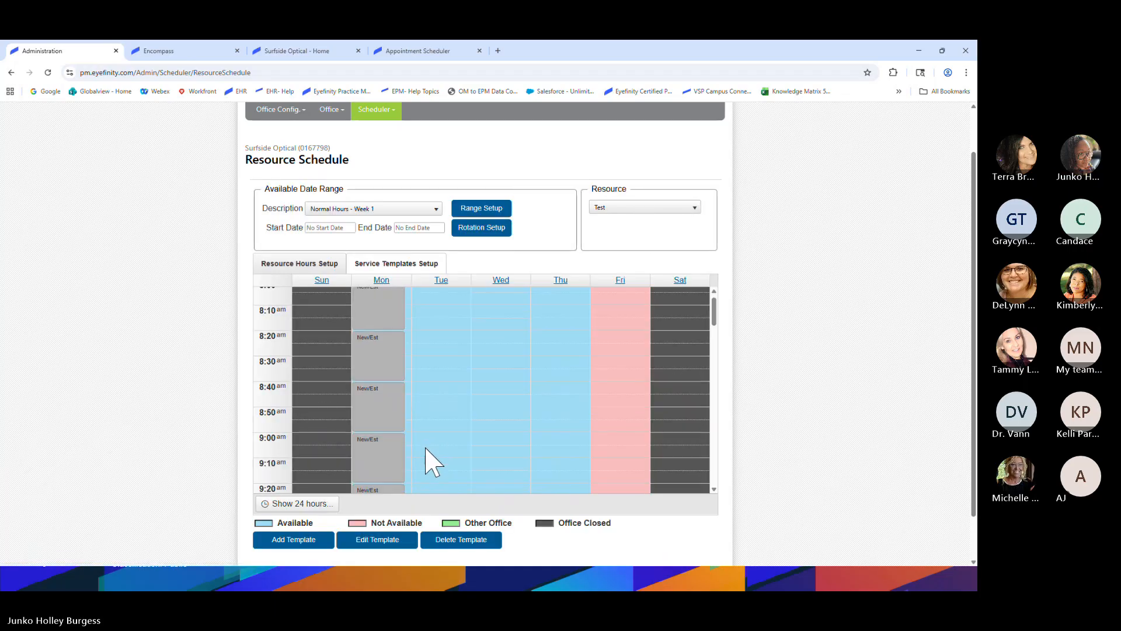
pyautogui.scroll(1, 425, 449)
pyautogui.scroll(-1, 428, 449)
pyautogui.scroll(1, 429, 449)
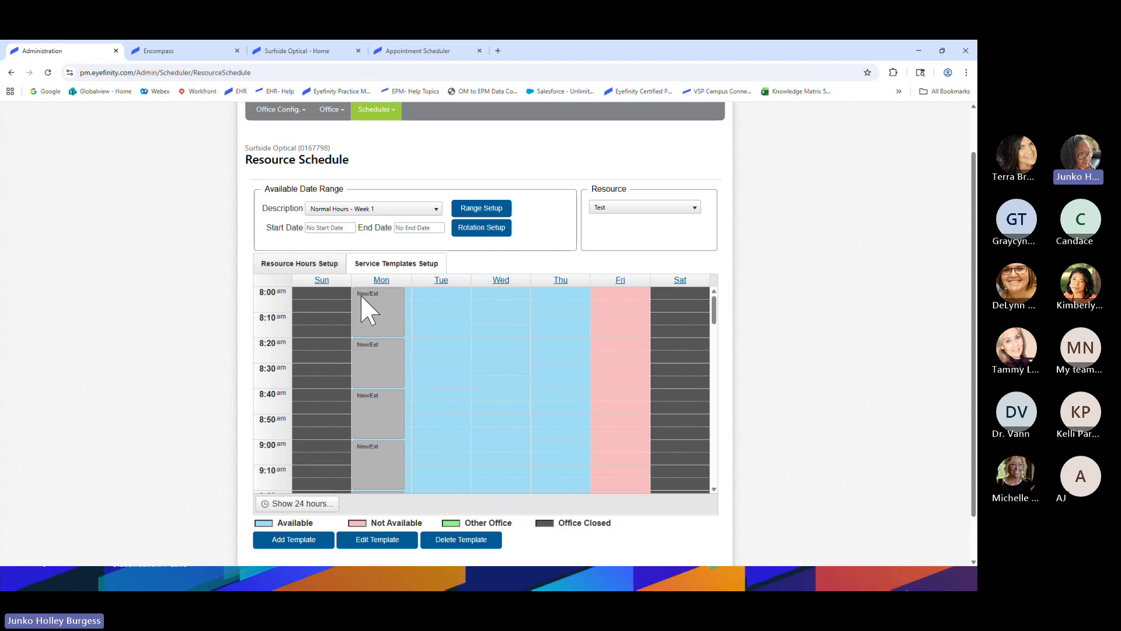
pyautogui.click(299, 263)
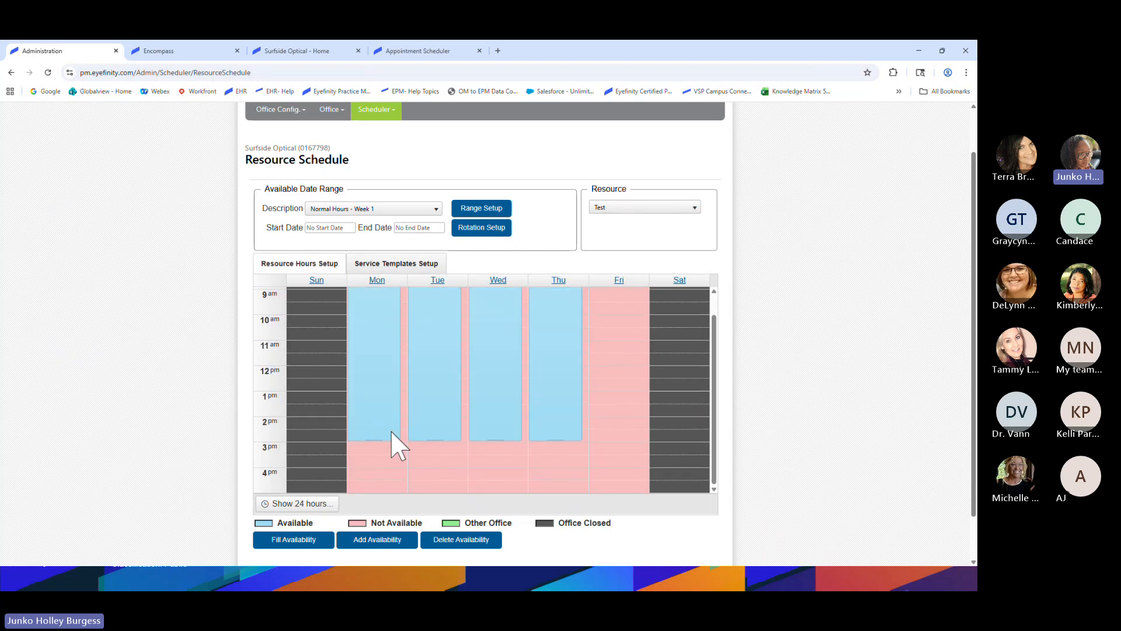
# Compare Resource Hours with Monday's New/Est slots at 8:00, 8:20, 8:40 and 9:00 am, ending on Service Templates Setup
pyautogui.click(397, 263)
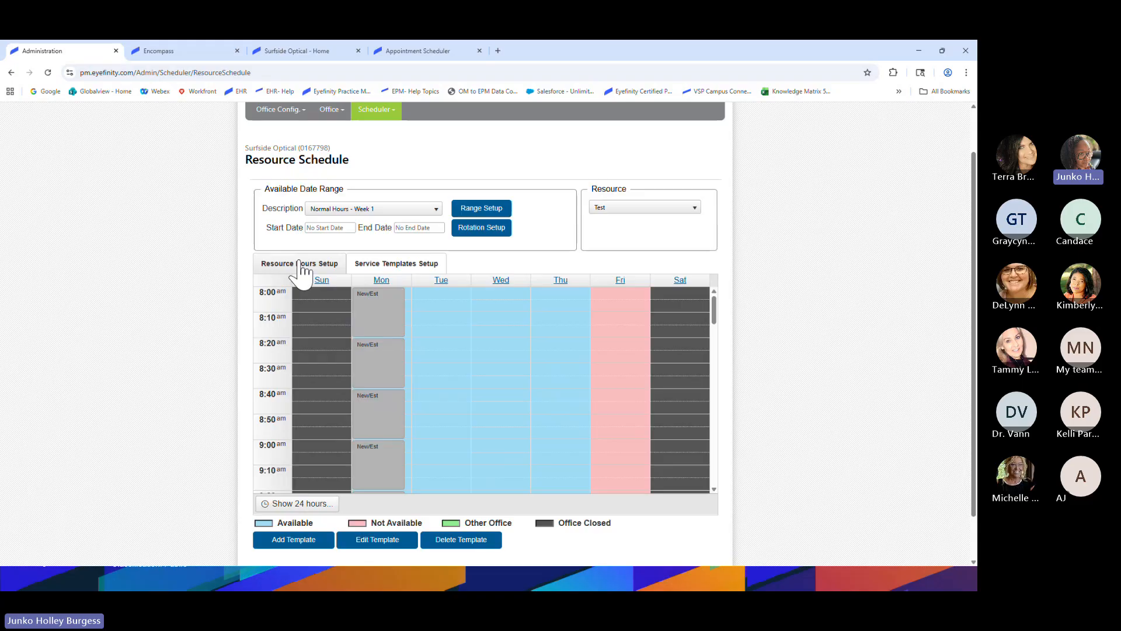
pyautogui.click(323, 261)
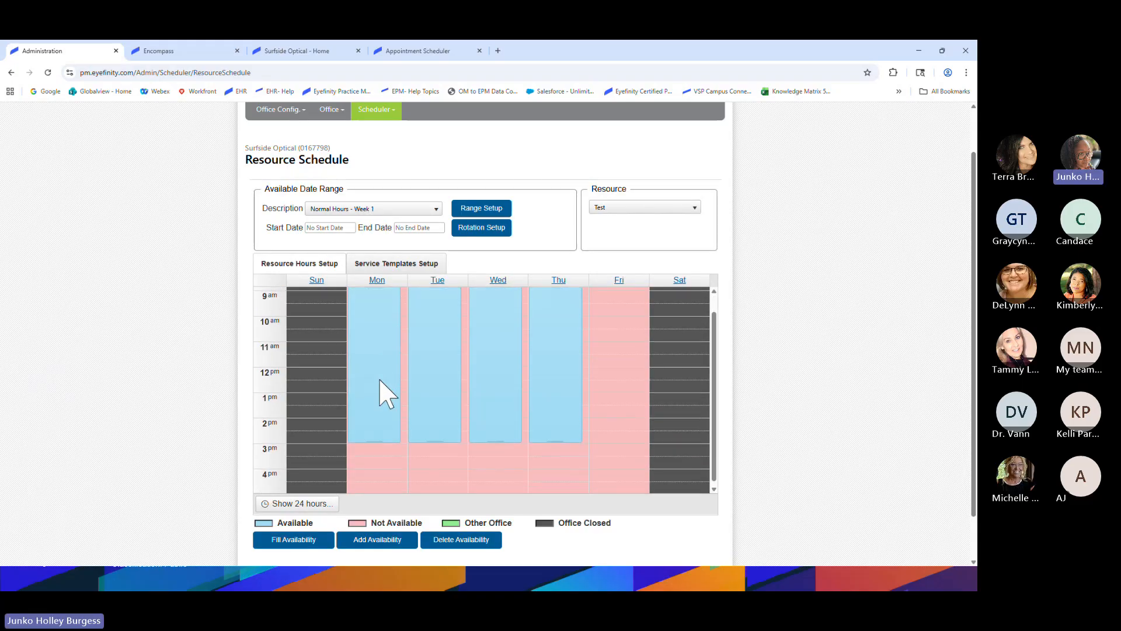
pyautogui.click(379, 263)
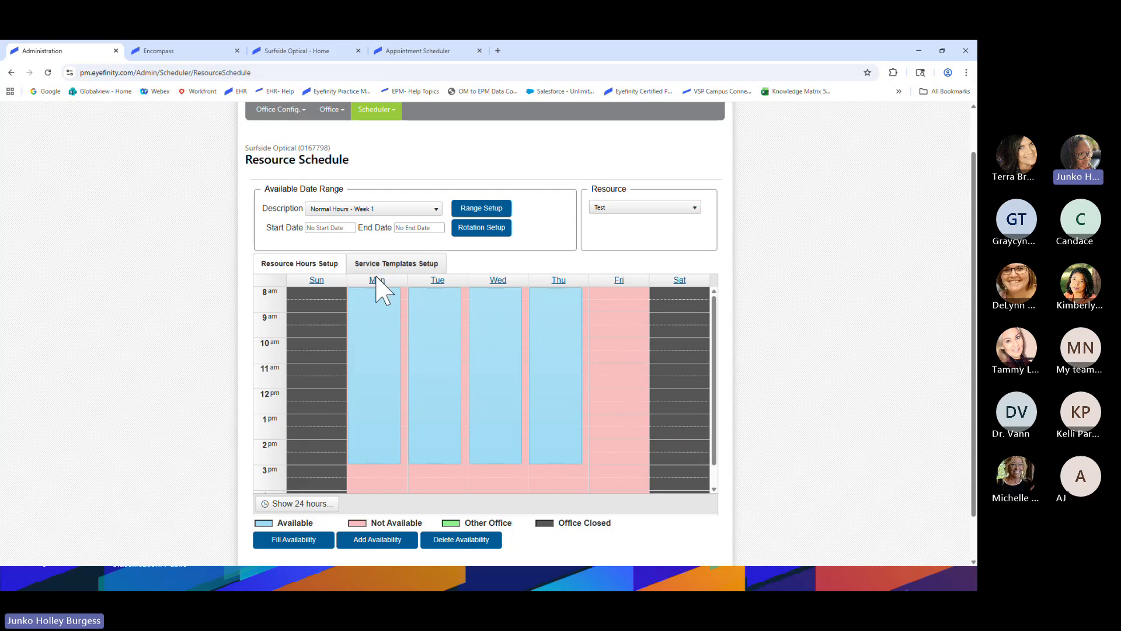
pyautogui.scroll(-15, 394, 371)
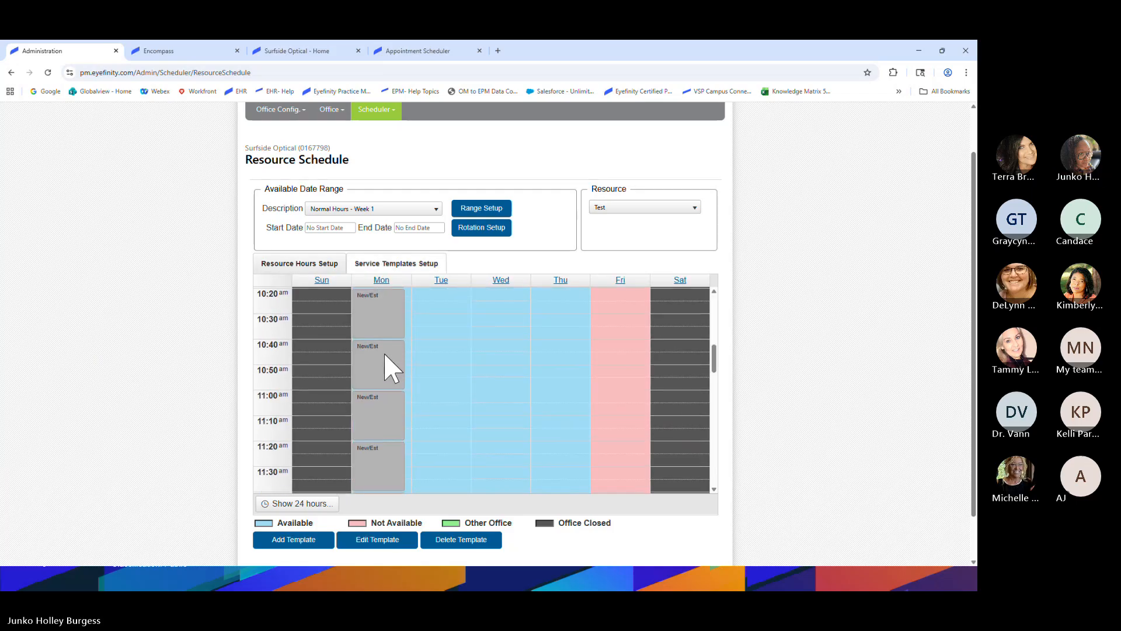
pyautogui.scroll(-2, 390, 378)
pyautogui.scroll(3, 385, 383)
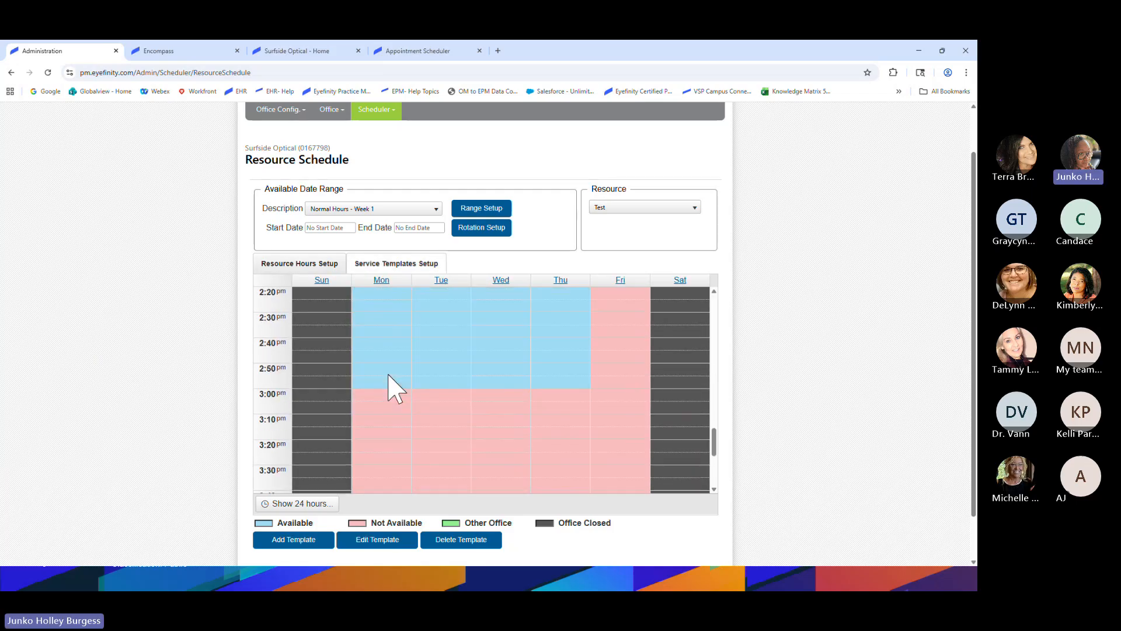
pyautogui.scroll(5, 381, 391)
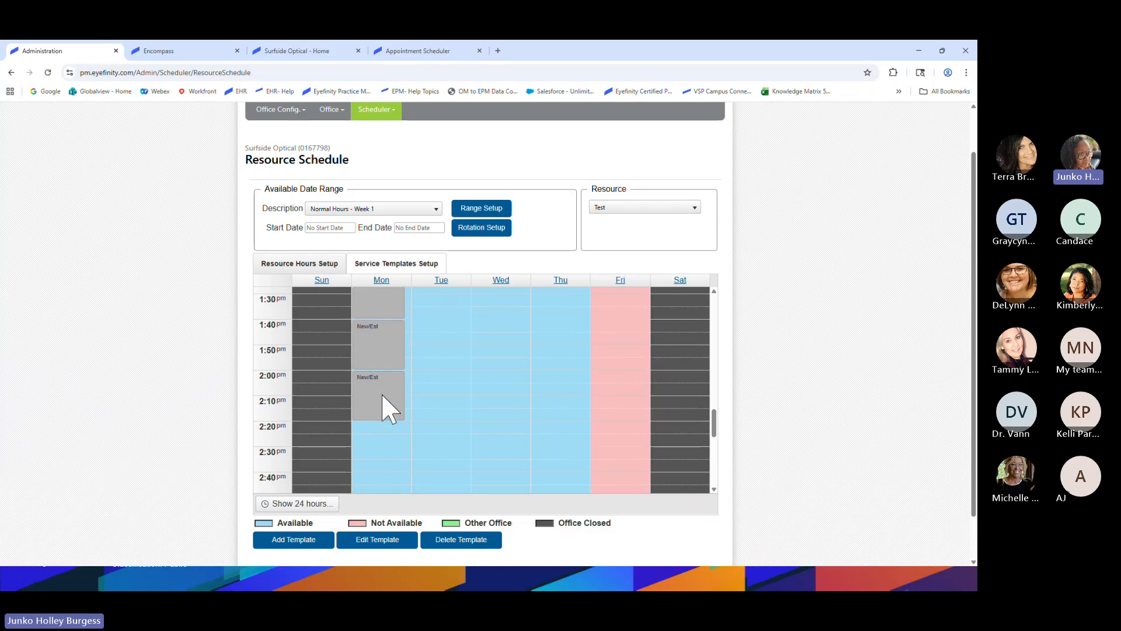
pyautogui.scroll(8, 383, 406)
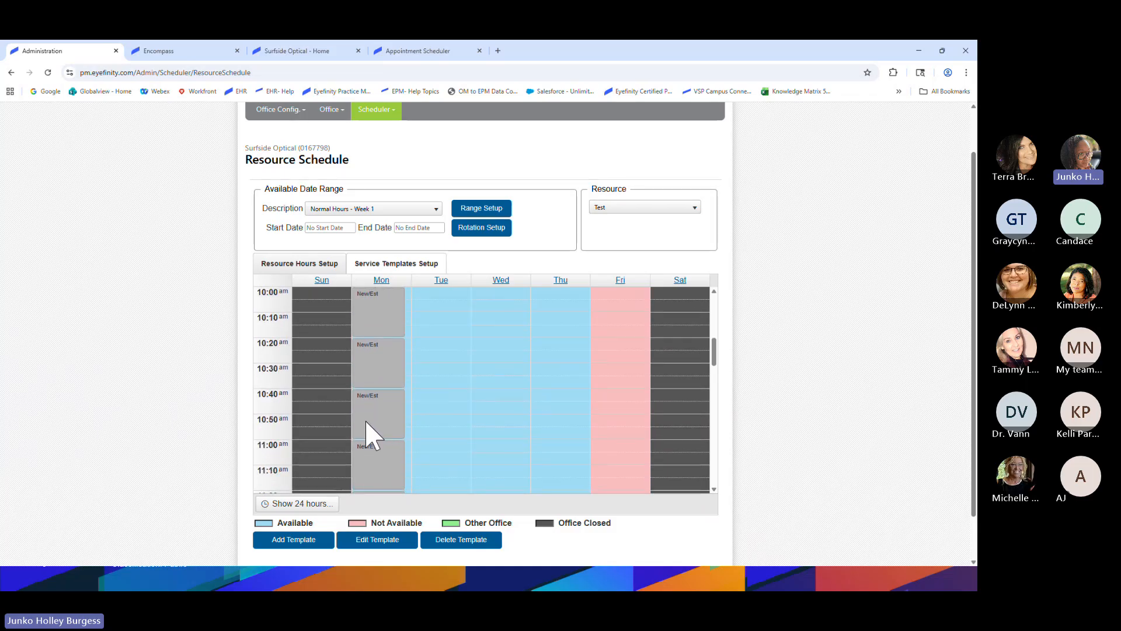
pyautogui.scroll(1, 377, 415)
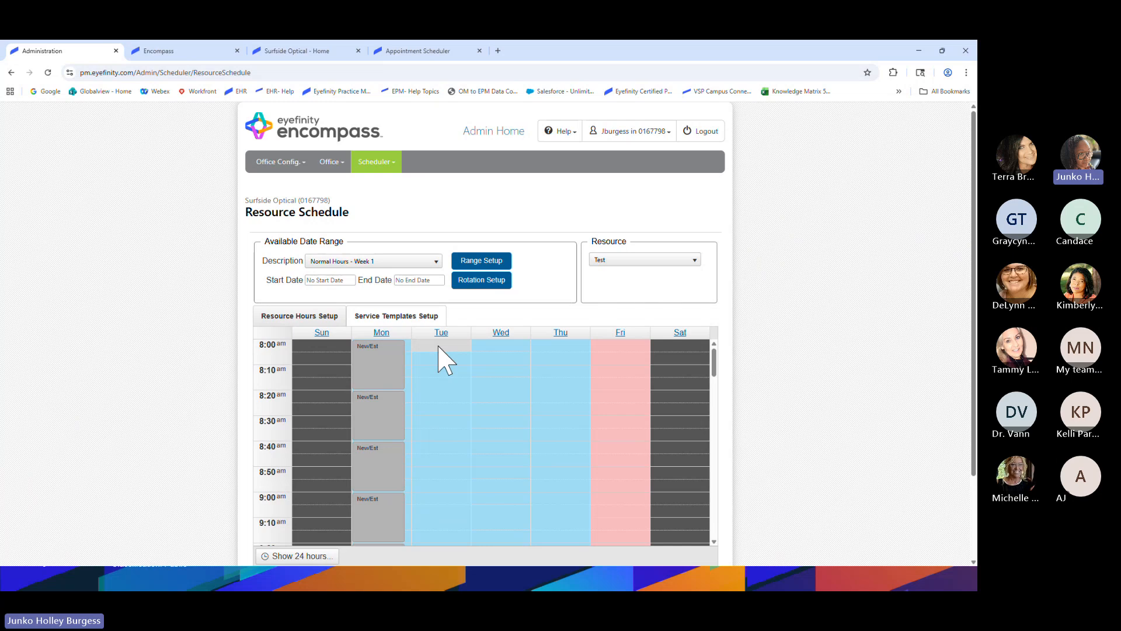
pyautogui.scroll(-1, 193, 377)
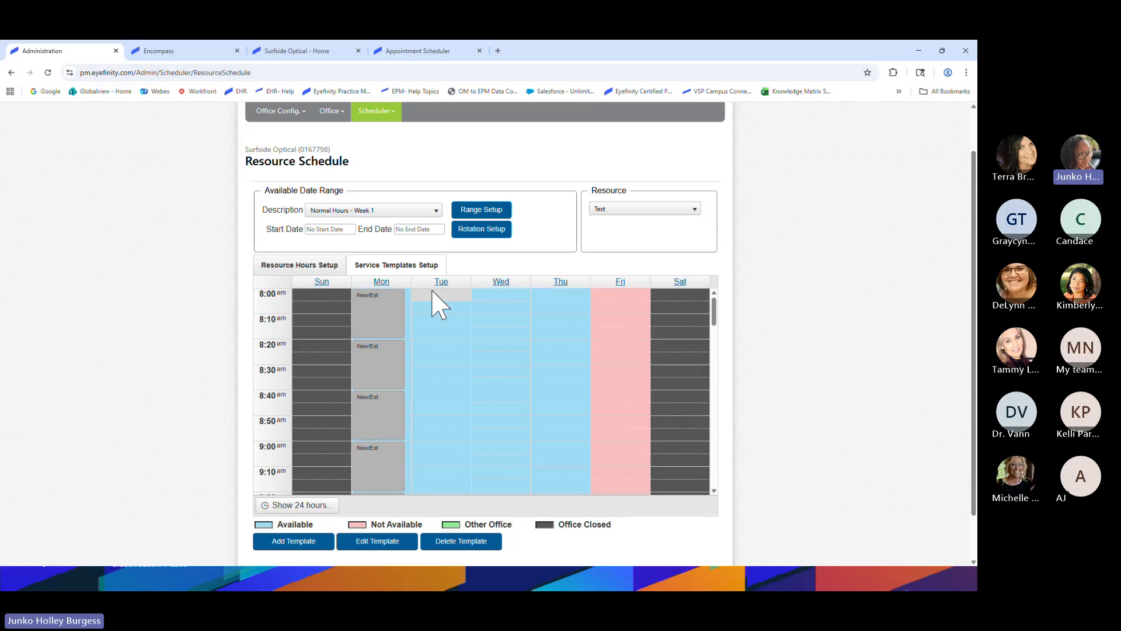
# Add a Tuesday 8:00 AM template named 'New pt' with the description 'New pt exams'
pyautogui.click(299, 544)
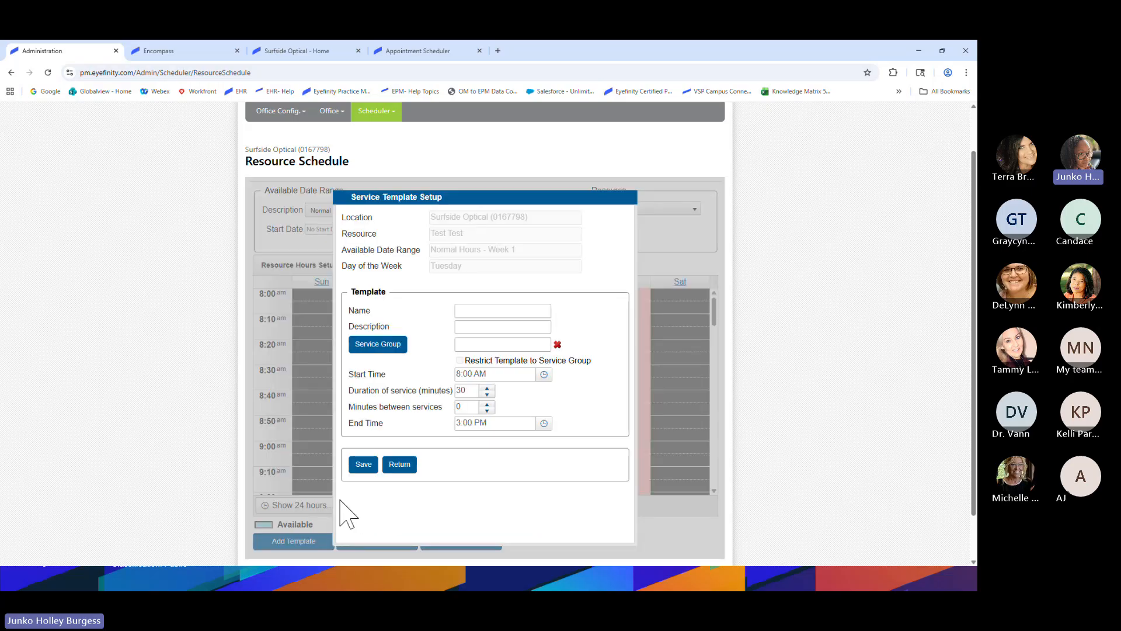
pyautogui.click(487, 310)
pyautogui.write('New pt')
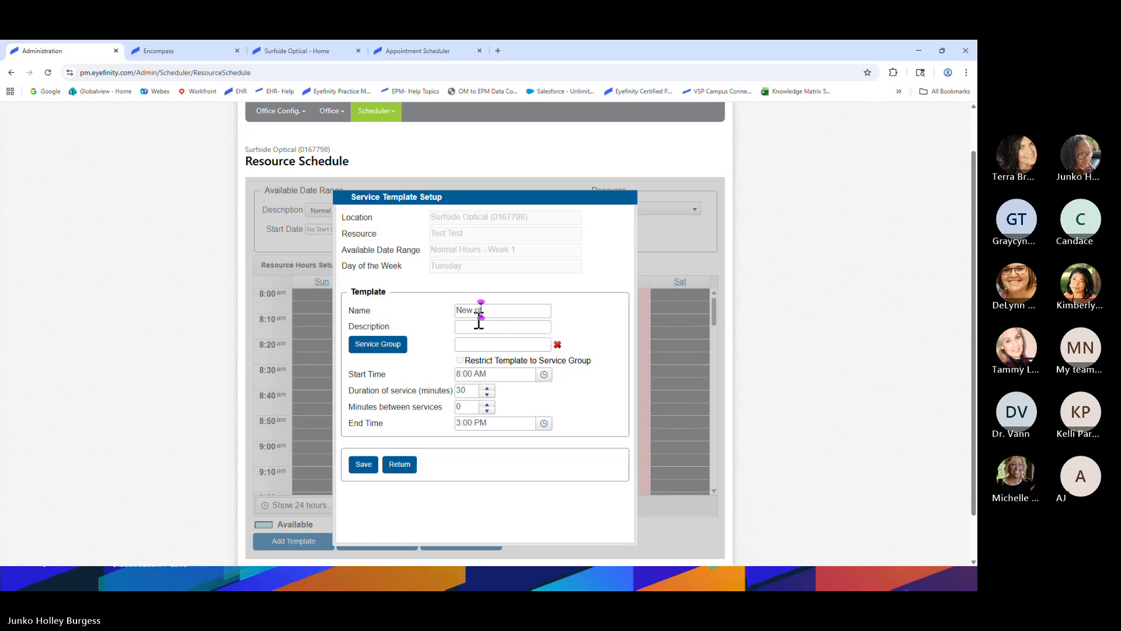
pyautogui.click(462, 330)
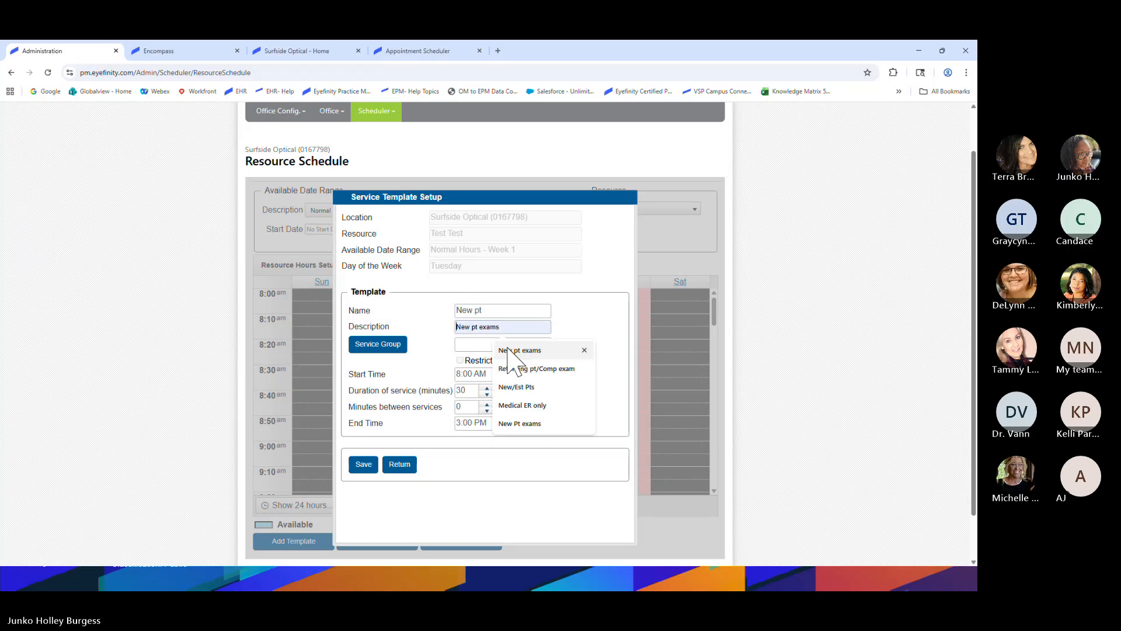
pyautogui.click(520, 354)
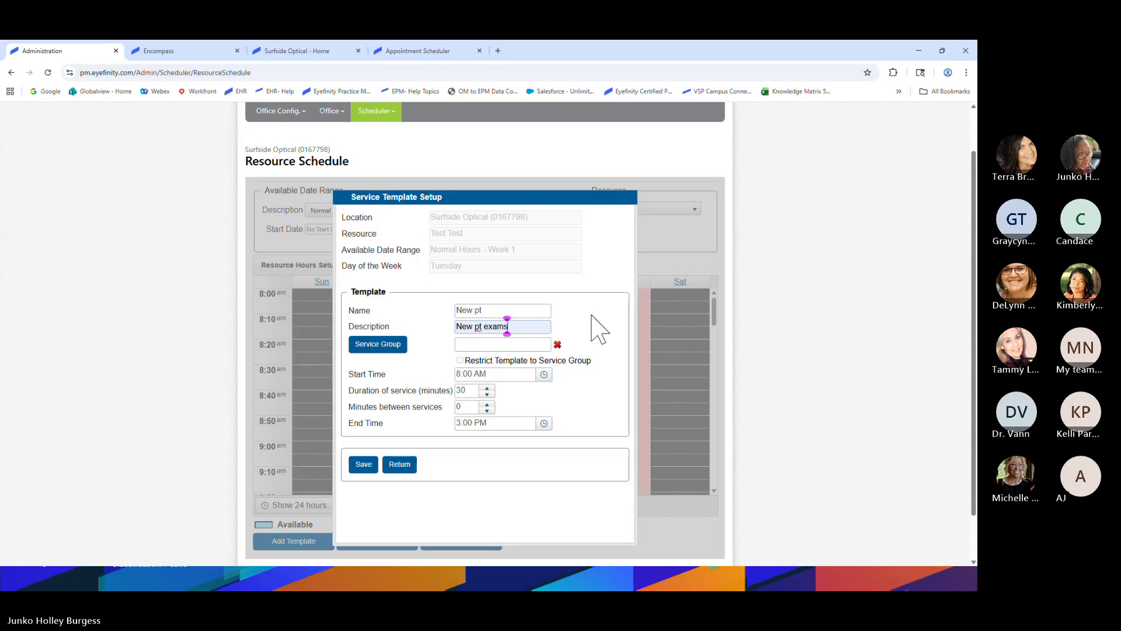
pyautogui.click(400, 346)
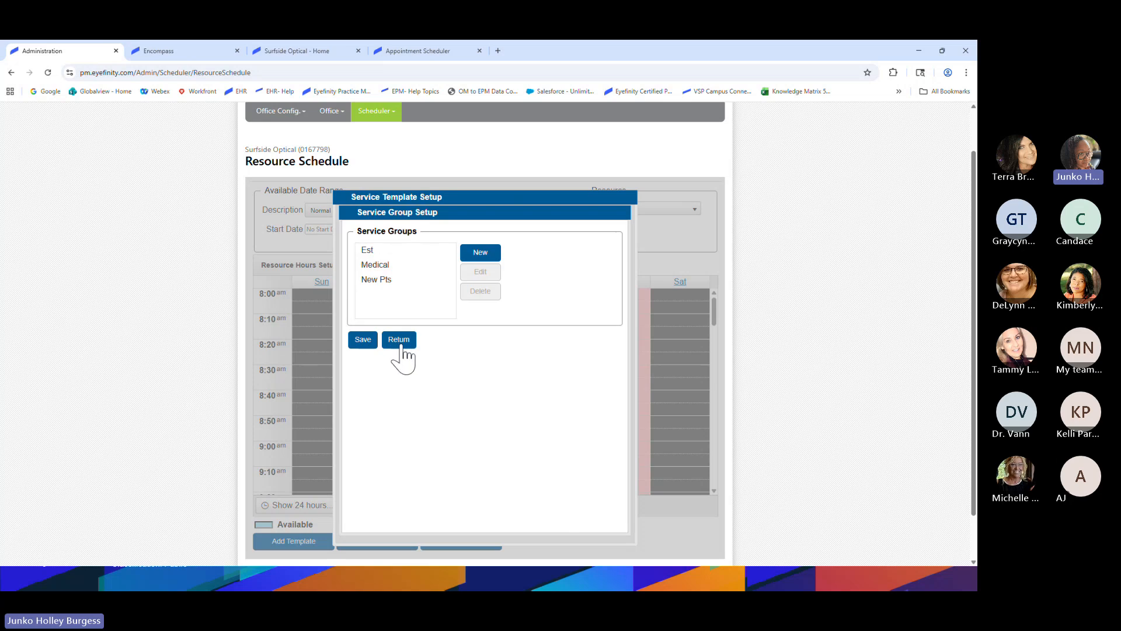
# Delete the New Pts service group and start a blank new service group
pyautogui.click(427, 281)
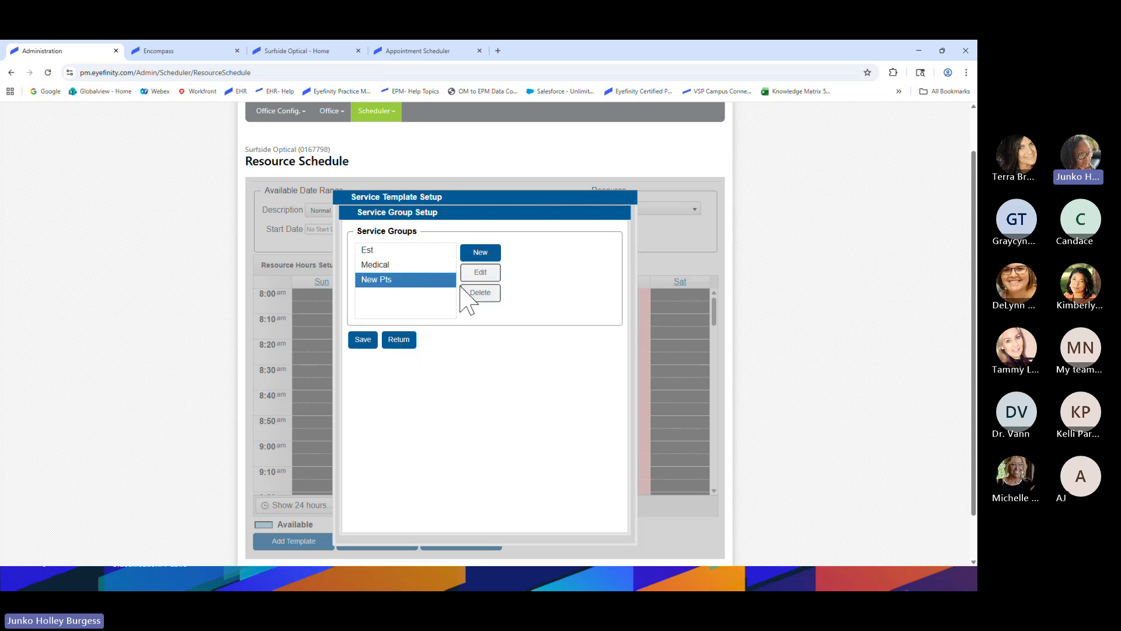
pyautogui.click(463, 289)
pyautogui.click(575, 147)
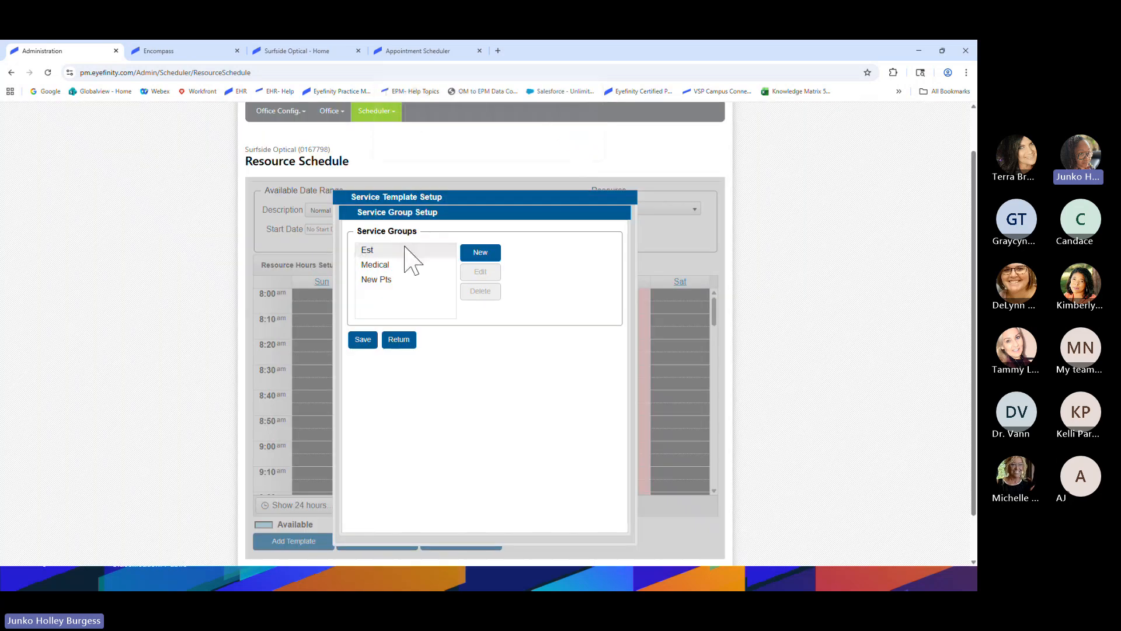
pyautogui.click(481, 253)
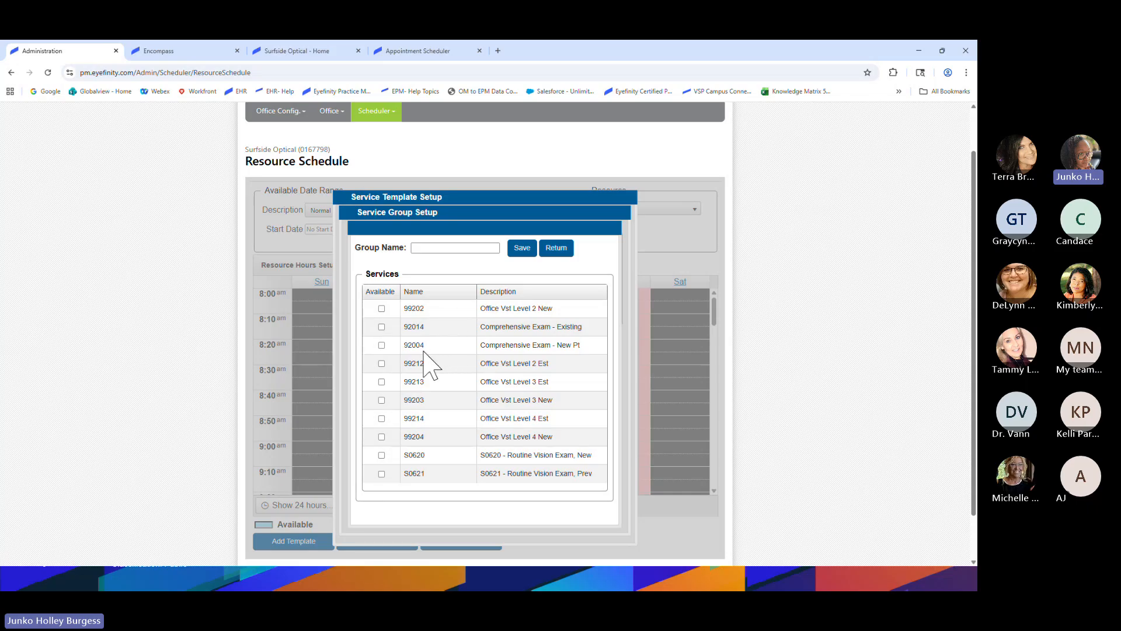
# Save a service group named 'New' containing services 99202, 99203 and 99204
pyautogui.click(381, 309)
pyautogui.click(381, 400)
pyautogui.click(381, 437)
pyautogui.scroll(-1, 463, 498)
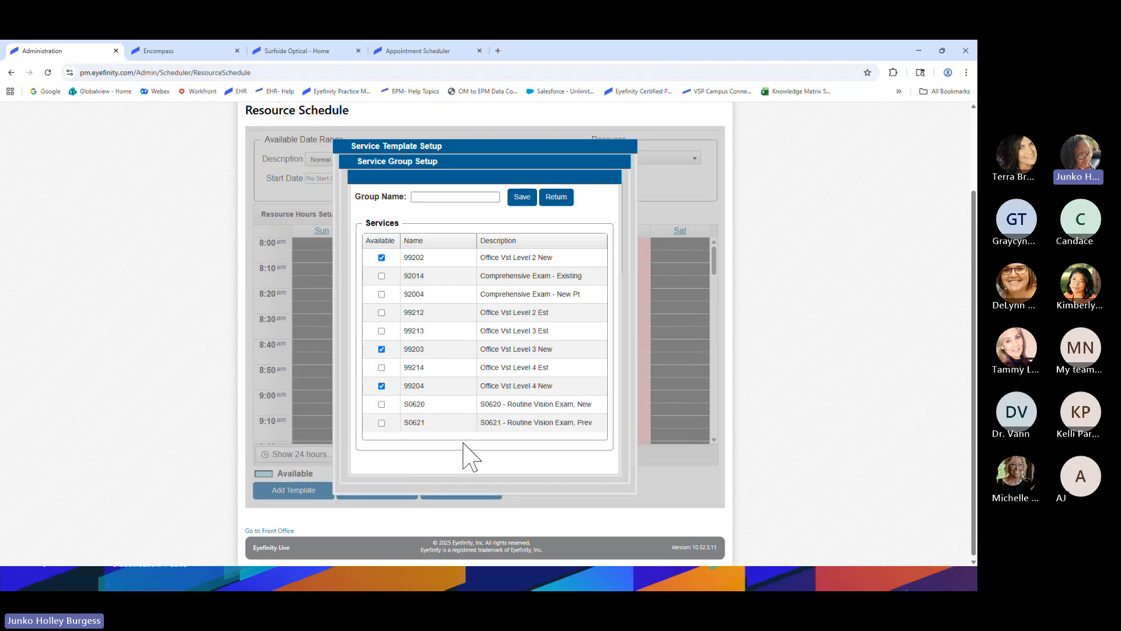
pyautogui.scroll(1, 463, 444)
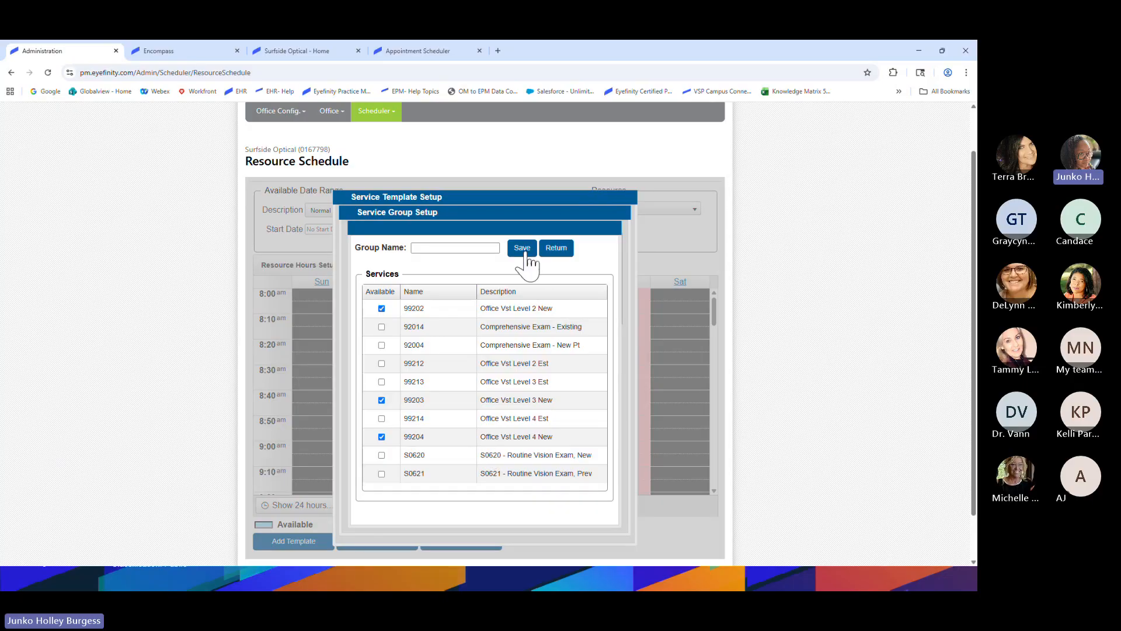
pyautogui.click(433, 248)
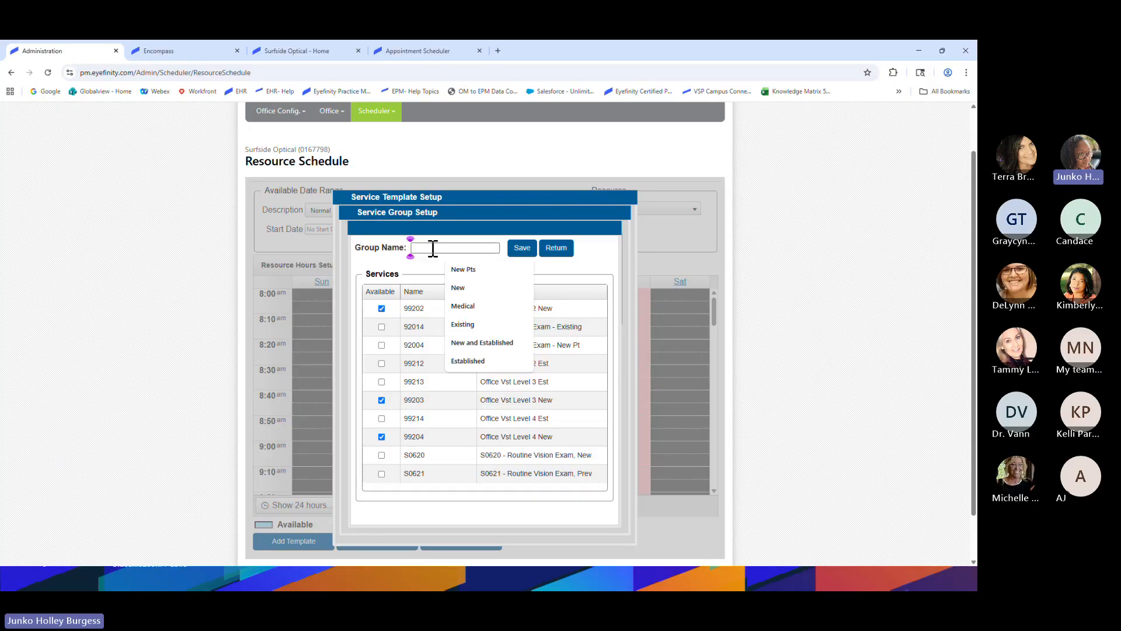
pyautogui.click(462, 288)
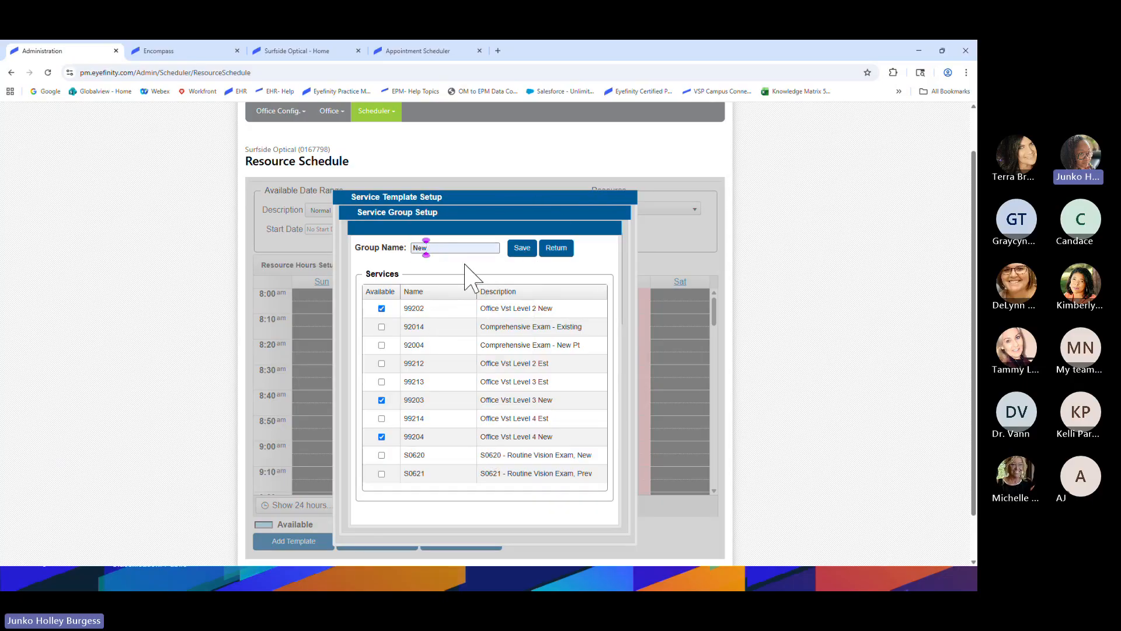
pyautogui.click(523, 249)
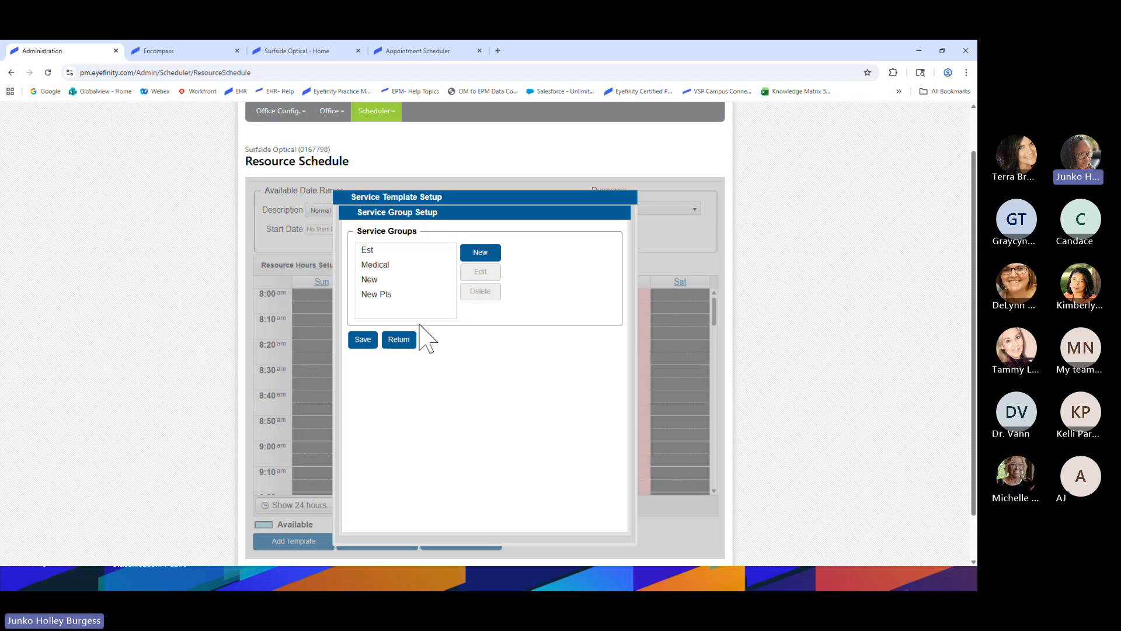
# Review the New group's services, then set New as the Tuesday New pt template's service group
pyautogui.click(375, 282)
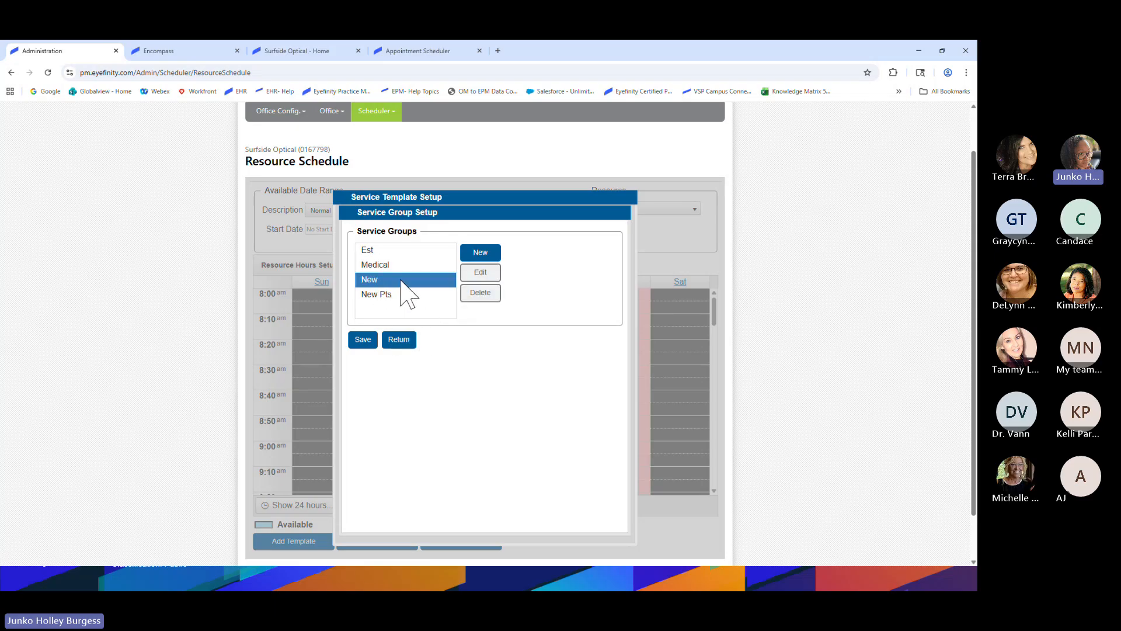
pyautogui.click(478, 277)
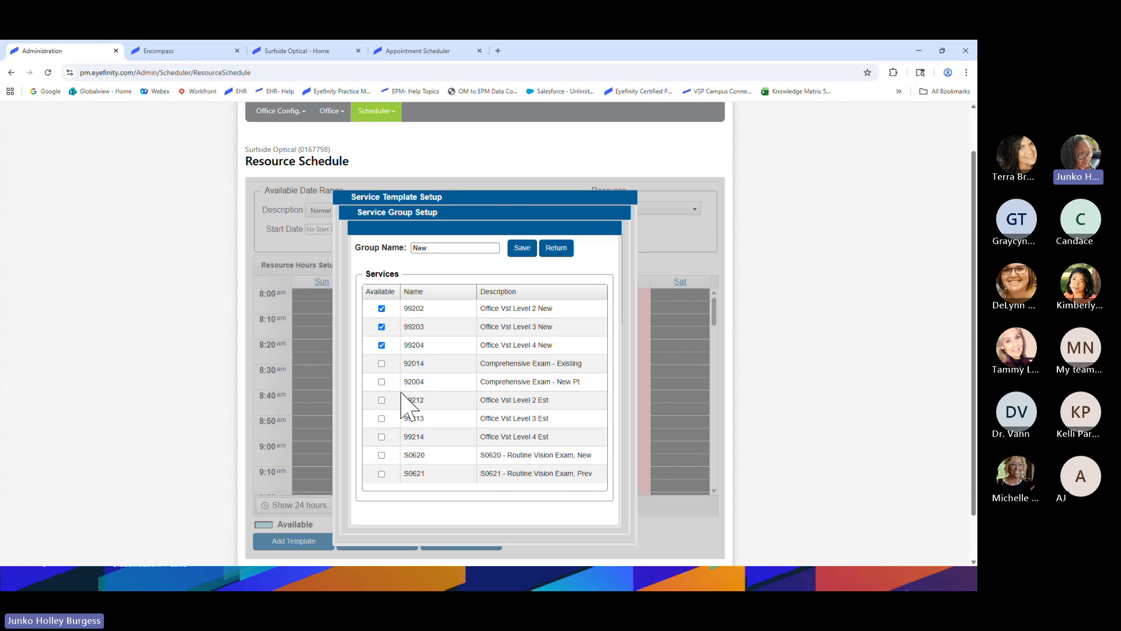
pyautogui.click(522, 249)
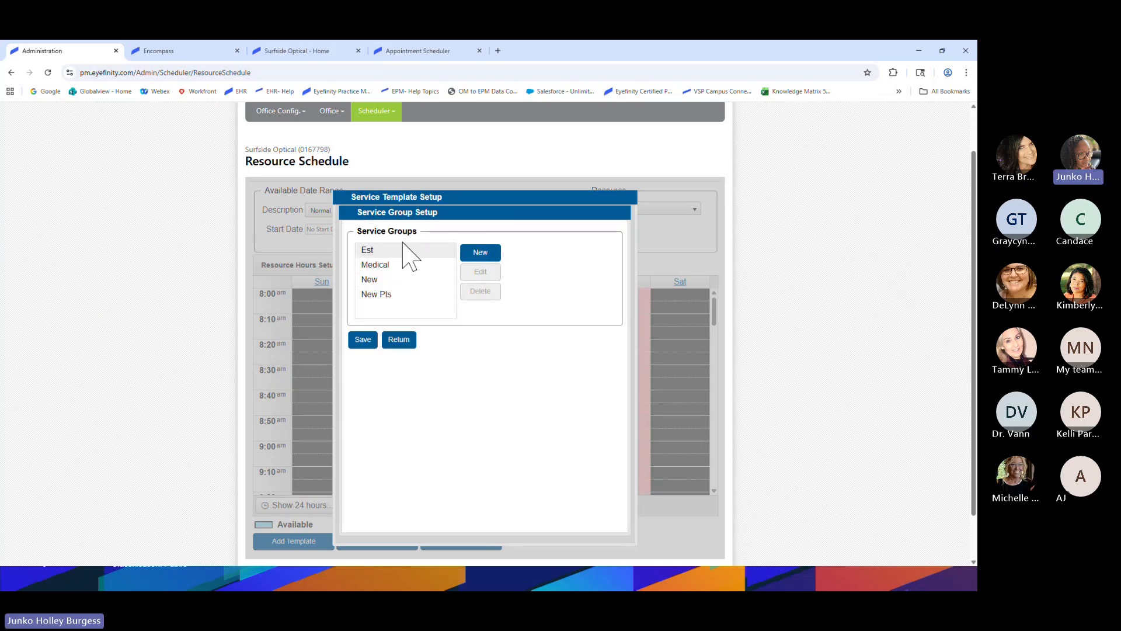
pyautogui.click(376, 279)
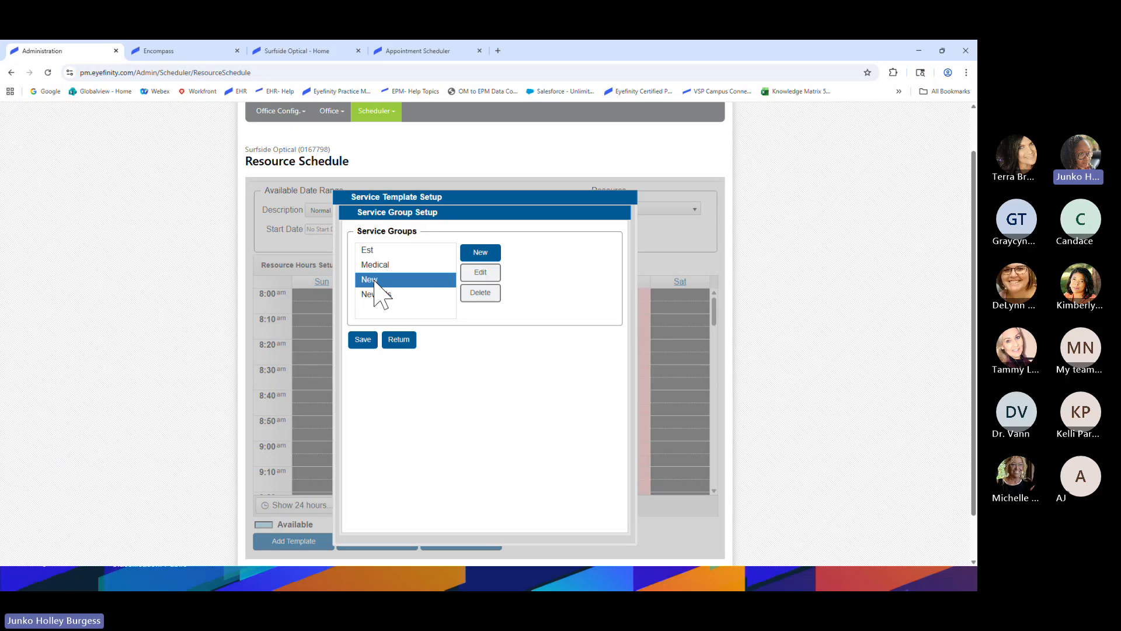
pyautogui.click(362, 341)
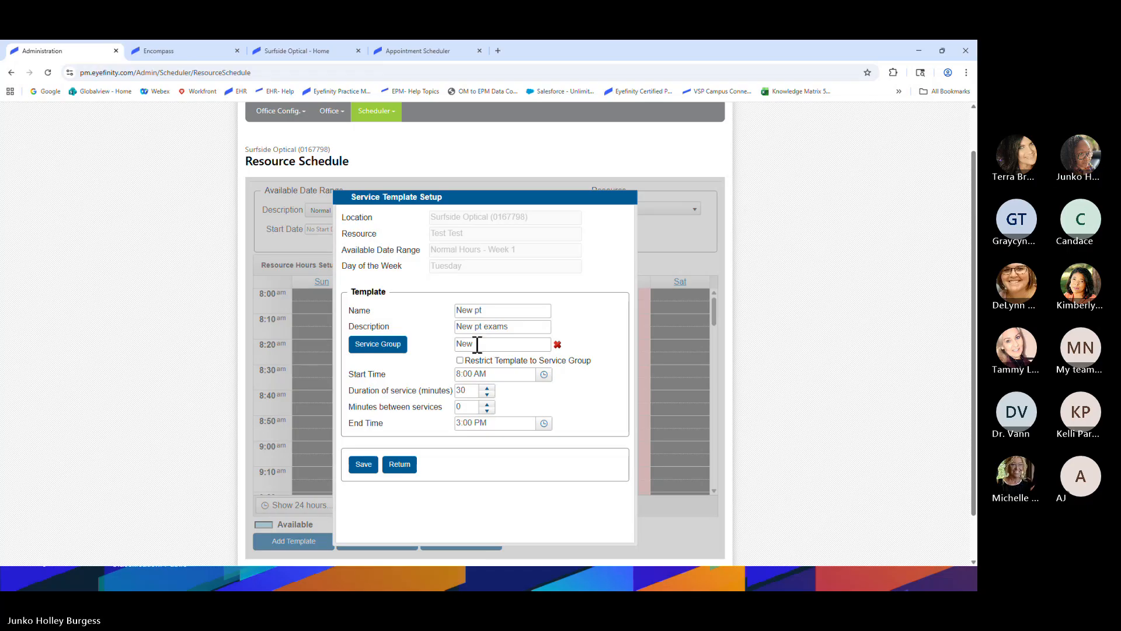
# Restrict the New pt template to its service group with 20 minutes between services, and save it
pyautogui.click(460, 361)
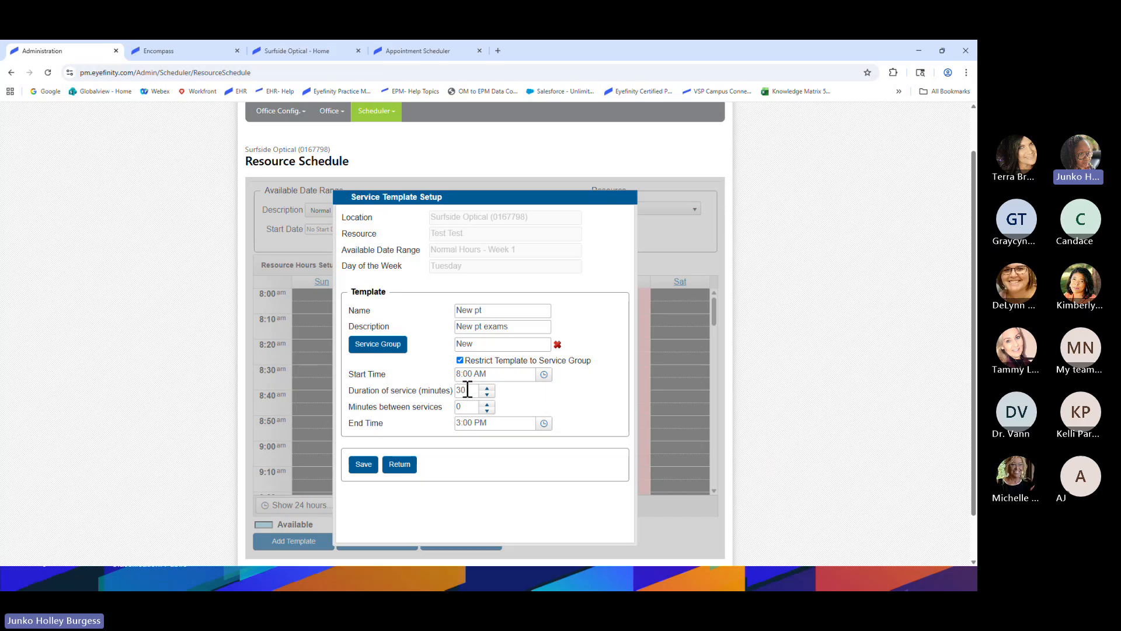
pyautogui.doubleClick(459, 407)
pyautogui.write('20')
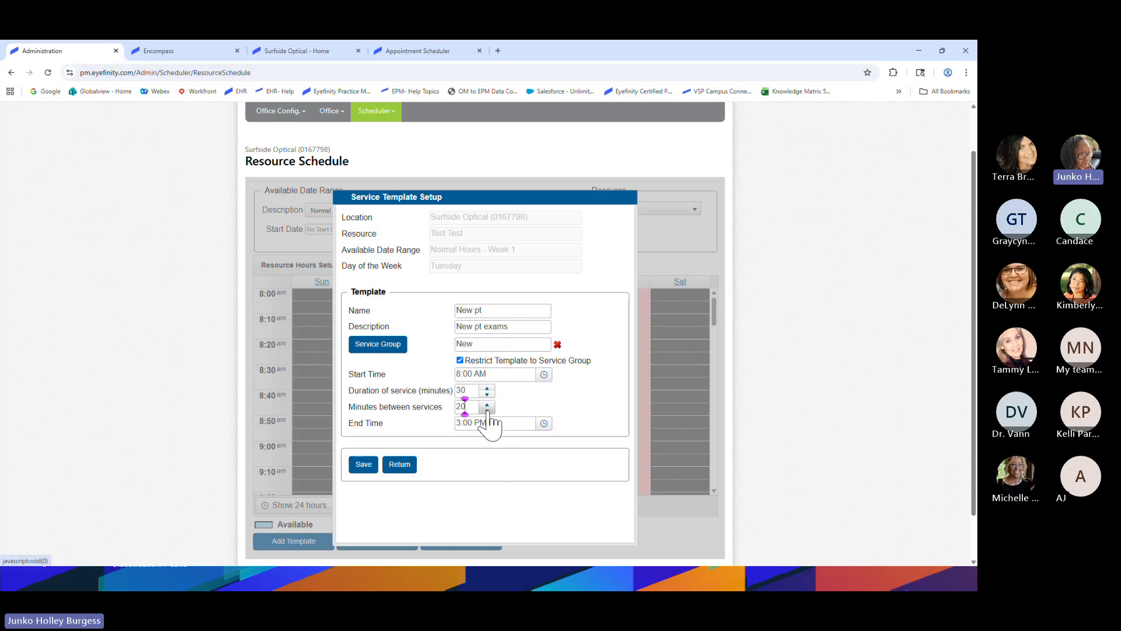
pyautogui.click(363, 465)
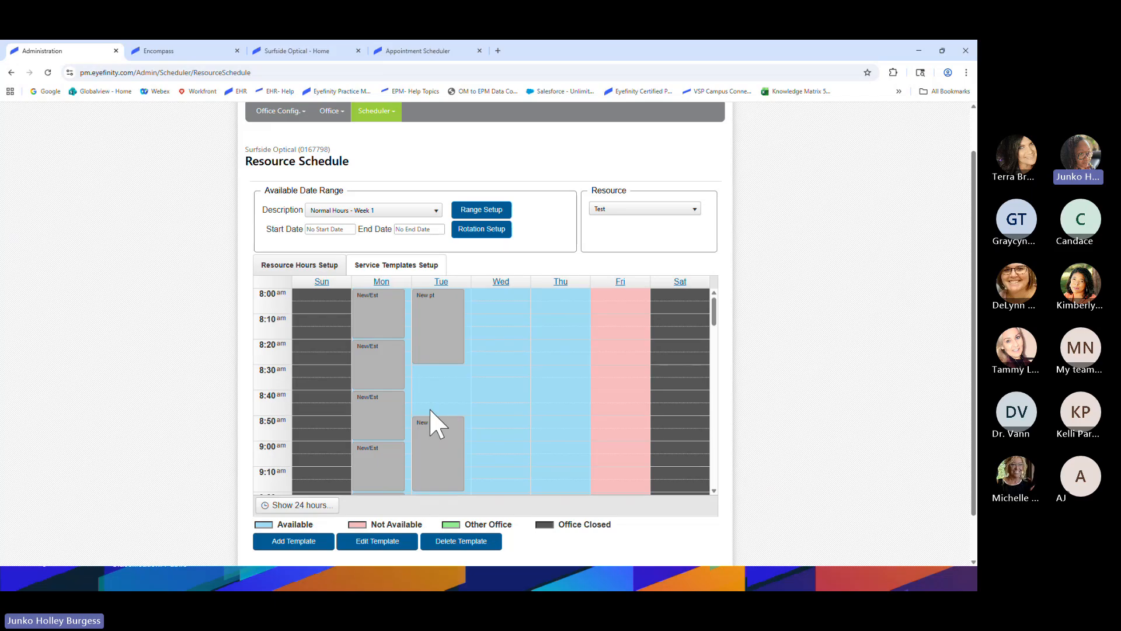
# Select the empty Tuesday 8:30 slot between the two New pt blocks and bring up its actions
pyautogui.scroll(-3, 435, 426)
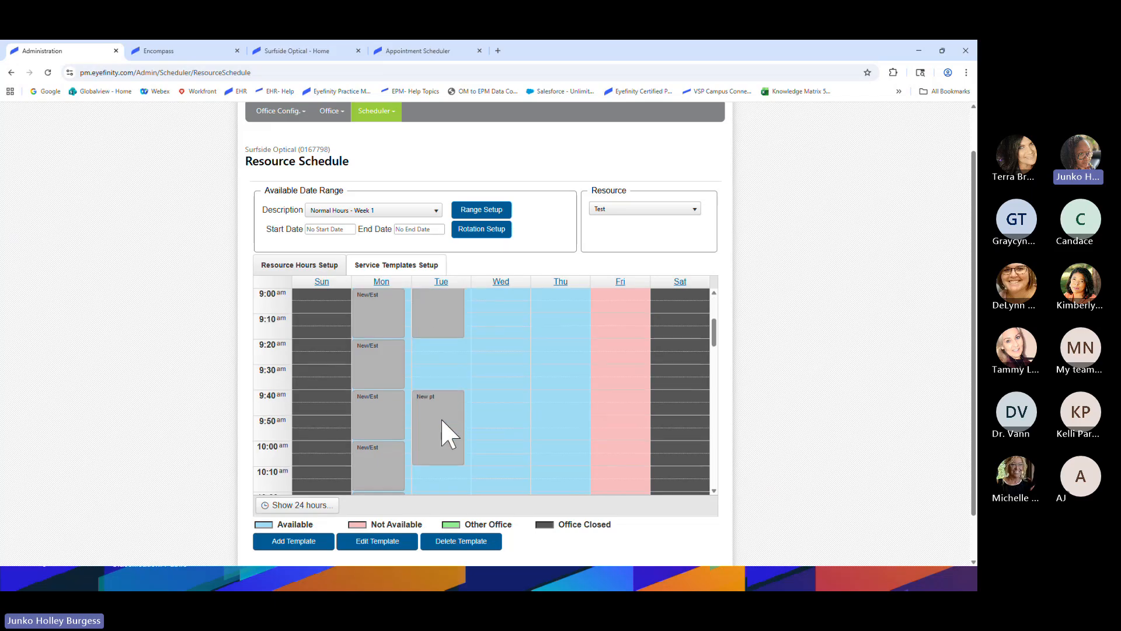
pyautogui.scroll(3, 446, 435)
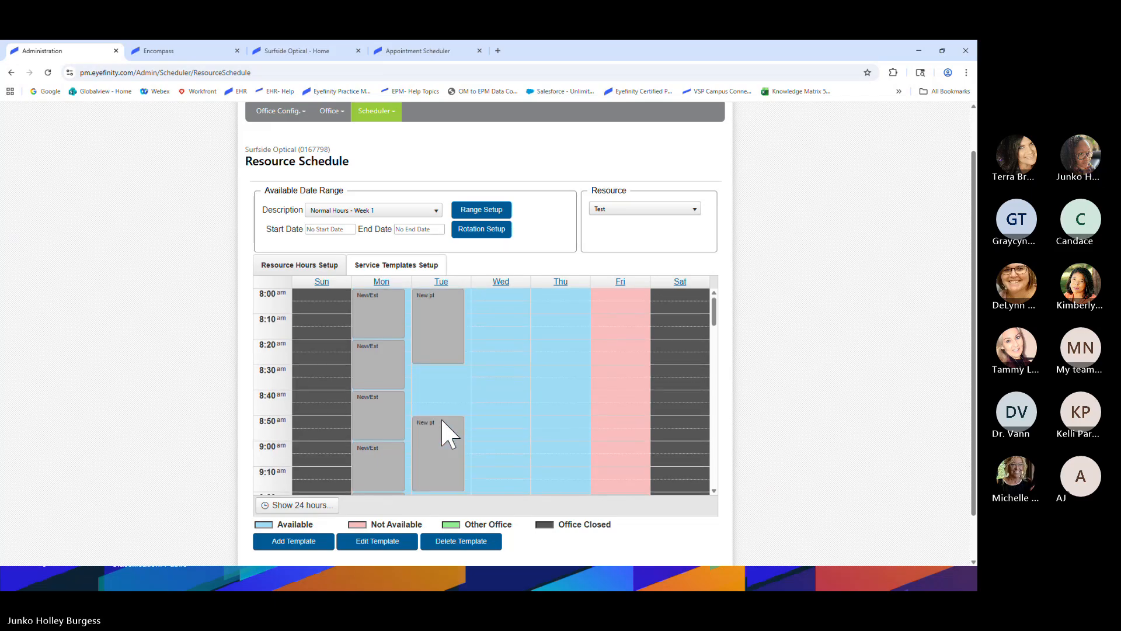
pyautogui.scroll(2, 442, 422)
pyautogui.moveTo(441, 424); pyautogui.dragTo(438, 457)
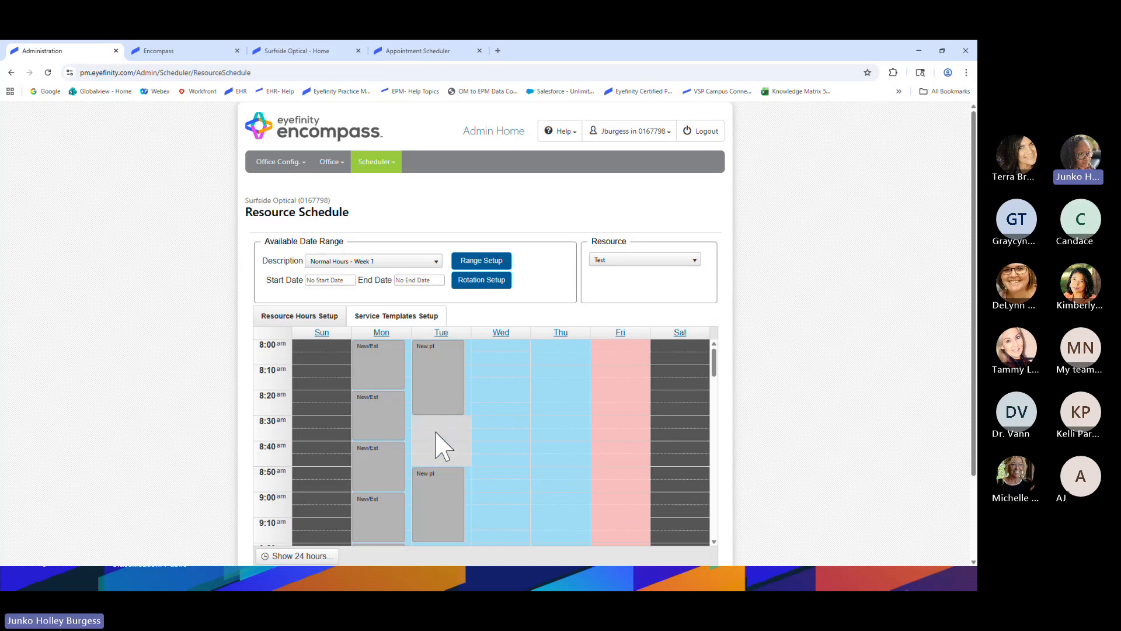
pyautogui.click(420, 459)
pyautogui.click(435, 421)
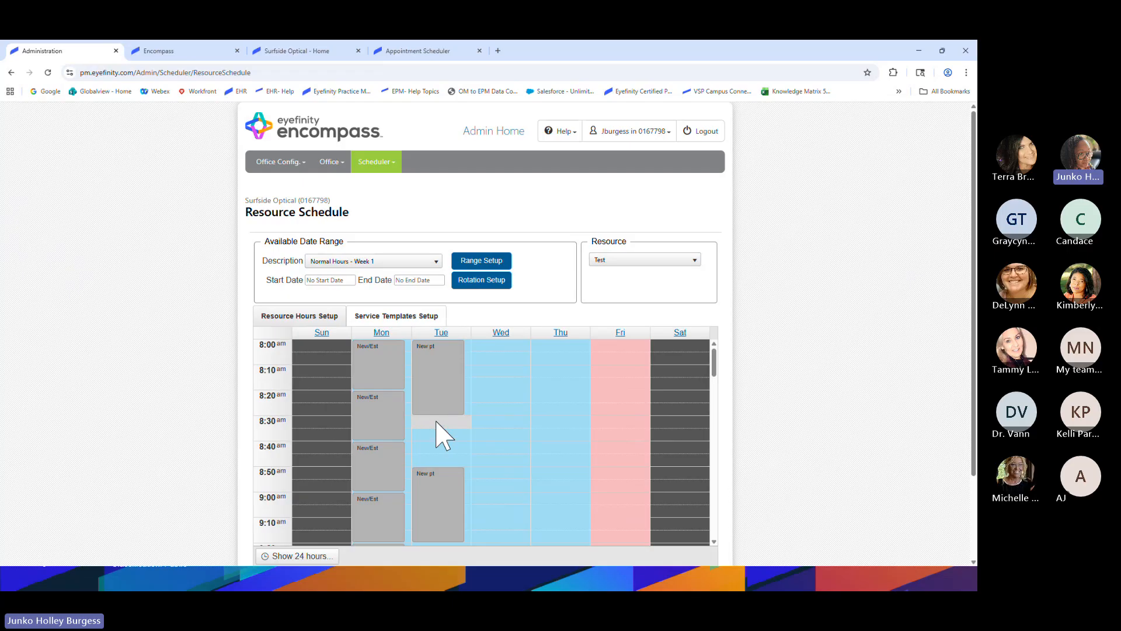
pyautogui.rightClick(436, 421)
# Add a Tuesday 8:30 template named 'Est. pt' with the description 'Returning pt/Comp exam'
pyautogui.click(445, 430)
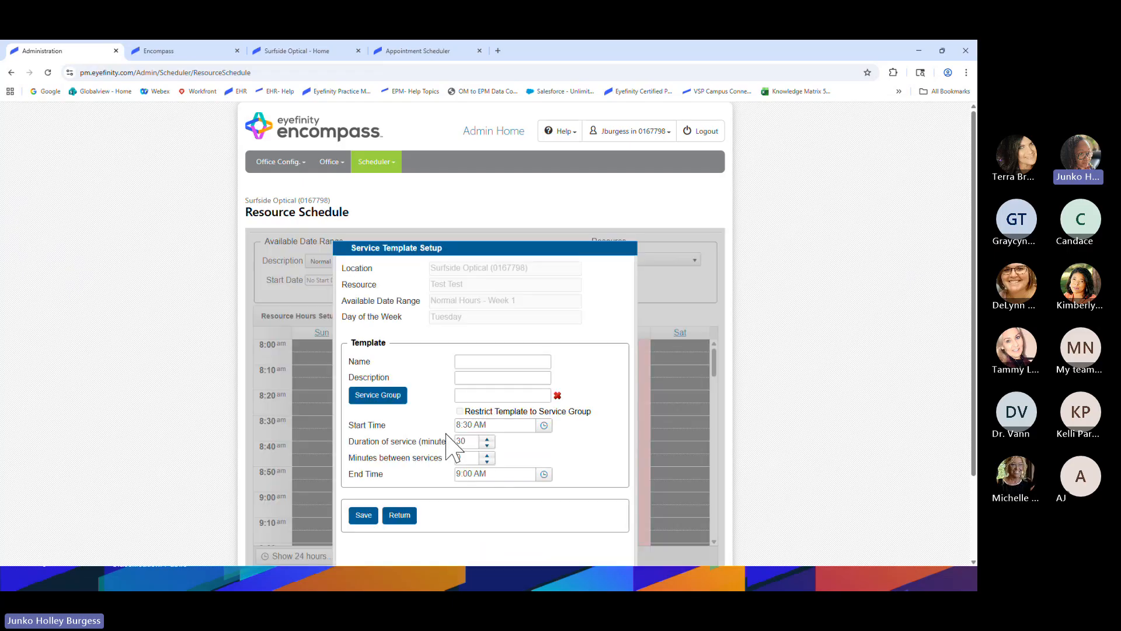
pyautogui.click(477, 364)
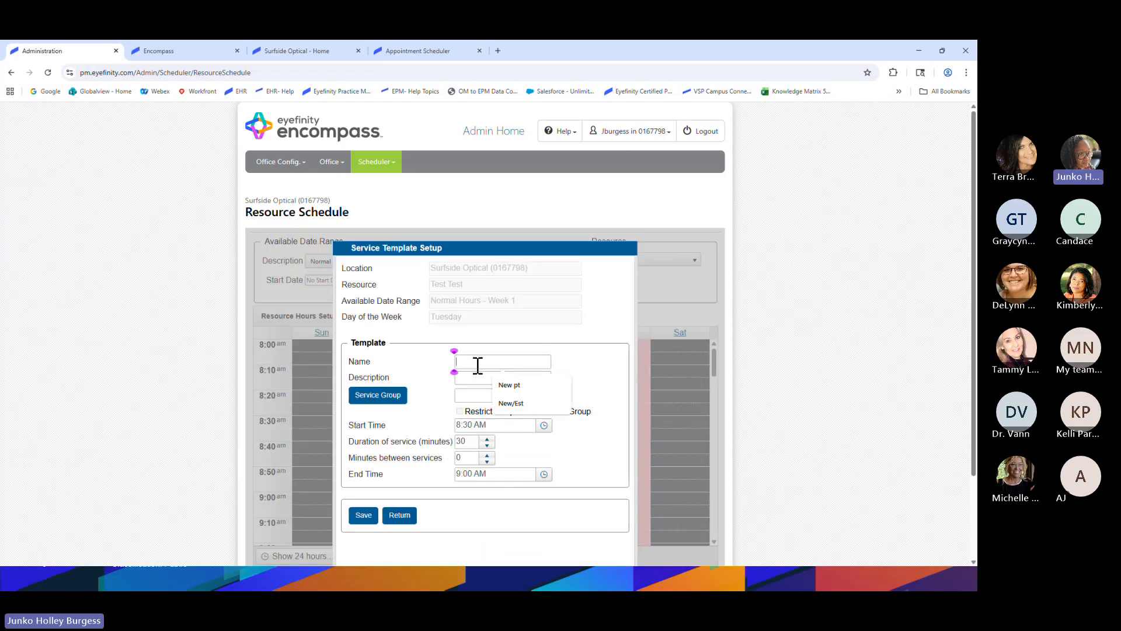
pyautogui.write('Est. pt')
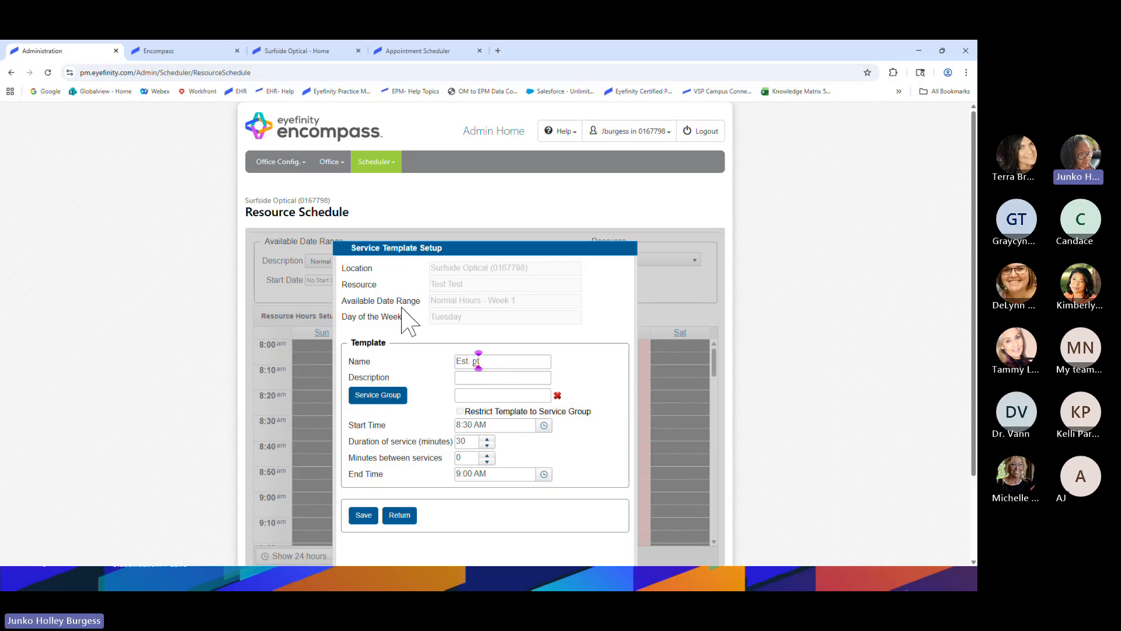
pyautogui.click(476, 378)
pyautogui.click(549, 406)
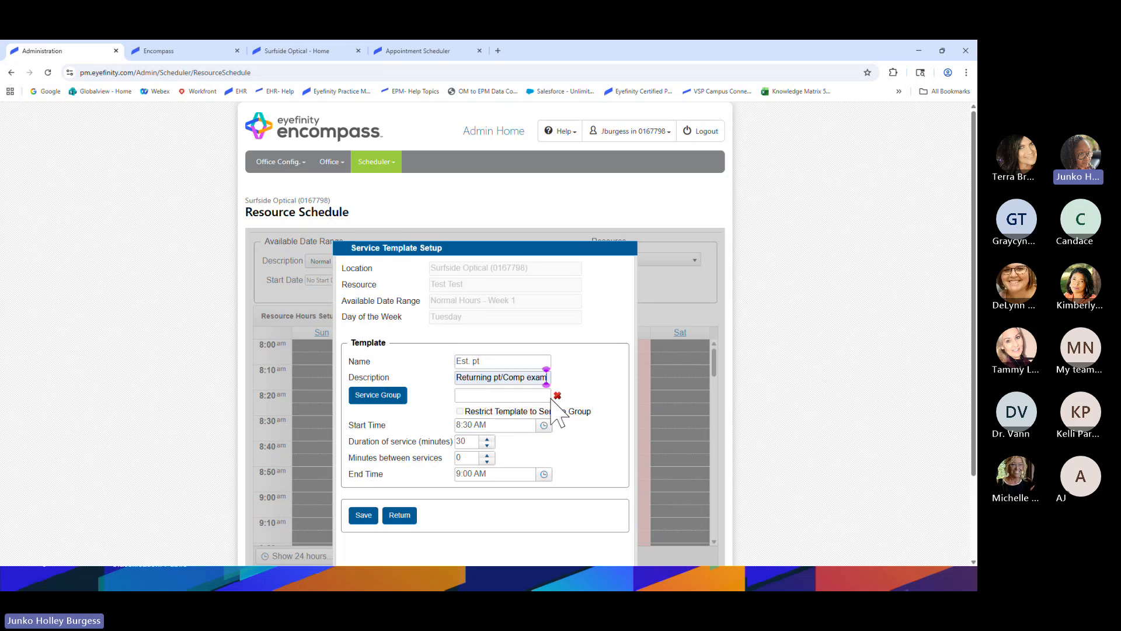
pyautogui.scroll(-1, 581, 374)
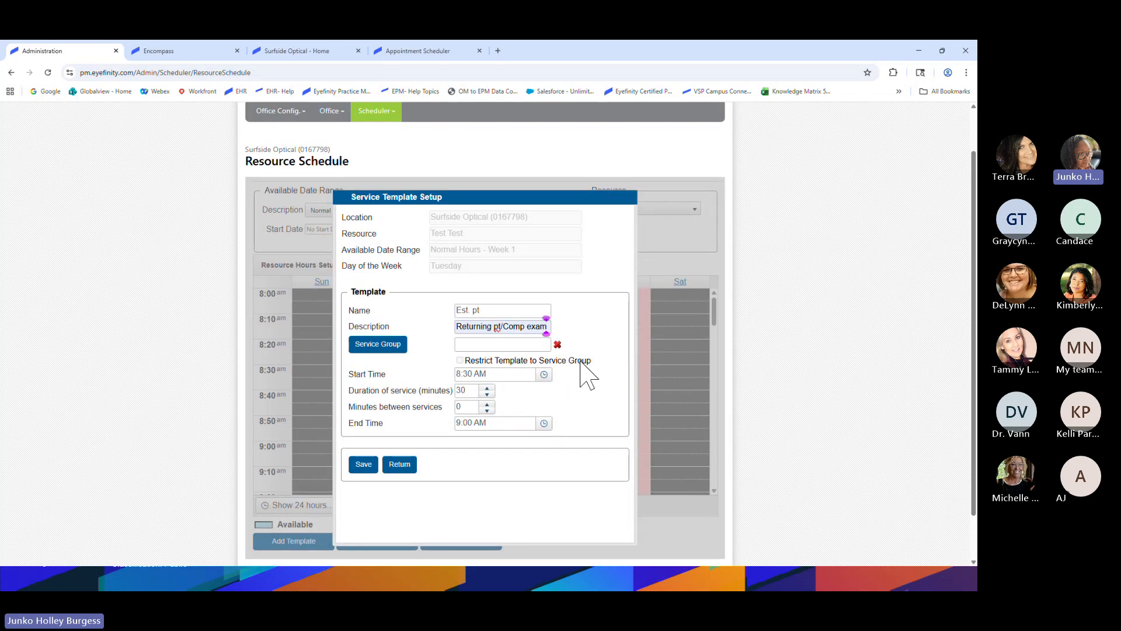
pyautogui.click(378, 345)
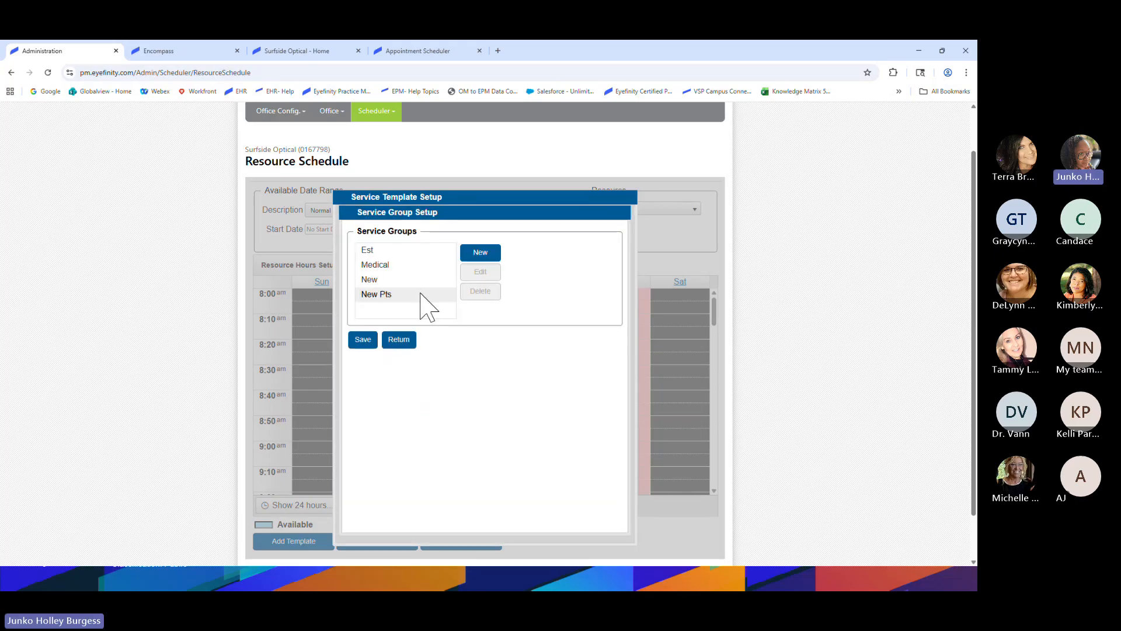
# Check that the Est group covers 92014, 99212, 99213 and 99214, then assign Est to the template
pyautogui.click(389, 250)
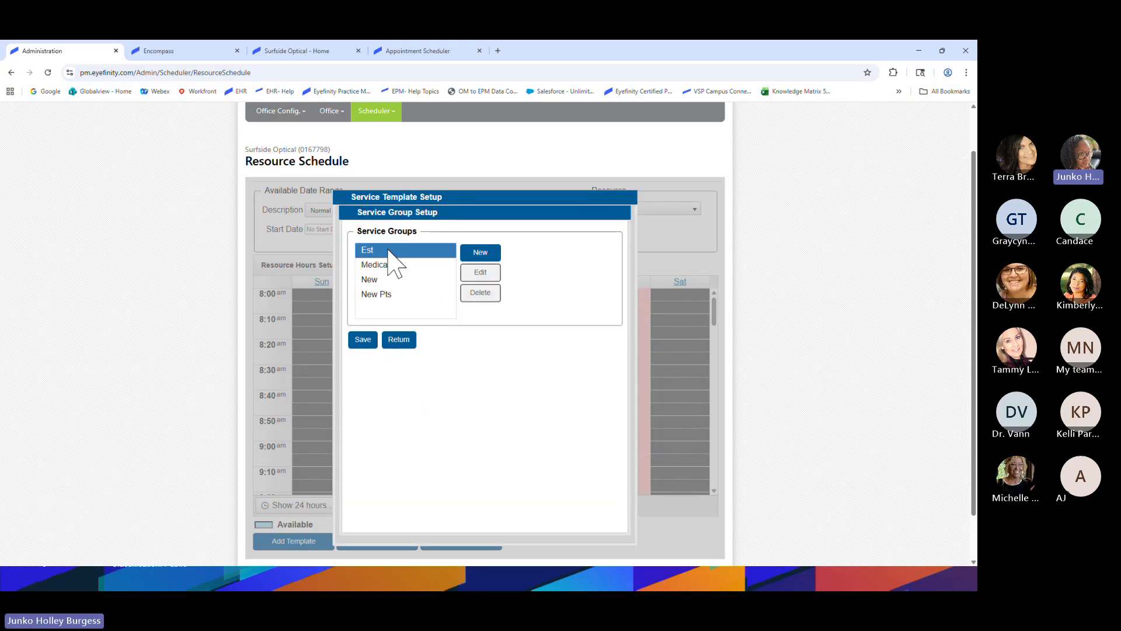
pyautogui.click(475, 274)
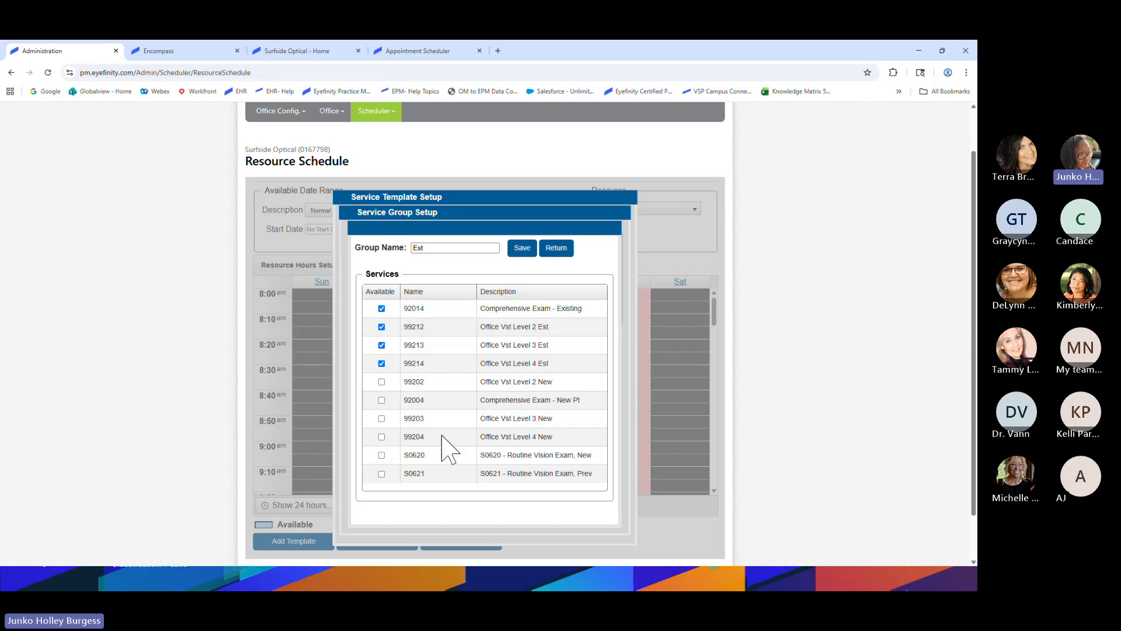
pyautogui.scroll(2, 443, 446)
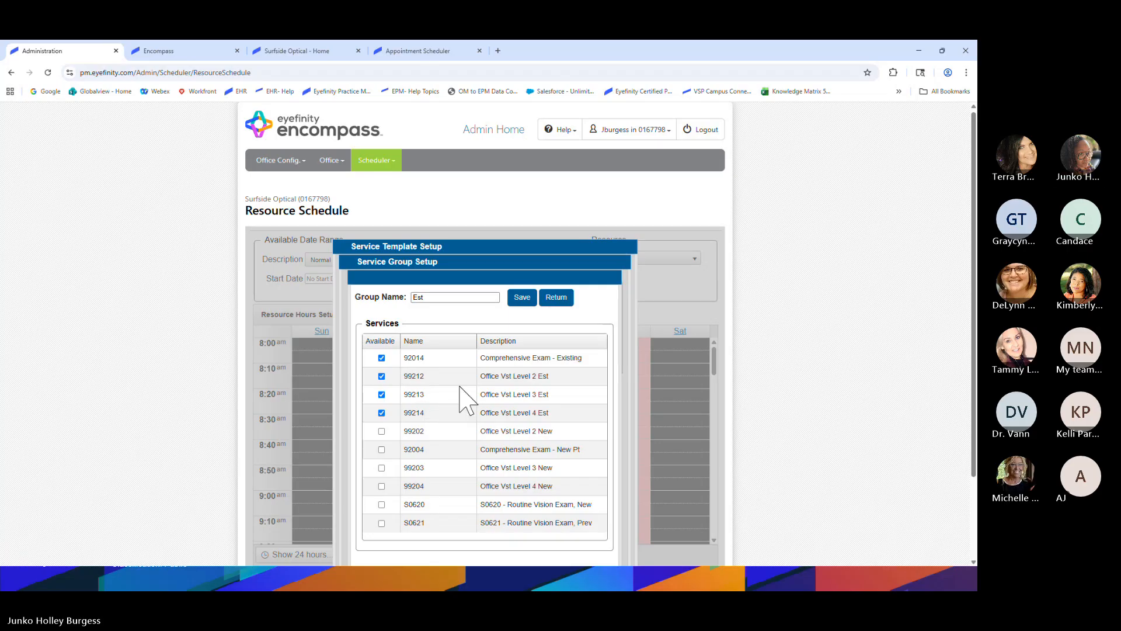
pyautogui.click(524, 299)
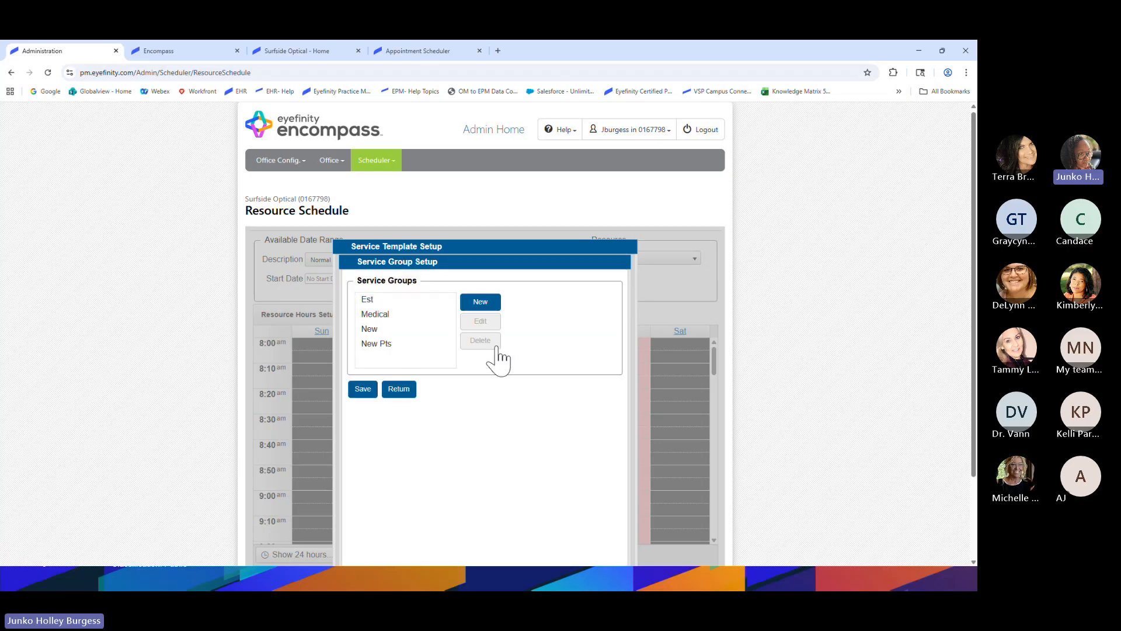
pyautogui.click(368, 299)
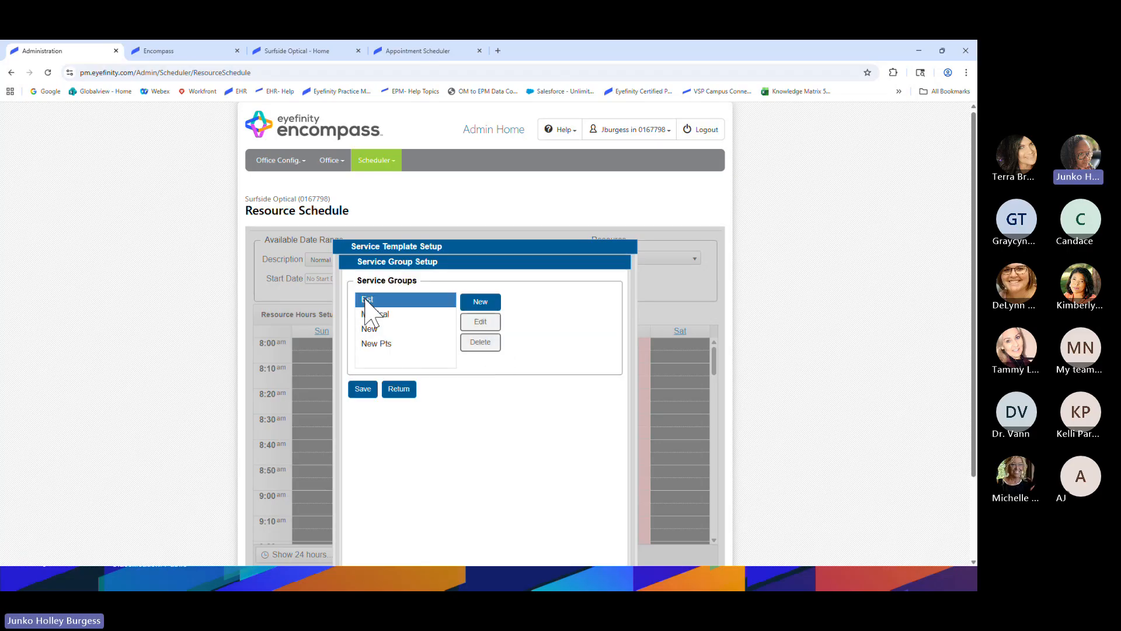
pyautogui.click(361, 389)
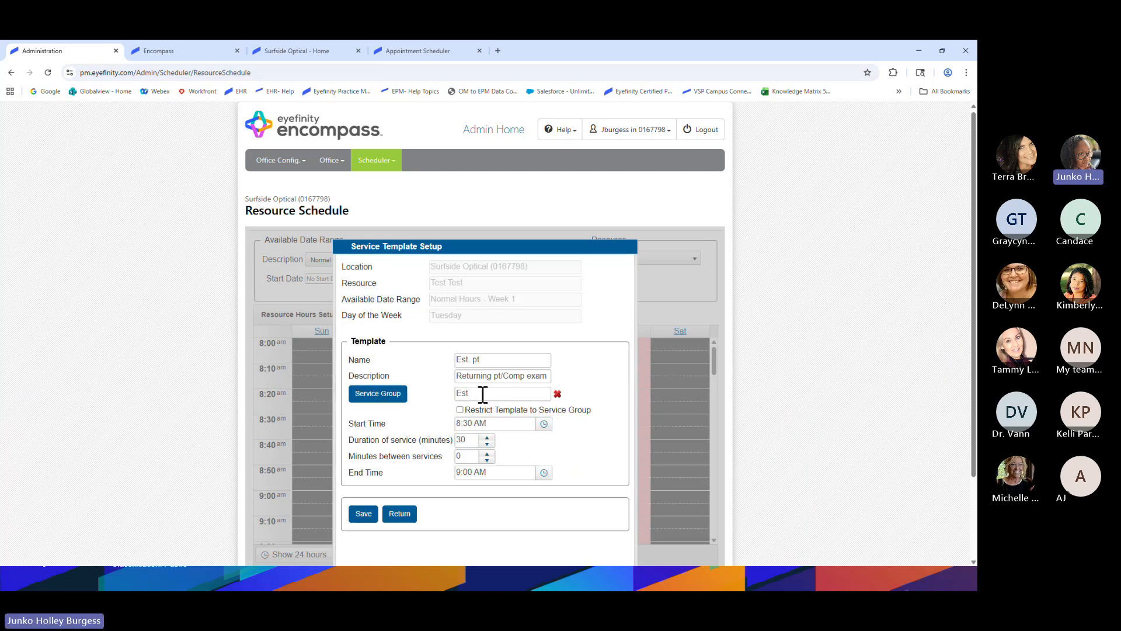
# Give Est. pt a 20-minute duration, 30 minutes between services, and a 2:30 PM end time
pyautogui.scroll(-1, 483, 393)
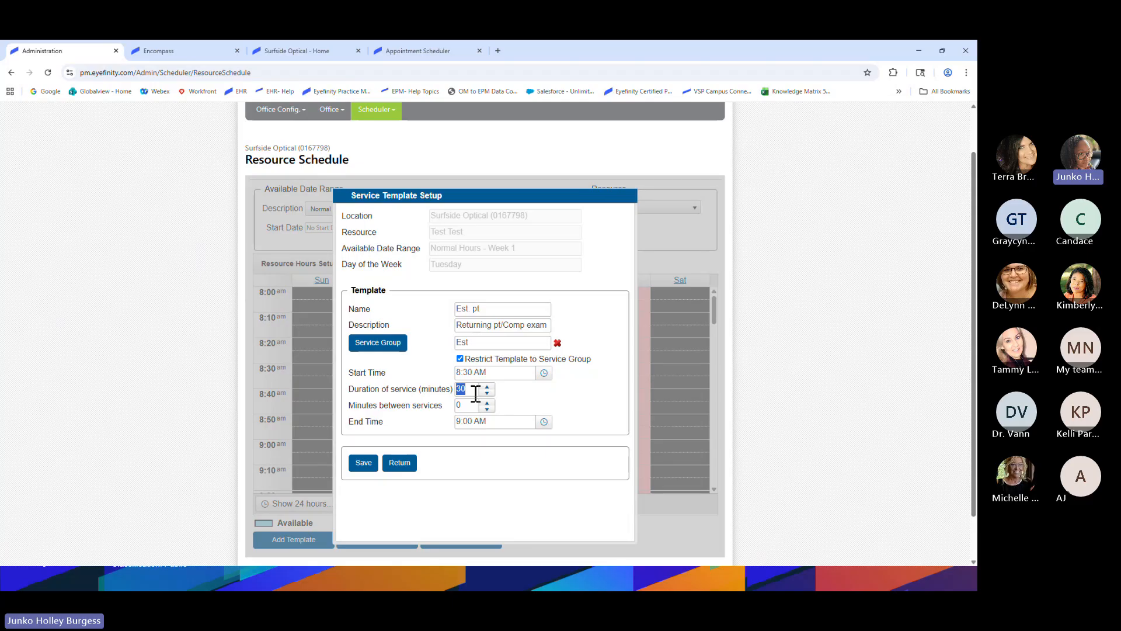
pyautogui.write('20')
pyautogui.scroll(-1, 517, 388)
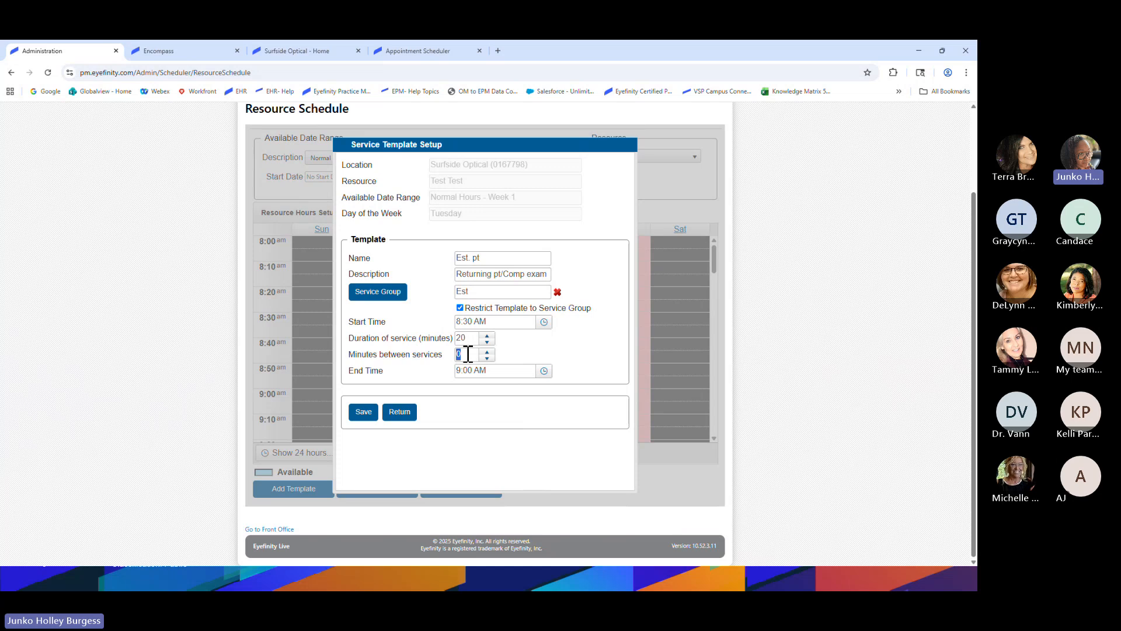
pyautogui.write('30')
pyautogui.click(545, 371)
pyautogui.click(528, 463)
# Save Tuesday's 8:30 Est. pt template, then select the Tuesday 8:00 New pt block
pyautogui.click(364, 413)
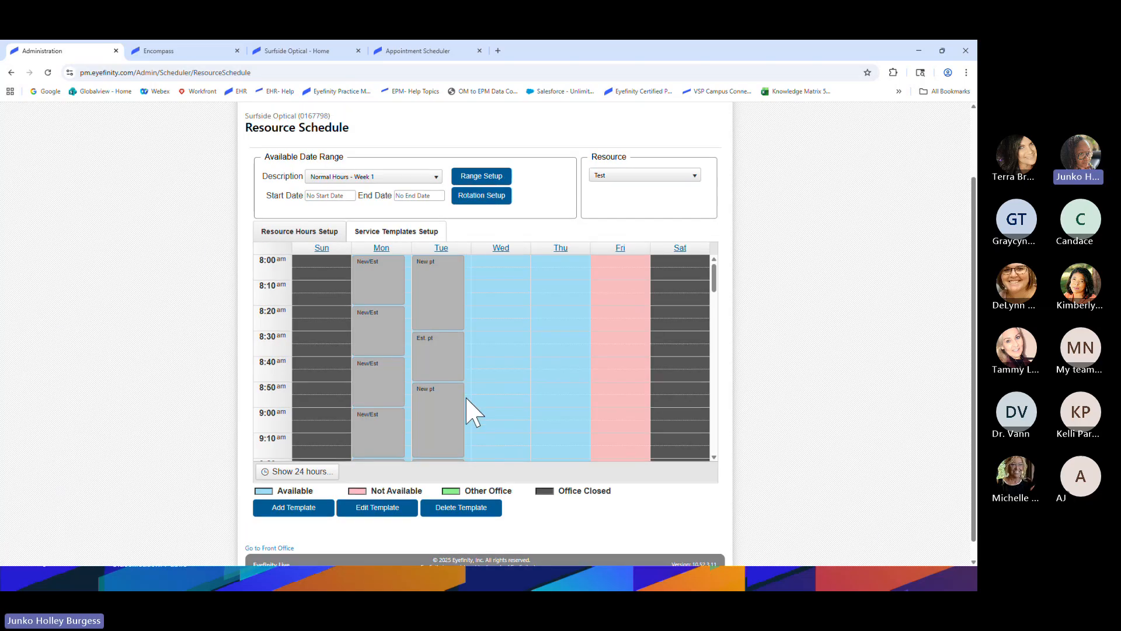
pyautogui.scroll(1, 450, 362)
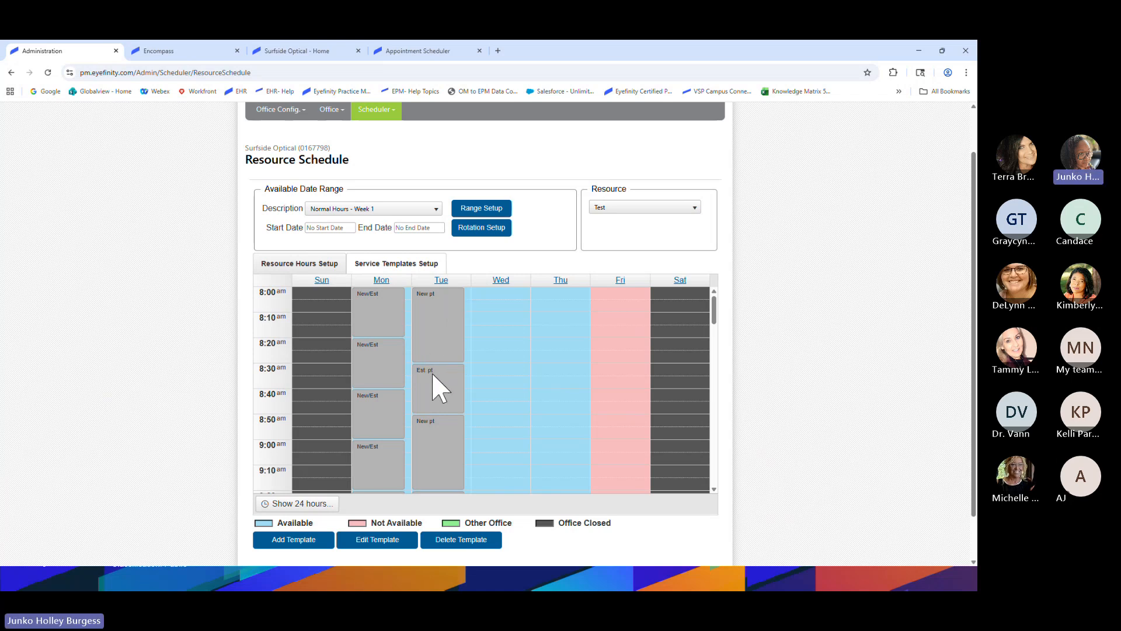
pyautogui.scroll(-4, 431, 437)
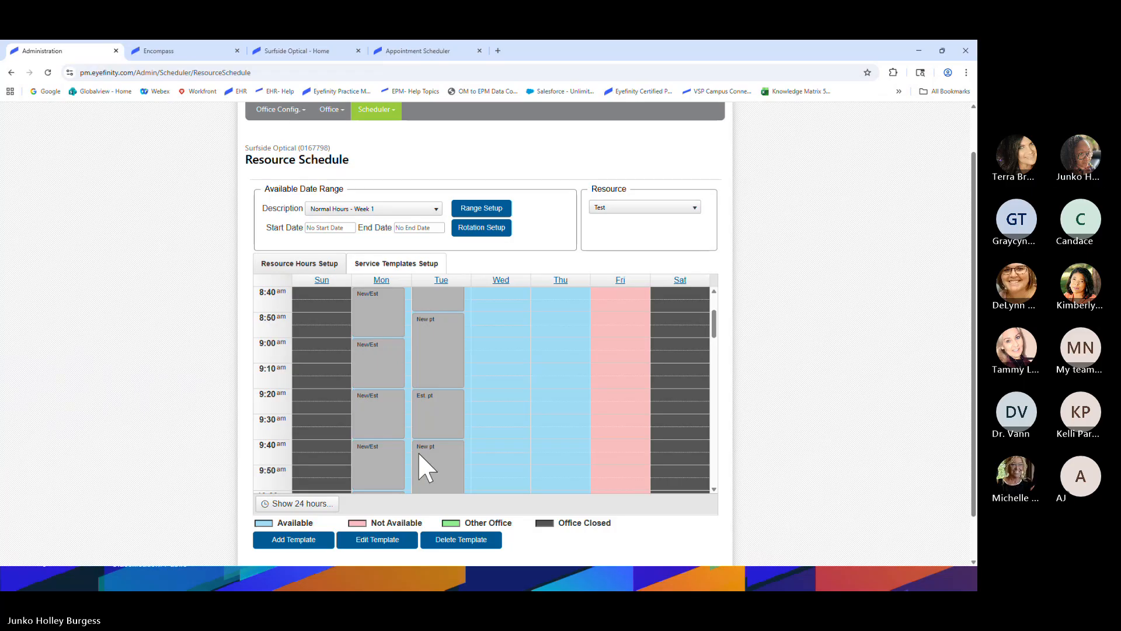
pyautogui.scroll(2, 423, 462)
pyautogui.scroll(1, 425, 467)
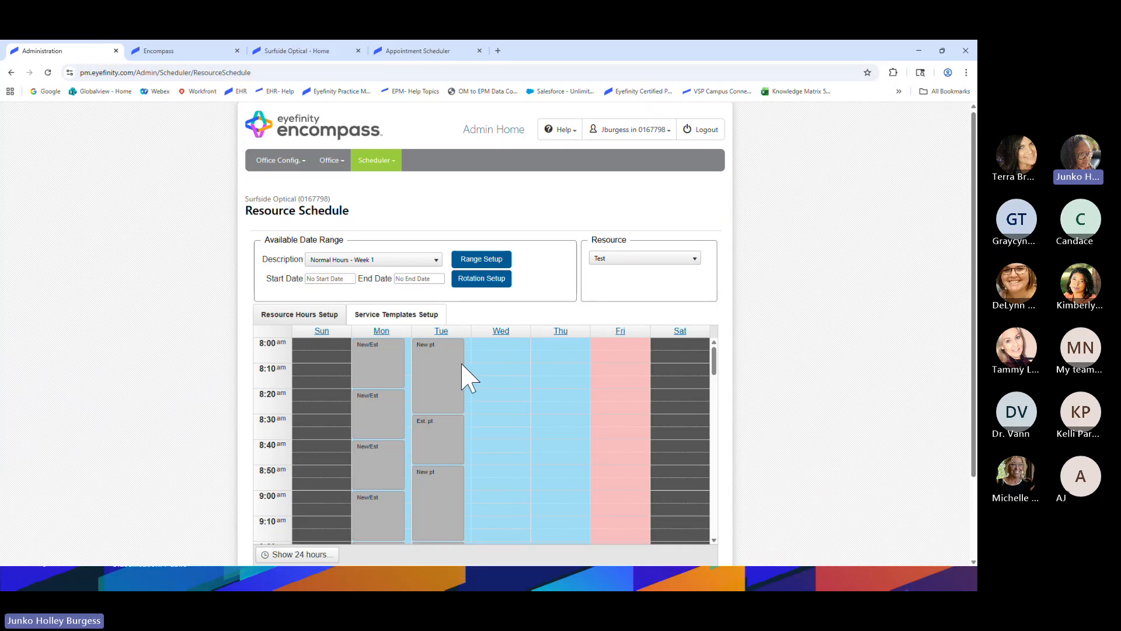
pyautogui.click(444, 361)
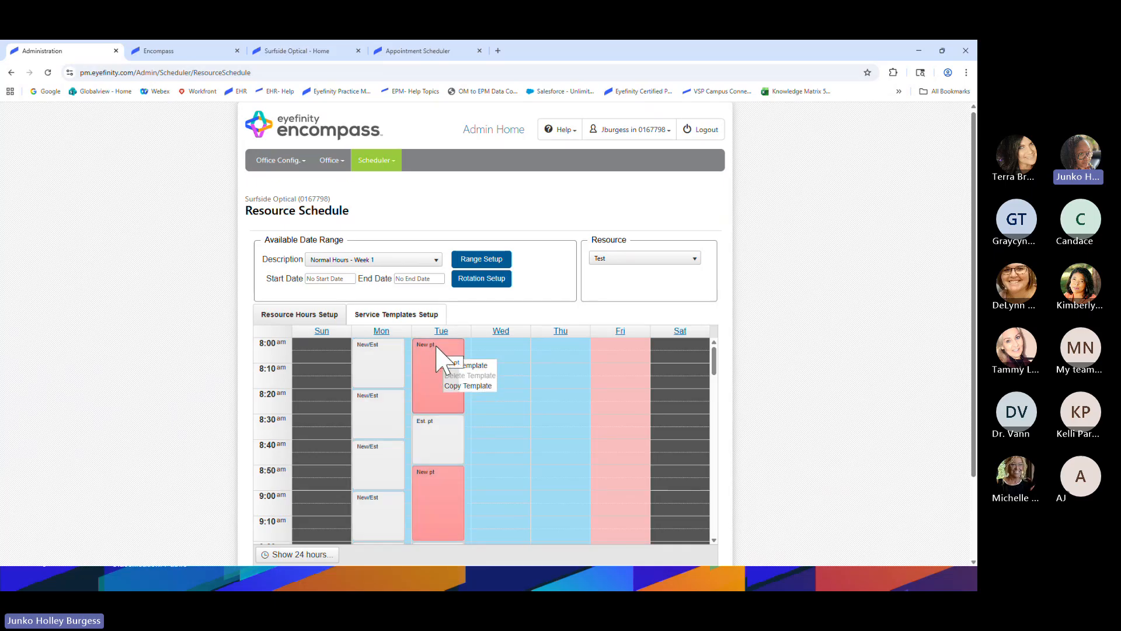
# Copy Tuesday's New pt template into Wednesday 8:00 and save it despite the duplicate-name warning
pyautogui.click(458, 386)
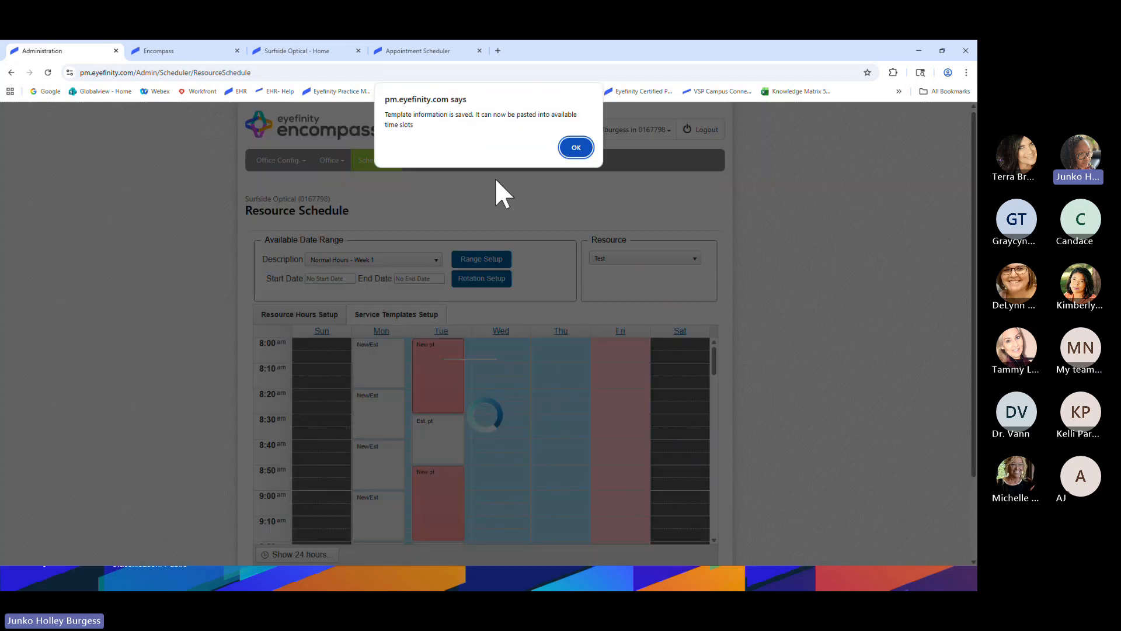
pyautogui.click(576, 148)
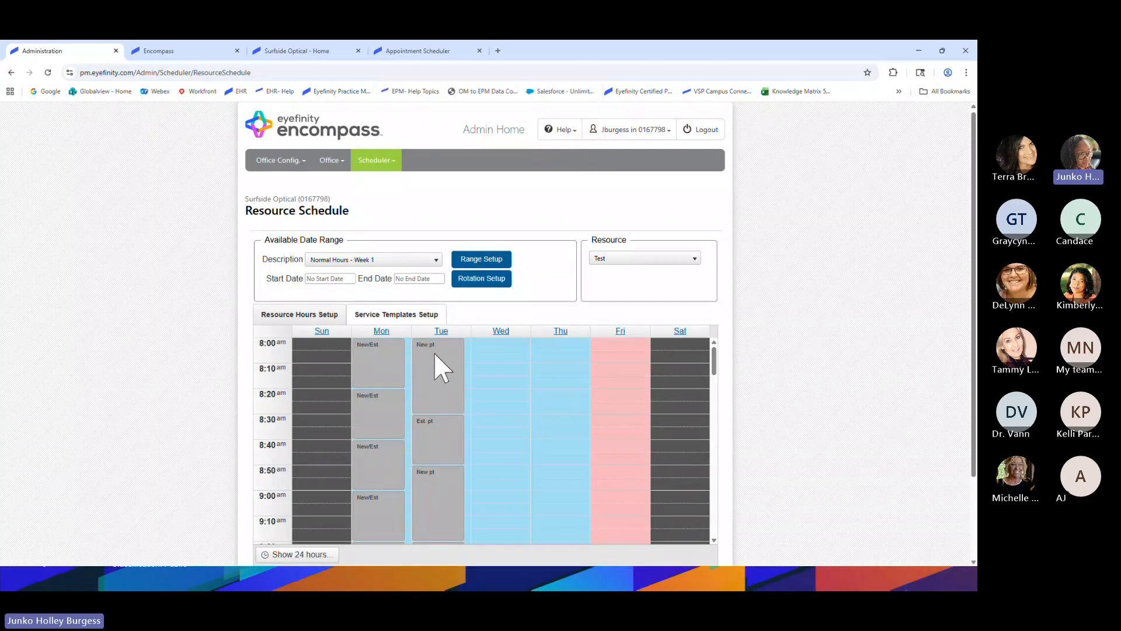
pyautogui.rightClick(499, 345)
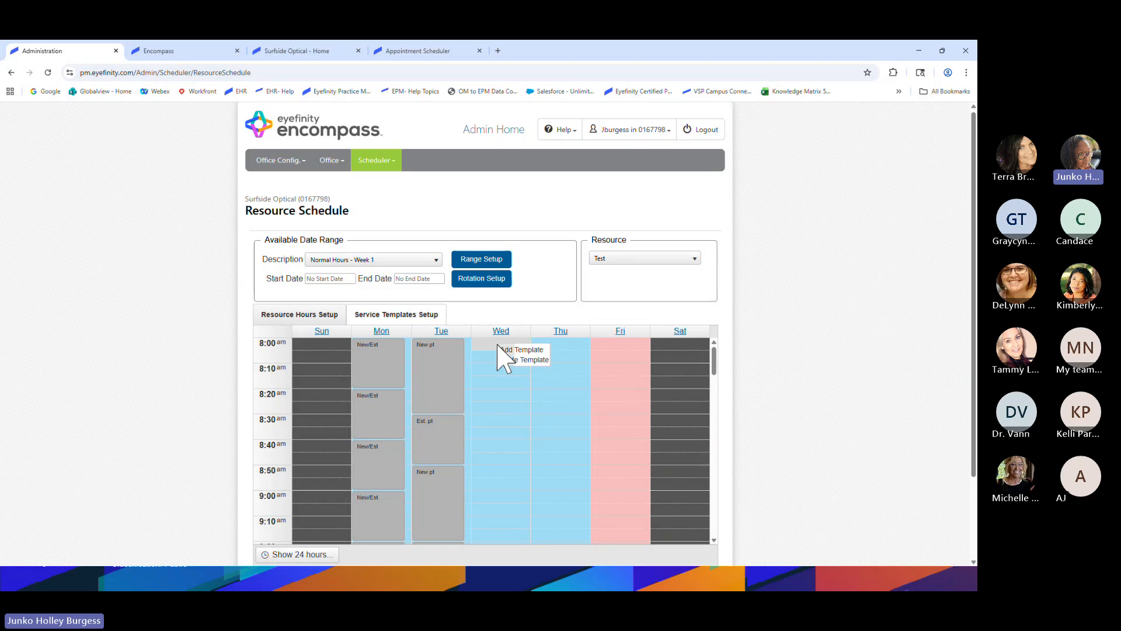
pyautogui.click(510, 360)
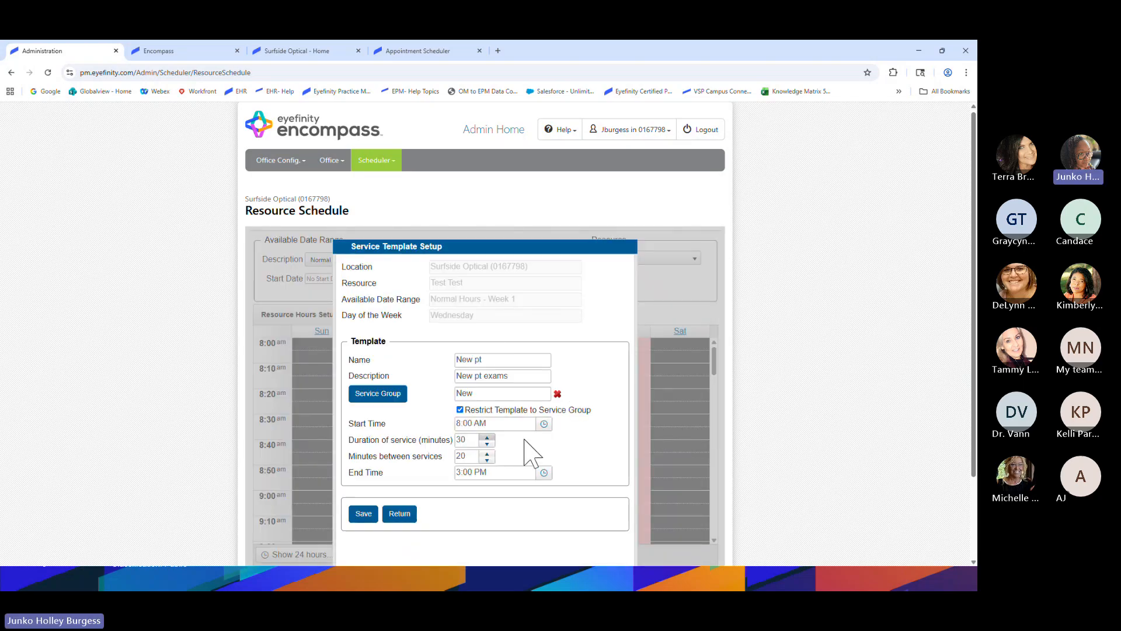
pyautogui.scroll(-2, 438, 467)
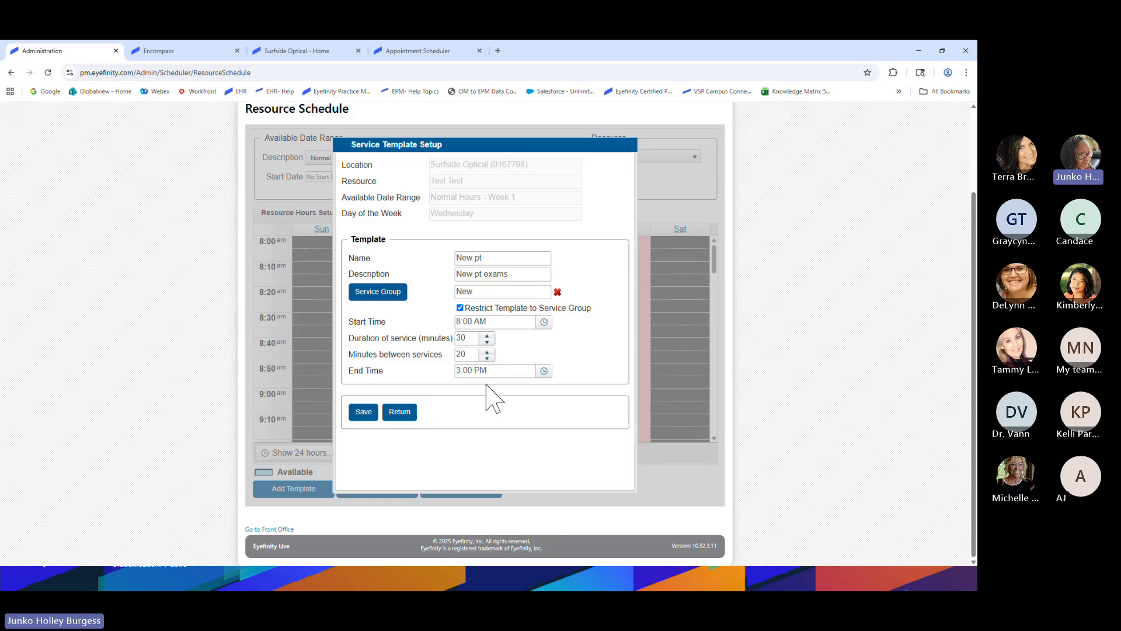
pyautogui.click(364, 412)
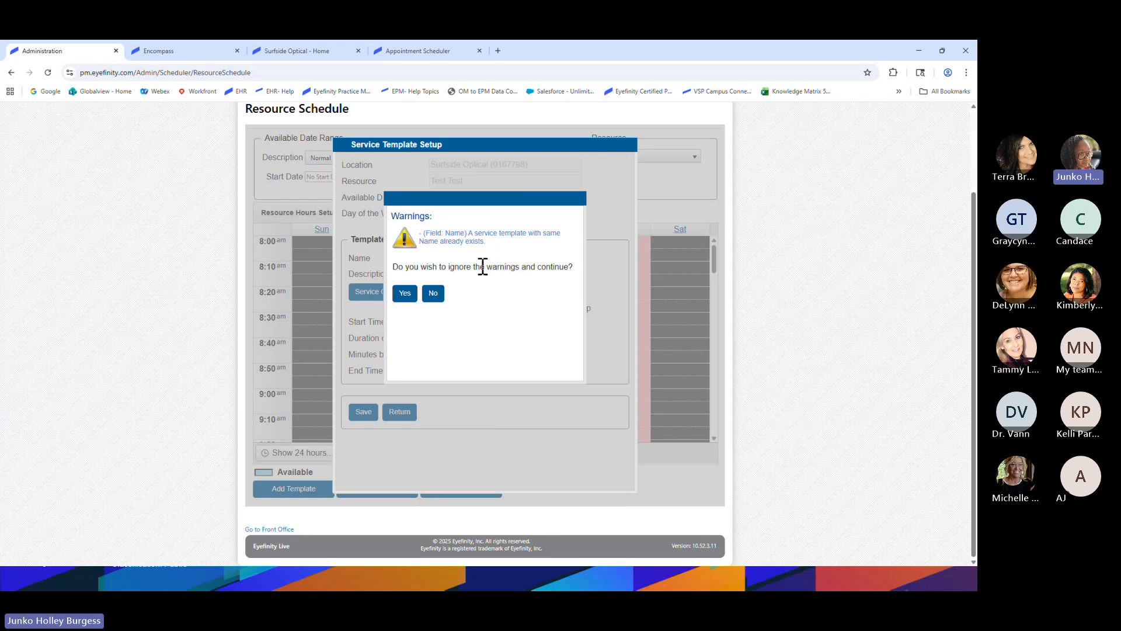
pyautogui.click(404, 294)
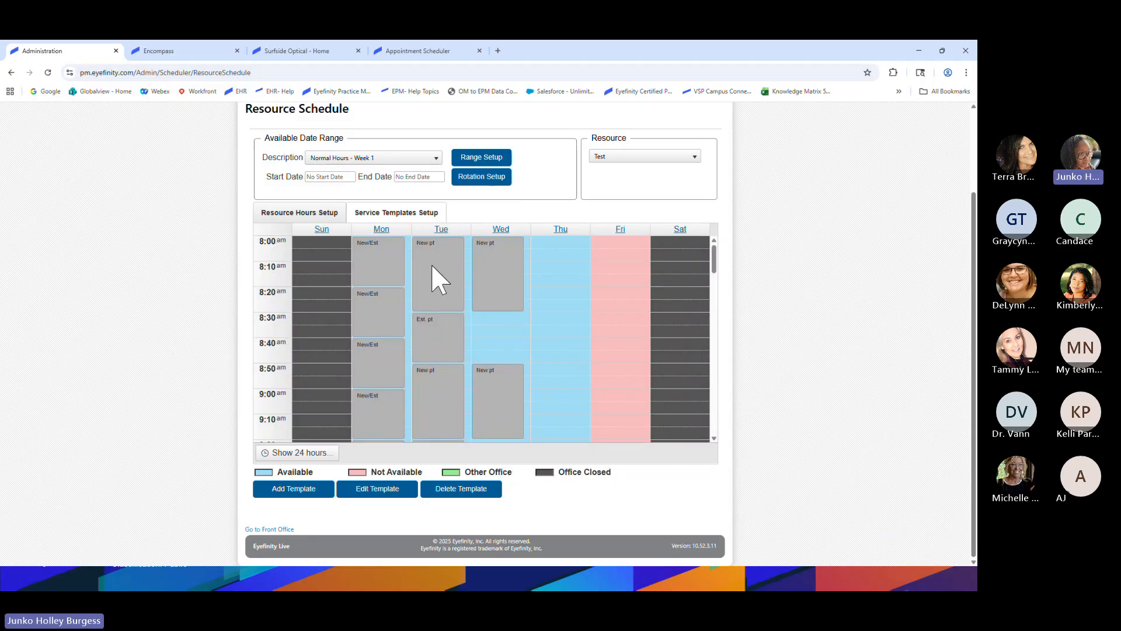
# Paste the New pt template into Thursday 8:00 and save it, accepting the duplicate name
pyautogui.rightClick(560, 247)
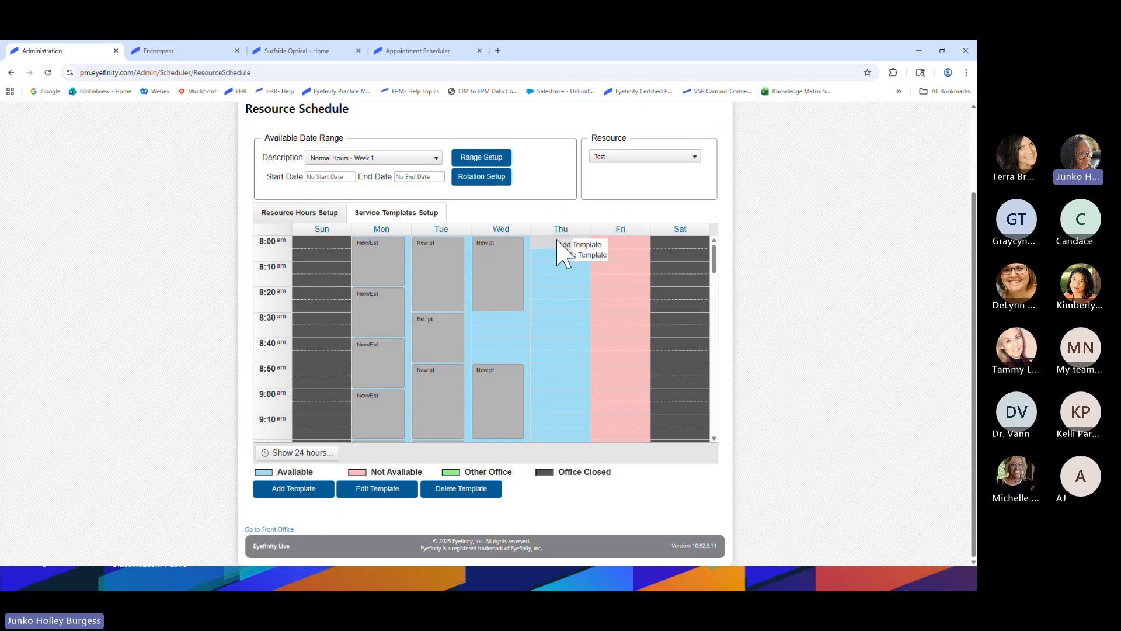
pyautogui.click(572, 267)
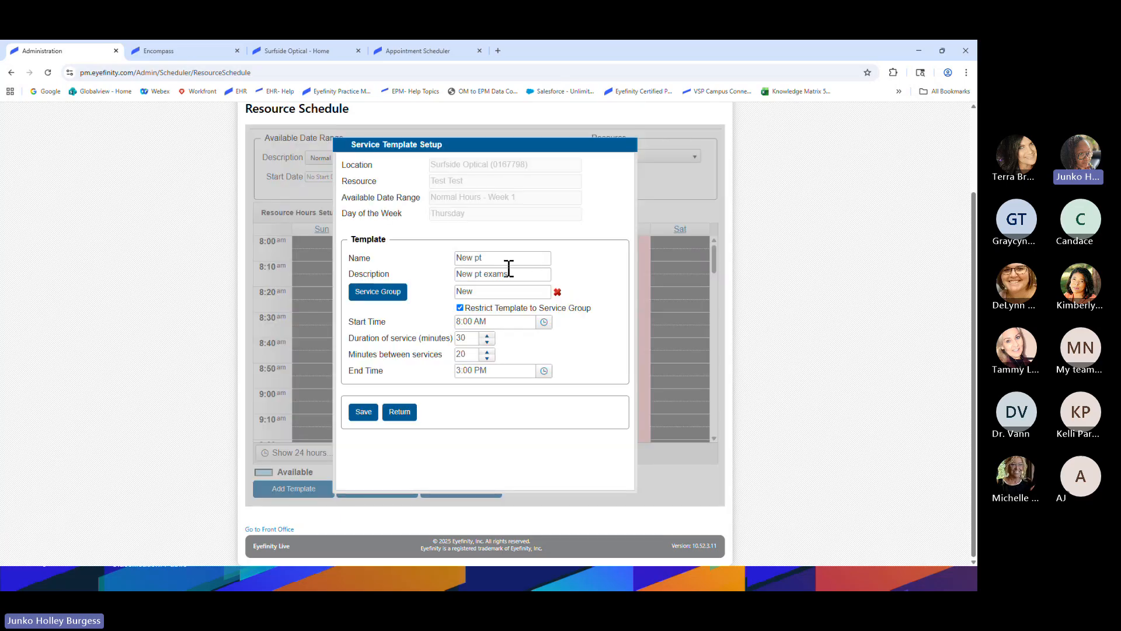
pyautogui.click(363, 414)
pyautogui.click(405, 292)
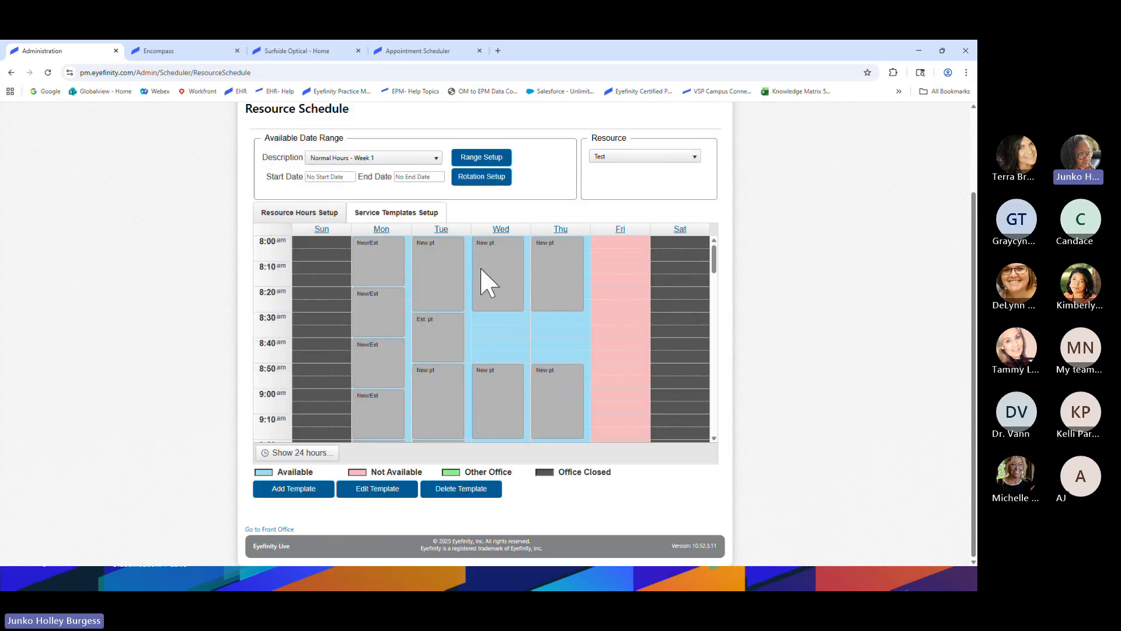
pyautogui.click(445, 333)
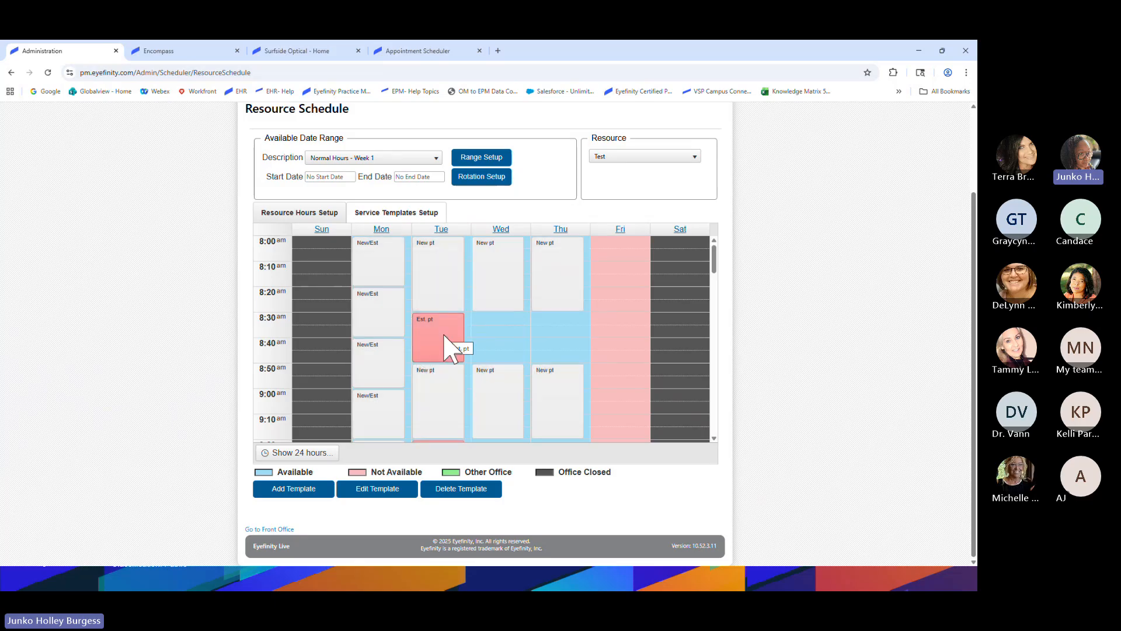
# Copy Tuesday's Est. pt template into Wednesday 8:30 with a 2:40 PM end time and save
pyautogui.rightClick(445, 335)
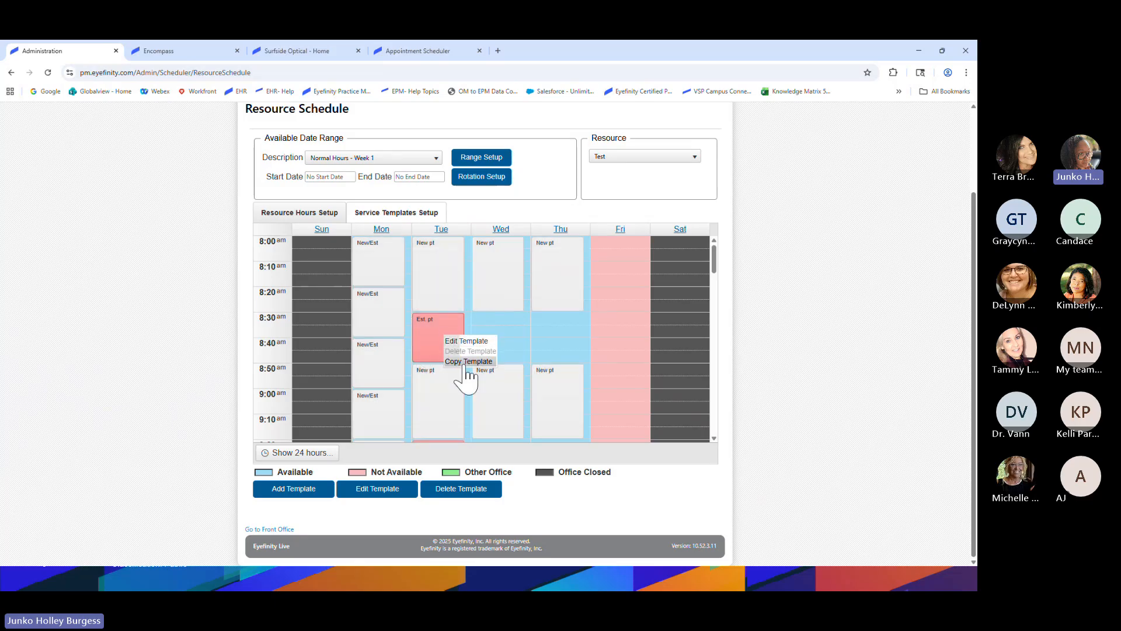
pyautogui.click(464, 361)
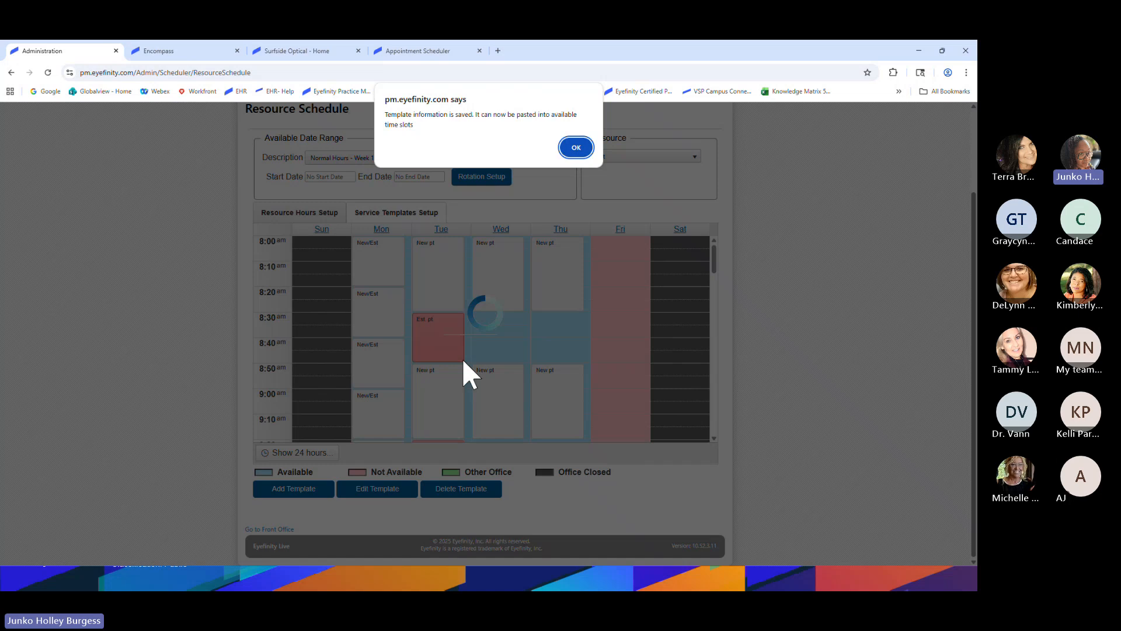
pyautogui.click(576, 148)
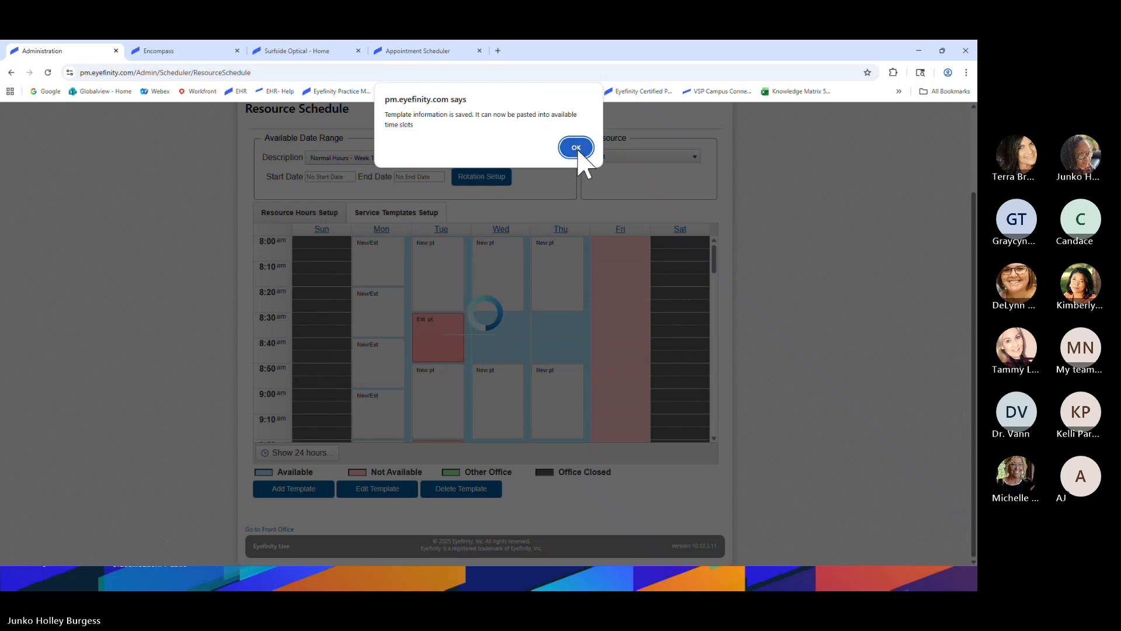
pyautogui.click(577, 149)
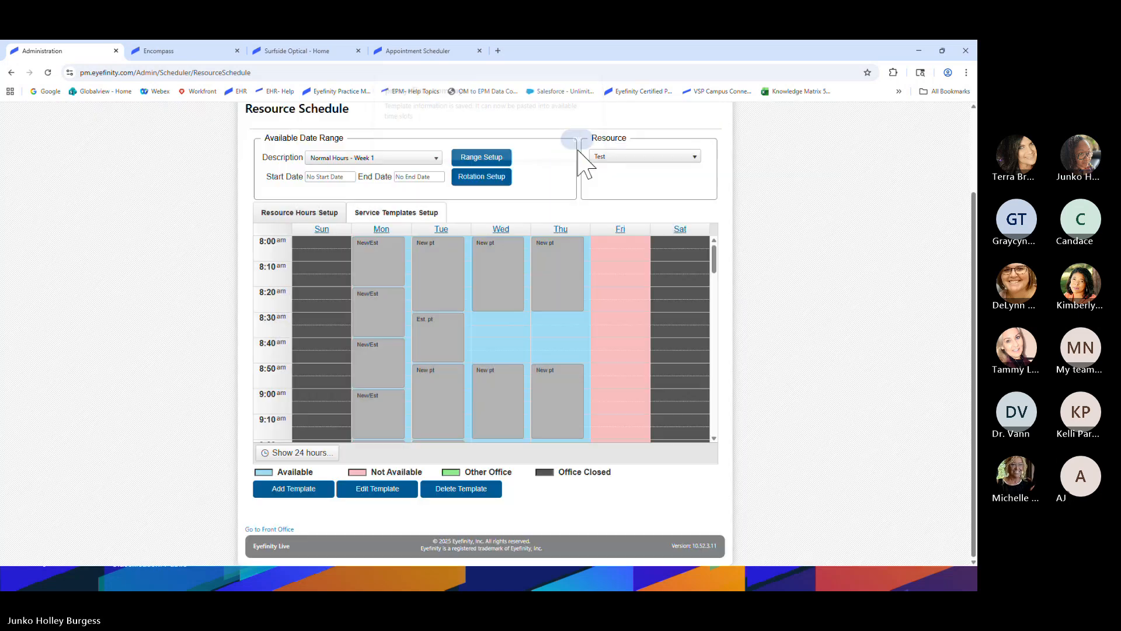
pyautogui.rightClick(491, 316)
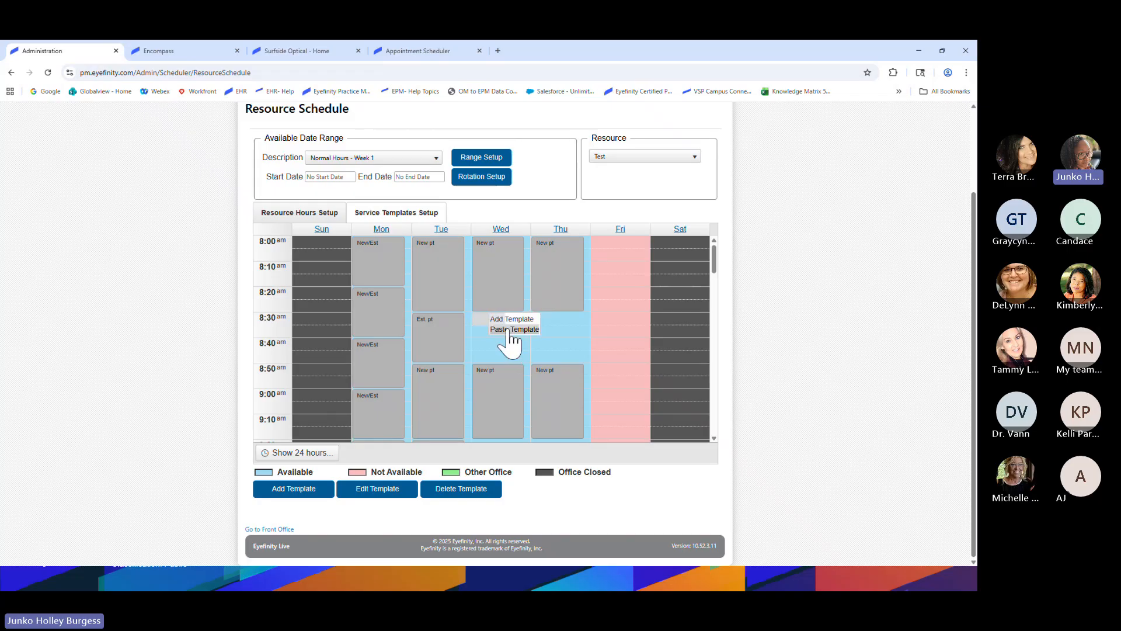
pyautogui.click(507, 330)
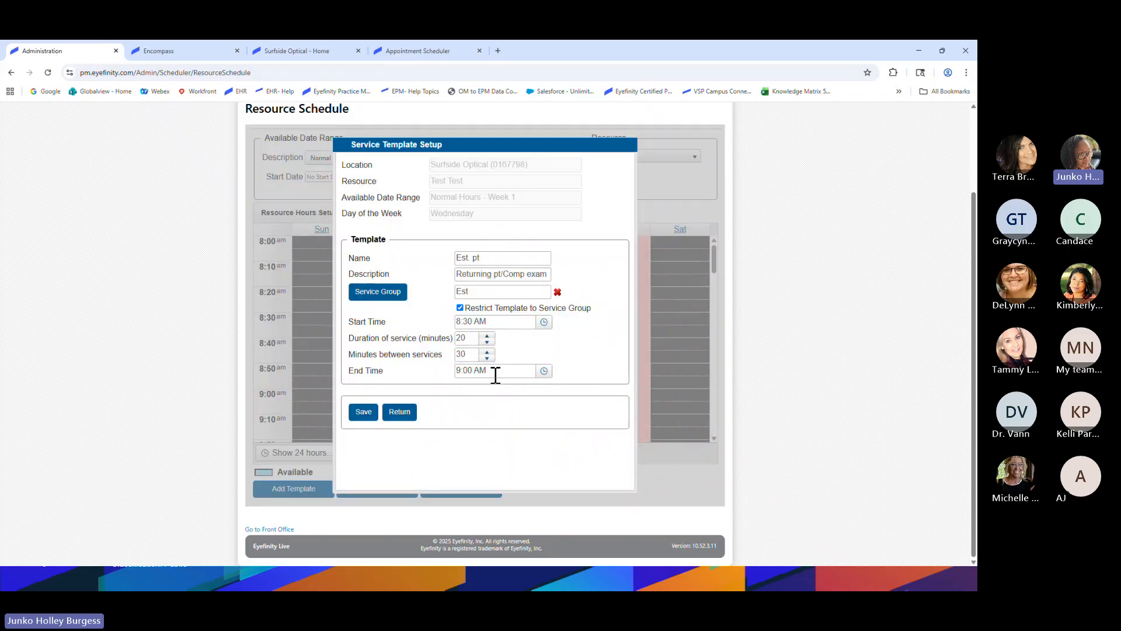
pyautogui.click(544, 371)
pyautogui.click(480, 350)
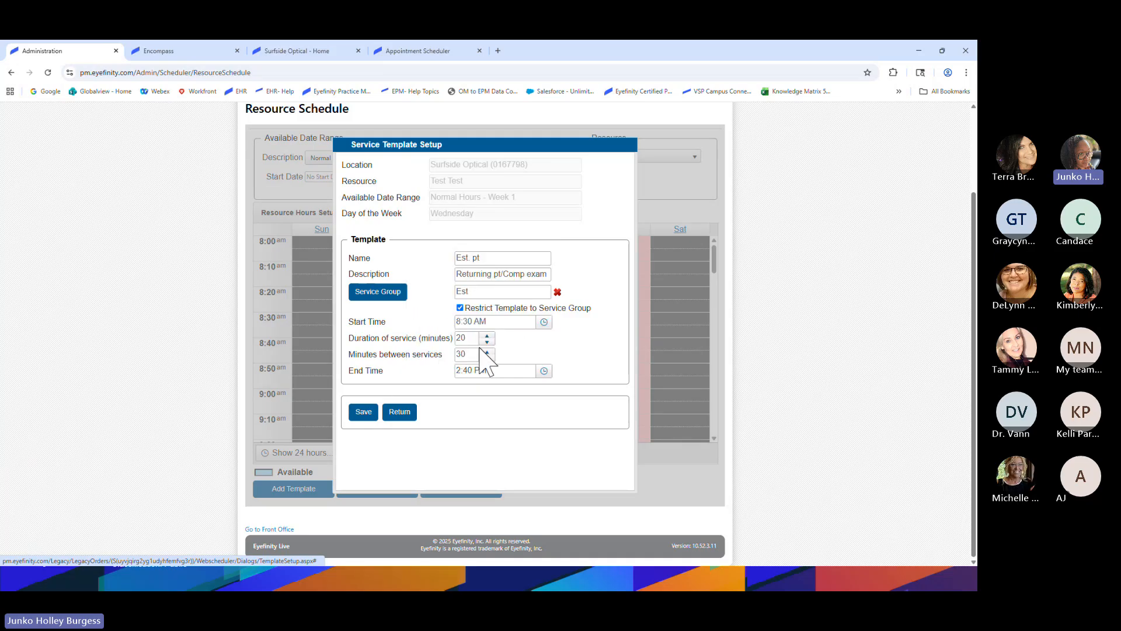
pyautogui.click(364, 412)
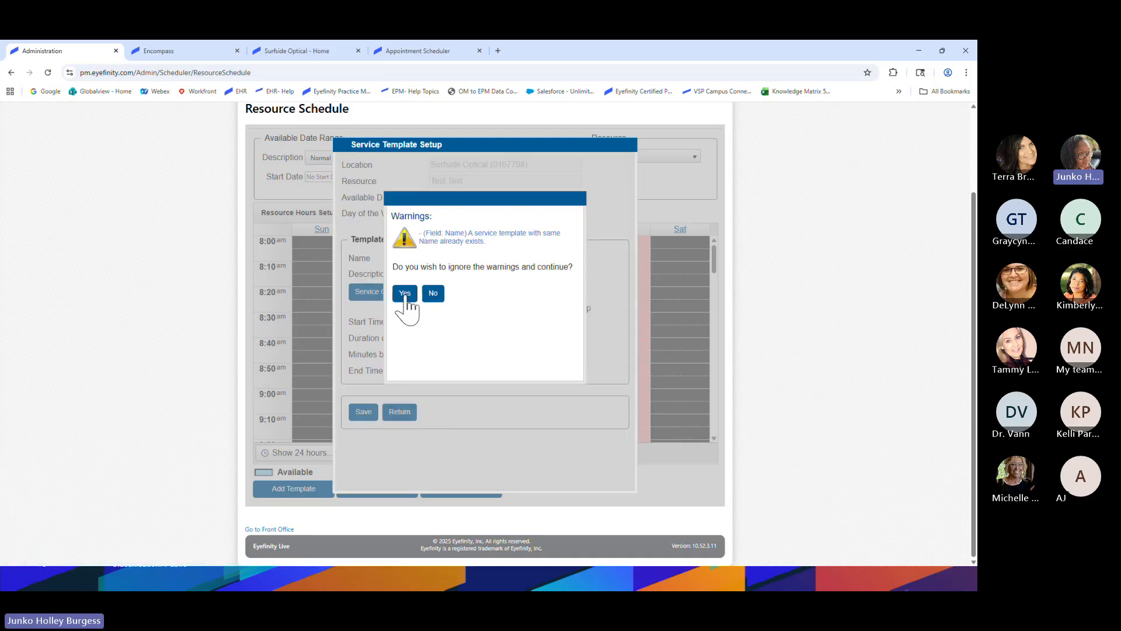
pyautogui.click(404, 293)
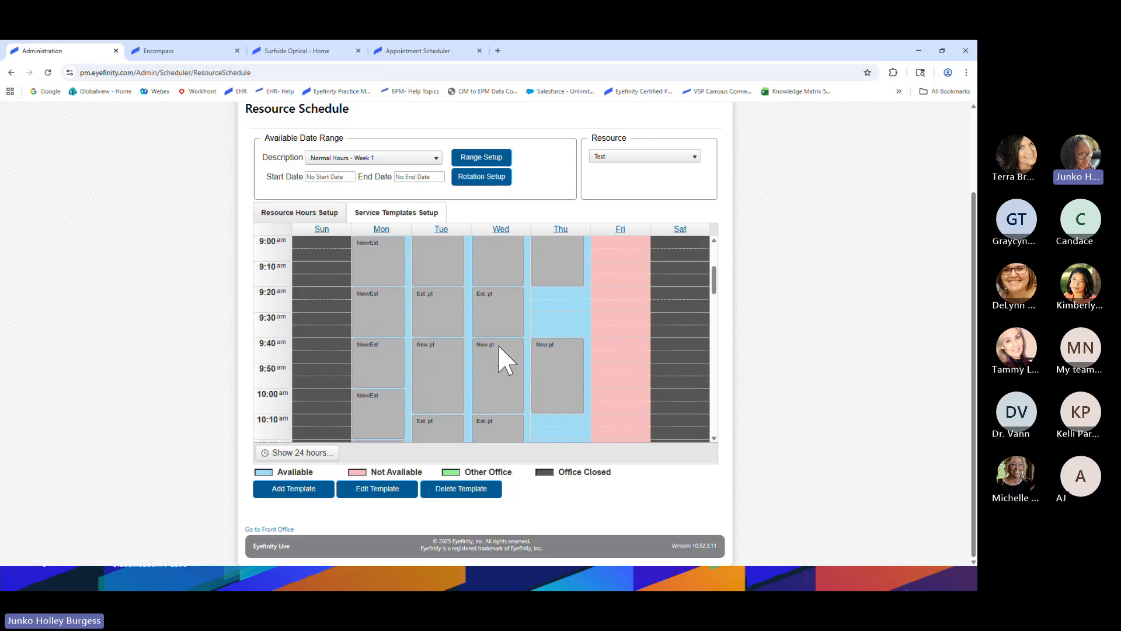
# Paste the Est. pt template into Thursday 8:30, ending 2:40 PM, and save it
pyautogui.scroll(3, 502, 351)
pyautogui.rightClick(562, 320)
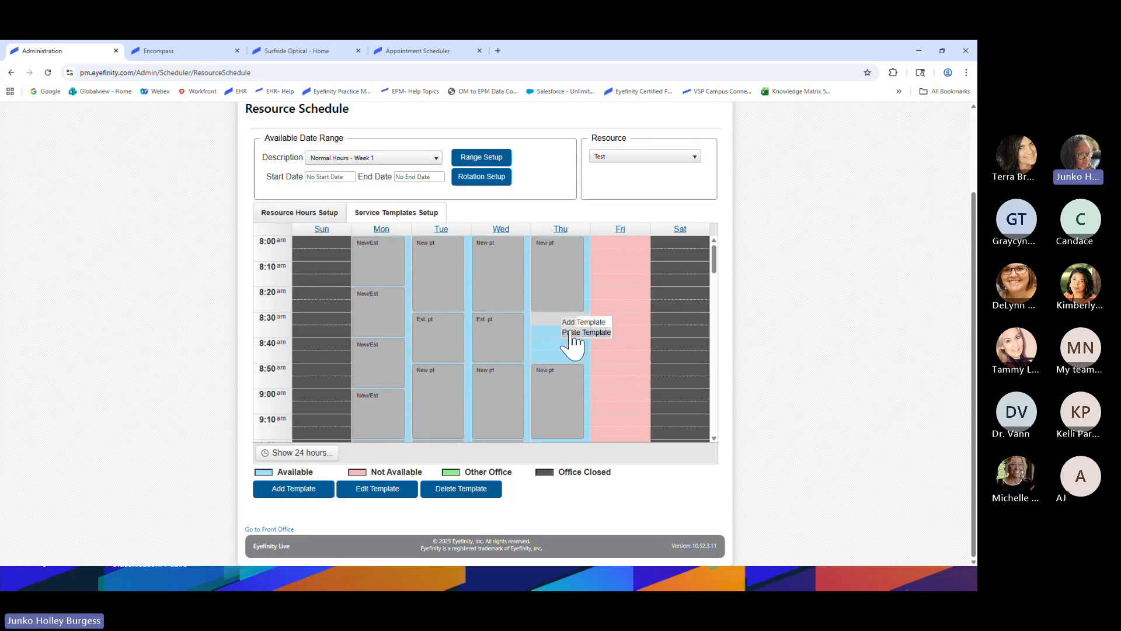
pyautogui.click(572, 332)
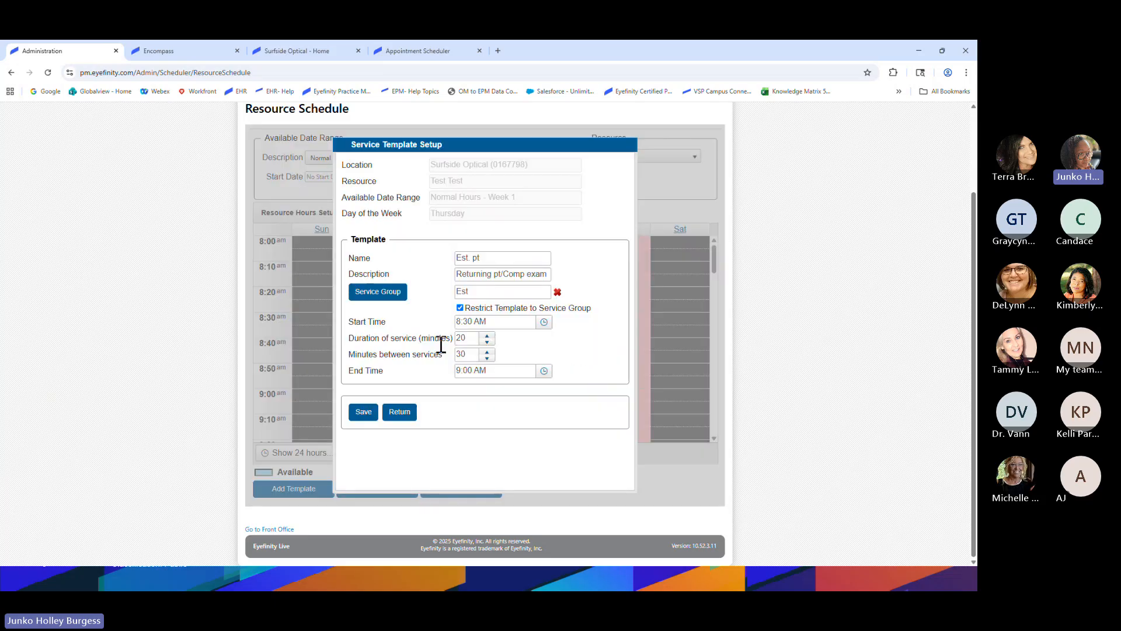
pyautogui.click(543, 372)
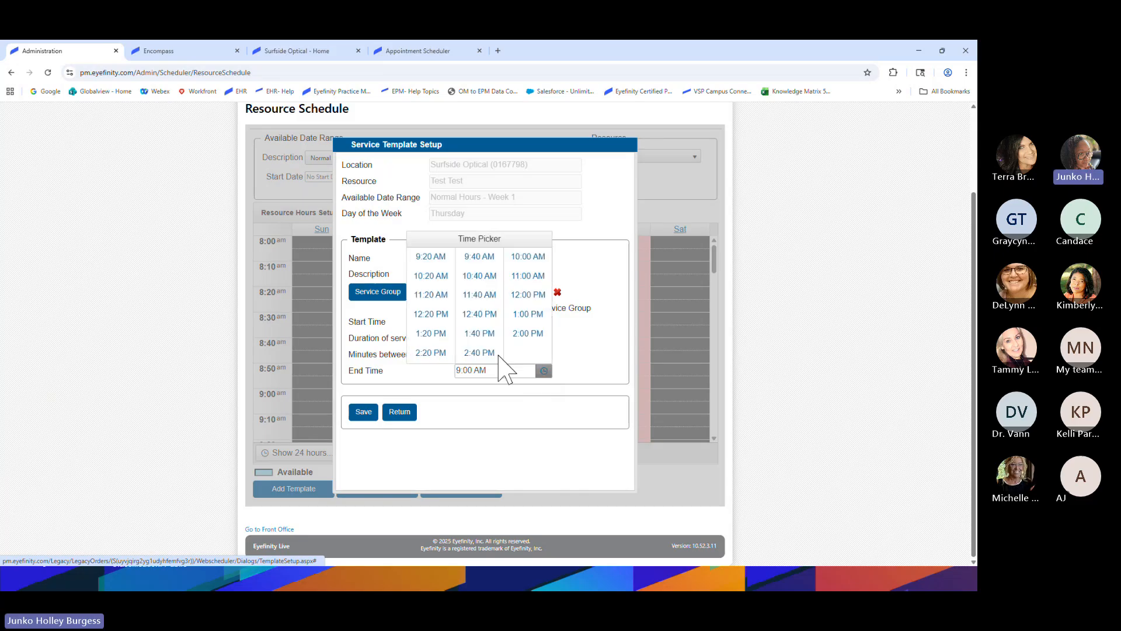
pyautogui.click(479, 352)
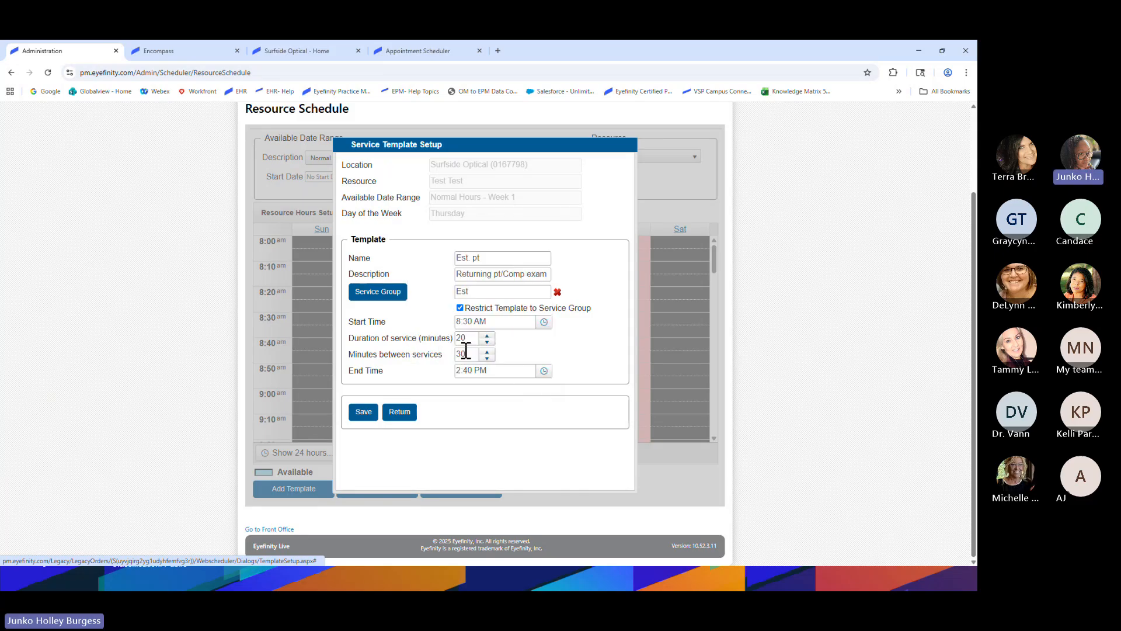
pyautogui.click(363, 412)
pyautogui.click(404, 294)
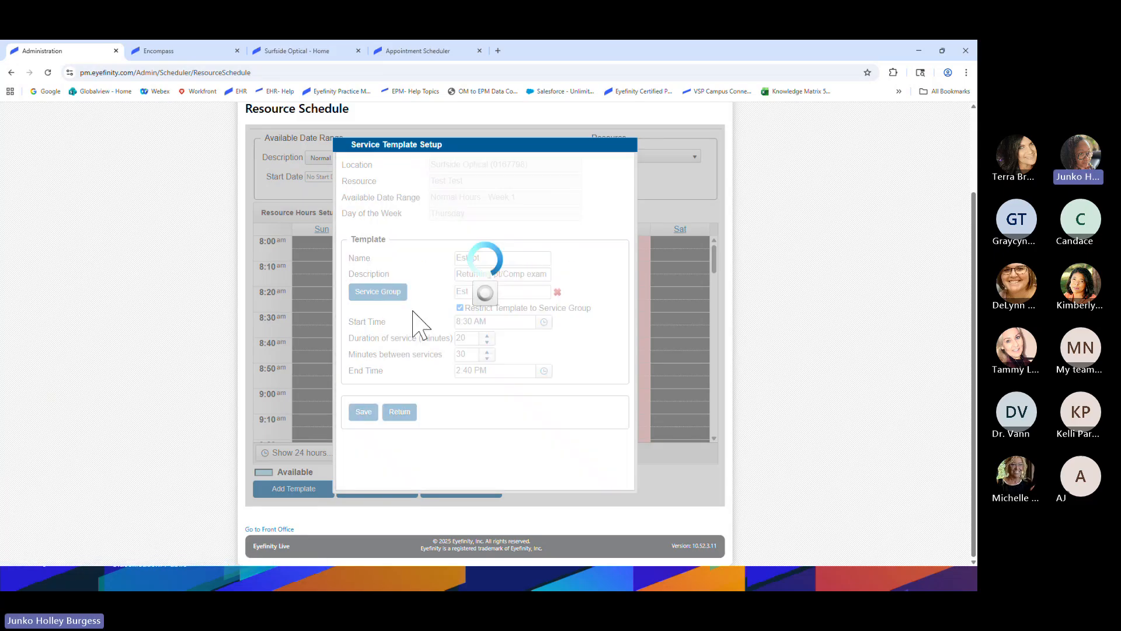
pyautogui.scroll(1, 497, 390)
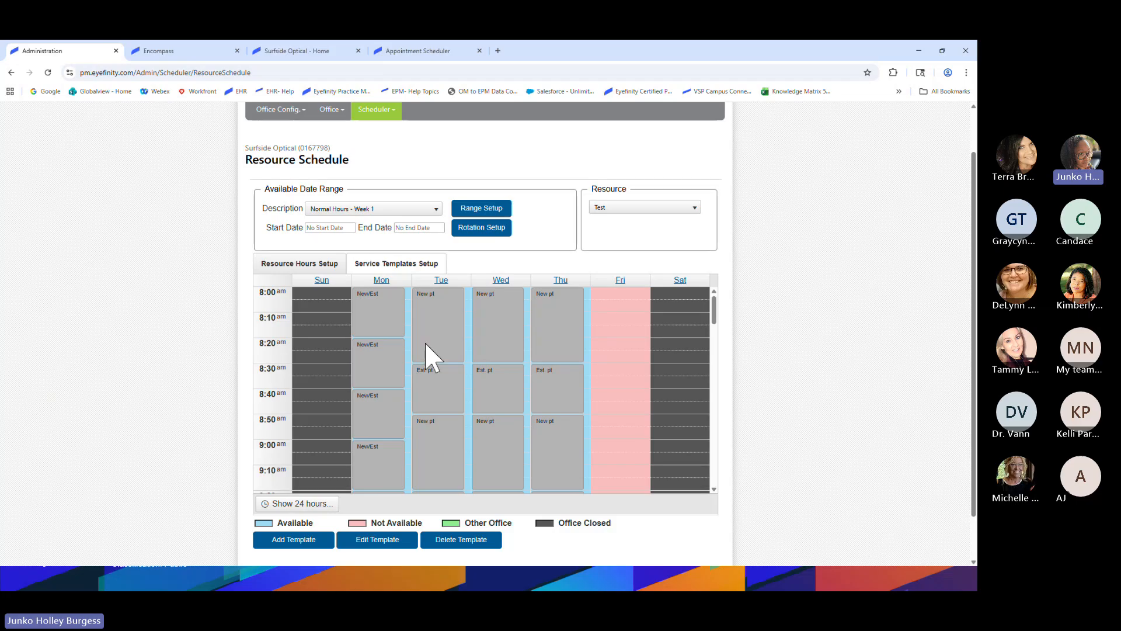
# Open the Available Date Range Description list showing Normal Hours - Week 1, Week 2 and Holiday Hours
pyautogui.scroll(-1, 433, 344)
pyautogui.scroll(-2, 441, 326)
pyautogui.scroll(3, 444, 364)
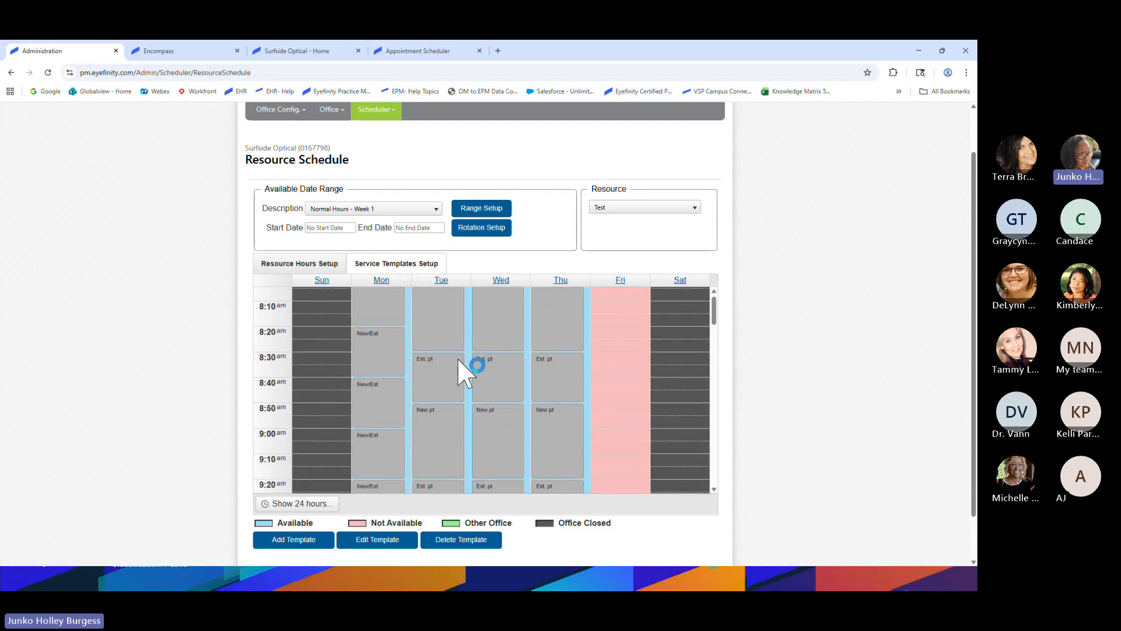
pyautogui.scroll(1, 545, 393)
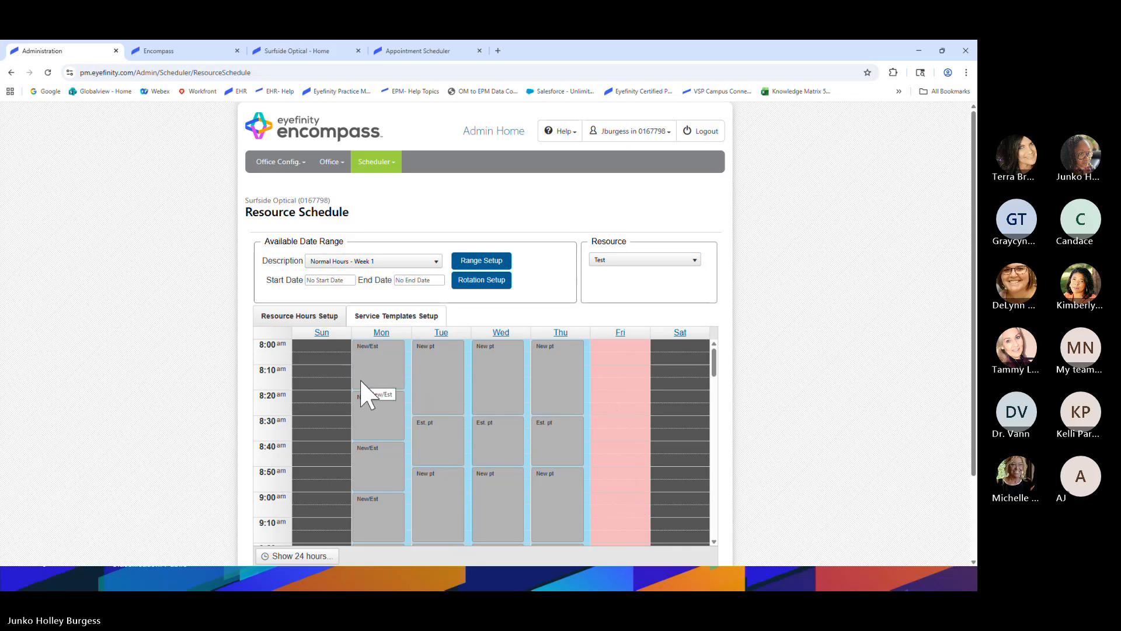
pyautogui.click(376, 261)
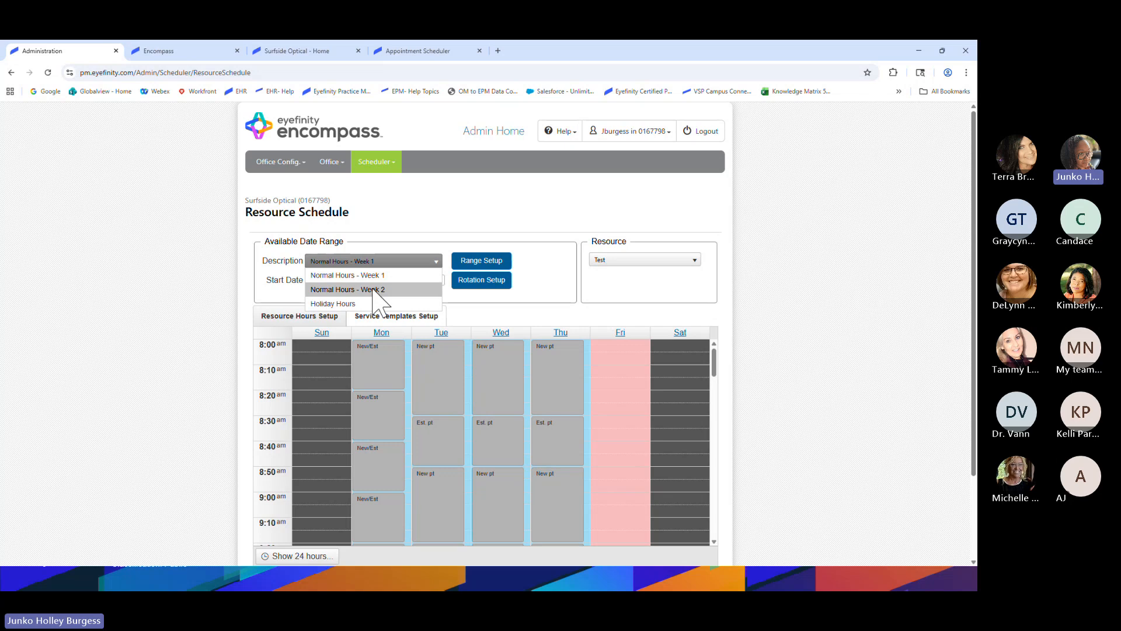
# Switch to Normal Hours - Week 2 and add a new Monday service template
pyautogui.click(374, 290)
pyautogui.scroll(-1, 402, 290)
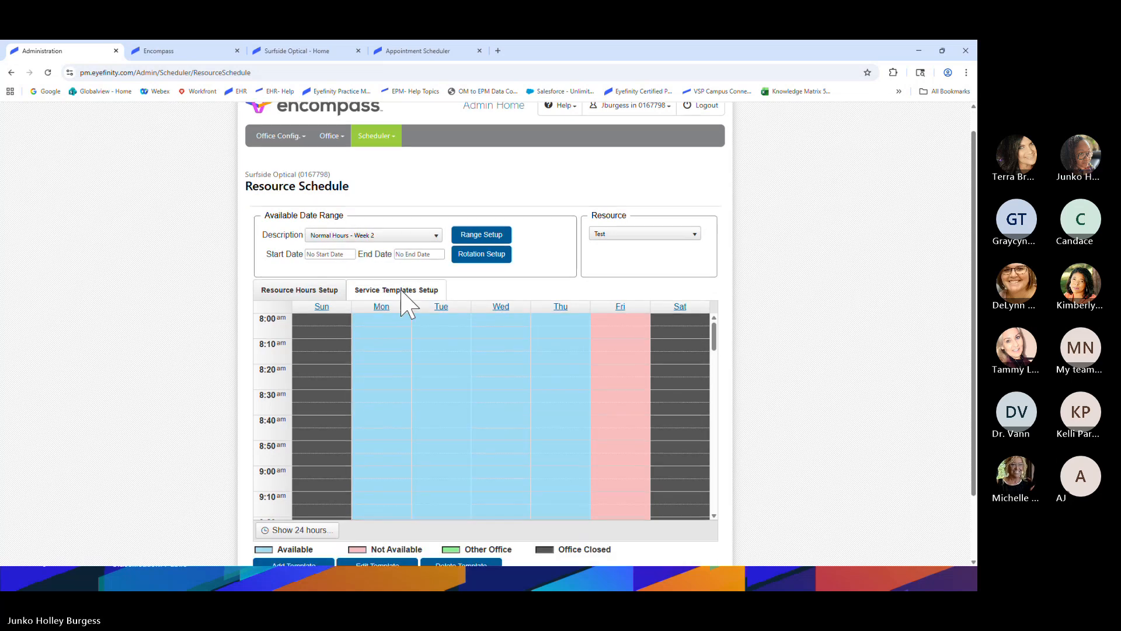
pyautogui.scroll(-2, 412, 307)
pyautogui.scroll(2, 425, 344)
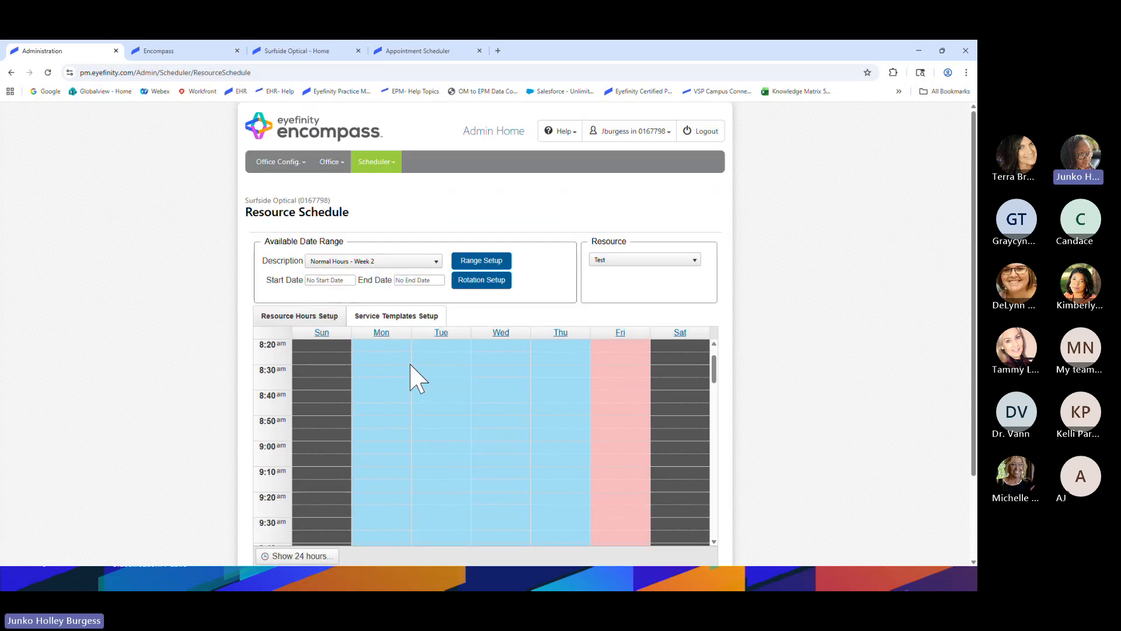
pyautogui.scroll(-2, 170, 351)
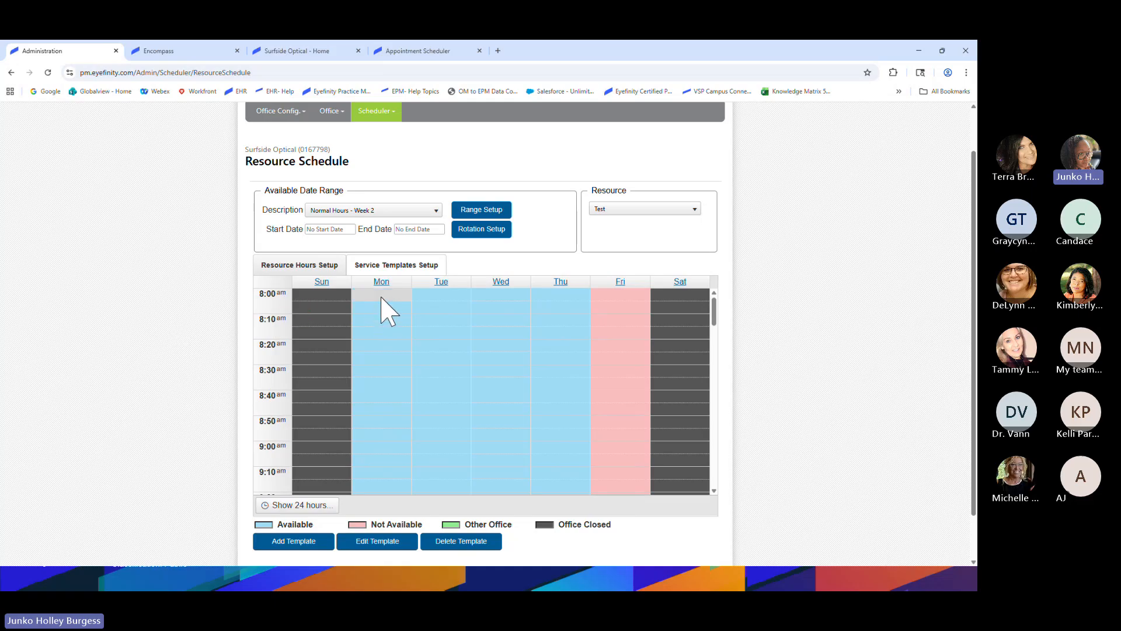
pyautogui.click(299, 545)
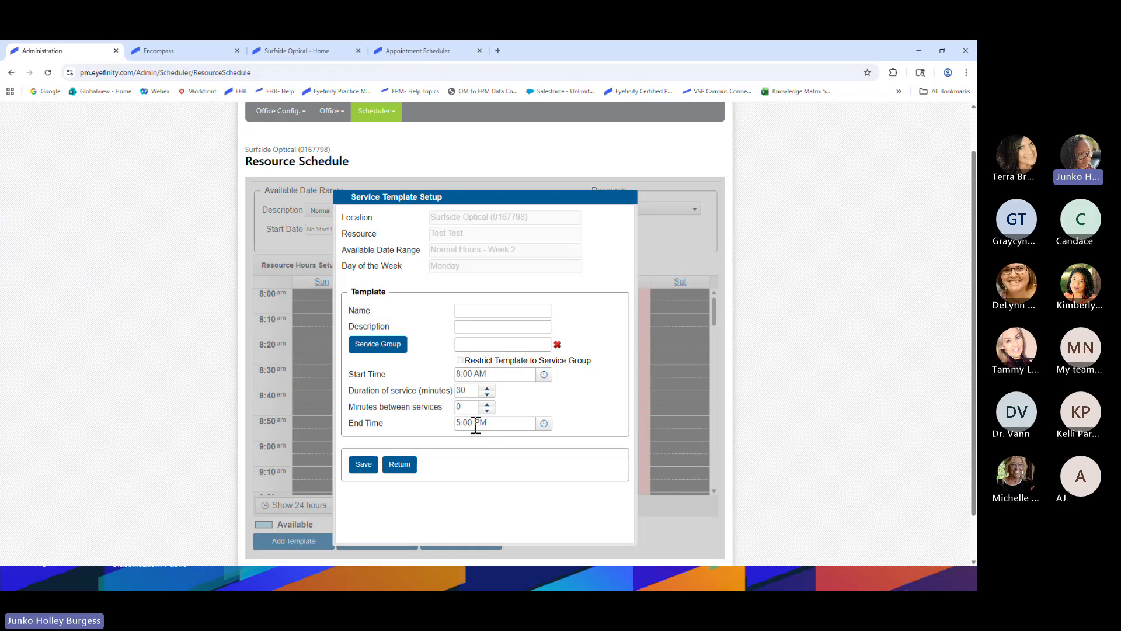
# Name the new template Medical with description 'Medical ER only' and bring up the Service Group list
pyautogui.click(497, 313)
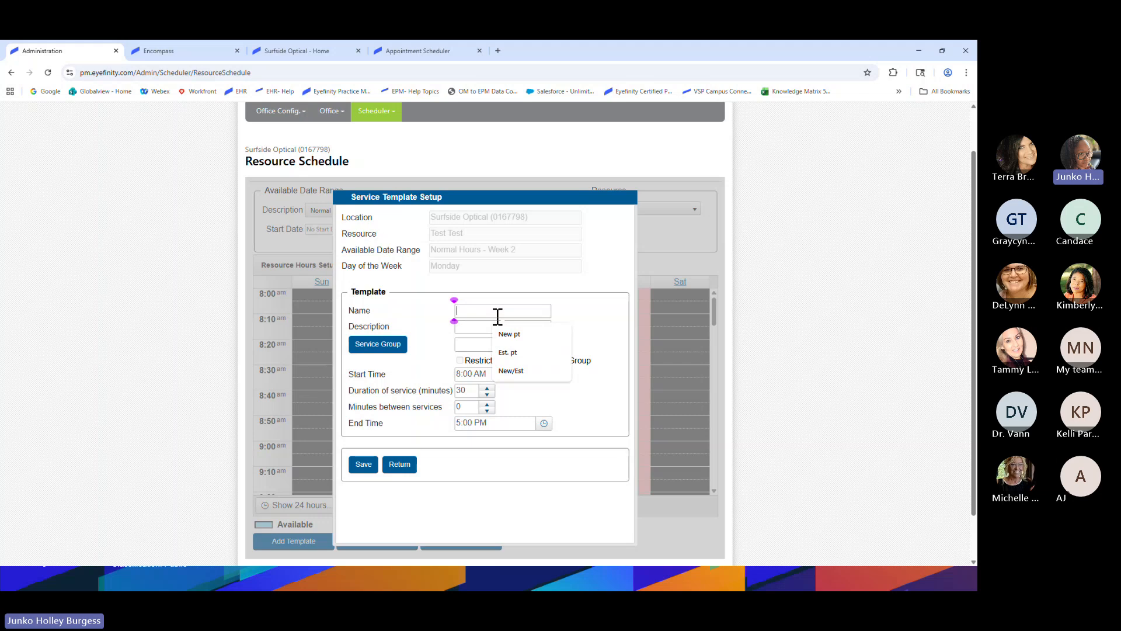
pyautogui.write('Medical')
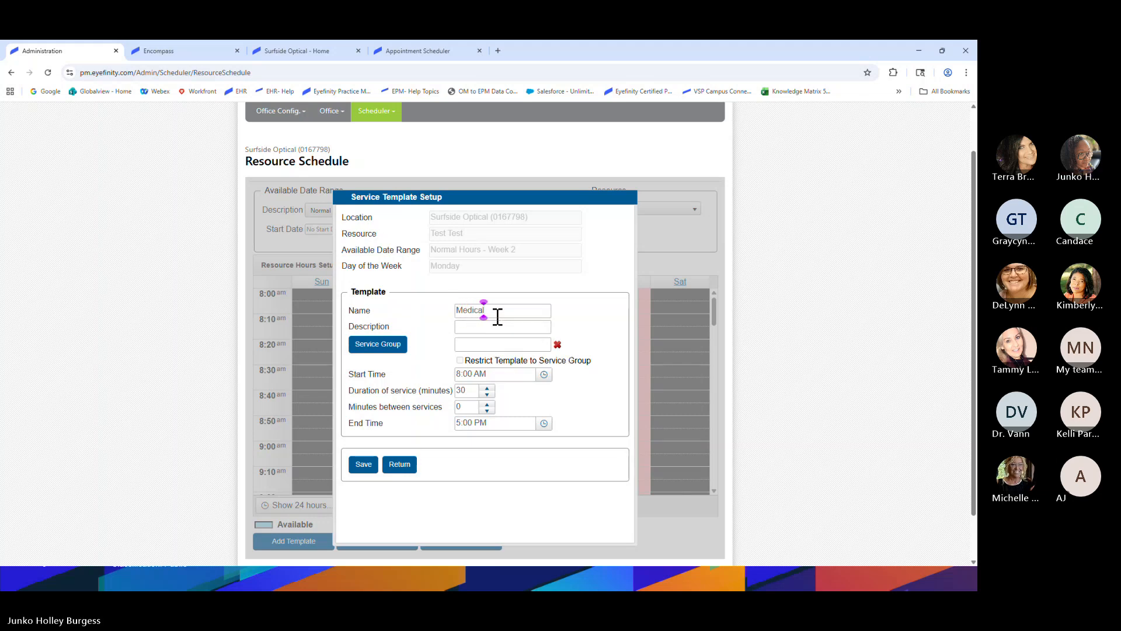
pyautogui.click(497, 328)
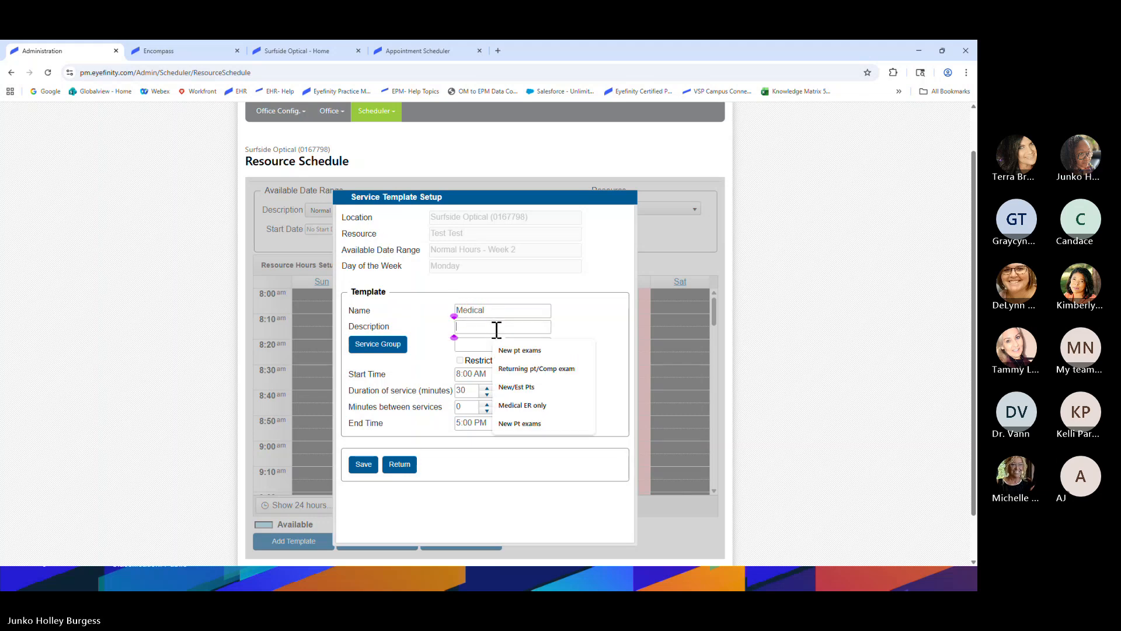
pyautogui.write('Medical ER only')
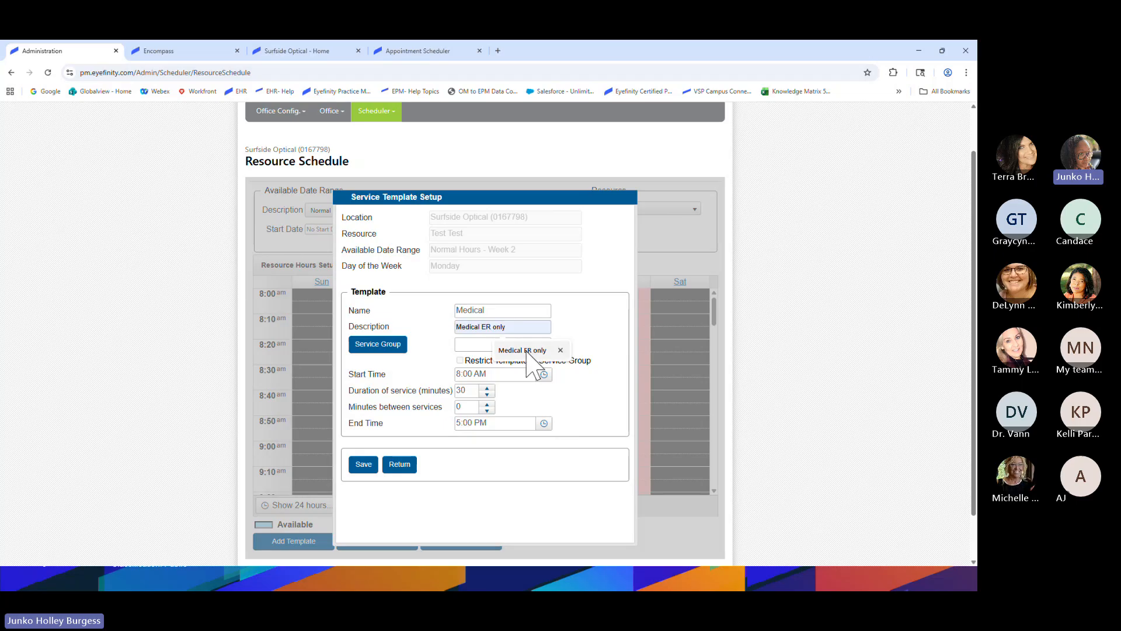
pyautogui.click(511, 350)
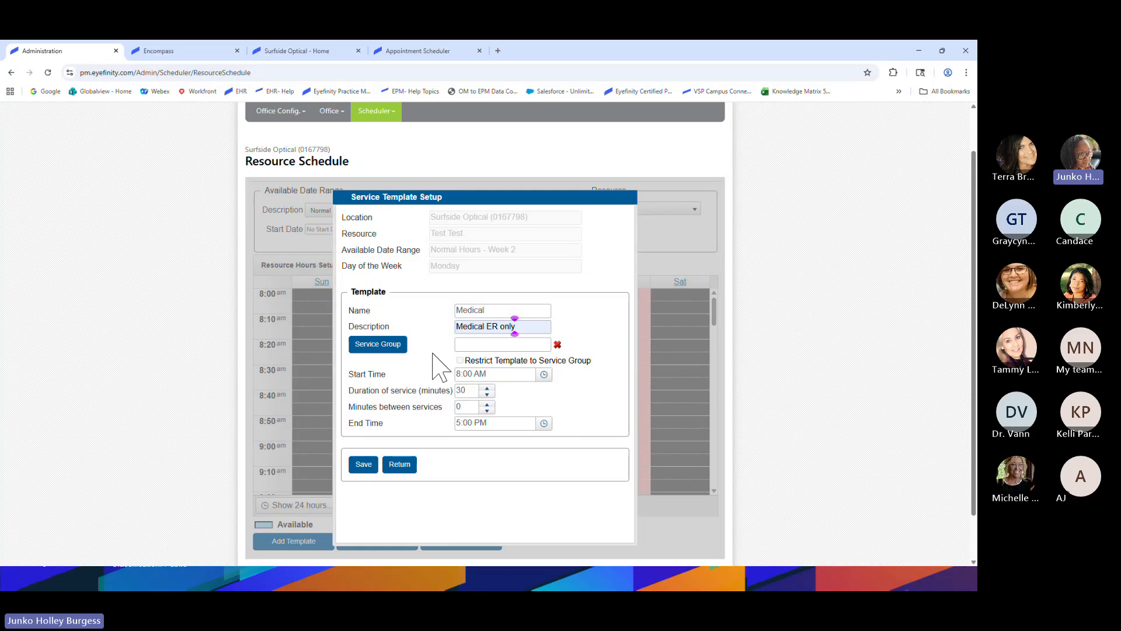
pyautogui.click(396, 350)
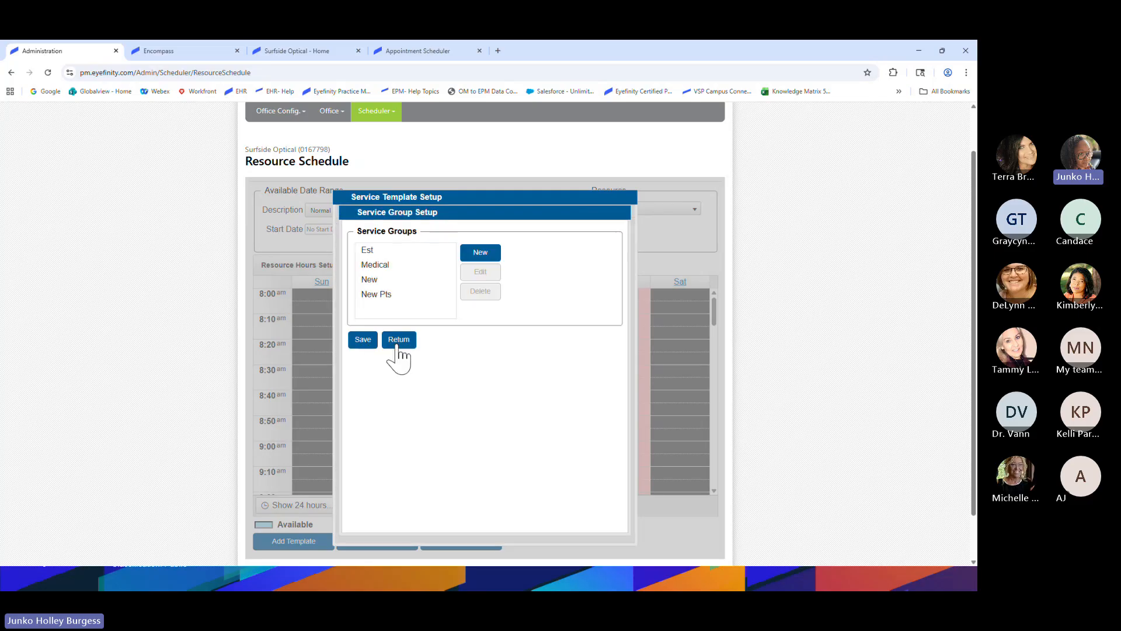
# Delete the old Medical service group, create a new one named Medical, and assign it to the template
pyautogui.click(408, 267)
pyautogui.click(479, 291)
pyautogui.click(482, 253)
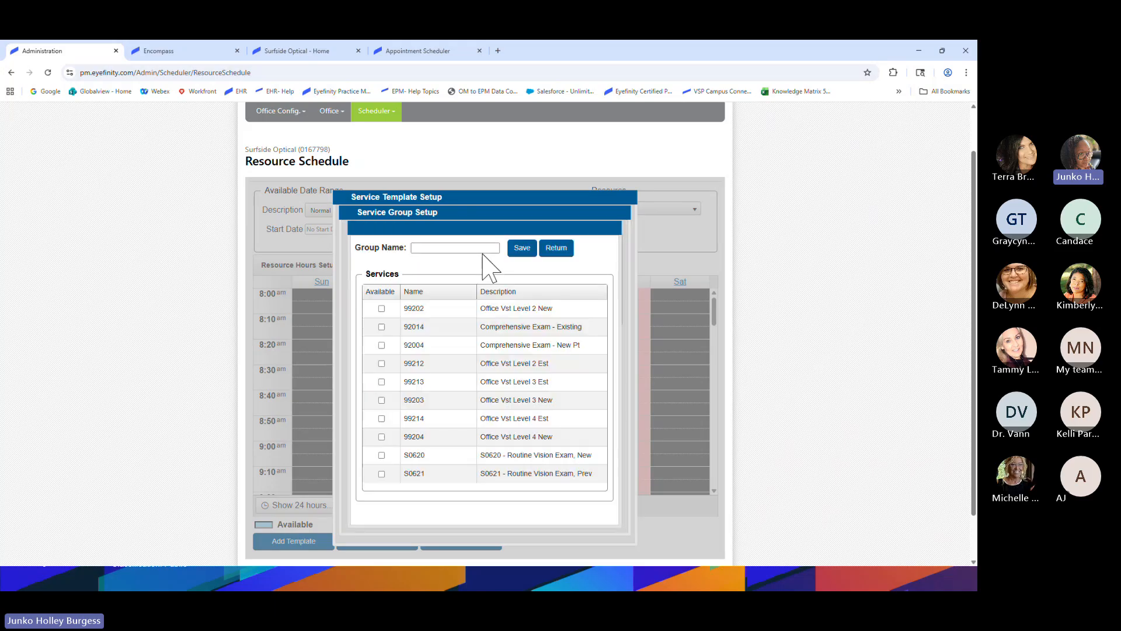
pyautogui.click(477, 250)
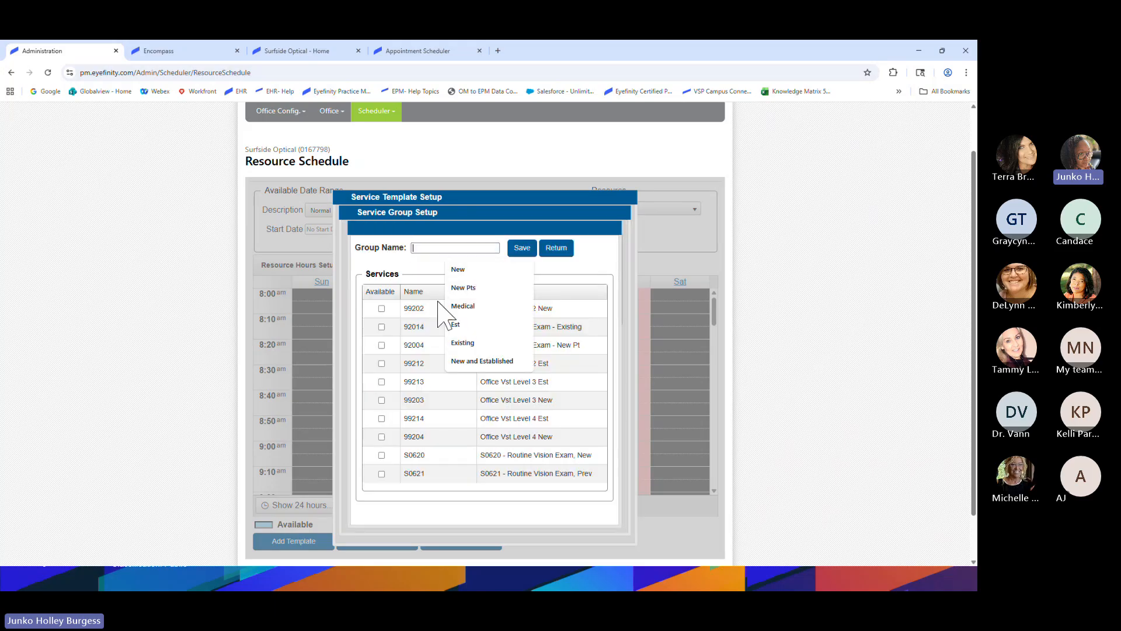
pyautogui.click(452, 306)
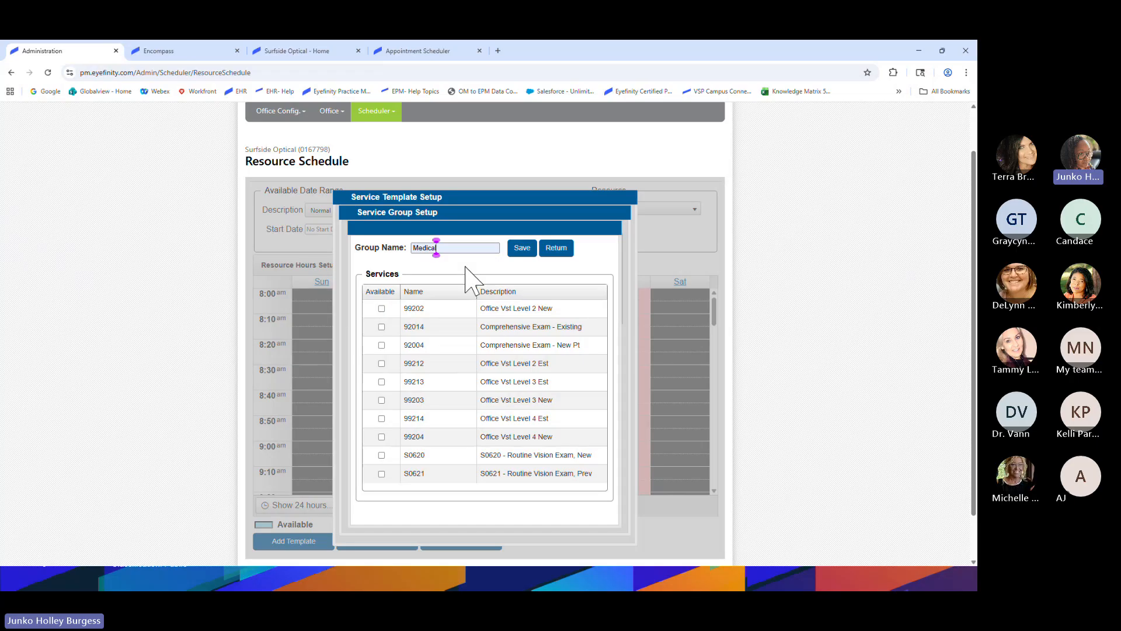
pyautogui.click(522, 248)
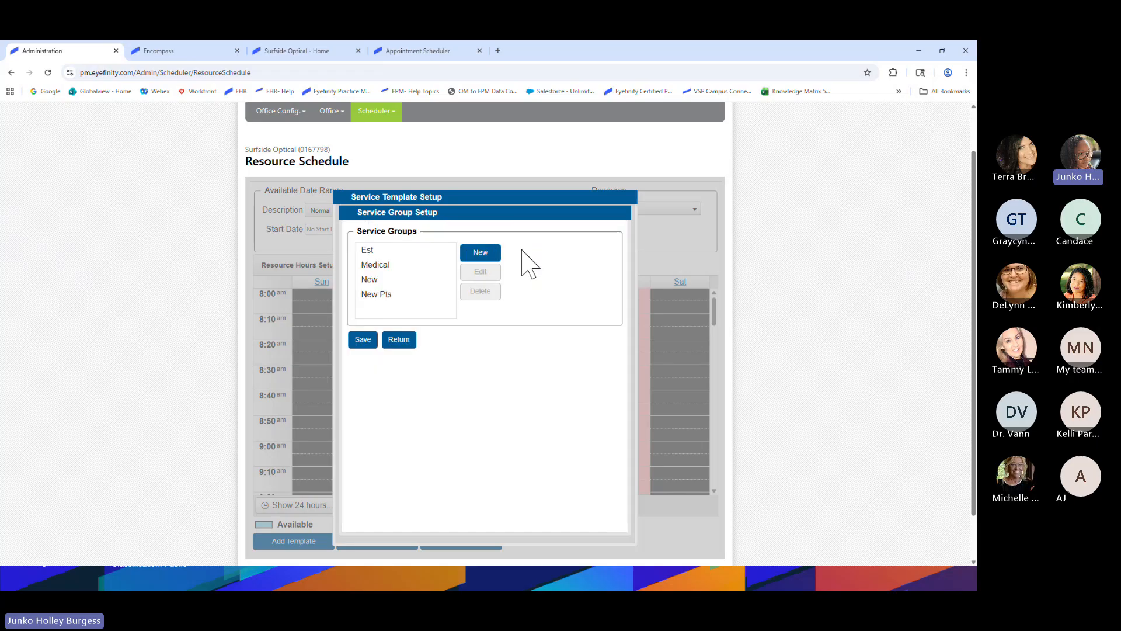
pyautogui.click(383, 266)
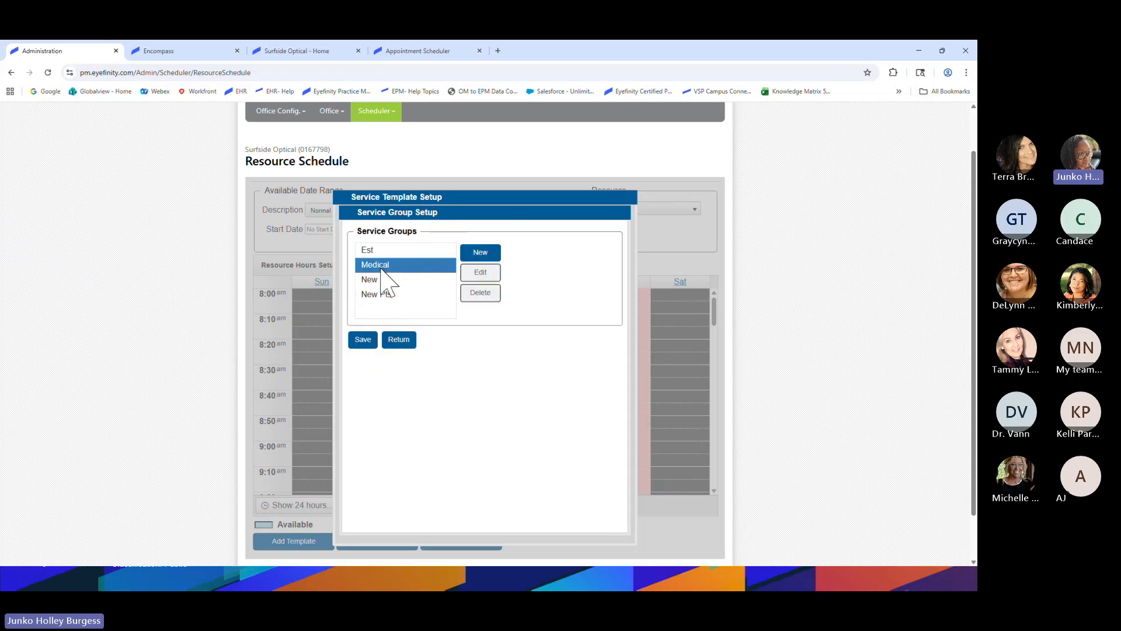
pyautogui.click(362, 340)
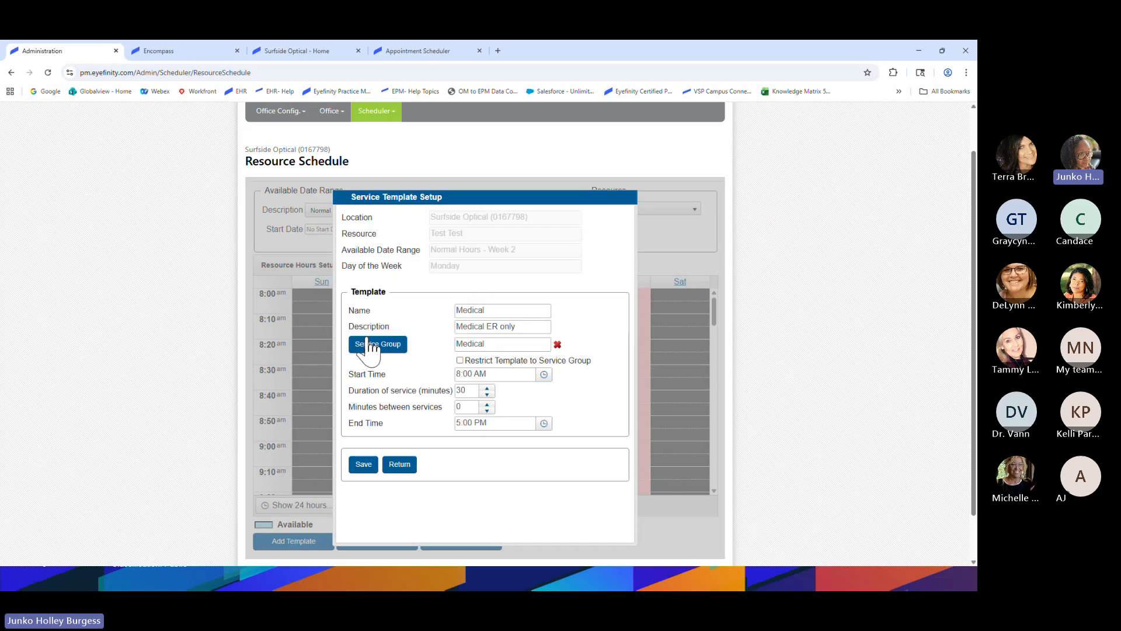
# Restrict the Medical template to its service group, set it to end at 11:00 AM, and save
pyautogui.click(459, 360)
pyautogui.click(462, 373)
pyautogui.click(463, 390)
pyautogui.click(542, 424)
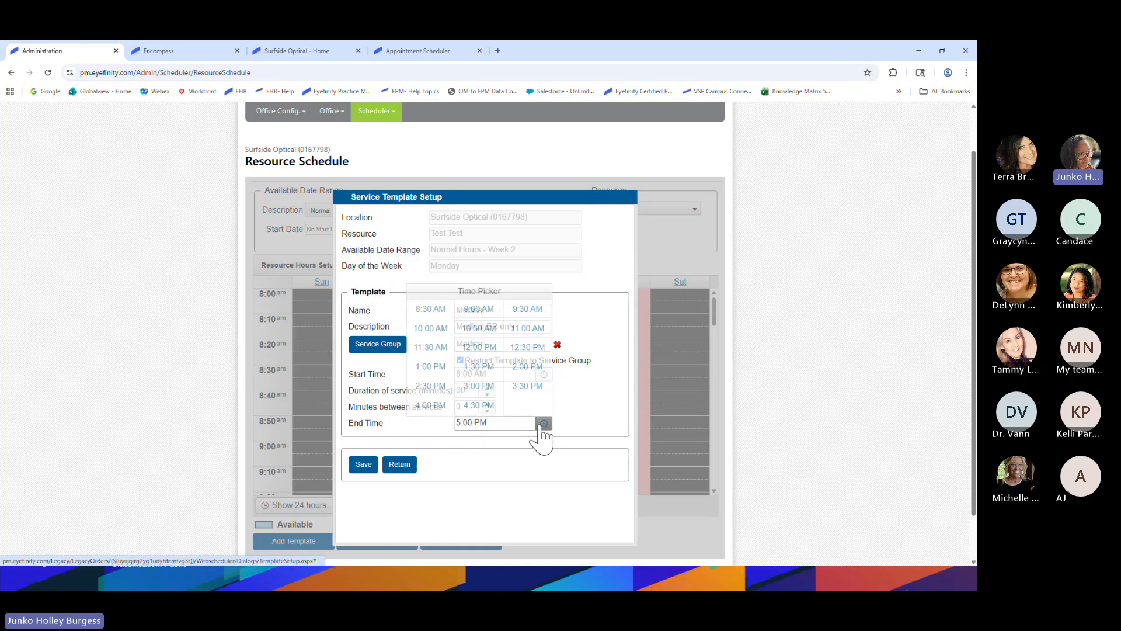
pyautogui.click(527, 328)
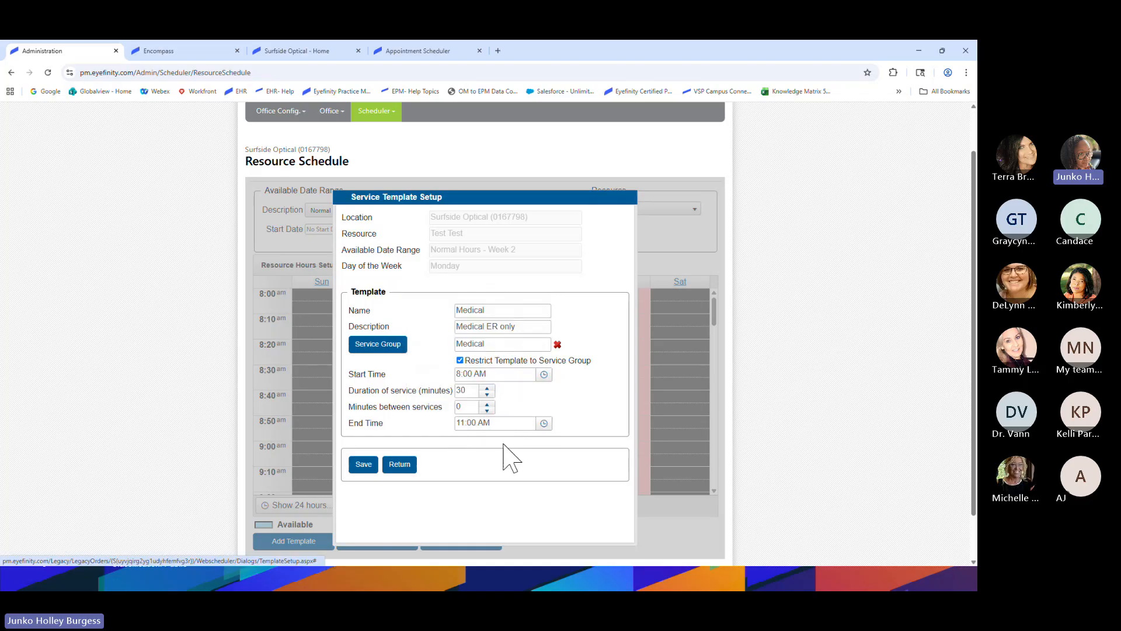
pyautogui.click(363, 465)
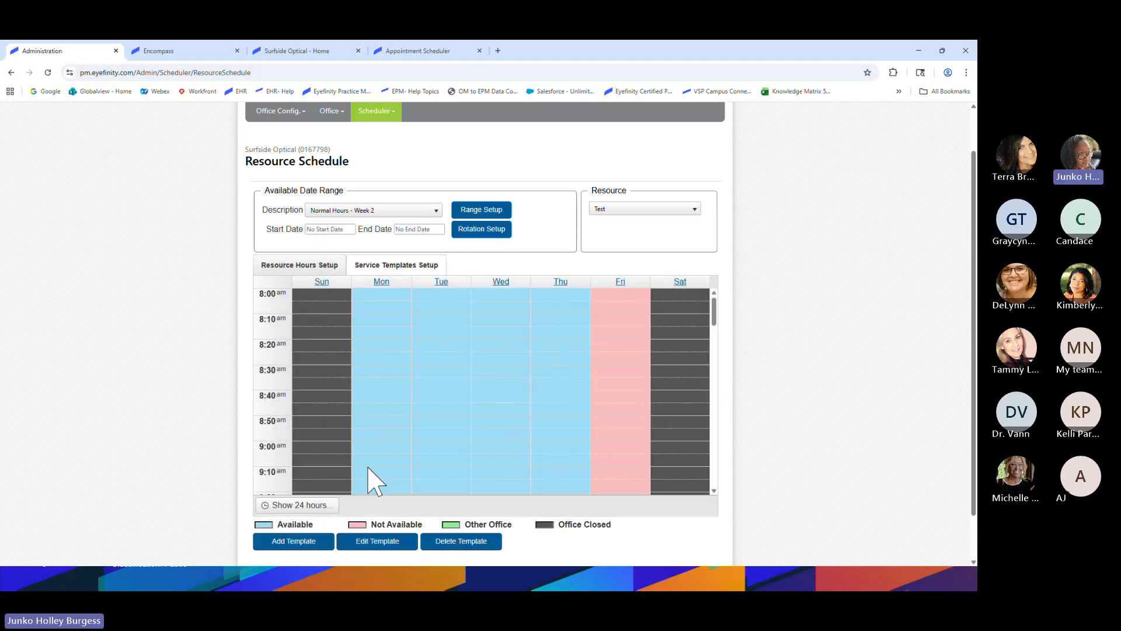
# Show Normal Hours - Week 2 with Monday's Medical blocks, then go to the Appointment Scheduler
pyautogui.click(376, 211)
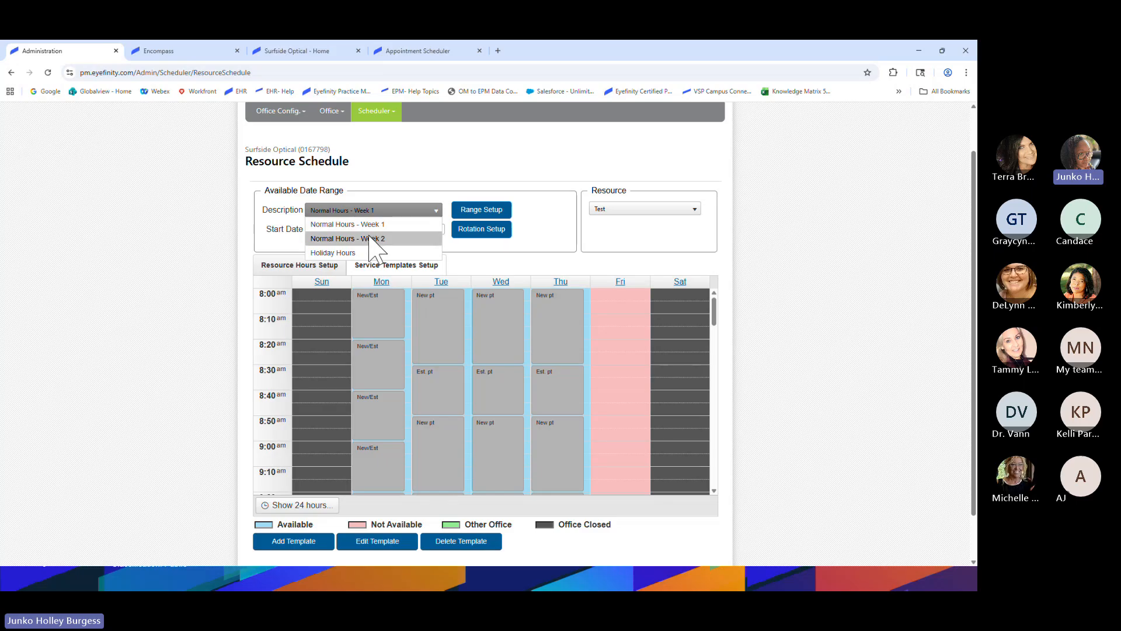
pyautogui.click(374, 239)
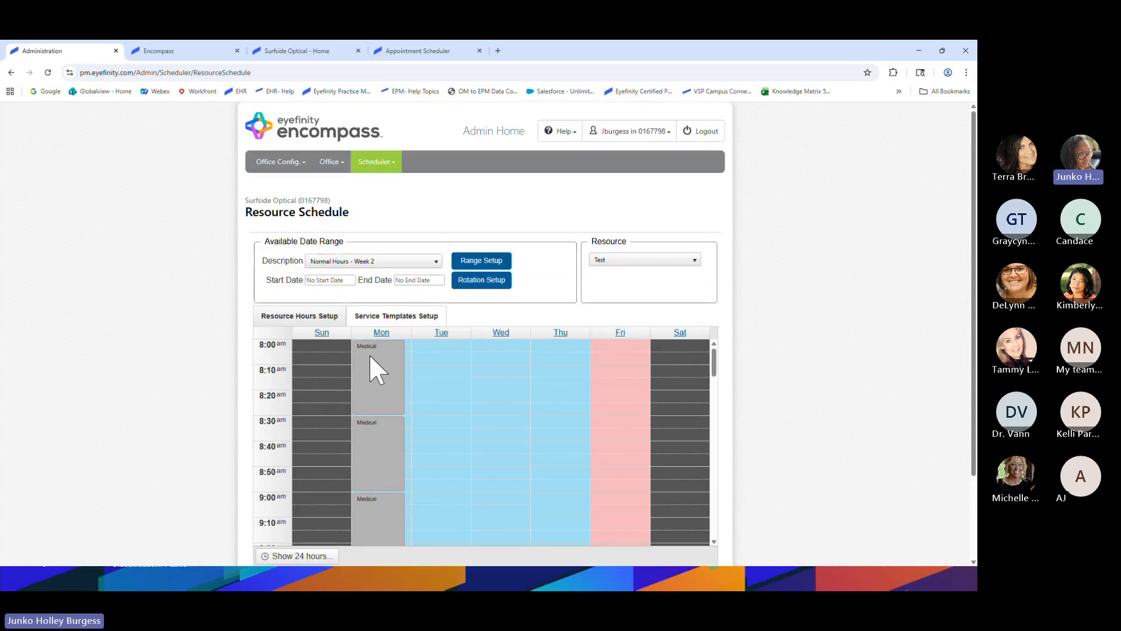
pyautogui.scroll(-5, 377, 451)
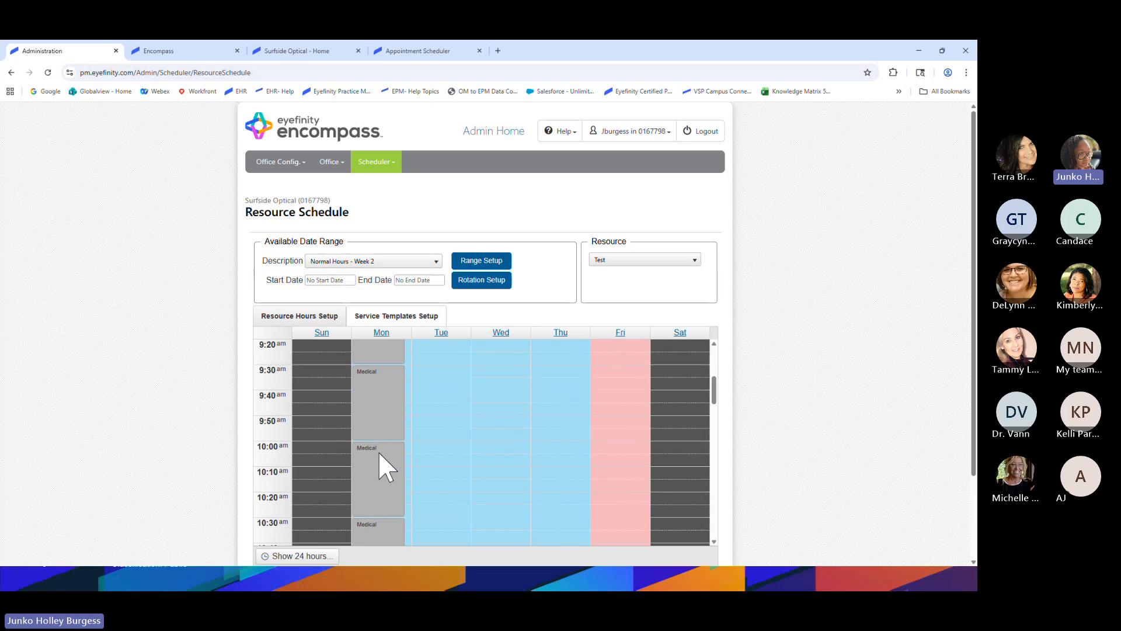
pyautogui.scroll(-2, 378, 451)
pyautogui.scroll(1, 378, 450)
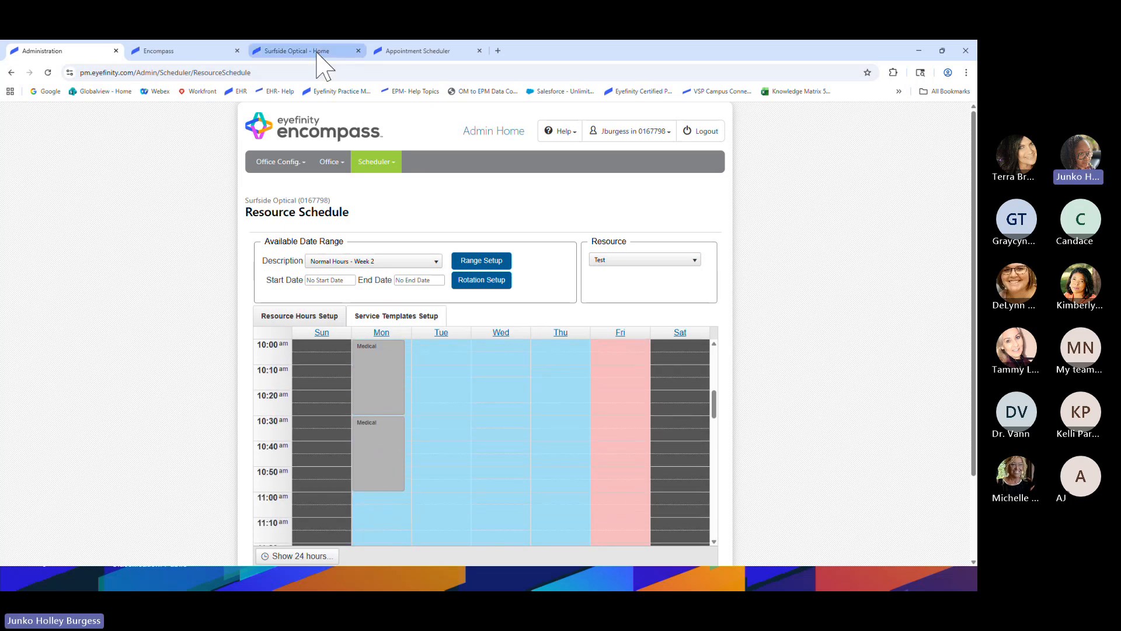
pyautogui.click(386, 53)
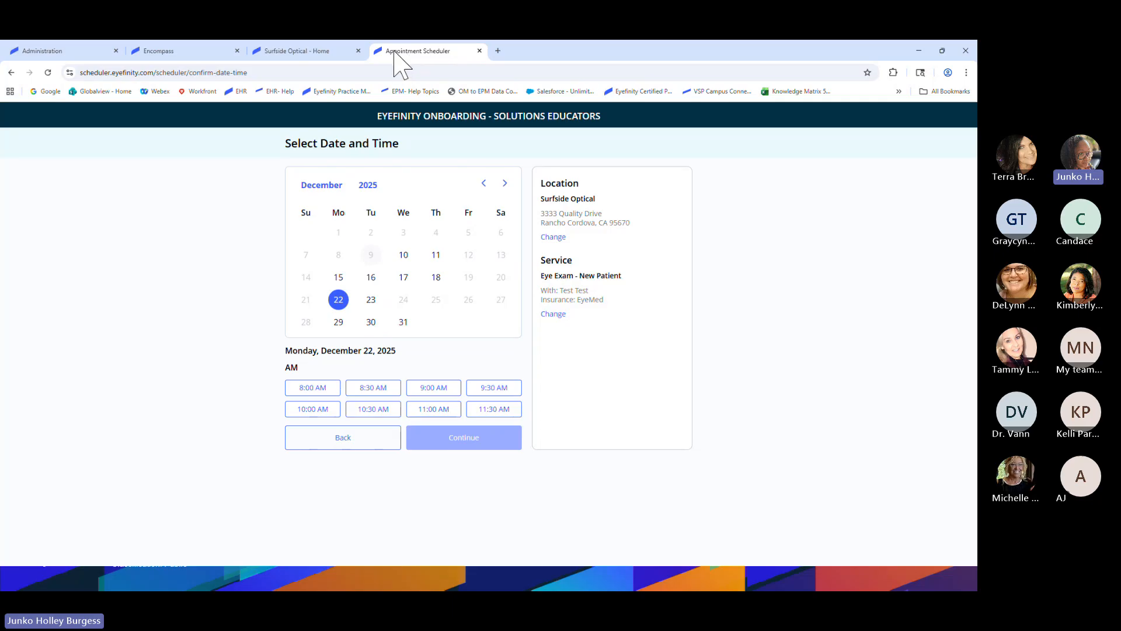
# Start an online Eye Exam - New Patient booking at Surfside Optical with EyeMed insurance
pyautogui.rightClick(395, 55)
pyautogui.click(330, 52)
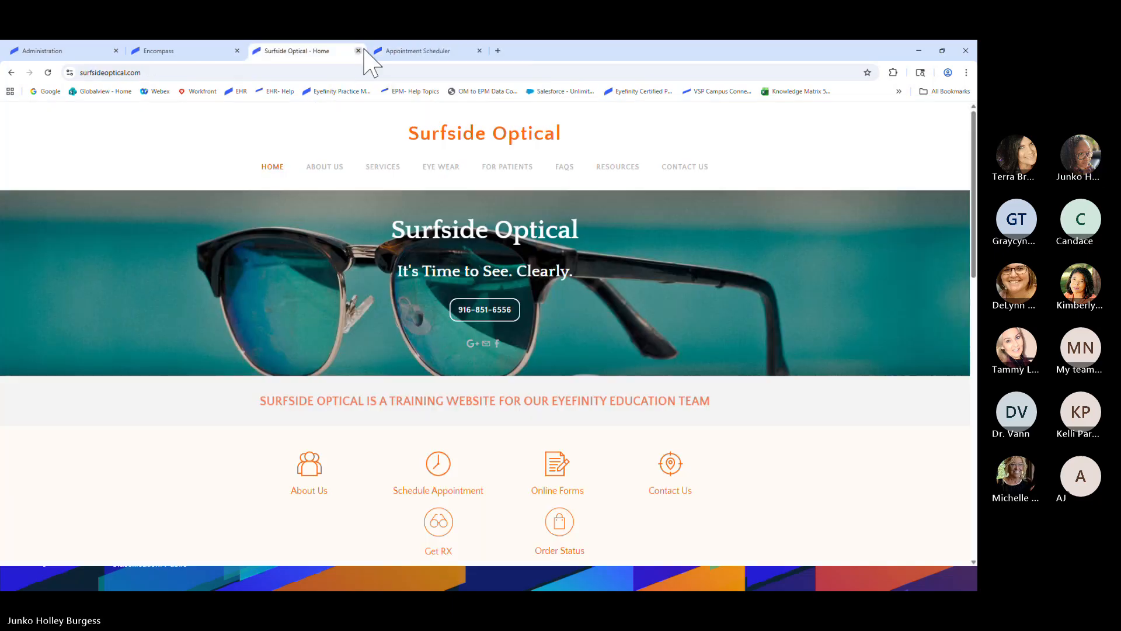
pyautogui.click(437, 477)
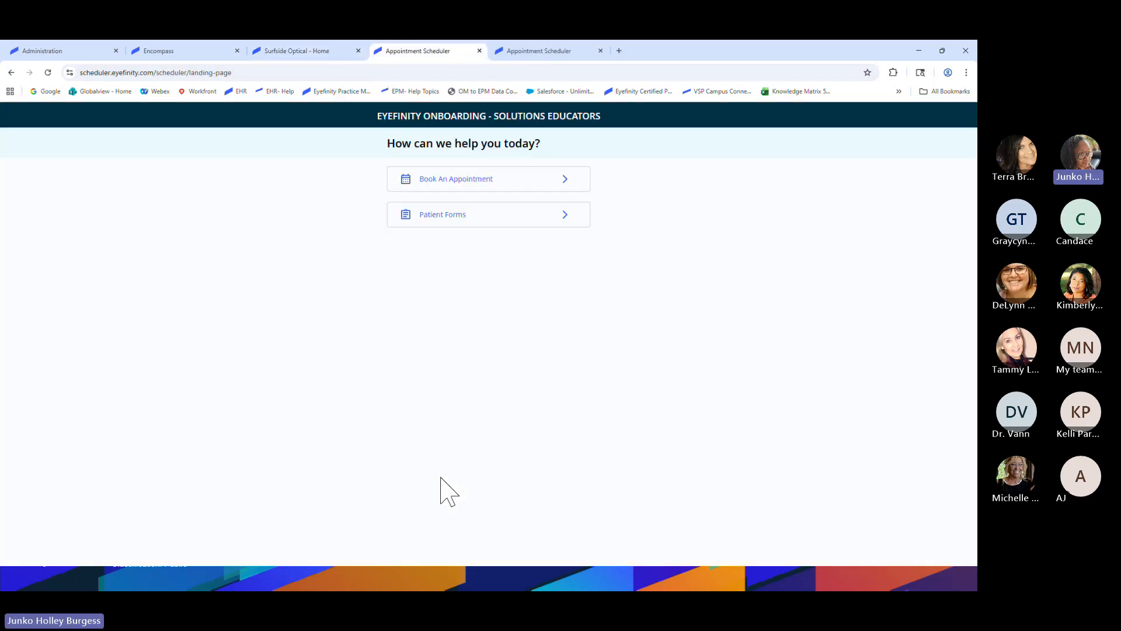
pyautogui.click(459, 184)
pyautogui.click(344, 198)
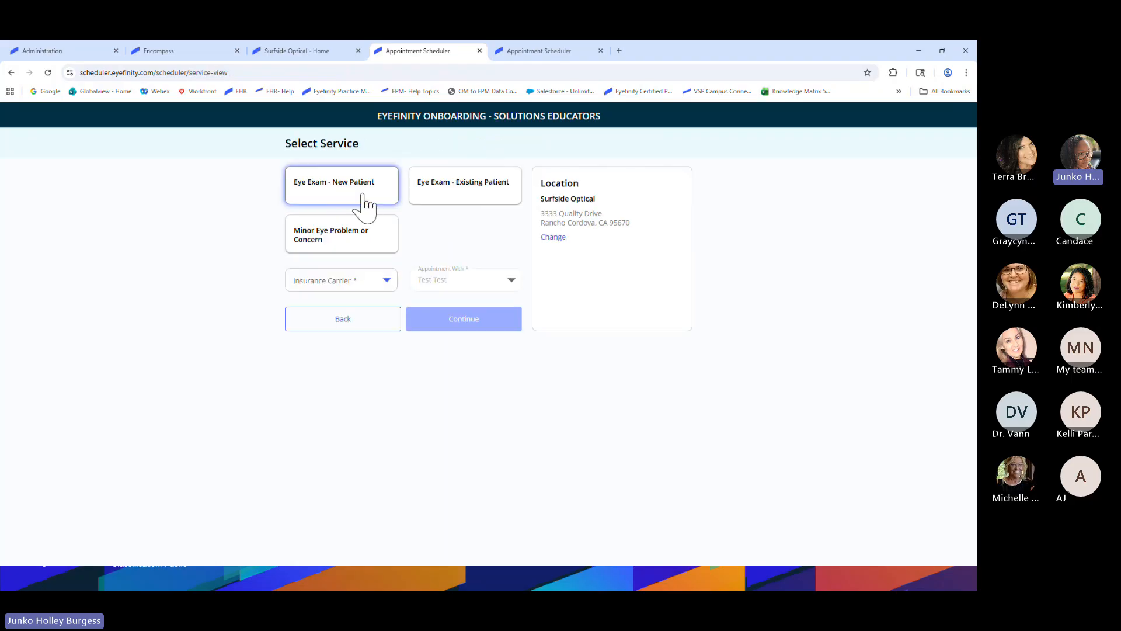
pyautogui.click(357, 285)
pyautogui.click(331, 357)
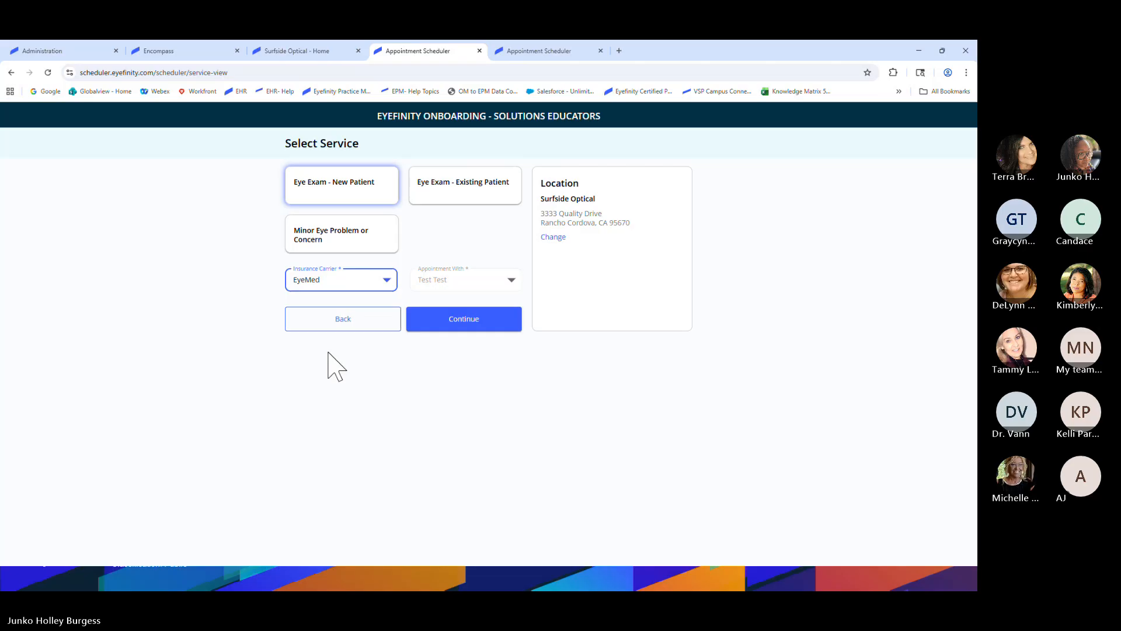
pyautogui.click(455, 327)
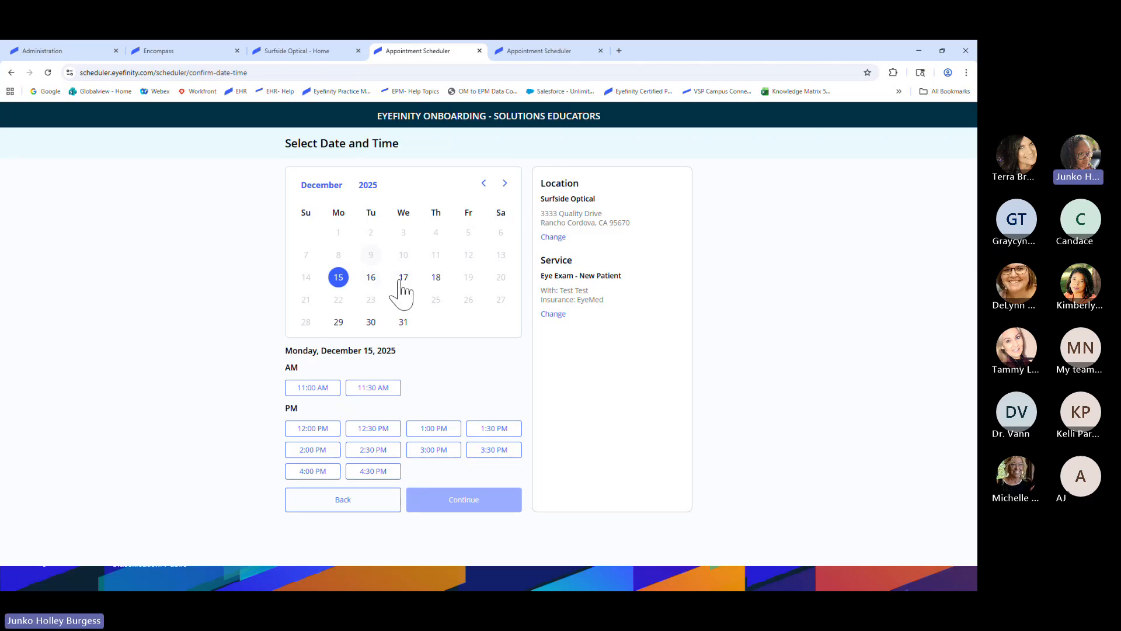
# Compare the open times for December 29 and December 15, then return to the Encompass schedule
pyautogui.press('ctrl')
pyautogui.press('ctrl')
pyautogui.click(338, 321)
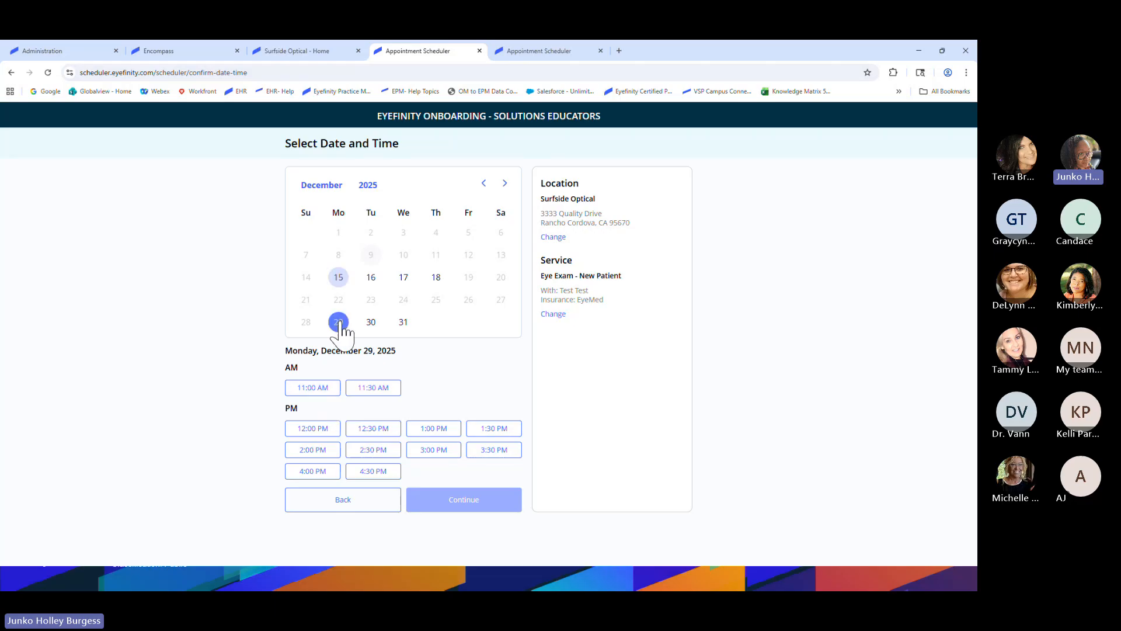
pyautogui.click(339, 279)
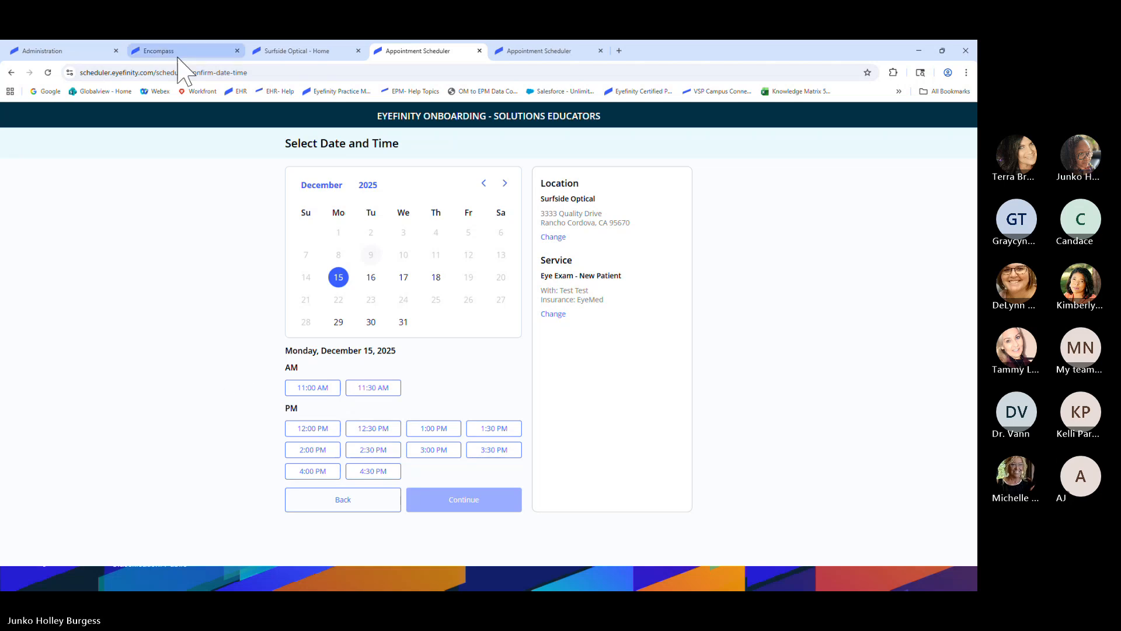
pyautogui.click(82, 51)
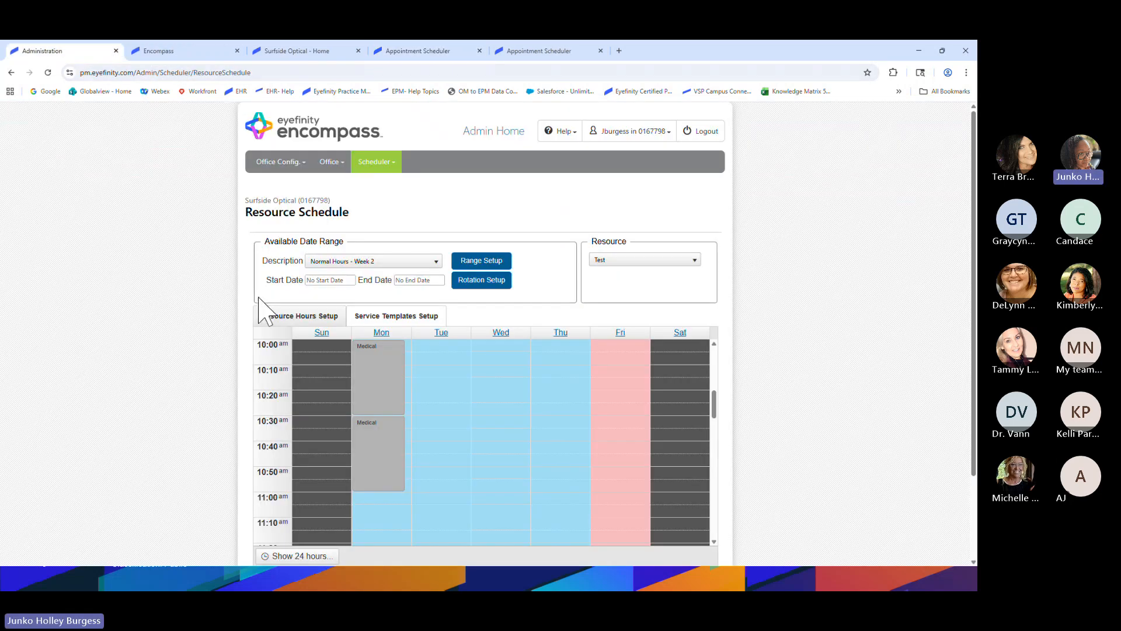
# Copy Monday's Medical template into Tuesday 8:00, ending at 11:00 AM, and save it
pyautogui.scroll(-1, 170, 412)
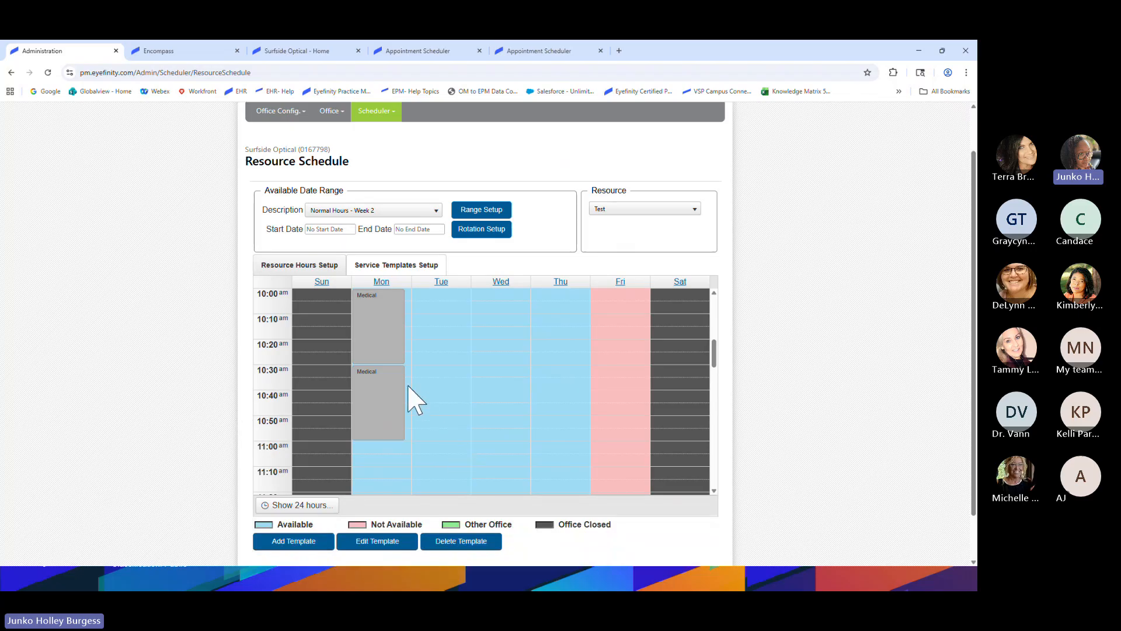
pyautogui.scroll(3, 408, 395)
pyautogui.scroll(4, 395, 343)
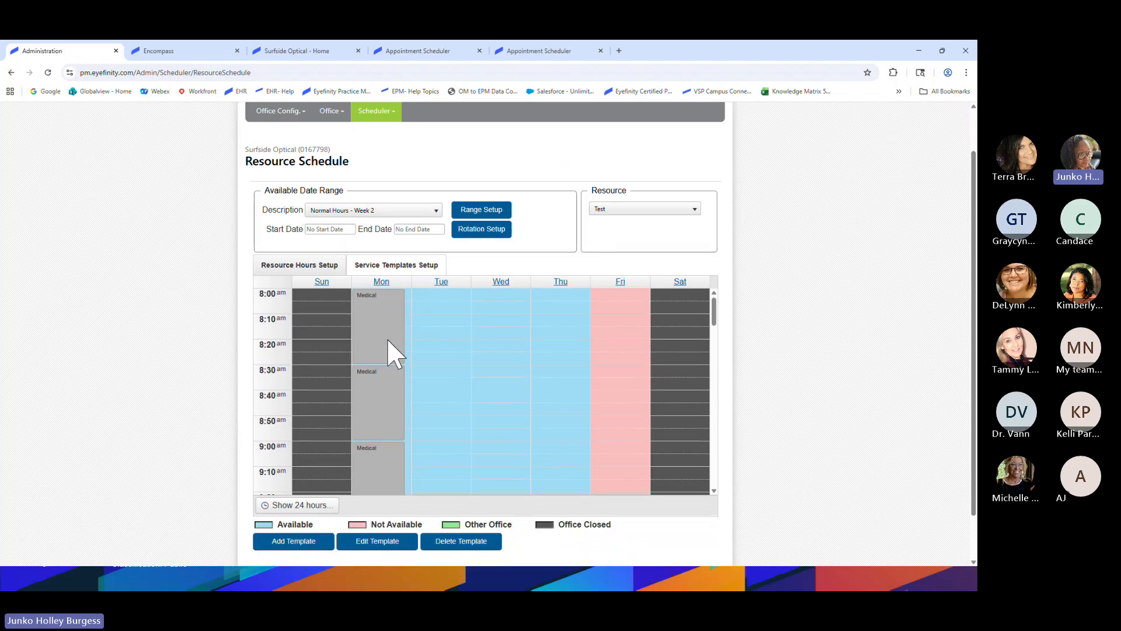
pyautogui.rightClick(382, 381)
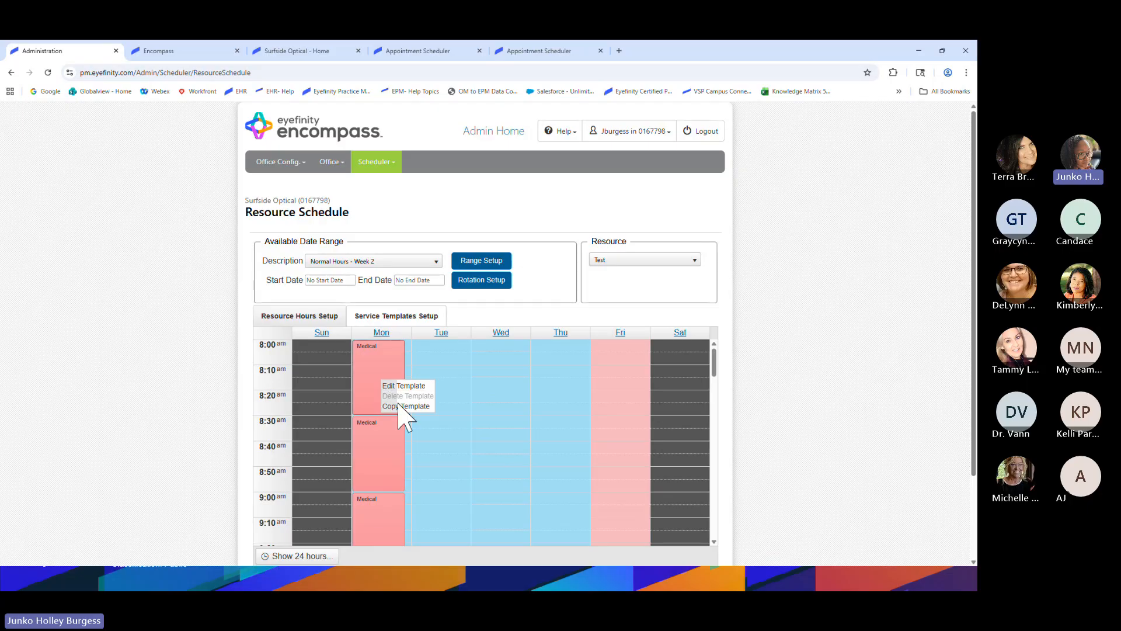
pyautogui.click(401, 406)
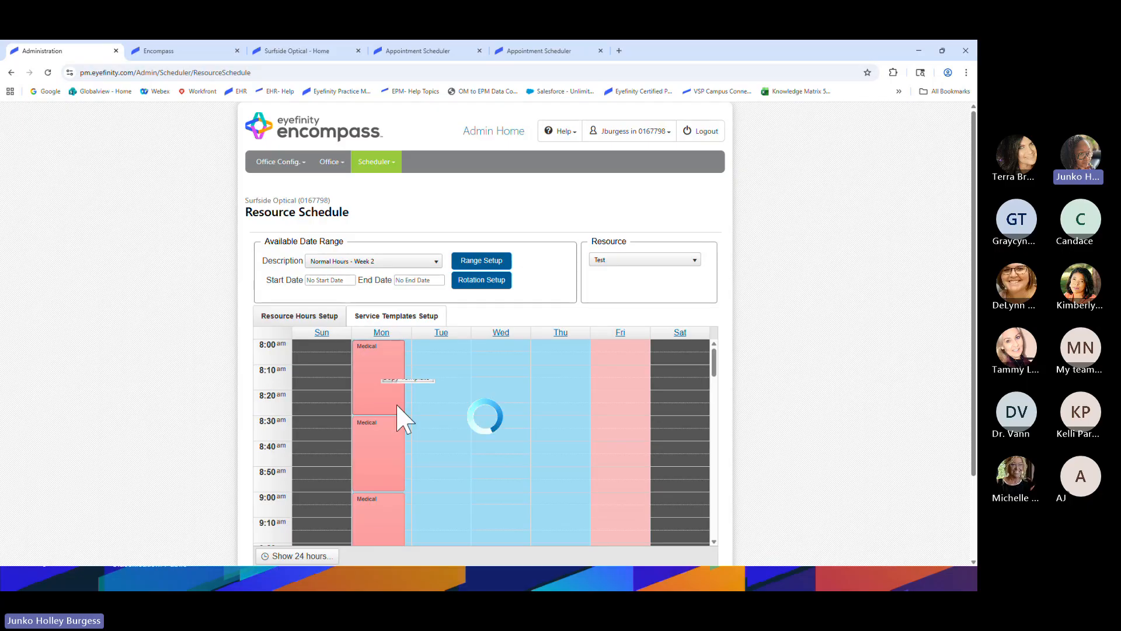
pyautogui.click(575, 153)
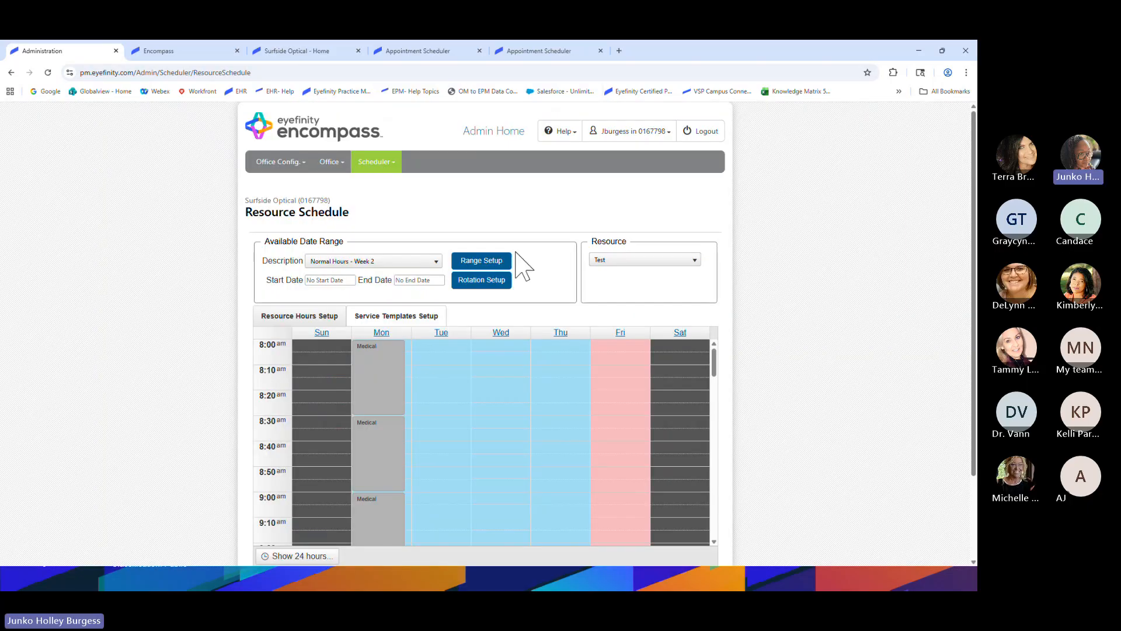
pyautogui.rightClick(432, 352)
pyautogui.click(447, 363)
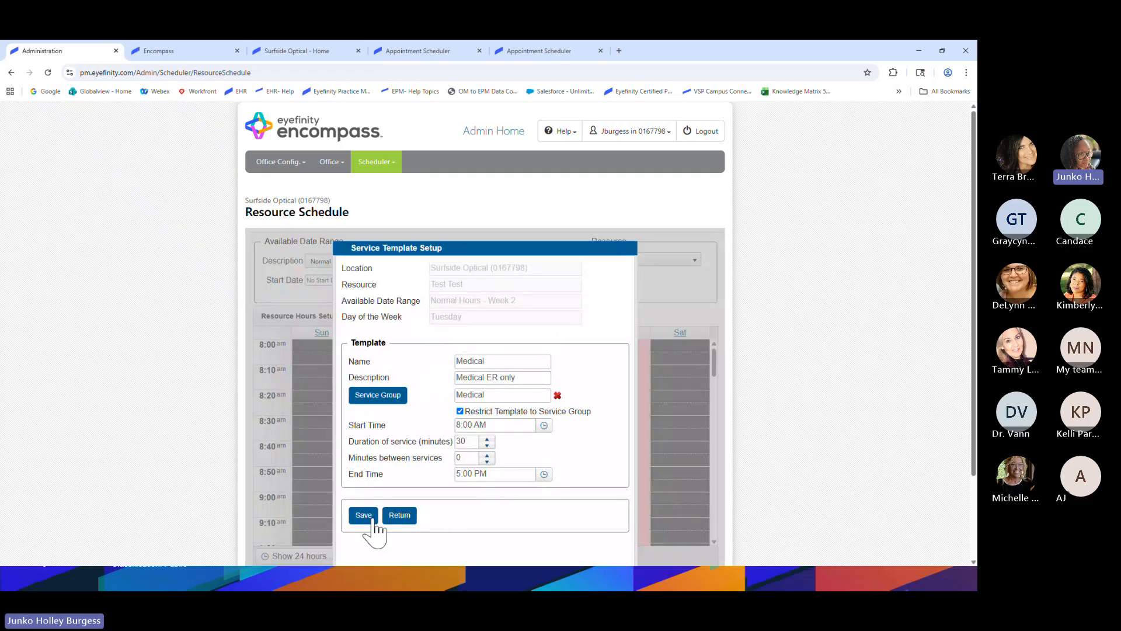
pyautogui.click(544, 474)
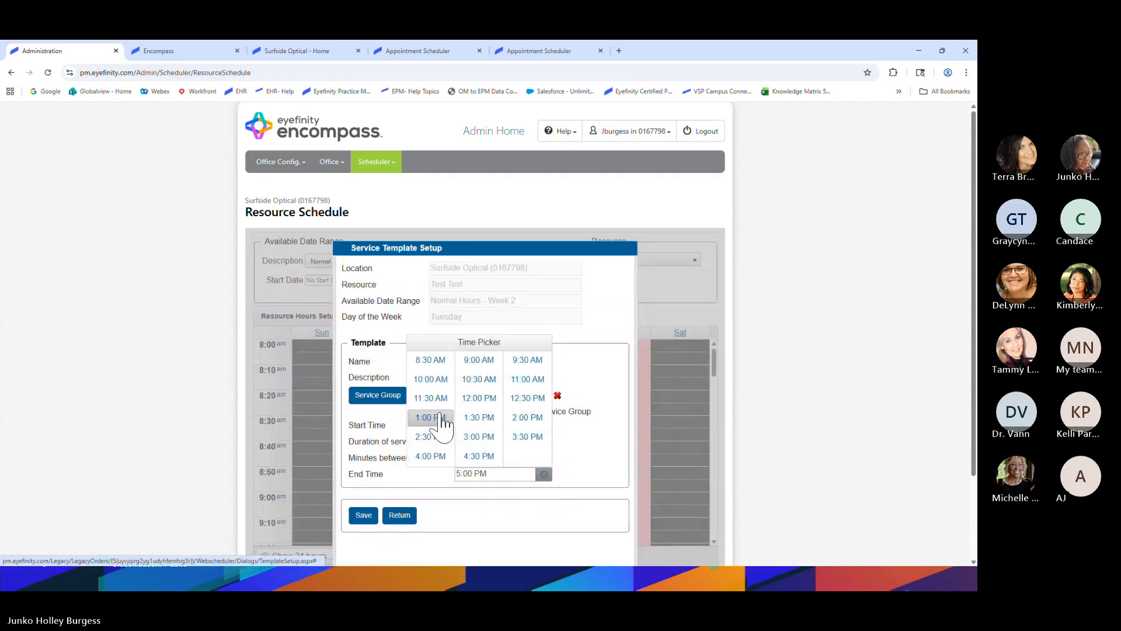
pyautogui.click(528, 379)
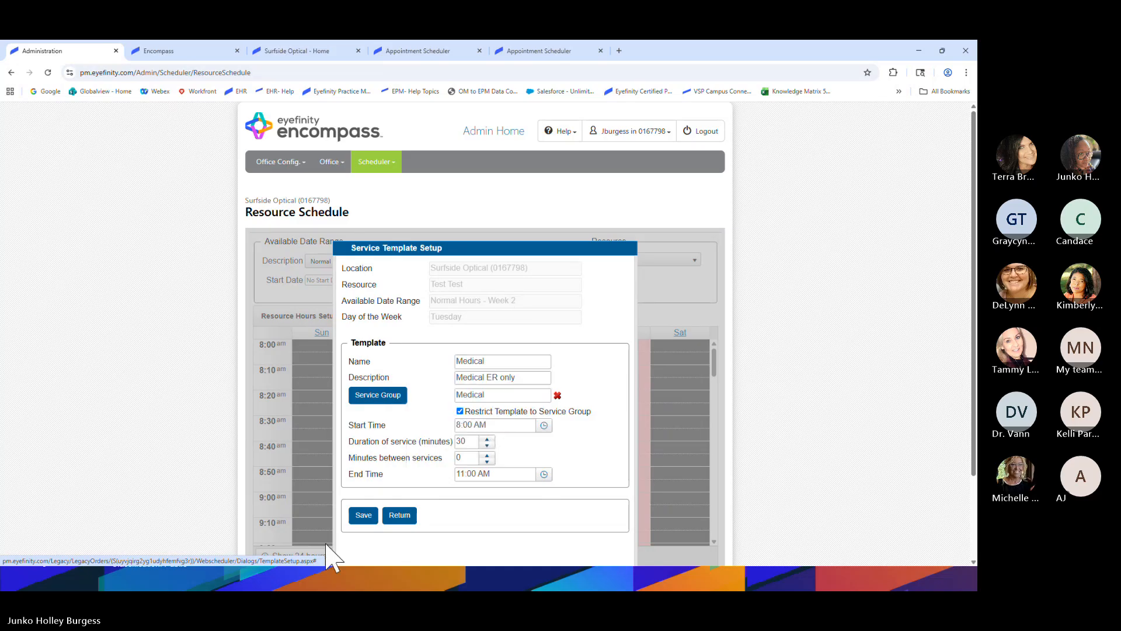
pyautogui.click(364, 515)
pyautogui.click(404, 396)
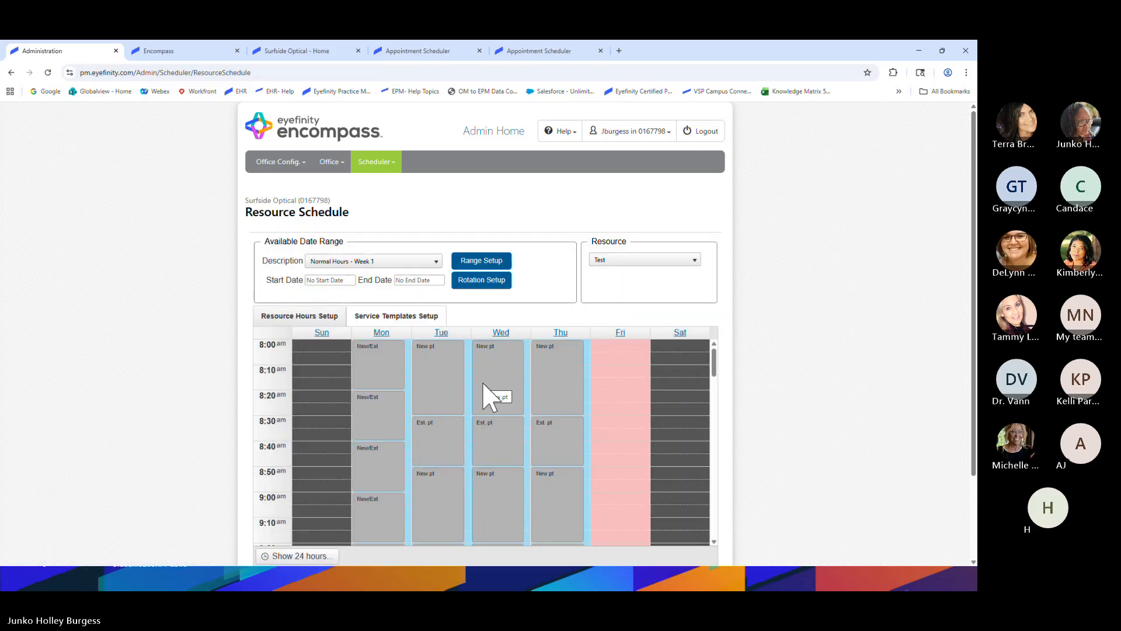
# Copy Tuesday's Medical template into Wednesday 8:00, ending at 11:00 AM, and save it
pyautogui.click(373, 261)
pyautogui.click(342, 283)
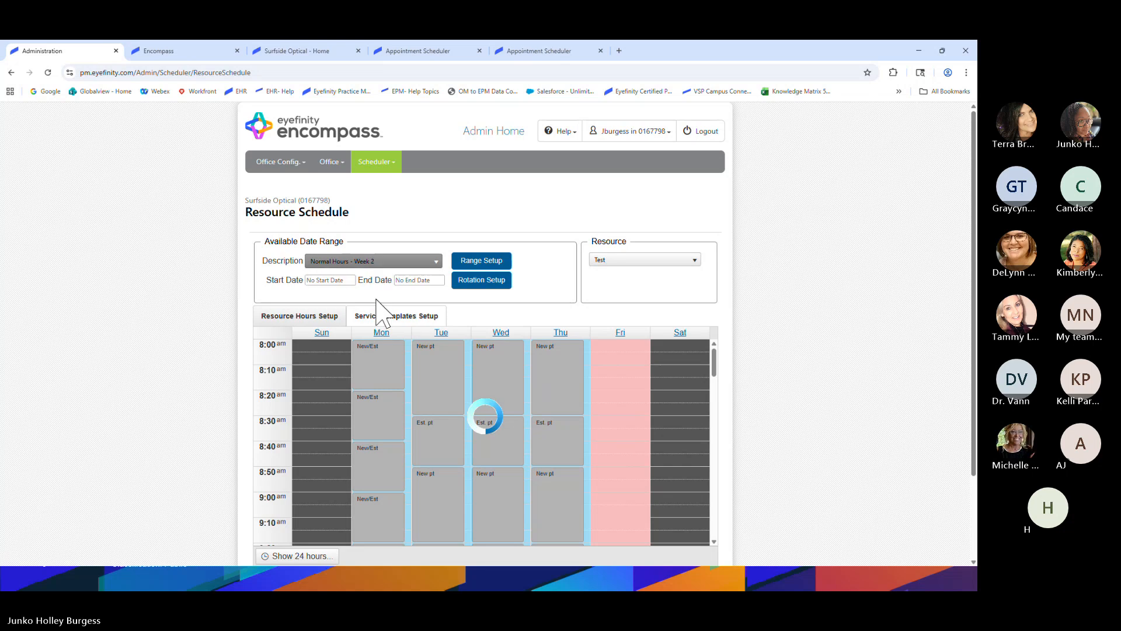
pyautogui.rightClick(444, 354)
pyautogui.click(476, 370)
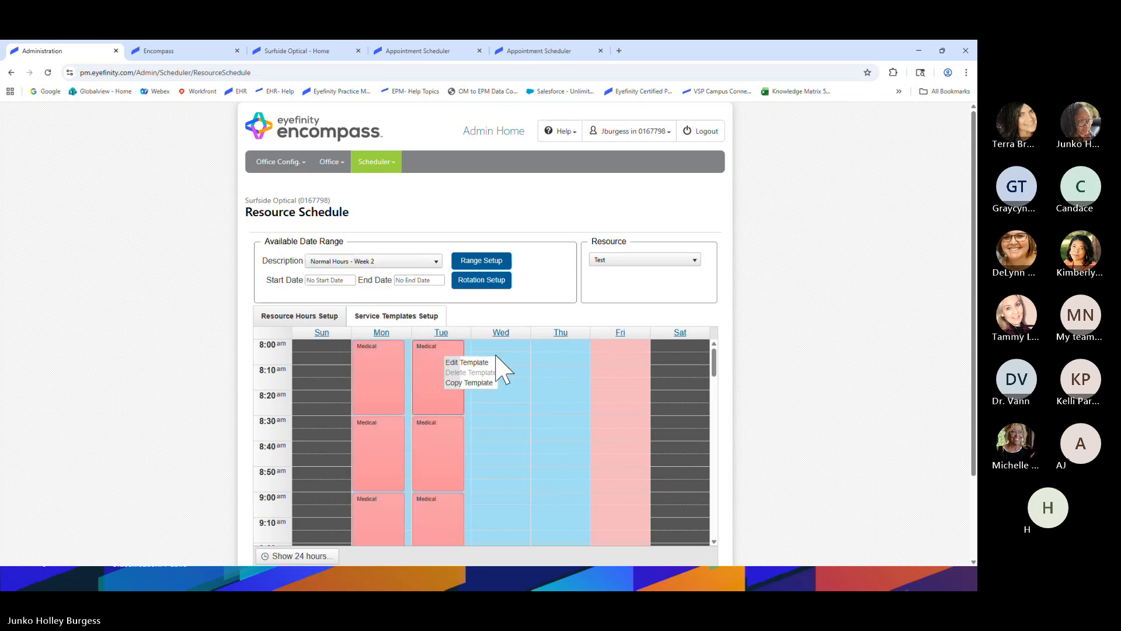
pyautogui.rightClick(509, 348)
pyautogui.click(522, 364)
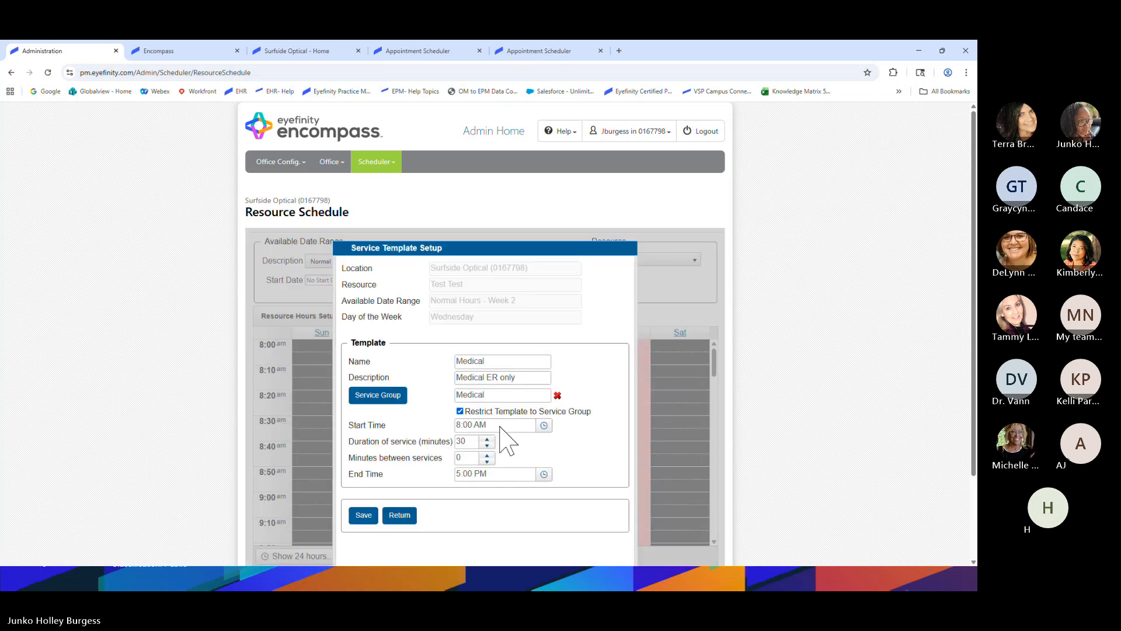
pyautogui.click(538, 474)
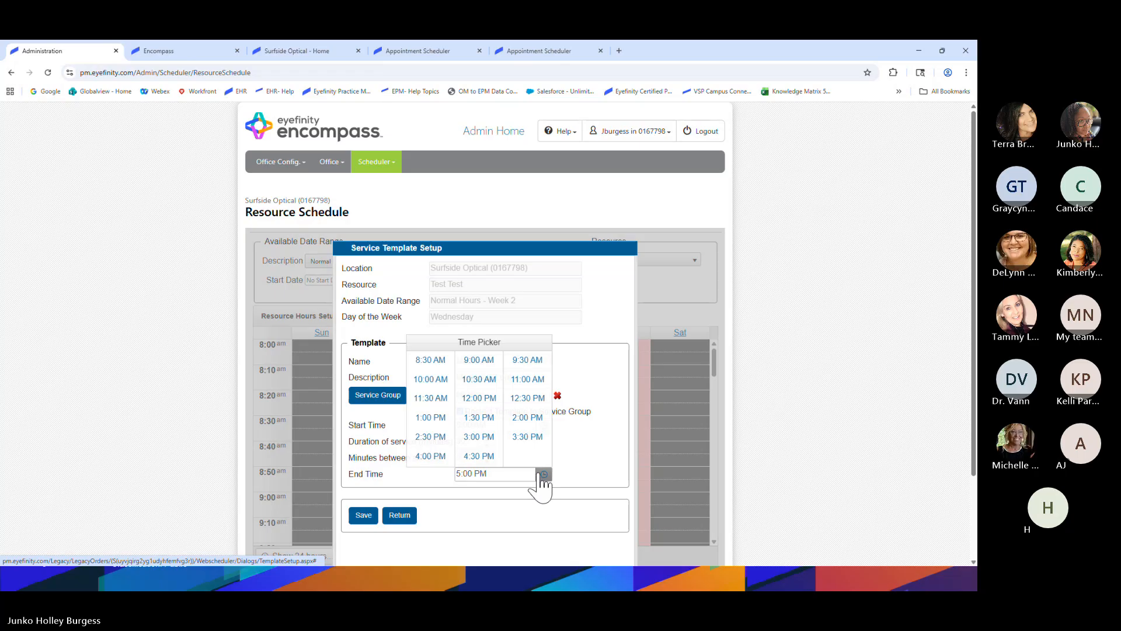
pyautogui.click(525, 381)
pyautogui.click(375, 512)
pyautogui.click(403, 396)
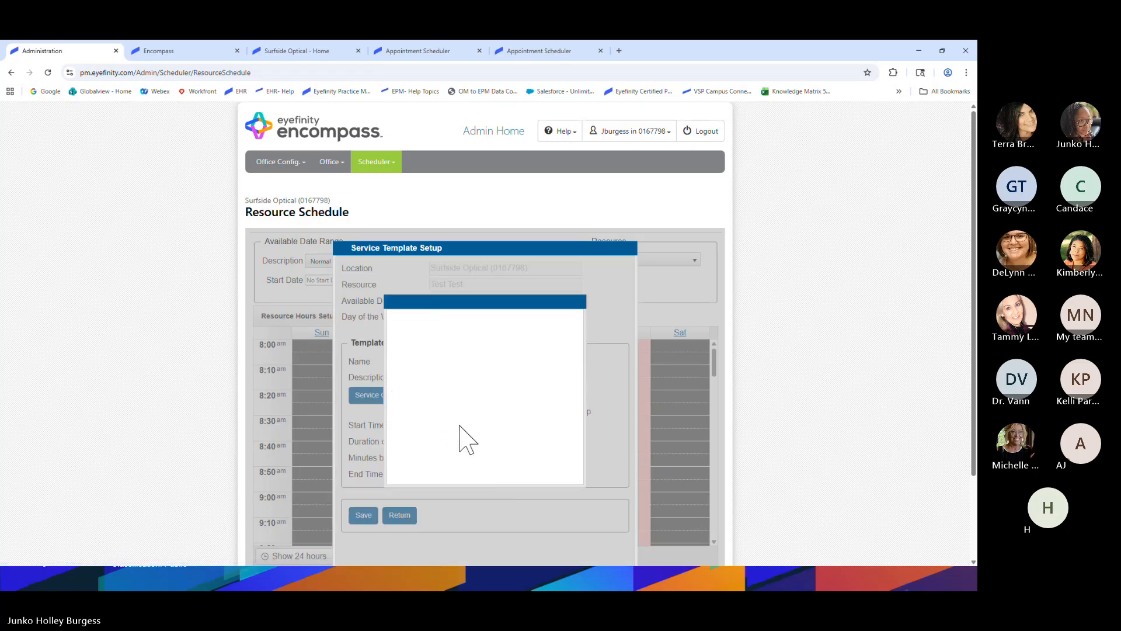
# Paste the Medical template into Thursday 8:00, ending at 11:00 AM, accepting the duplicate-name warning
pyautogui.click(374, 261)
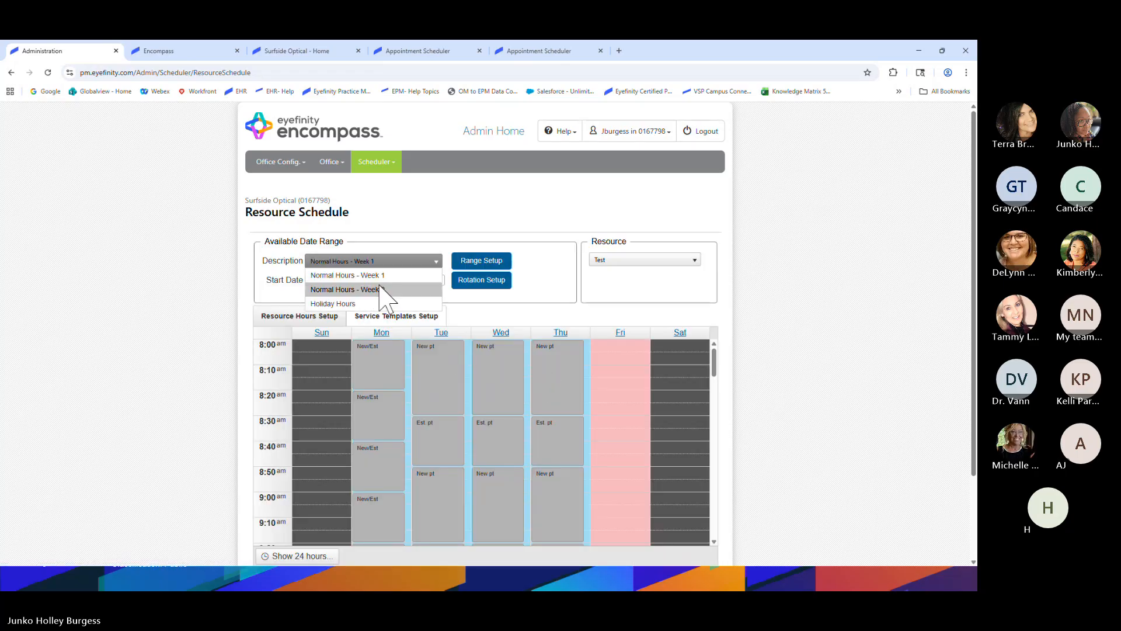
pyautogui.click(351, 276)
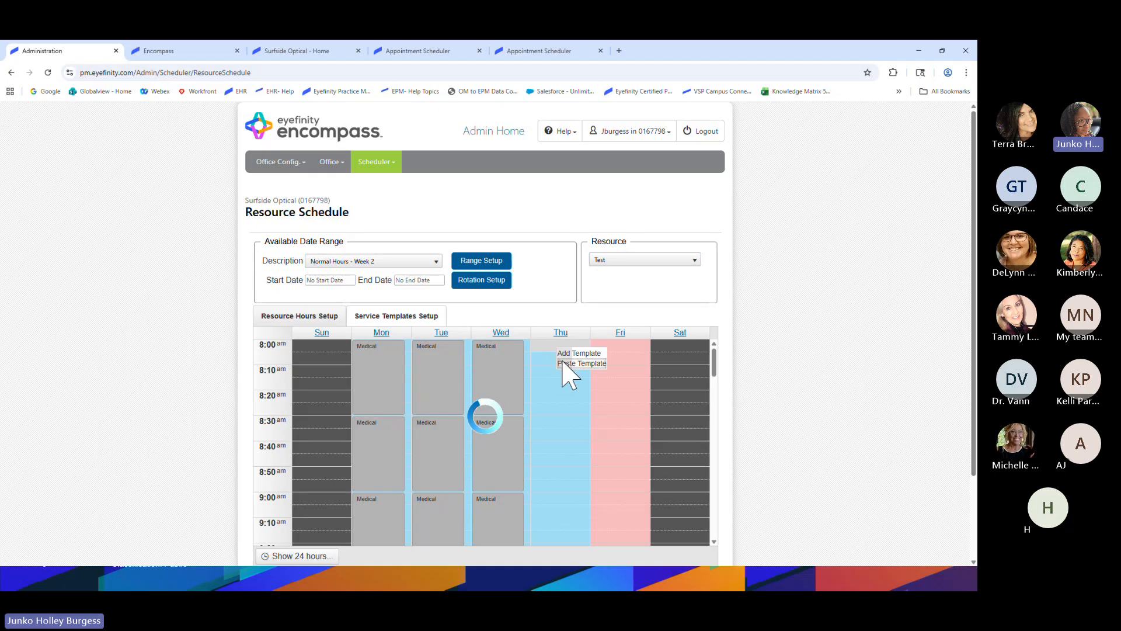
pyautogui.click(557, 356)
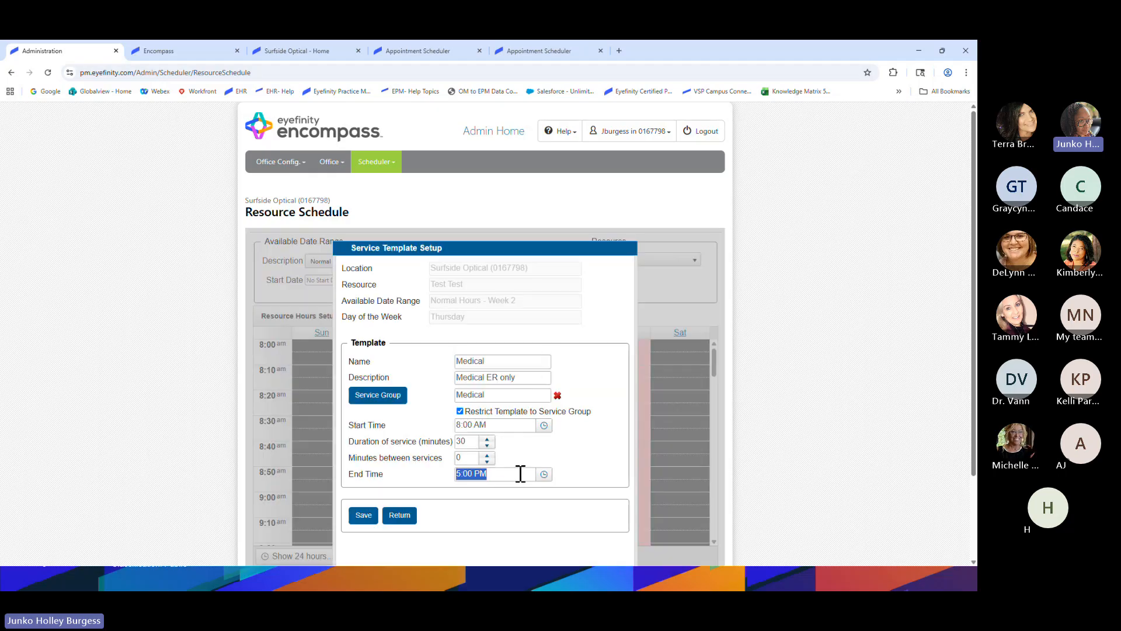
pyautogui.click(543, 473)
pyautogui.click(528, 378)
pyautogui.click(361, 515)
pyautogui.click(405, 397)
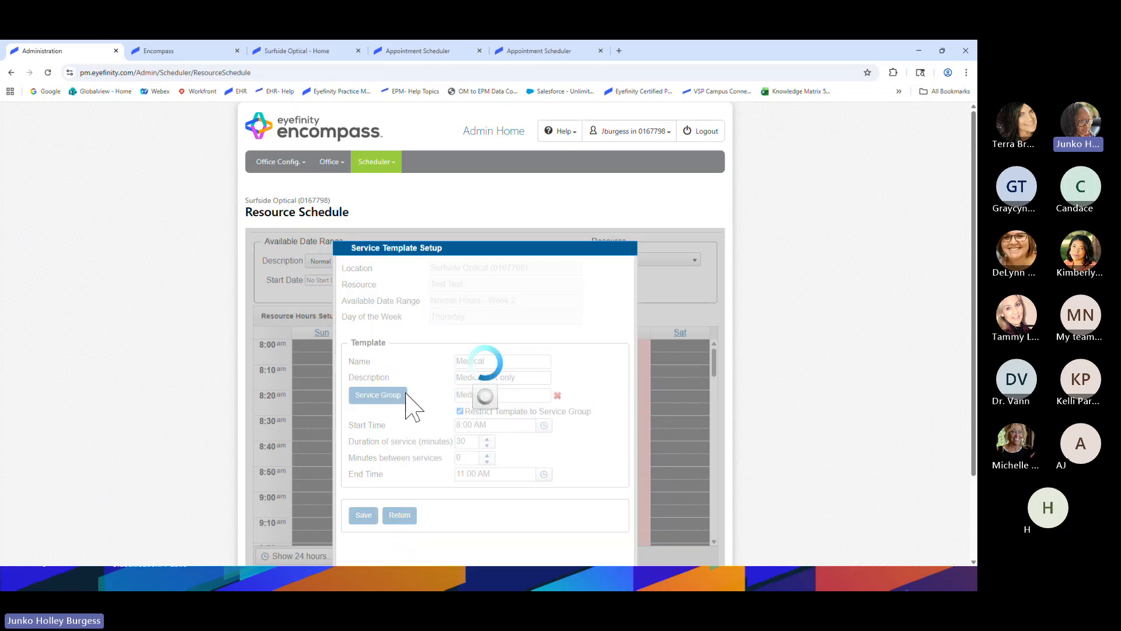
pyautogui.click(363, 257)
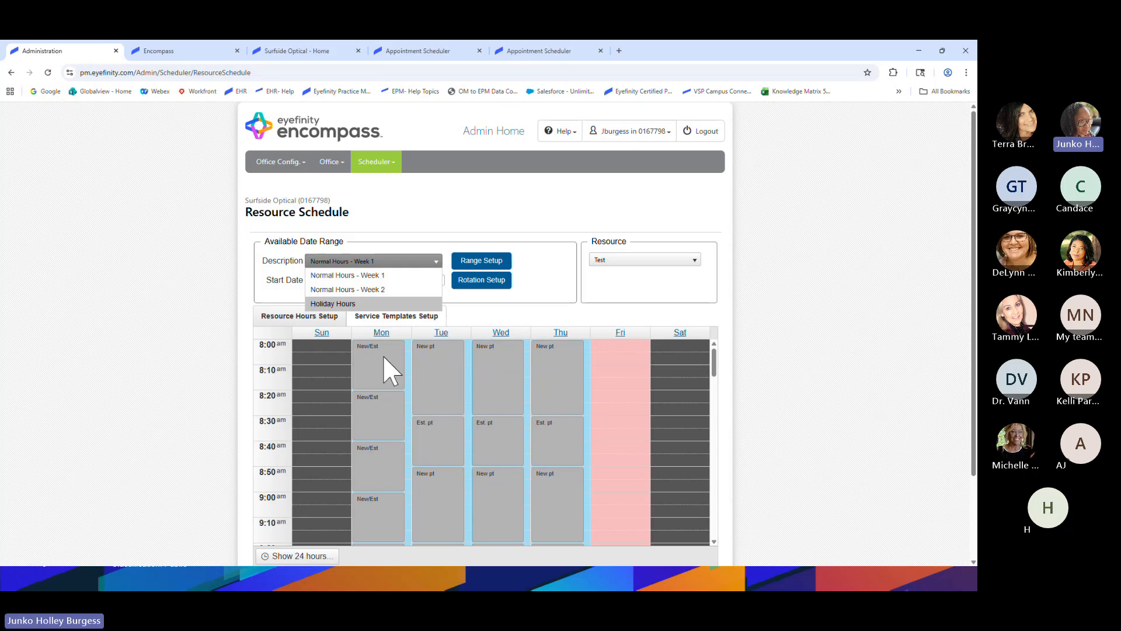
# Show Normal Hours - Week 2 and check that the Monday–Thursday Medical blocks end at 11:00 AM
pyautogui.click(375, 289)
pyautogui.scroll(-3, 429, 395)
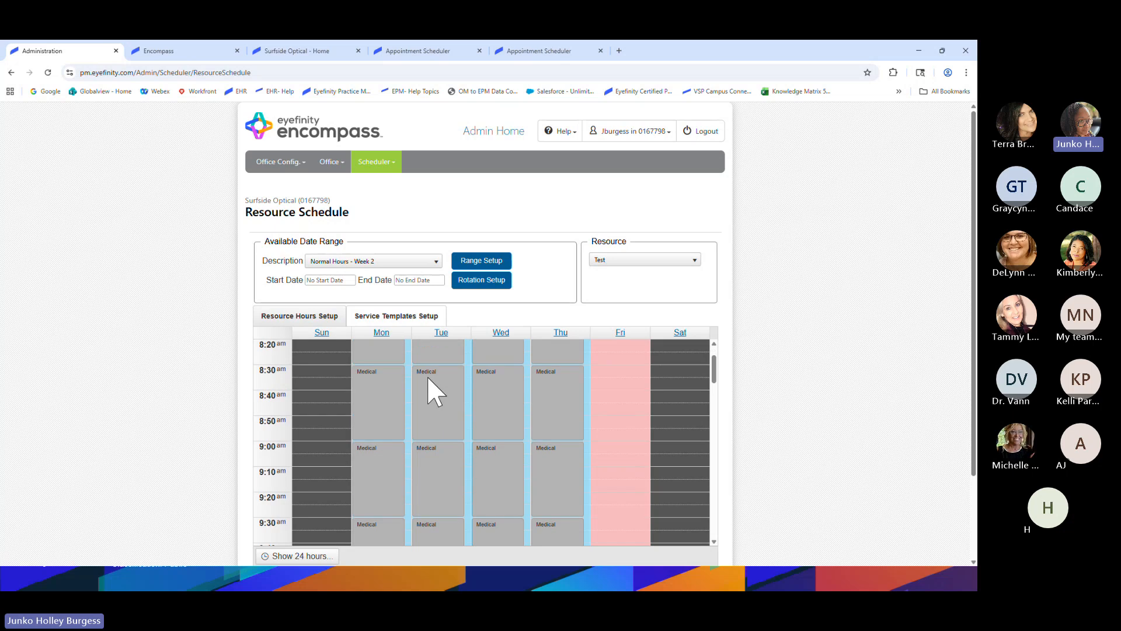
pyautogui.scroll(-4, 430, 394)
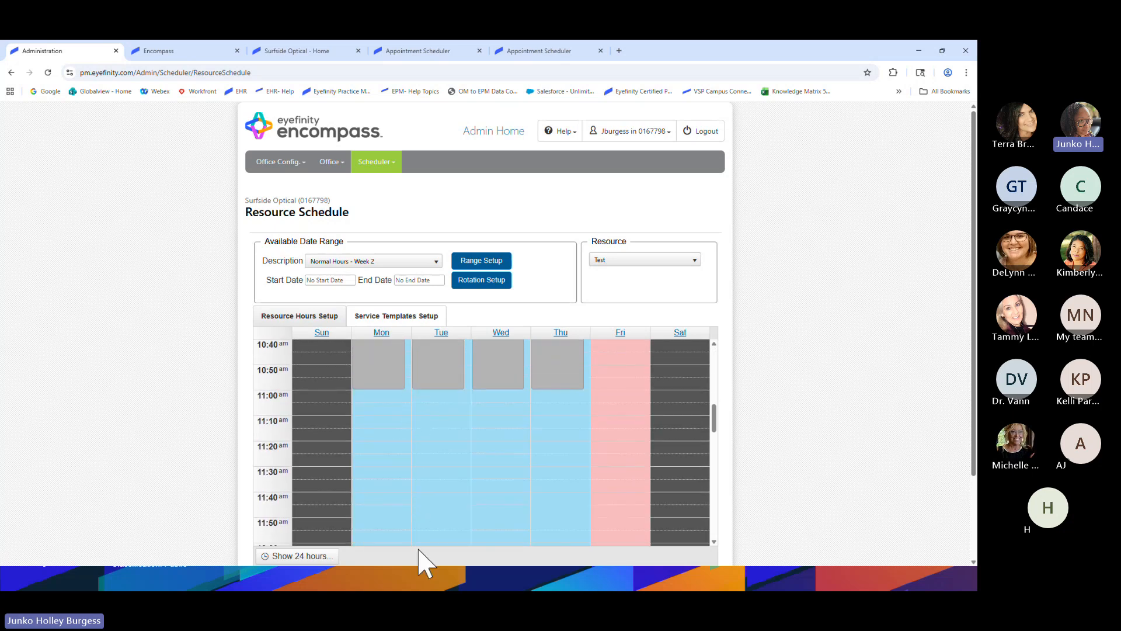
pyautogui.scroll(-1, 491, 509)
pyautogui.scroll(1, 504, 504)
# Switch to Holiday Hours for 12/22–12/26/2025 and return the grid to 8:00 am
pyautogui.click(378, 262)
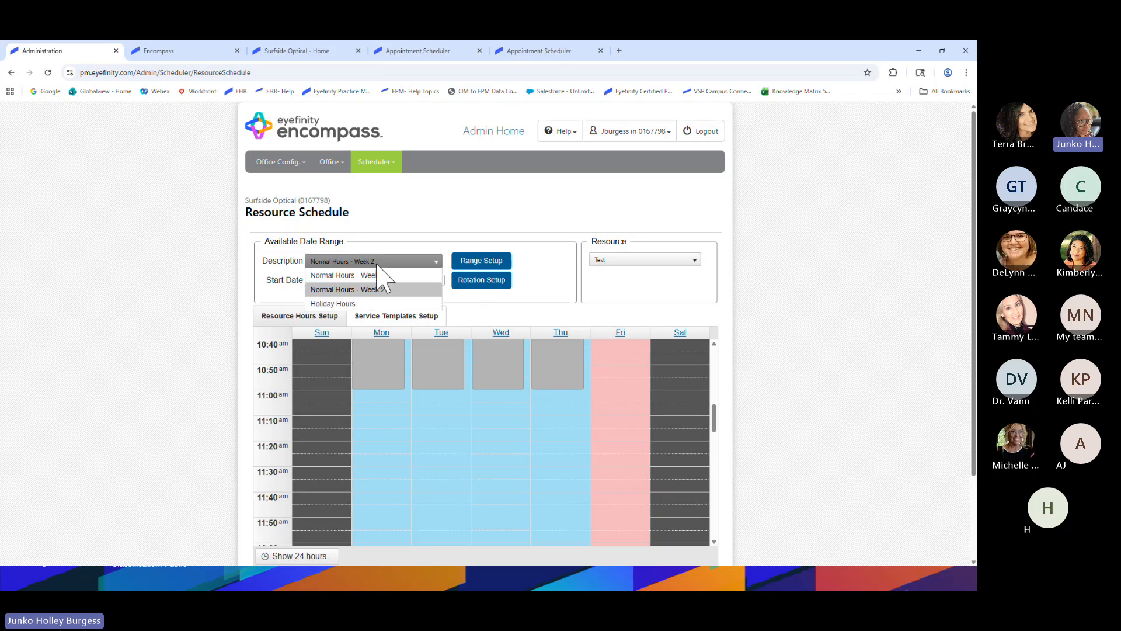
pyautogui.click(351, 304)
pyautogui.scroll(5, 408, 426)
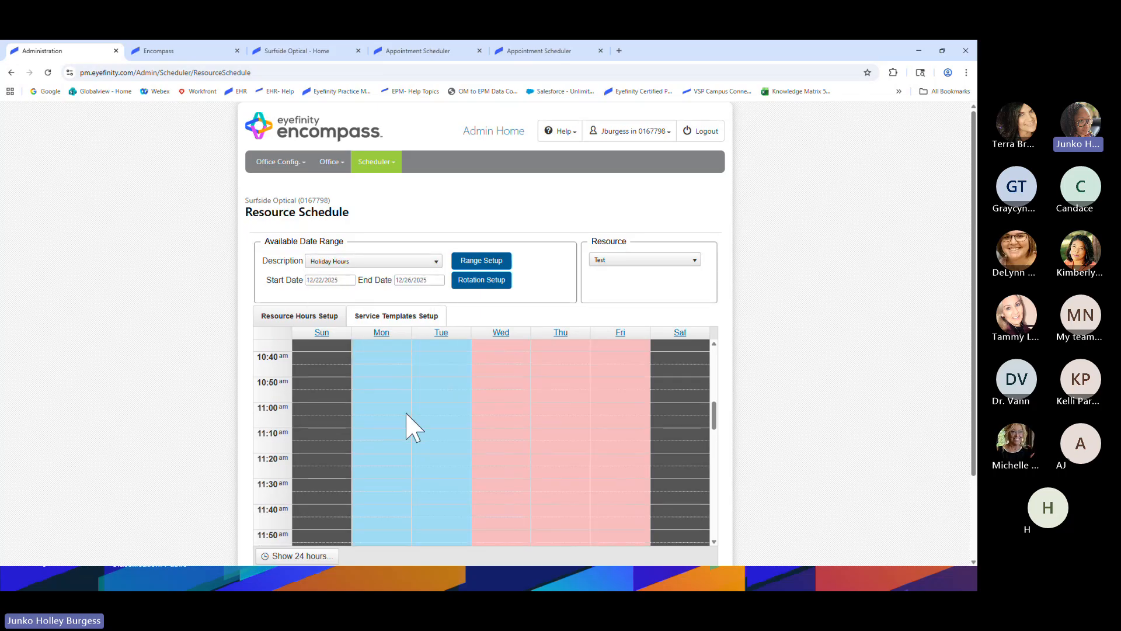
pyautogui.scroll(3, 408, 432)
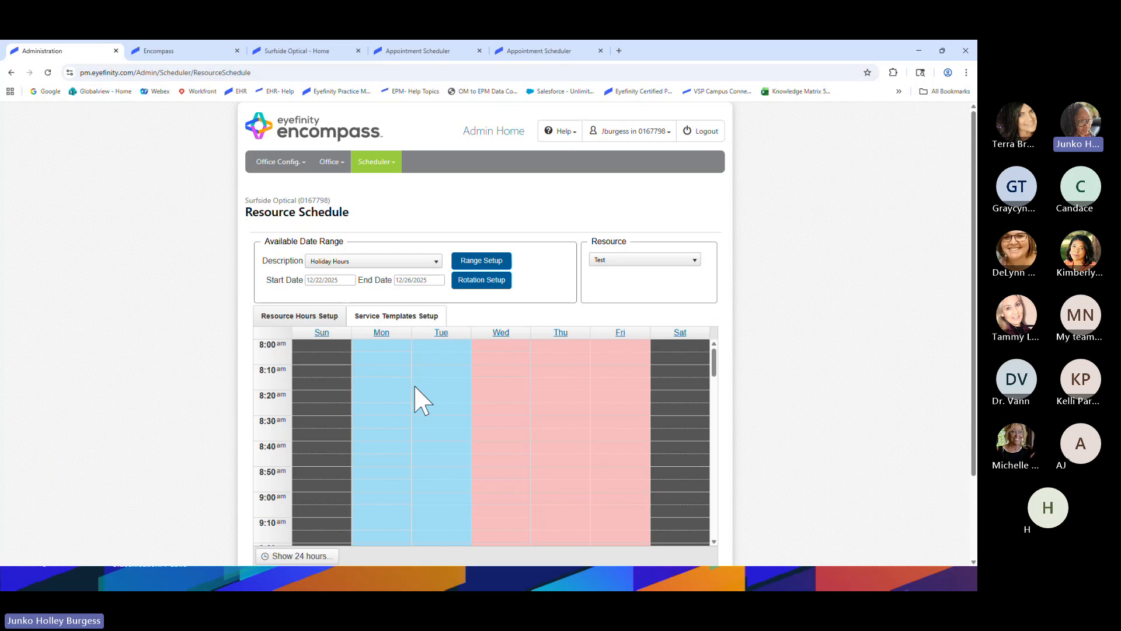
pyautogui.scroll(-3, 441, 446)
pyautogui.scroll(-3, 441, 446)
pyautogui.scroll(6, 433, 446)
# Flip the schedule to Week 1 and back to Week 2, then go to the Encompass home page
pyautogui.click(386, 261)
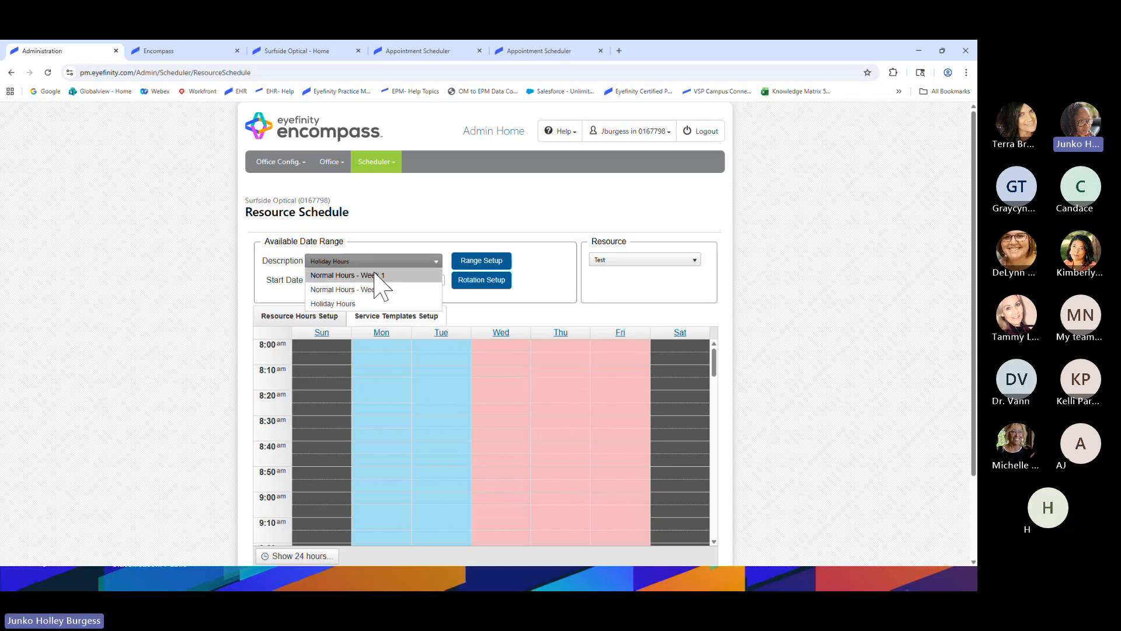
pyautogui.click(383, 273)
pyautogui.click(400, 262)
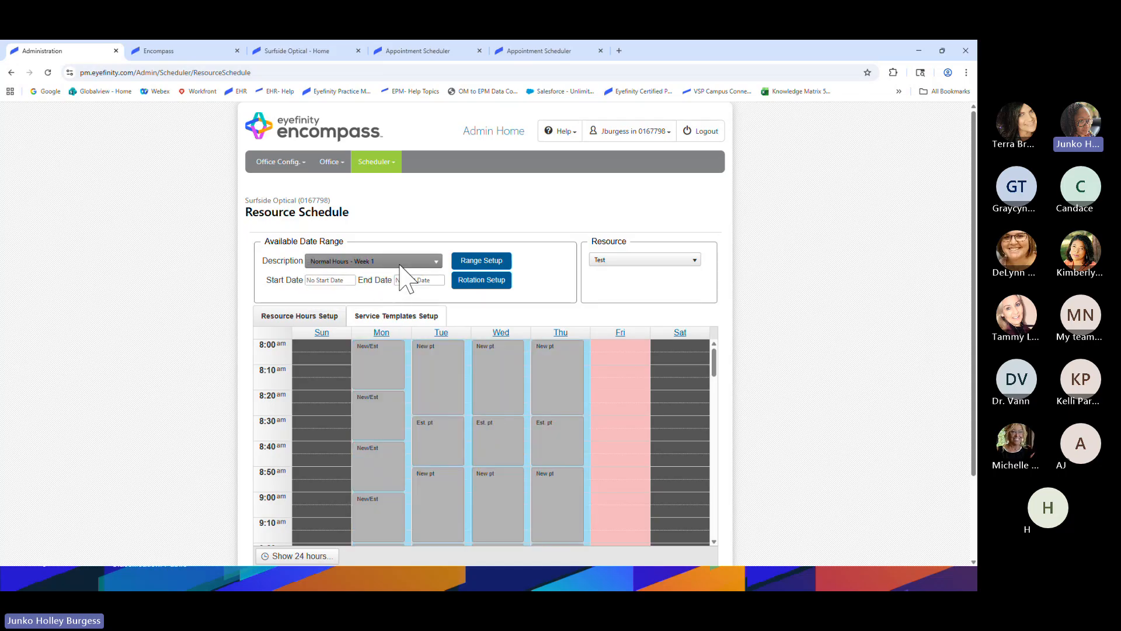
pyautogui.click(385, 283)
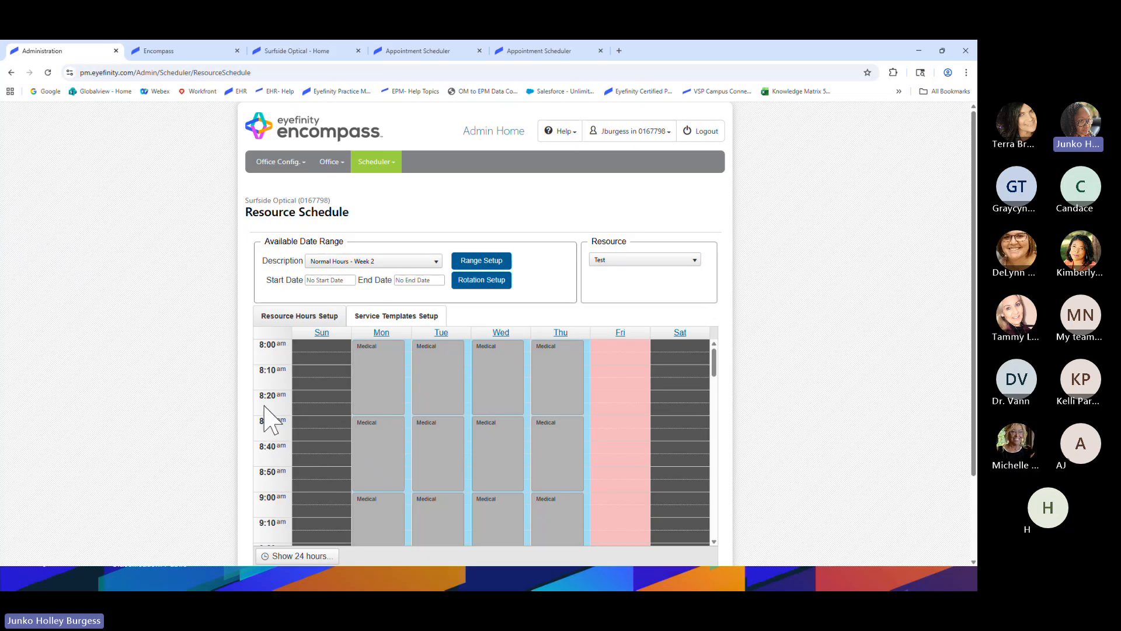
pyautogui.scroll(-1, 253, 408)
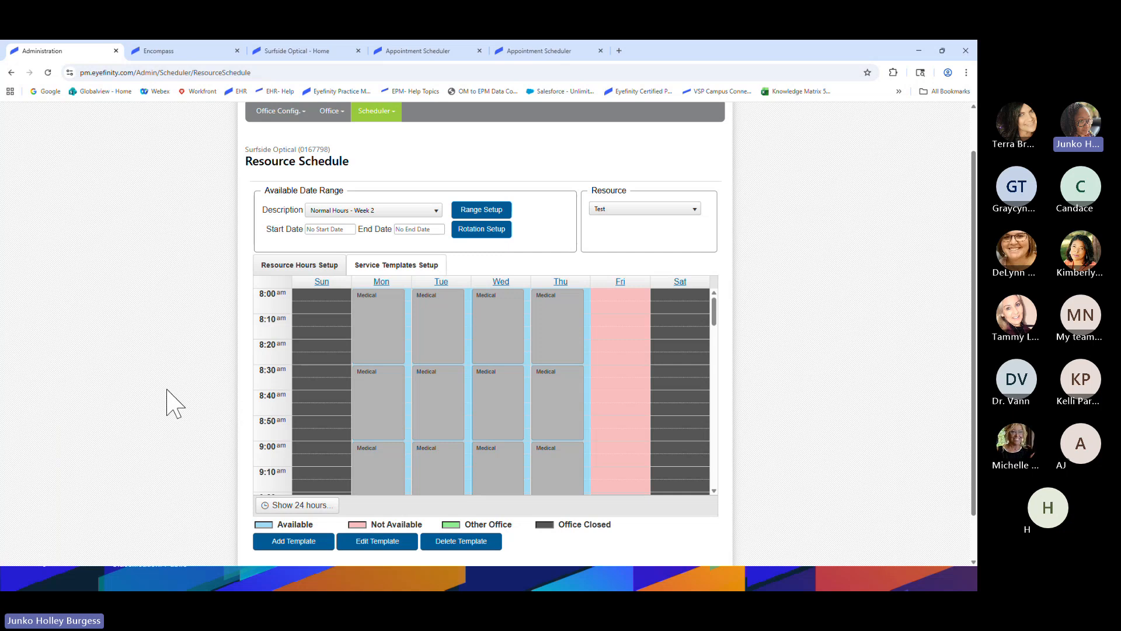
pyautogui.scroll(1, 281, 409)
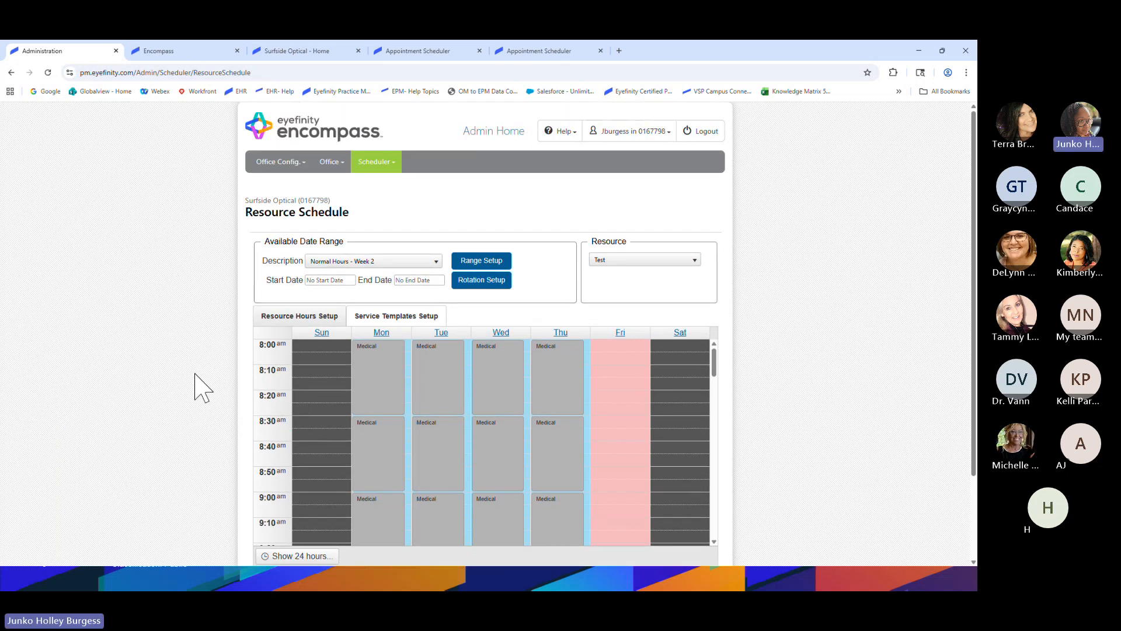
pyautogui.click(196, 51)
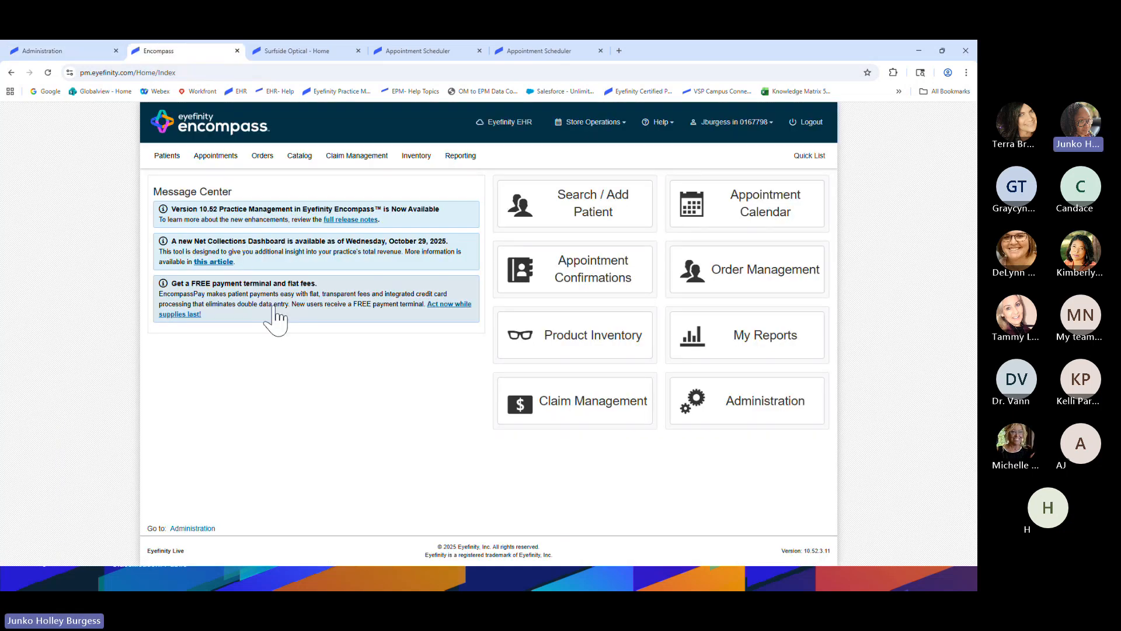
# Search for the patient by the start of their name and open their overview and appointments
pyautogui.click(564, 211)
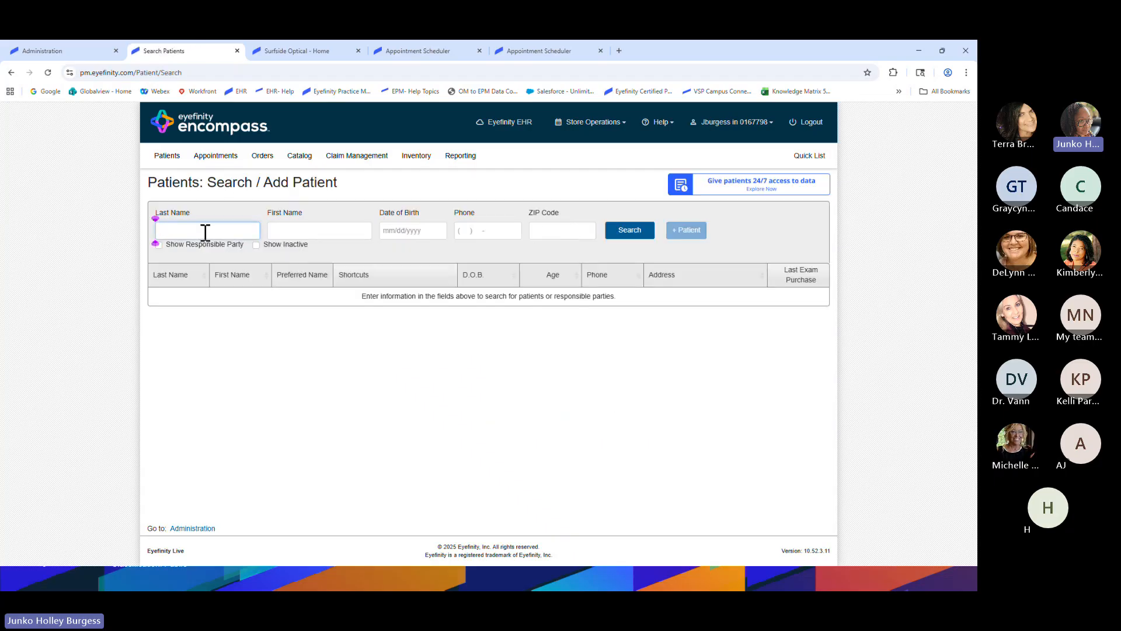
pyautogui.write('fla')
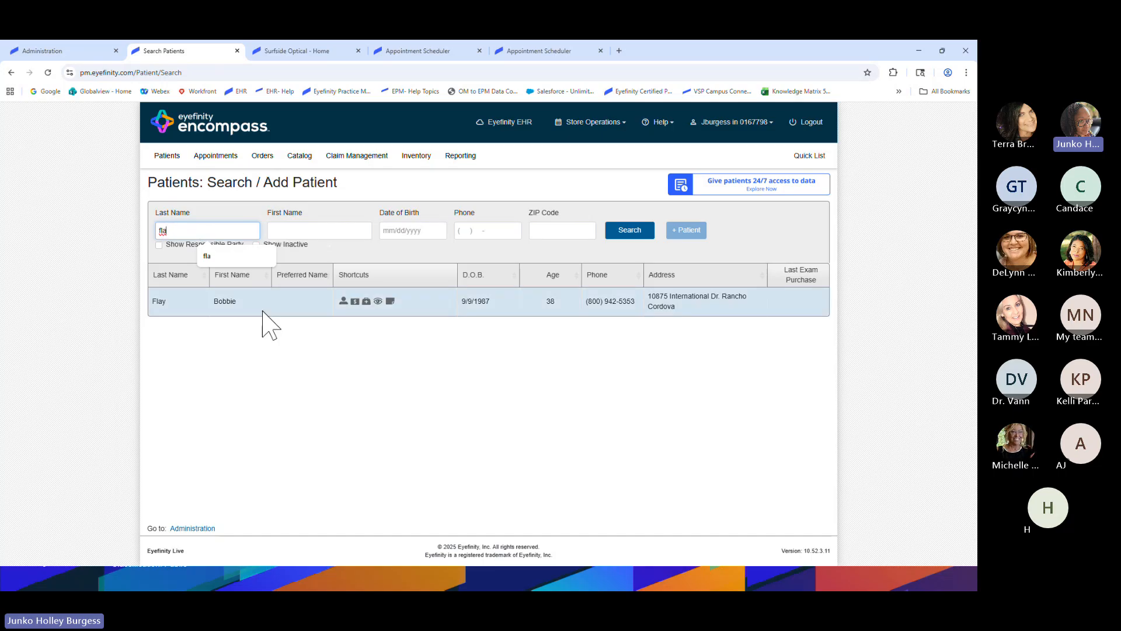
pyautogui.click(243, 308)
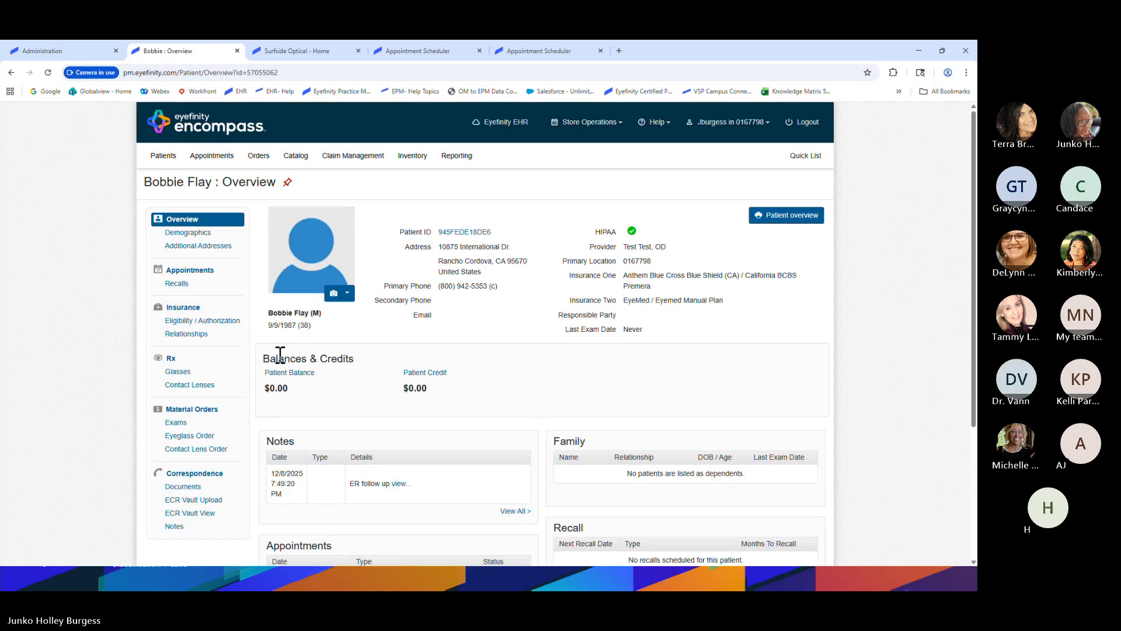
pyautogui.click(199, 271)
pyautogui.click(200, 274)
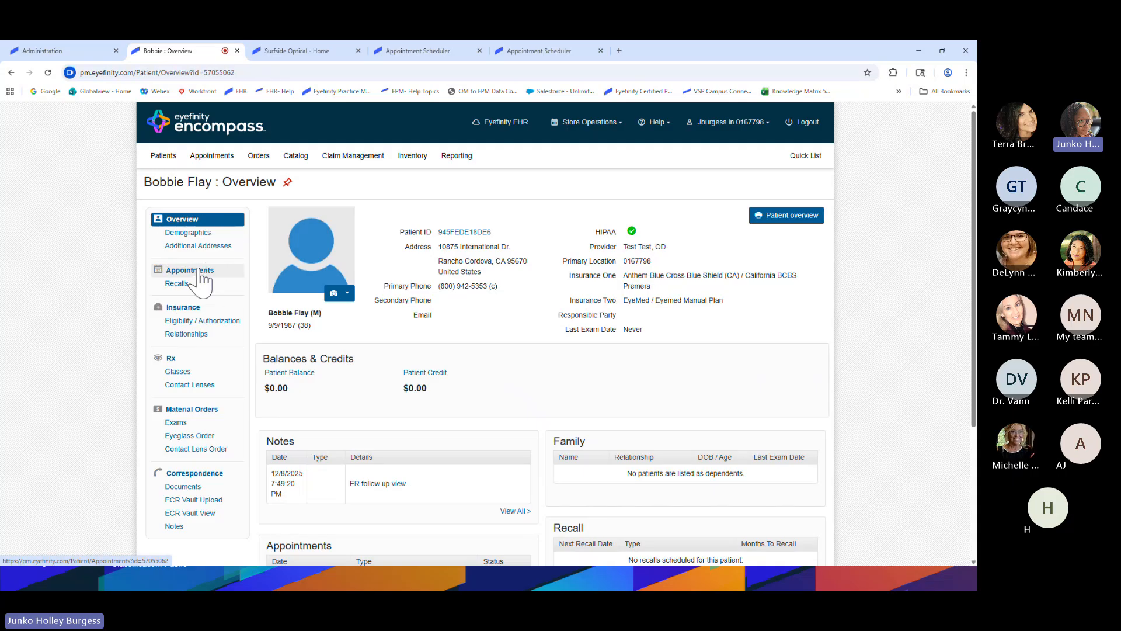
# Open the Appointment Calendar showing the Dec 7–13, 2025 week from the Appointments menu
pyautogui.click(215, 158)
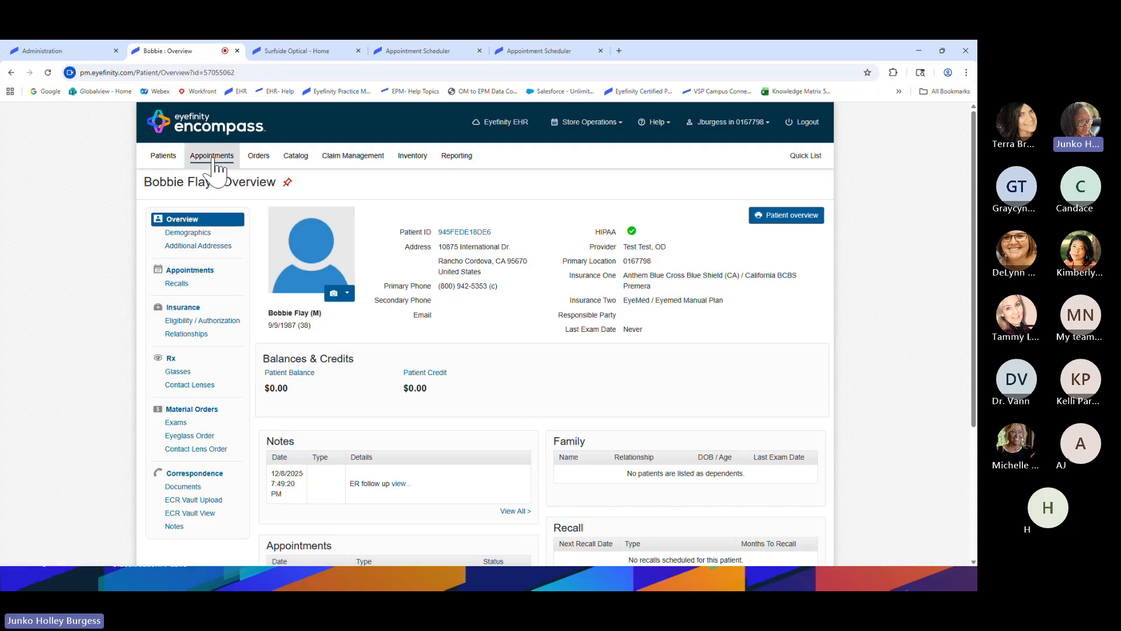
pyautogui.click(215, 157)
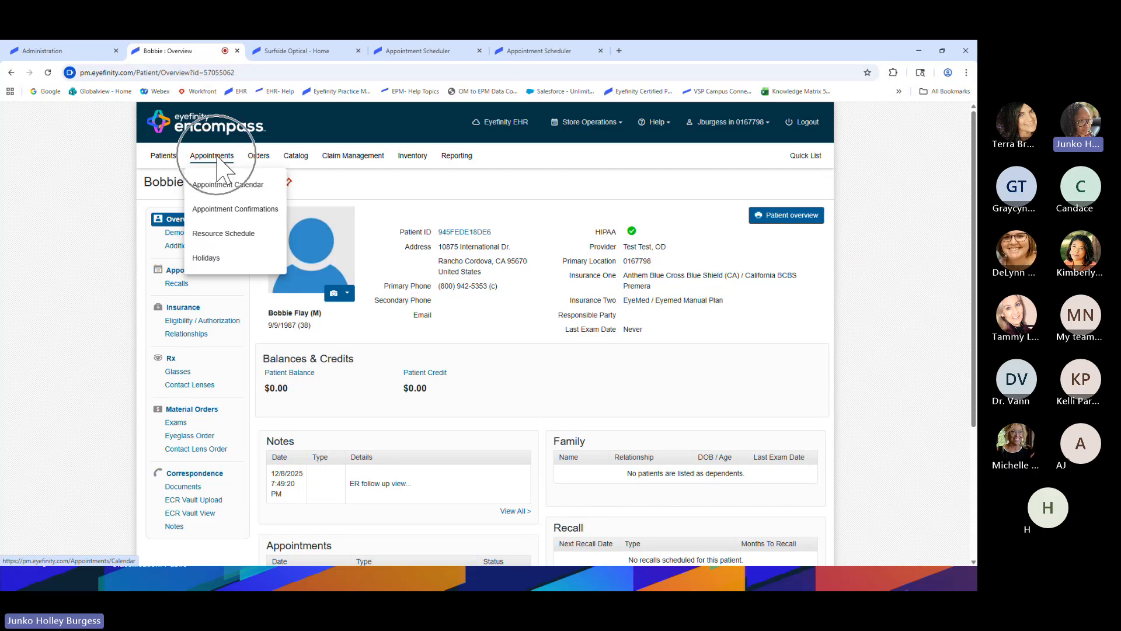
pyautogui.click(227, 185)
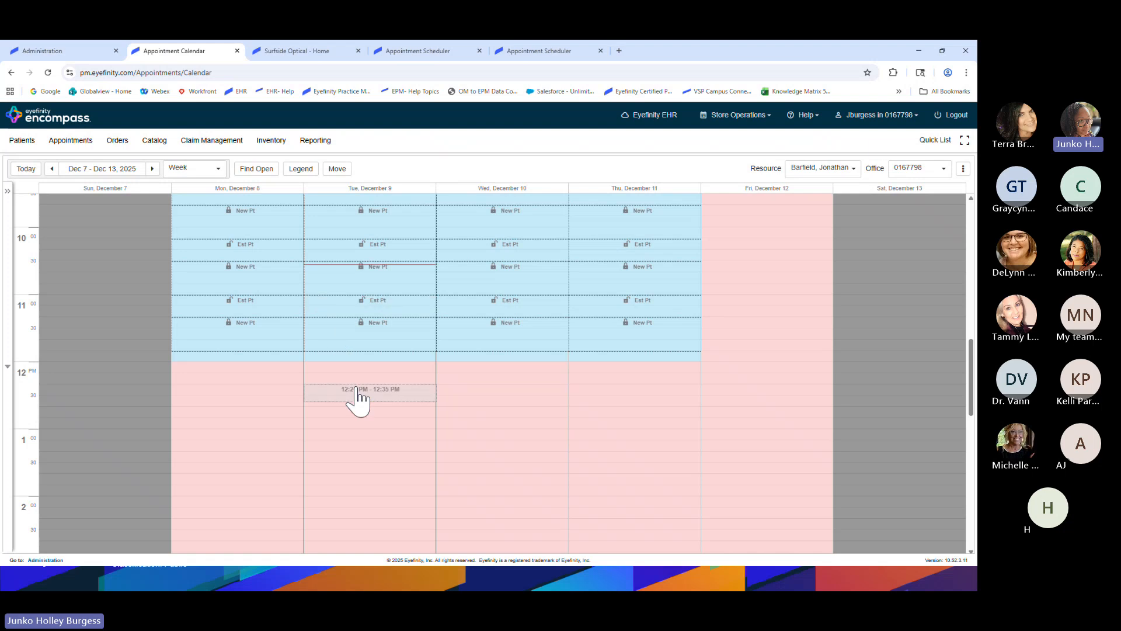
# Expand the patient panel beside the week calendar and open the appointment pages menu
pyautogui.scroll(4, 368, 449)
pyautogui.scroll(-1, 350, 339)
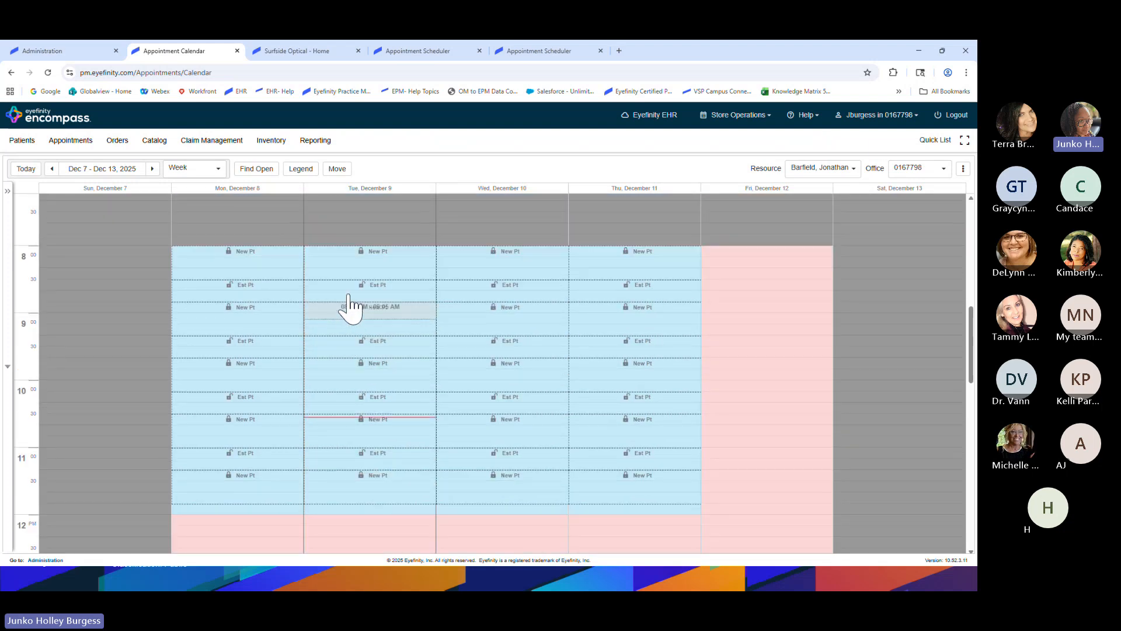
pyautogui.click(818, 169)
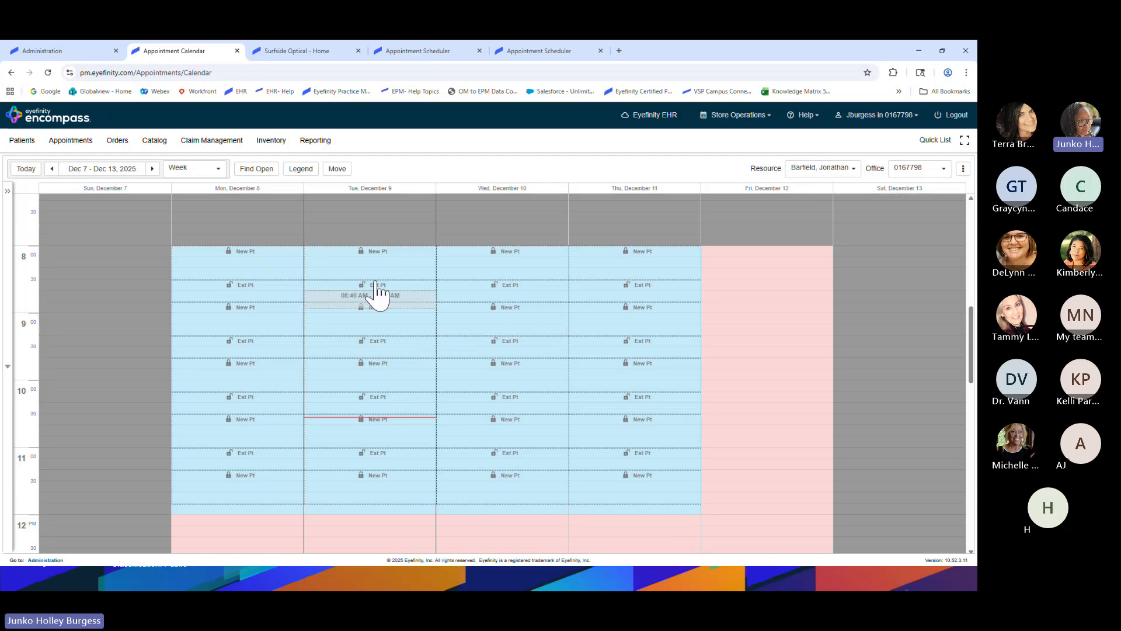
pyautogui.click(8, 193)
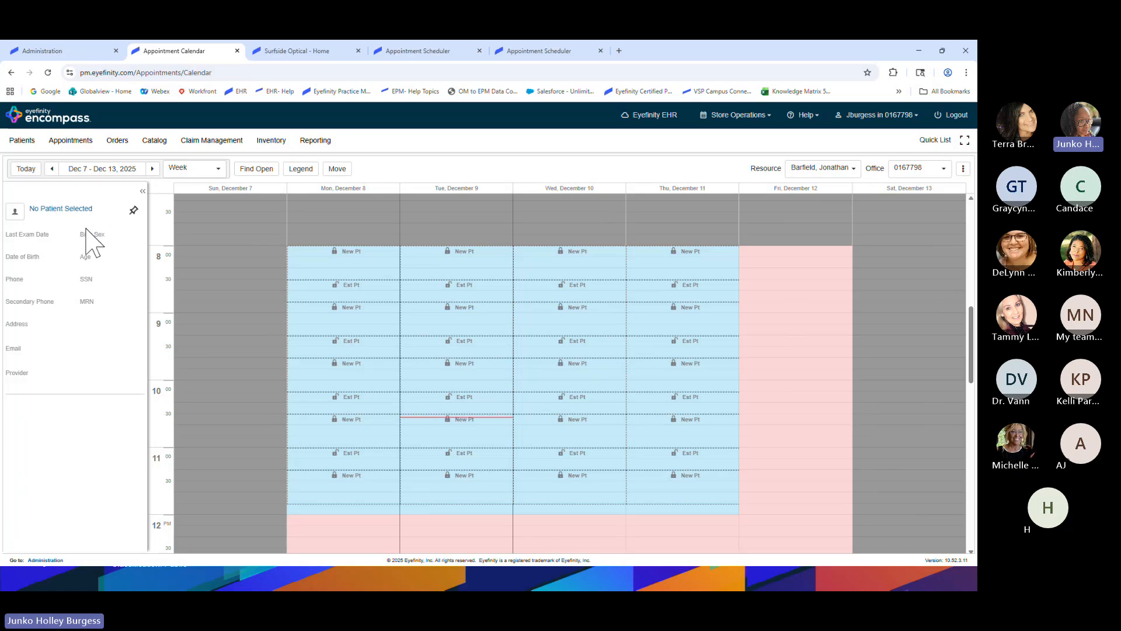
pyautogui.click(76, 146)
# Search patients by last name 'fla', check their appointments, and start booking a new one
pyautogui.moveTo(27, 147)
pyautogui.click(35, 169)
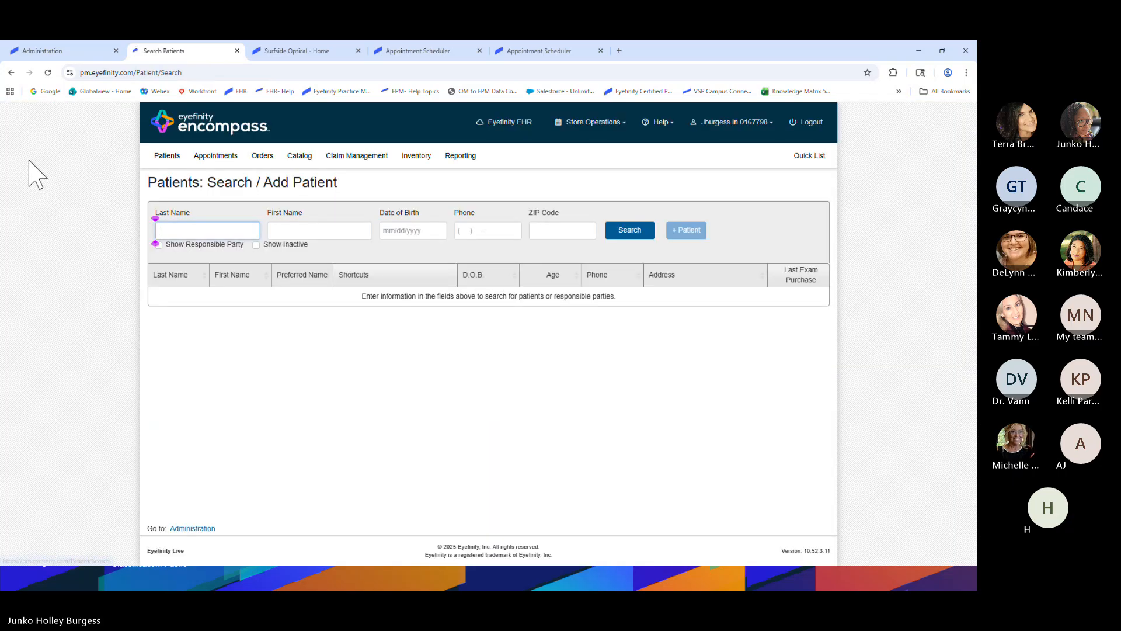
pyautogui.click(205, 230)
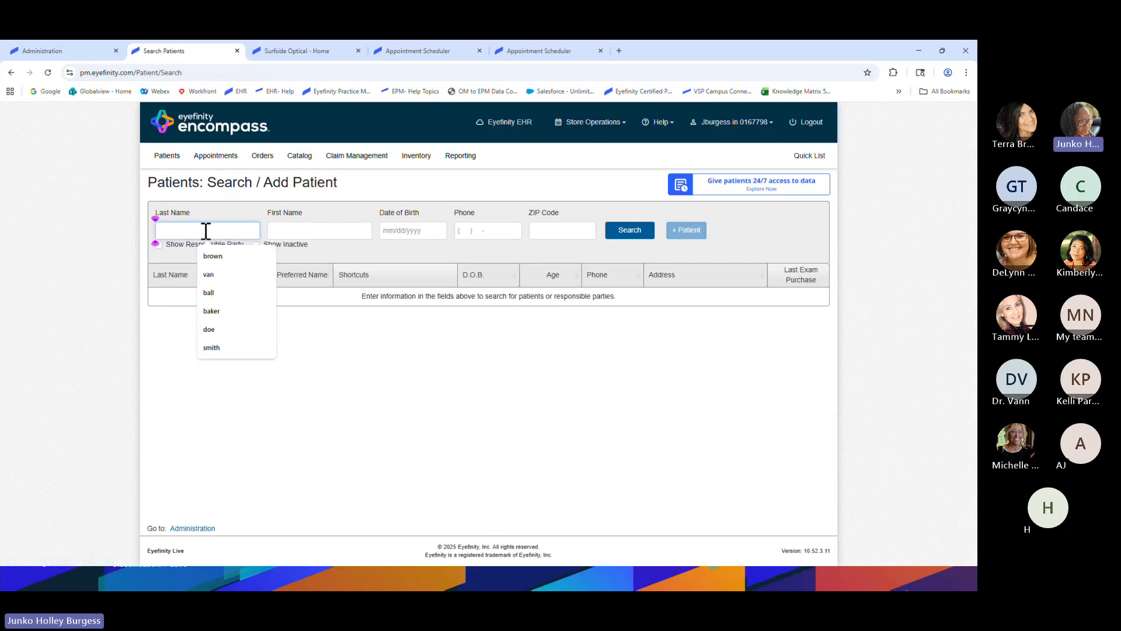
pyautogui.write('fla')
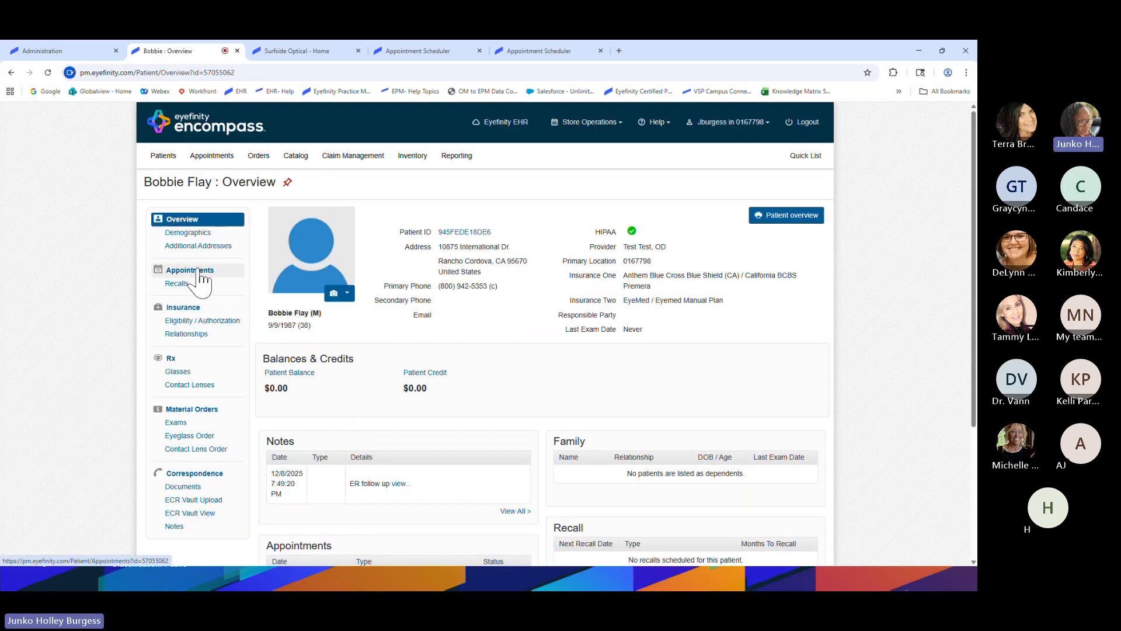
pyautogui.click(199, 270)
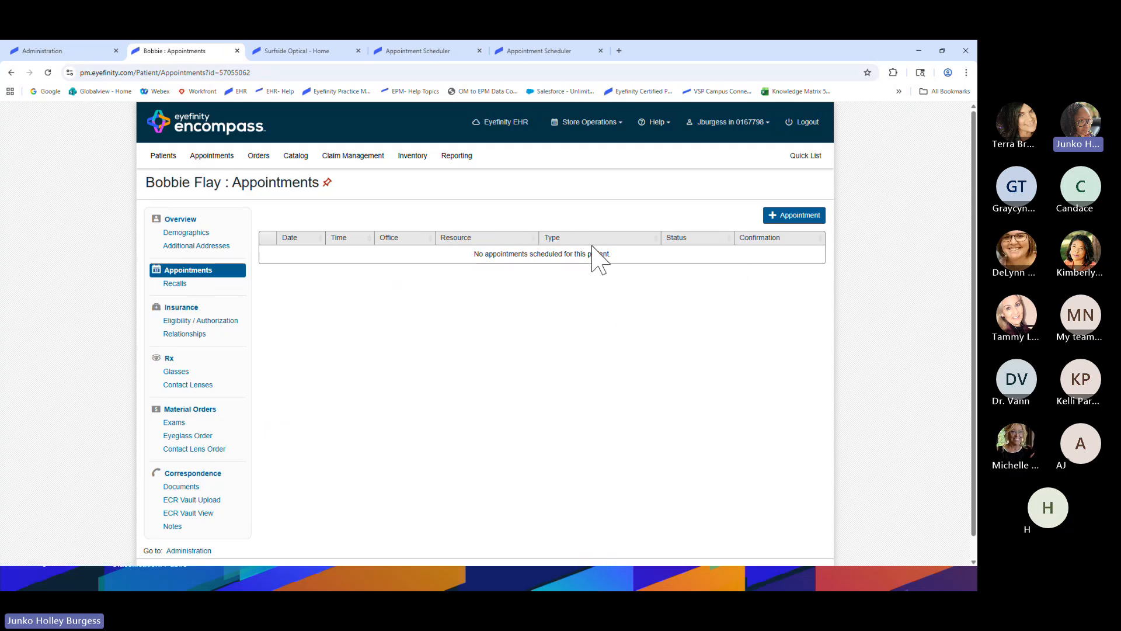
pyautogui.click(782, 217)
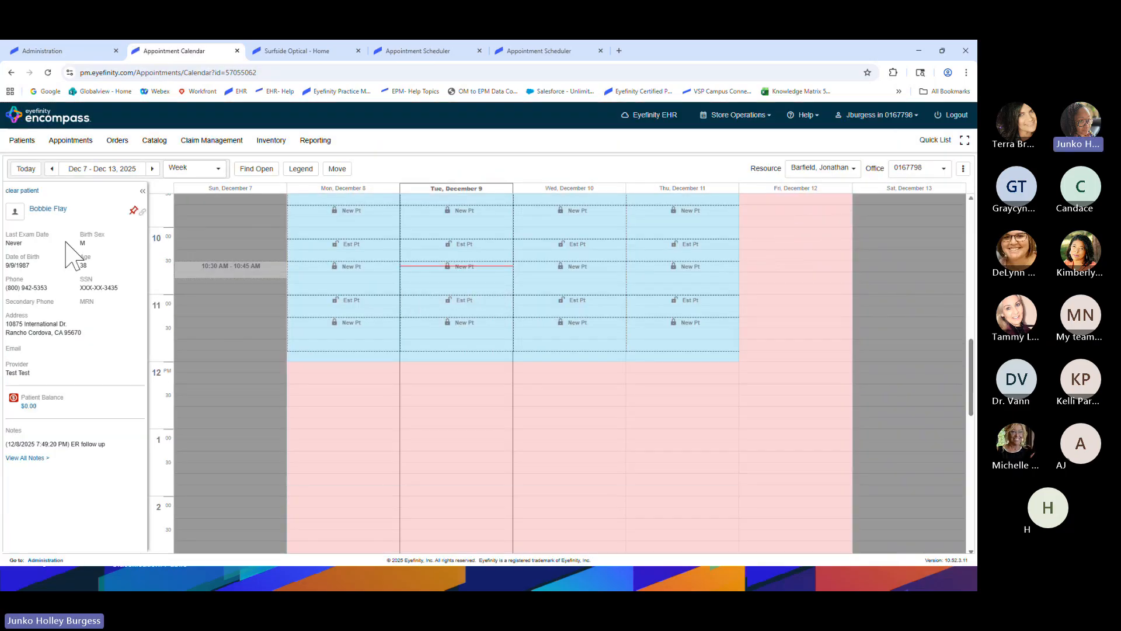
pyautogui.press('ctrl')
pyautogui.press('ctrl')
pyautogui.click(70, 141)
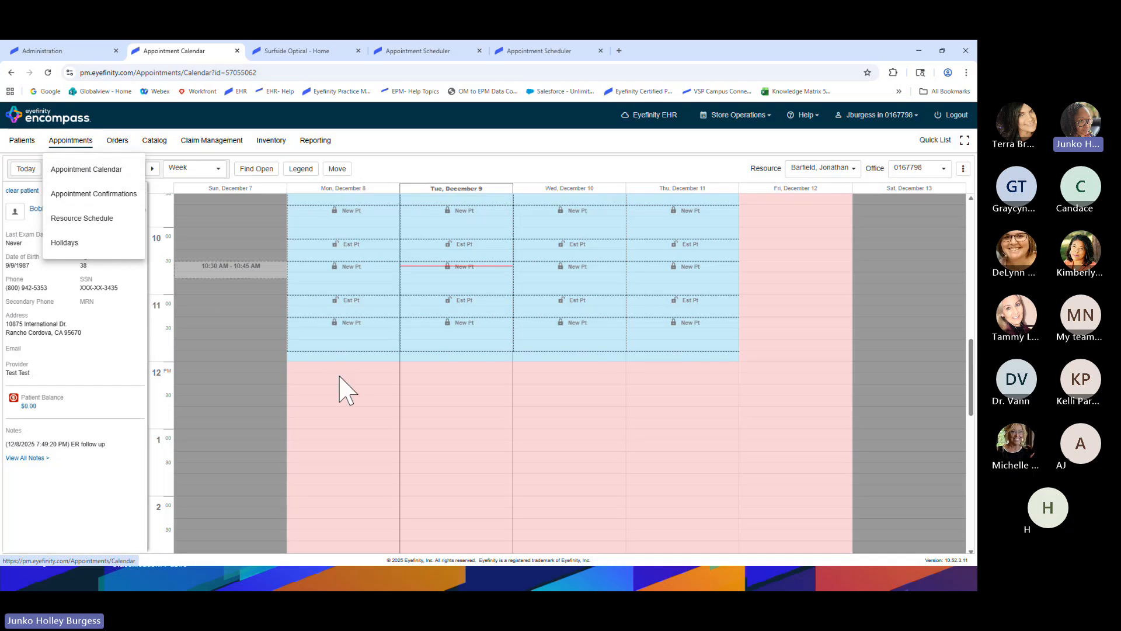
pyautogui.scroll(3, 283, 370)
pyautogui.scroll(2, 284, 379)
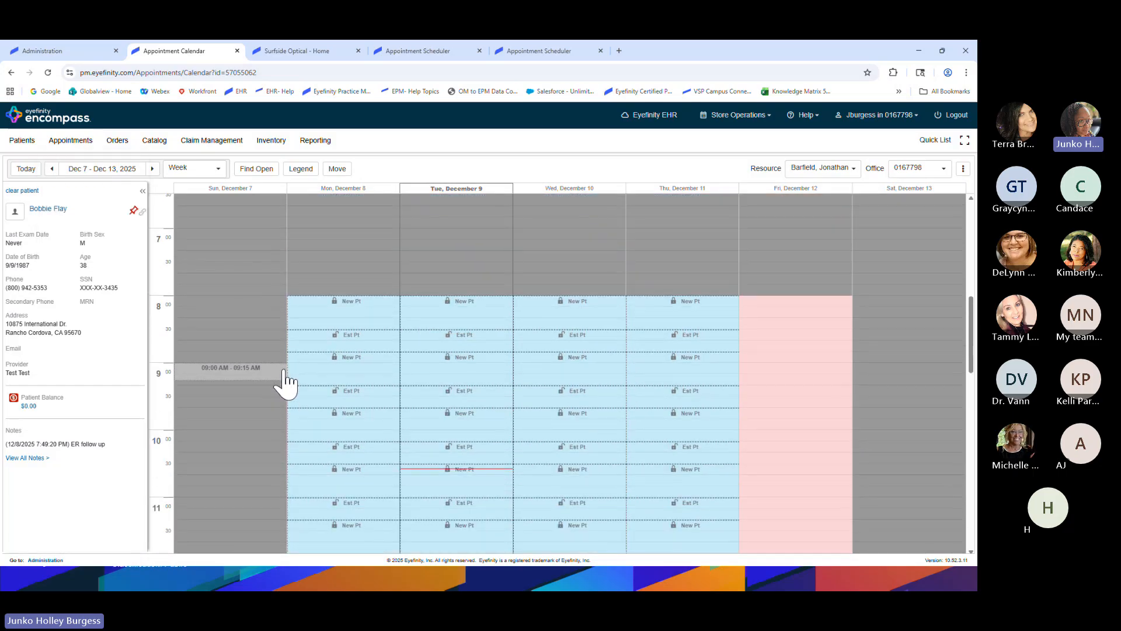
pyautogui.scroll(-1, 285, 378)
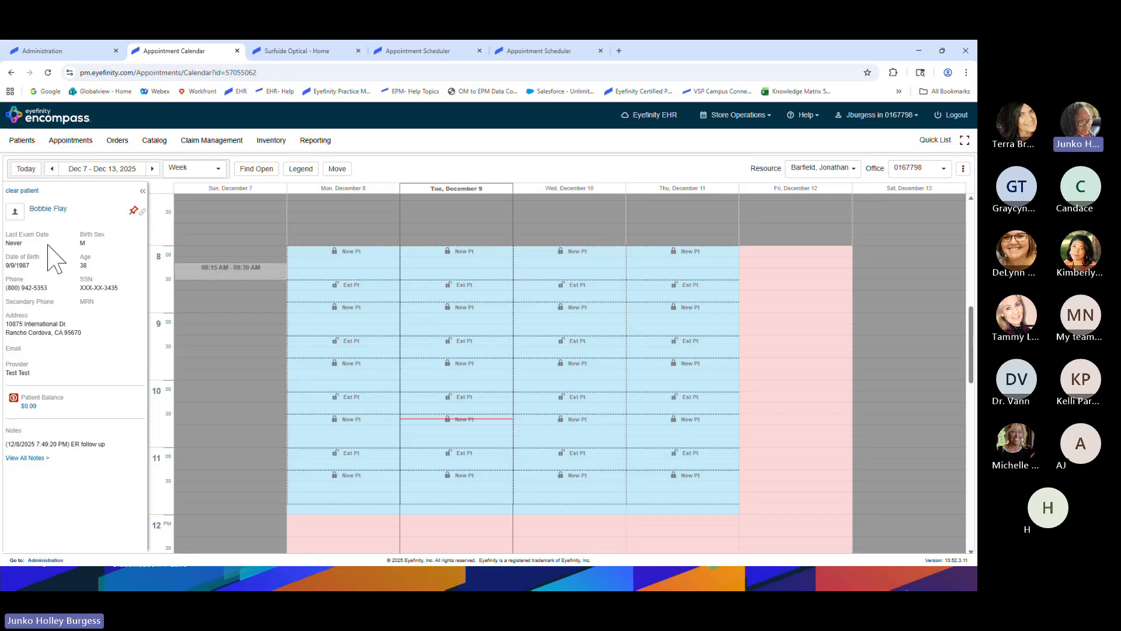
pyautogui.click(53, 209)
pyautogui.moveTo(138, 213)
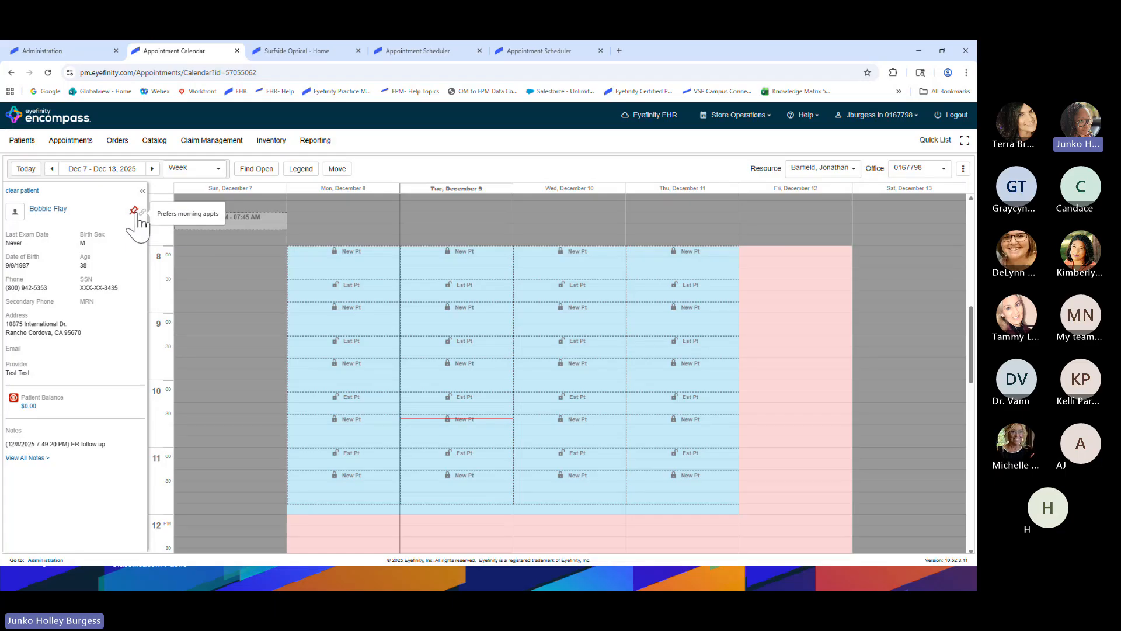
pyautogui.click(134, 212)
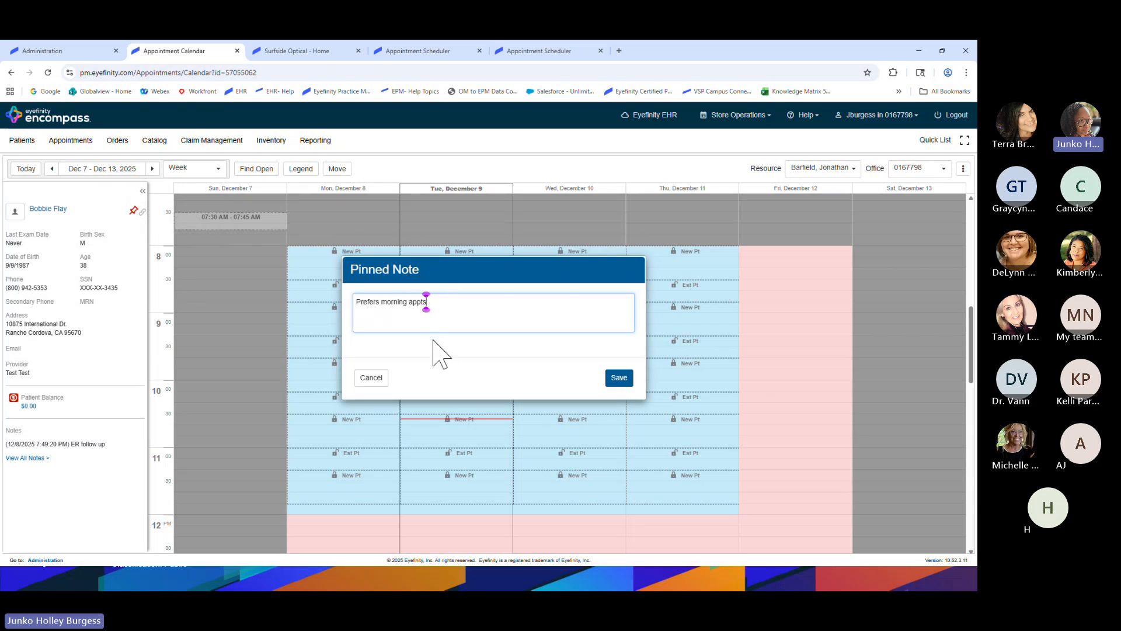
pyautogui.click(374, 379)
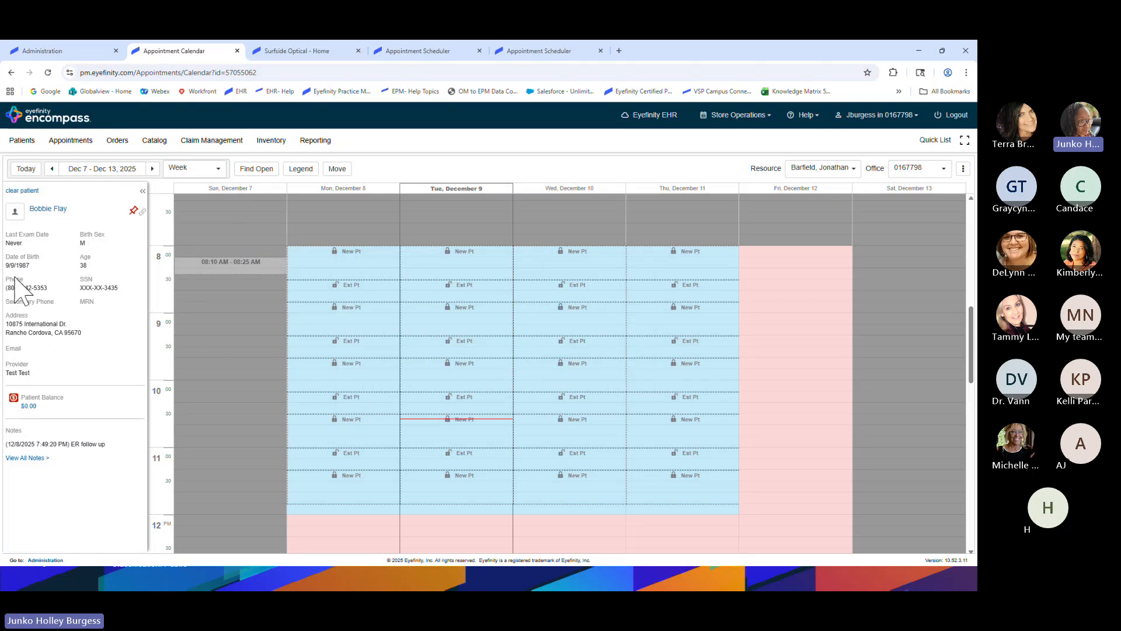
# Deactivate the patient's EyeMed and Anthem plans on the Patient Details Insurance tab
pyautogui.click(15, 213)
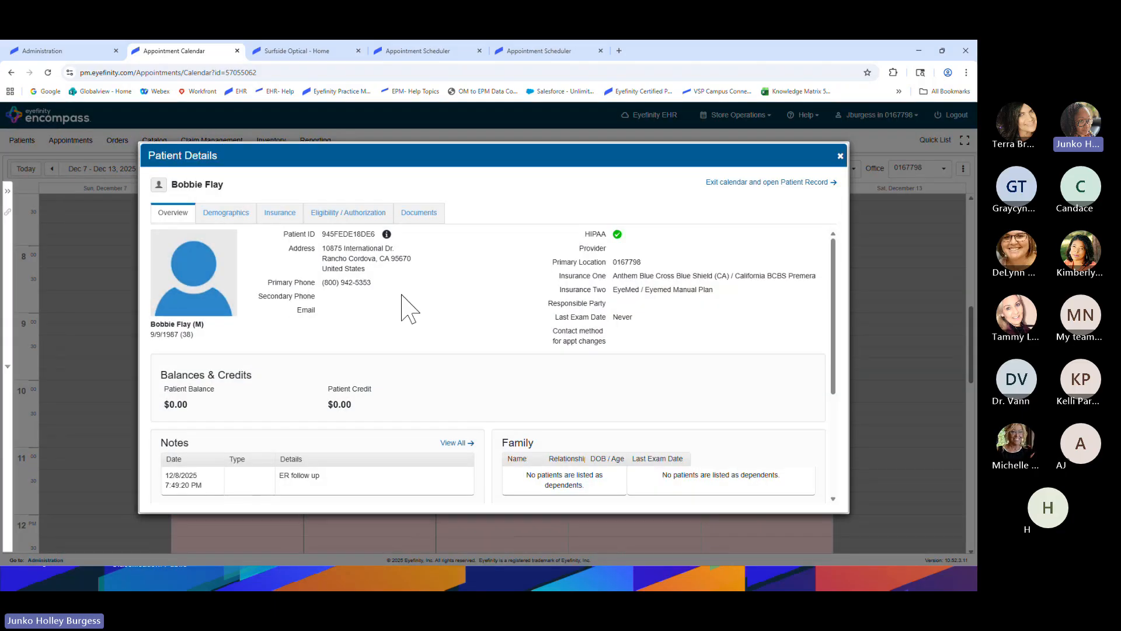
pyautogui.click(223, 218)
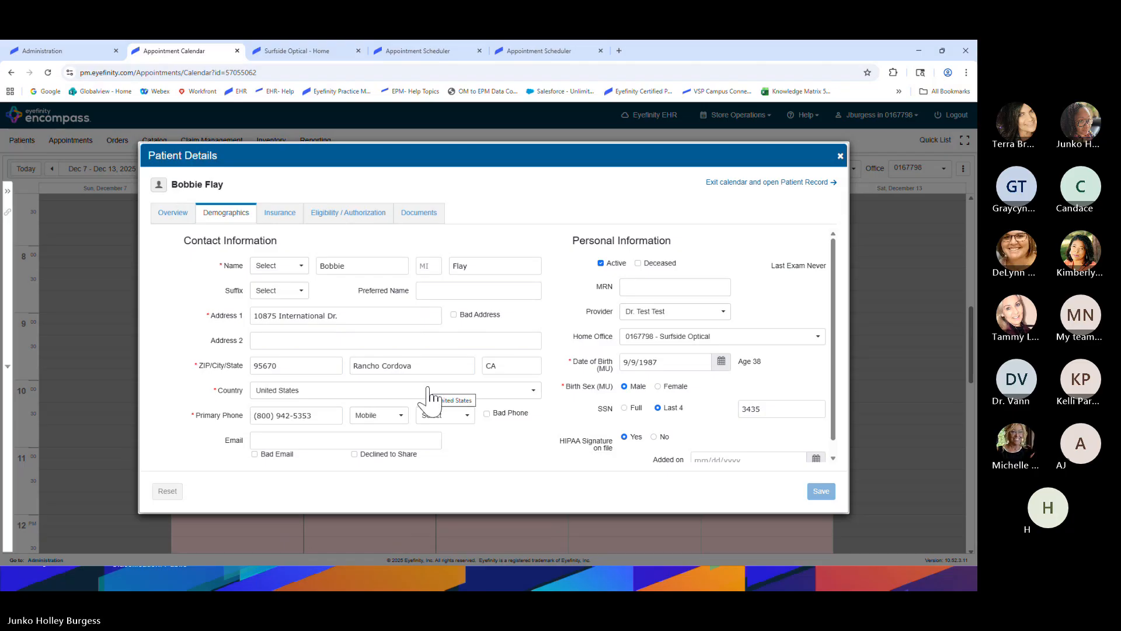
pyautogui.click(280, 213)
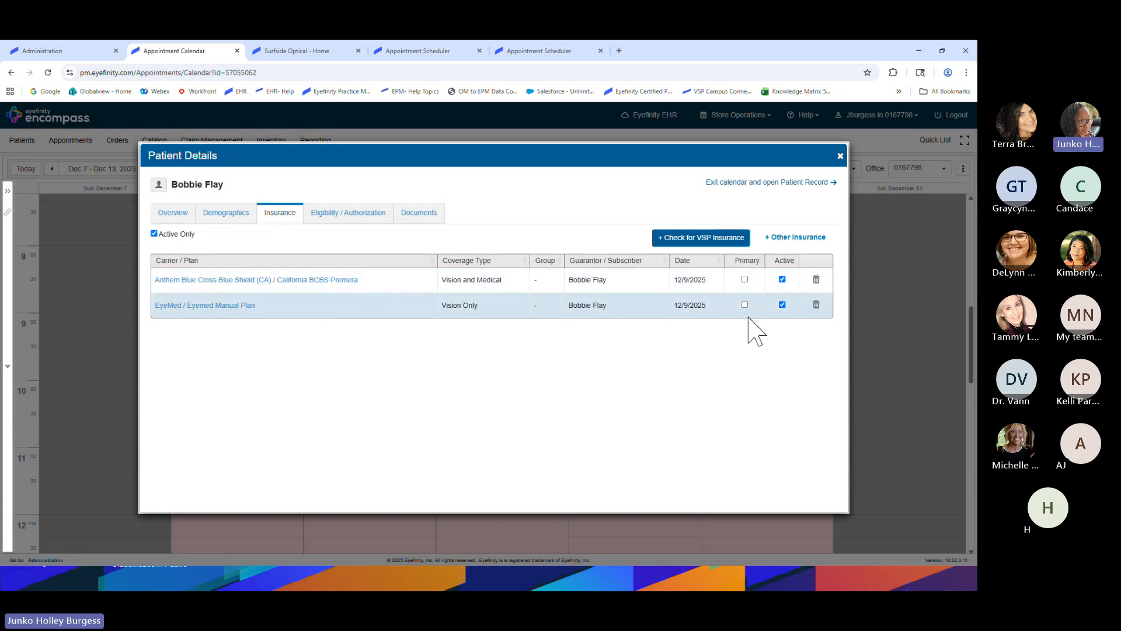
pyautogui.click(782, 304)
pyautogui.click(782, 280)
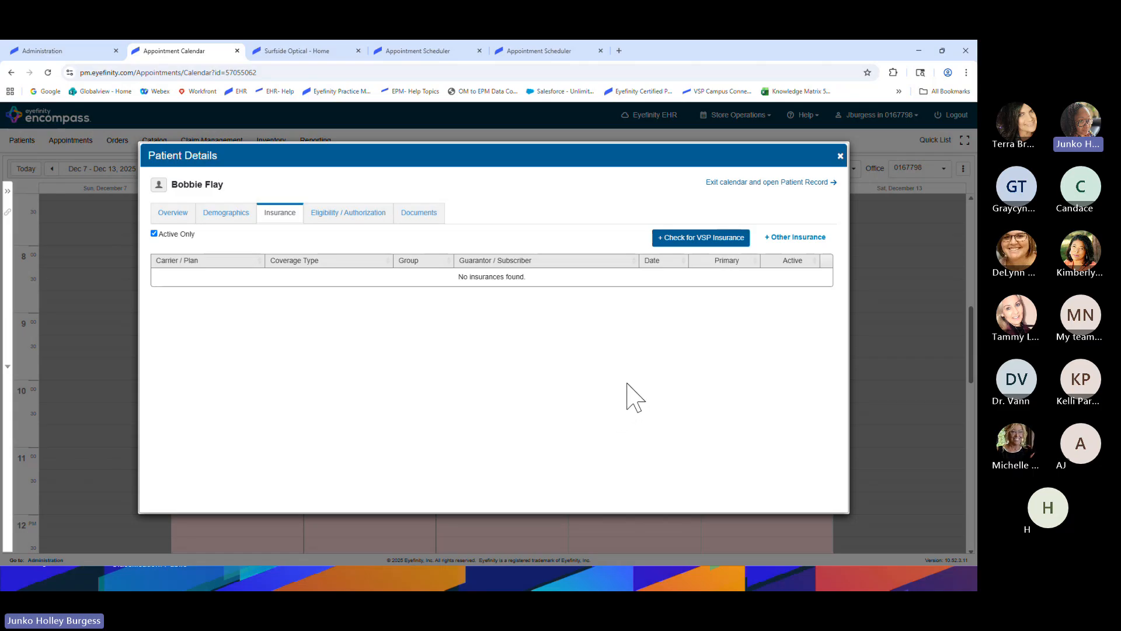
# Save a new EyeMed insurance with the suggested Insured ID and relationship Self
pyautogui.click(793, 238)
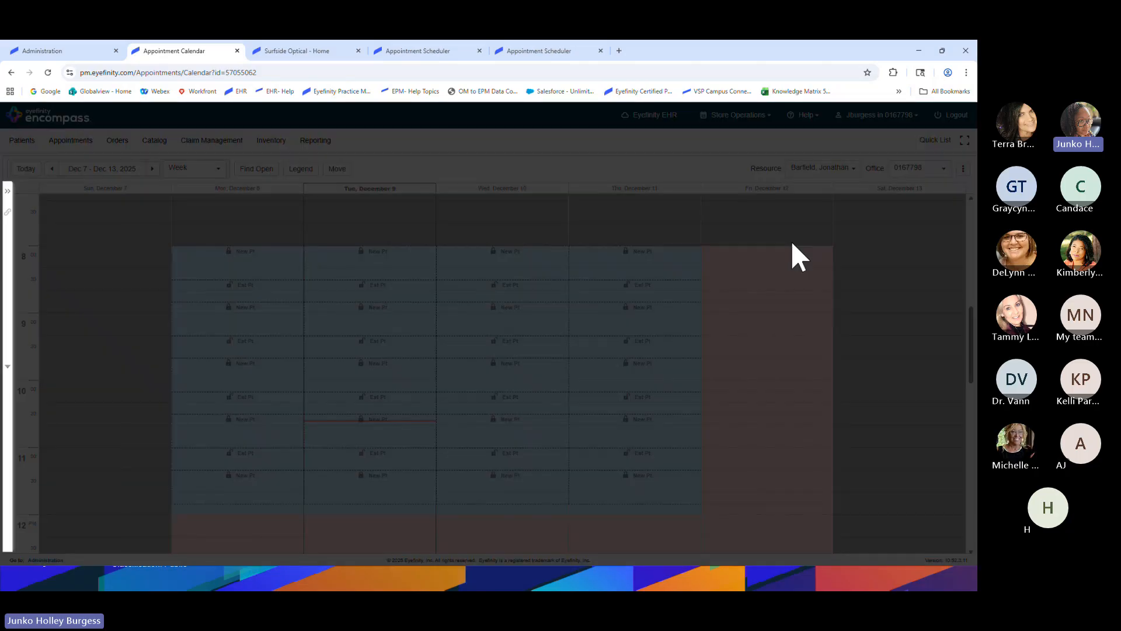
pyautogui.click(354, 205)
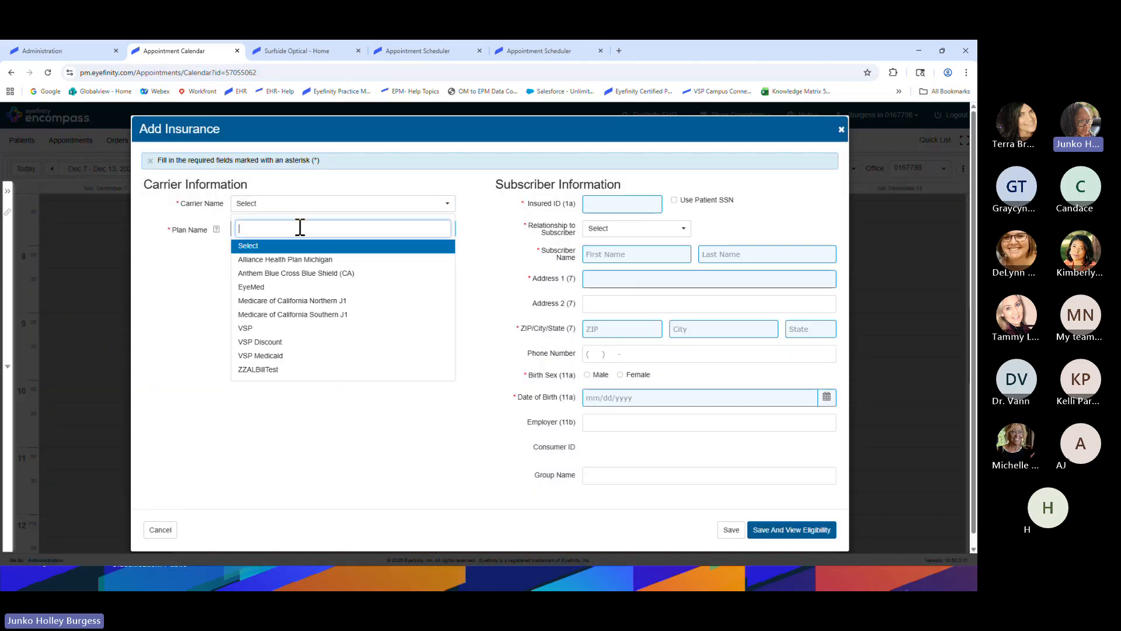
pyautogui.click(288, 285)
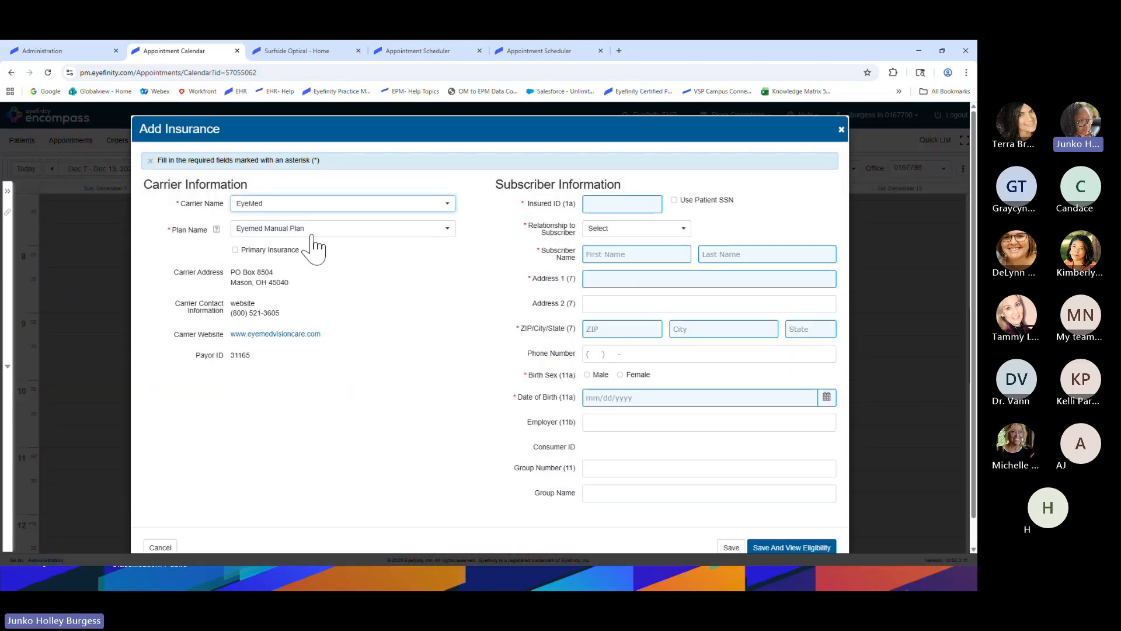
pyautogui.click(606, 201)
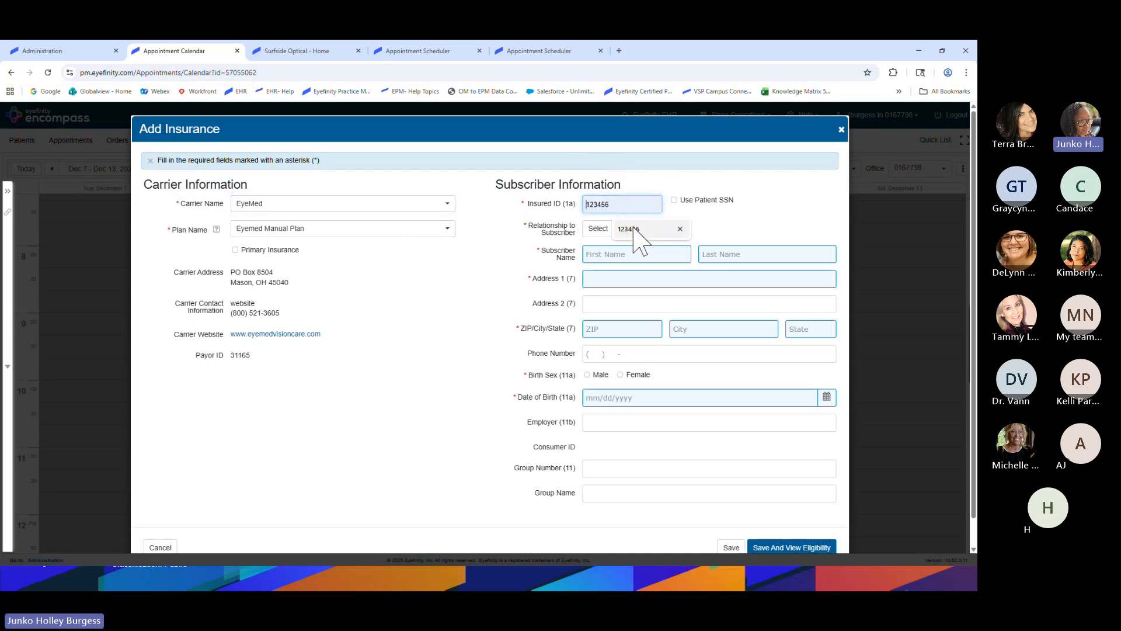
pyautogui.click(635, 230)
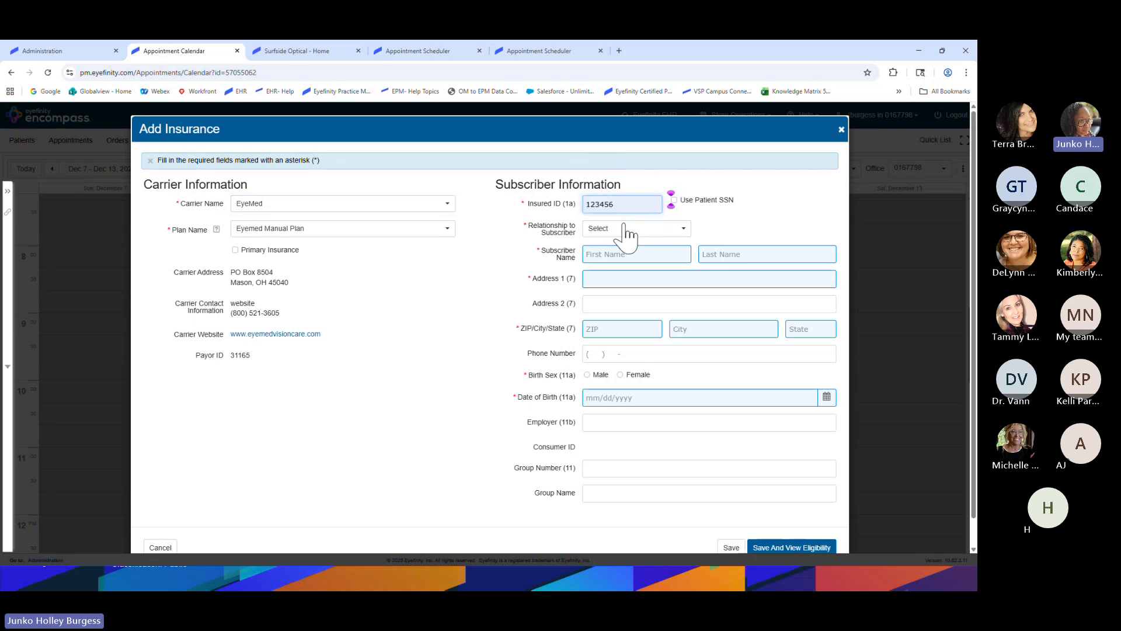
pyautogui.click(626, 231)
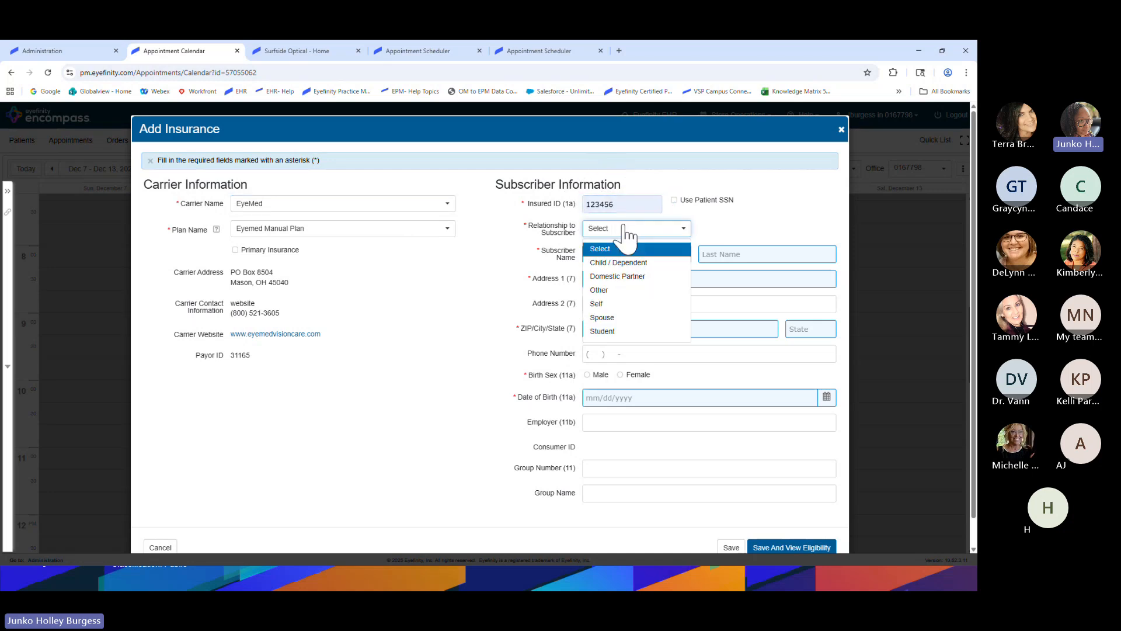
pyautogui.click(611, 303)
pyautogui.scroll(-1, 640, 346)
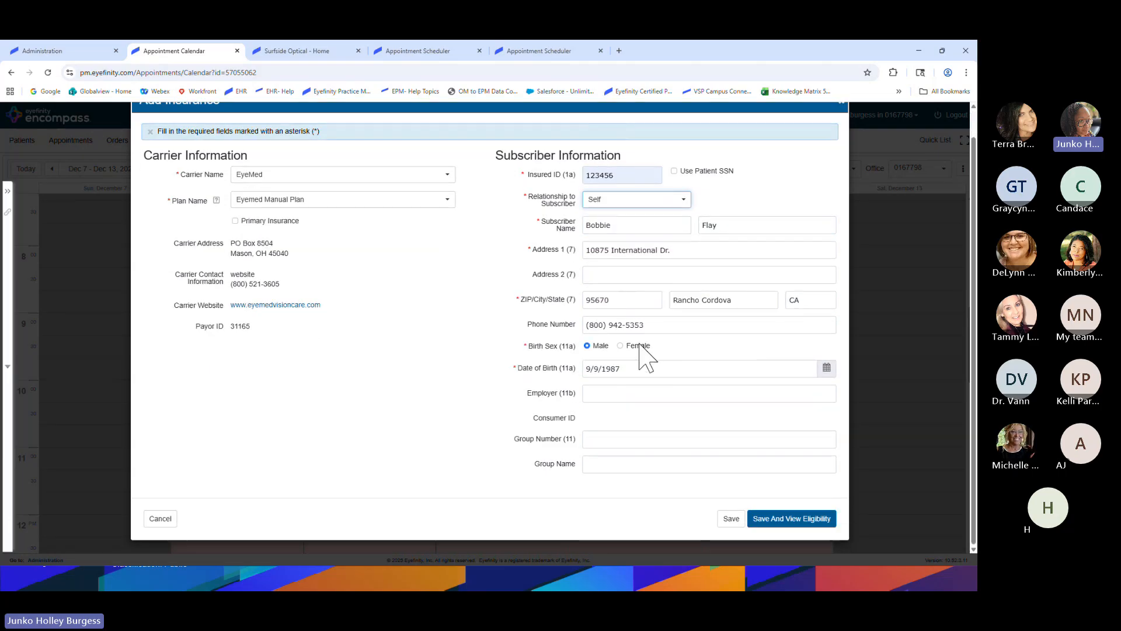
pyautogui.click(772, 522)
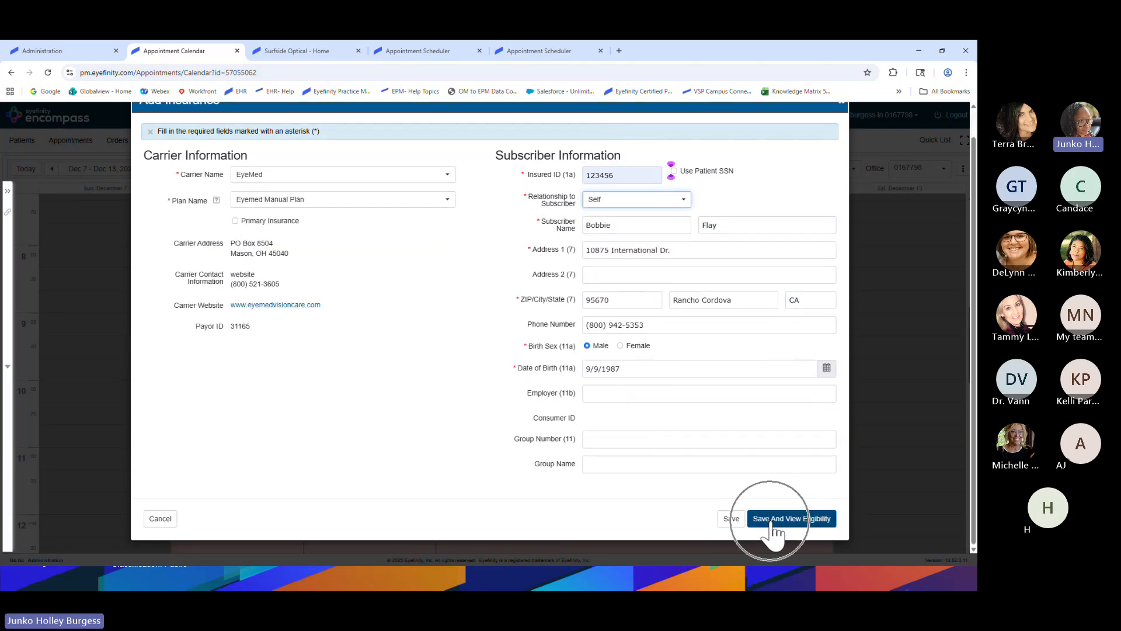
pyautogui.click(728, 520)
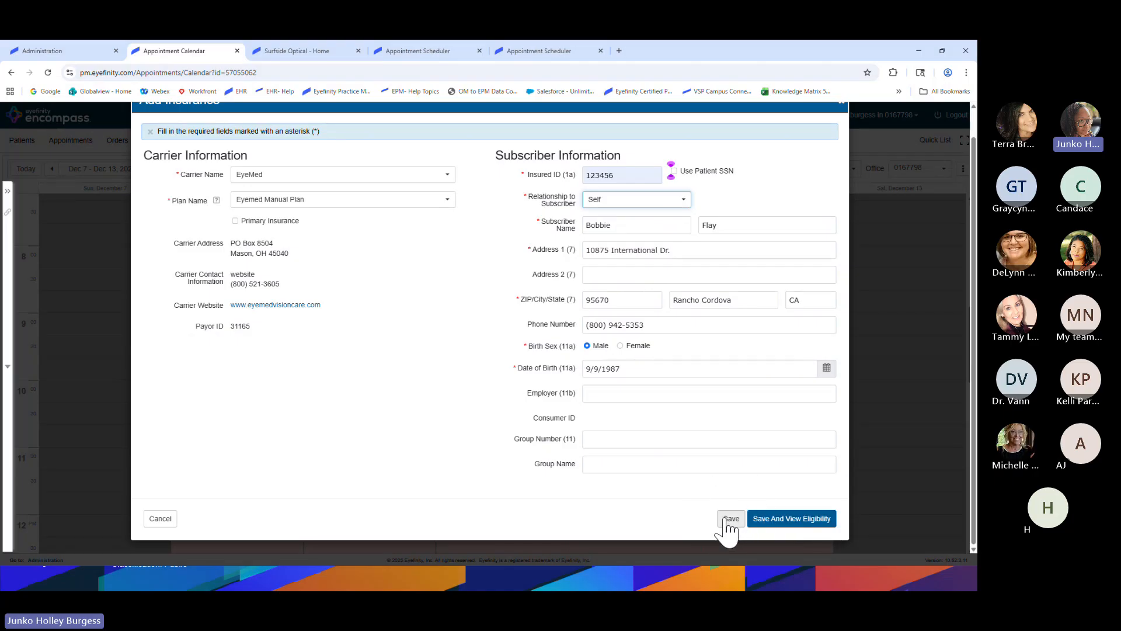
pyautogui.click(727, 522)
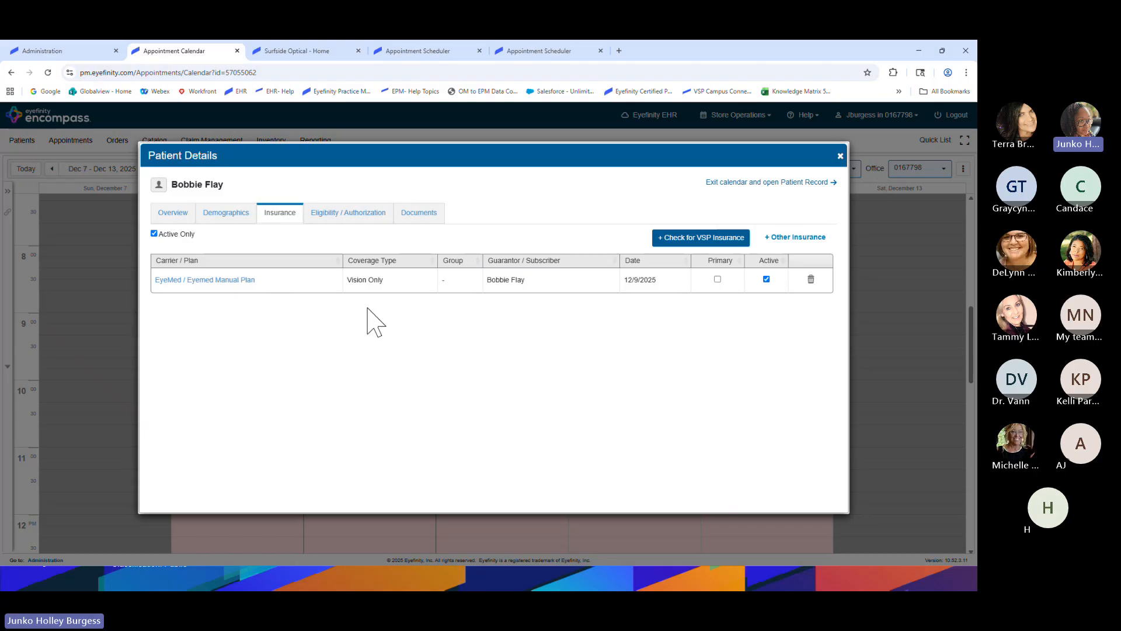
# Record an EyeMed eligibility authorizing Exam, Frames, Lens and Contact Lens
pyautogui.click(341, 216)
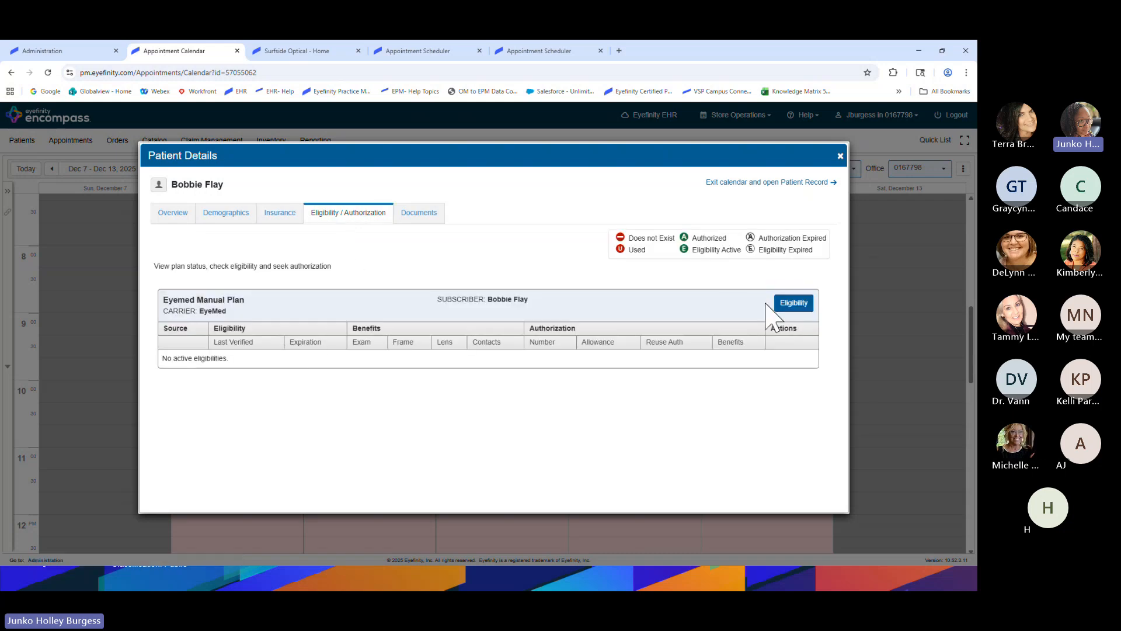
pyautogui.click(787, 303)
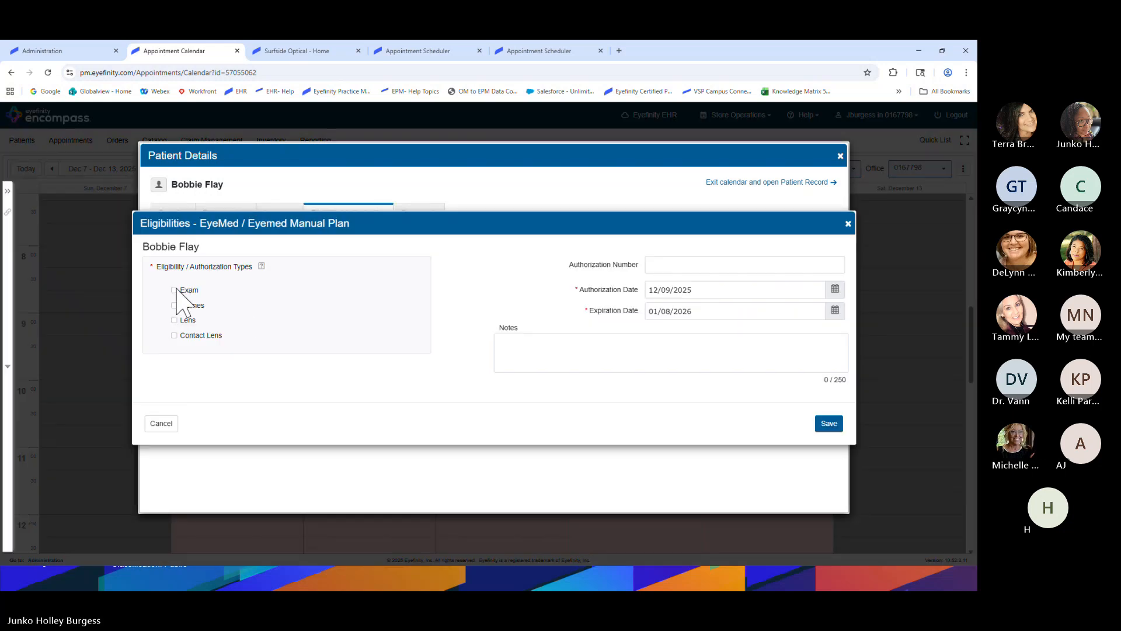
pyautogui.click(175, 290)
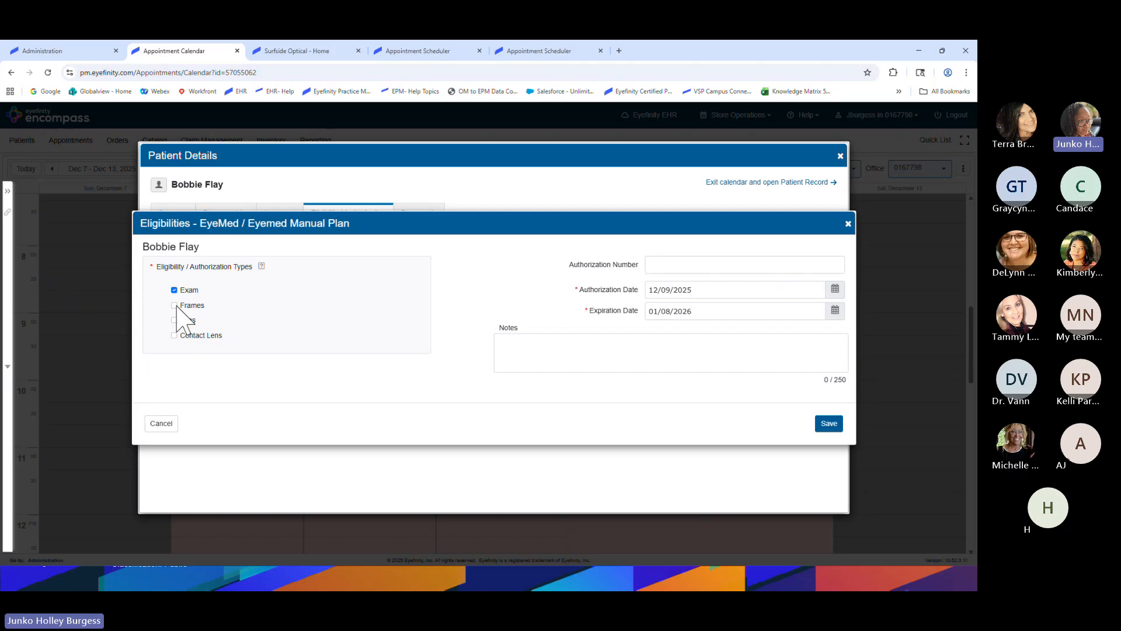
pyautogui.click(174, 305)
pyautogui.click(174, 320)
pyautogui.click(174, 335)
pyautogui.click(829, 425)
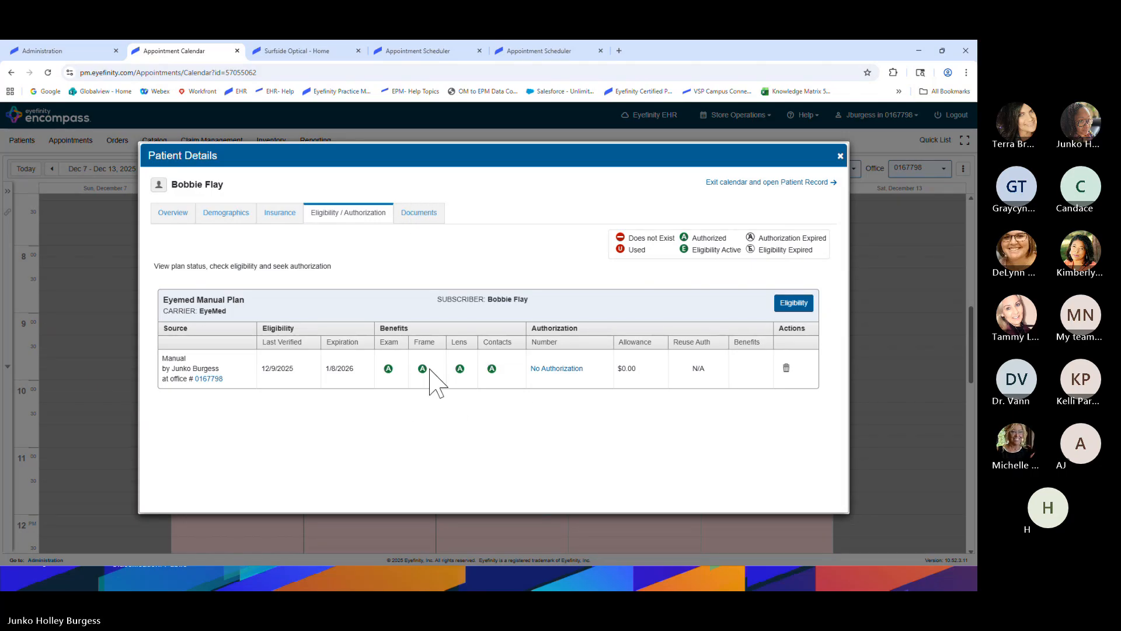
# Close Patient Details, expand the patient summary panel, and open the Resource dropdown on the current week
pyautogui.click(841, 156)
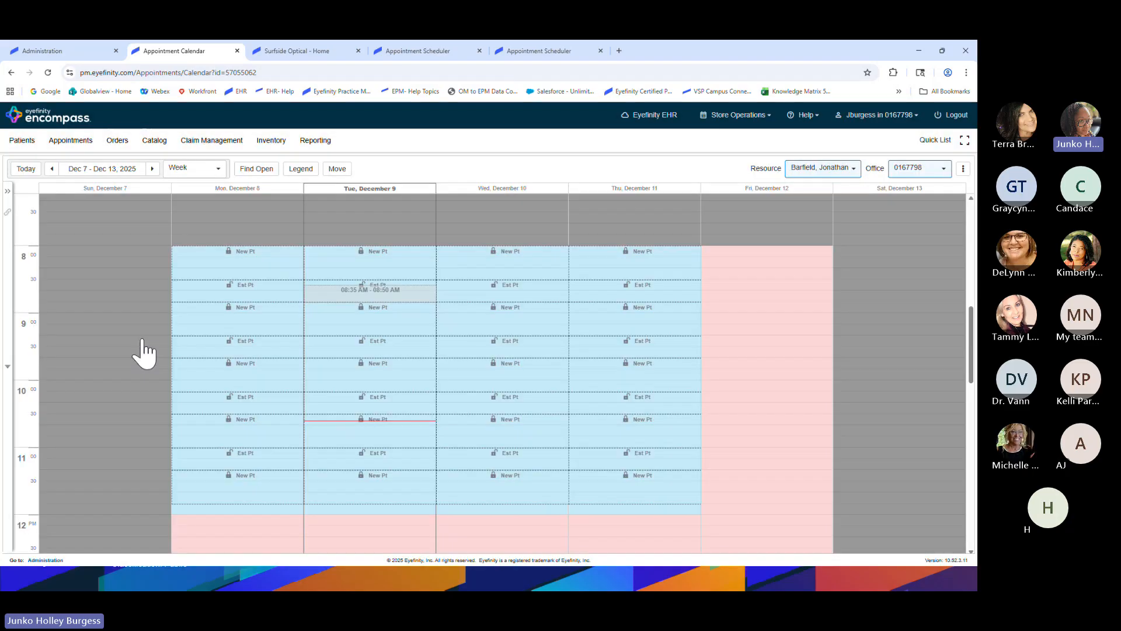
pyautogui.click(8, 192)
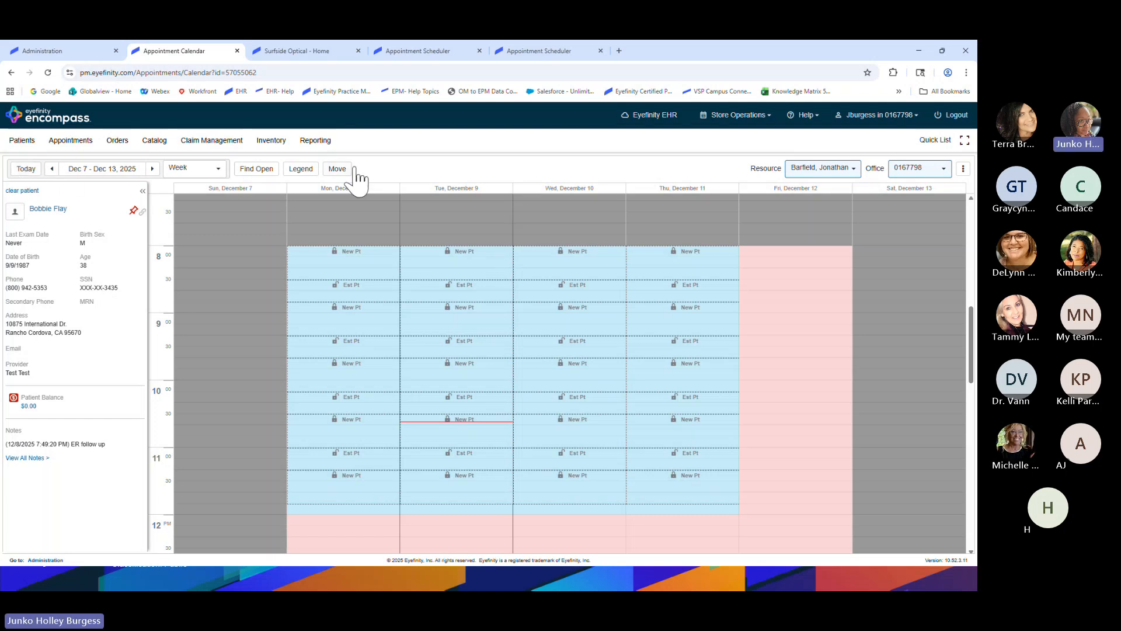
pyautogui.click(34, 168)
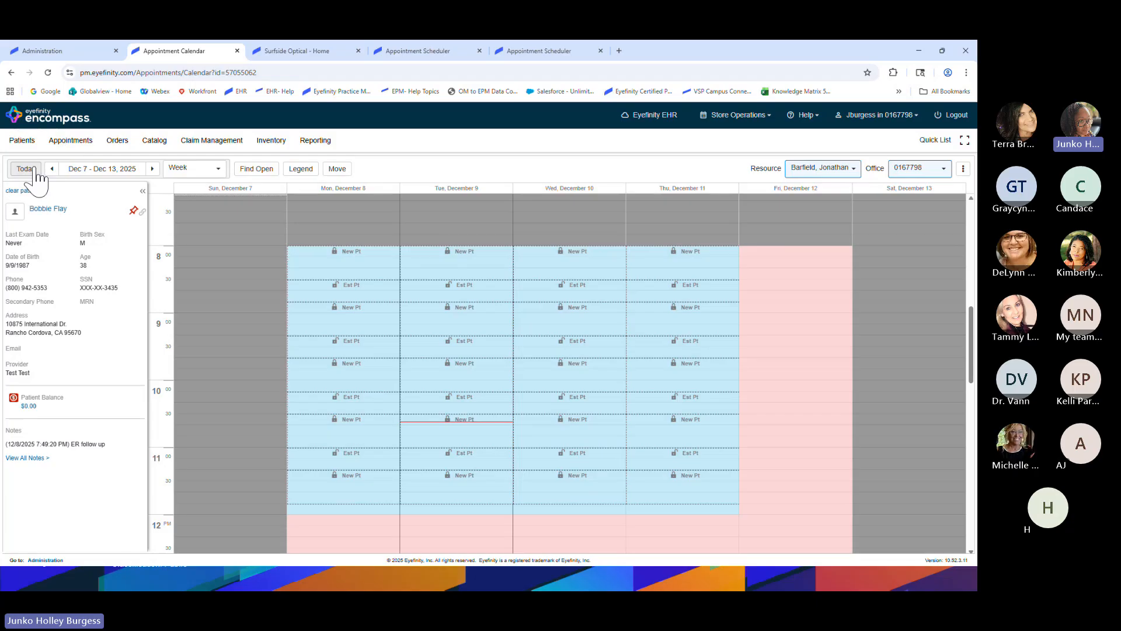
pyautogui.scroll(3, 313, 376)
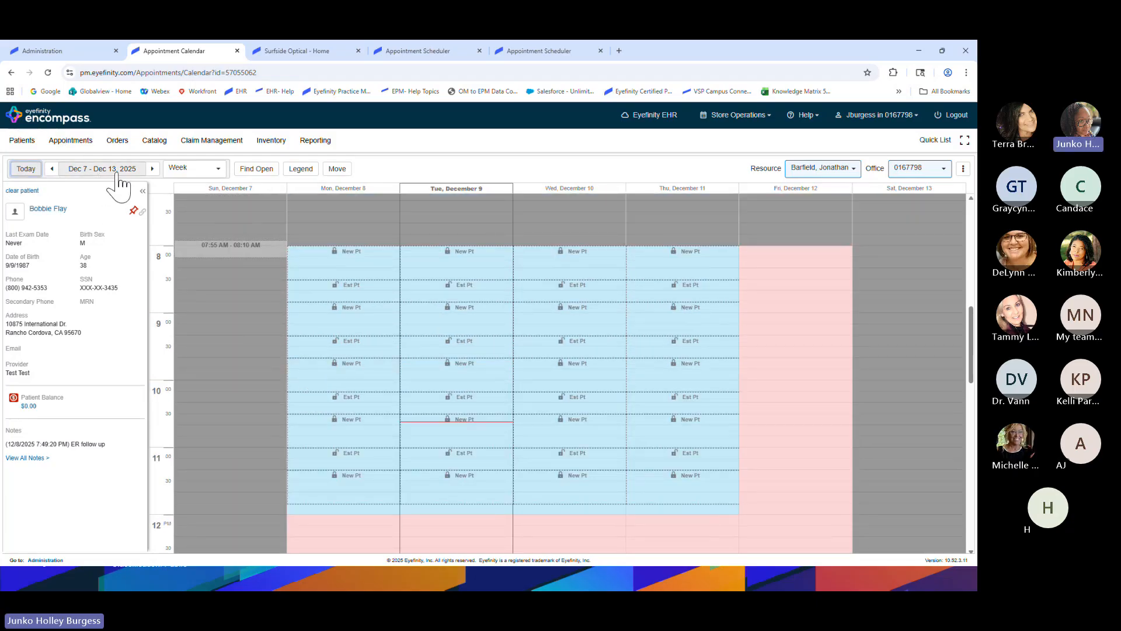
pyautogui.click(195, 171)
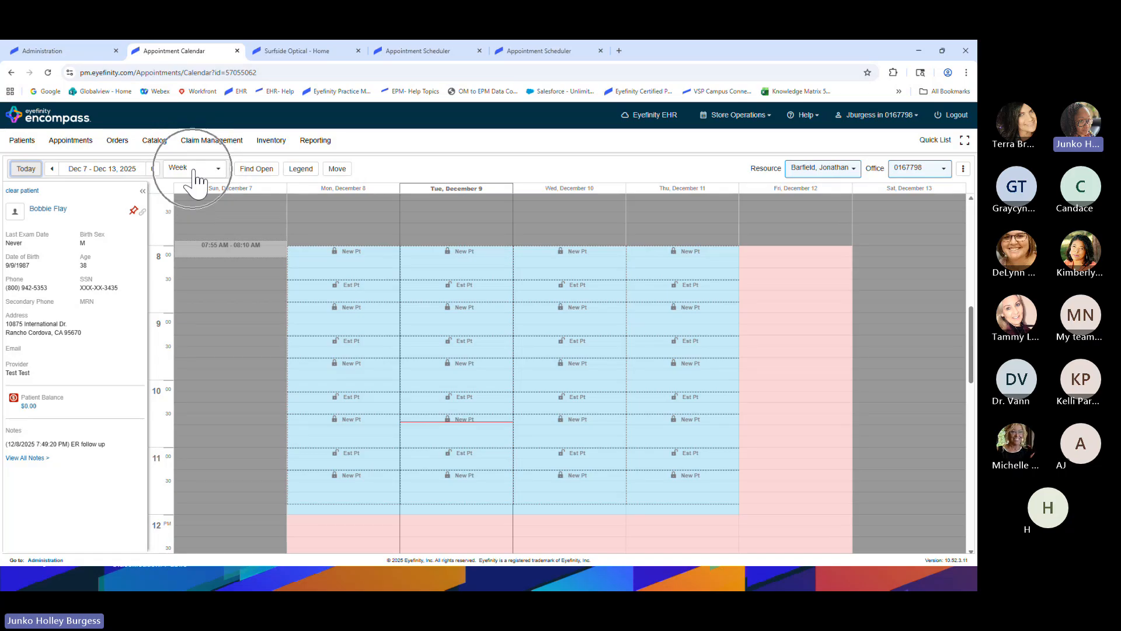
pyautogui.press('ctrl')
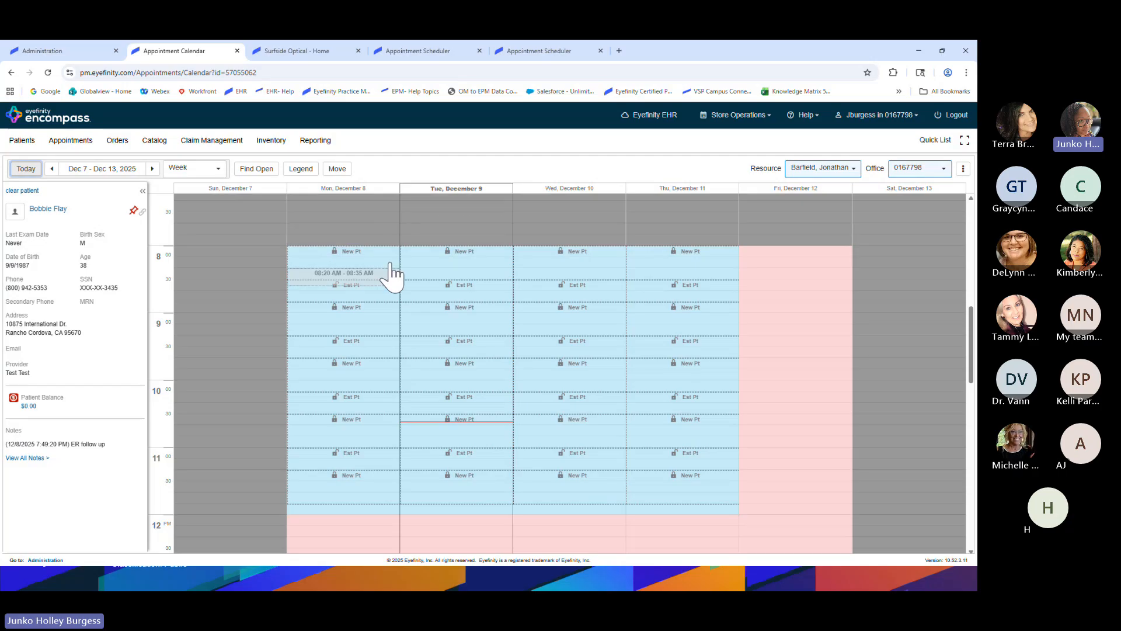
pyautogui.press('ctrl')
pyautogui.press('ctrl')
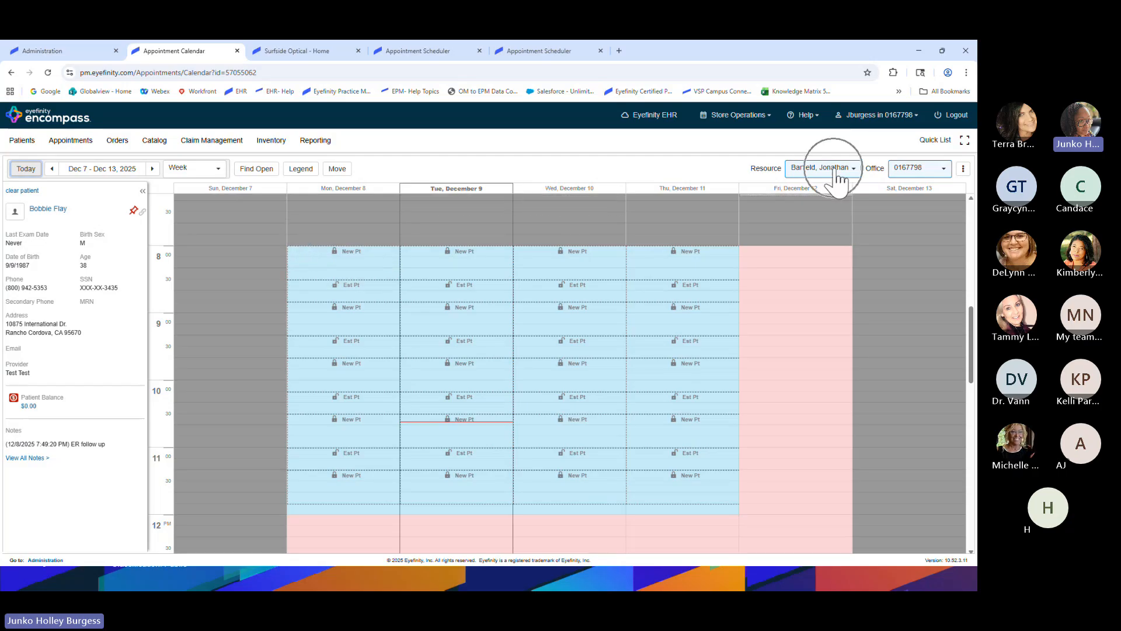
pyautogui.press('ctrl')
pyautogui.press('ctrl')
pyautogui.click(825, 174)
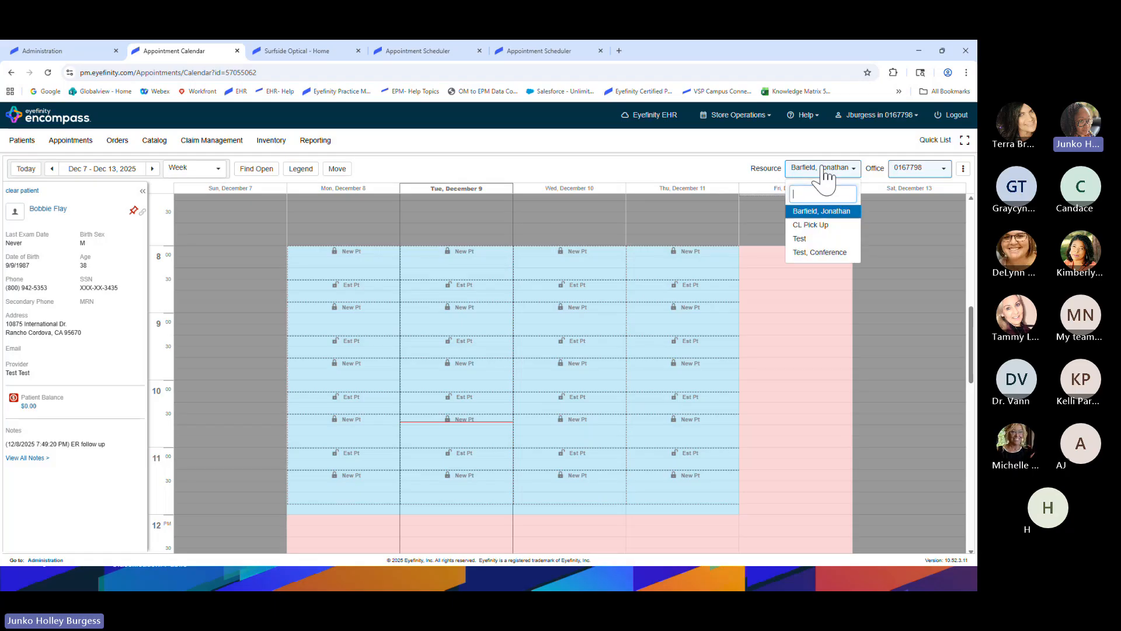
pyautogui.click(816, 240)
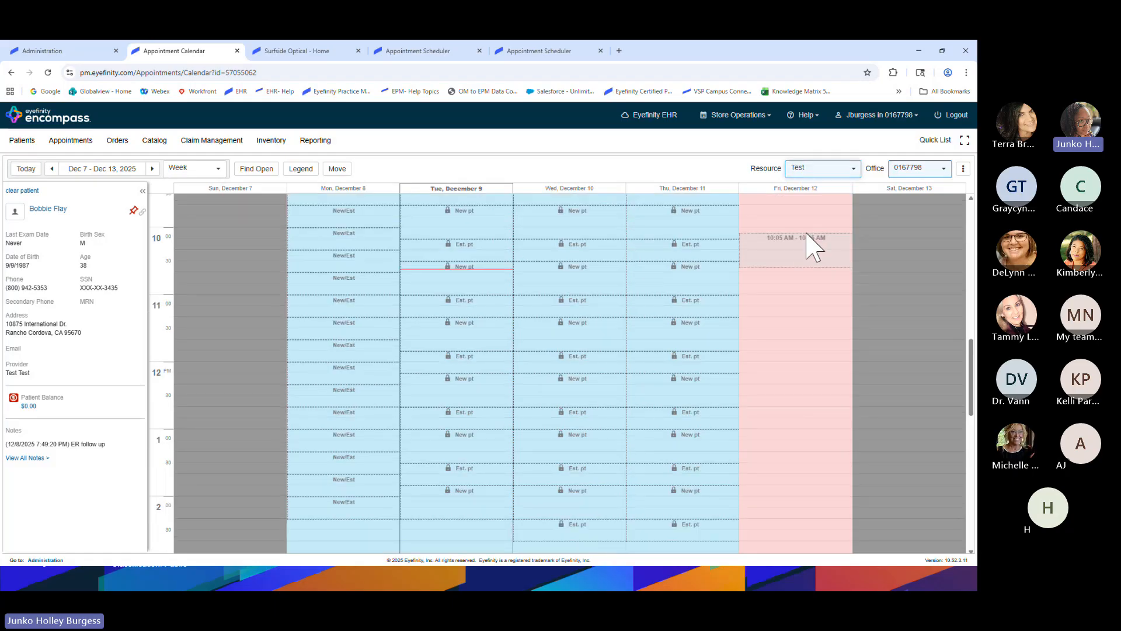
pyautogui.scroll(4, 771, 306)
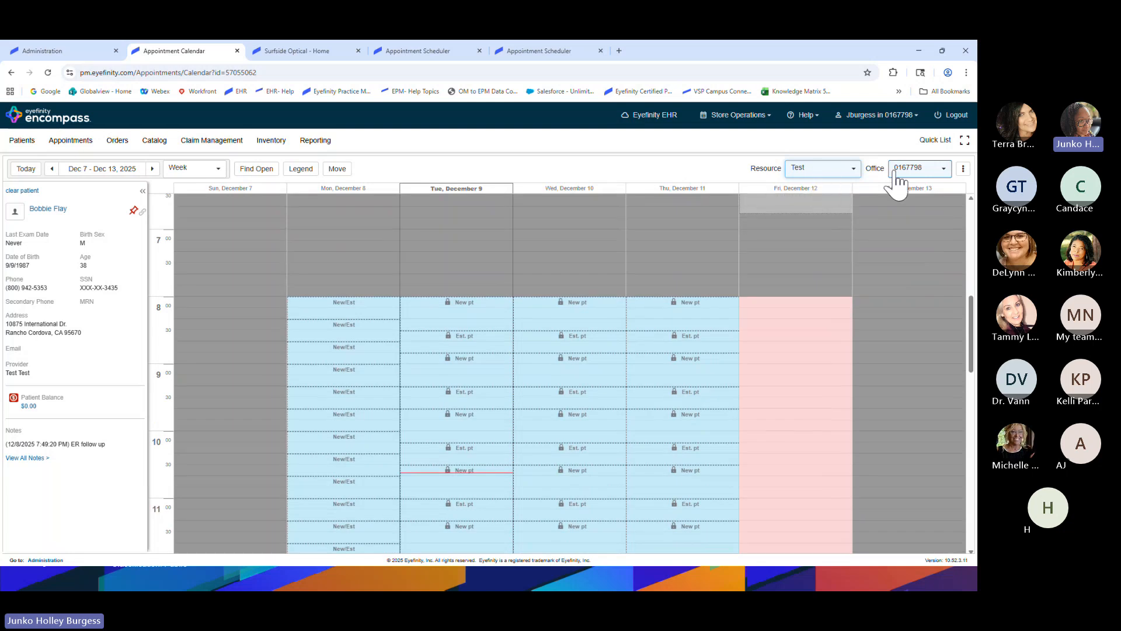
pyautogui.click(918, 175)
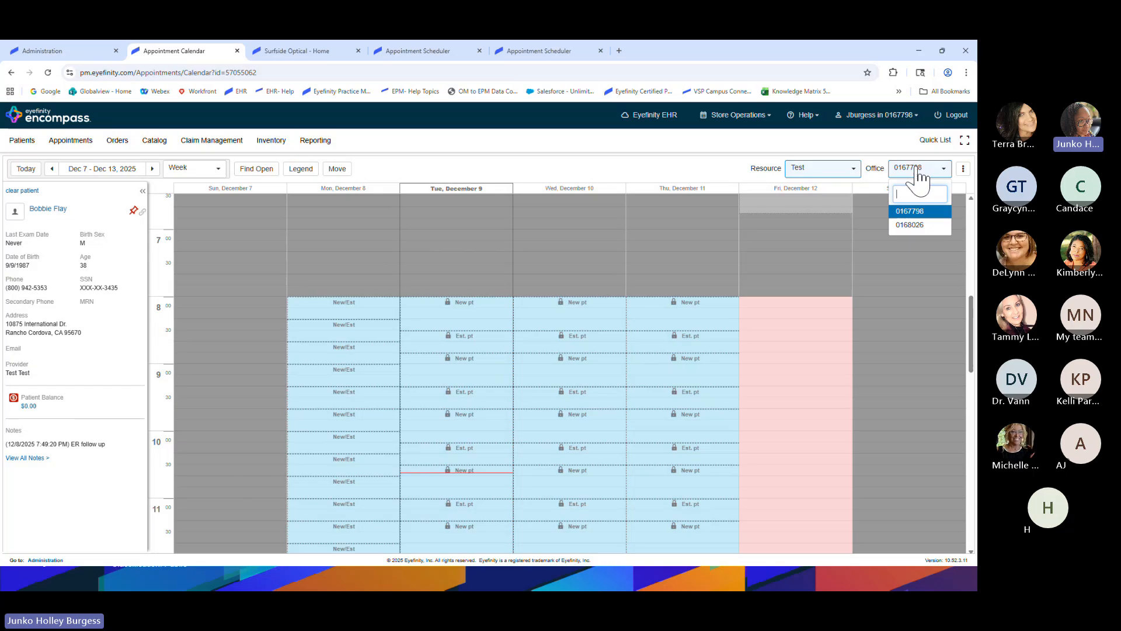
pyautogui.click(912, 227)
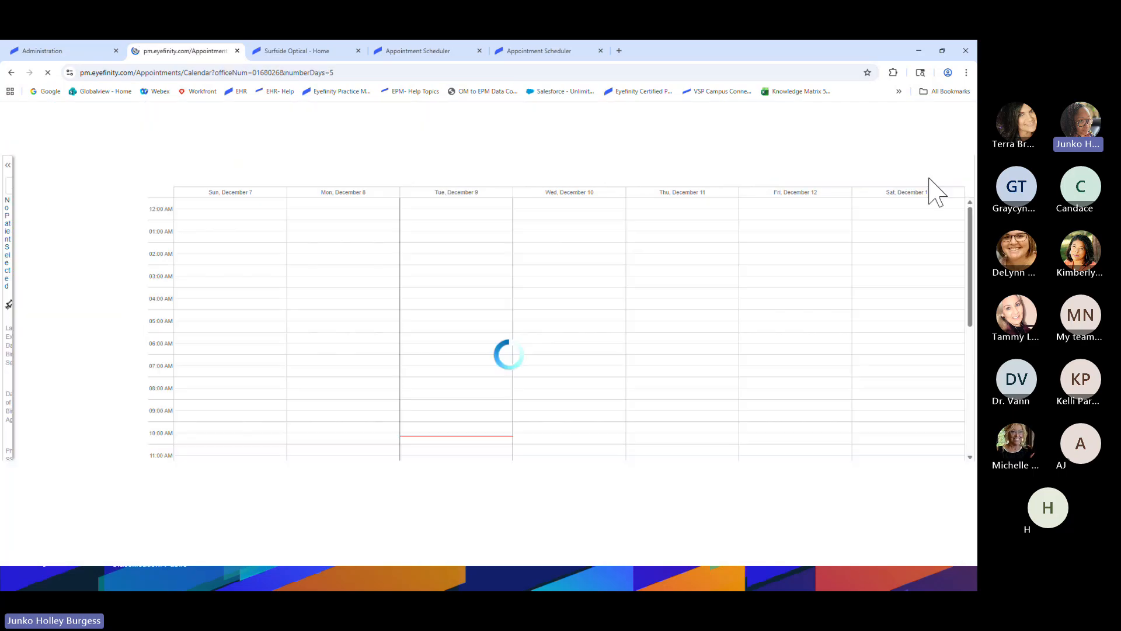
pyautogui.click(923, 174)
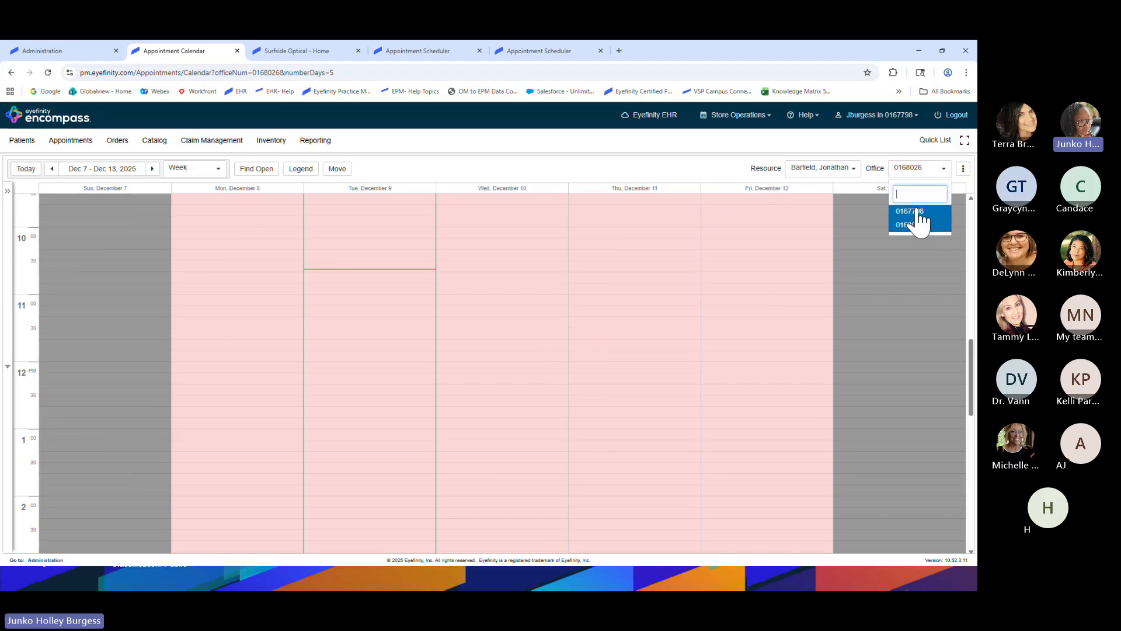
pyautogui.click(914, 214)
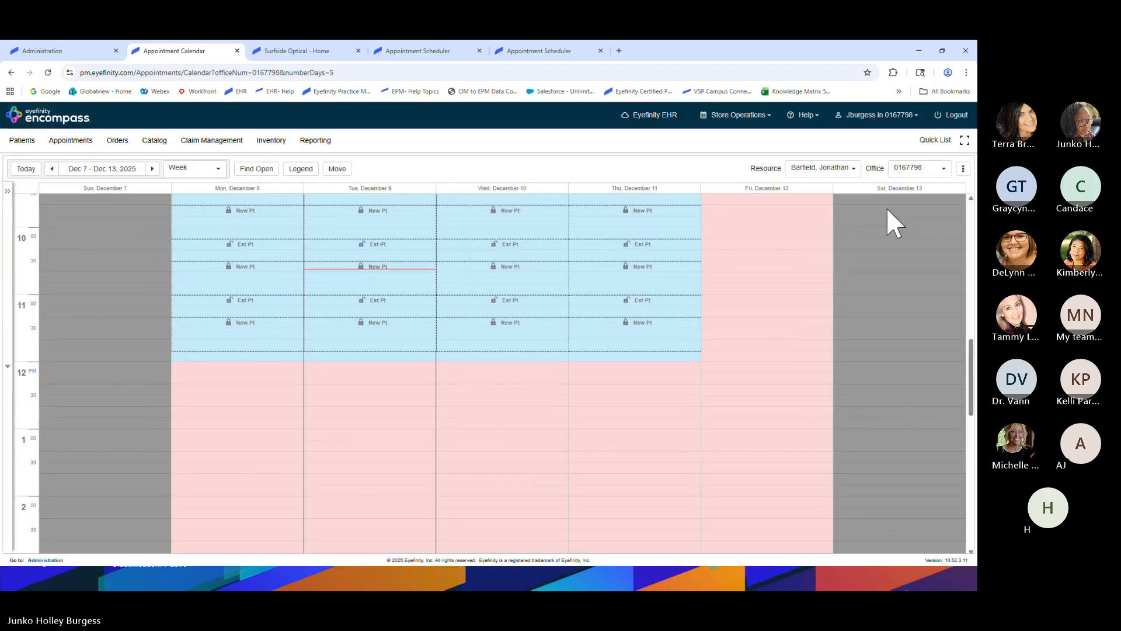
# Switch the calendar view from Week - Team to Day, then to the Book slot list for Tue, Dec 9
pyautogui.click(207, 175)
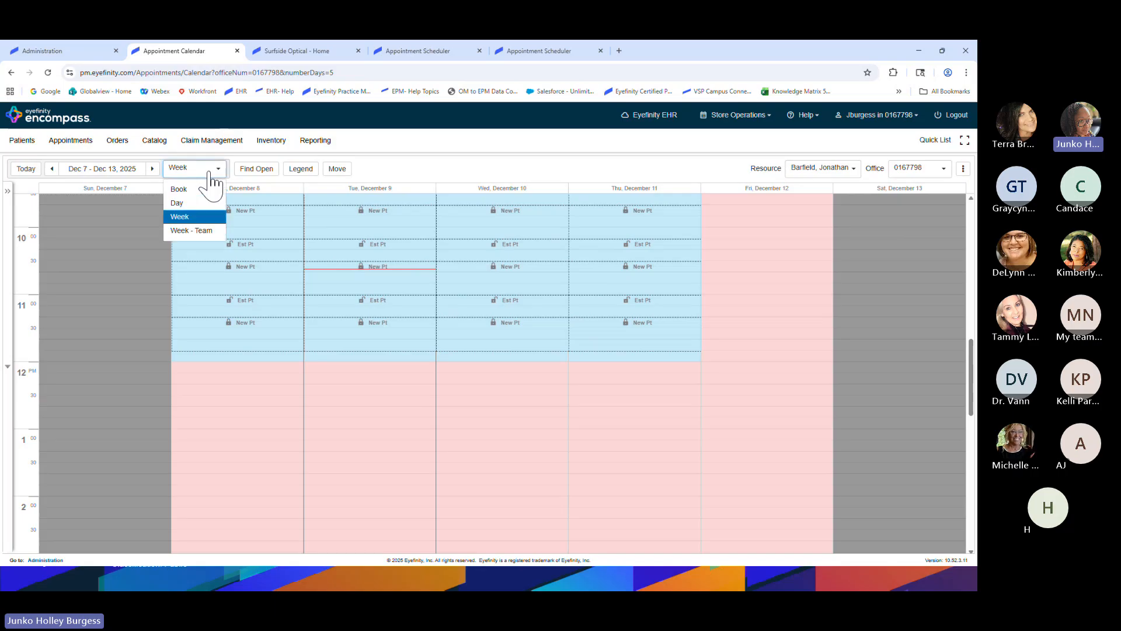
pyautogui.click(205, 231)
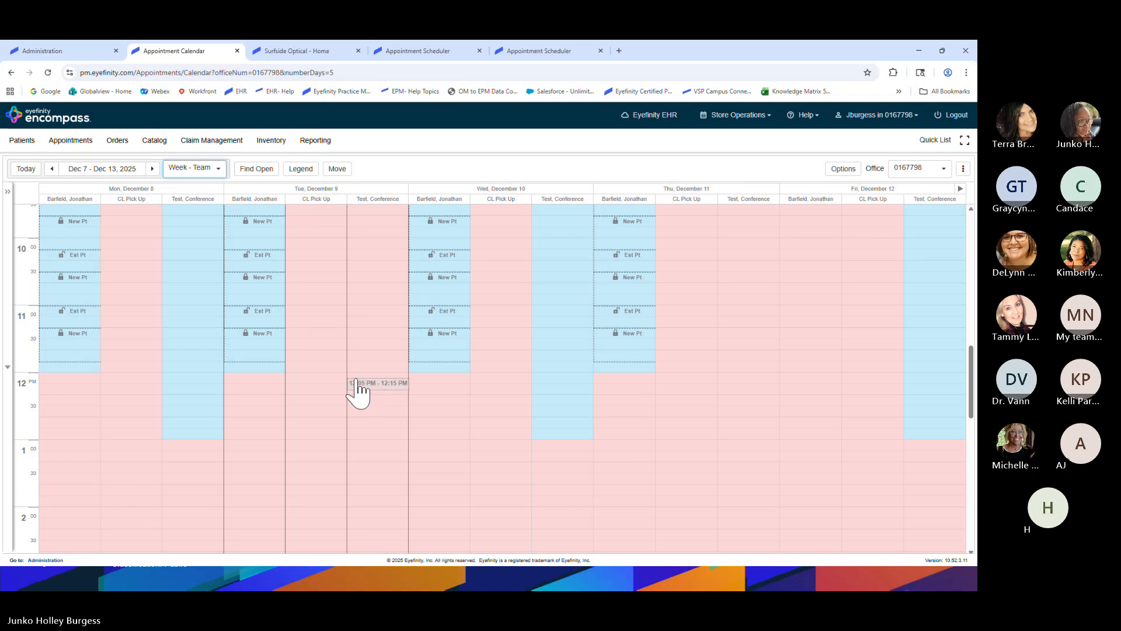
pyautogui.click(208, 173)
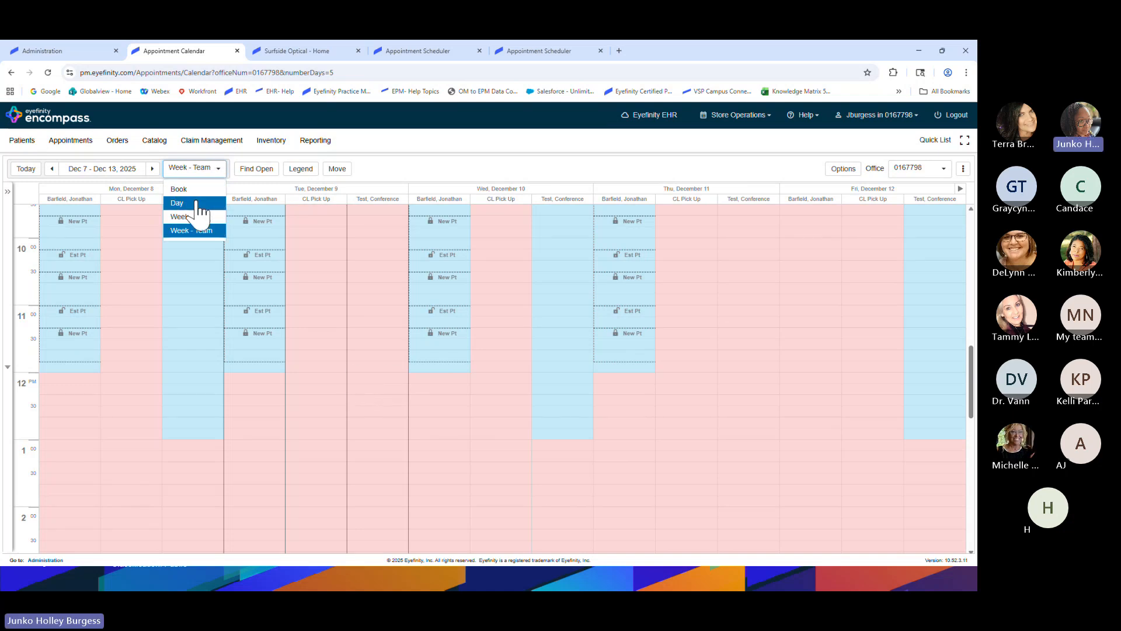
pyautogui.click(192, 202)
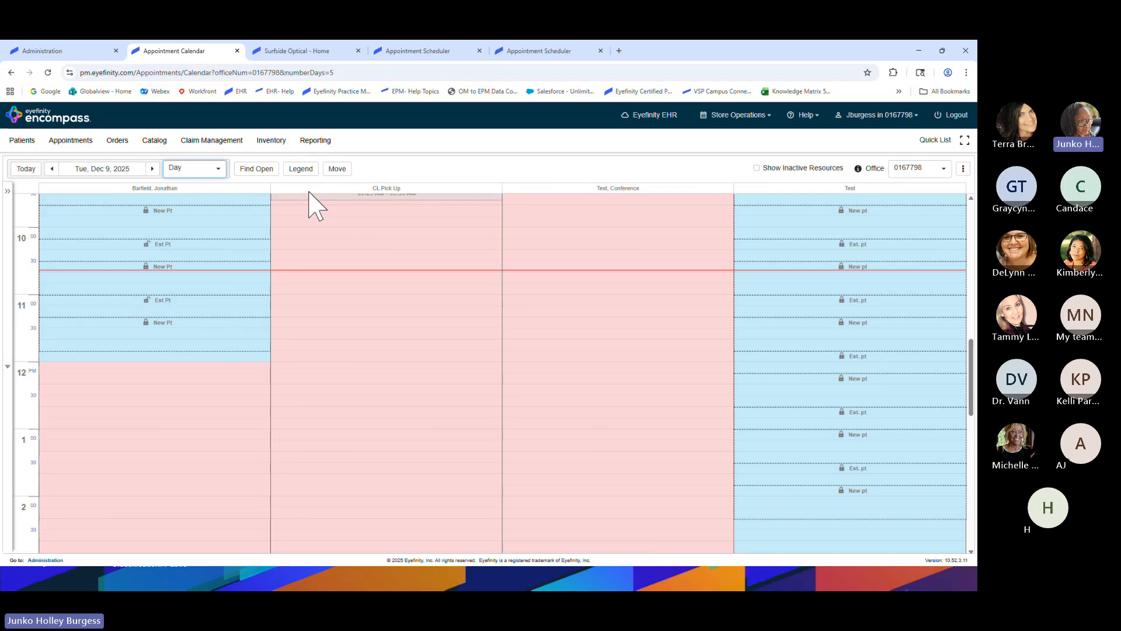
pyautogui.click(204, 169)
pyautogui.click(199, 189)
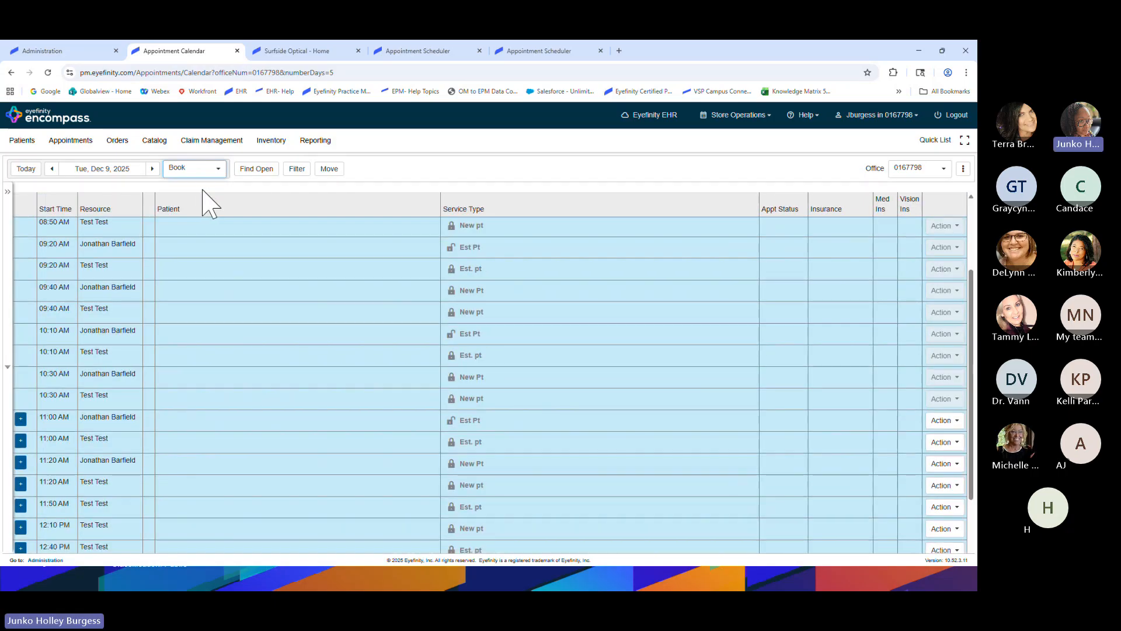
pyautogui.scroll(3, 197, 240)
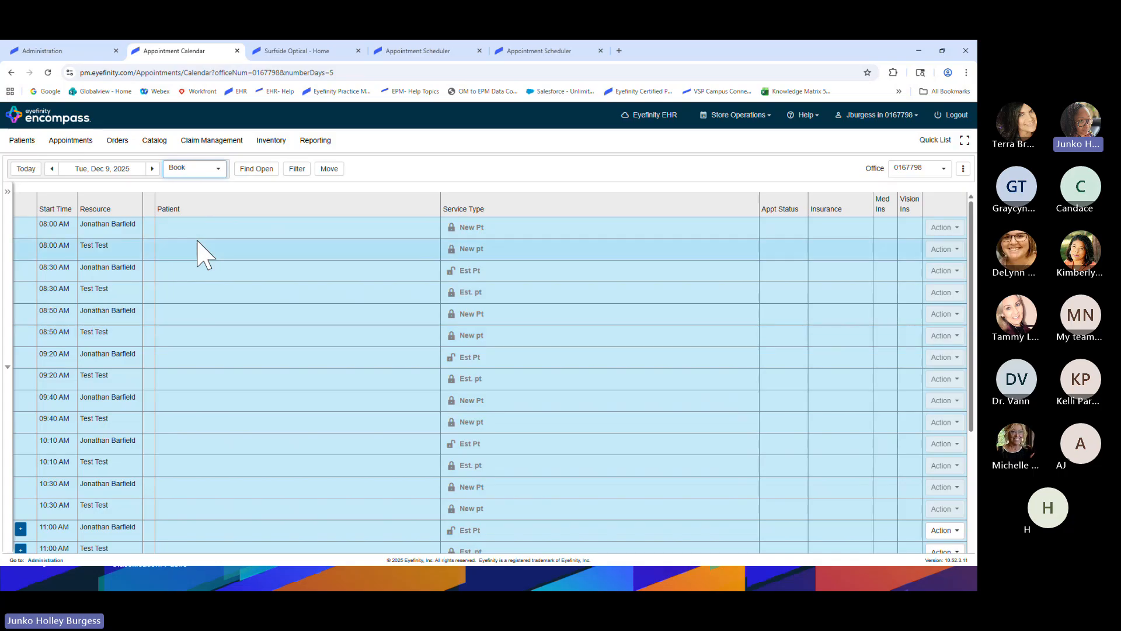
pyautogui.scroll(-2, 197, 241)
pyautogui.scroll(-3, 197, 240)
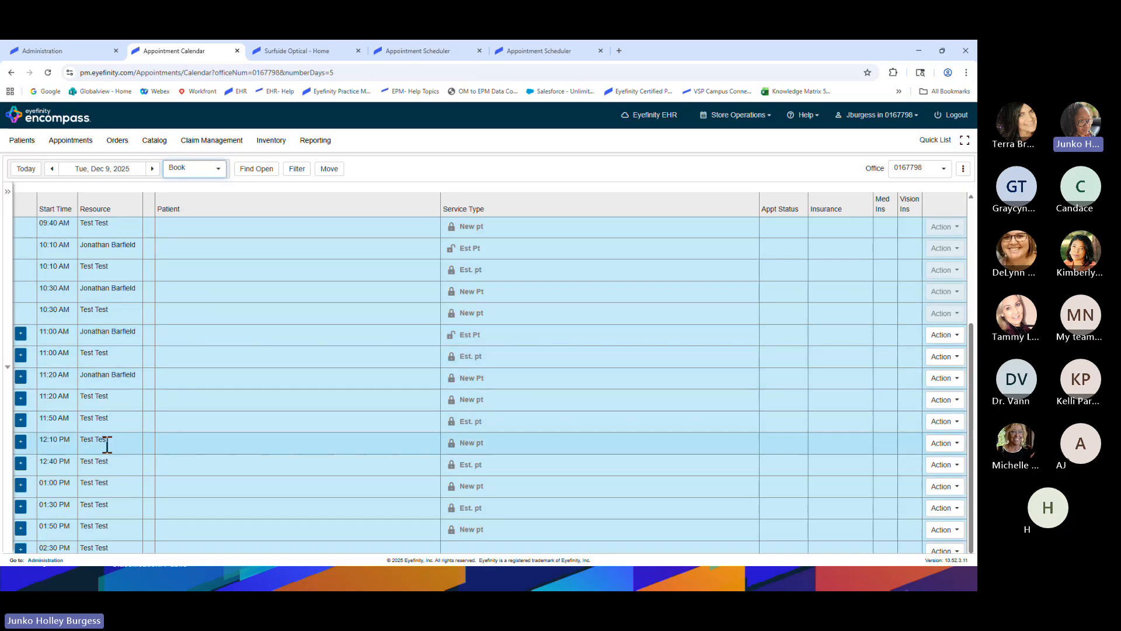
pyautogui.moveTo(484, 352)
pyautogui.press('ctrl')
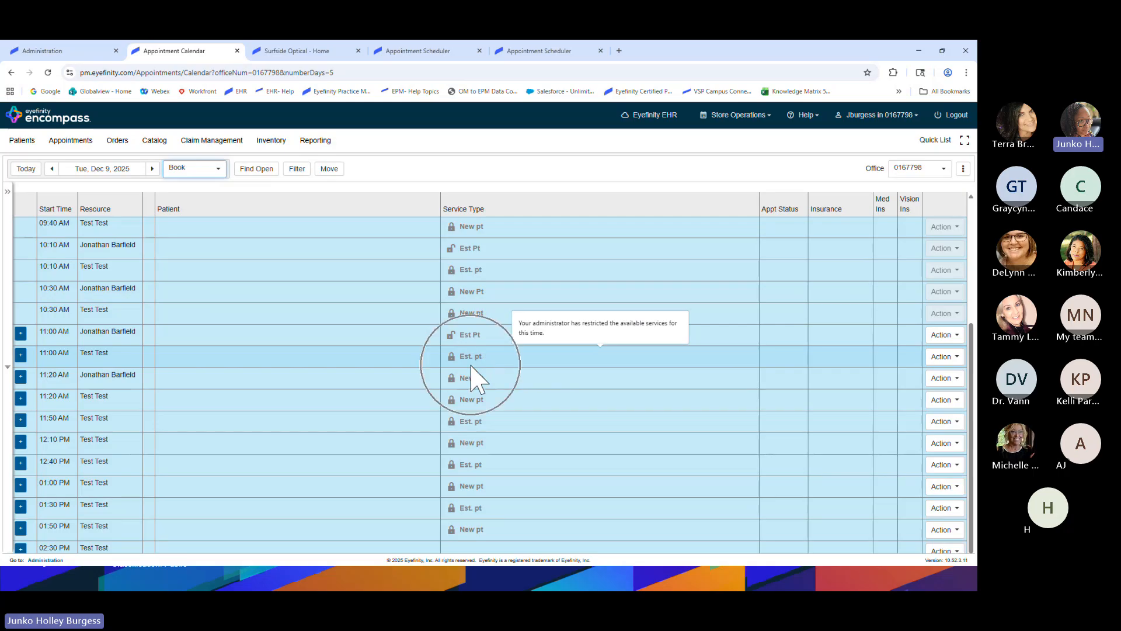
pyautogui.press('ctrl')
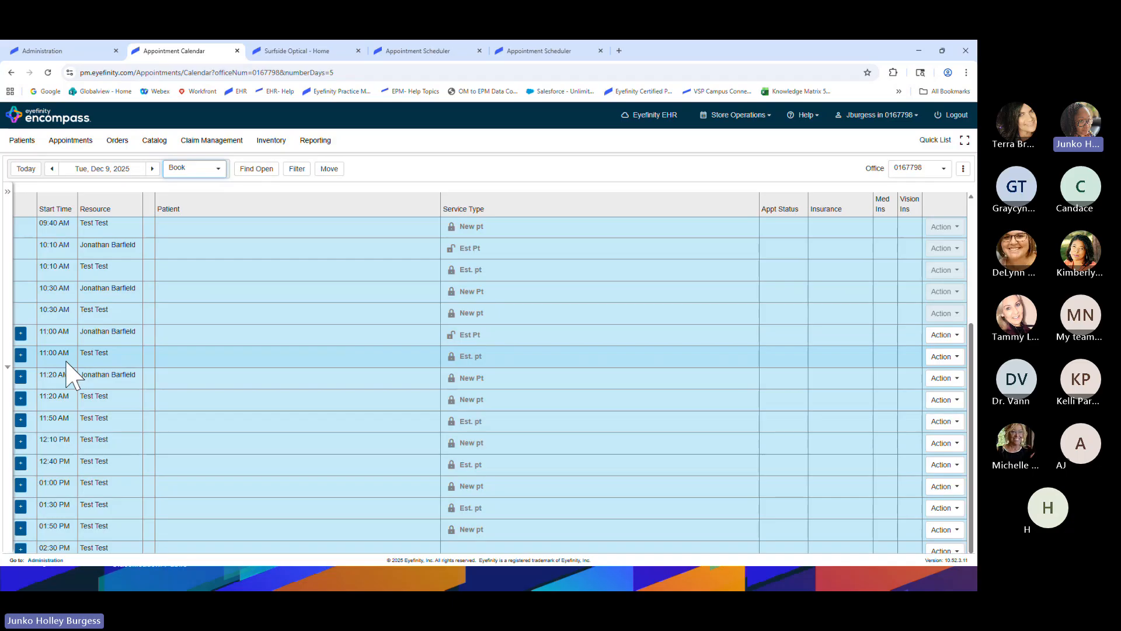
# Start an appointment in the 11:00 AM Test slot and attach the patient found by last name
pyautogui.click(20, 354)
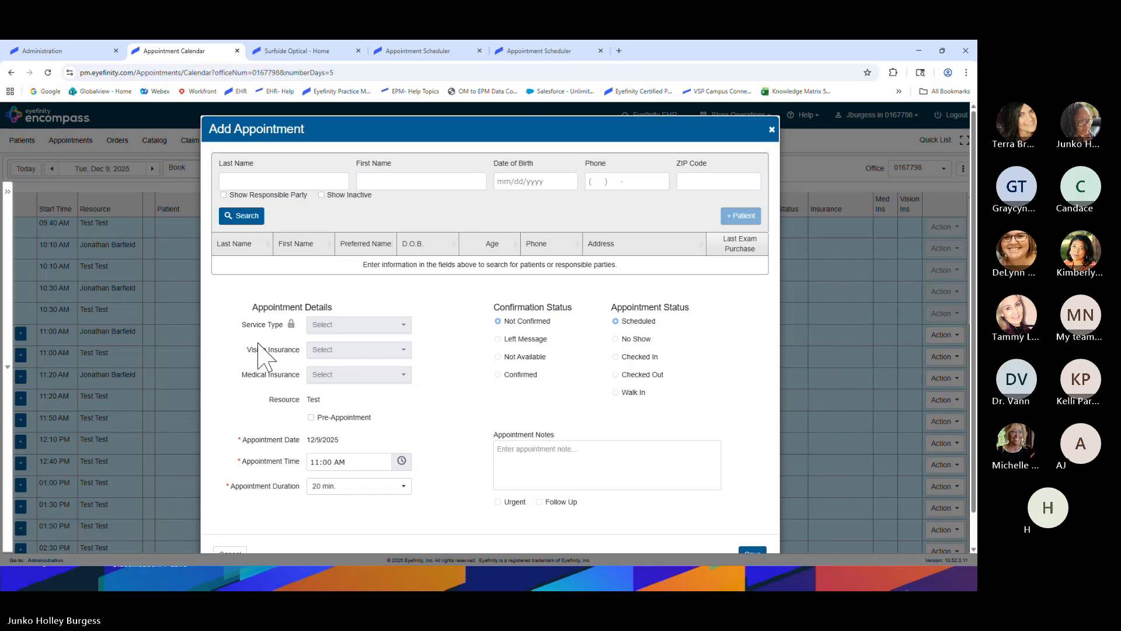
pyautogui.click(286, 174)
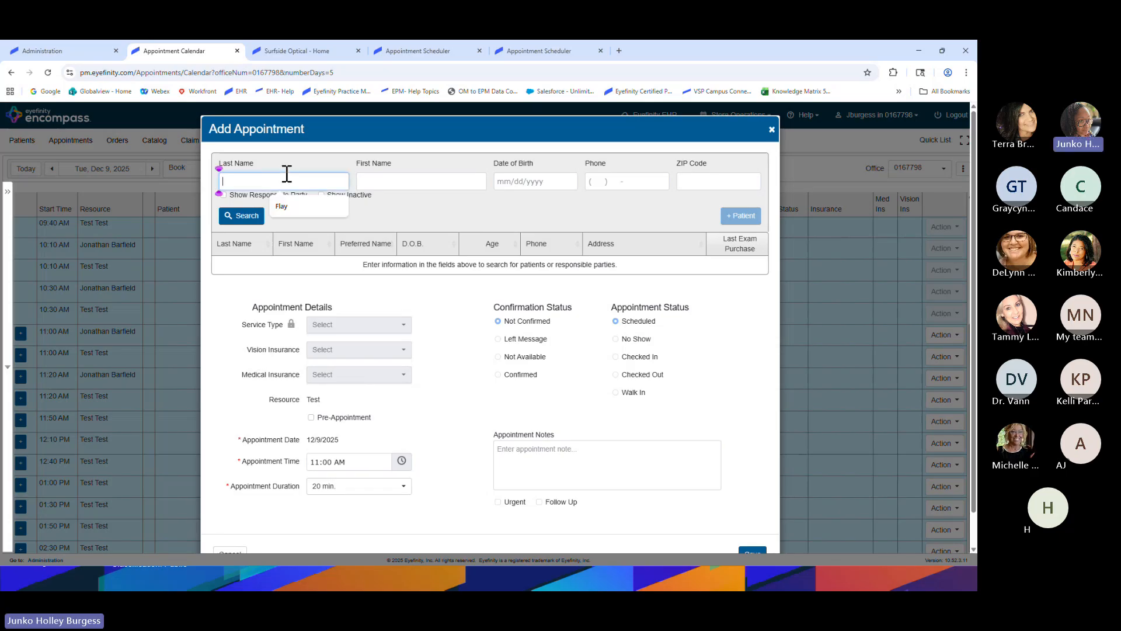
pyautogui.click(283, 206)
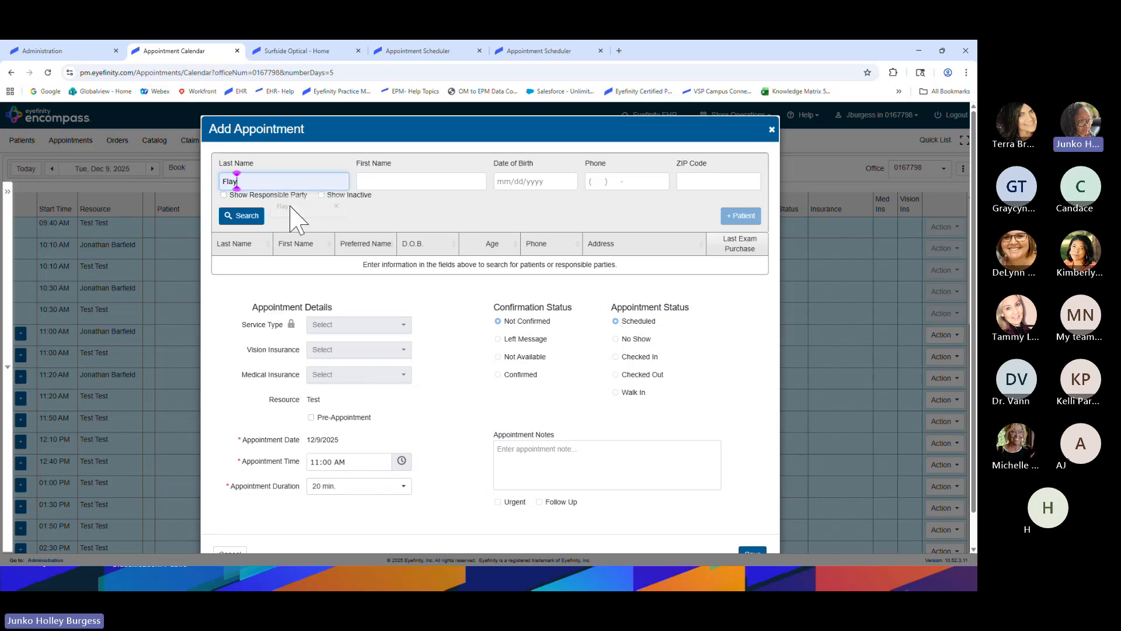
pyautogui.press('Return')
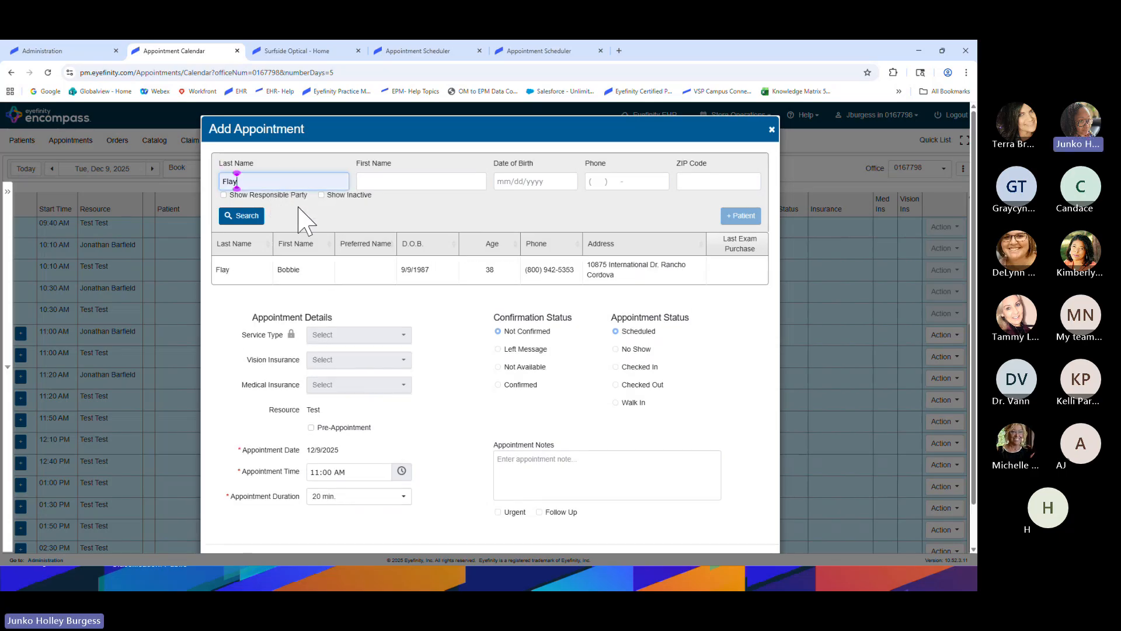
pyautogui.click(292, 272)
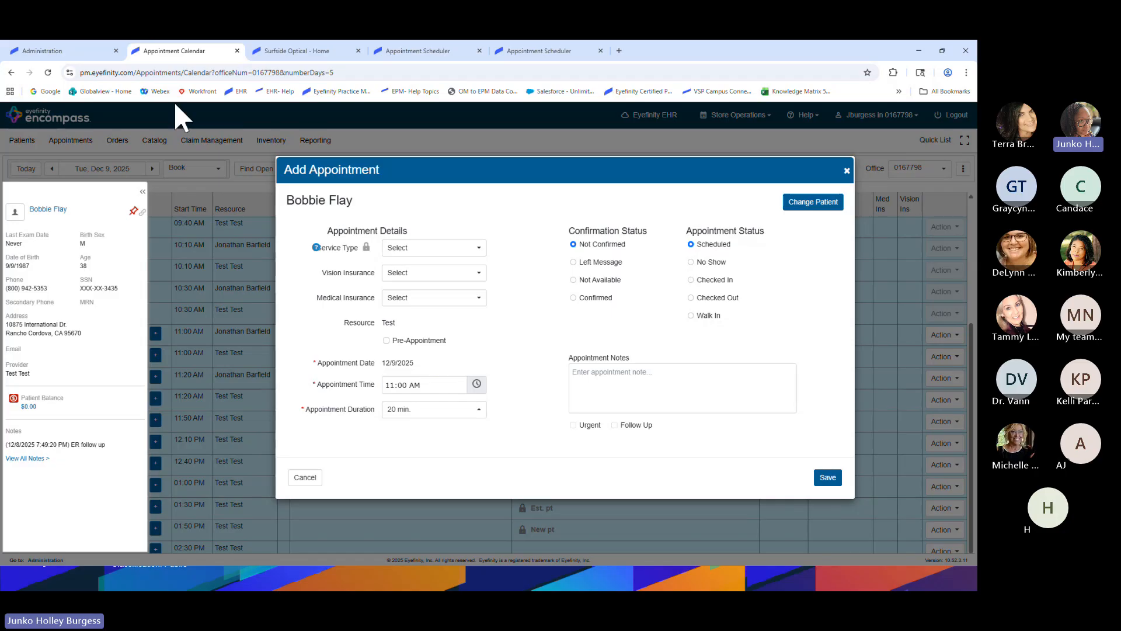
# Open the Thursday Medical service template on the resource schedule page, then return to the Appointment Calendar
pyautogui.click(76, 51)
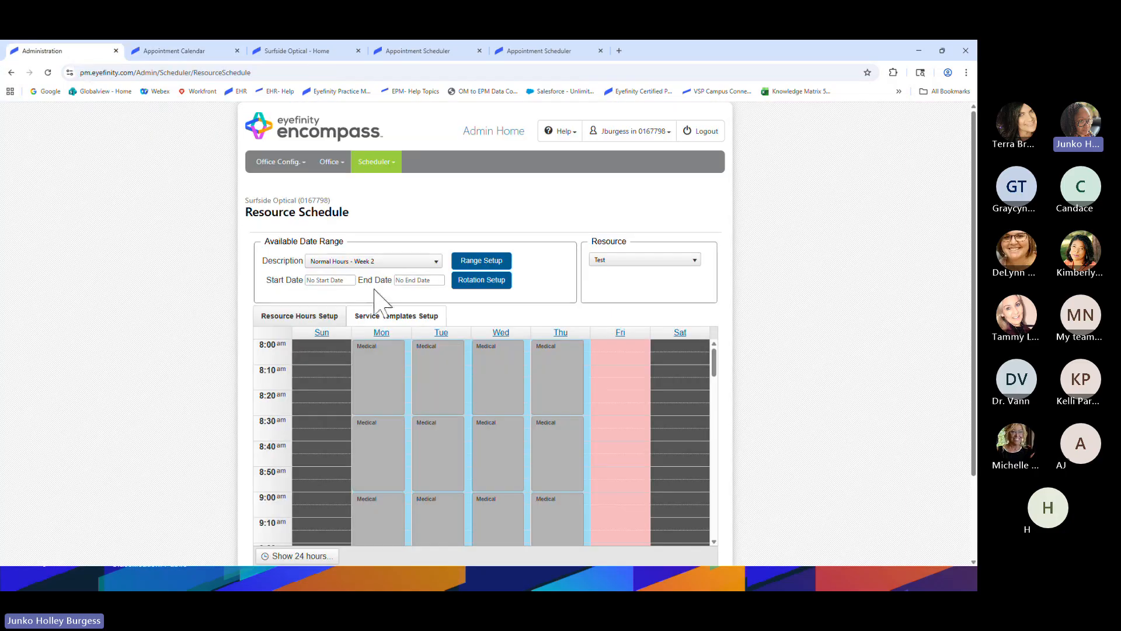
pyautogui.scroll(-1, 467, 307)
pyautogui.click(544, 318)
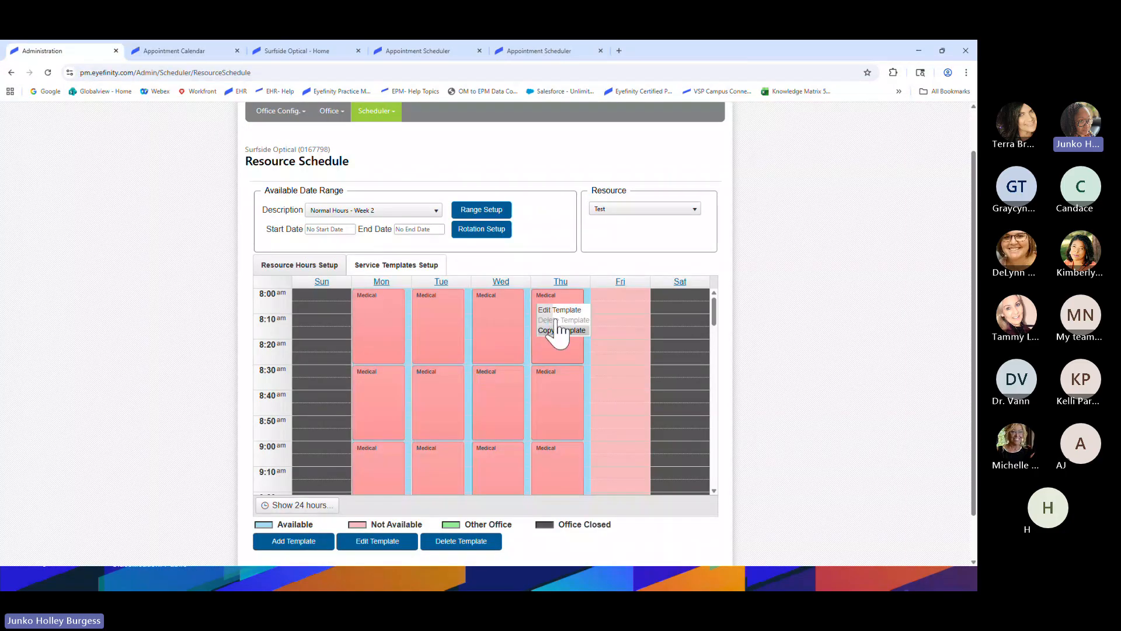
pyautogui.click(554, 310)
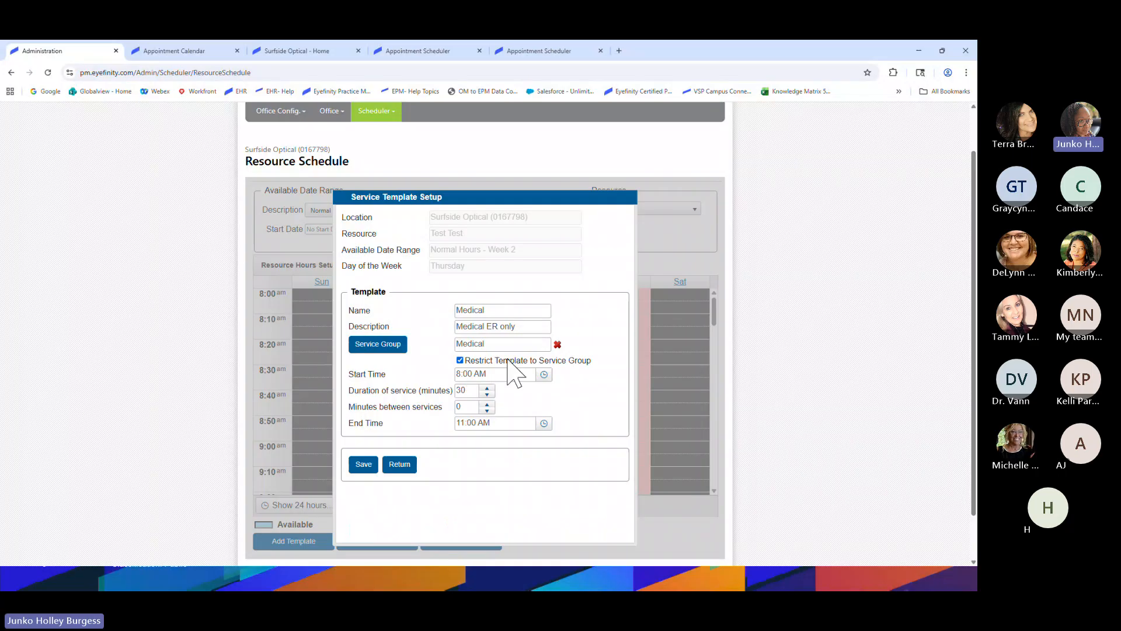
pyautogui.press('ctrl')
pyautogui.click(198, 53)
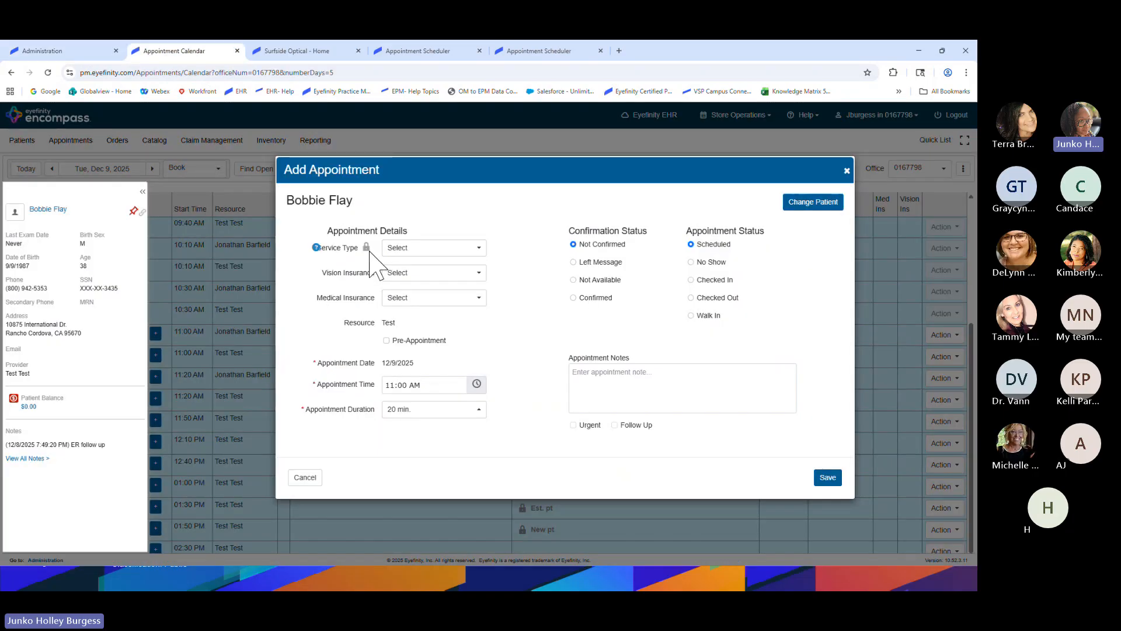
# Set the service type to Office Vst Level 2 Est and vision insurance to EyeMed / Eyemed Manual Plan
pyautogui.press('ctrl')
pyautogui.click(481, 251)
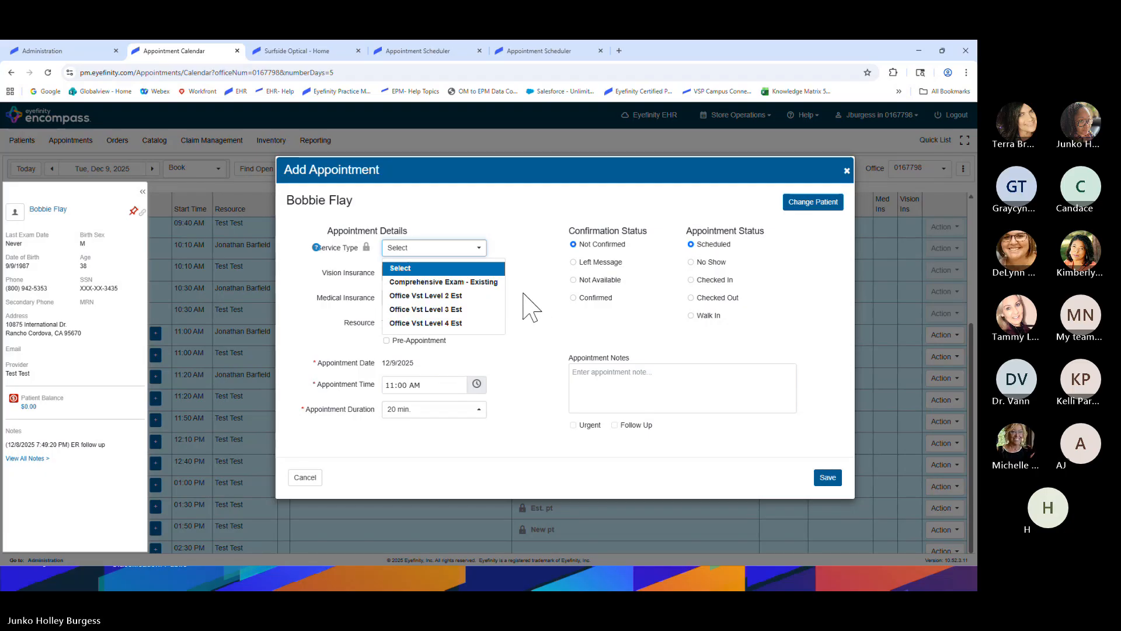
pyautogui.click(442, 297)
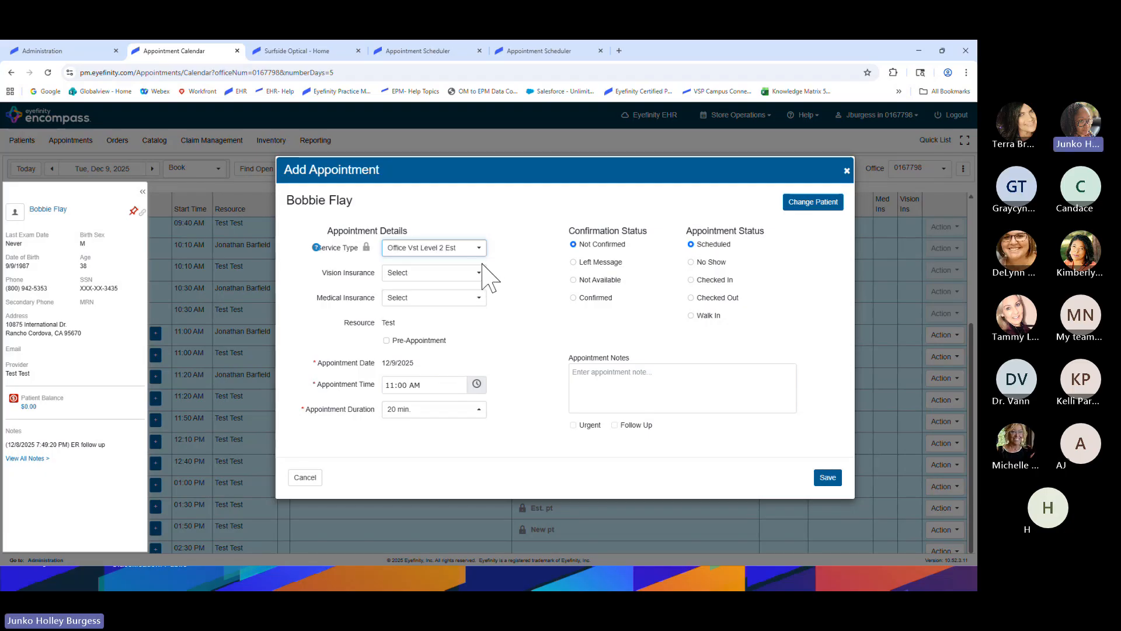
pyautogui.click(479, 272)
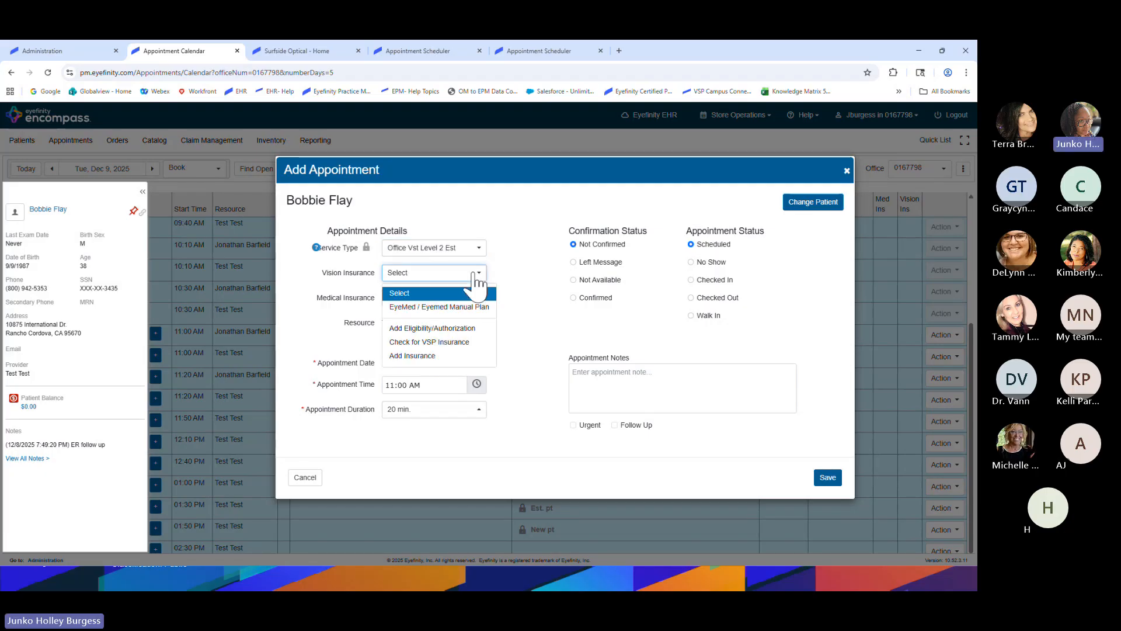
pyautogui.click(439, 307)
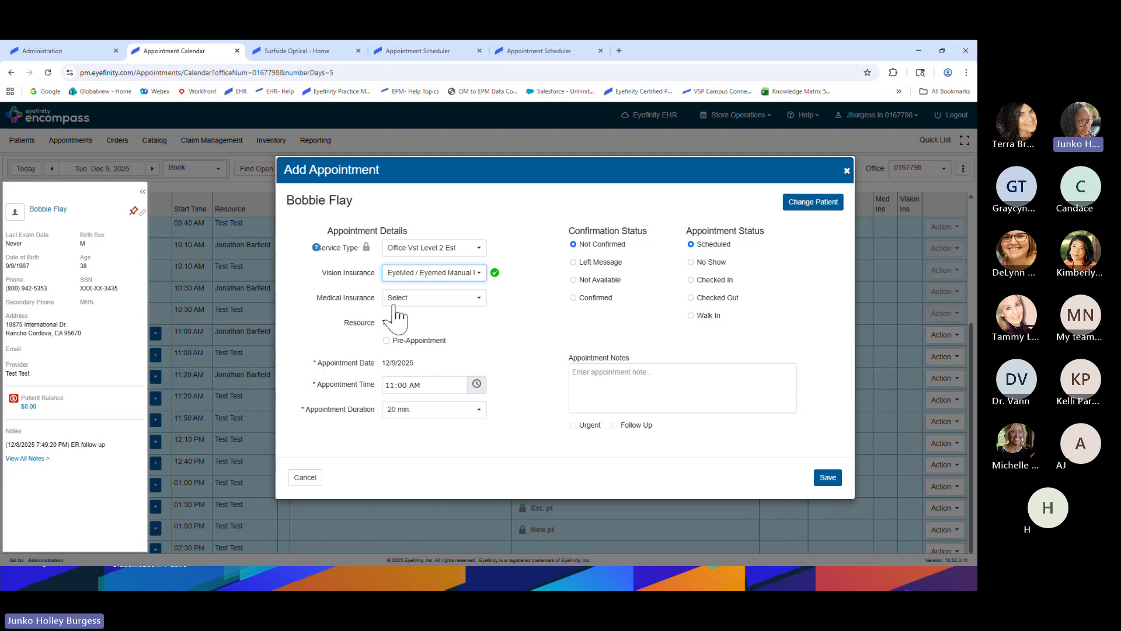
pyautogui.press('ctrl')
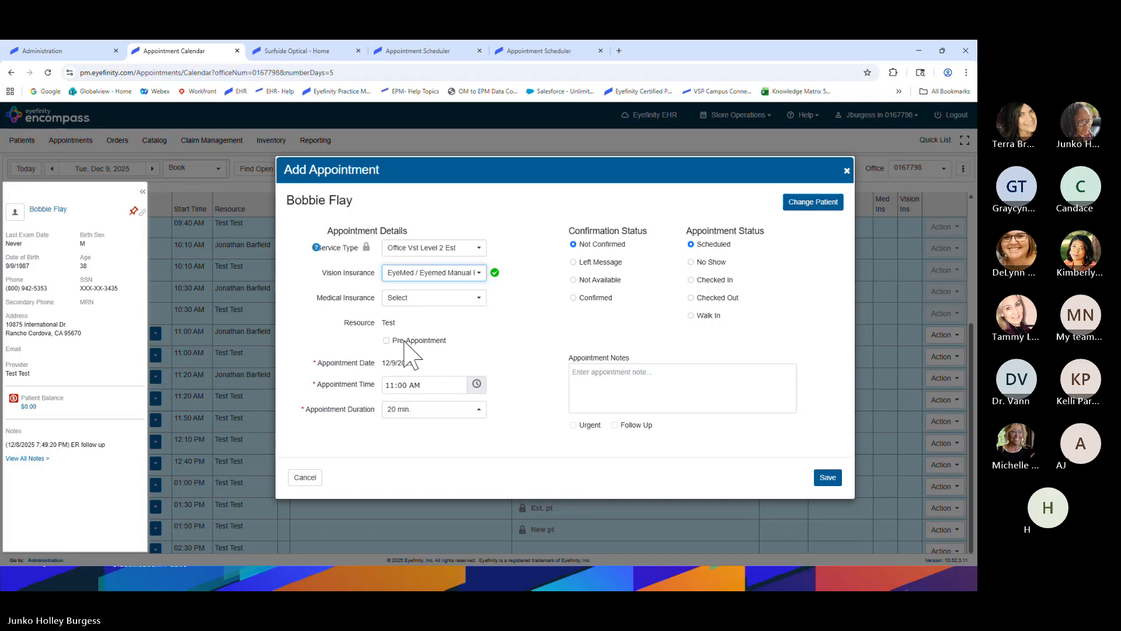
pyautogui.press('ctrl')
# Mark it a pre-appointment at 11:00 AM lasting 60 min., and save the appointment
pyautogui.click(386, 340)
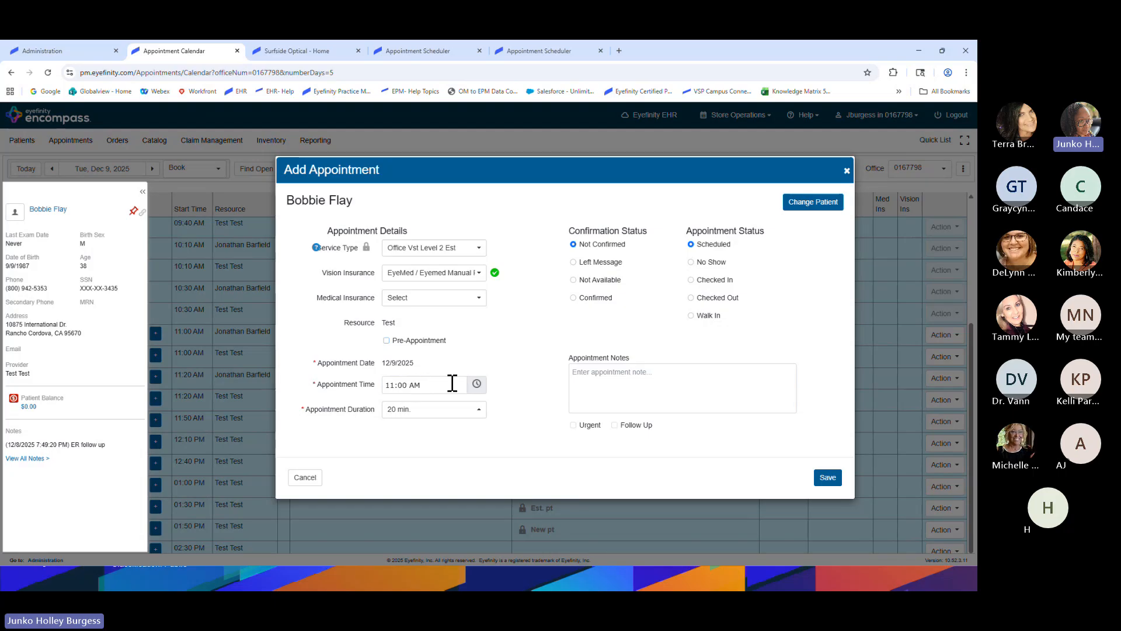
pyautogui.click(477, 384)
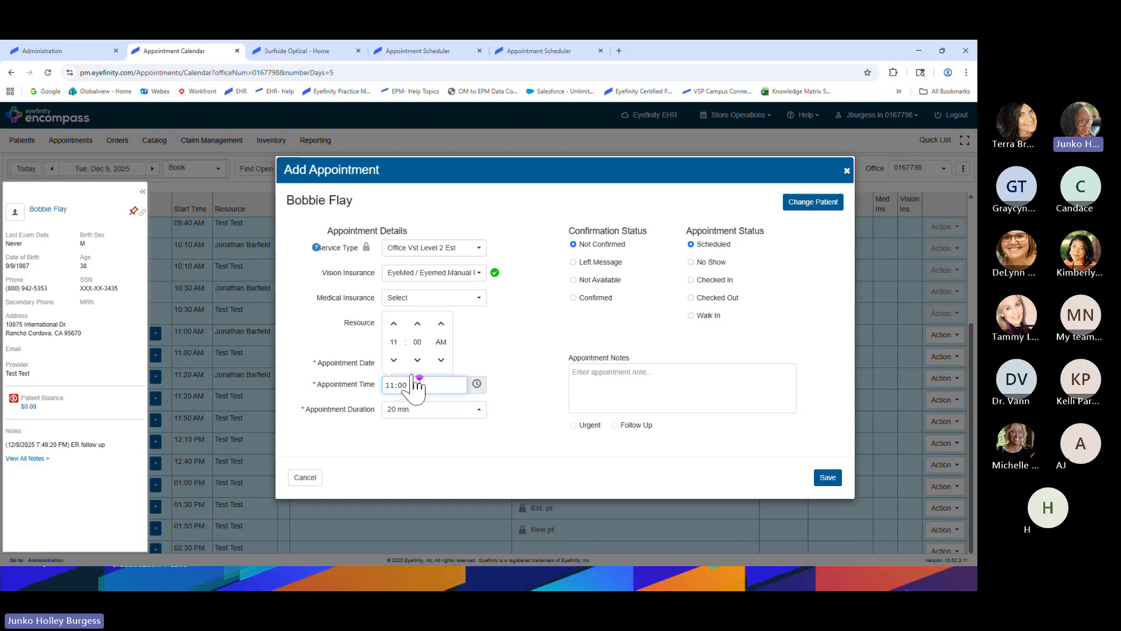
pyautogui.click(521, 402)
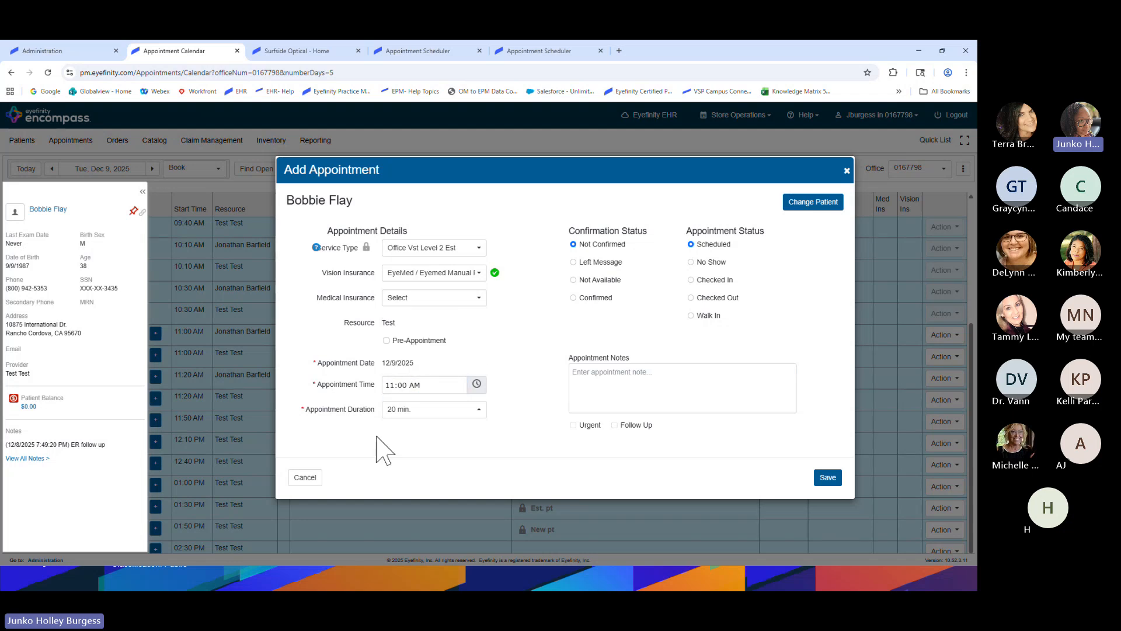
pyautogui.click(430, 411)
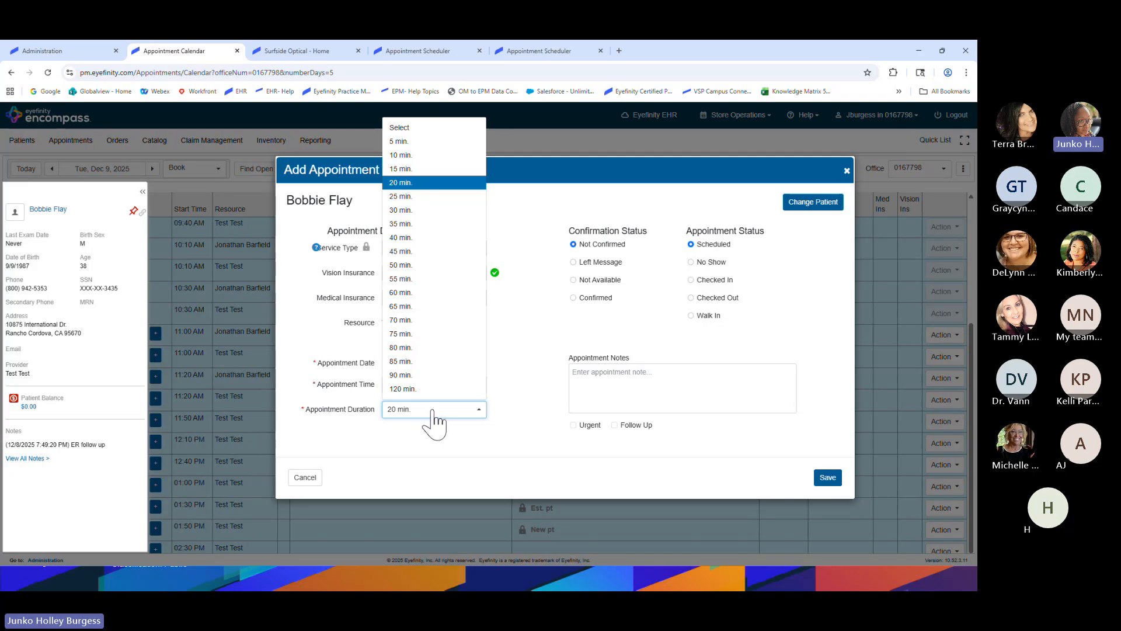
pyautogui.click(409, 294)
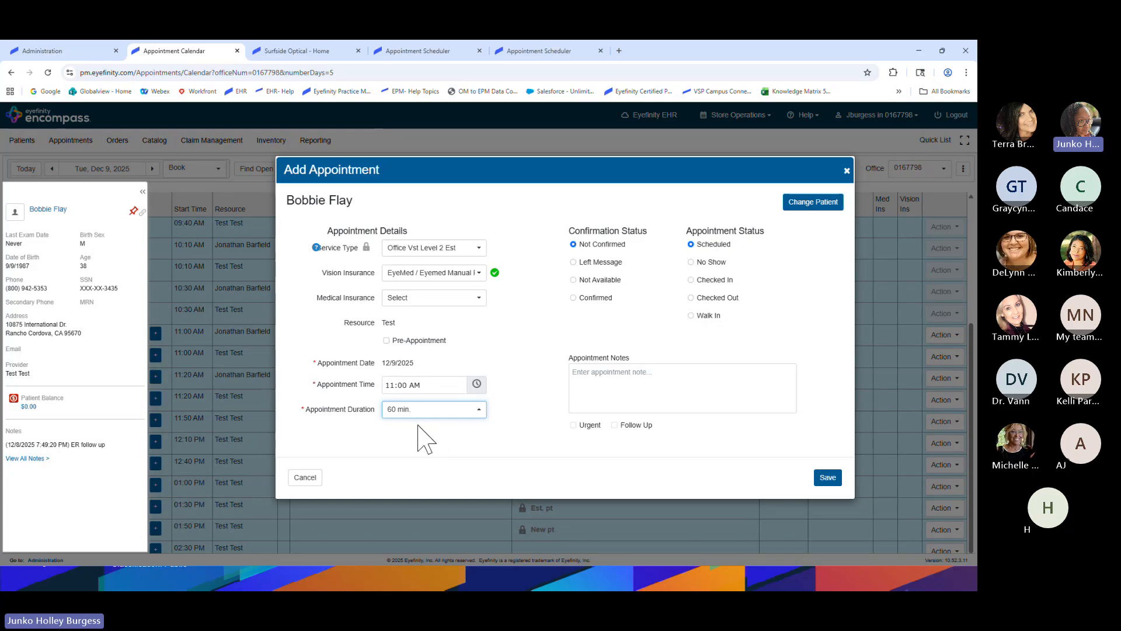
pyautogui.click(825, 479)
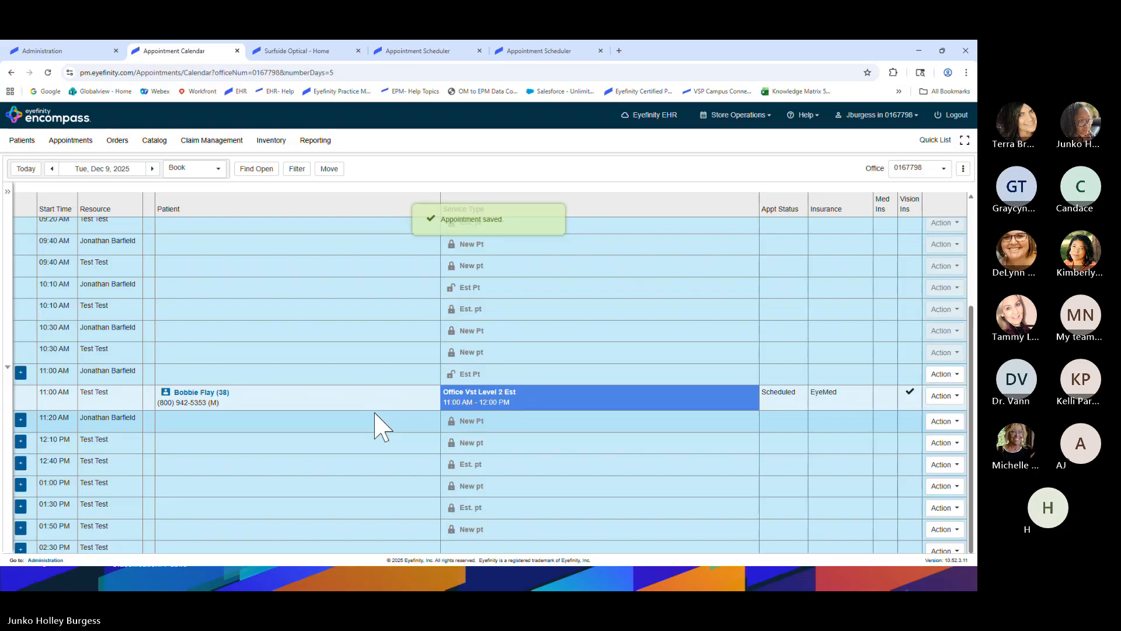
# Open the actions menu on the patient's booked appointment, then close it without acting
pyautogui.click(199, 169)
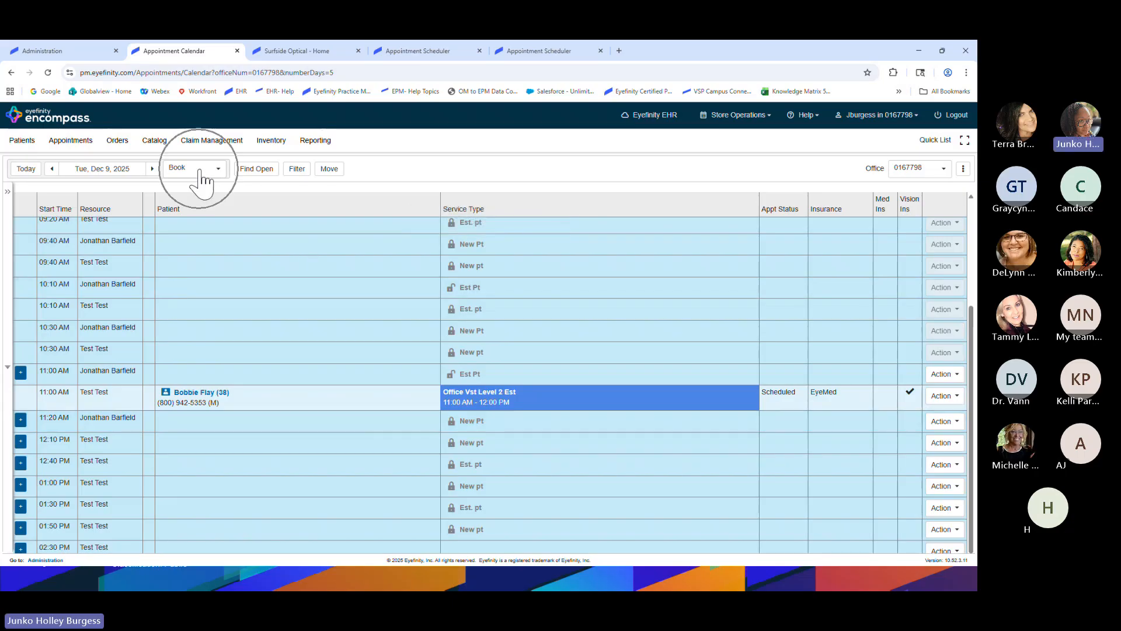
pyautogui.moveTo(202, 399)
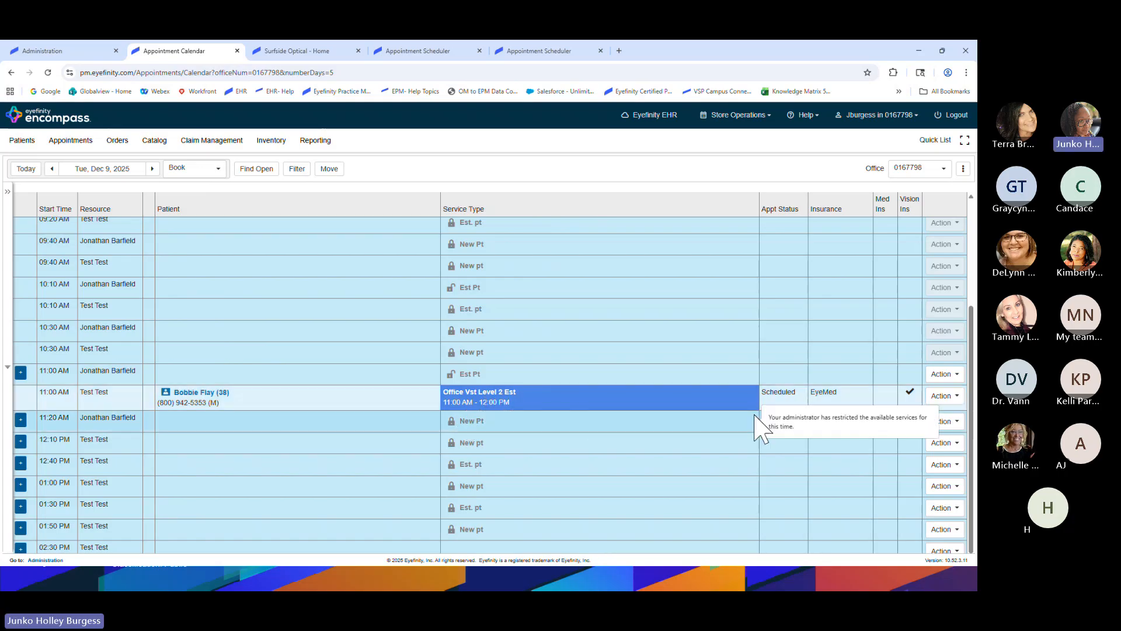
pyautogui.press('ctrl')
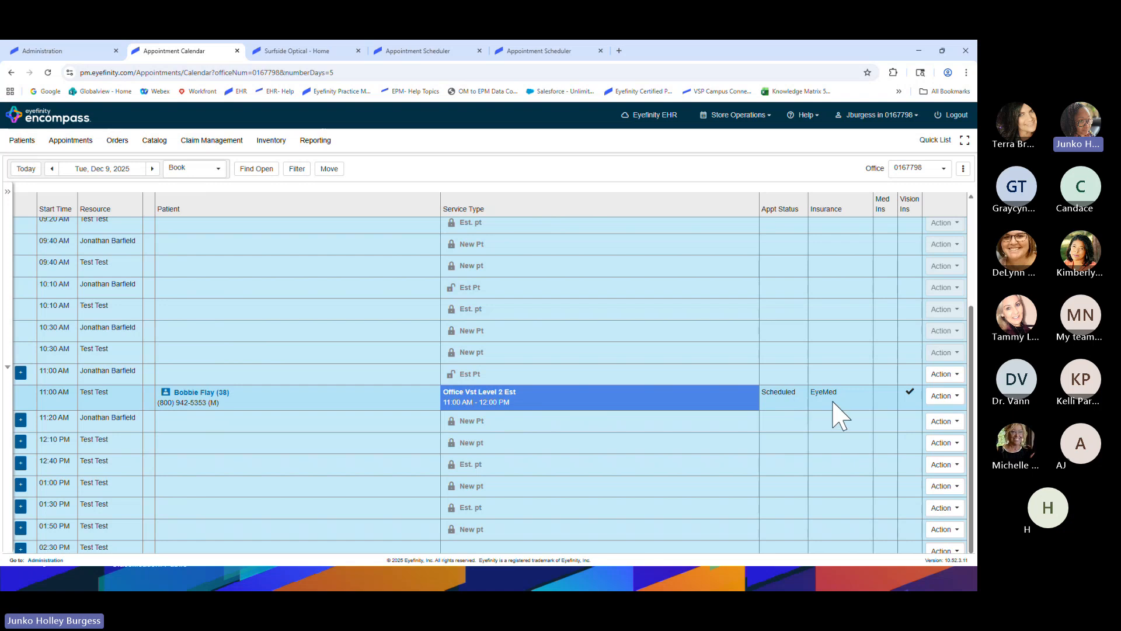
pyautogui.press('ctrl')
pyautogui.press('ctrl')
pyautogui.click(953, 397)
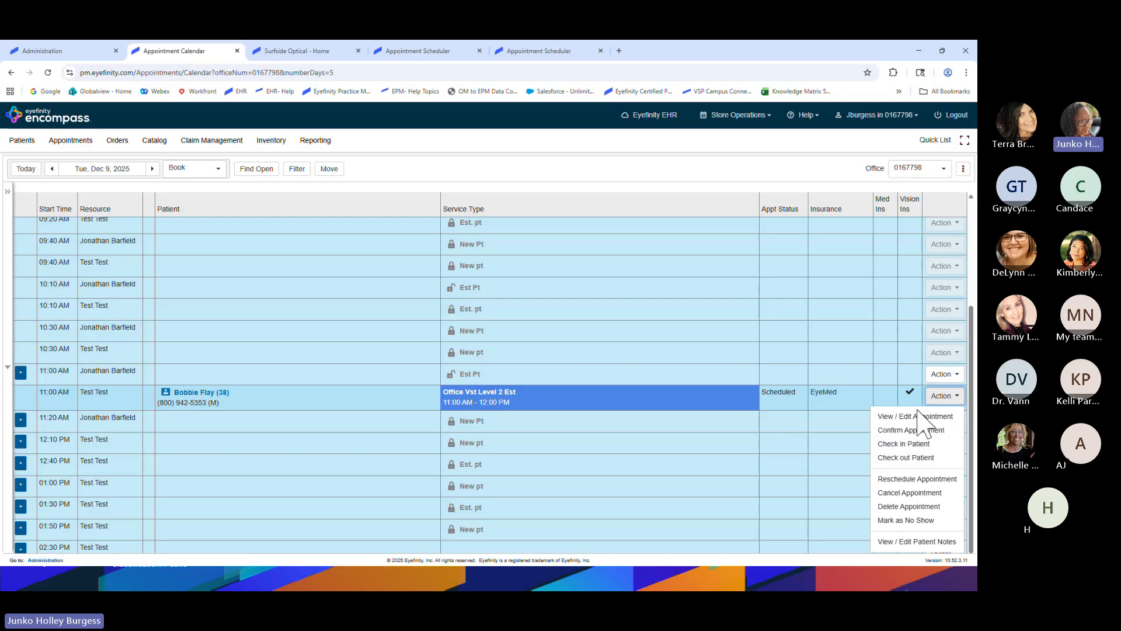
pyautogui.click(869, 400)
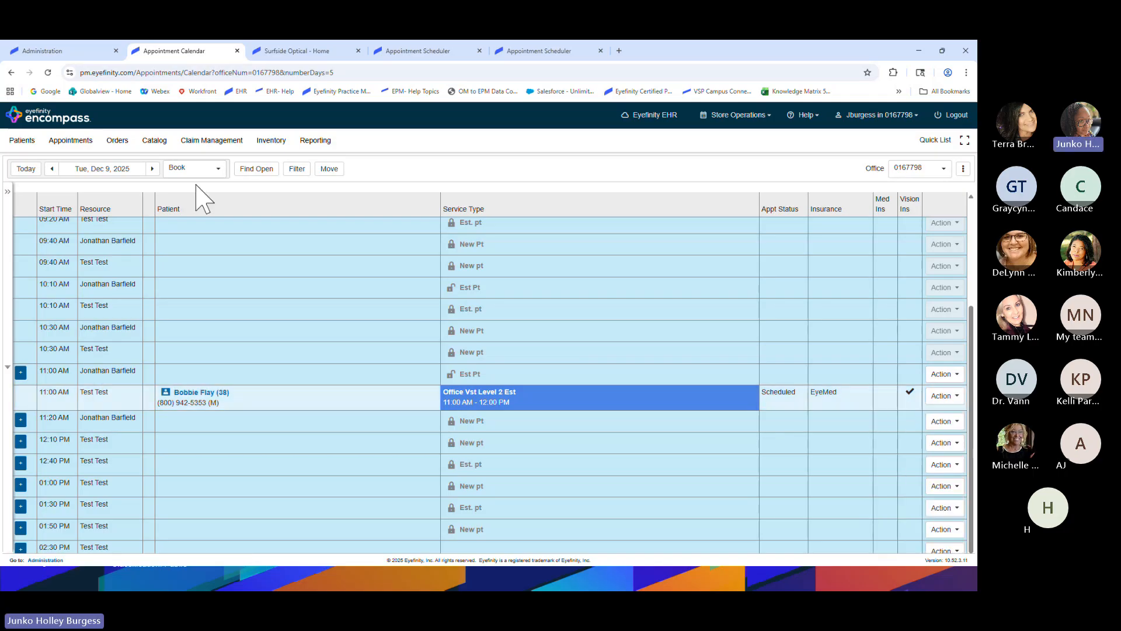
# Switch the calendar to Week view, showing Dec 7–13, 2025
pyautogui.press('ctrl')
pyautogui.click(217, 171)
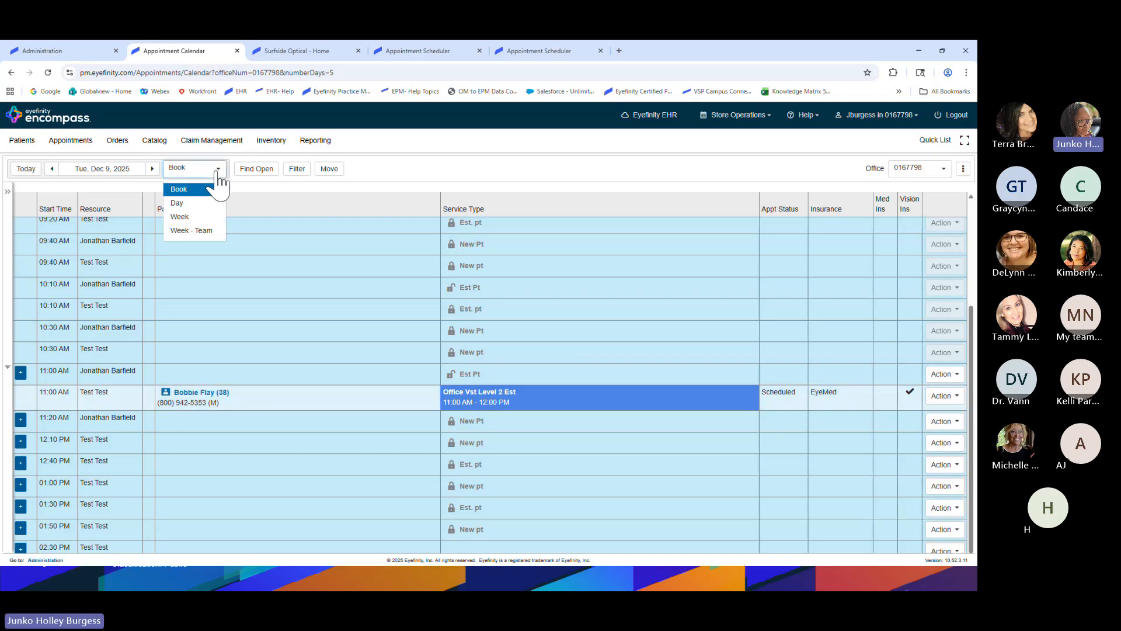
pyautogui.click(201, 222)
# Bring up the context menu on the patient's Tuesday 11:00 AM appointment, then dismiss it
pyautogui.moveTo(376, 305)
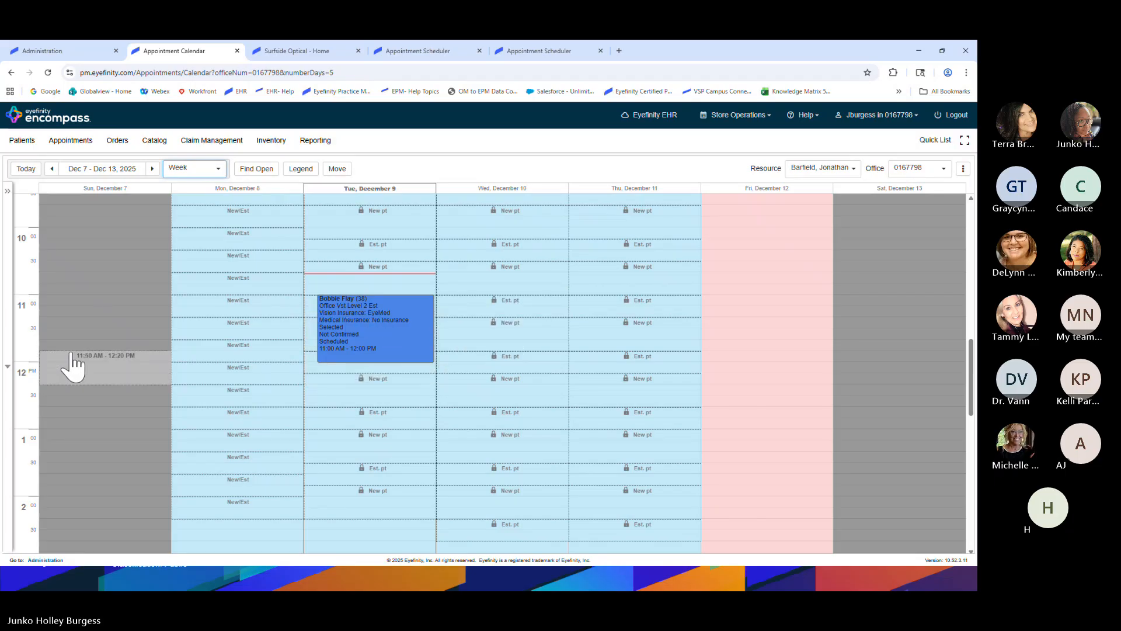
pyautogui.rightClick(365, 321)
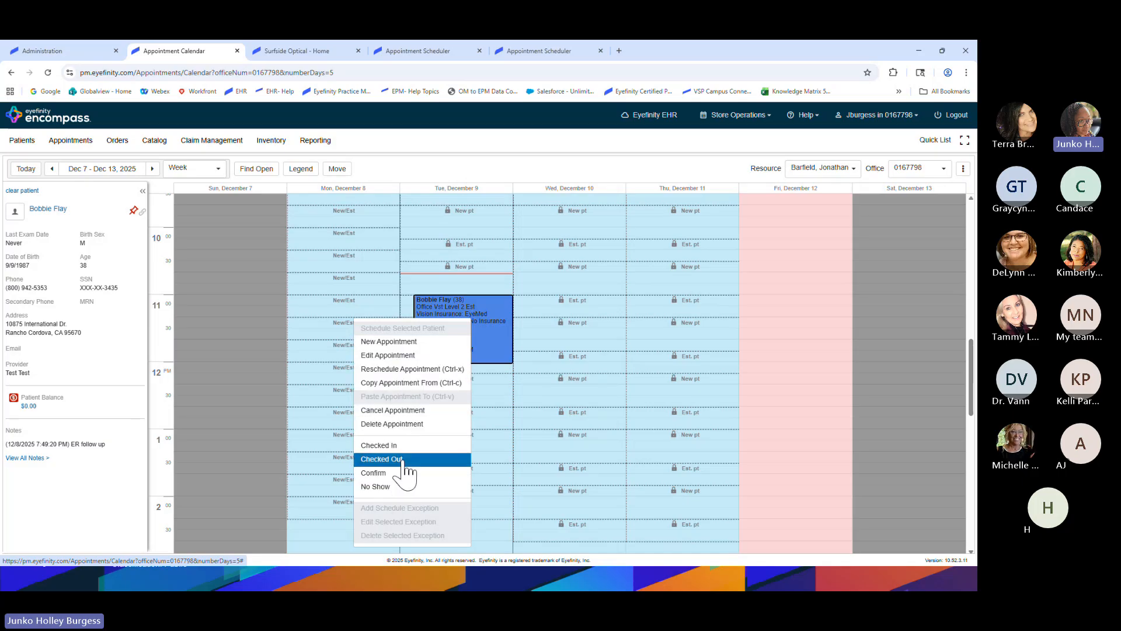
pyautogui.click(483, 324)
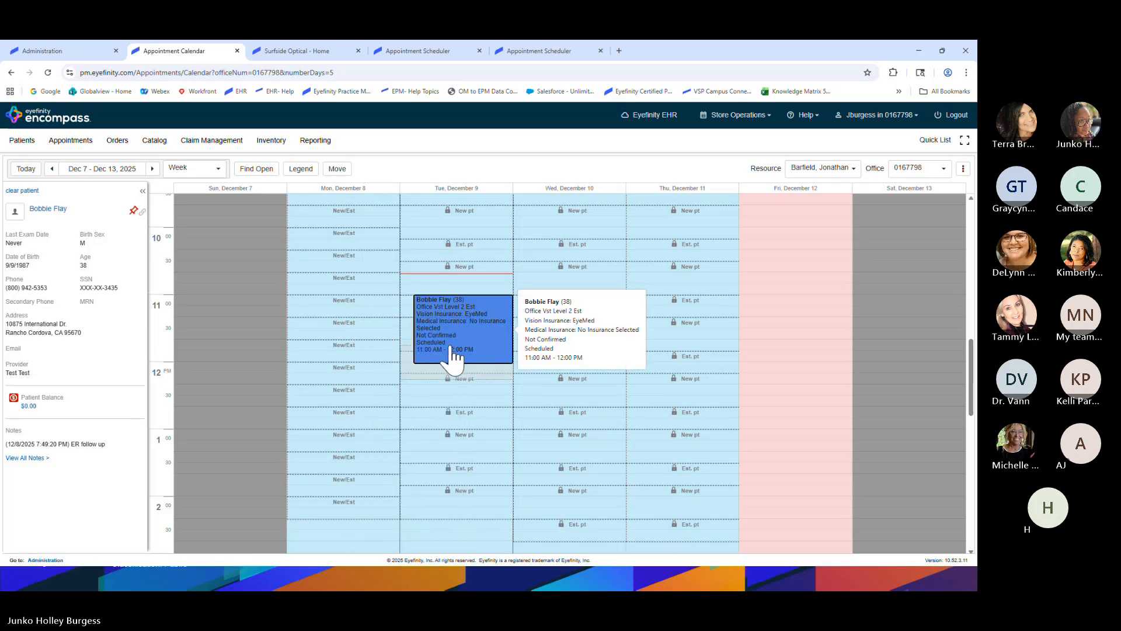
# Search Find Open for Monday and Tuesday morning appointment slots
pyautogui.click(257, 169)
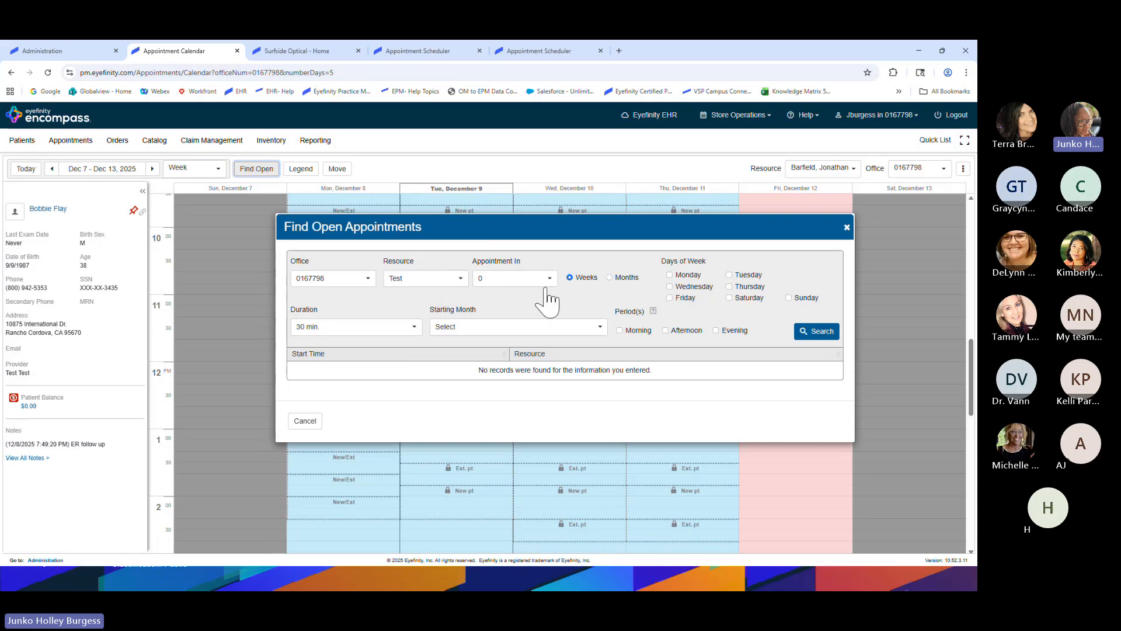
pyautogui.click(669, 275)
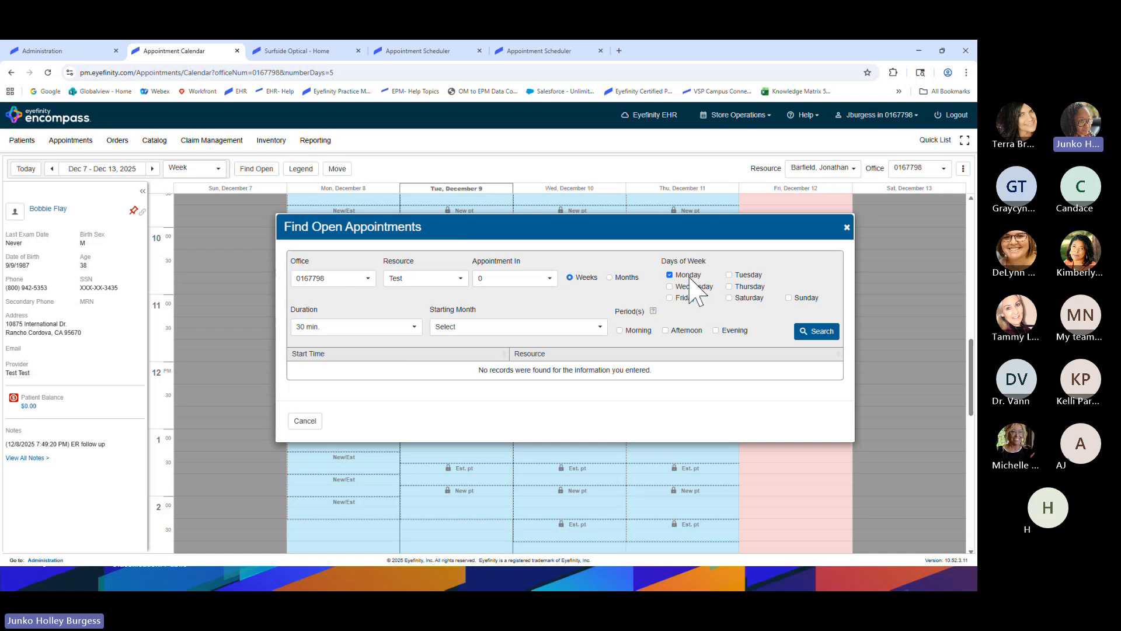
pyautogui.click(729, 275)
pyautogui.press('ctrl')
pyautogui.click(620, 331)
pyautogui.click(812, 330)
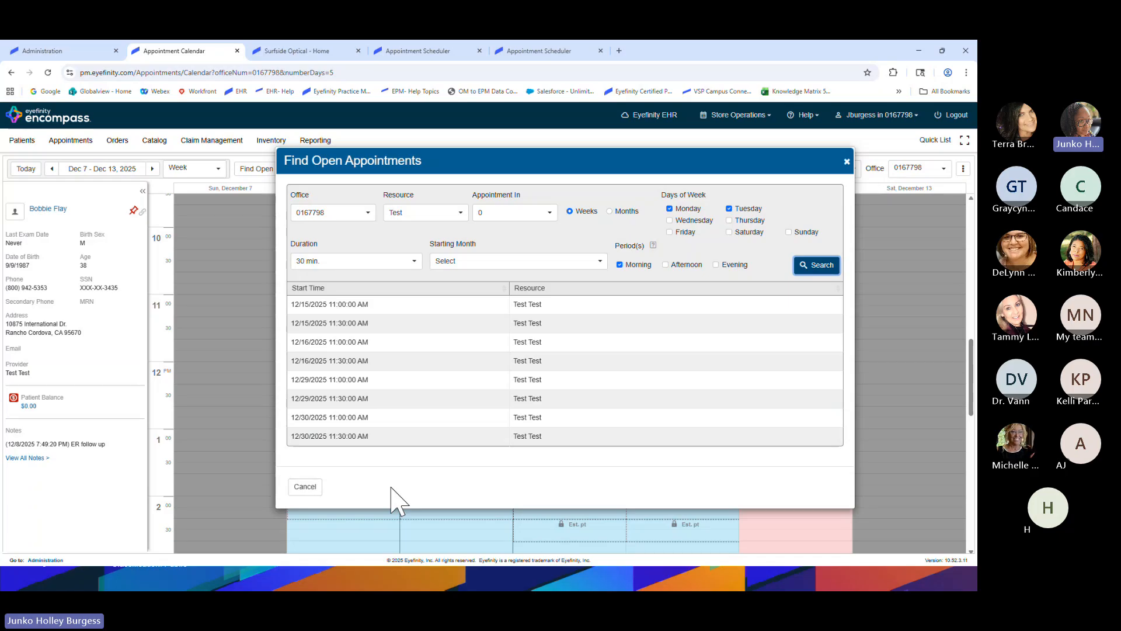
pyautogui.click(354, 304)
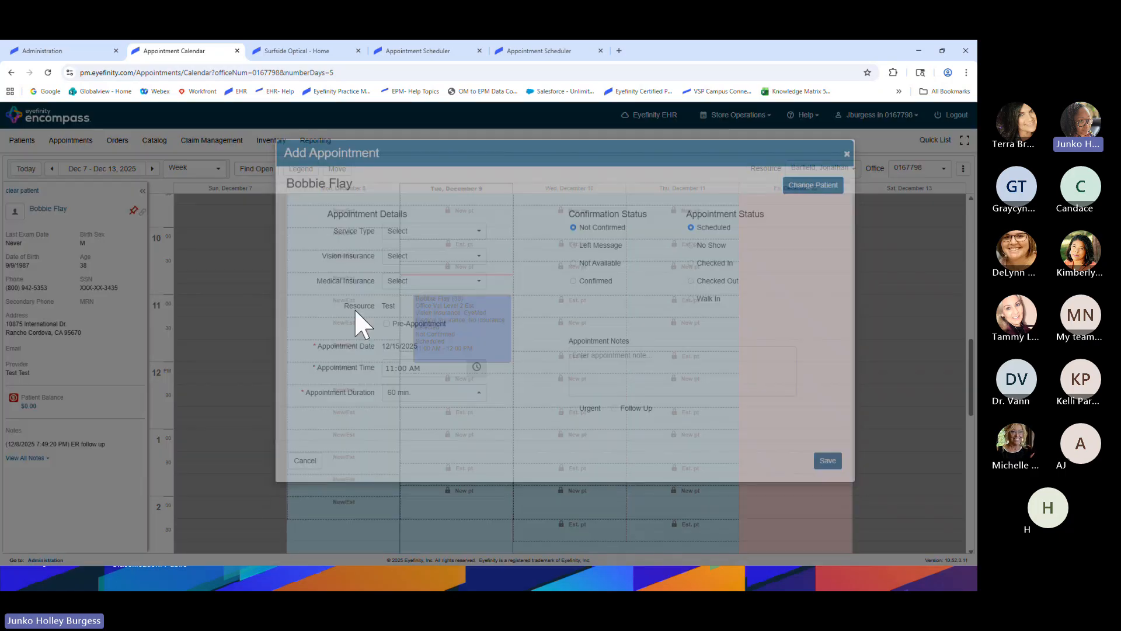
pyautogui.click(450, 248)
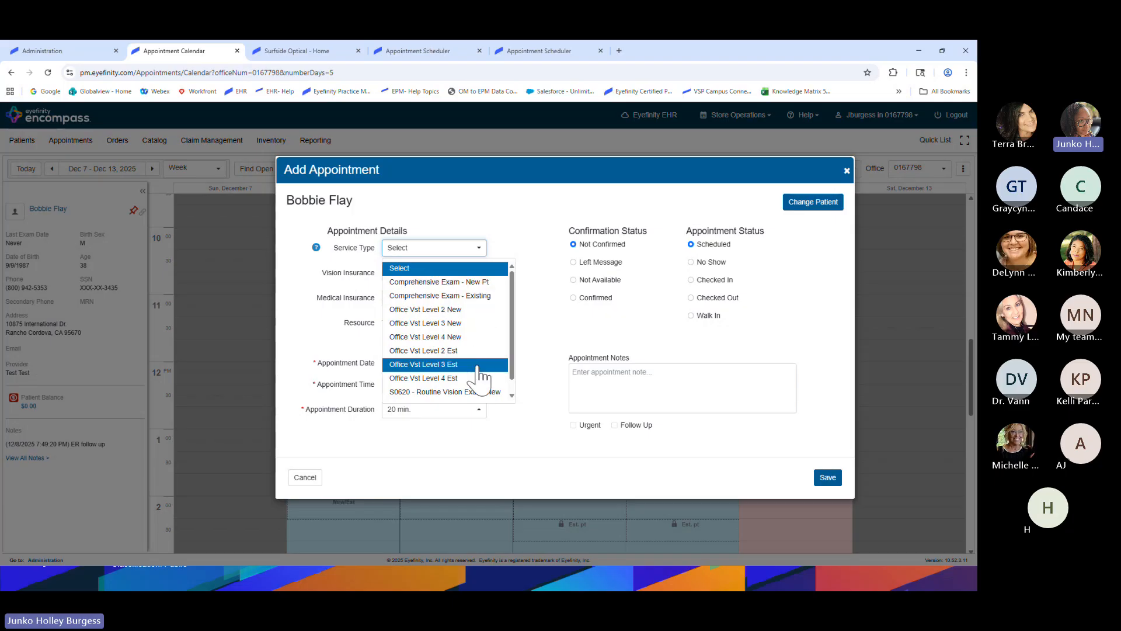
pyautogui.scroll(-1, 477, 288)
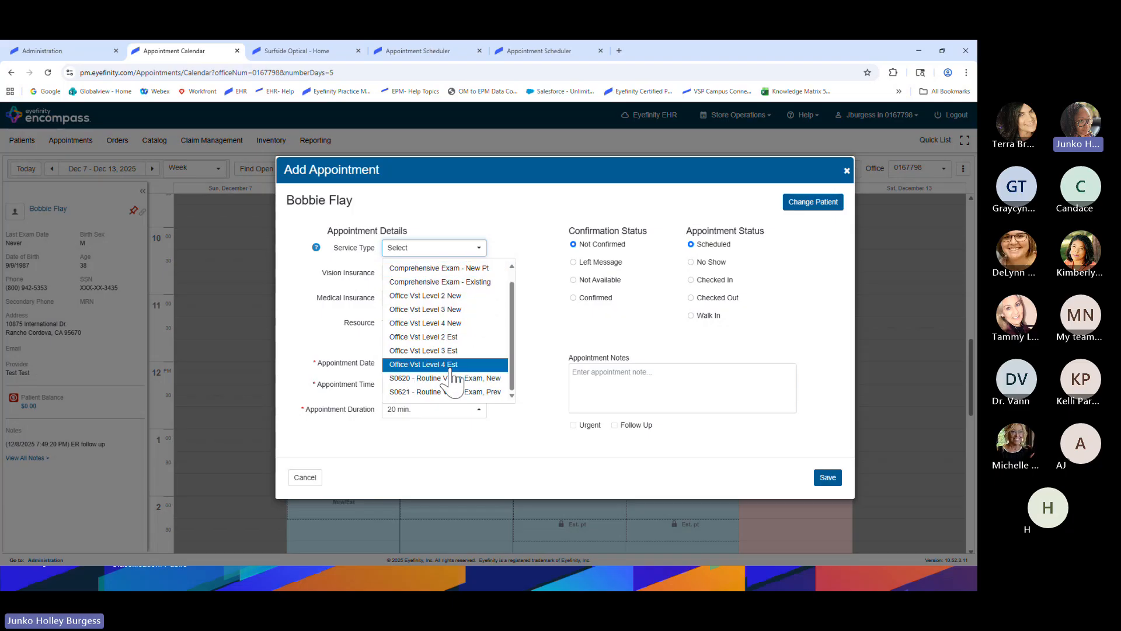
pyautogui.scroll(1, 461, 350)
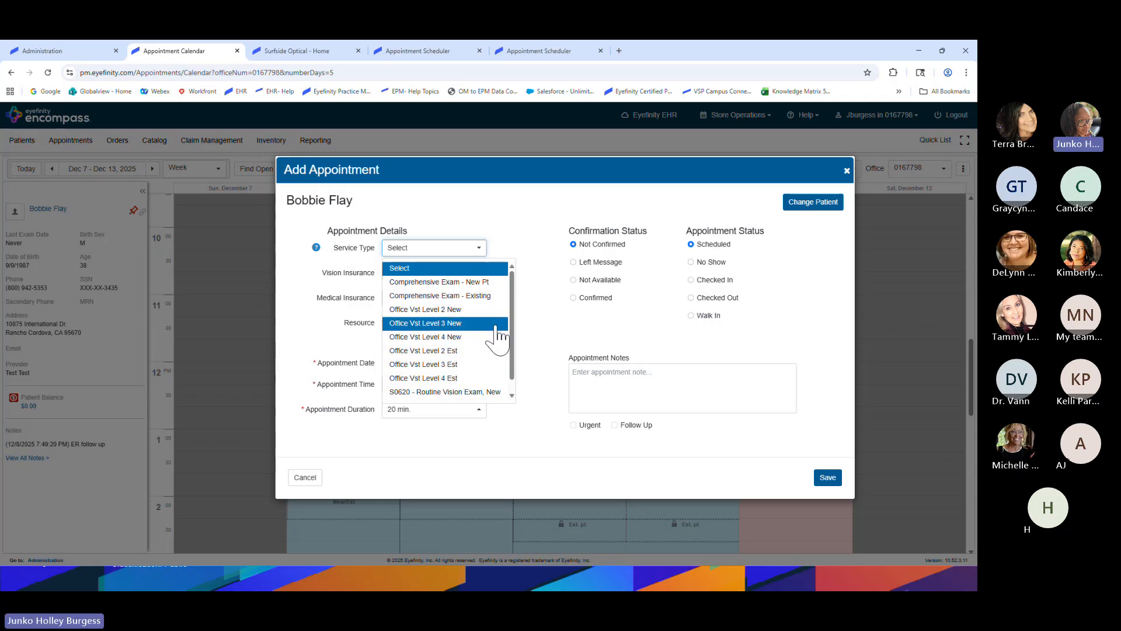
pyautogui.click(447, 283)
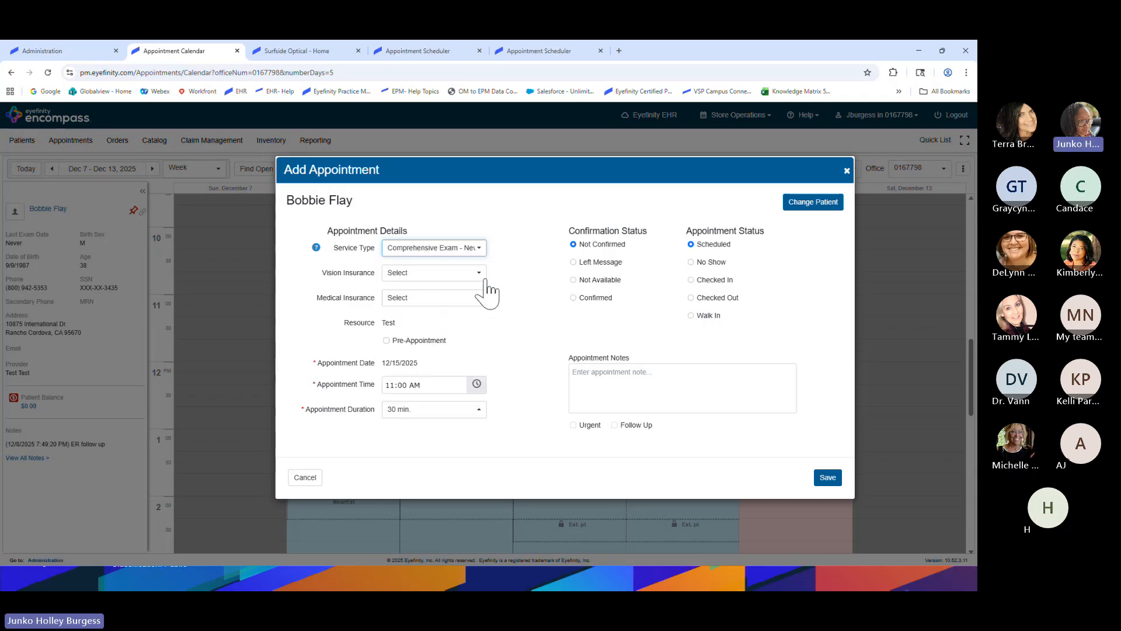
pyautogui.click(464, 274)
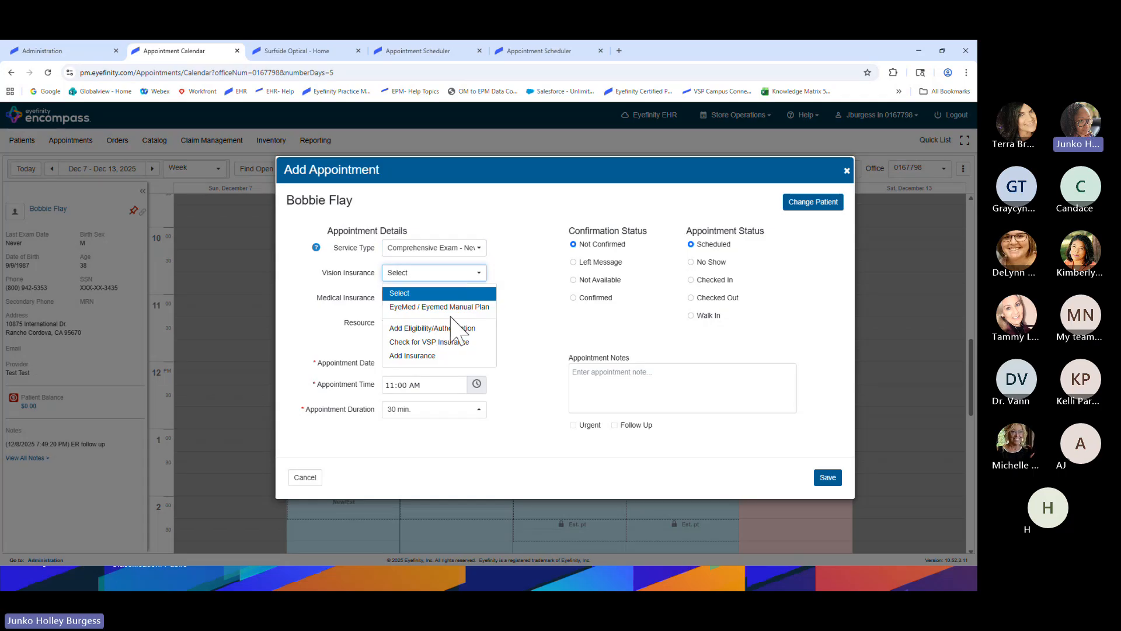
pyautogui.click(458, 303)
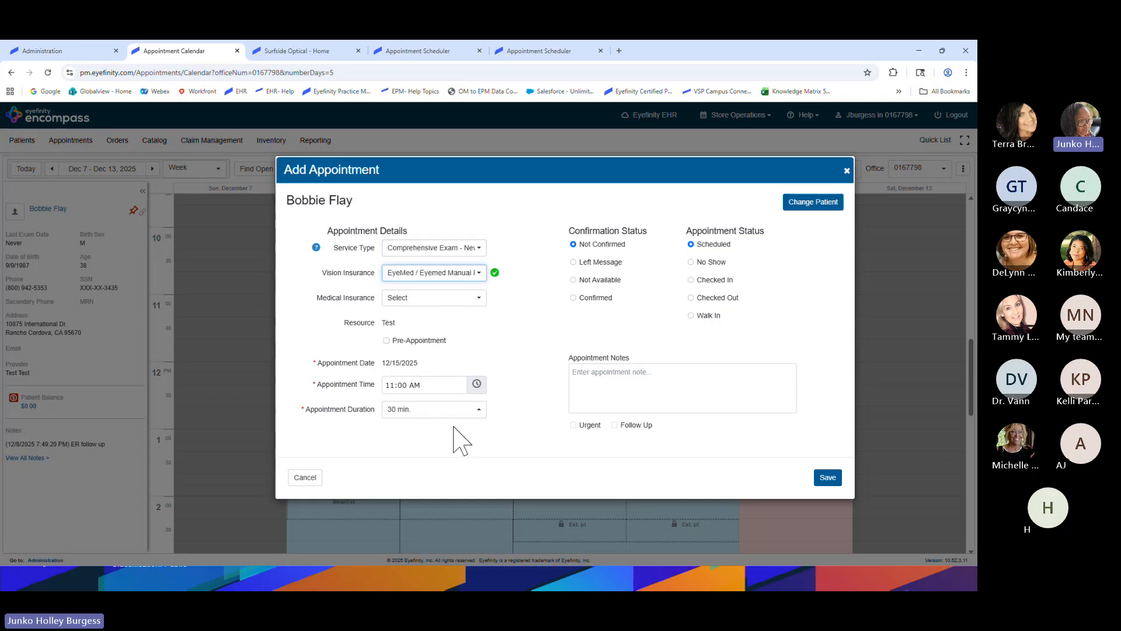
pyautogui.click(829, 479)
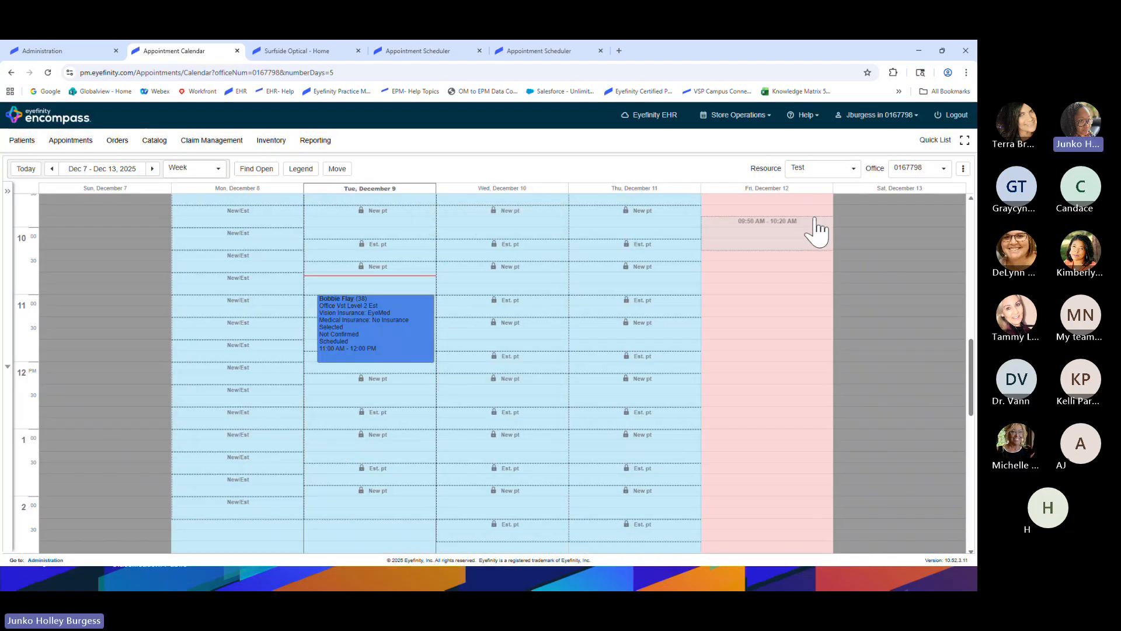
# Advance the calendar to the Dec 14–20 week
pyautogui.click(152, 169)
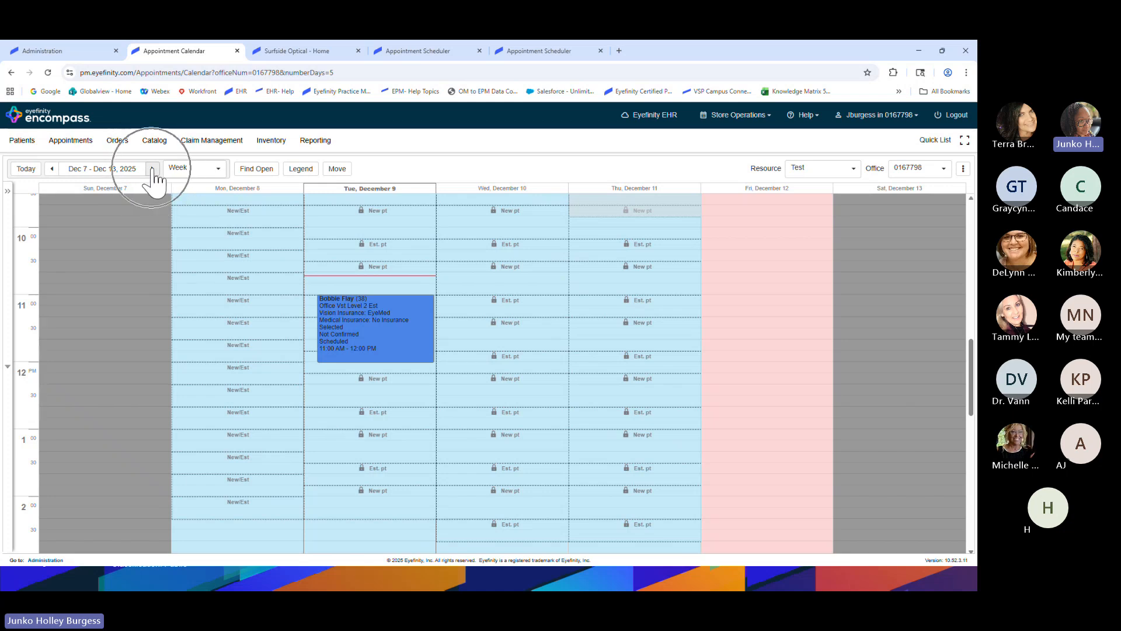
pyautogui.scroll(5, 375, 337)
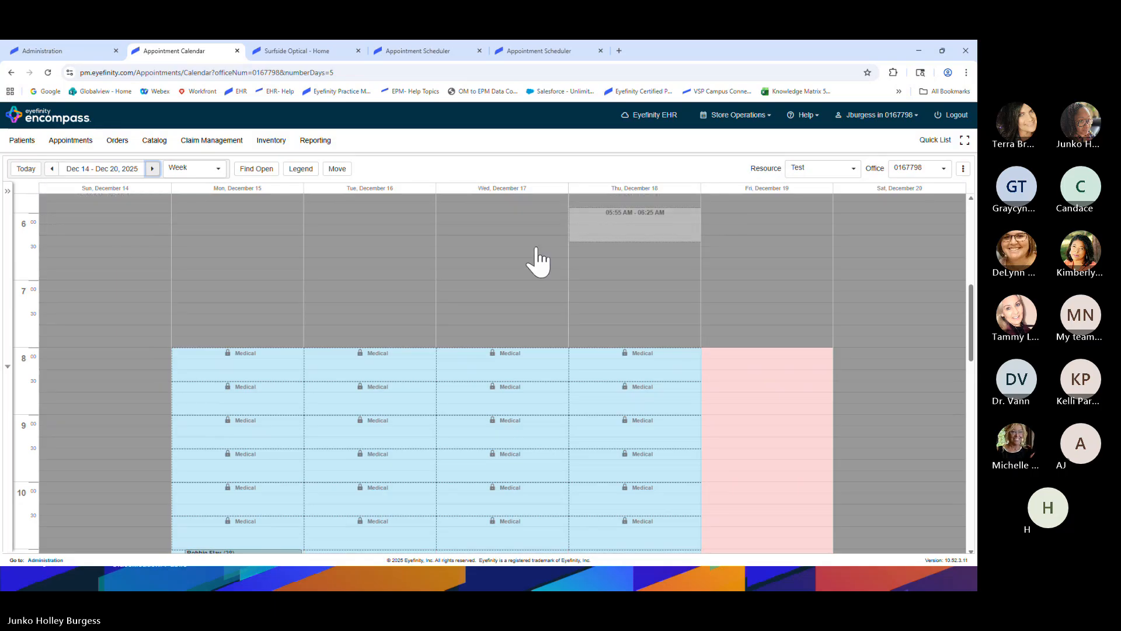
pyautogui.scroll(-4, 251, 327)
pyautogui.moveTo(244, 373)
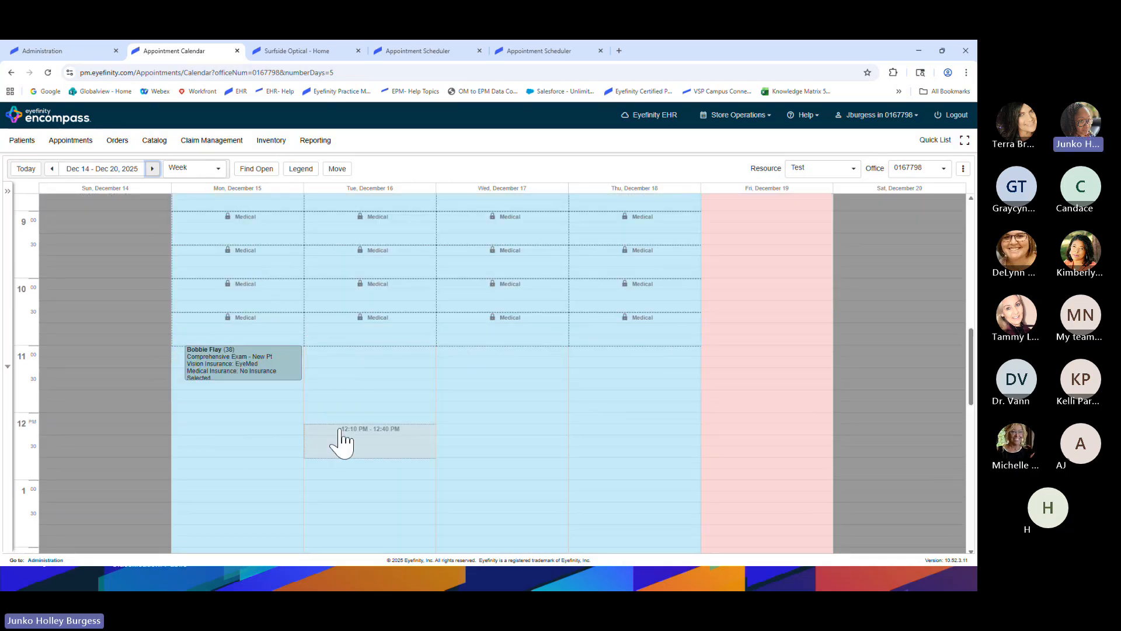
pyautogui.scroll(1, 341, 441)
pyautogui.scroll(-1, 341, 441)
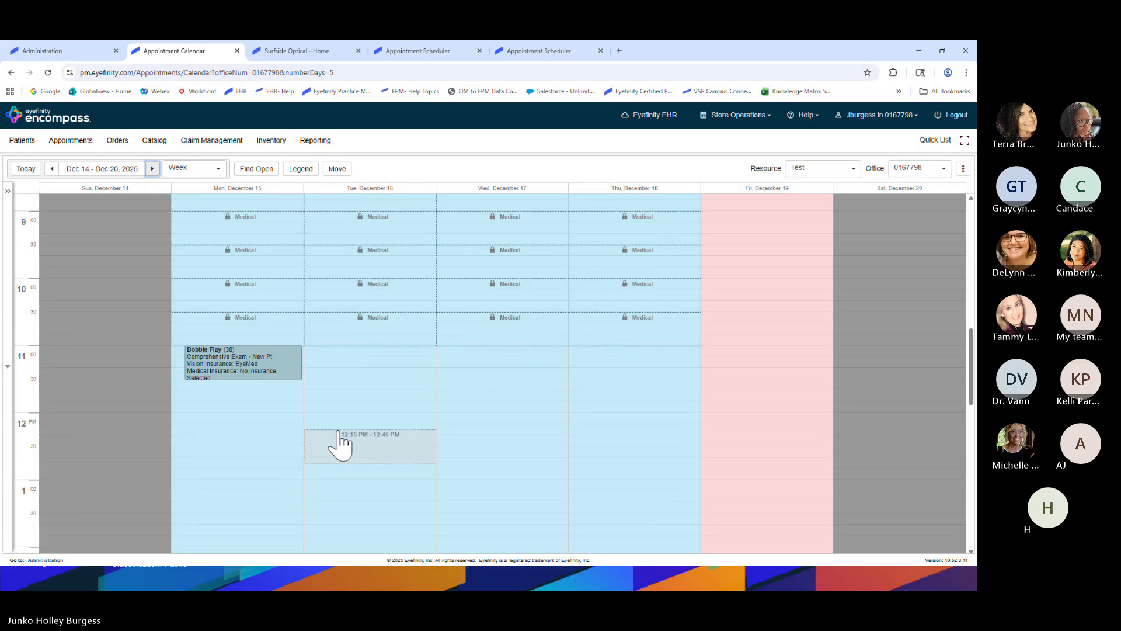
# Show the slot colour Legend and open the Move Appointments form
pyautogui.scroll(2, 331, 445)
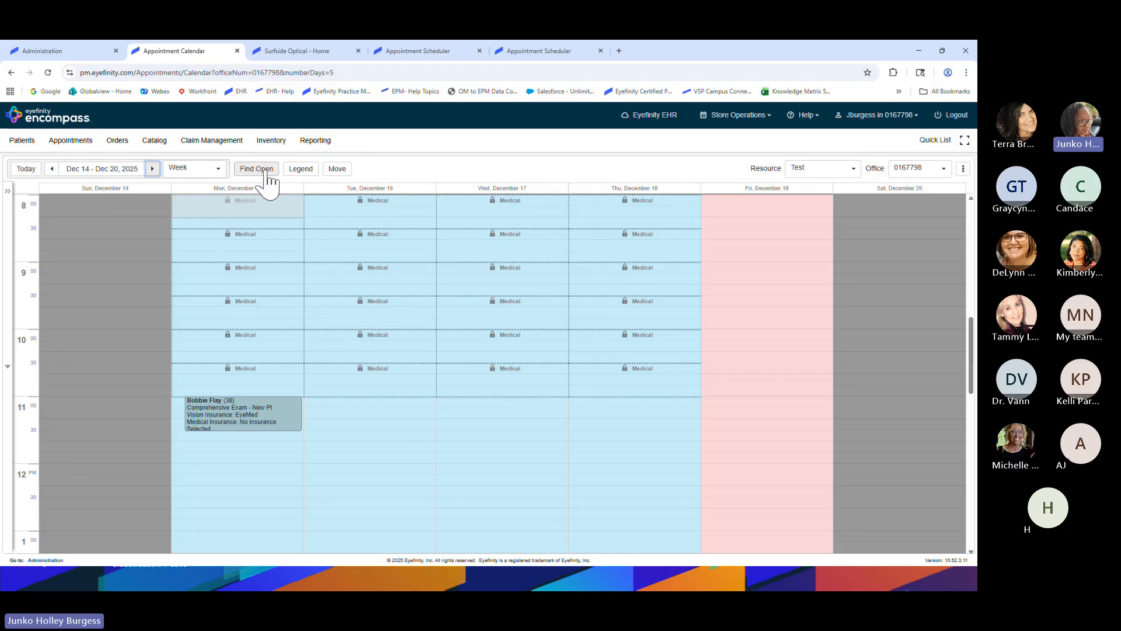
pyautogui.click(304, 172)
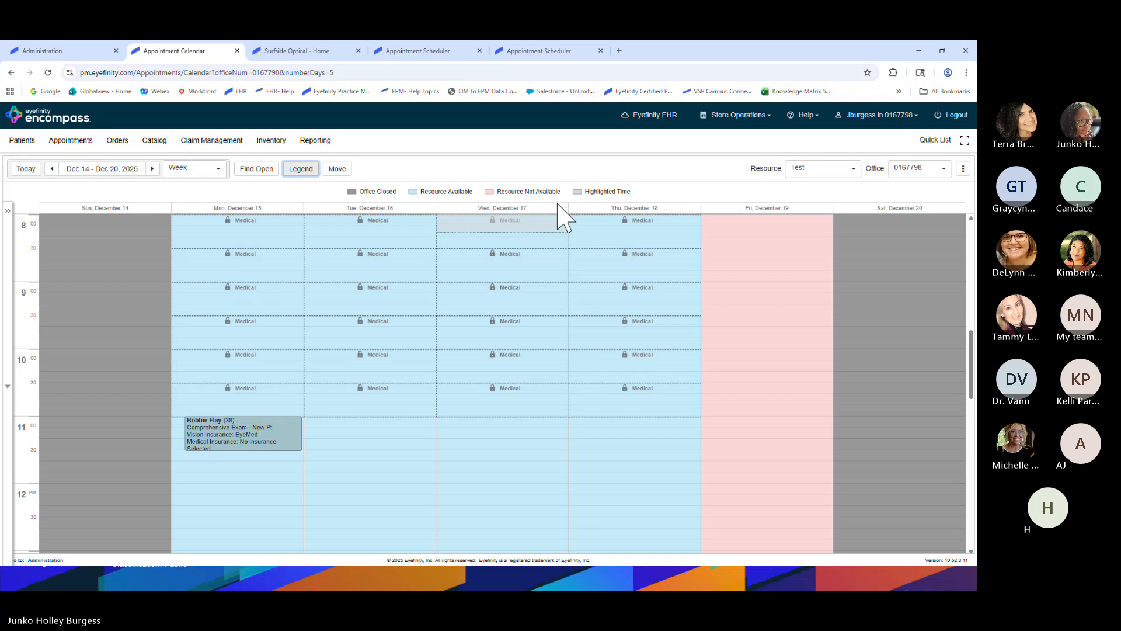
pyautogui.click(336, 173)
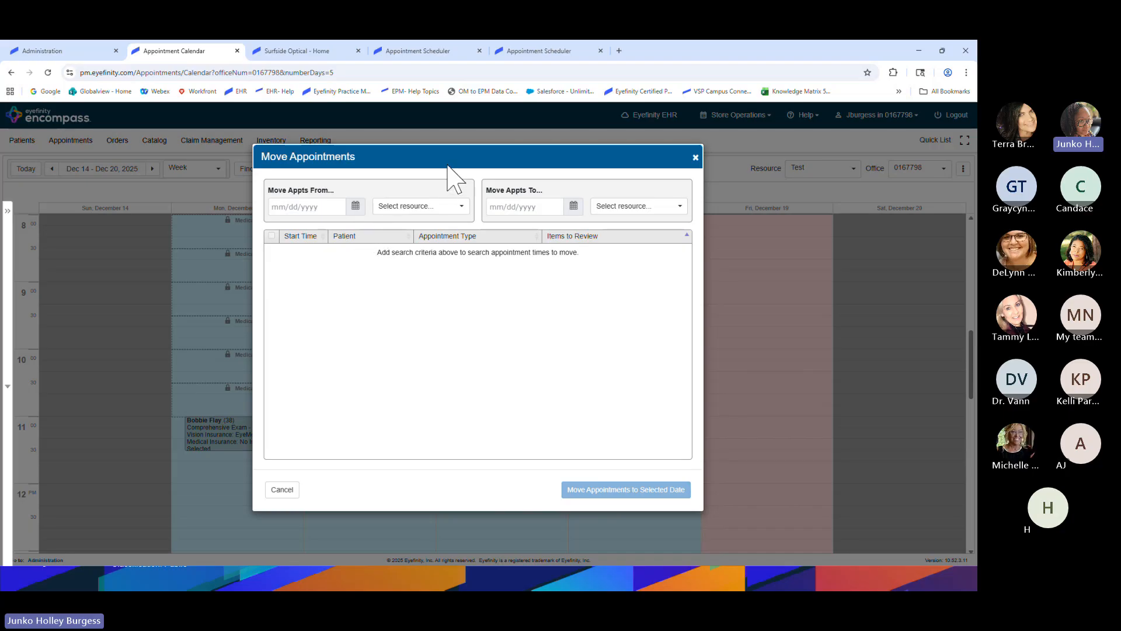
# Set Move Appointments from 12/15/2025 to 12/16/2025, with Test as the destination resource
pyautogui.click(355, 207)
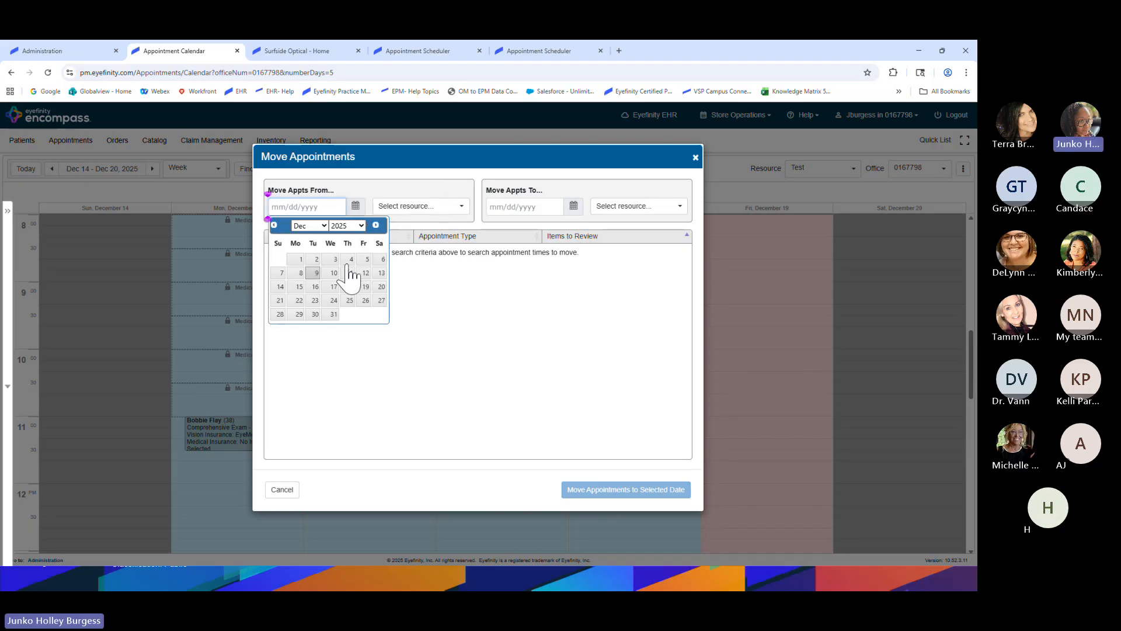
pyautogui.click(299, 286)
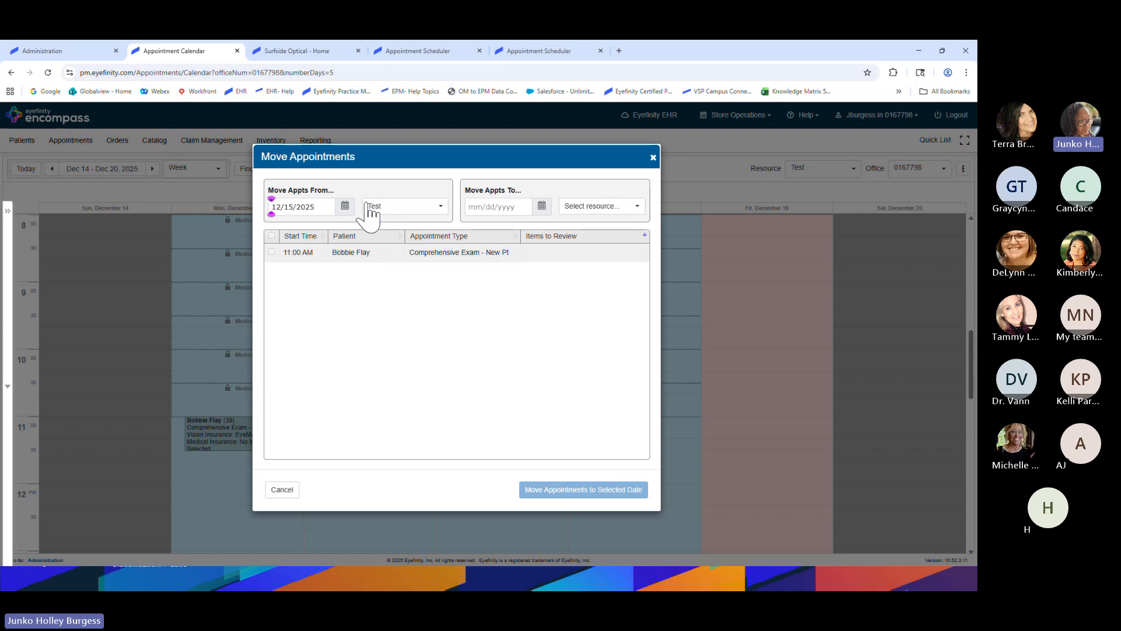
pyautogui.click(541, 205)
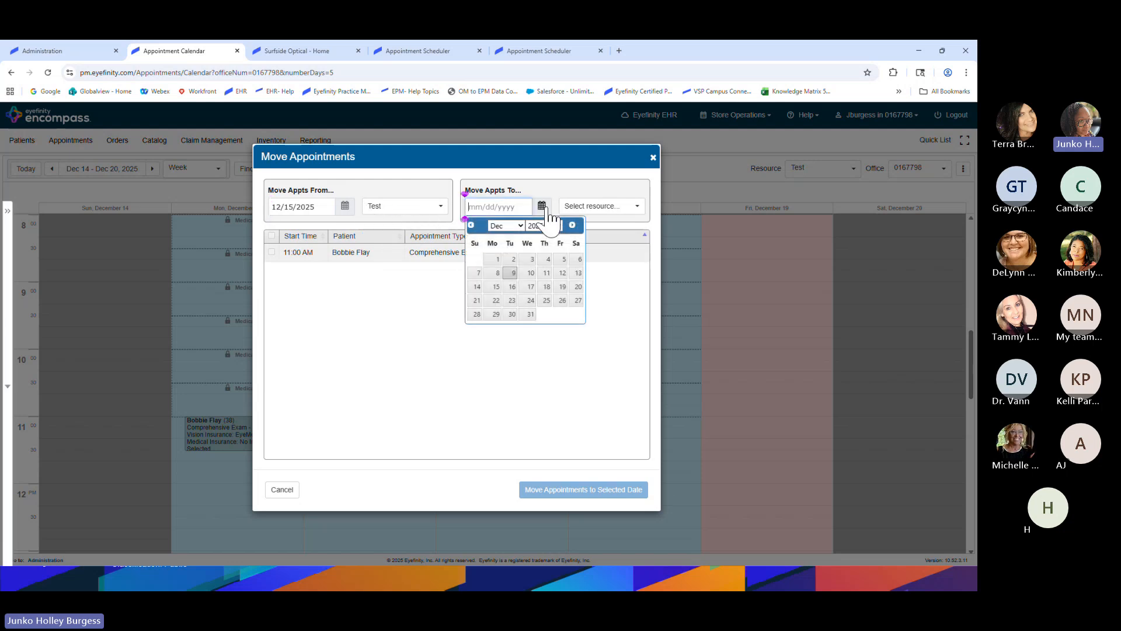
pyautogui.click(513, 287)
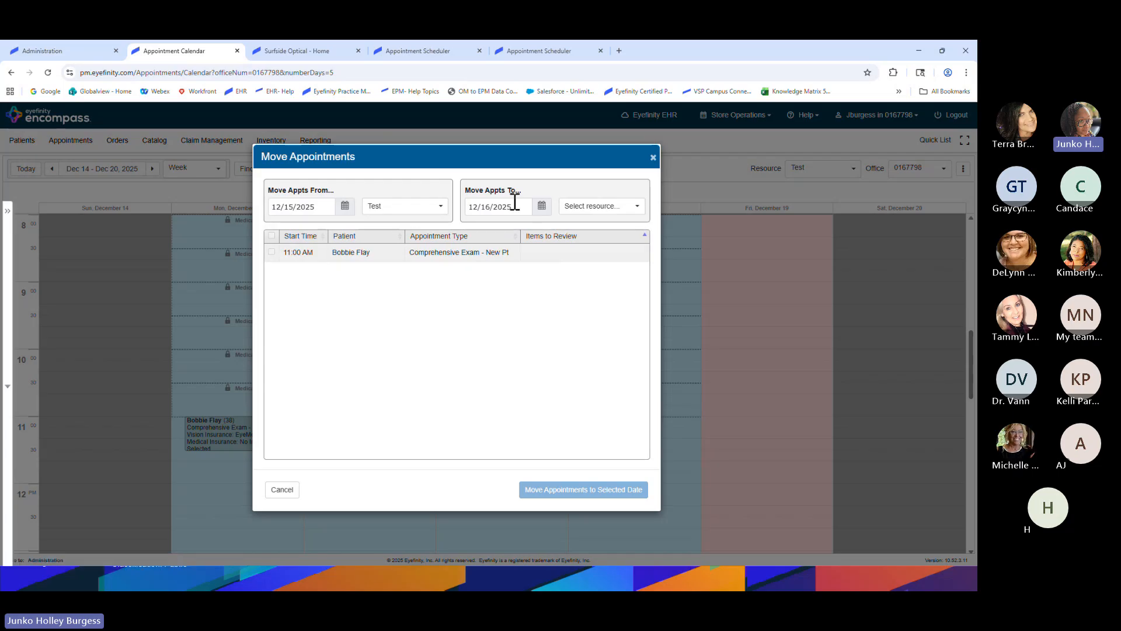
pyautogui.click(560, 206)
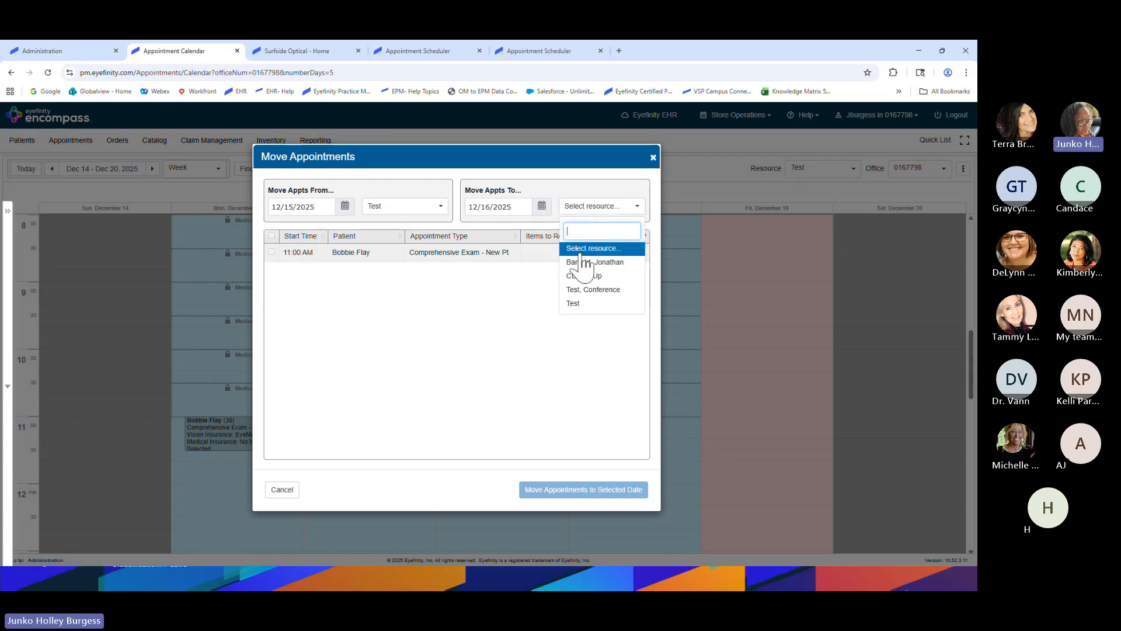
pyautogui.click(583, 303)
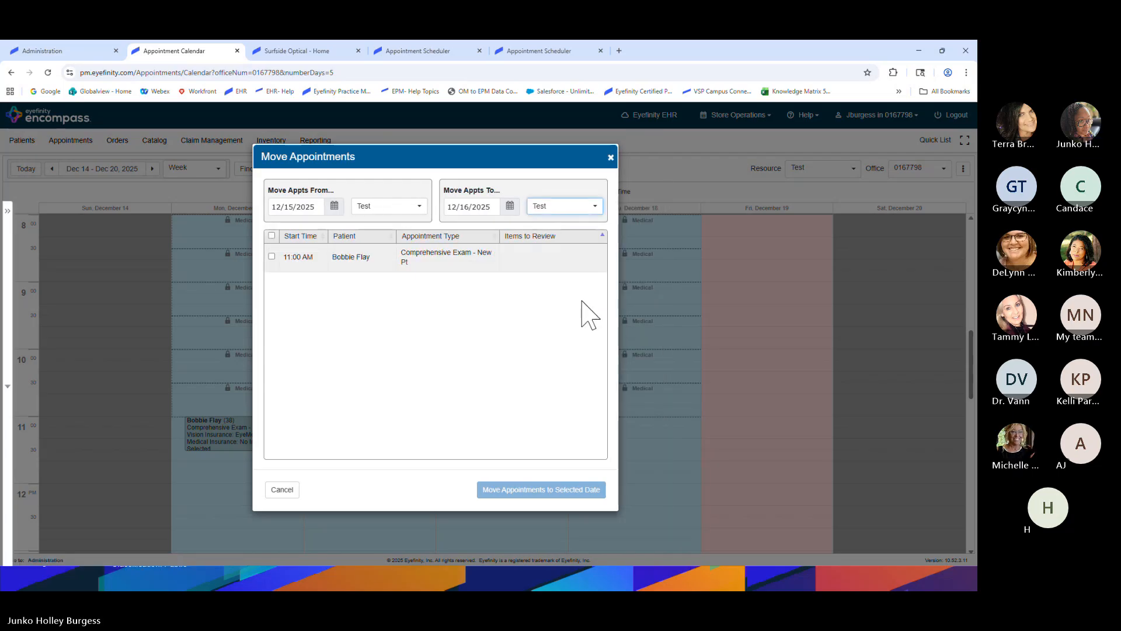
# Move the checked Comprehensive Exam to Dec 16, then reopen Move Appointments
pyautogui.click(272, 236)
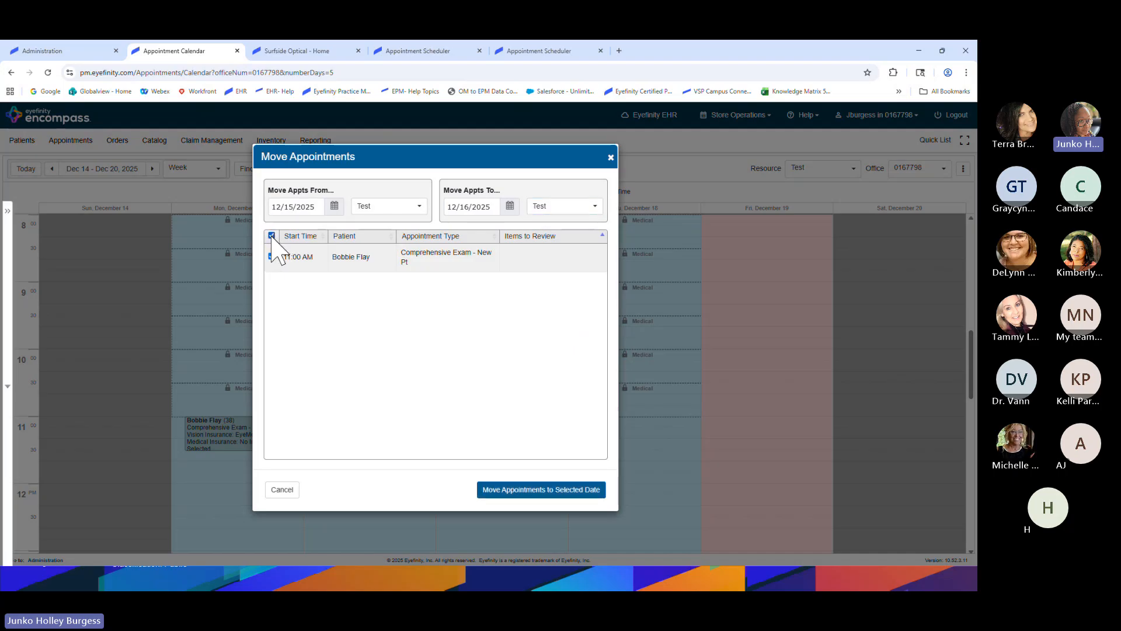
pyautogui.click(528, 491)
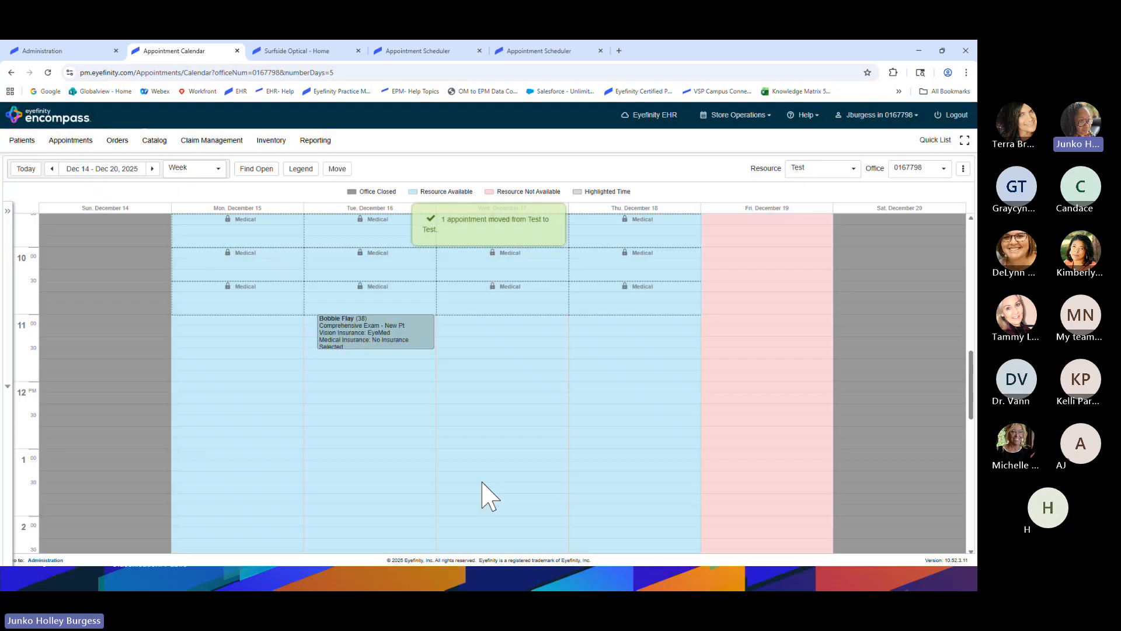
pyautogui.moveTo(379, 441)
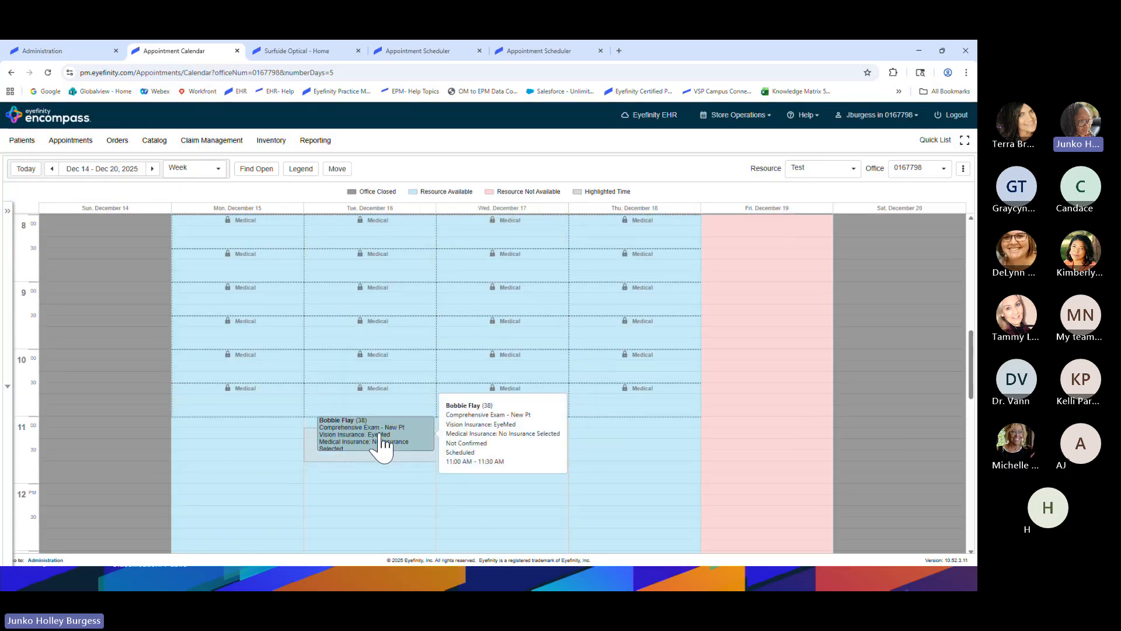
pyautogui.click(338, 169)
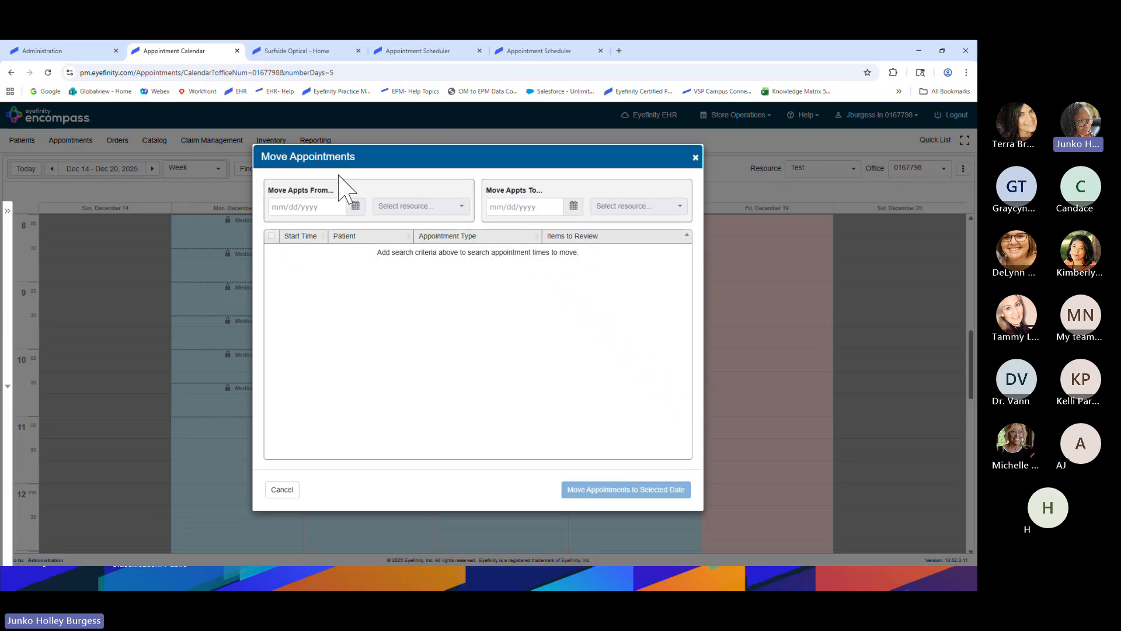
# Move the 12/16/2025 Comprehensive Exam from the Test resource to the provider's resource, same date
pyautogui.click(355, 206)
pyautogui.click(314, 289)
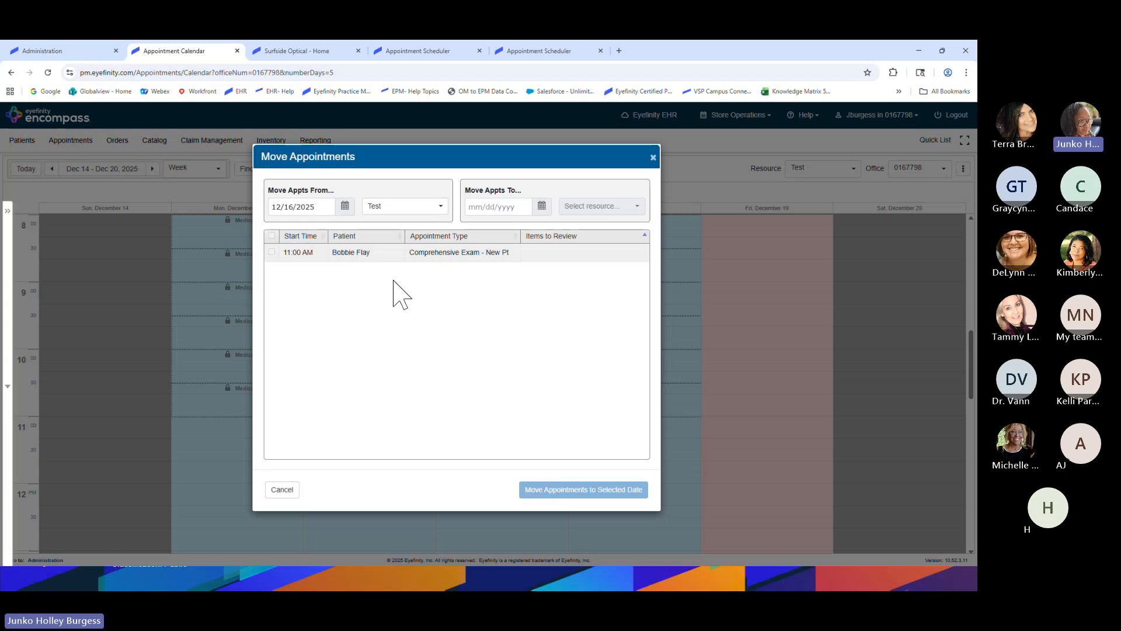
pyautogui.click(542, 206)
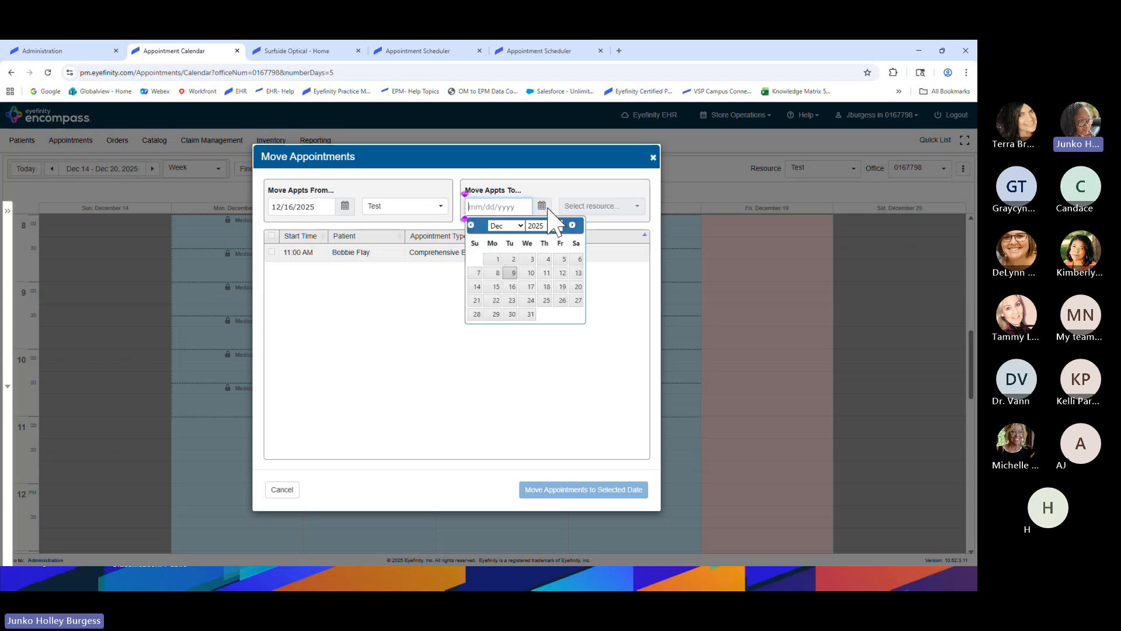
pyautogui.click(512, 286)
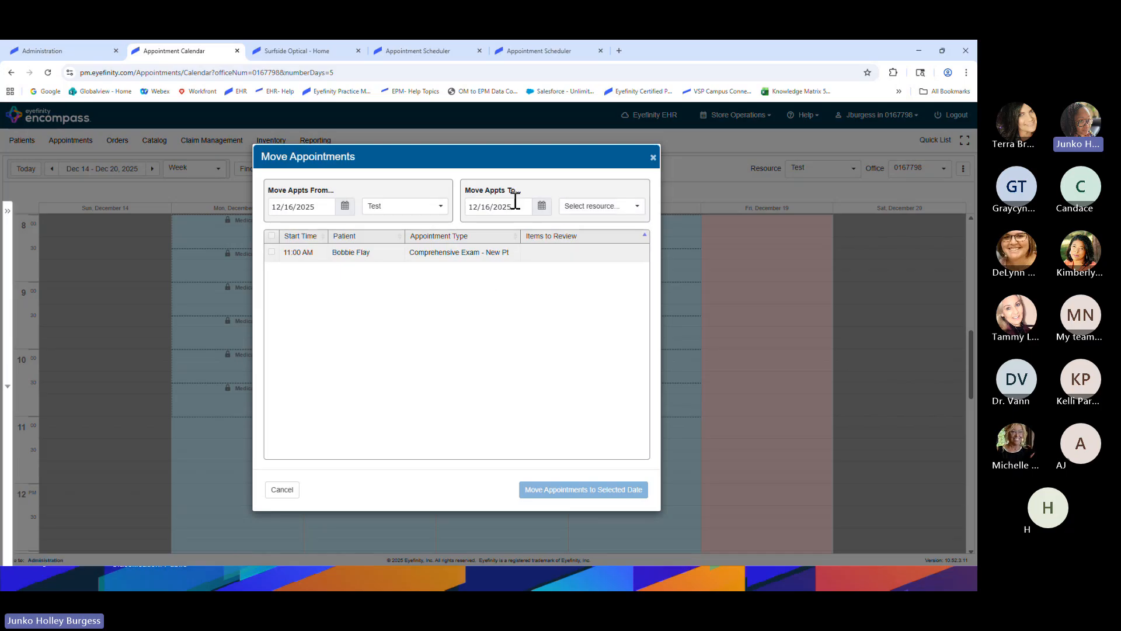
pyautogui.click(611, 207)
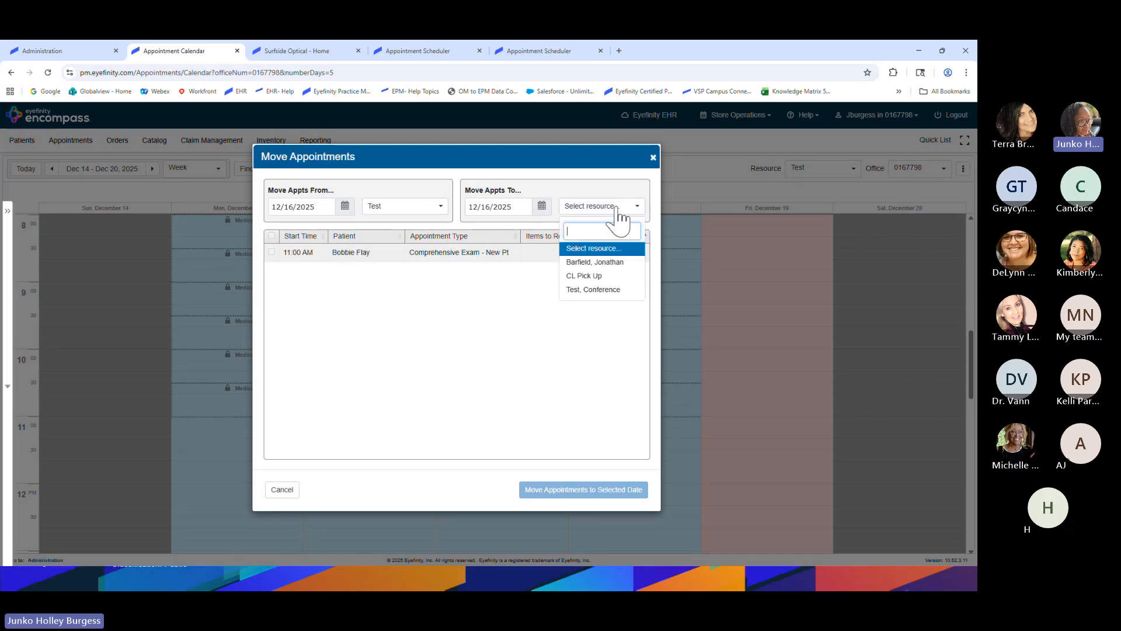
pyautogui.click(587, 263)
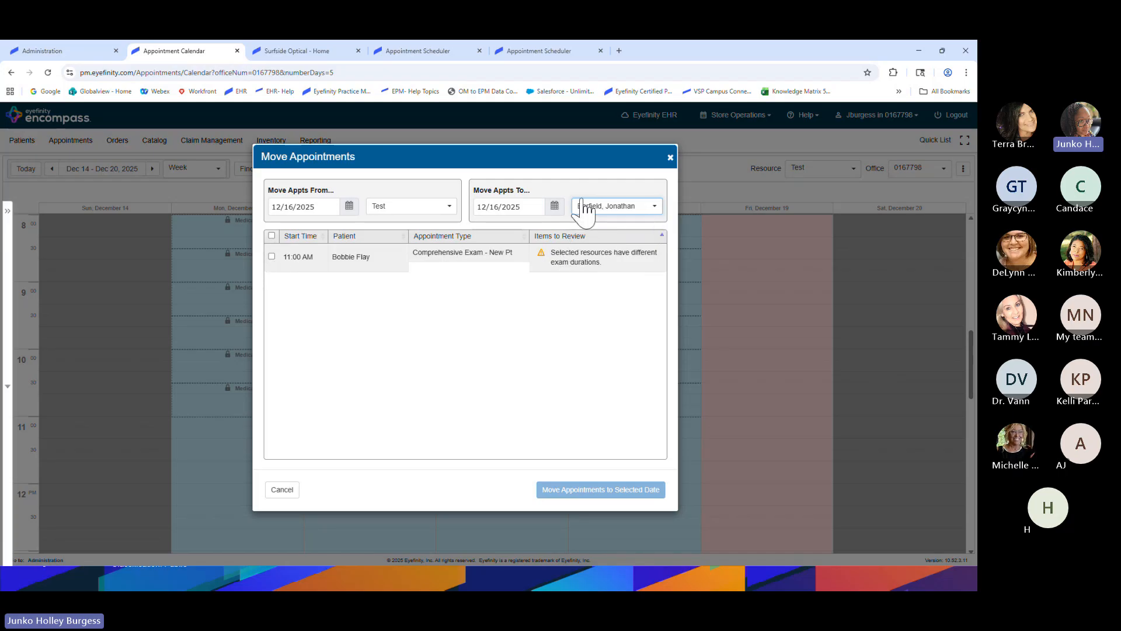
pyautogui.click(272, 236)
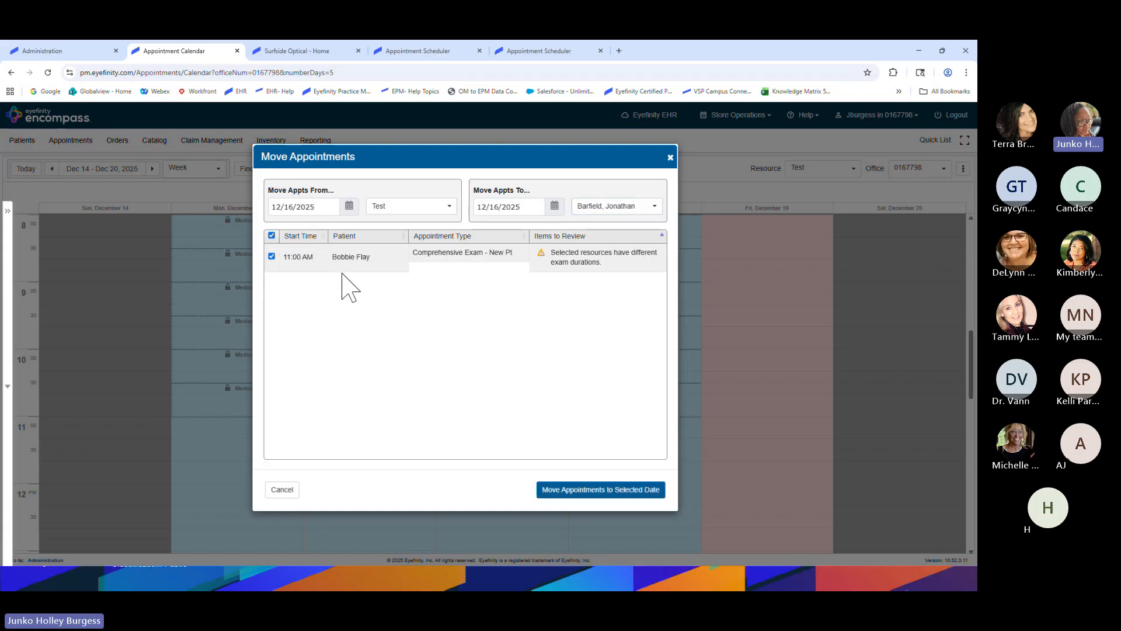
pyautogui.click(599, 494)
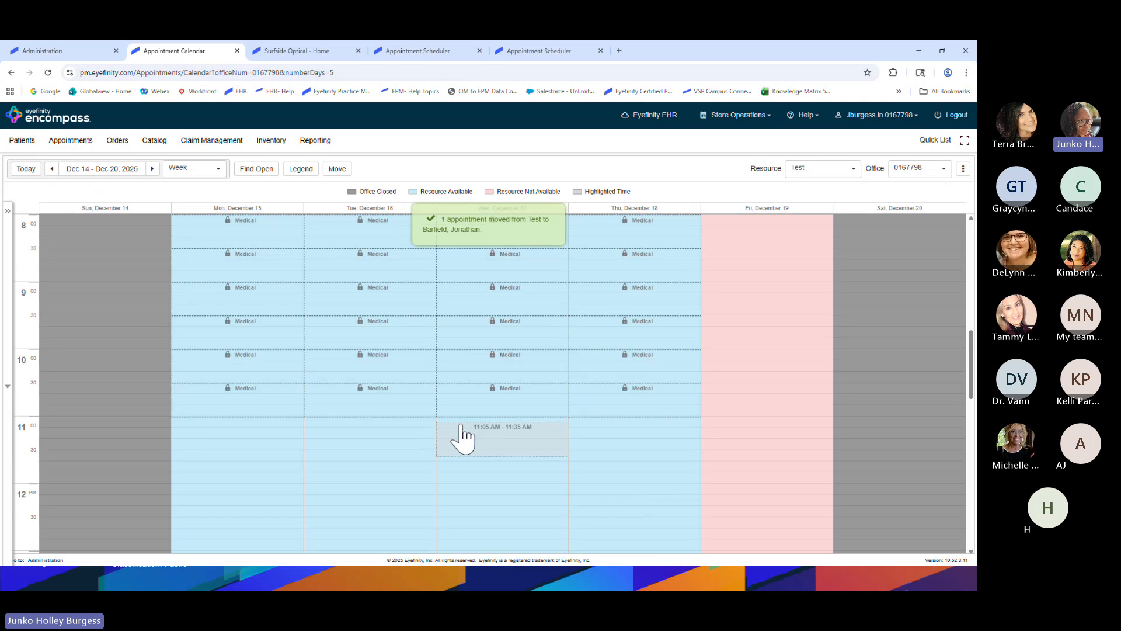
# Show the provider's resource calendar, where the Comprehensive Exam sits Tuesday Dec 16, 11:00 AM
pyautogui.scroll(3, 393, 463)
pyautogui.scroll(-1, 393, 464)
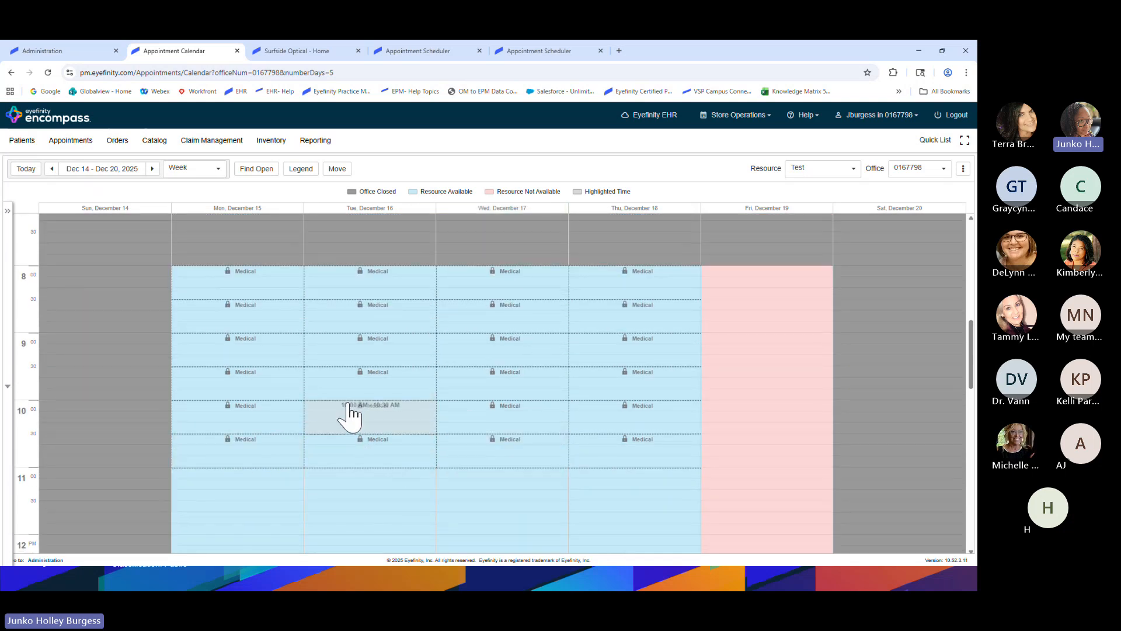
pyautogui.click(853, 171)
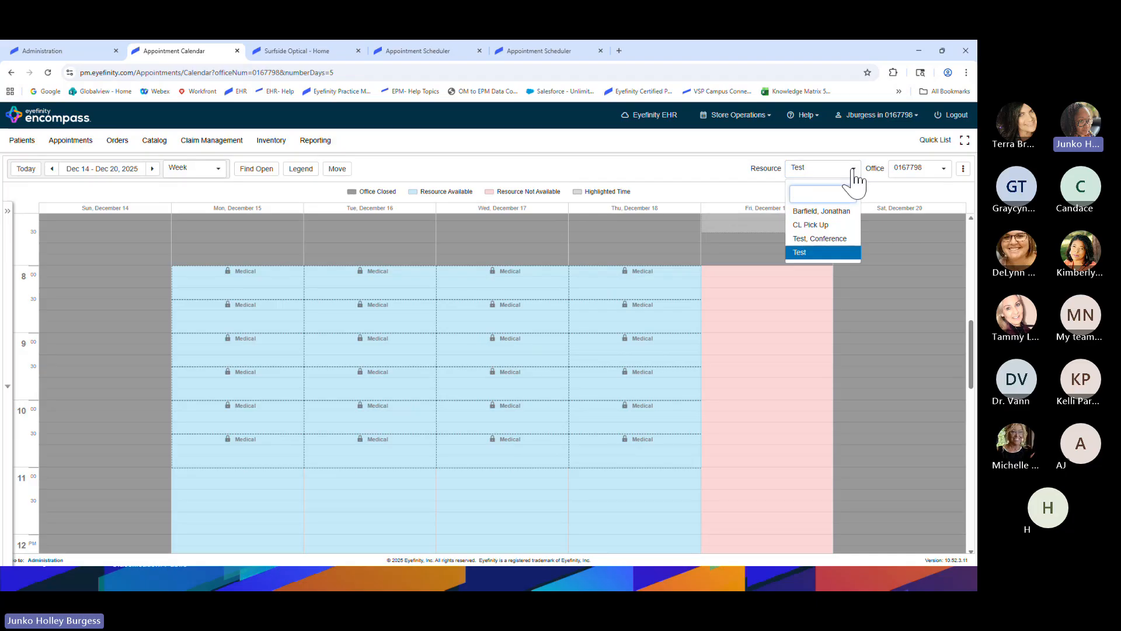
pyautogui.click(815, 213)
pyautogui.scroll(1, 394, 386)
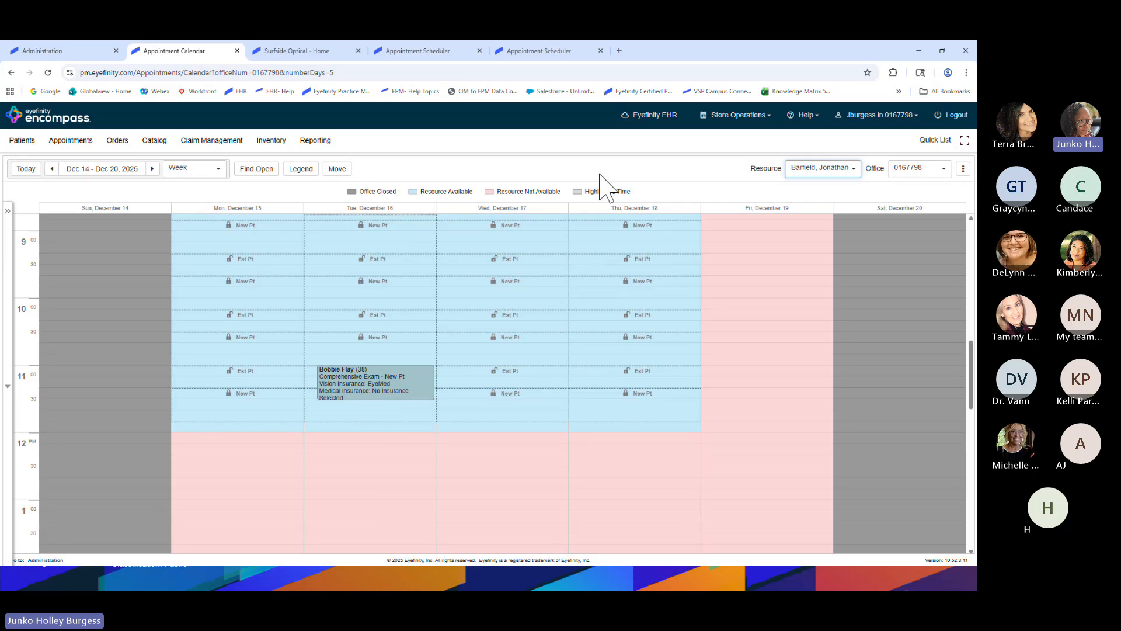
pyautogui.click(836, 169)
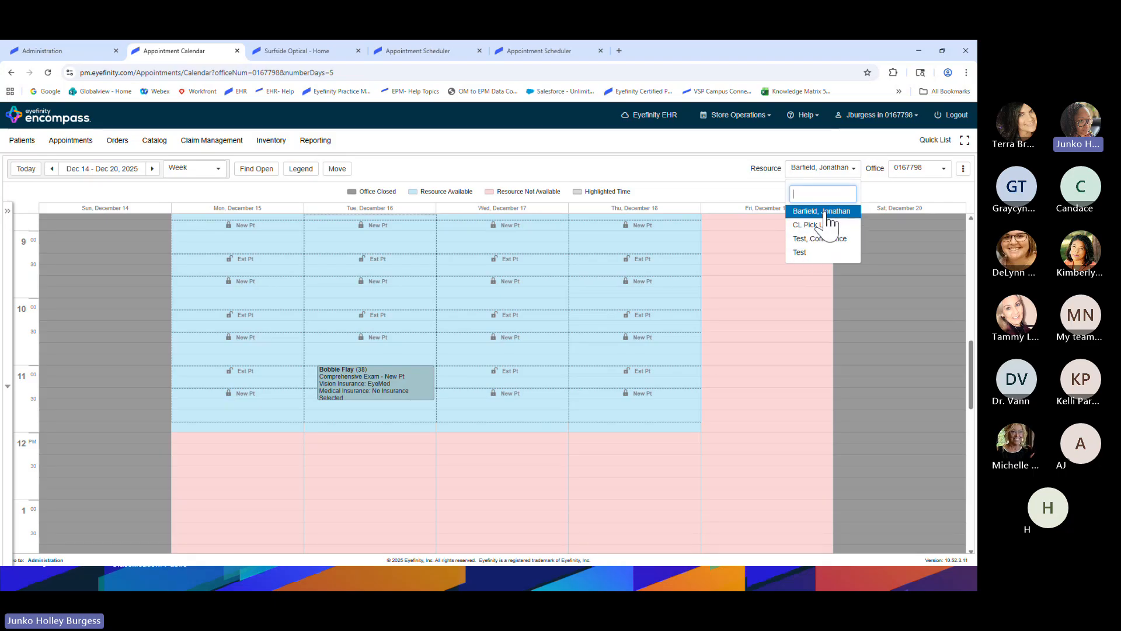
pyautogui.click(854, 171)
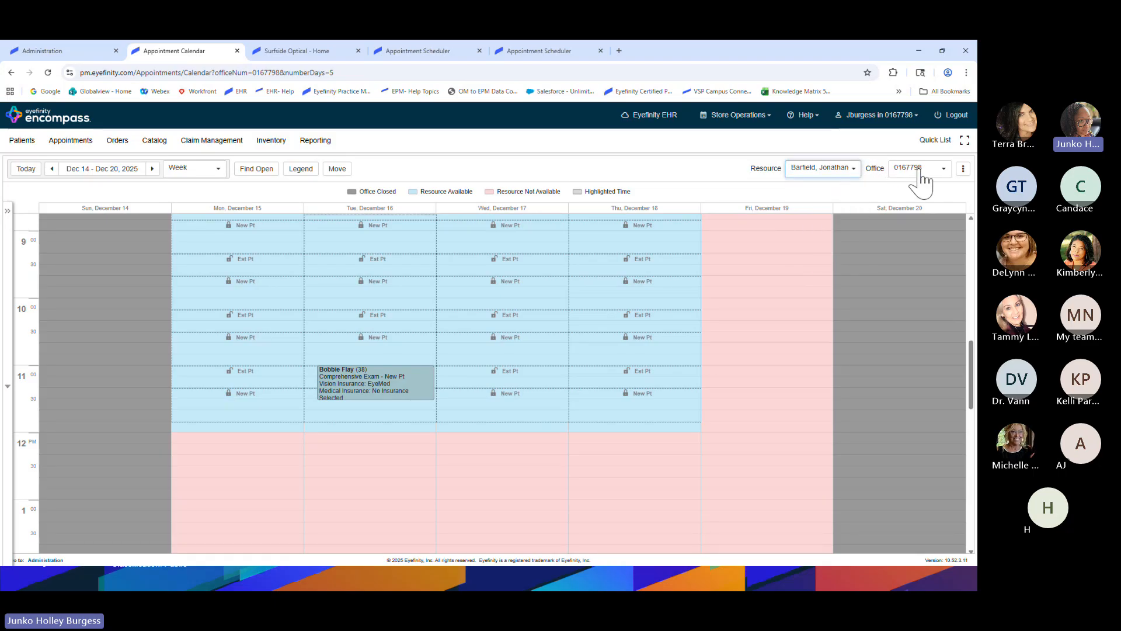
pyautogui.click(964, 168)
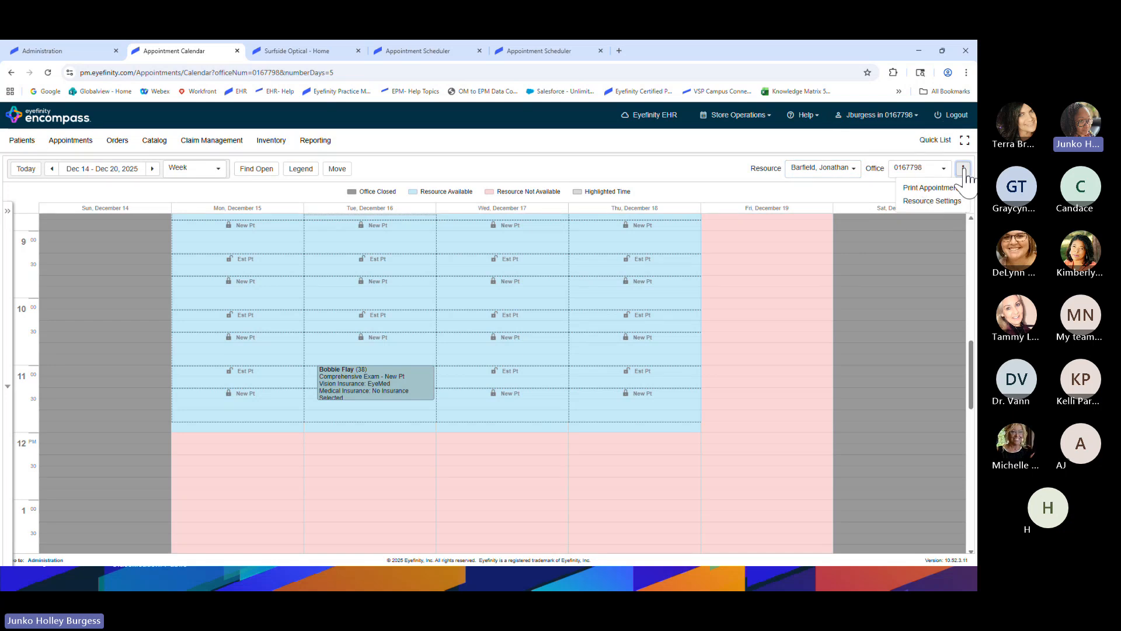
pyautogui.click(934, 202)
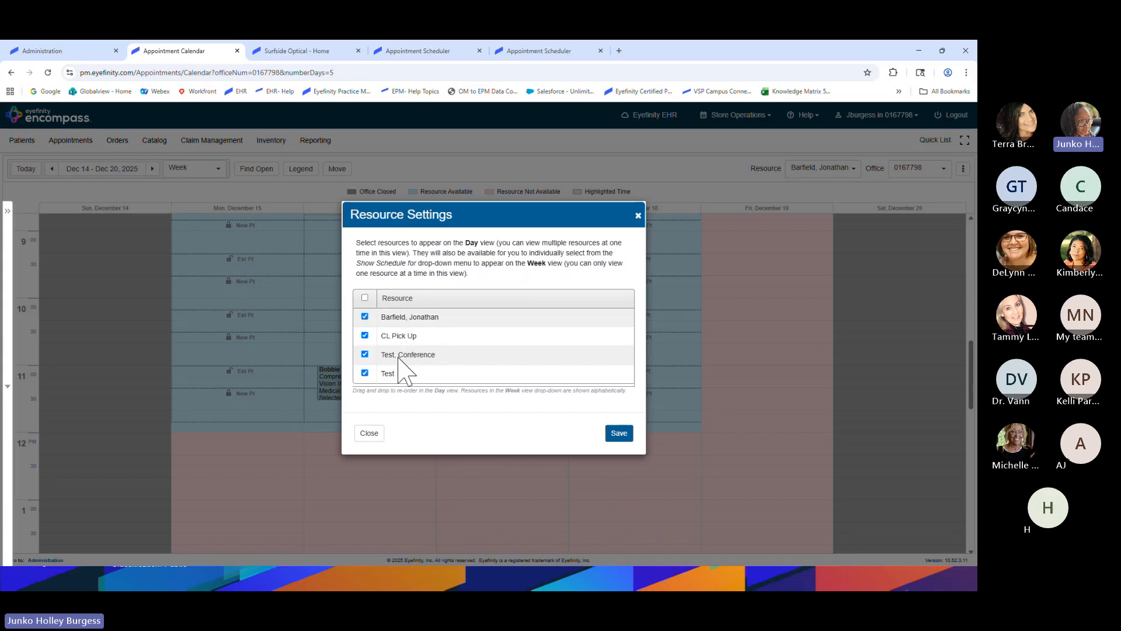
pyautogui.click(365, 335)
pyautogui.click(619, 434)
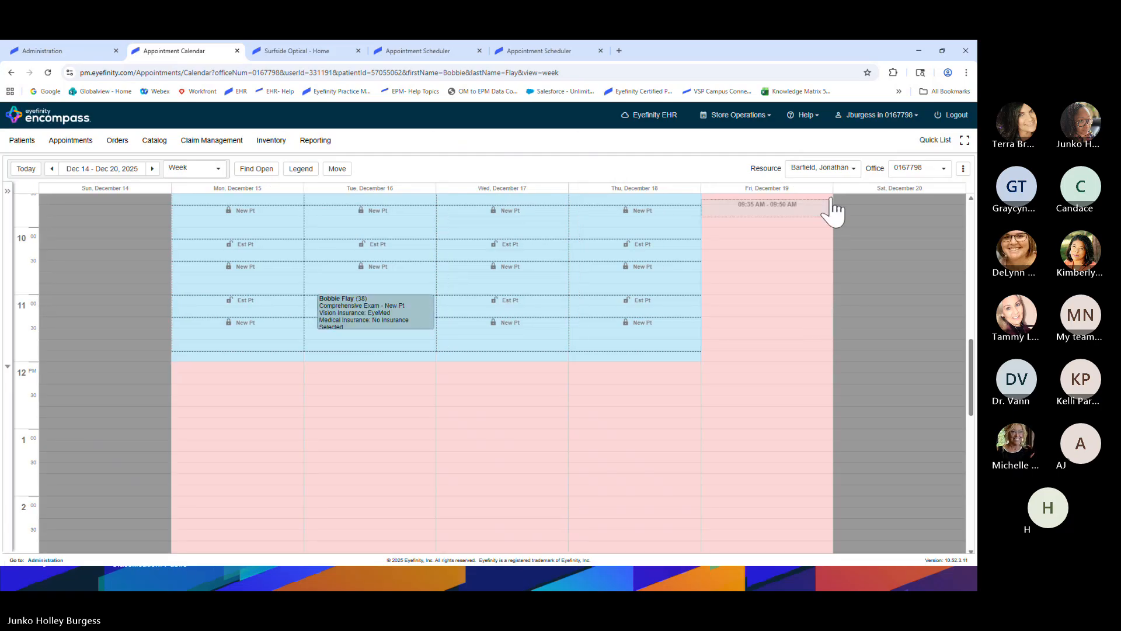
pyautogui.click(840, 169)
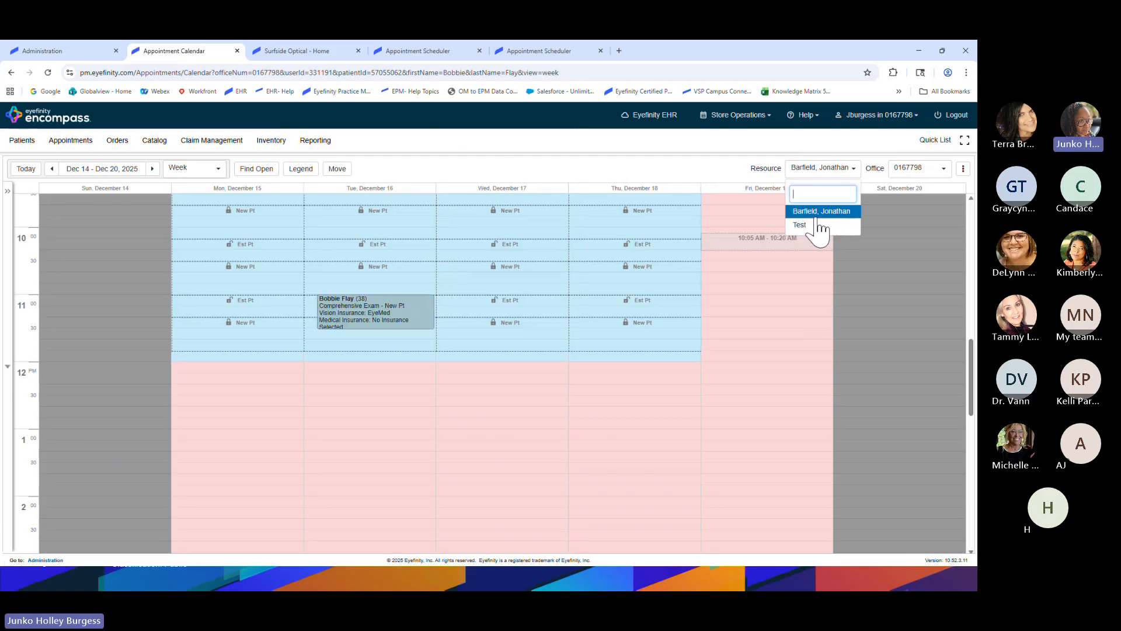
pyautogui.press('ctrl')
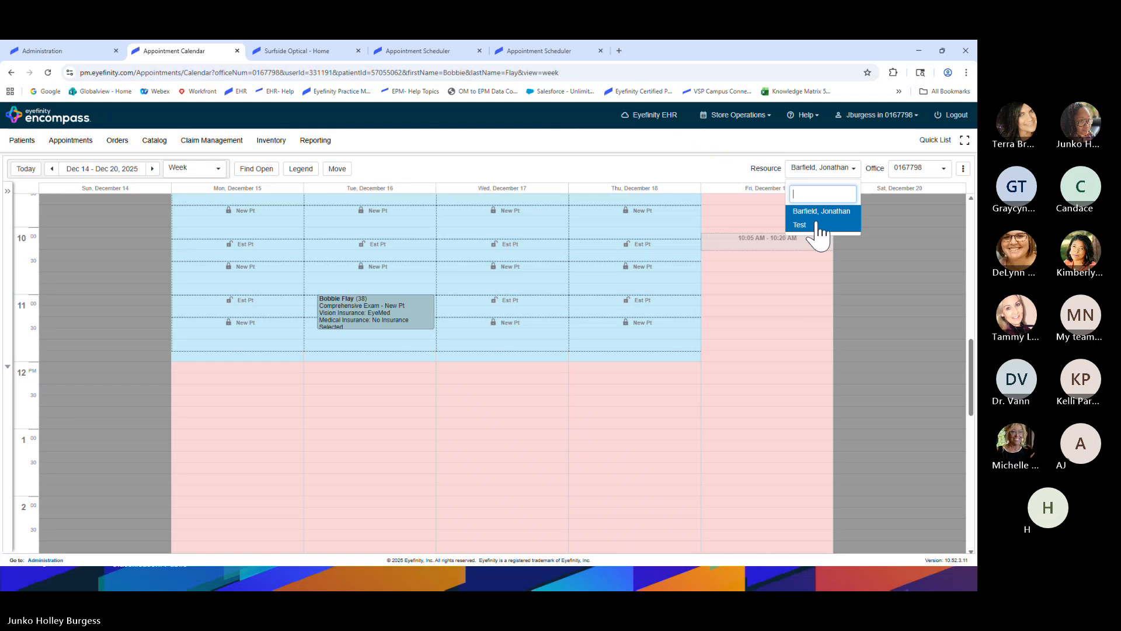
pyautogui.click(736, 168)
pyautogui.scroll(2, 302, 296)
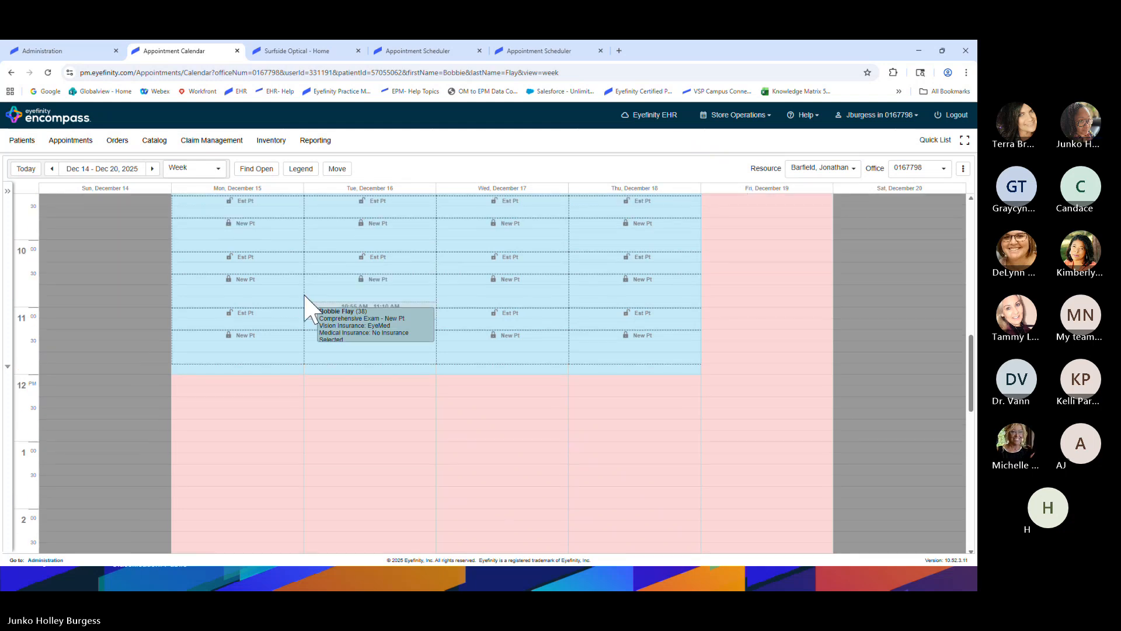
pyautogui.scroll(2, 302, 316)
pyautogui.scroll(-1, 303, 314)
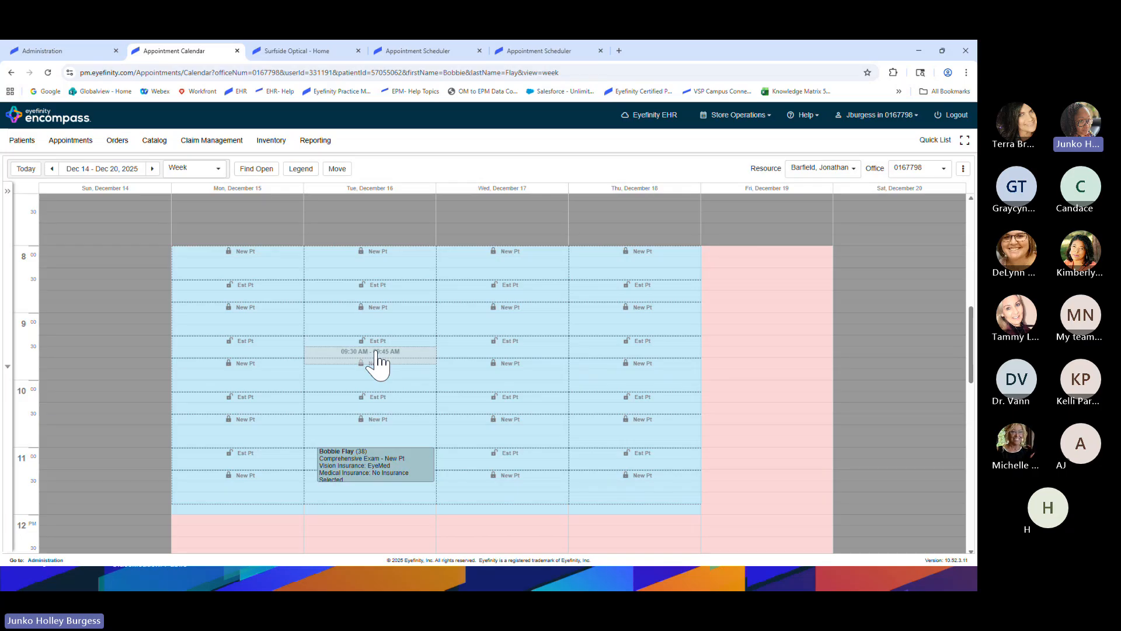
pyautogui.click(234, 250)
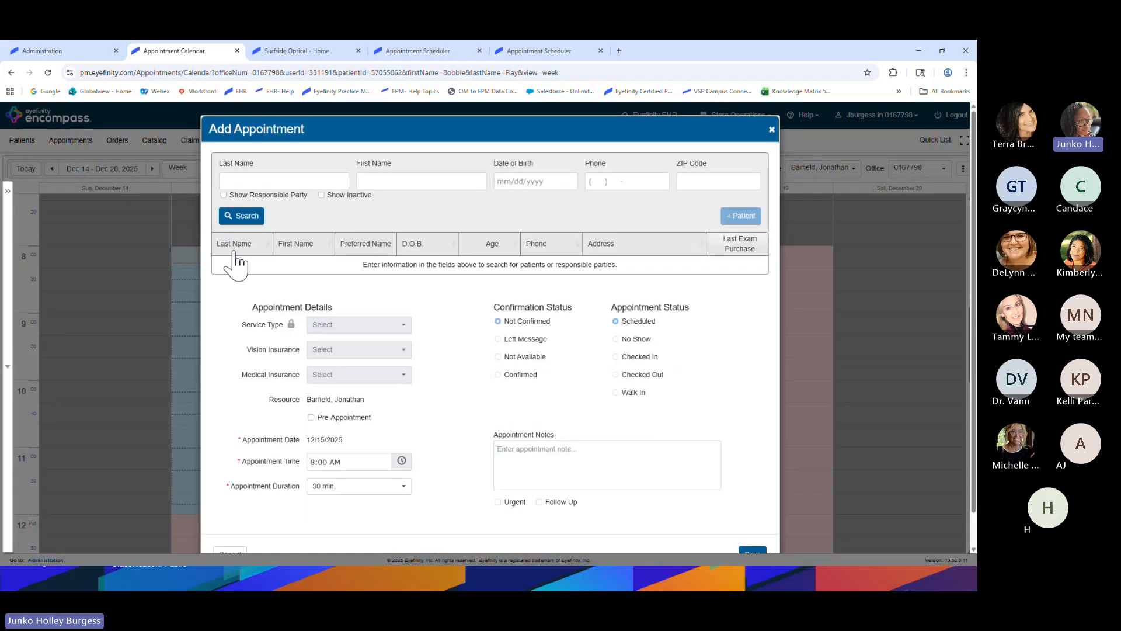
pyautogui.click(302, 182)
pyautogui.click(281, 206)
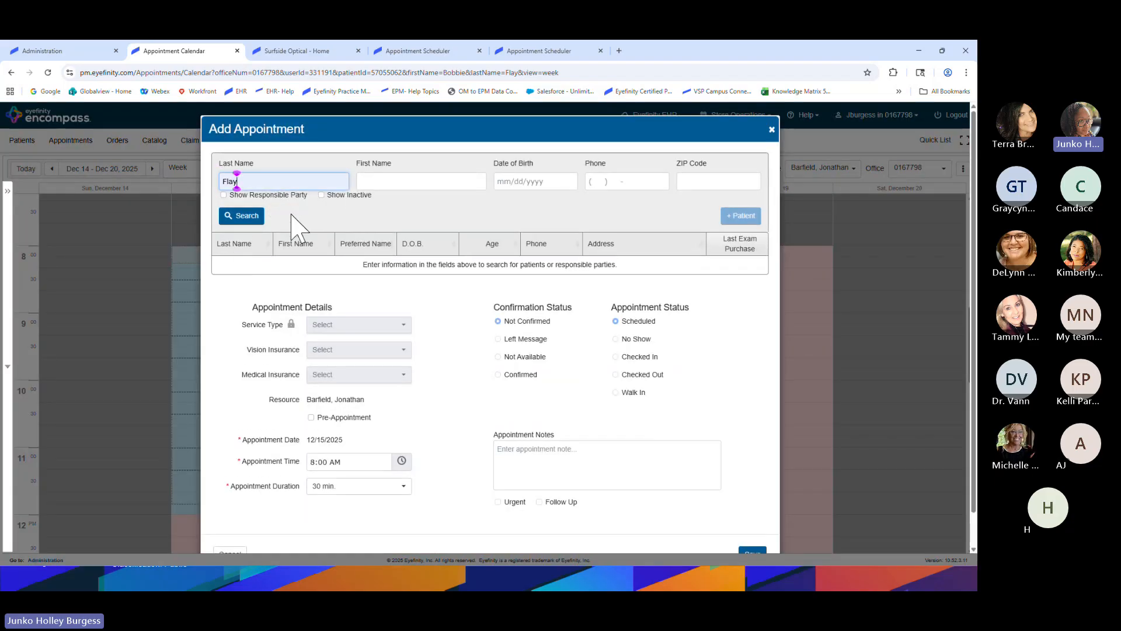
pyautogui.click(306, 270)
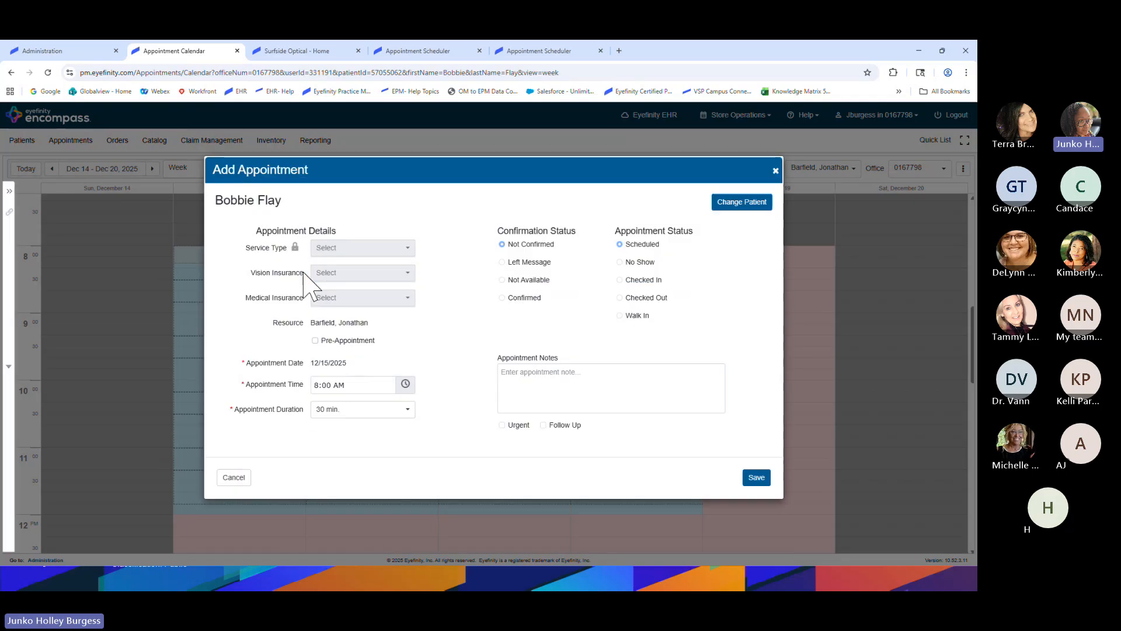
pyautogui.click(399, 248)
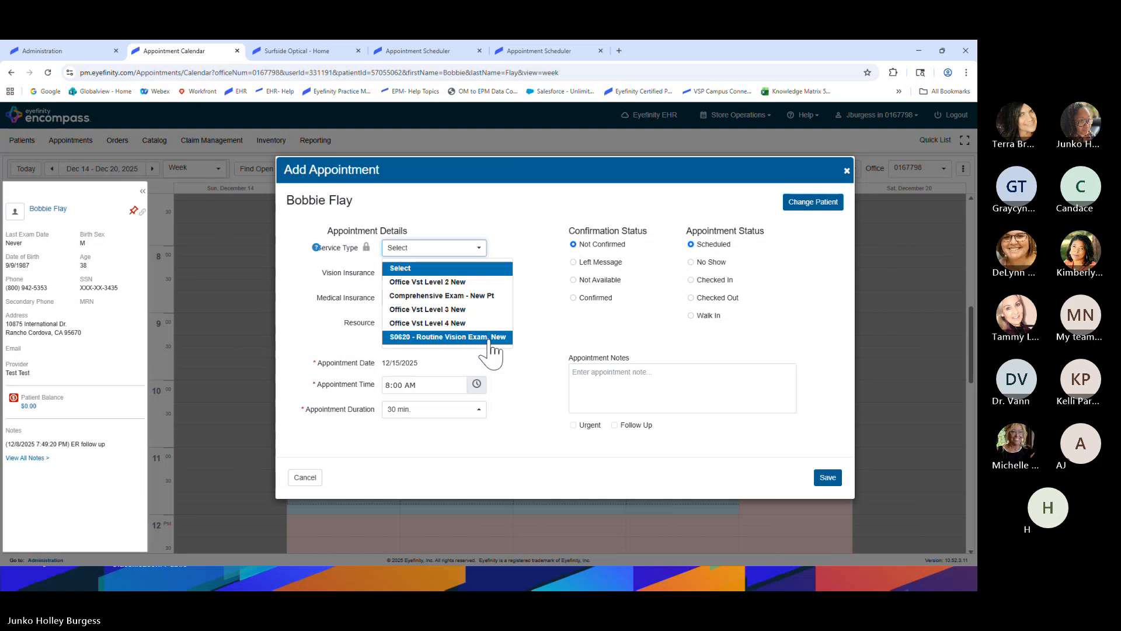
pyautogui.click(312, 477)
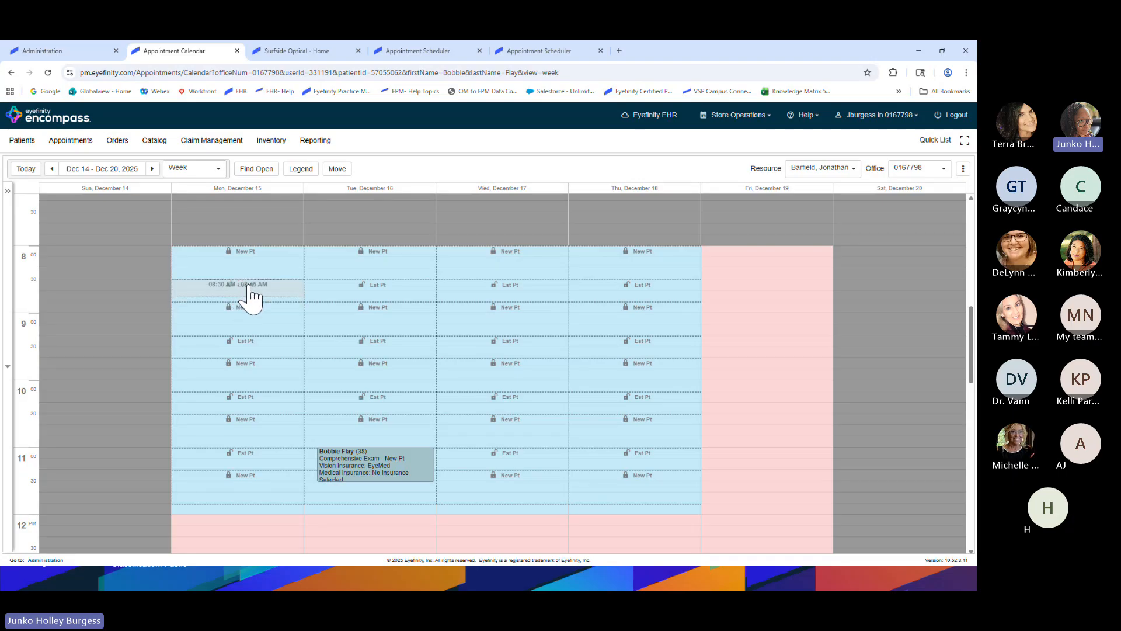
# Start a Monday 8:30 AM appointment and select the patient by last name
pyautogui.click(249, 286)
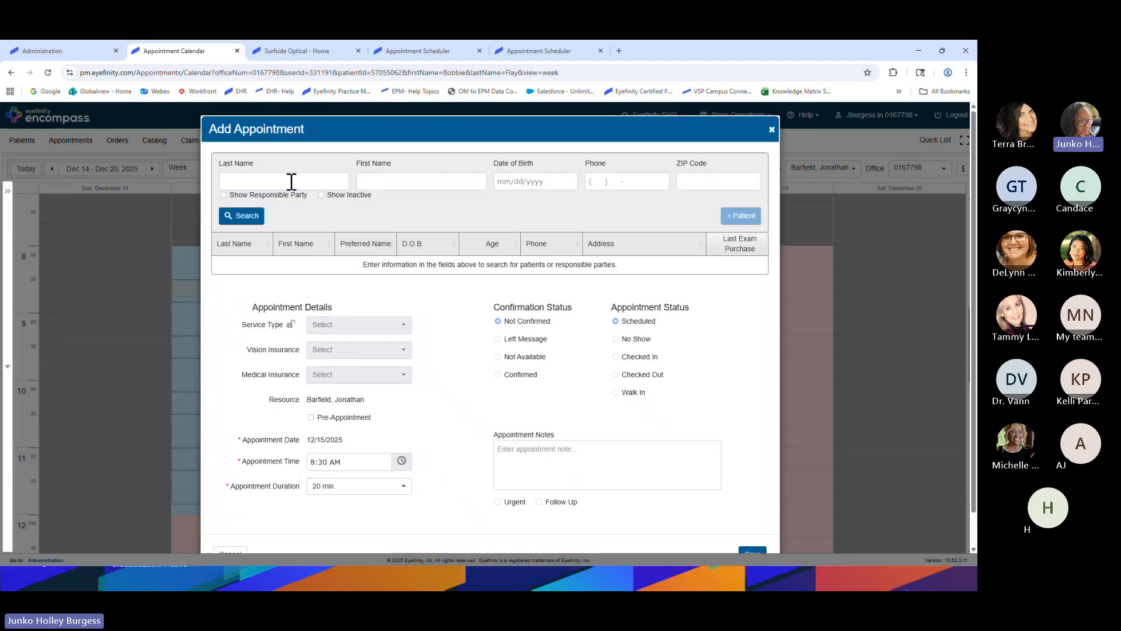
pyautogui.click(291, 181)
pyautogui.click(288, 206)
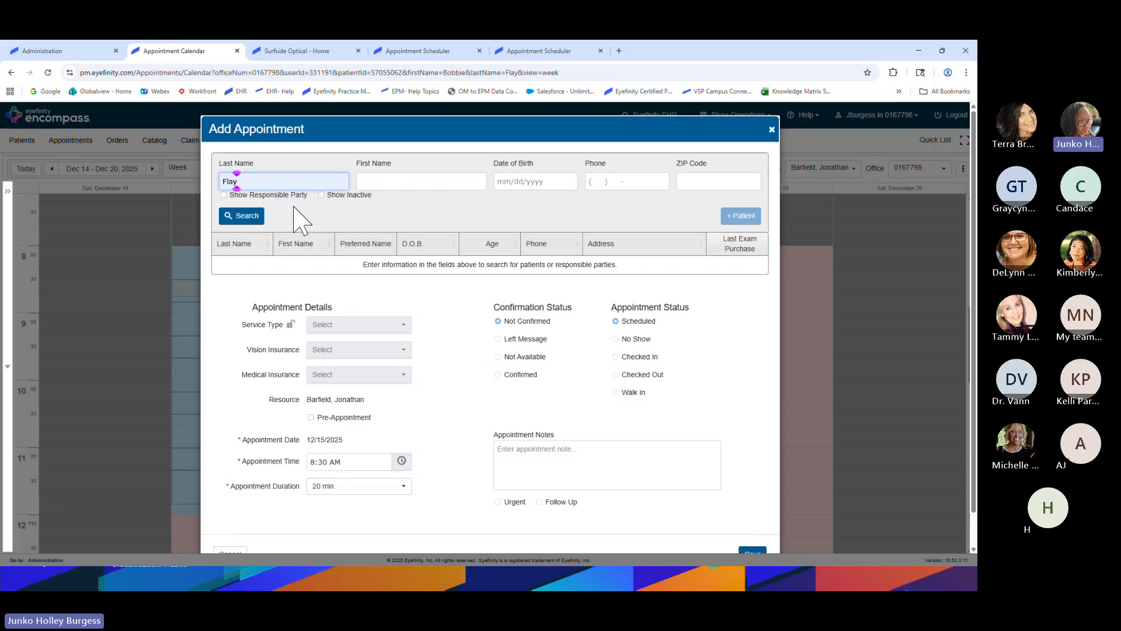
pyautogui.click(292, 275)
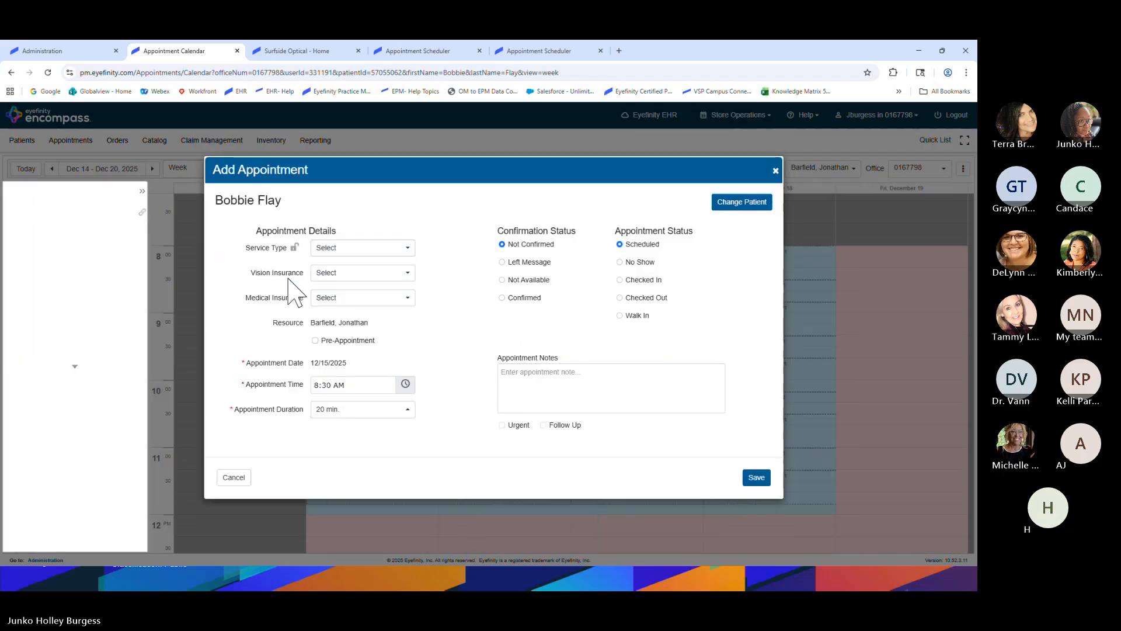
# Set service Office Vst Level 3 Est and vision insurance EyeMed, then save
pyautogui.click(402, 250)
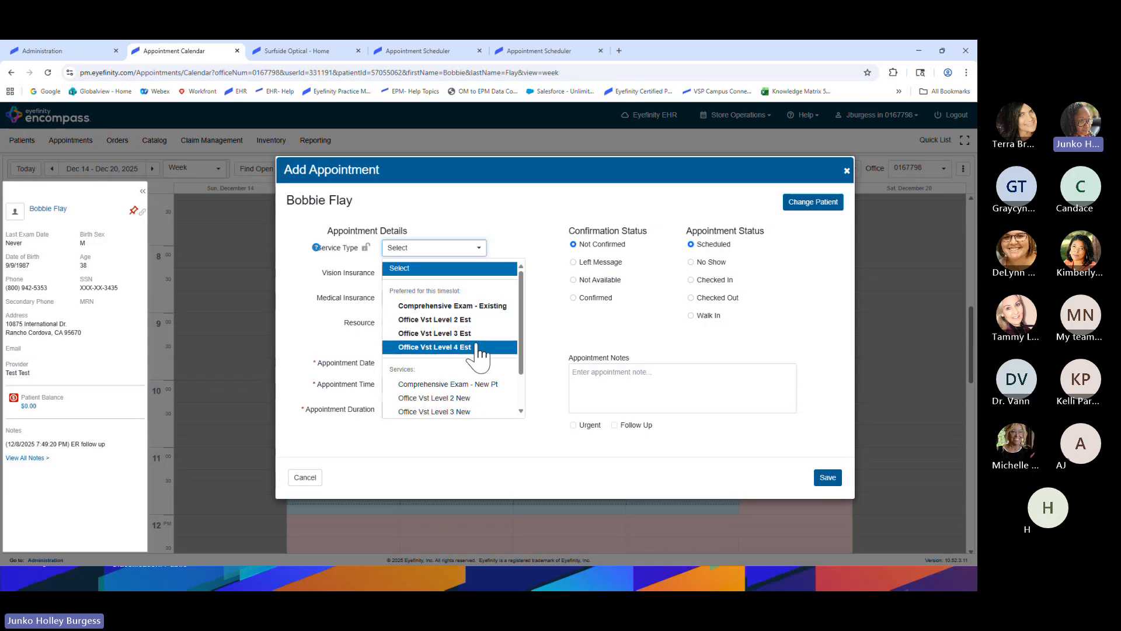
pyautogui.scroll(-2, 491, 373)
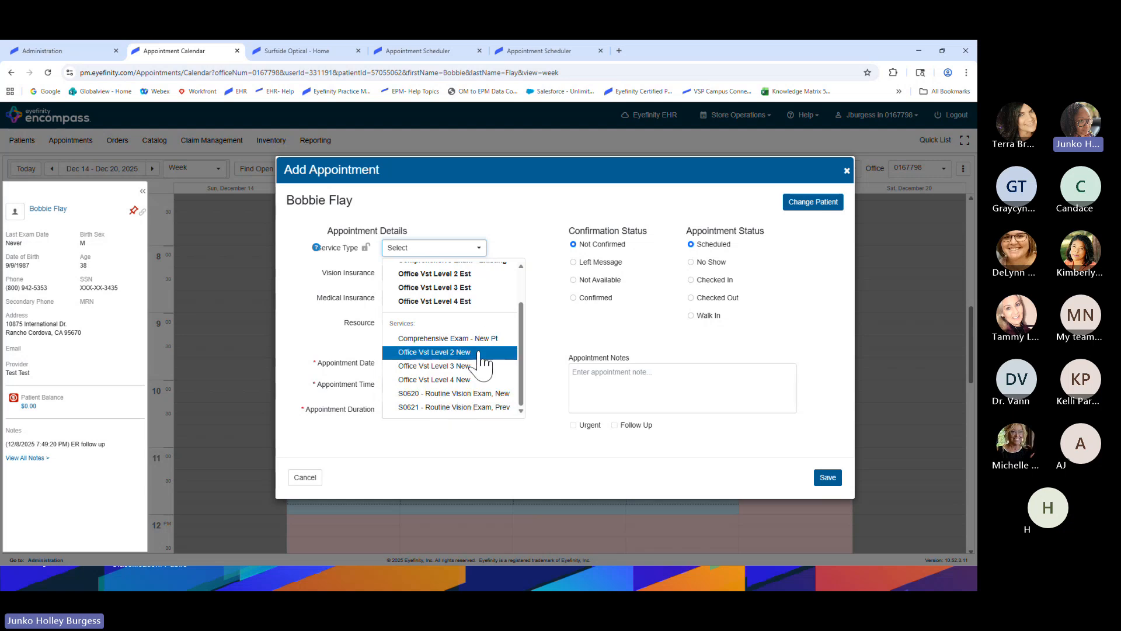
pyautogui.scroll(2, 482, 361)
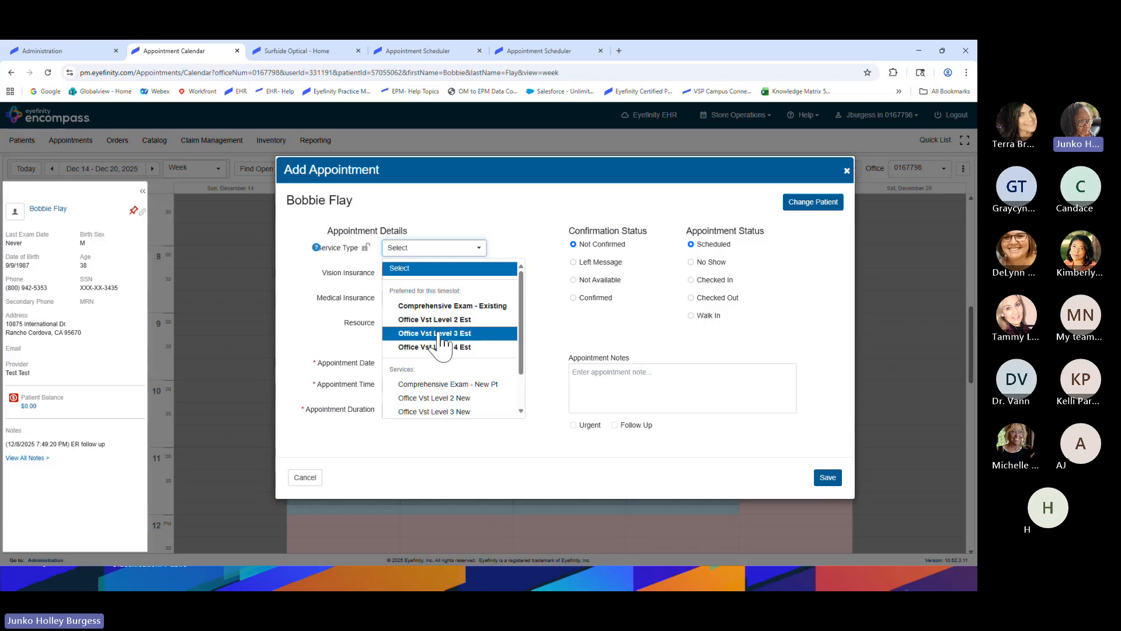
pyautogui.scroll(-2, 442, 340)
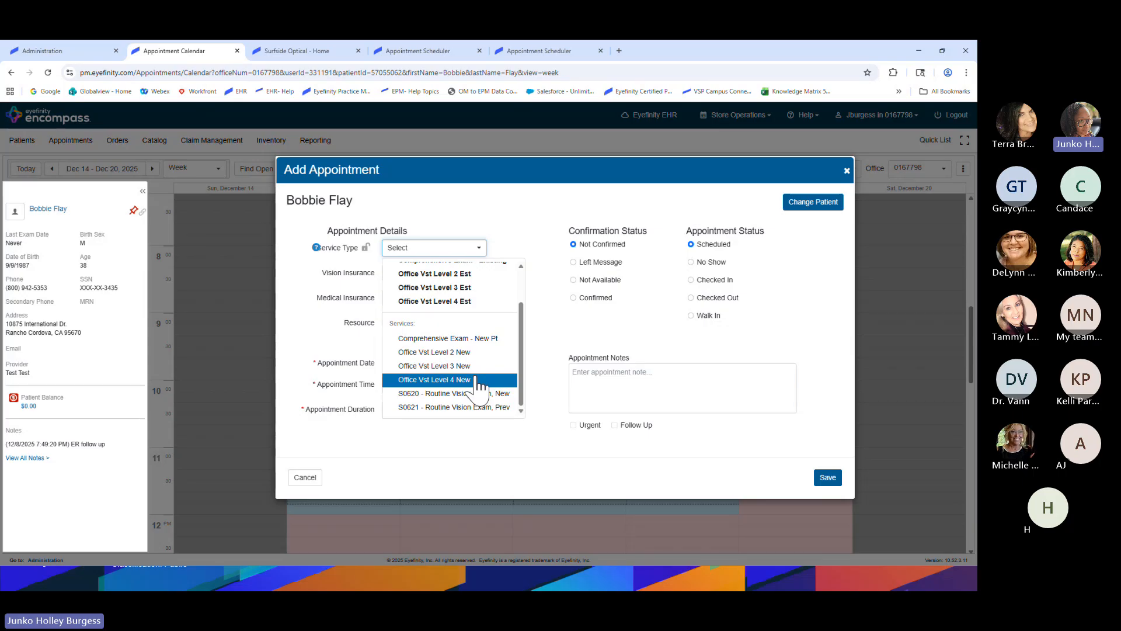
pyautogui.click(549, 333)
pyautogui.click(431, 248)
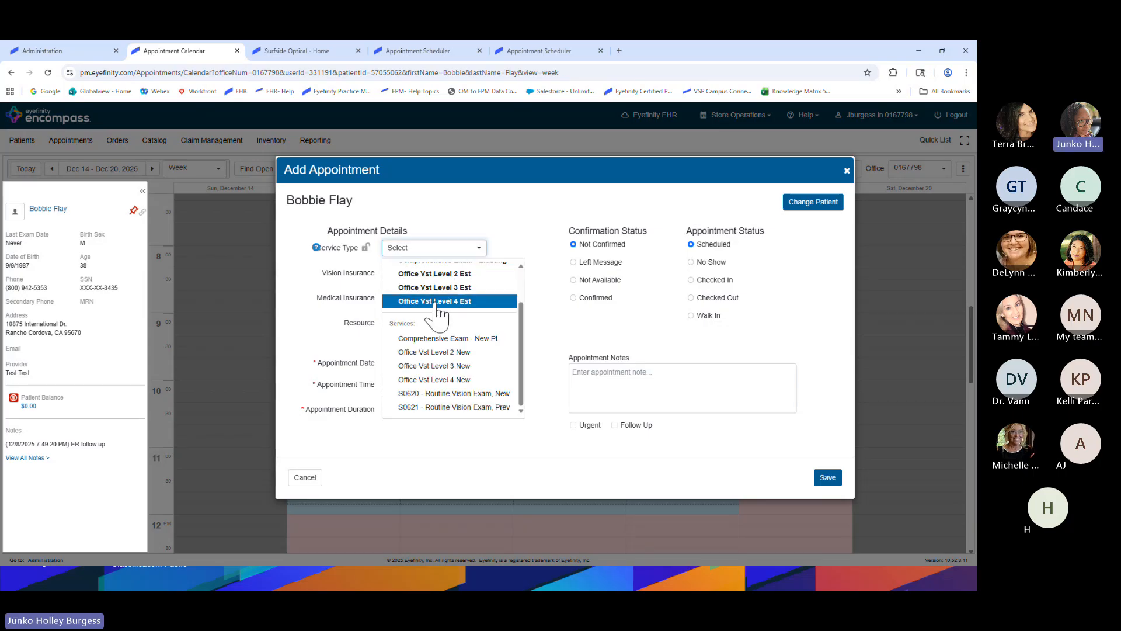
pyautogui.click(433, 288)
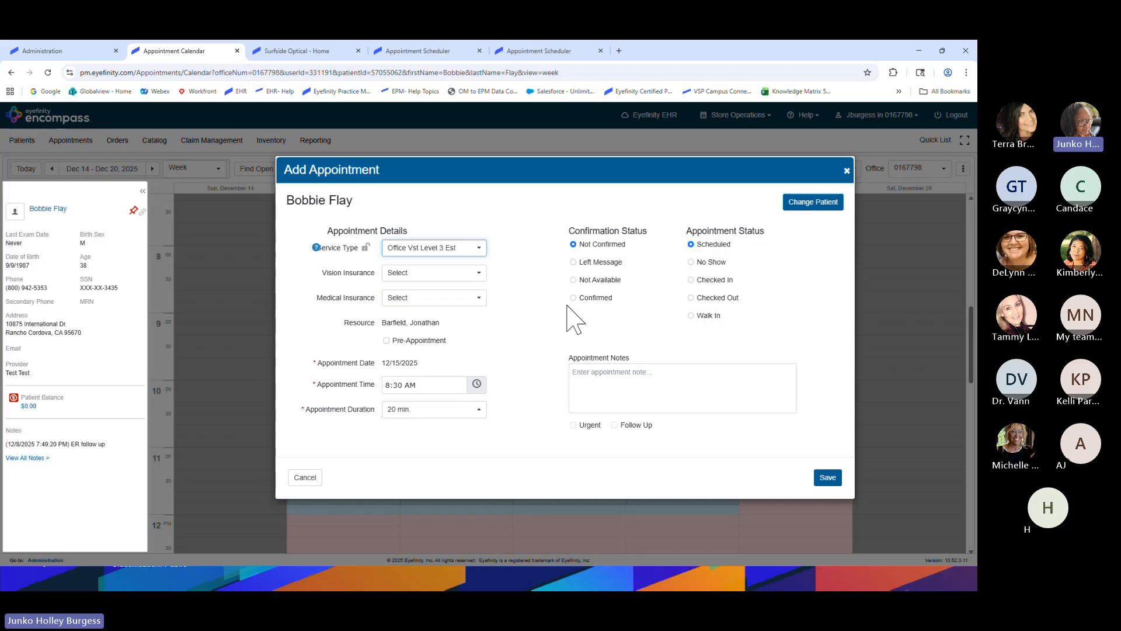
pyautogui.click(468, 273)
pyautogui.click(470, 306)
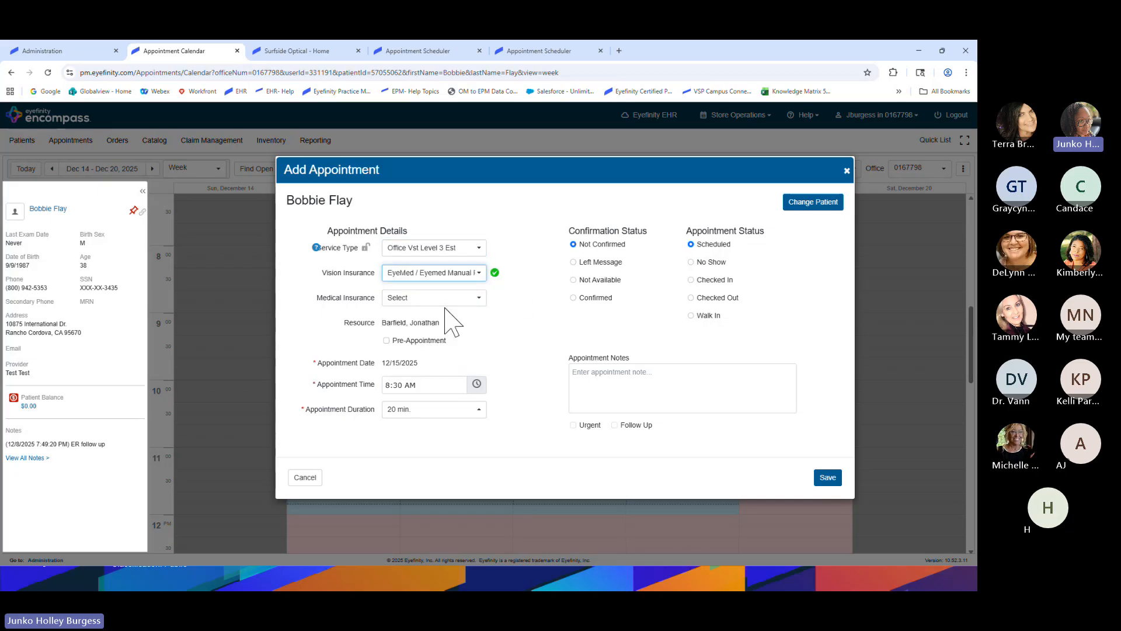
pyautogui.click(826, 479)
pyautogui.scroll(3, 327, 410)
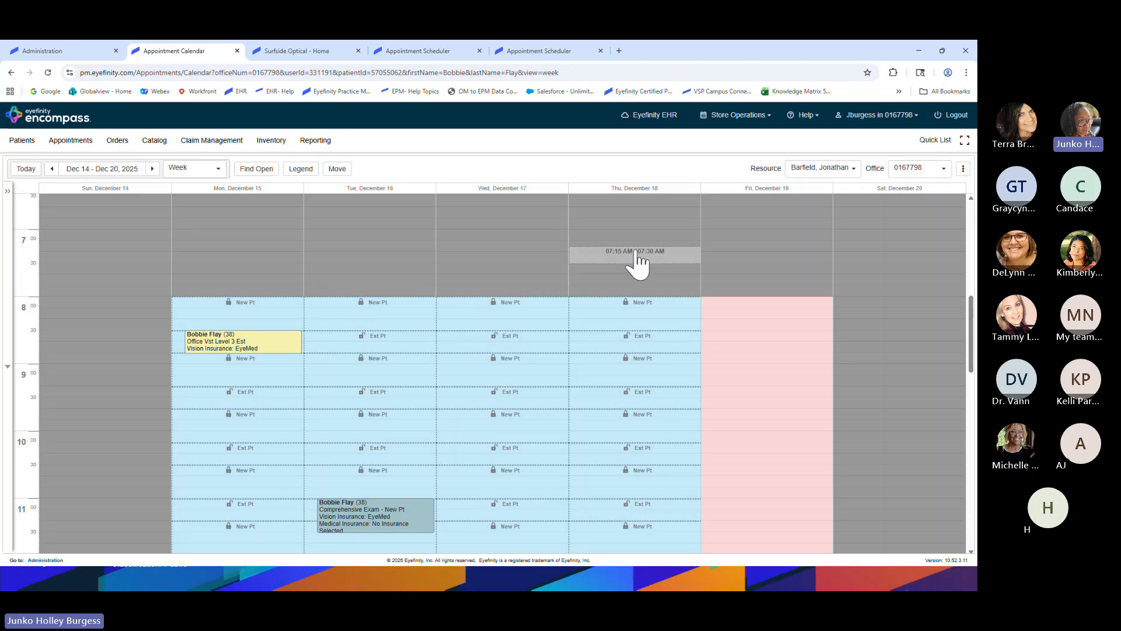
# Switch the calendar resource to Test for the Dec 14–20 week
pyautogui.click(829, 176)
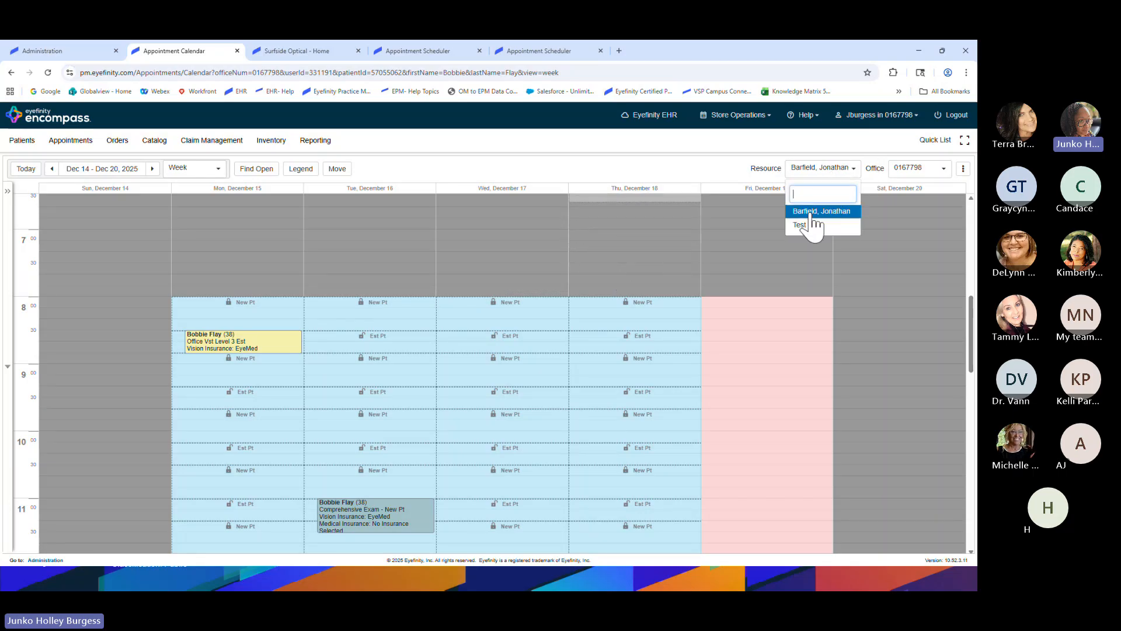
pyautogui.click(811, 231)
pyautogui.scroll(3, 393, 379)
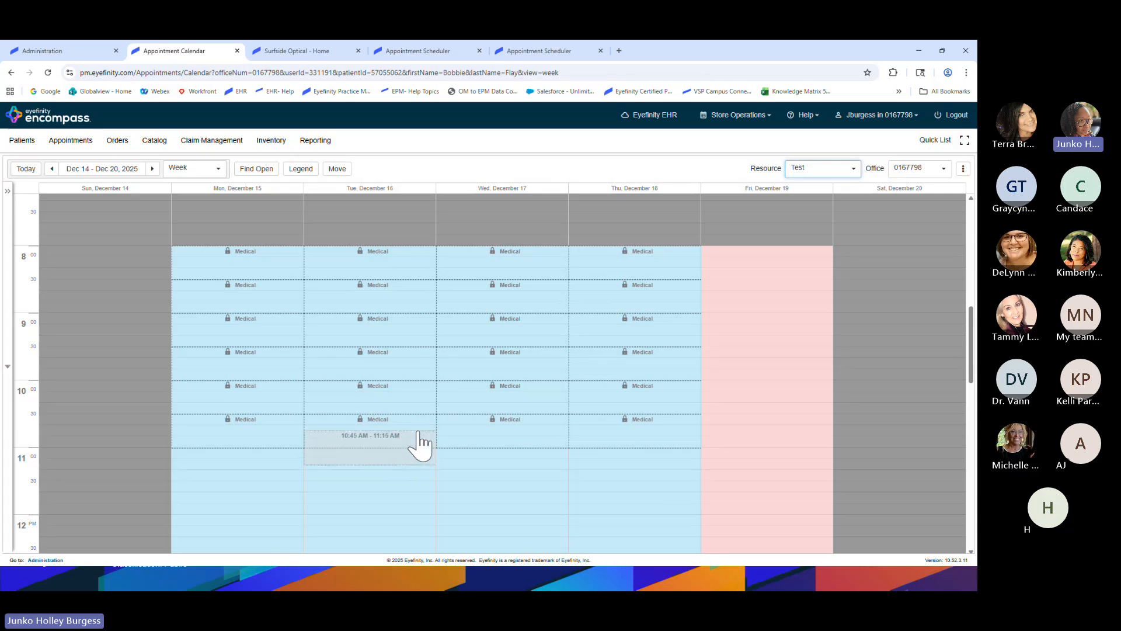
pyautogui.scroll(-1, 420, 446)
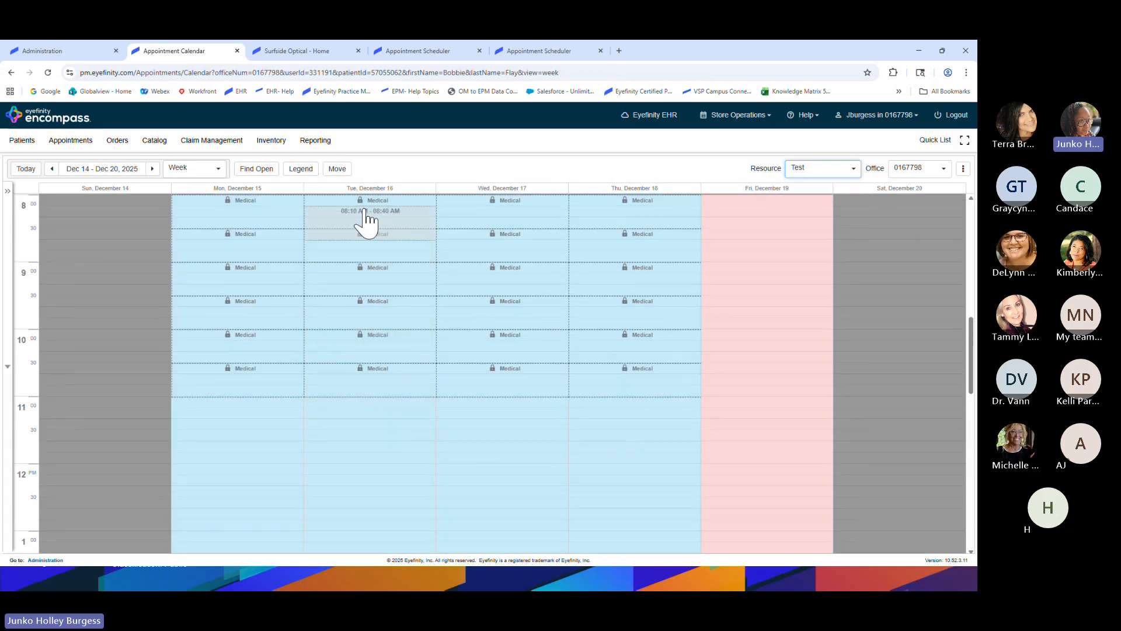
# Start a Monday 8:00 AM appointment, then discard the form unsaved
pyautogui.scroll(1, 351, 377)
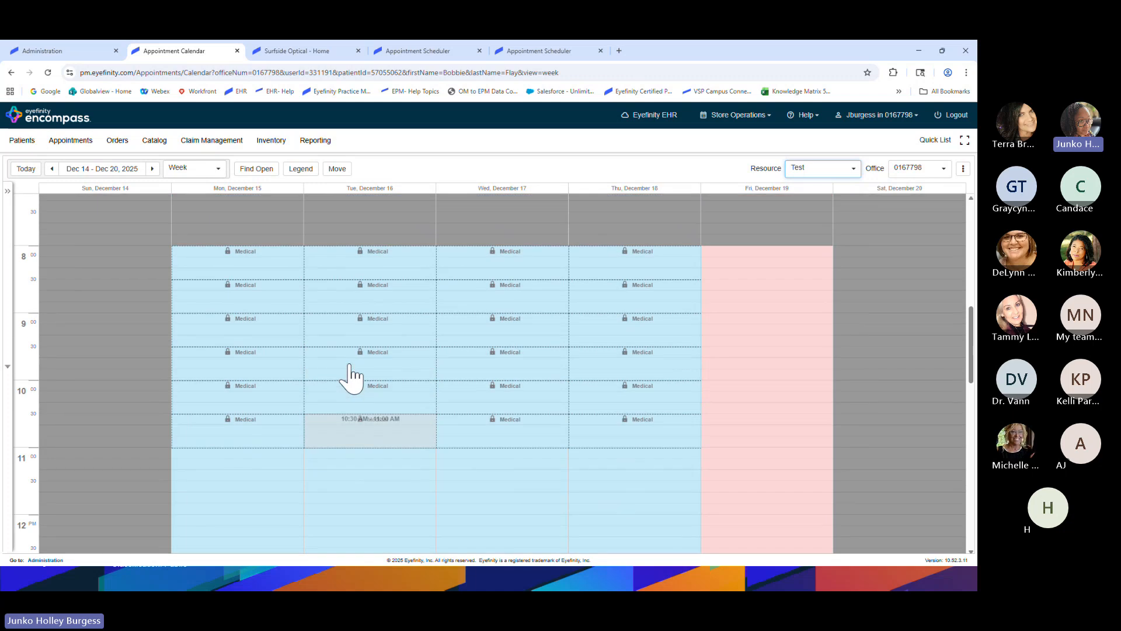
pyautogui.click(263, 260)
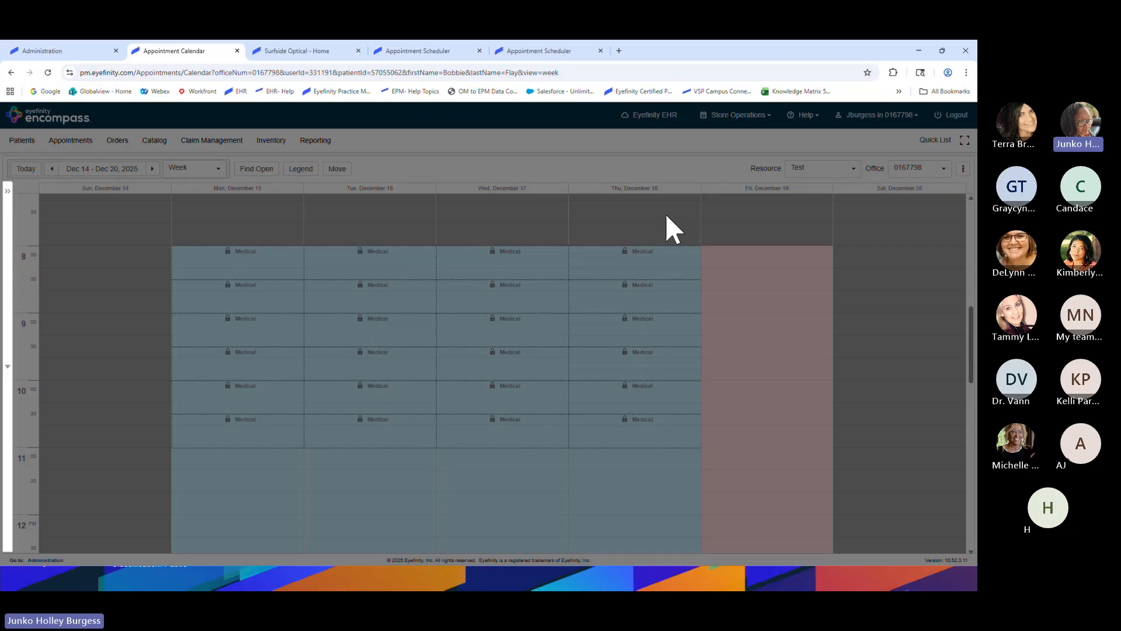
pyautogui.click(771, 129)
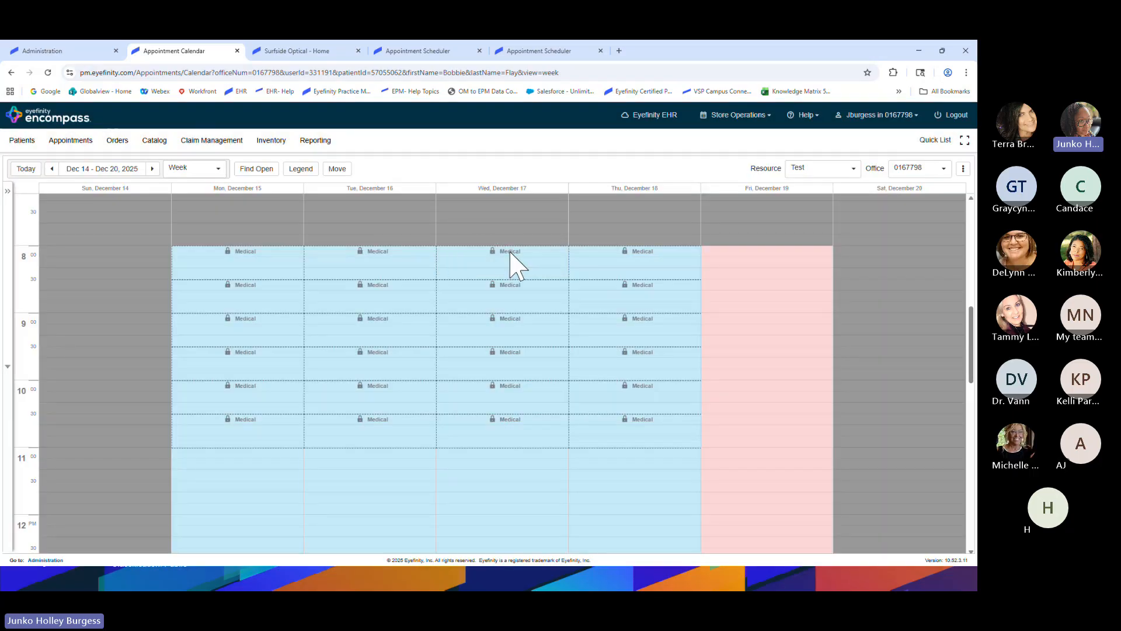
# Book the patient a Wednesday 8:05 AM Comprehensive Exam - New Pt with EyeMed and save
pyautogui.click(510, 257)
pyautogui.click(311, 181)
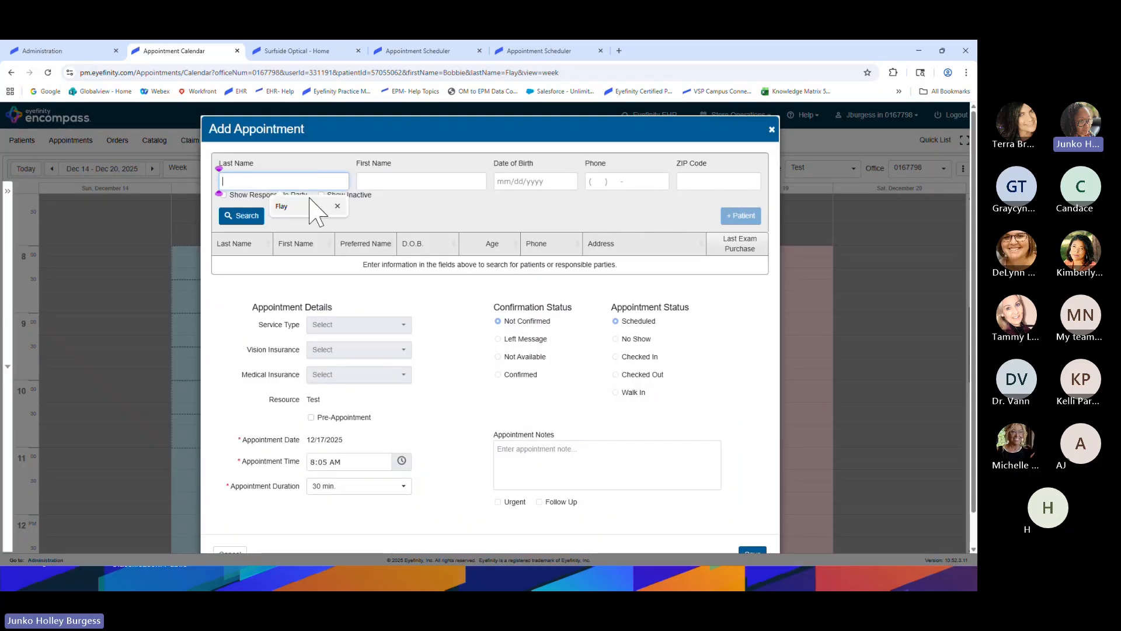
pyautogui.click(312, 204)
pyautogui.press('Return')
pyautogui.click(313, 265)
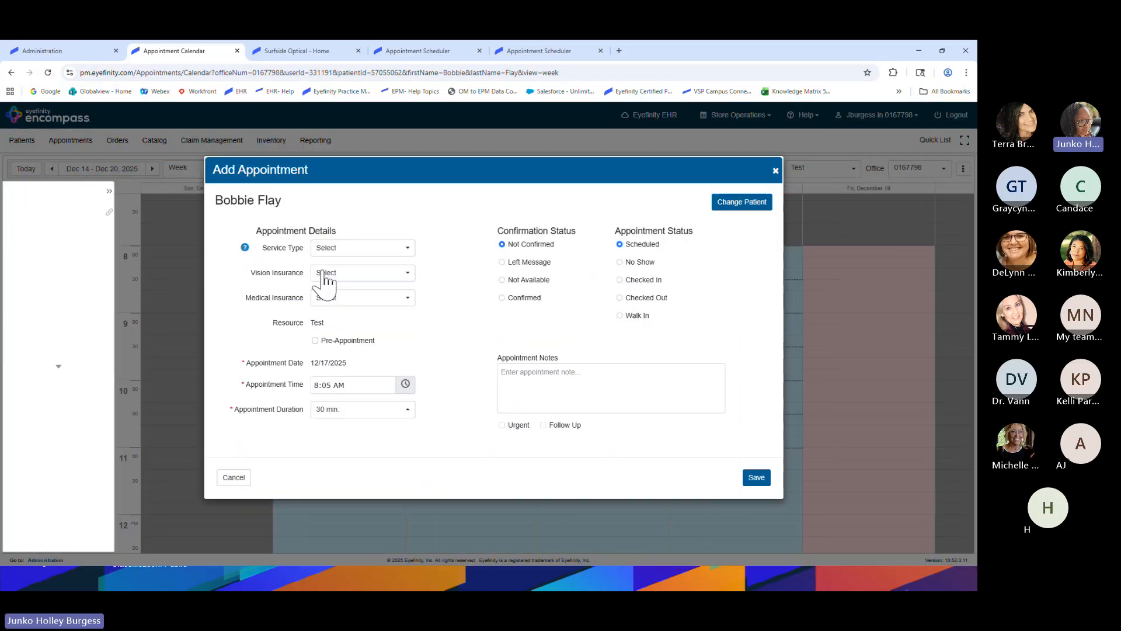
pyautogui.click(417, 253)
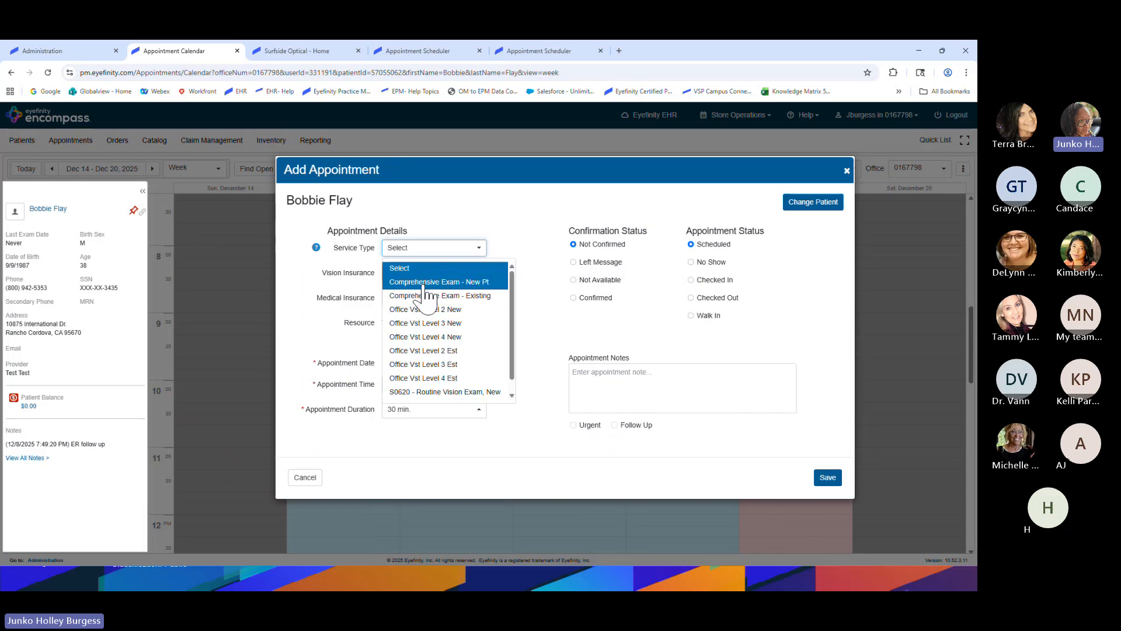
pyautogui.click(424, 281)
pyautogui.click(422, 273)
pyautogui.click(432, 304)
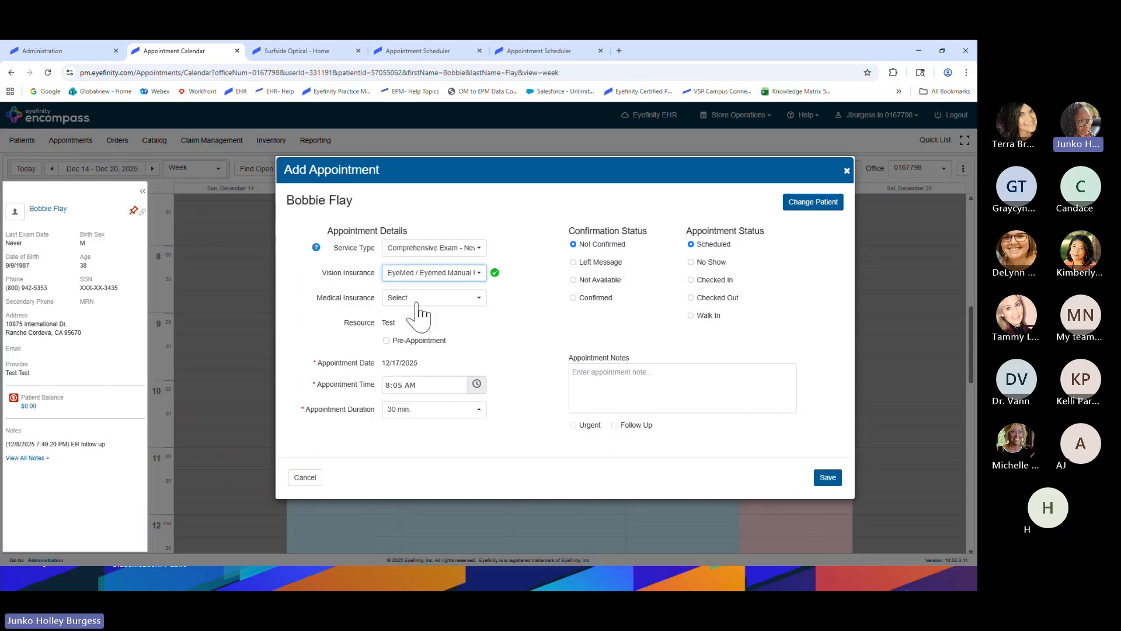
pyautogui.click(827, 478)
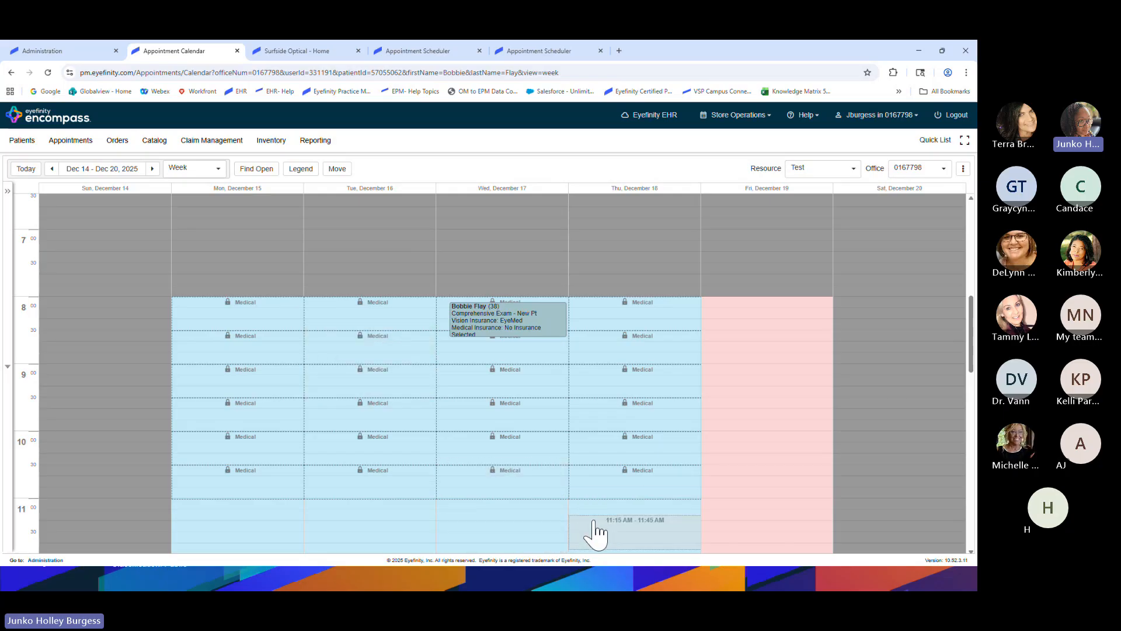
pyautogui.scroll(-4, 595, 531)
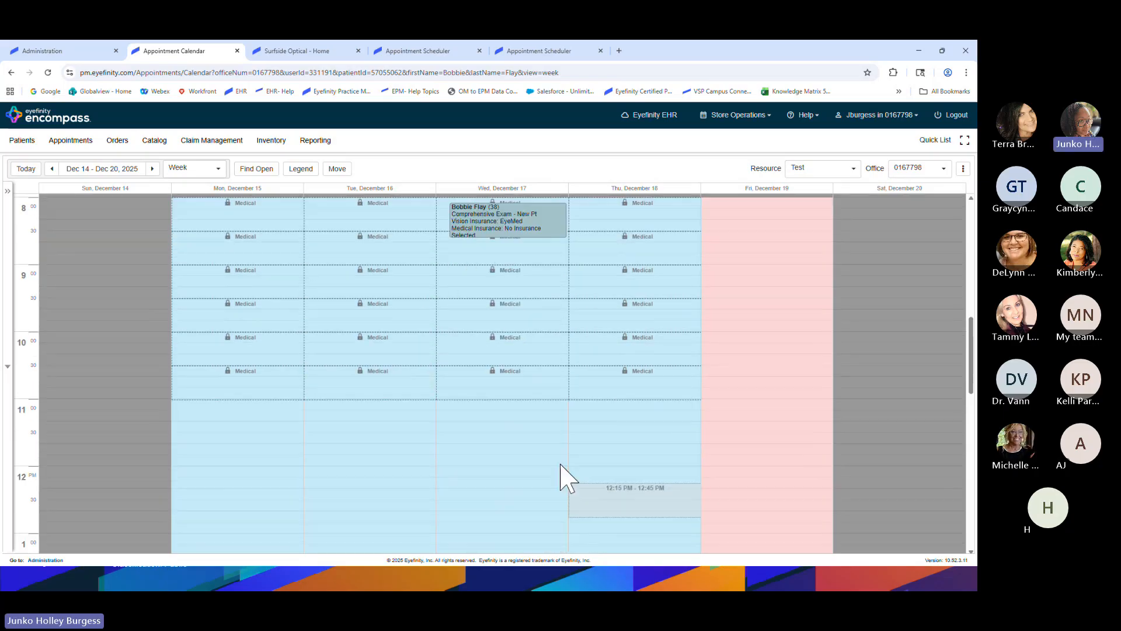
pyautogui.scroll(-2, 491, 345)
pyautogui.scroll(3, 496, 352)
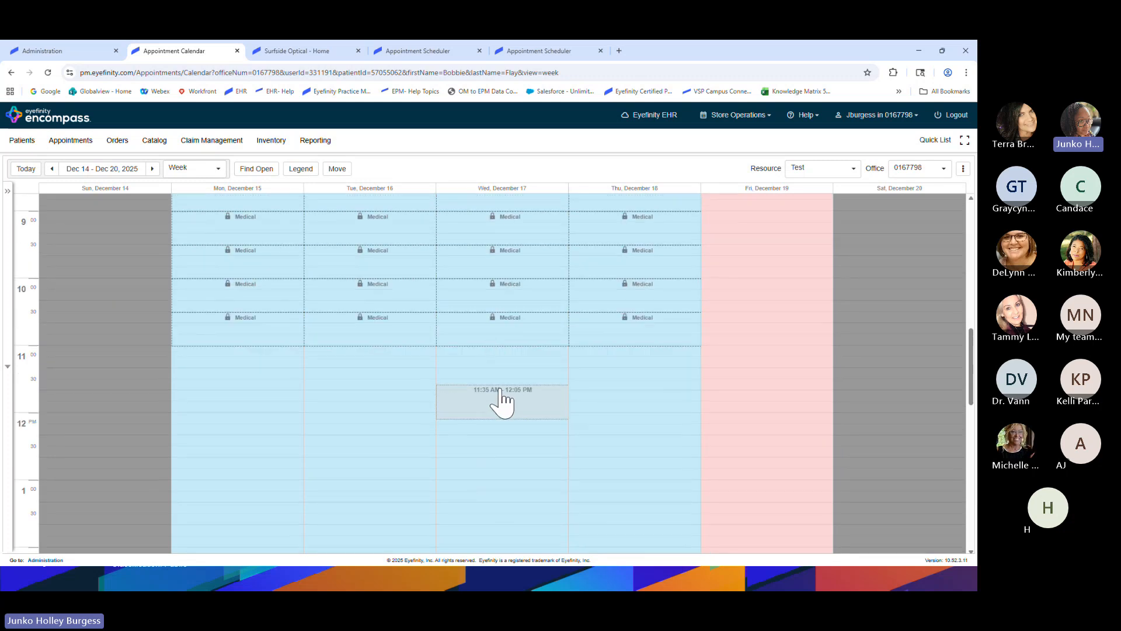
pyautogui.scroll(1, 514, 426)
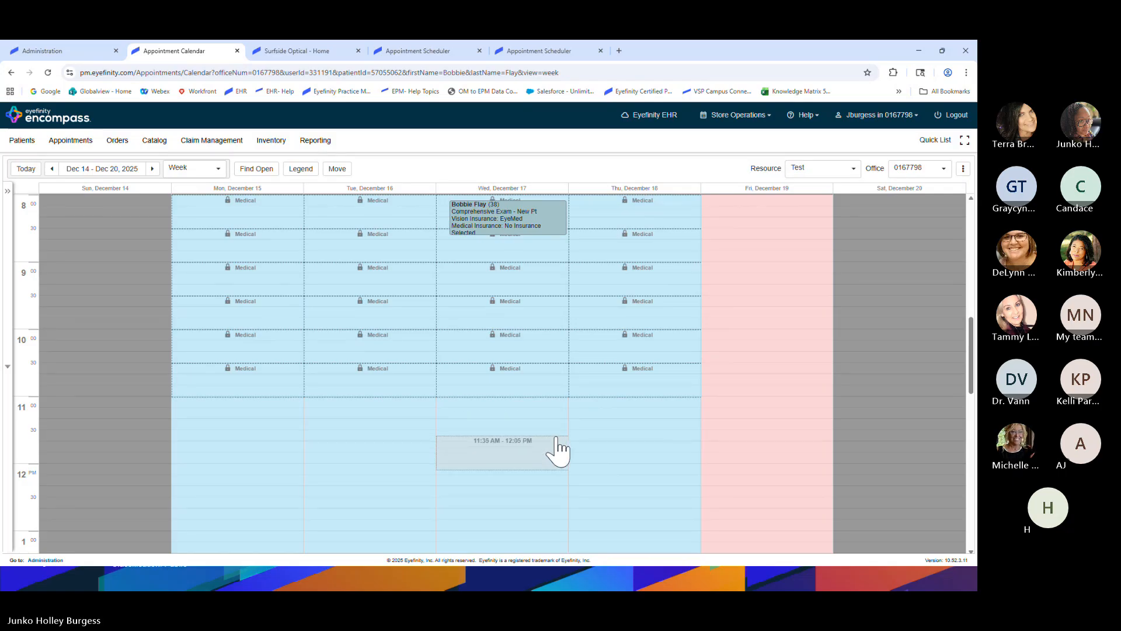
pyautogui.scroll(1, 558, 450)
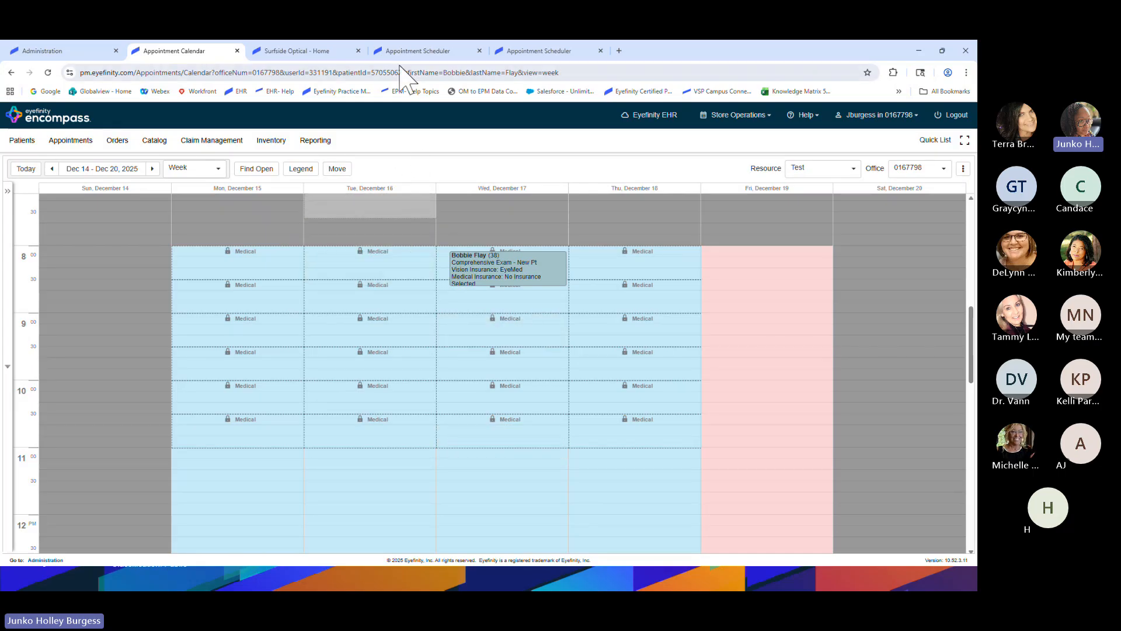
# In the Surfside Optical scheduler, pick Wednesday, December 17 and the 8:00 AM slot
pyautogui.click(295, 51)
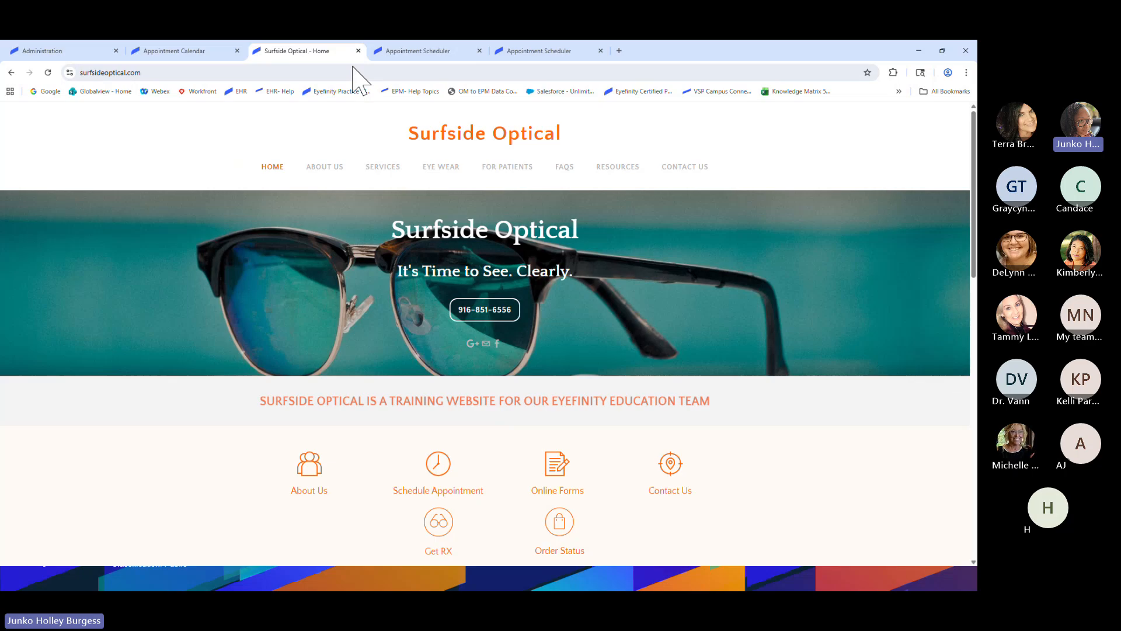
pyautogui.click(402, 51)
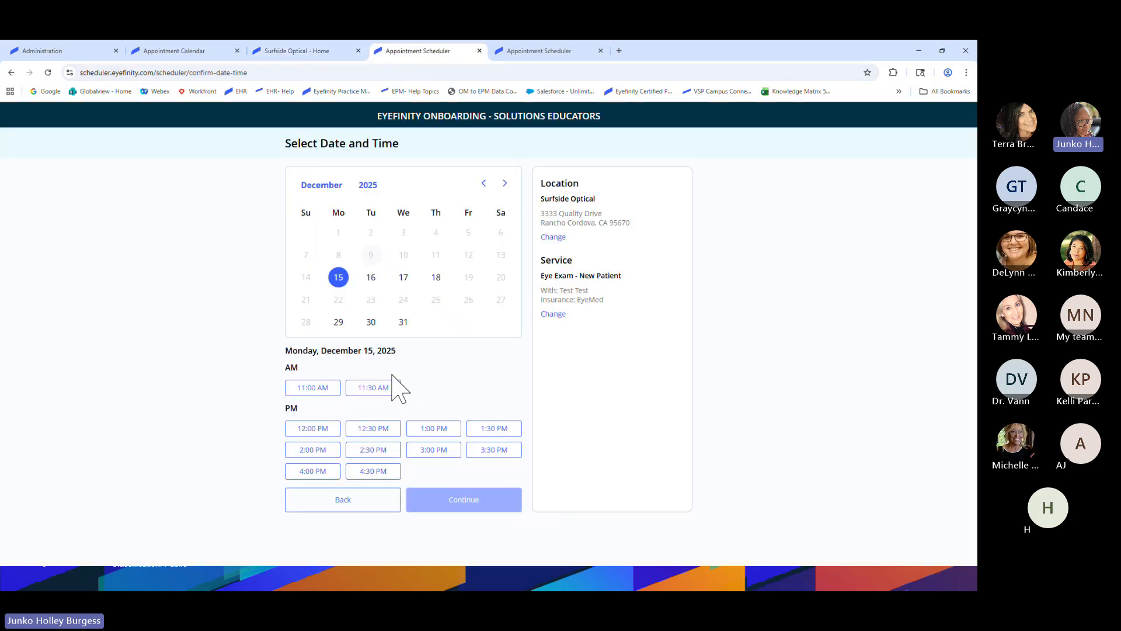
pyautogui.click(404, 278)
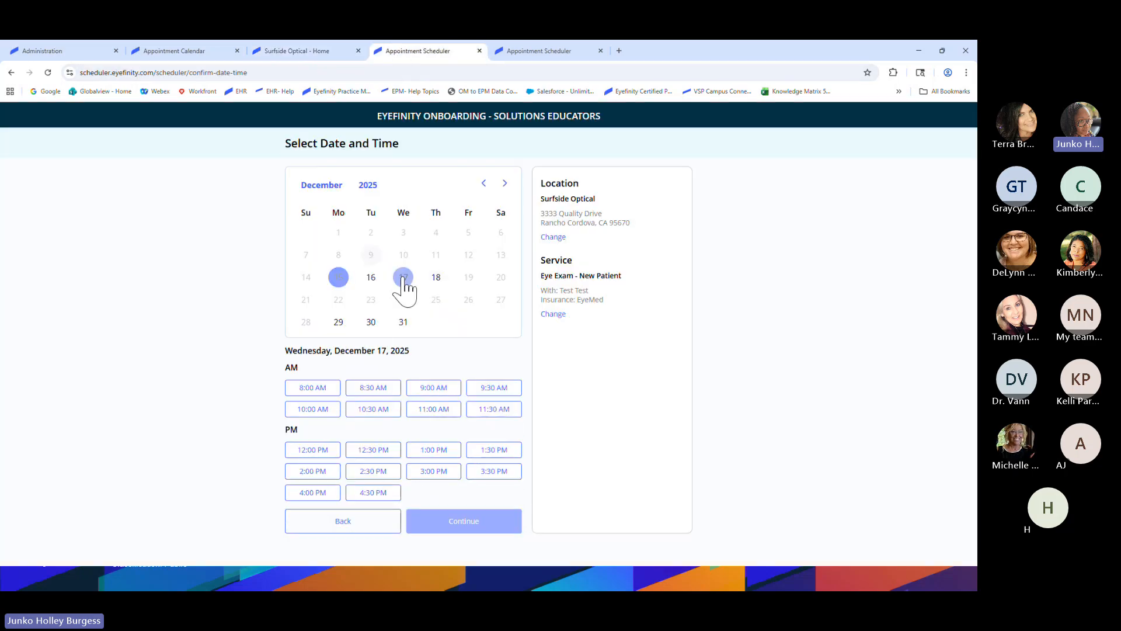
pyautogui.click(313, 389)
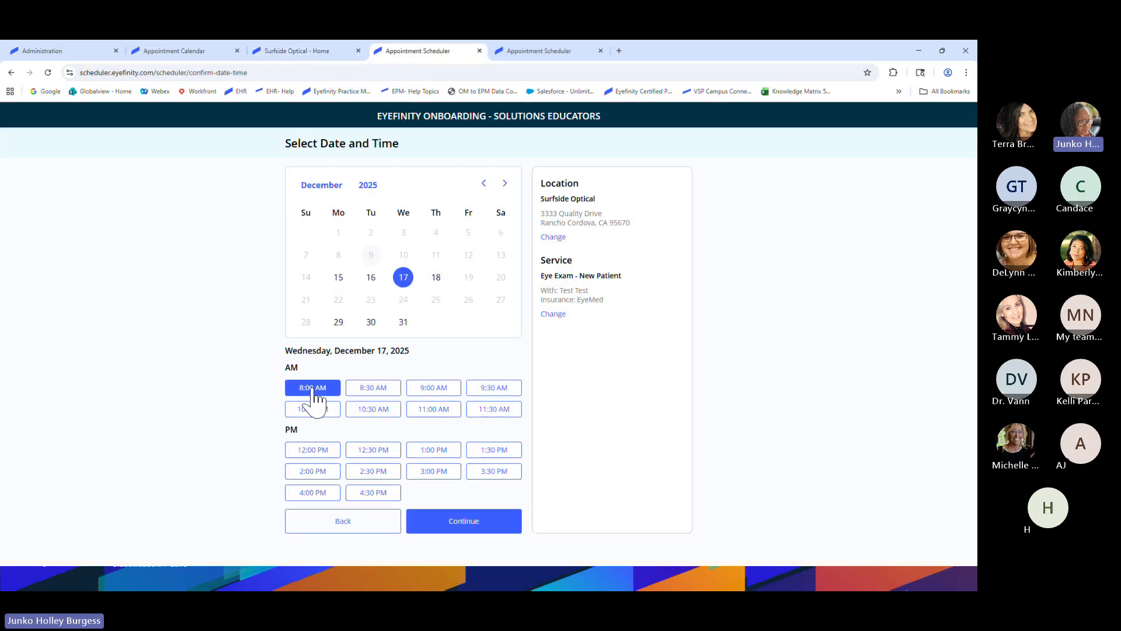
pyautogui.click(459, 522)
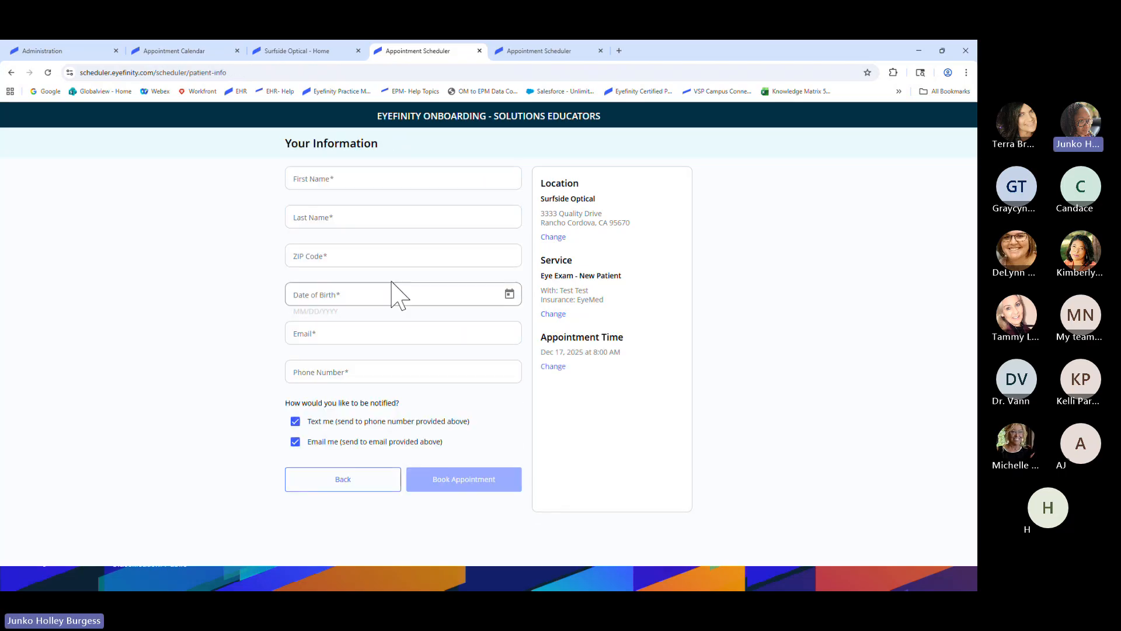
# Enter the patient's first and last name, ZIP code and date of birth
pyautogui.click(361, 178)
pyautogui.click(384, 197)
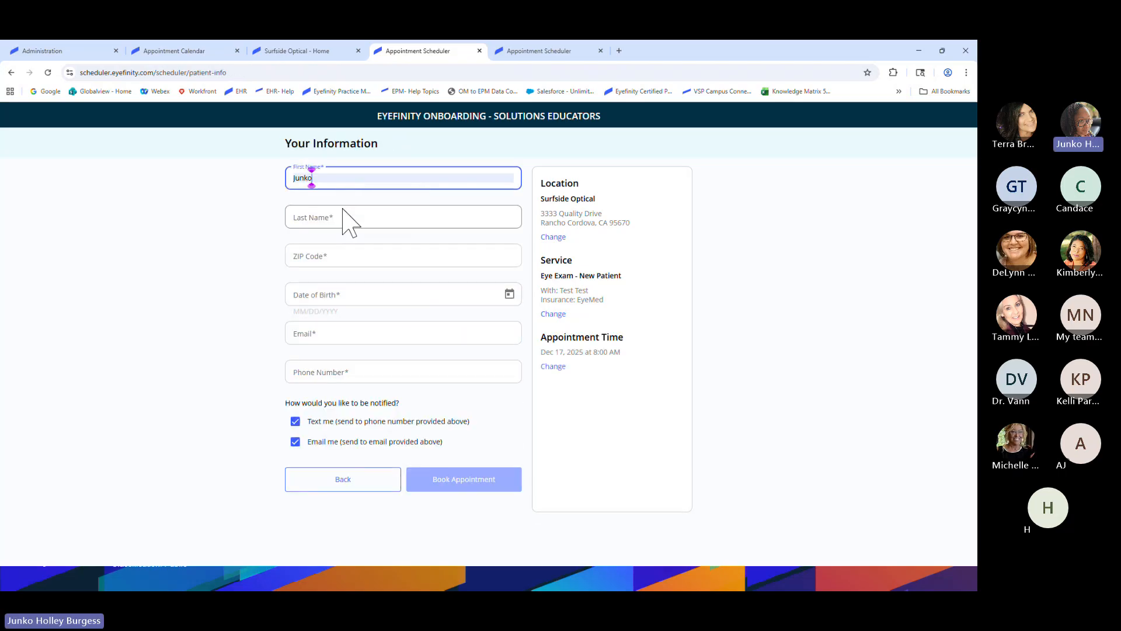
pyautogui.click(342, 217)
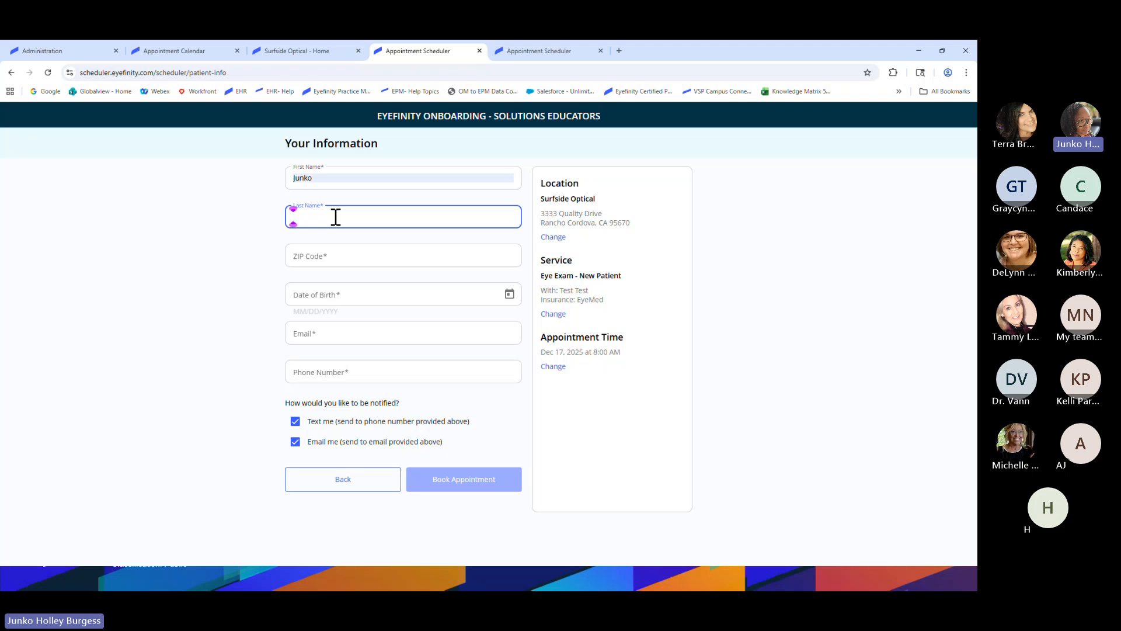
pyautogui.click(338, 257)
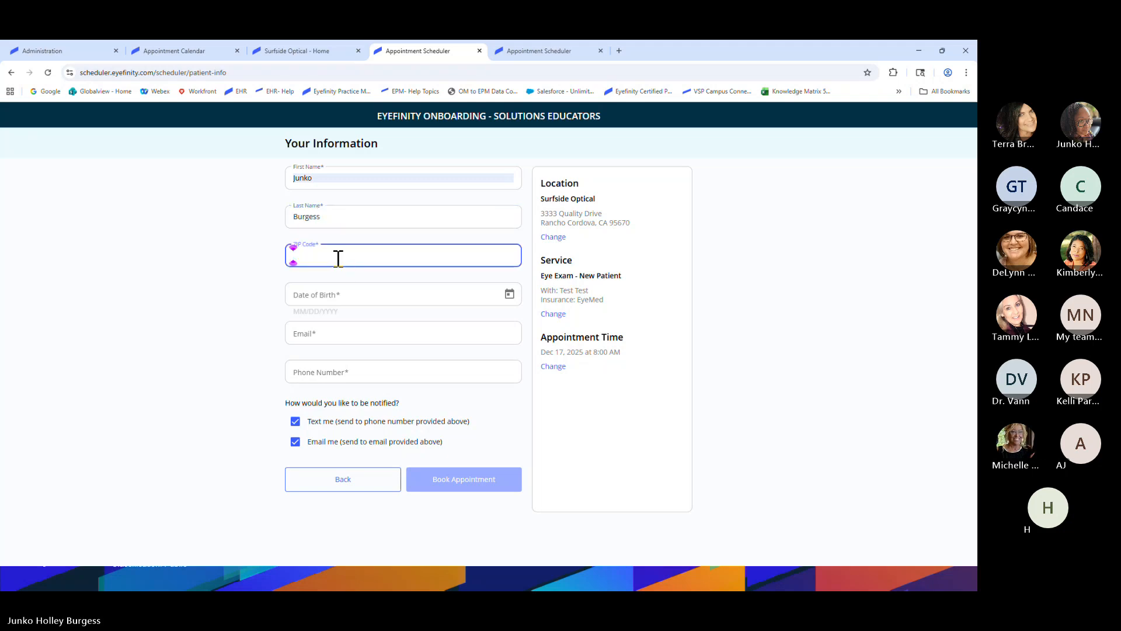
pyautogui.write('92057')
pyautogui.press('Tab')
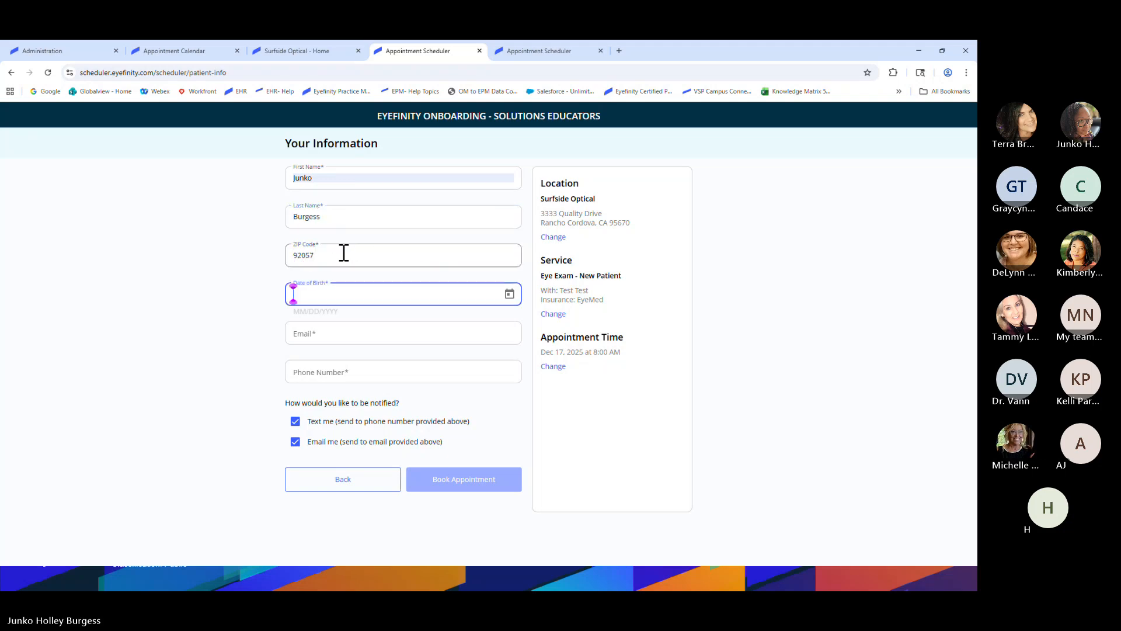
pyautogui.press('Tab')
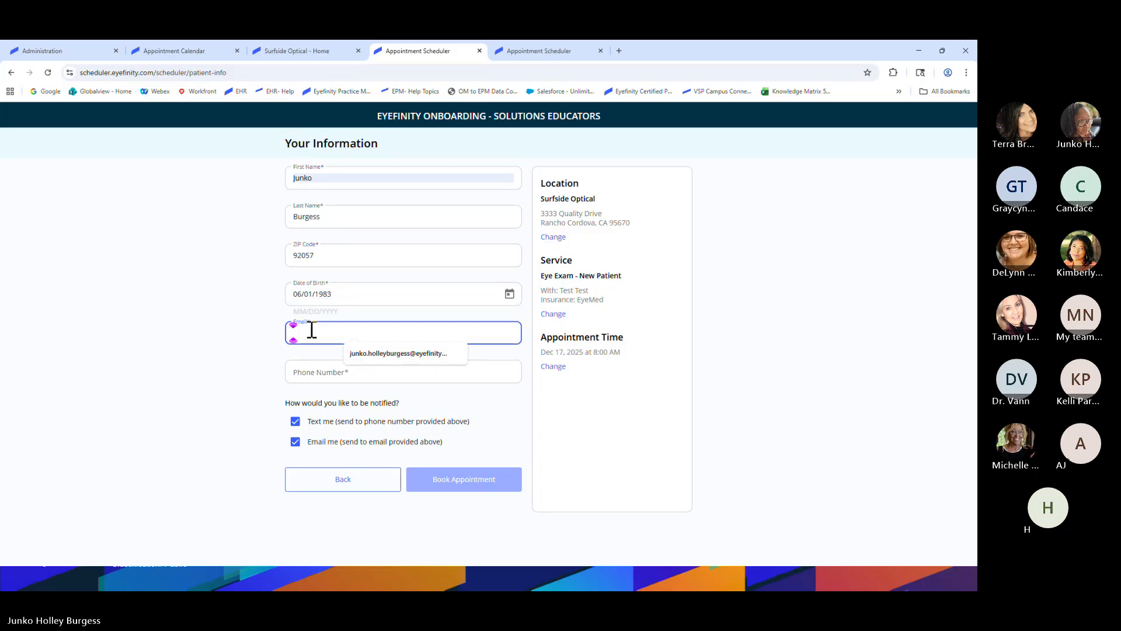
# Add the patient's e-mail and phone, turn off text and e-mail notifications, and submit
pyautogui.click(403, 353)
pyautogui.click(353, 377)
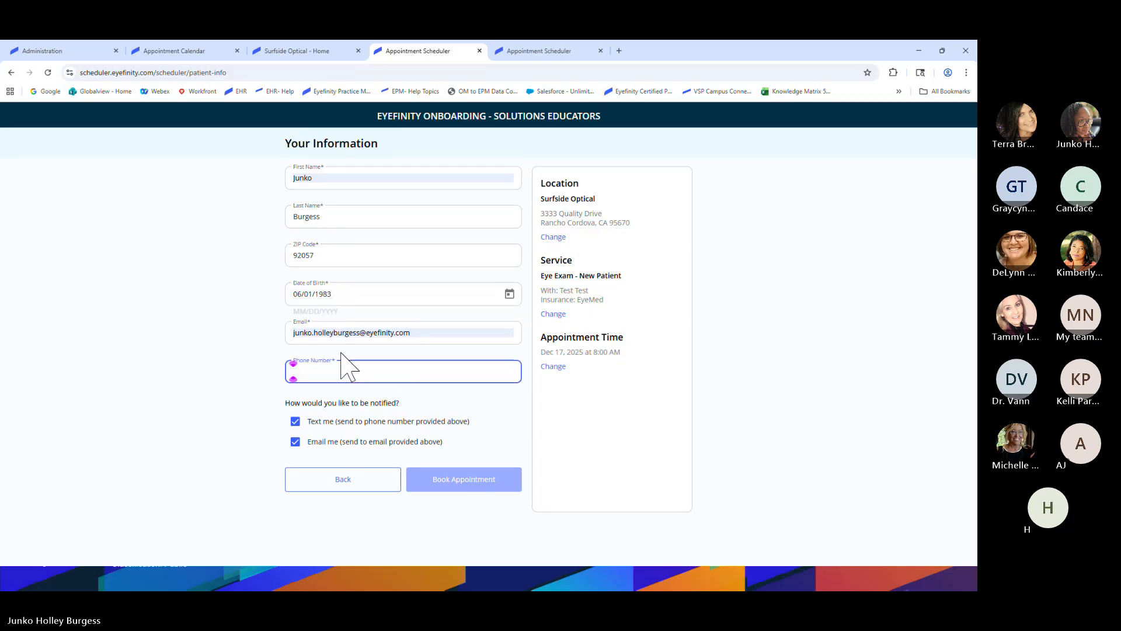
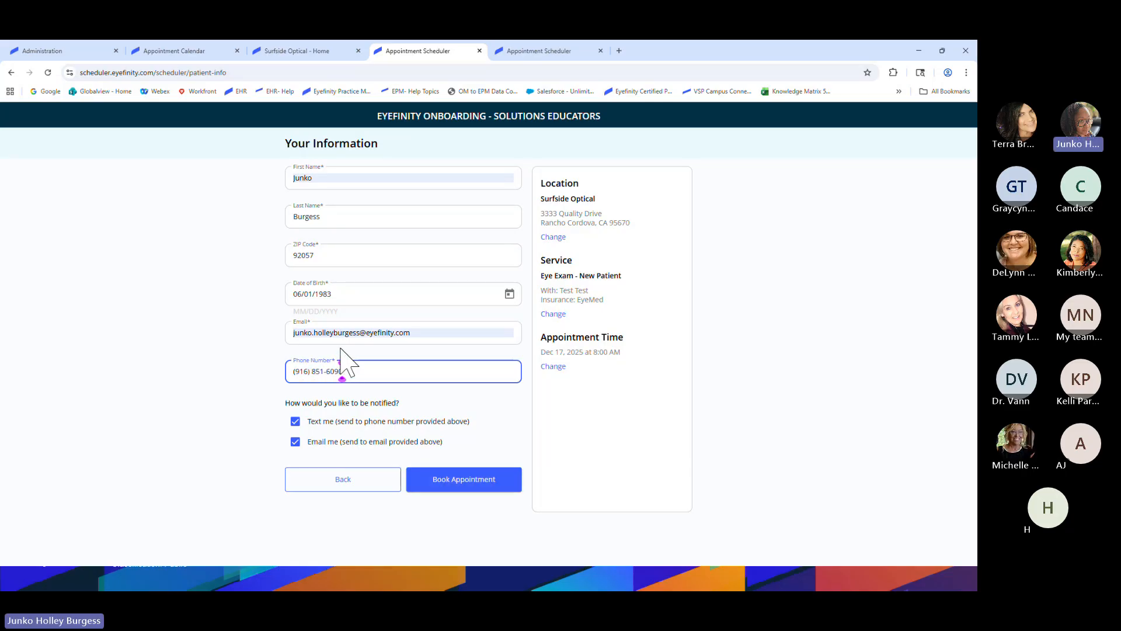
pyautogui.click(296, 421)
pyautogui.click(297, 443)
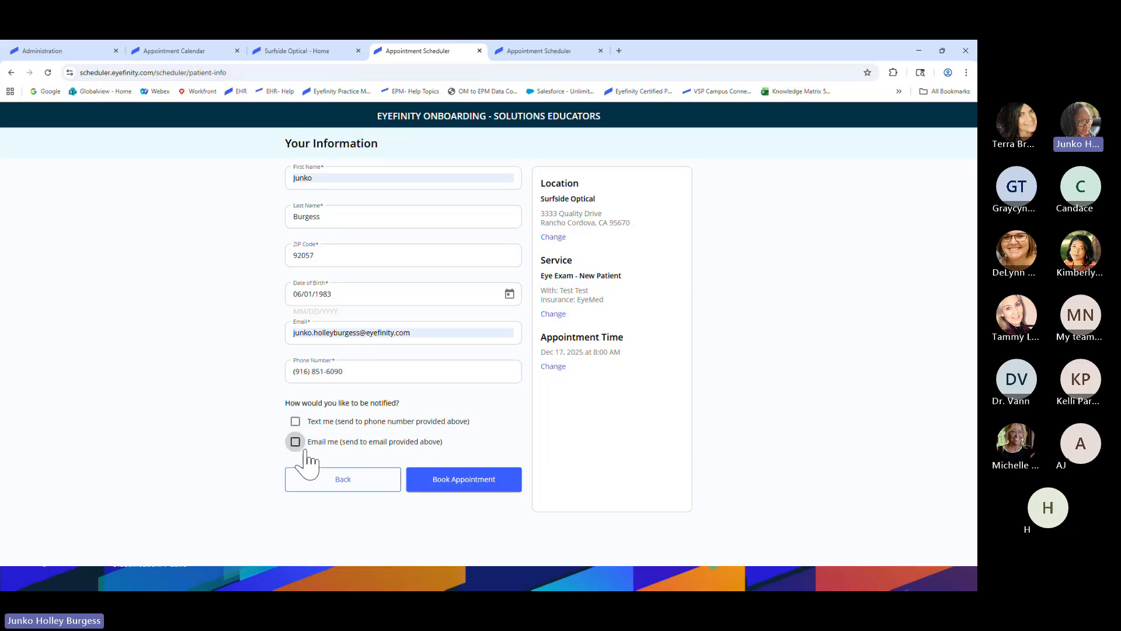
pyautogui.click(470, 486)
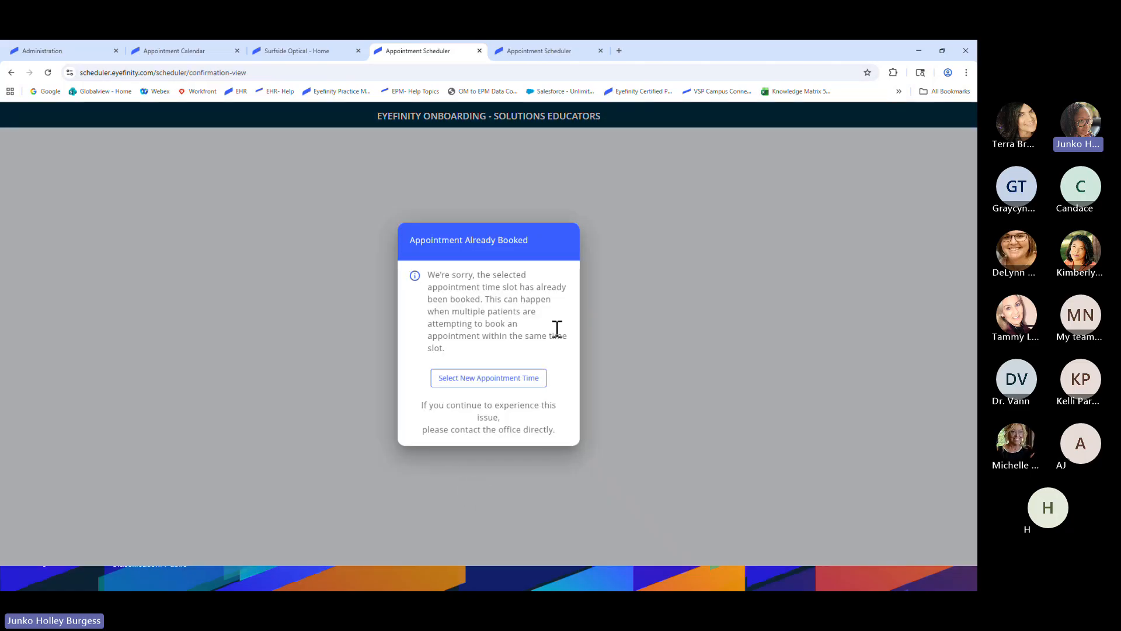
# With 8:00 AM unavailable, rebook the new-patient exam at 12:00 PM instead
pyautogui.click(503, 383)
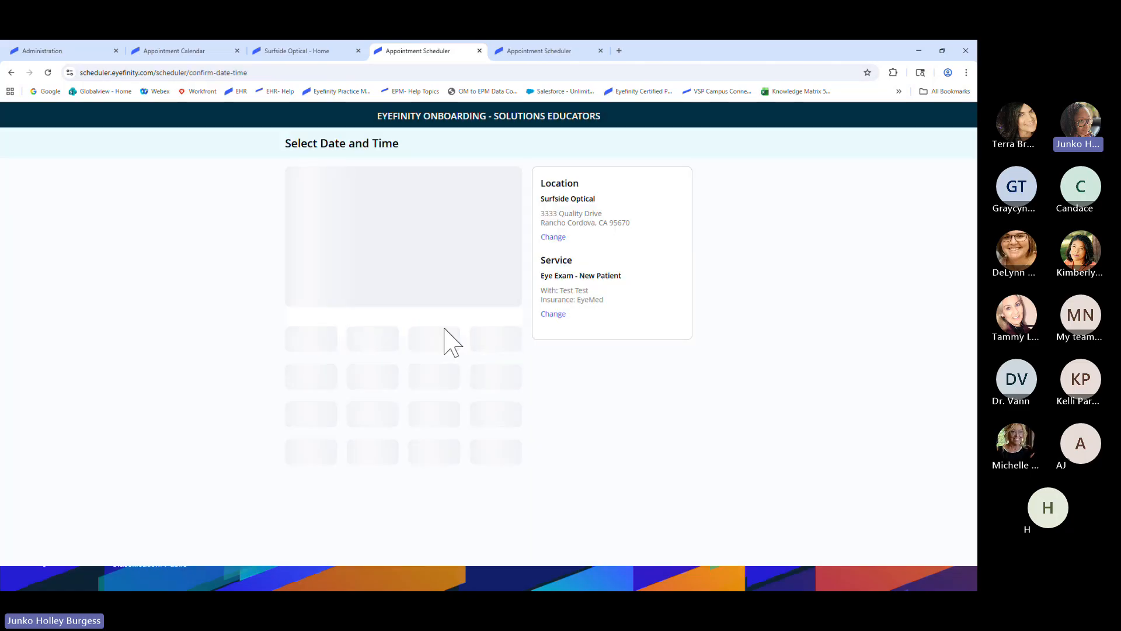
pyautogui.click(319, 432)
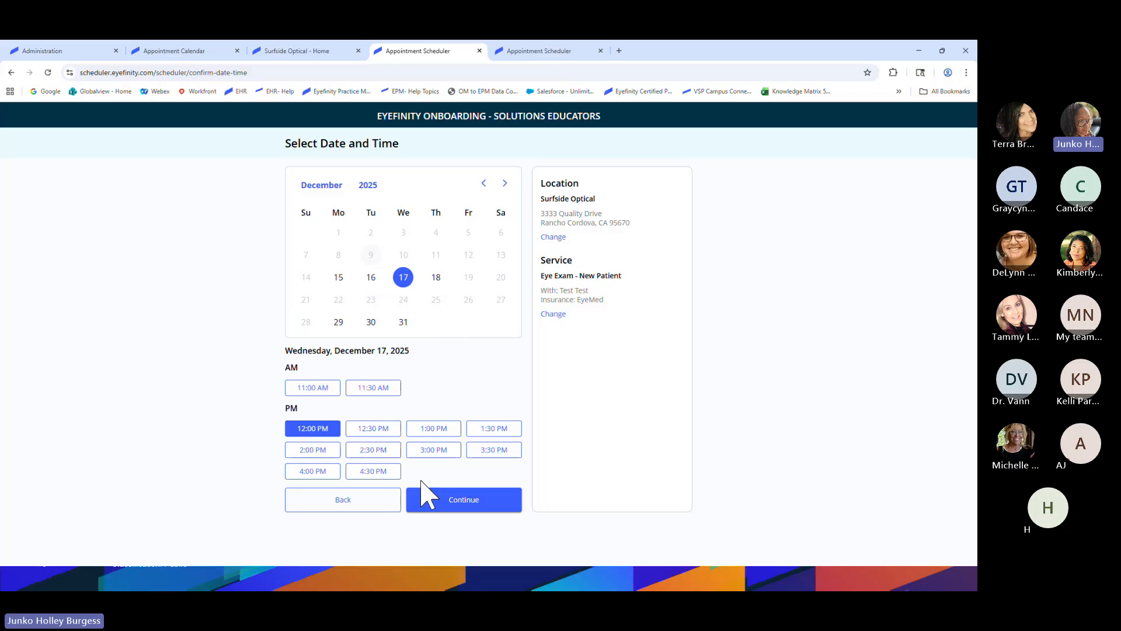
pyautogui.click(423, 495)
pyautogui.click(451, 494)
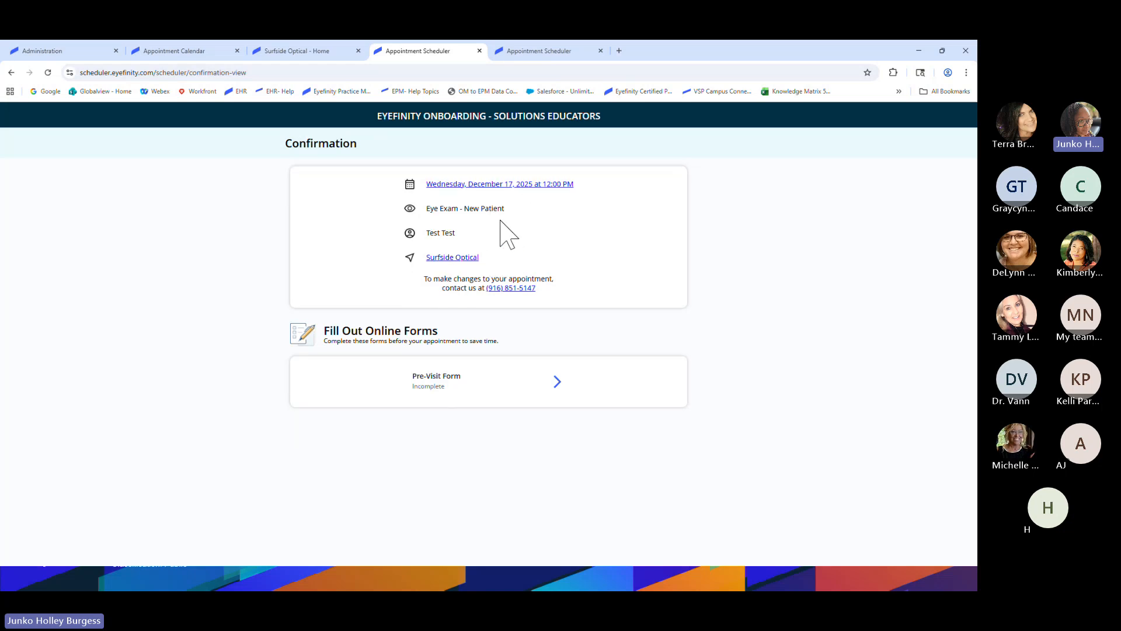
# Return to the Encompass appointment calendar and reload it to pick up the booking
pyautogui.click(195, 53)
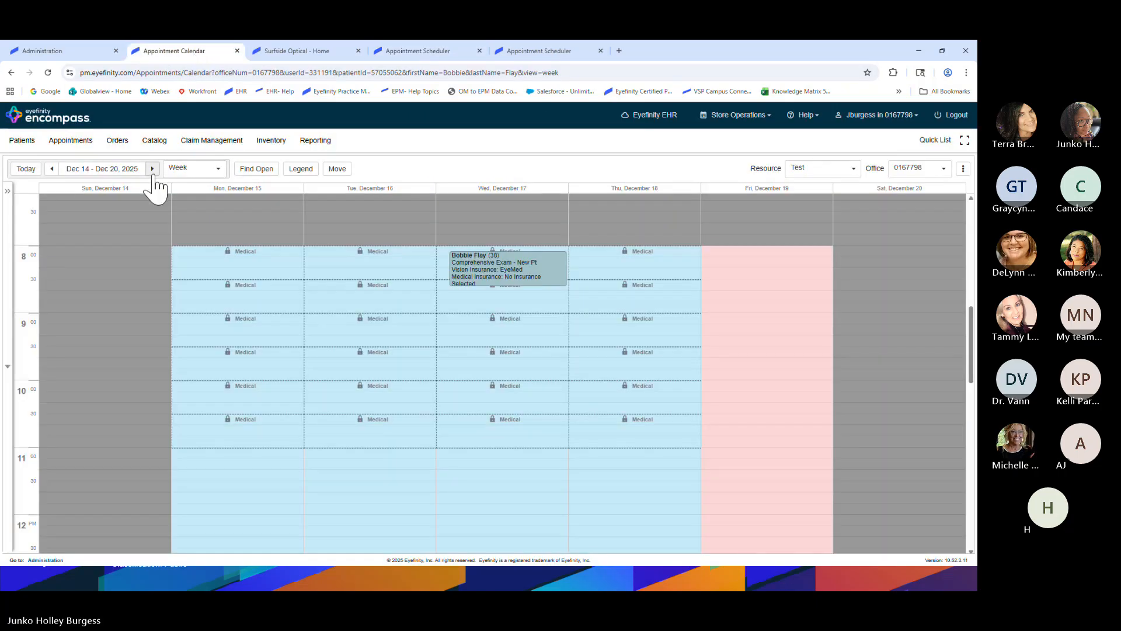
pyautogui.click(48, 73)
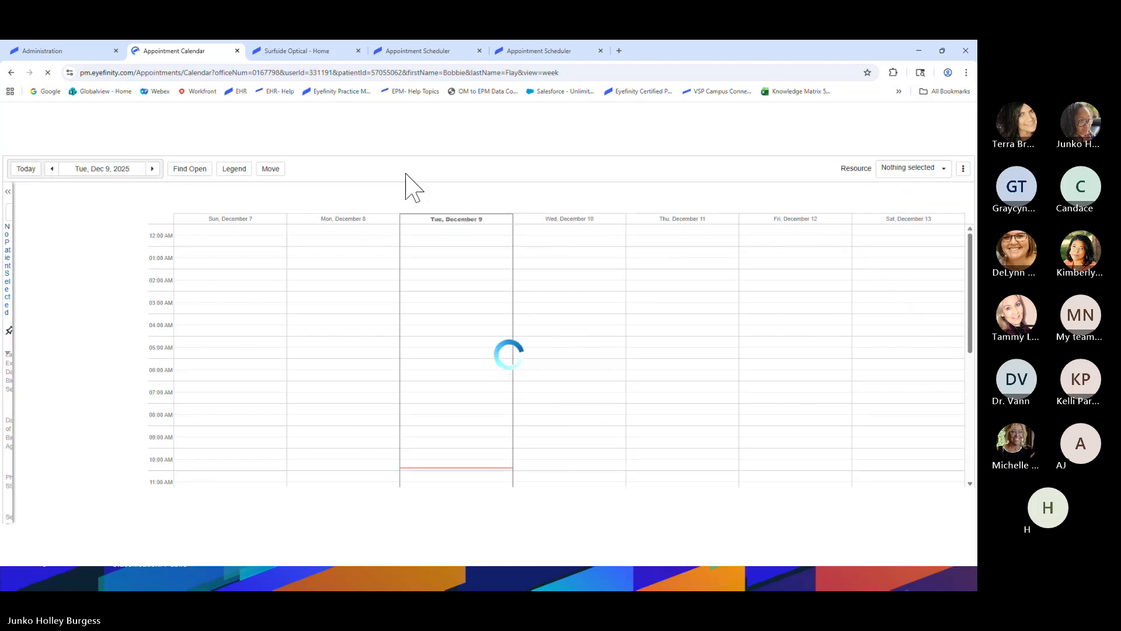
pyautogui.scroll(3, 413, 345)
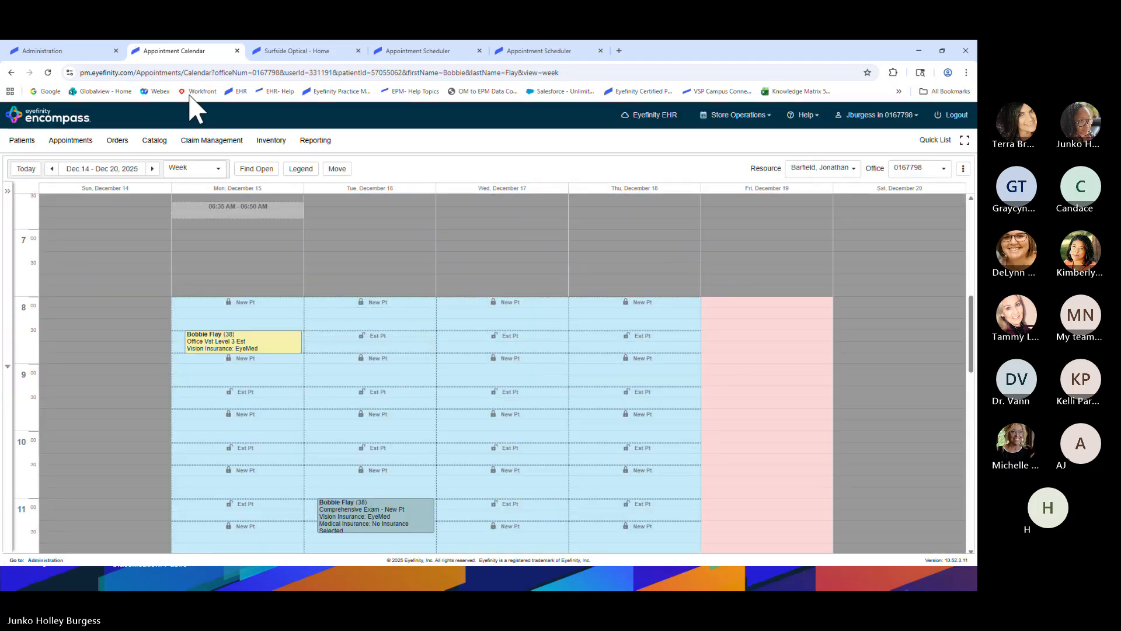
# Check the booking confirmation on the Surfside Optical site, then open Encompass's schedule resource list
pyautogui.click(297, 52)
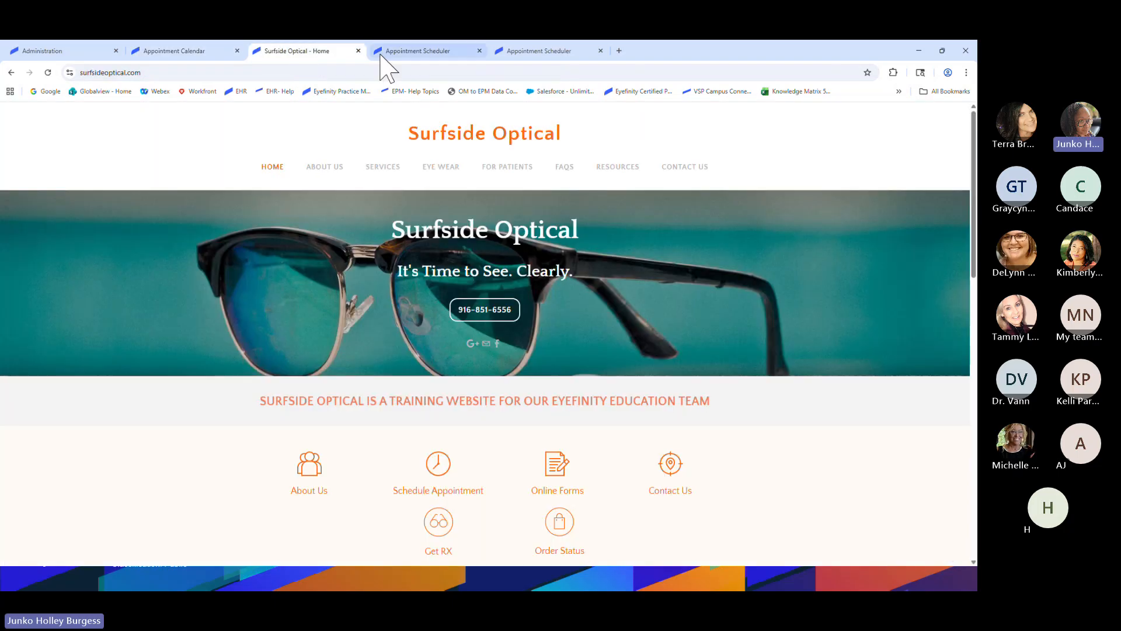
pyautogui.click(389, 56)
pyautogui.click(174, 51)
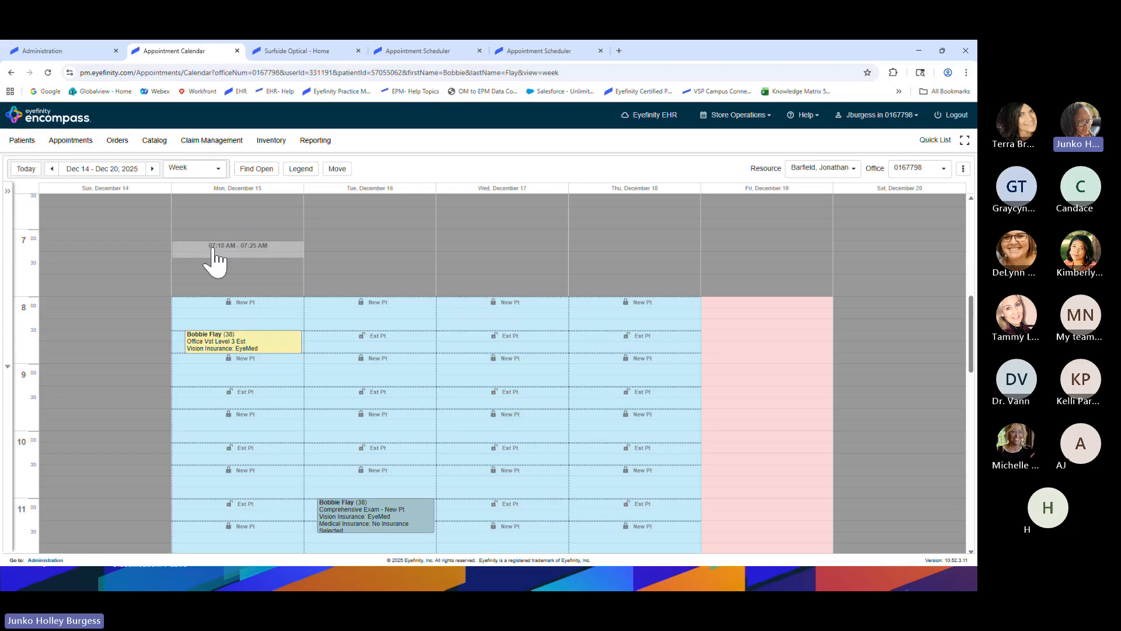
pyautogui.scroll(-3, 516, 350)
pyautogui.scroll(1, 513, 351)
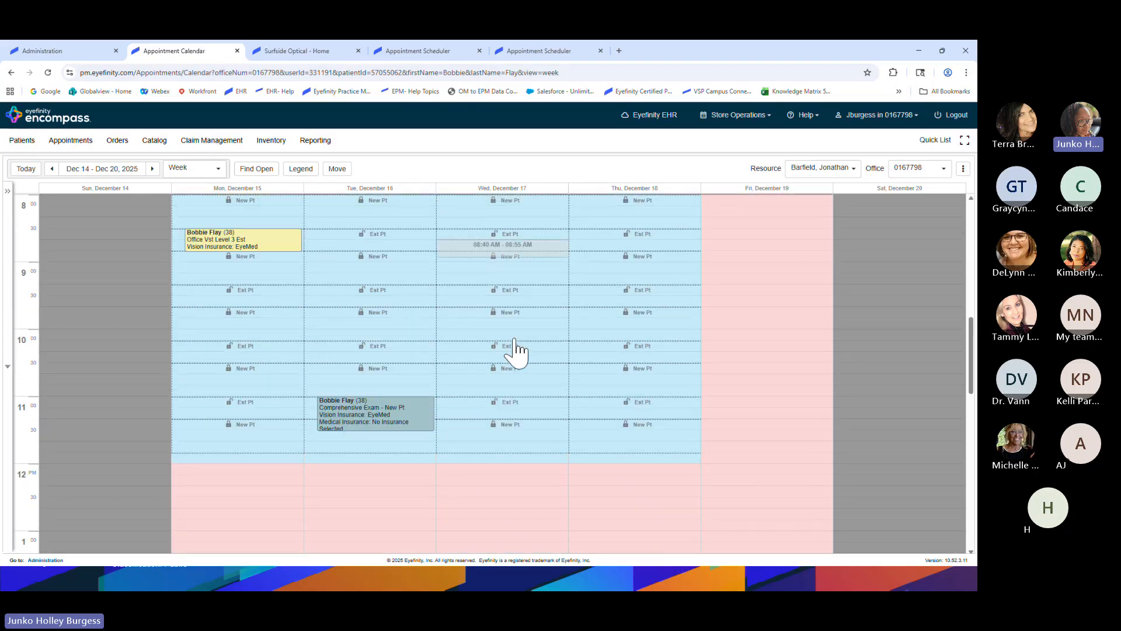
pyautogui.click(824, 169)
# Switch the resource to Test and open the 12:00 PM Wednesday Comprehensive Exam's patient details
pyautogui.click(805, 227)
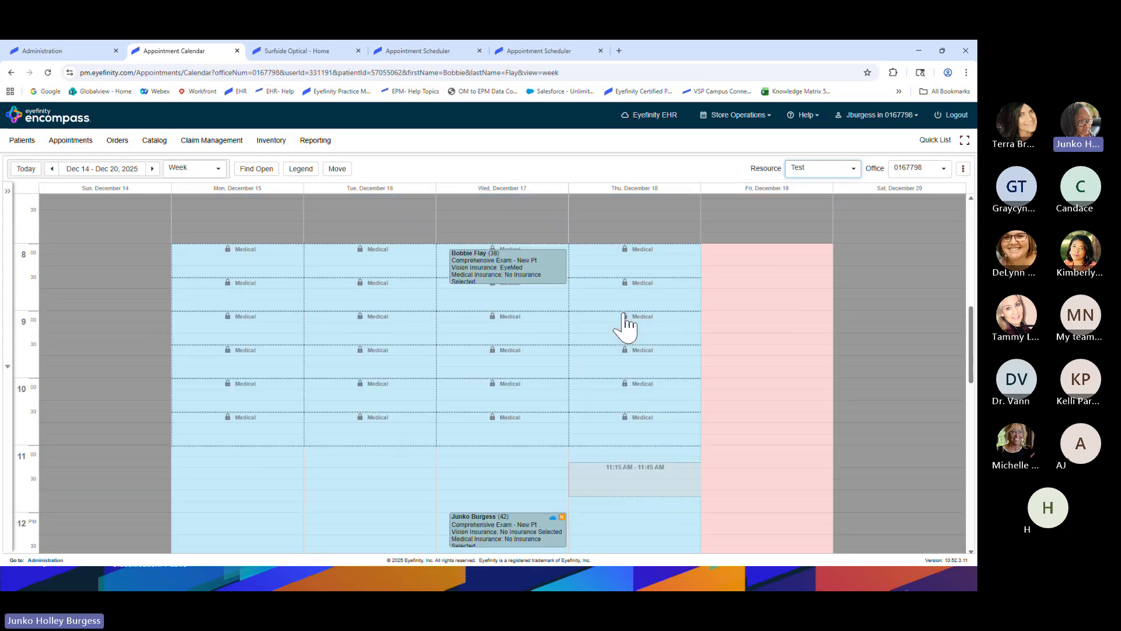
pyautogui.moveTo(532, 386)
pyautogui.scroll(-2, 531, 386)
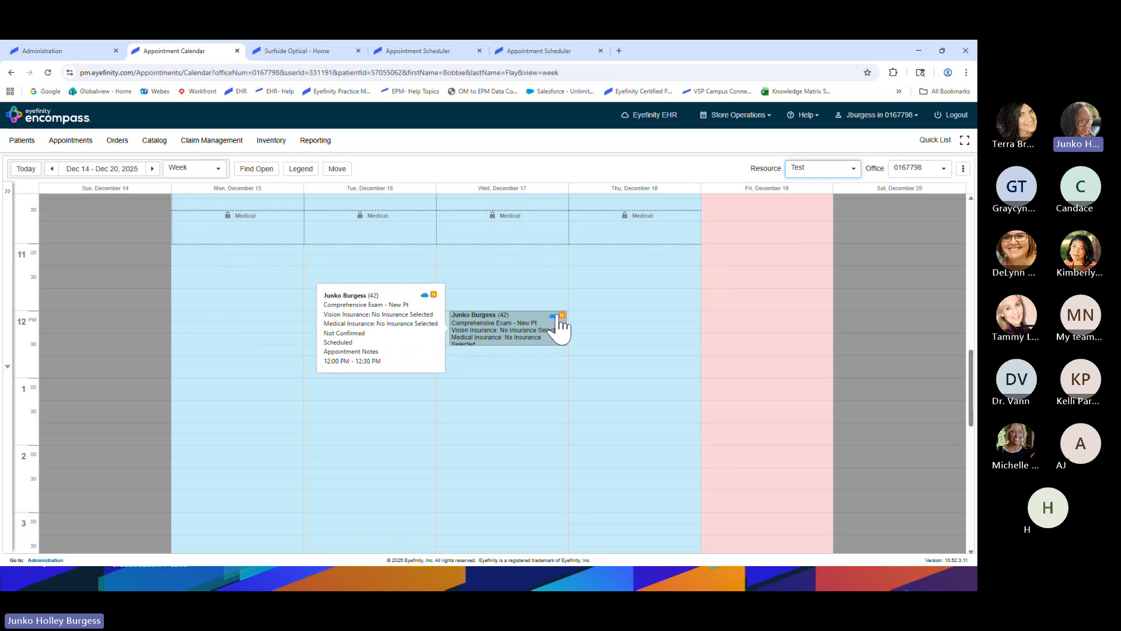
pyautogui.press('ctrl')
pyautogui.press('ctrl')
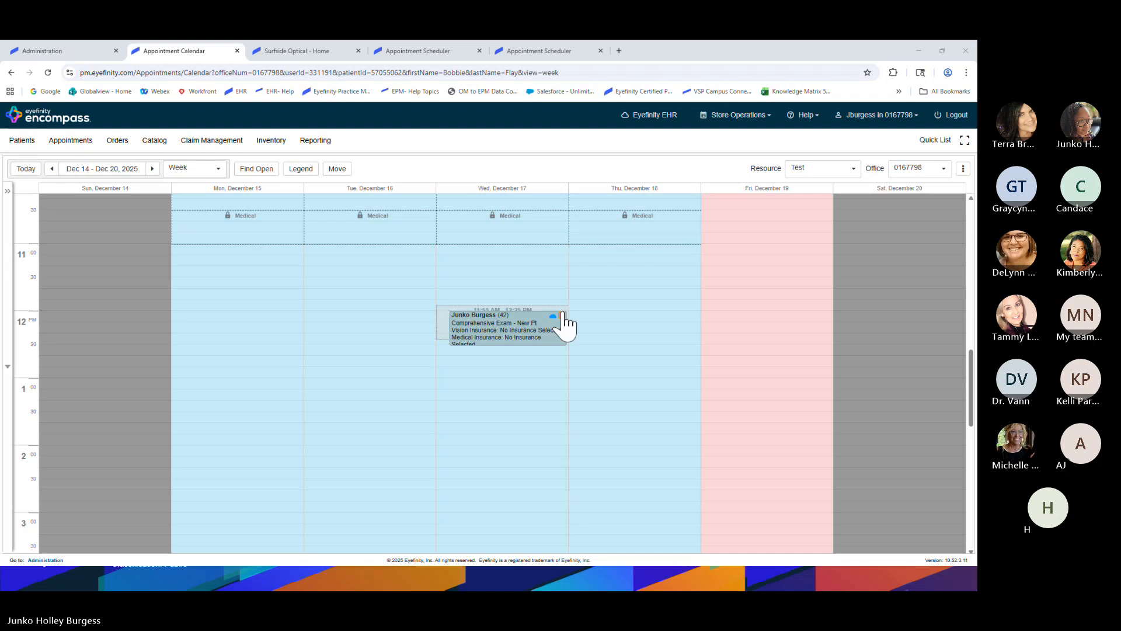
pyautogui.moveTo(569, 330)
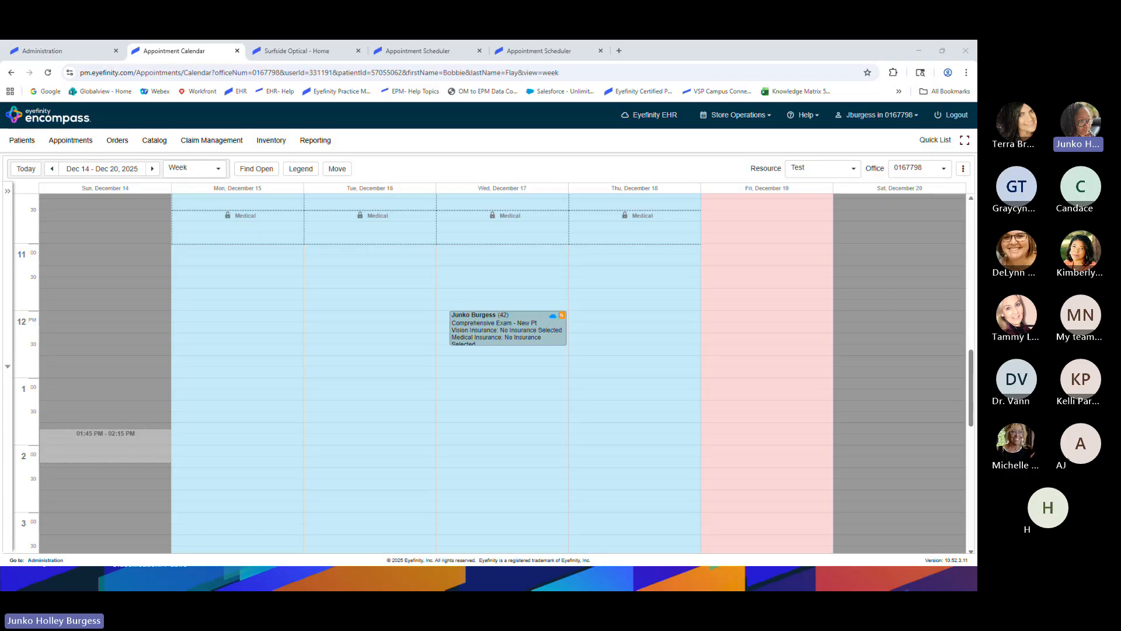
pyautogui.click(565, 331)
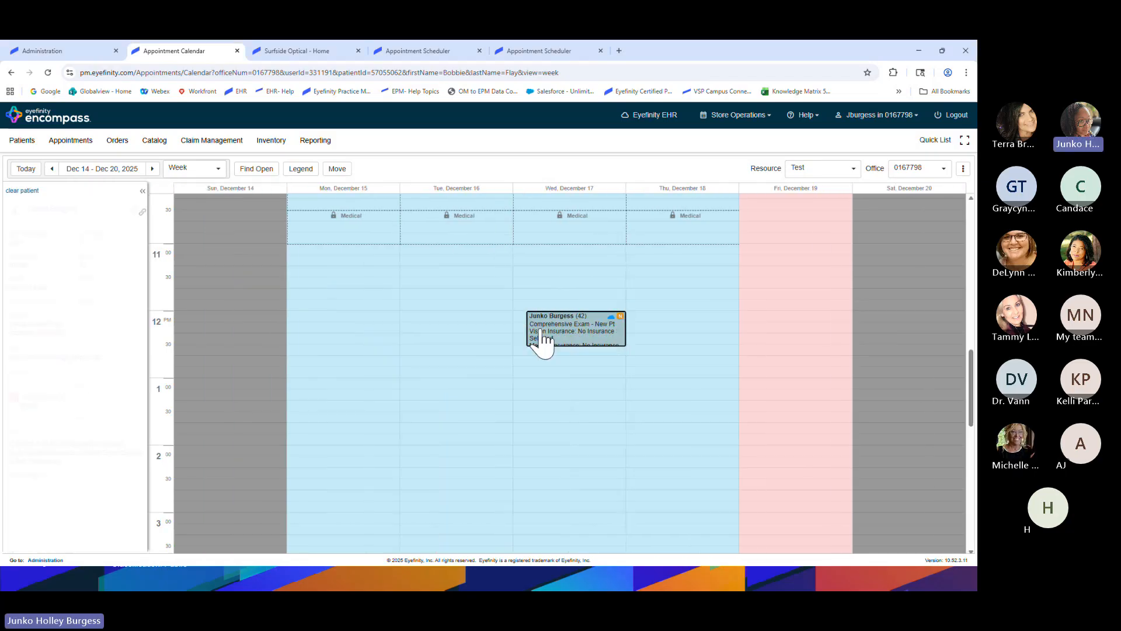
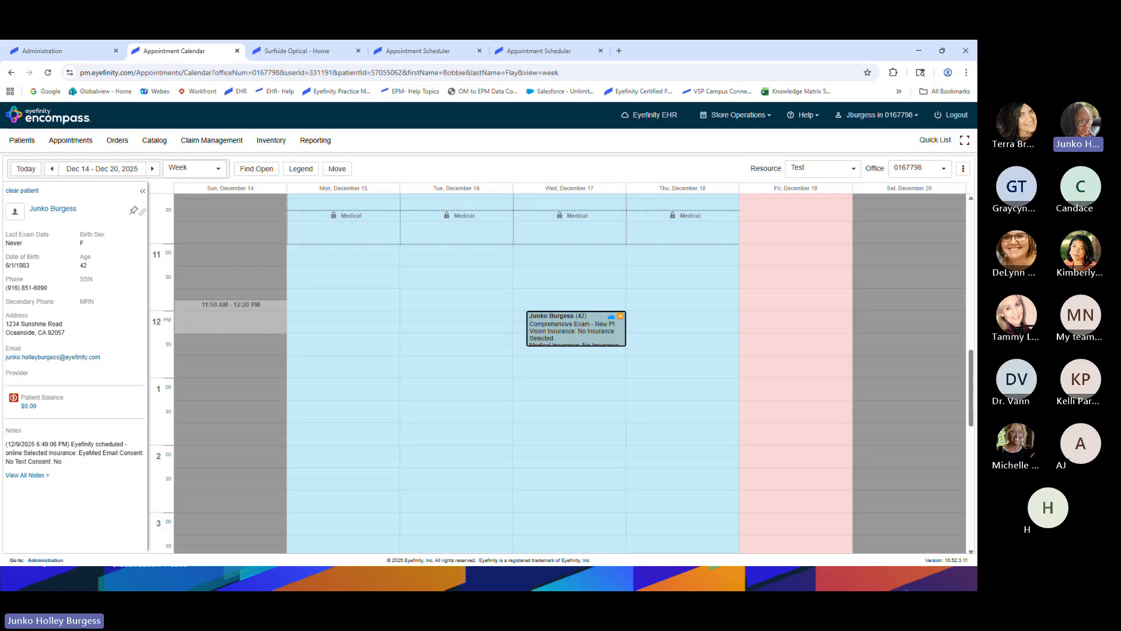
# Copy the Wednesday, December 17, 12:00 PM Comprehensive Exam - New Pt appointment
pyautogui.moveTo(610, 336)
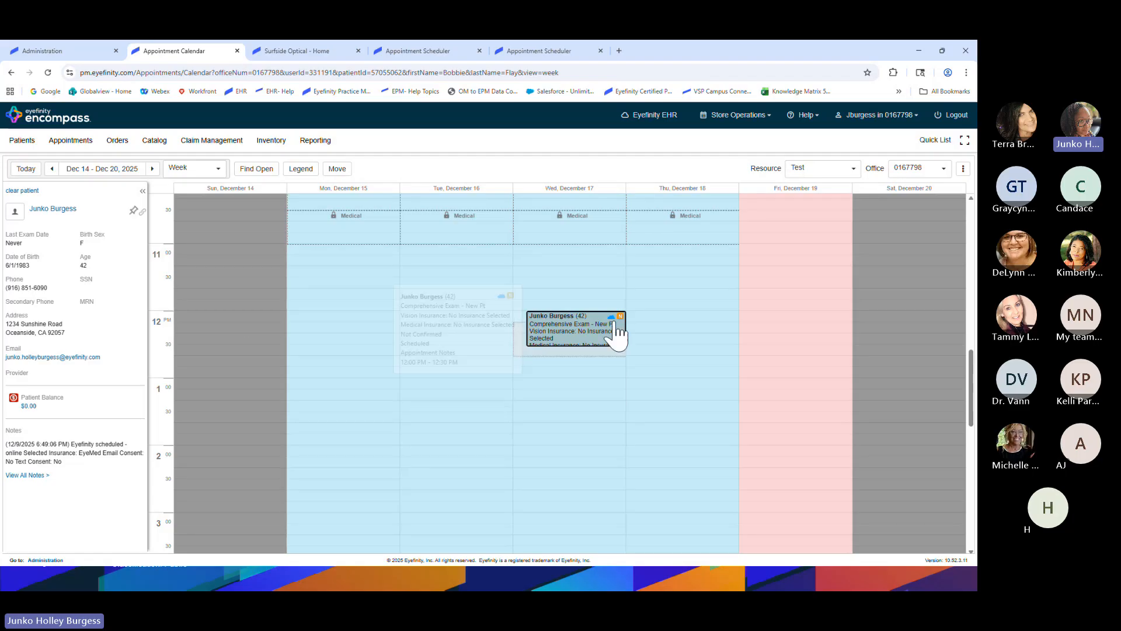
pyautogui.rightClick(580, 333)
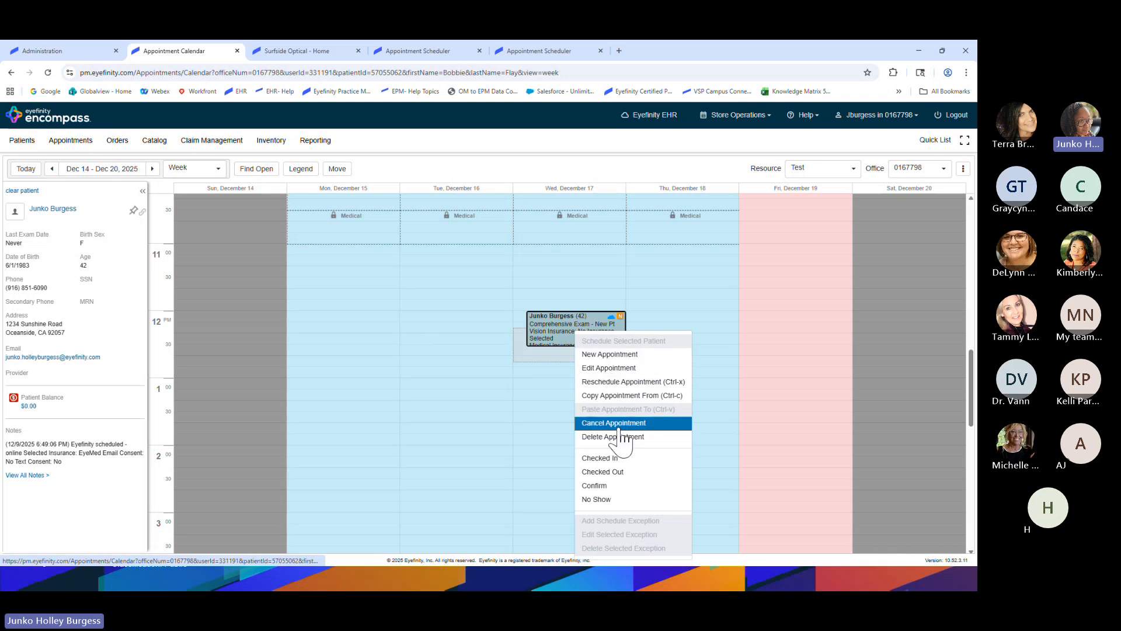
pyautogui.moveTo(559, 328)
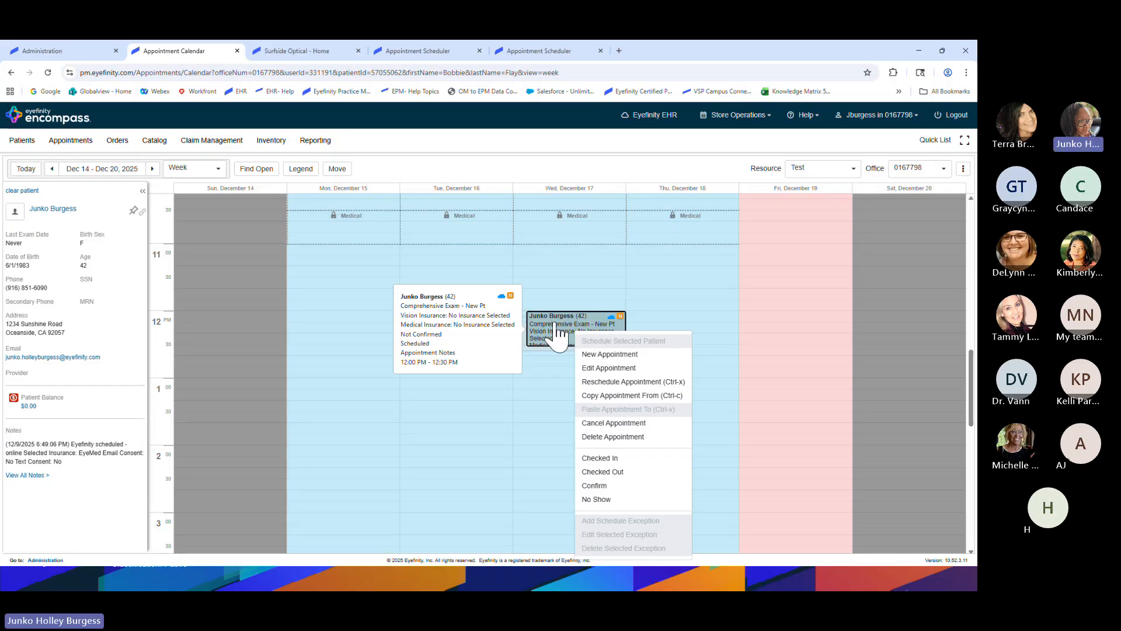
pyautogui.click(607, 395)
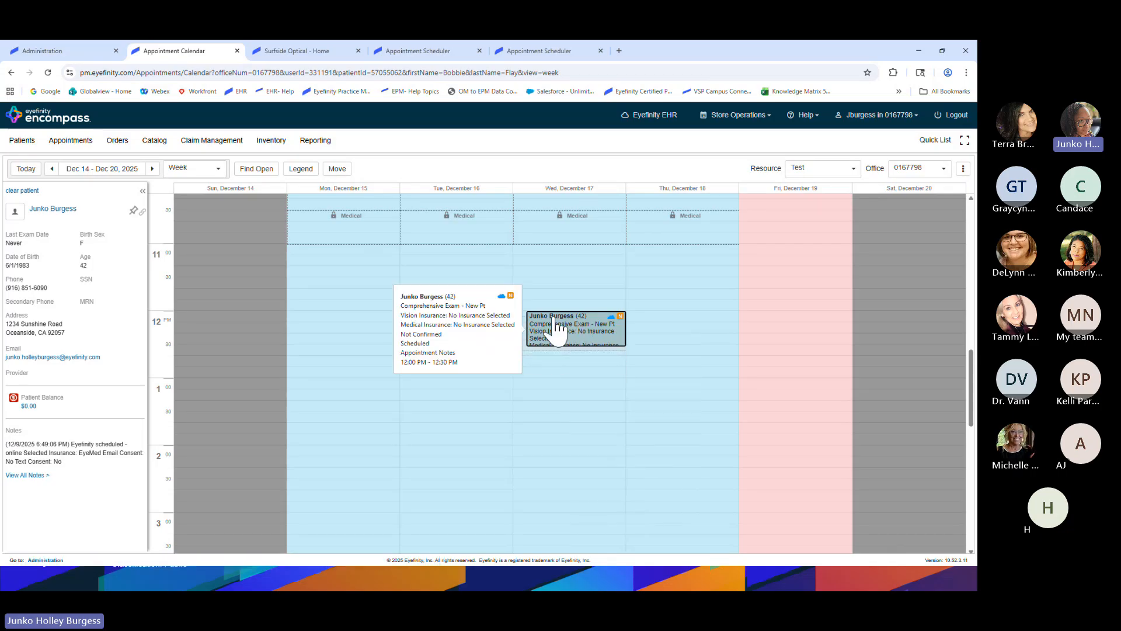
# Paste the exam into Thursday, December 18 at 12 PM, schedule it without insurance, and select it
pyautogui.rightClick(650, 324)
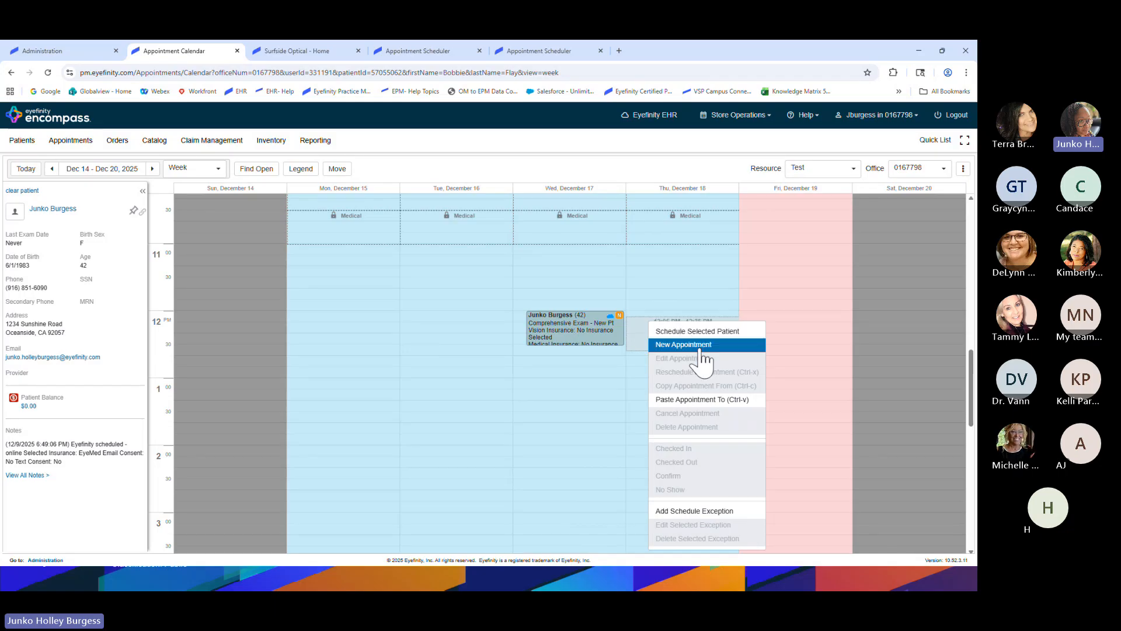
pyautogui.click(695, 400)
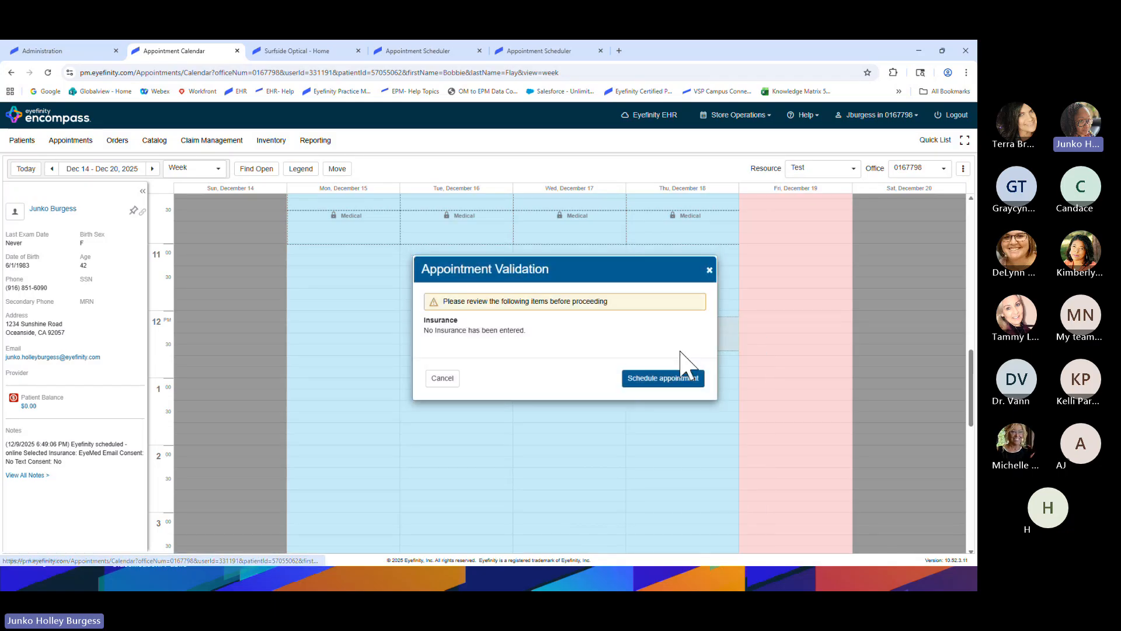
pyautogui.click(652, 379)
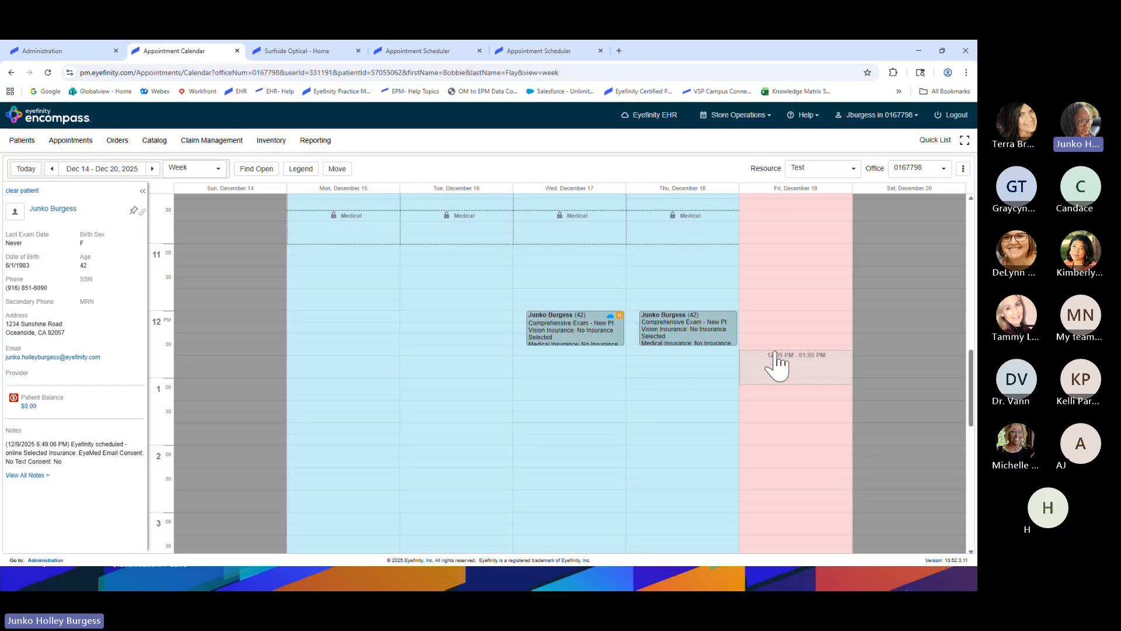
pyautogui.click(688, 338)
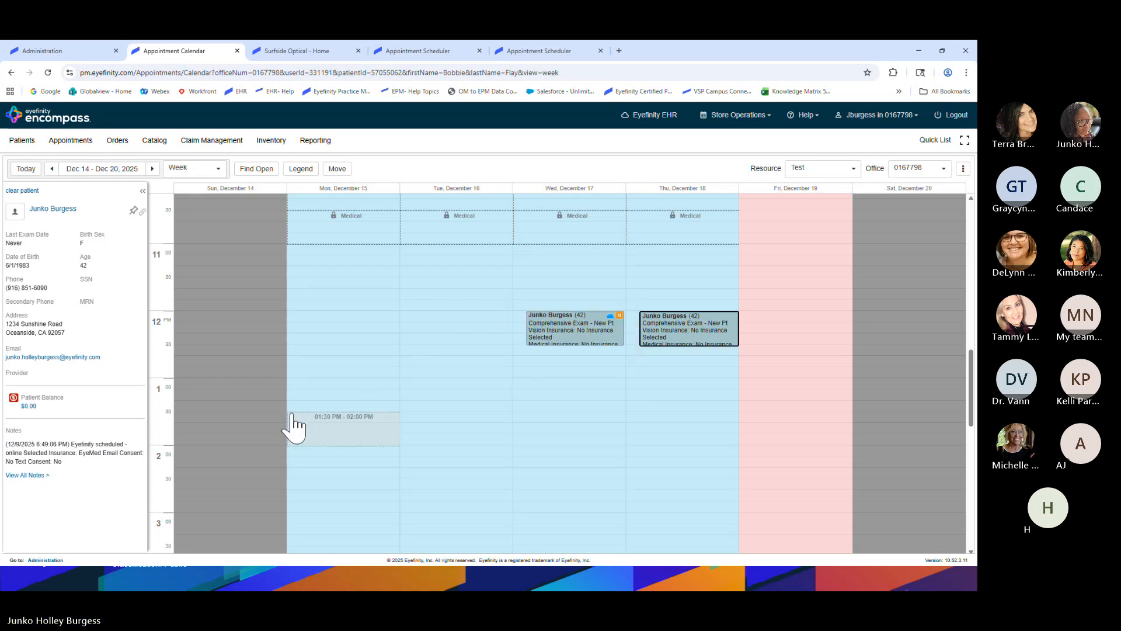
pyautogui.scroll(3, 416, 426)
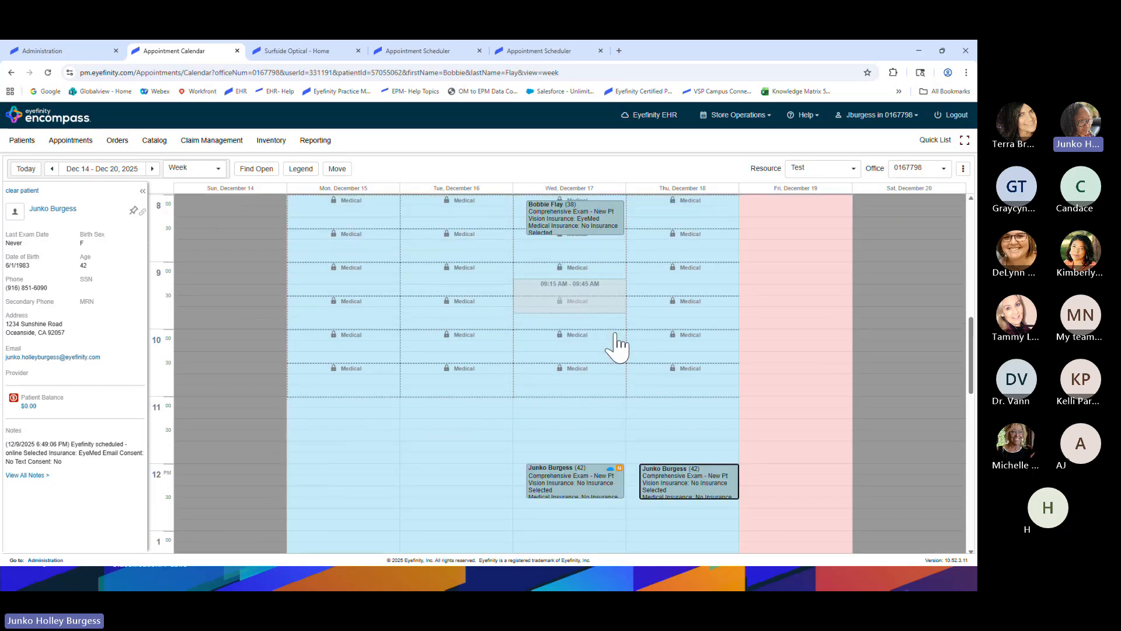
pyautogui.scroll(-1, 616, 348)
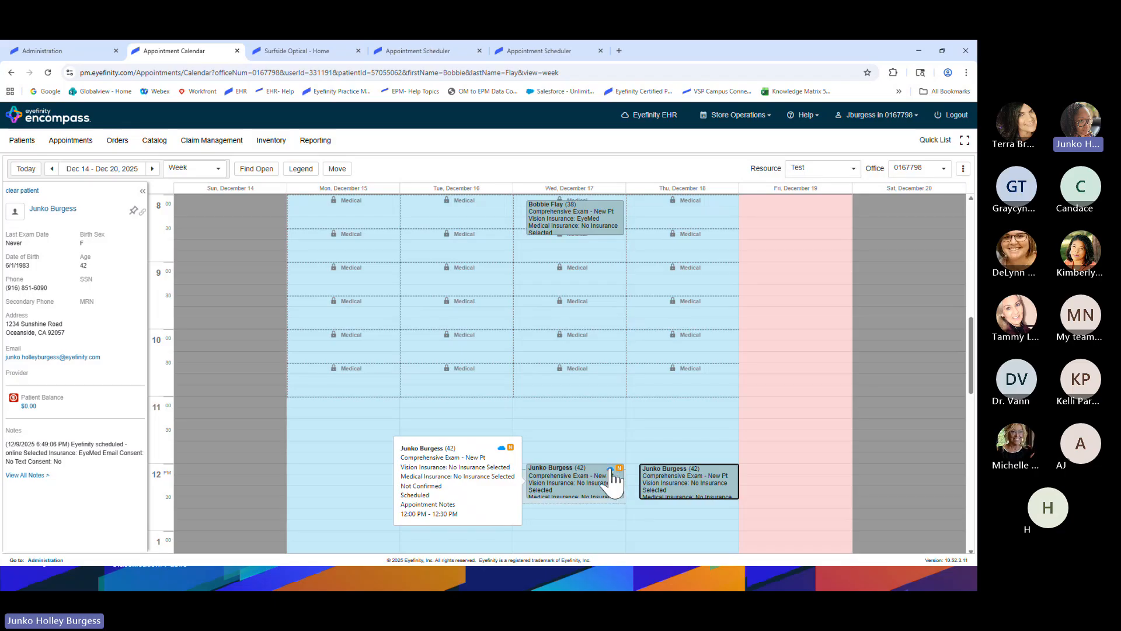
pyautogui.moveTo(608, 221)
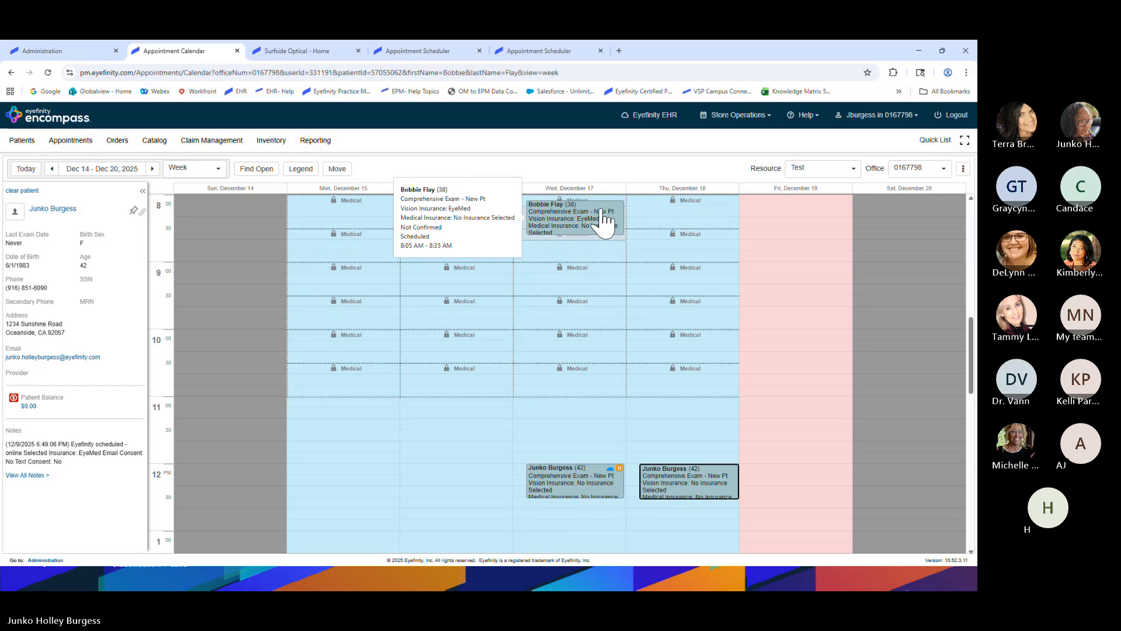
pyautogui.scroll(2, 847, 418)
pyautogui.scroll(3, 868, 426)
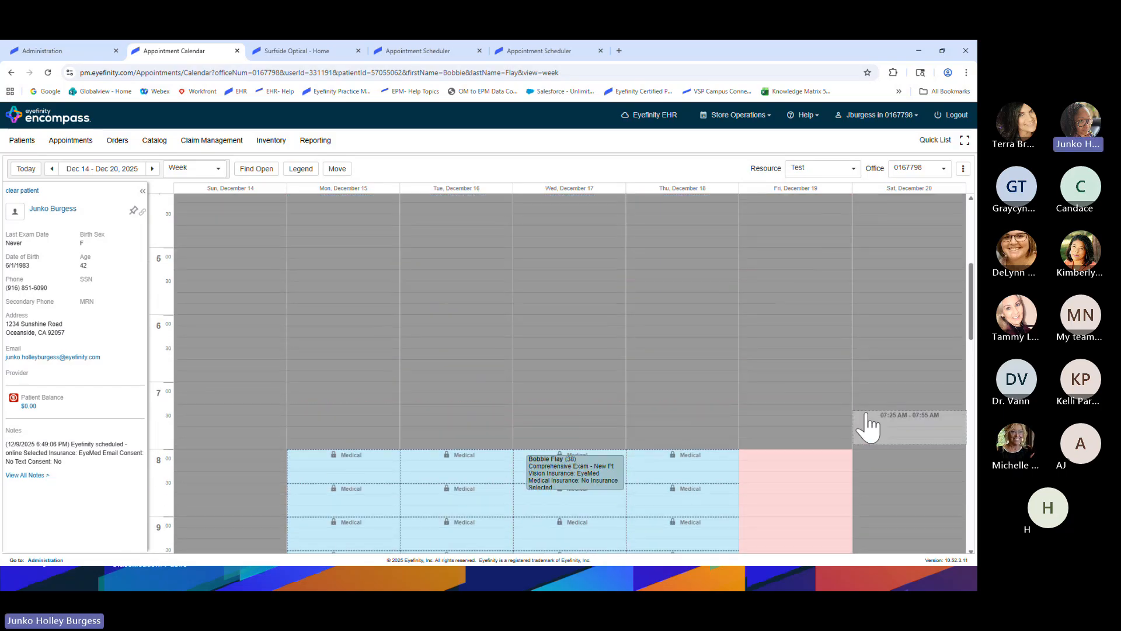
pyautogui.scroll(-4, 870, 426)
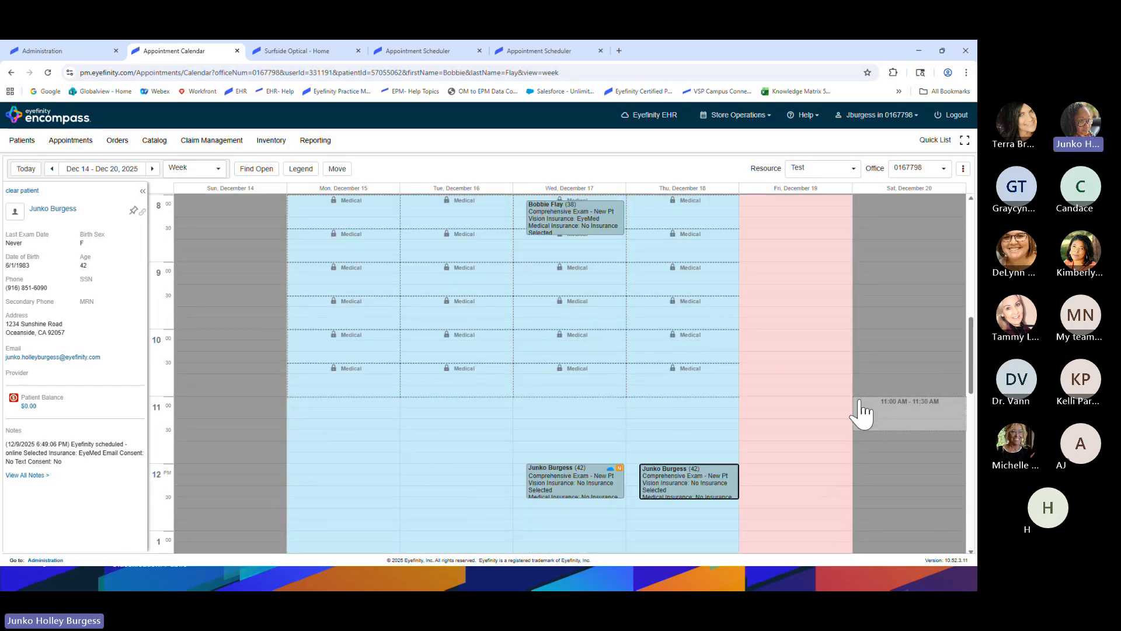
pyautogui.click(804, 129)
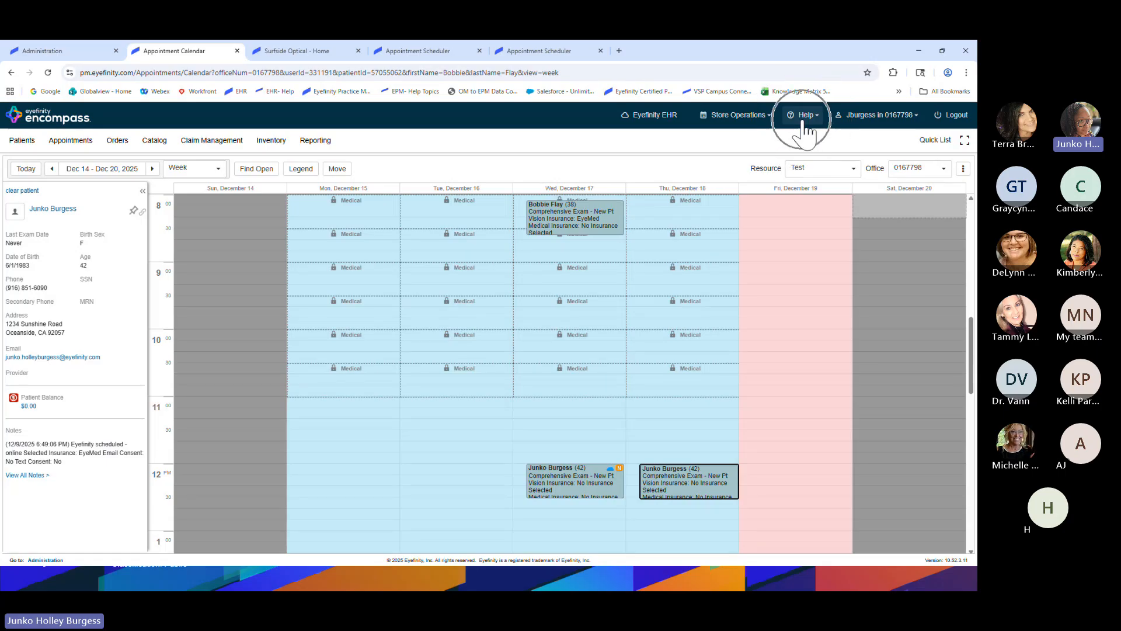
# Launch Help Topics from the Help menu and browse the Popular Topics on How Can We Help You?
pyautogui.click(806, 120)
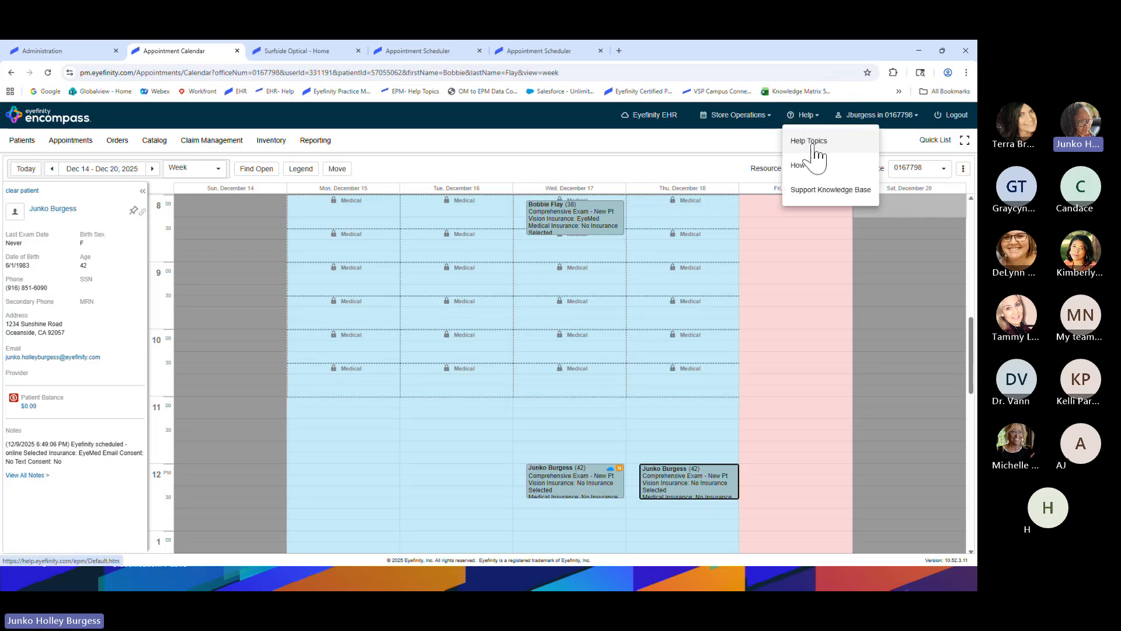
pyautogui.click(812, 143)
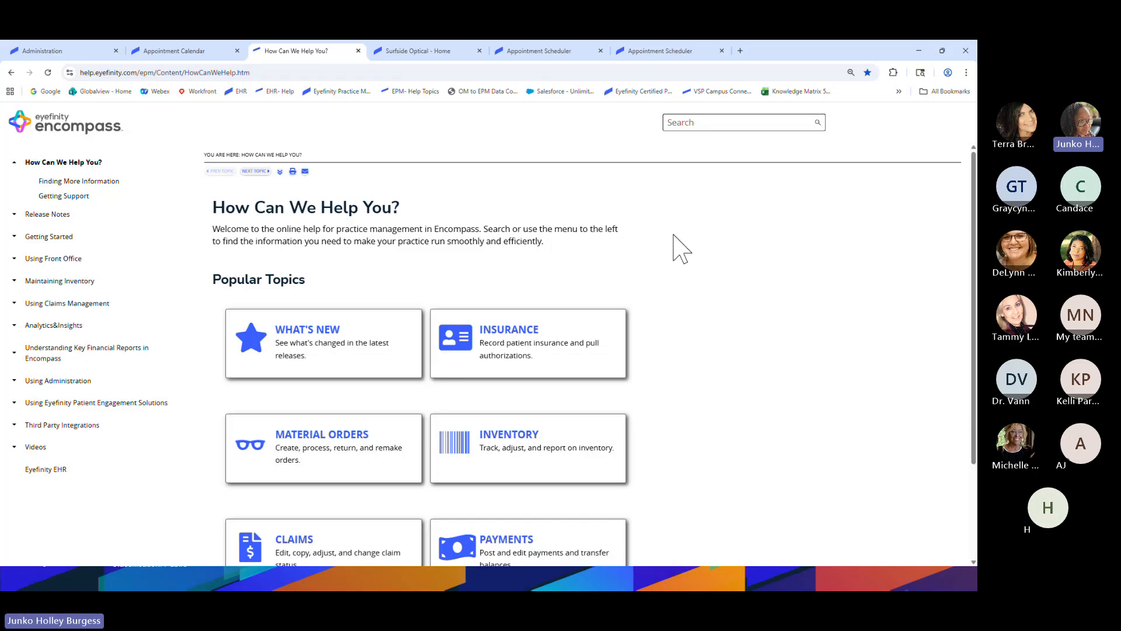
pyautogui.scroll(-1, 683, 294)
pyautogui.scroll(-2, 676, 282)
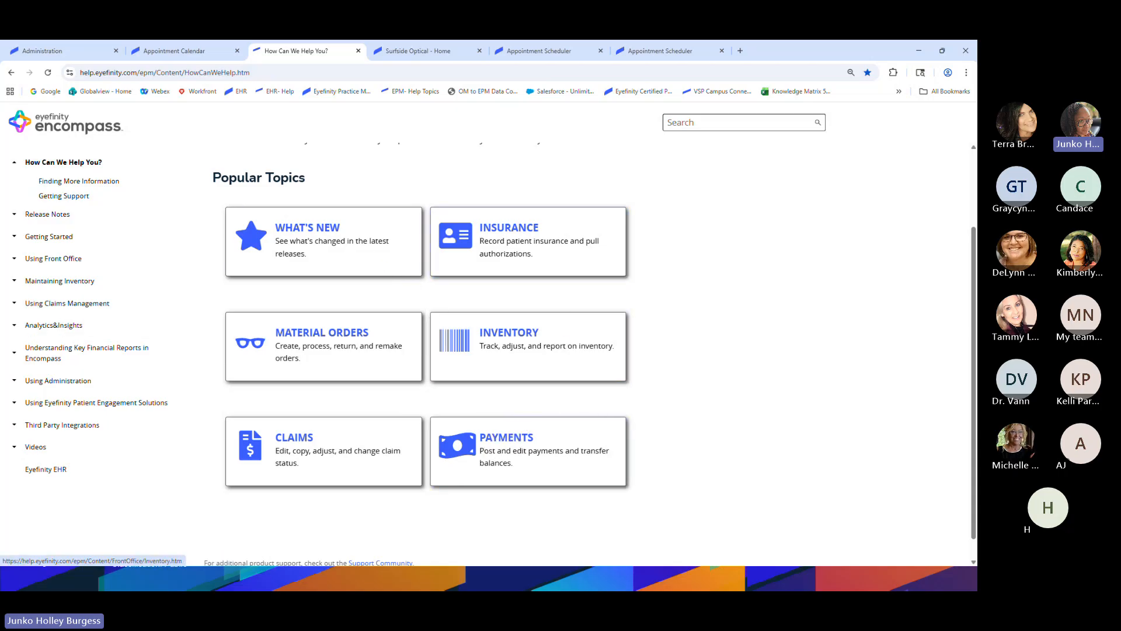
# Go to the help's training Videos page, then place the cursor in the Search box
pyautogui.click(72, 196)
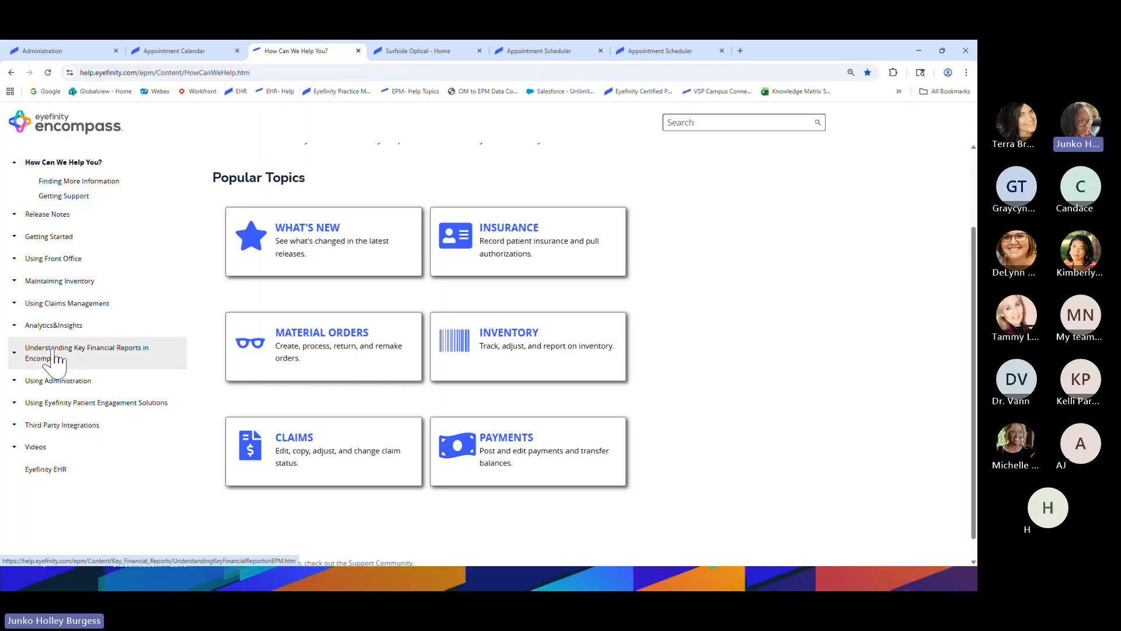
pyautogui.click(42, 449)
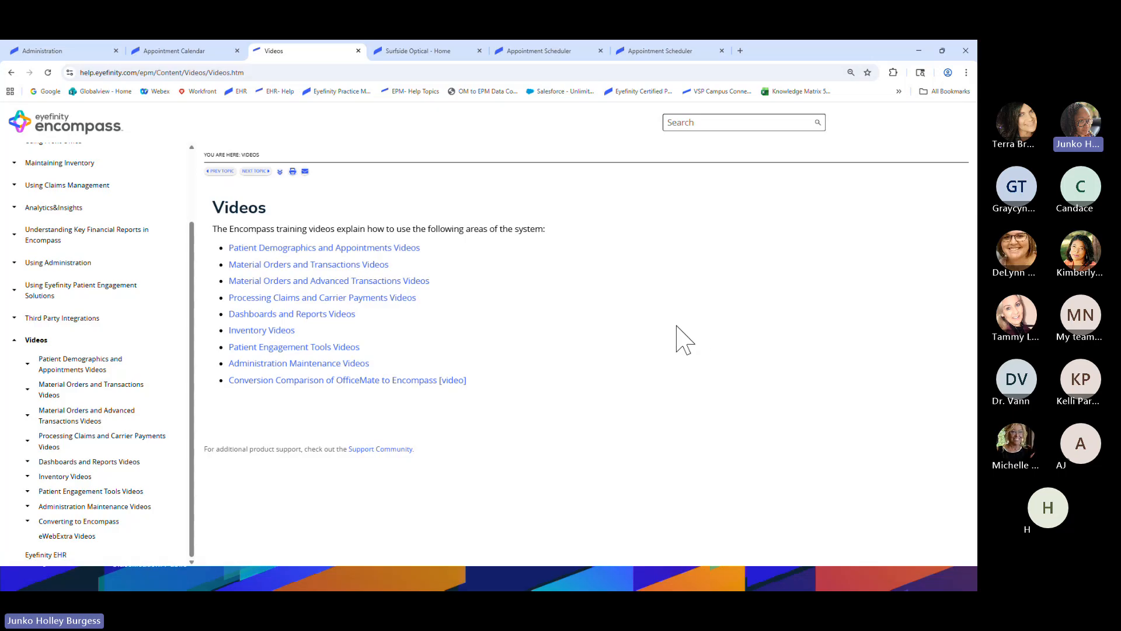
pyautogui.click(728, 122)
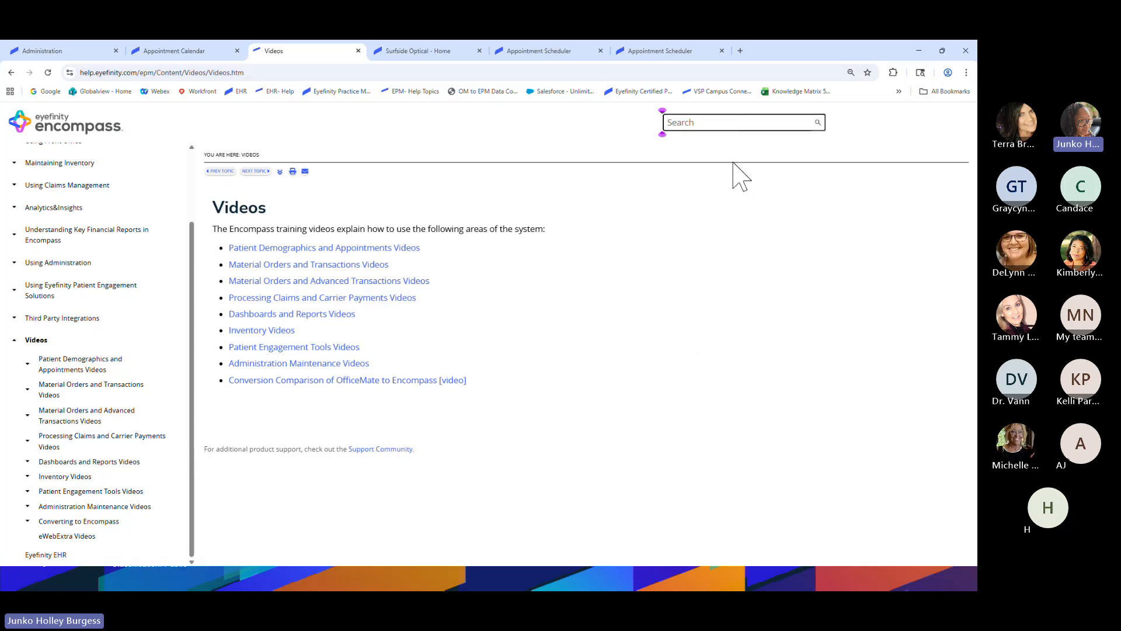
# Search the help for 'service' and scroll through its 114 results
pyautogui.click(706, 124)
pyautogui.write('service')
pyautogui.press('Return')
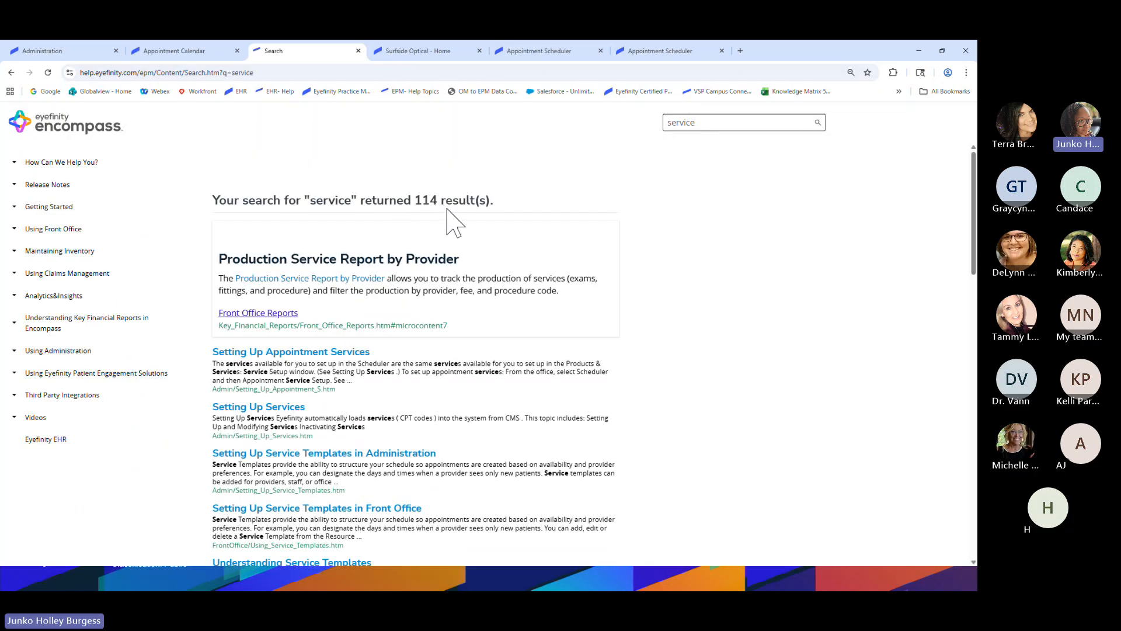
pyautogui.scroll(-3, 468, 245)
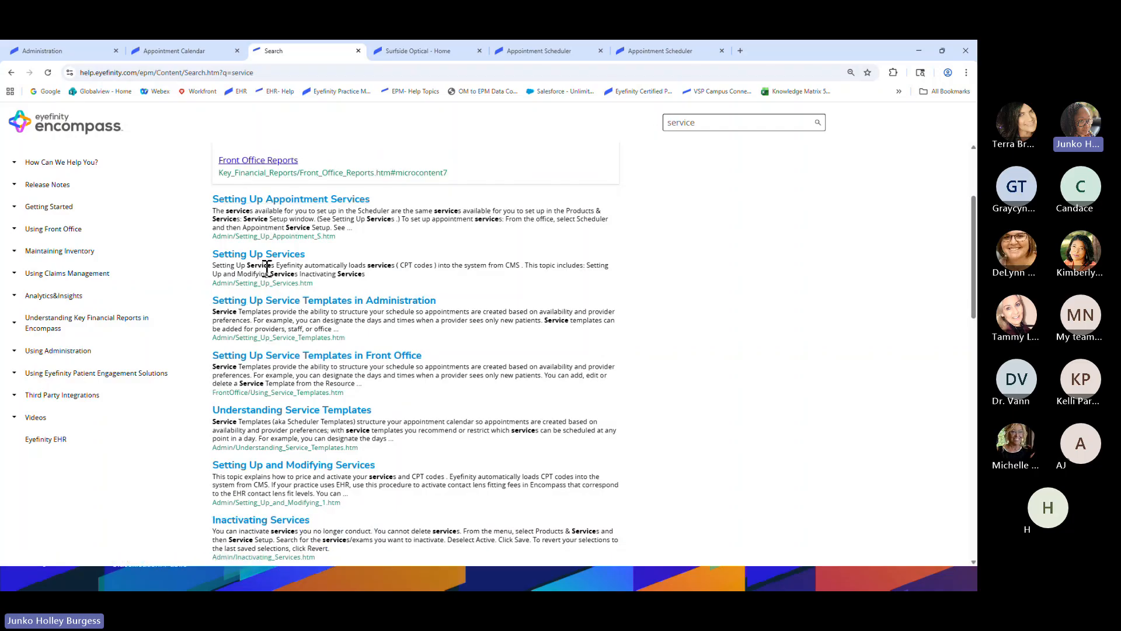
pyautogui.scroll(-1, 305, 285)
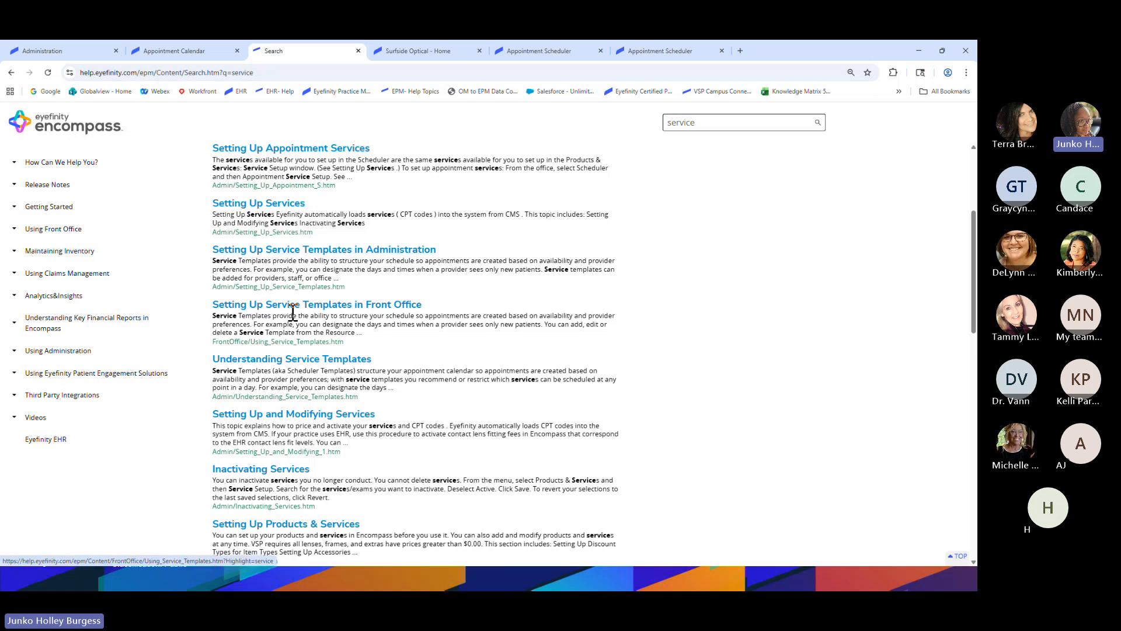
pyautogui.scroll(-2, 309, 388)
pyautogui.scroll(-3, 311, 392)
pyautogui.scroll(8, 327, 395)
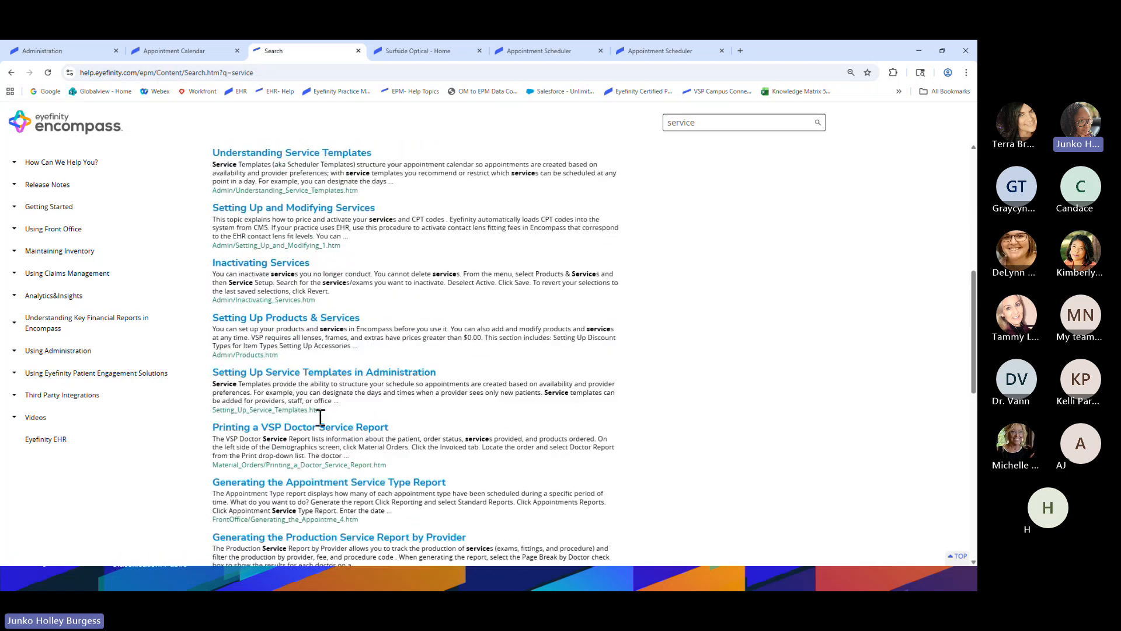
pyautogui.scroll(1, 365, 403)
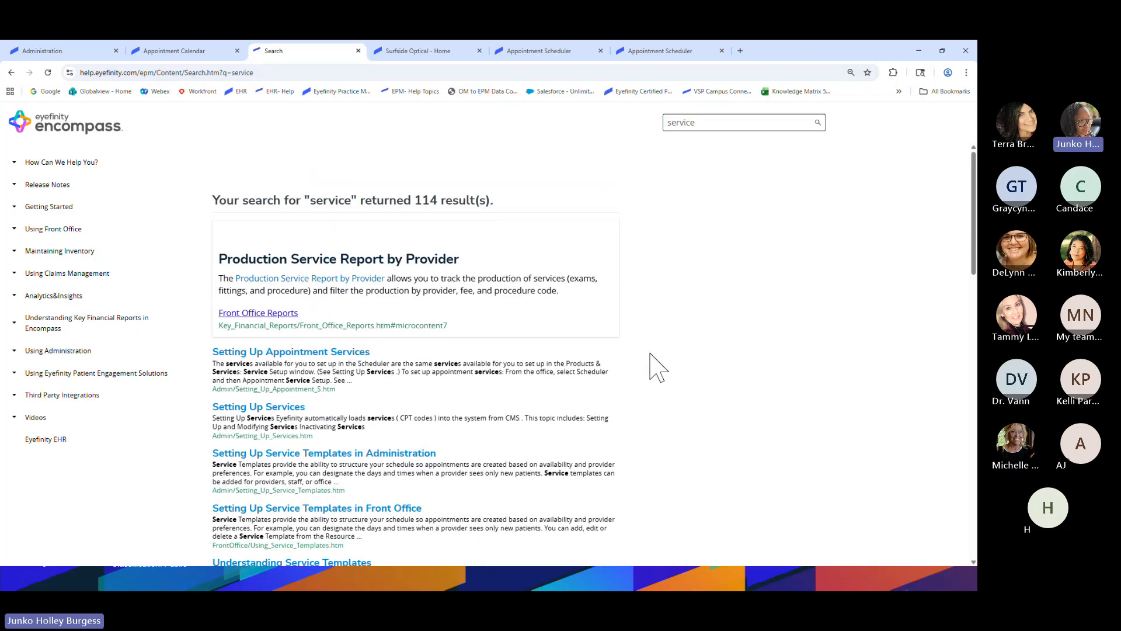
# Replace the help search with 'calendar' and look over its 183 results
pyautogui.click(737, 121)
pyautogui.press('BackSpace')
pyautogui.press('BackSpace')
pyautogui.press('BackSpace')
pyautogui.press('BackSpace')
pyautogui.press('BackSpace')
pyautogui.press('BackSpace')
pyautogui.press('BackSpace')
pyautogui.write('app')
pyautogui.press('BackSpace')
pyautogui.press('BackSpace')
pyautogui.press('BackSpace')
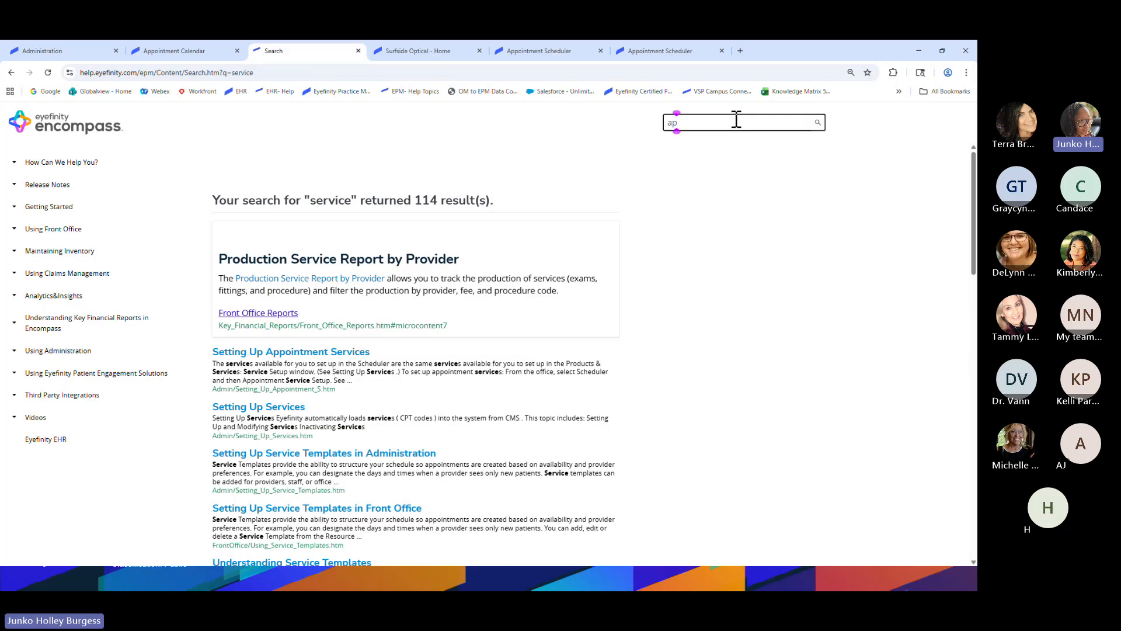
pyautogui.write('calendar')
pyautogui.press('Return')
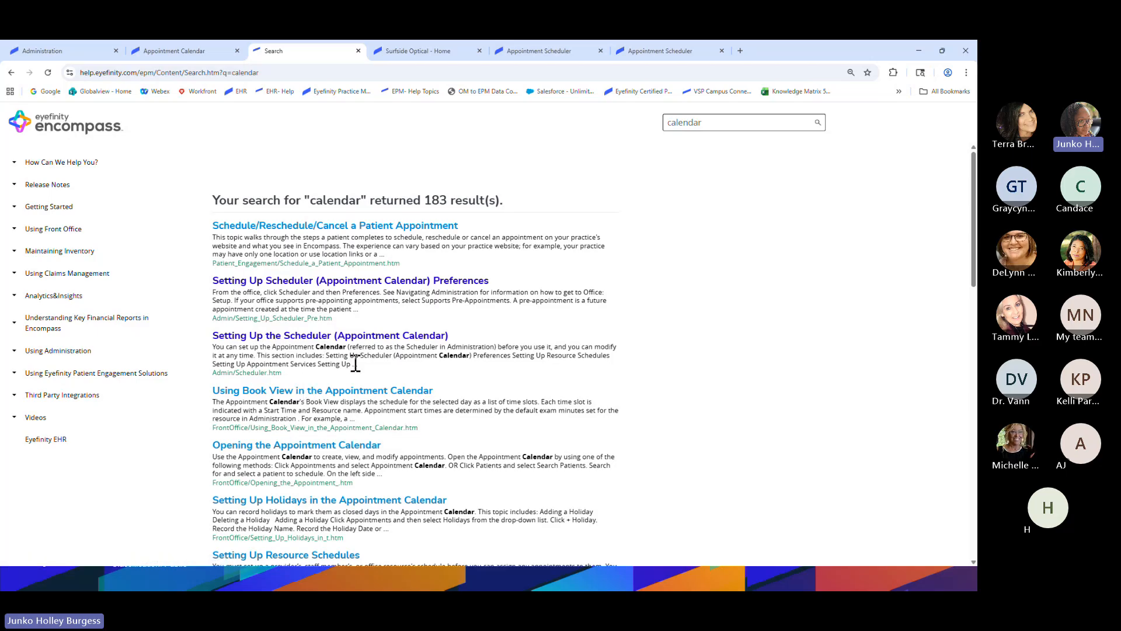
pyautogui.scroll(-1, 356, 365)
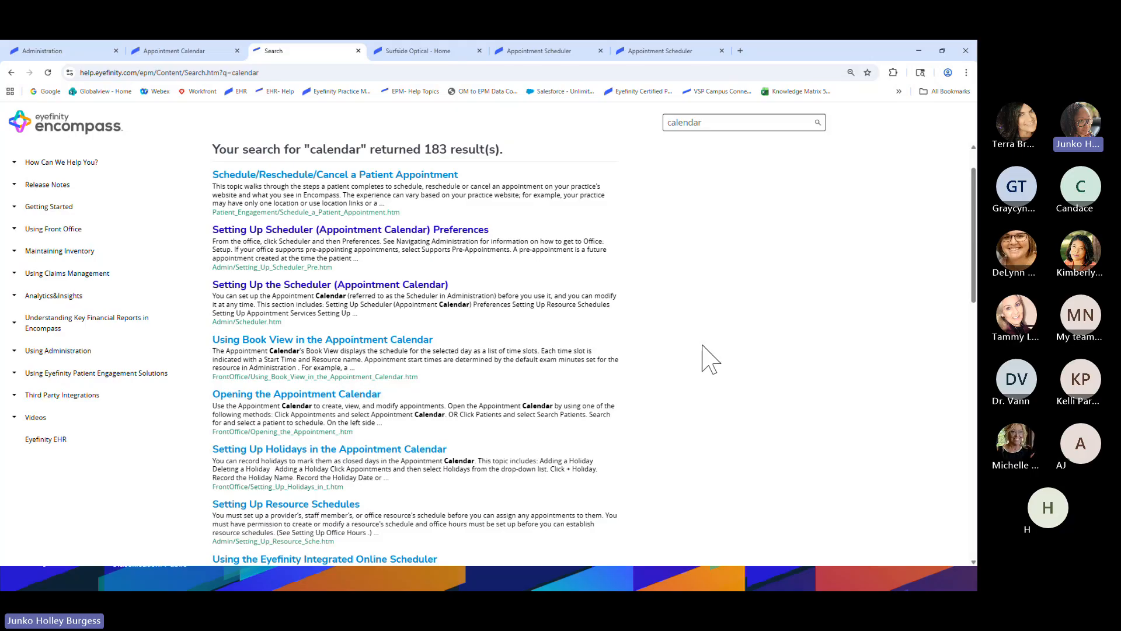
pyautogui.scroll(1, 711, 359)
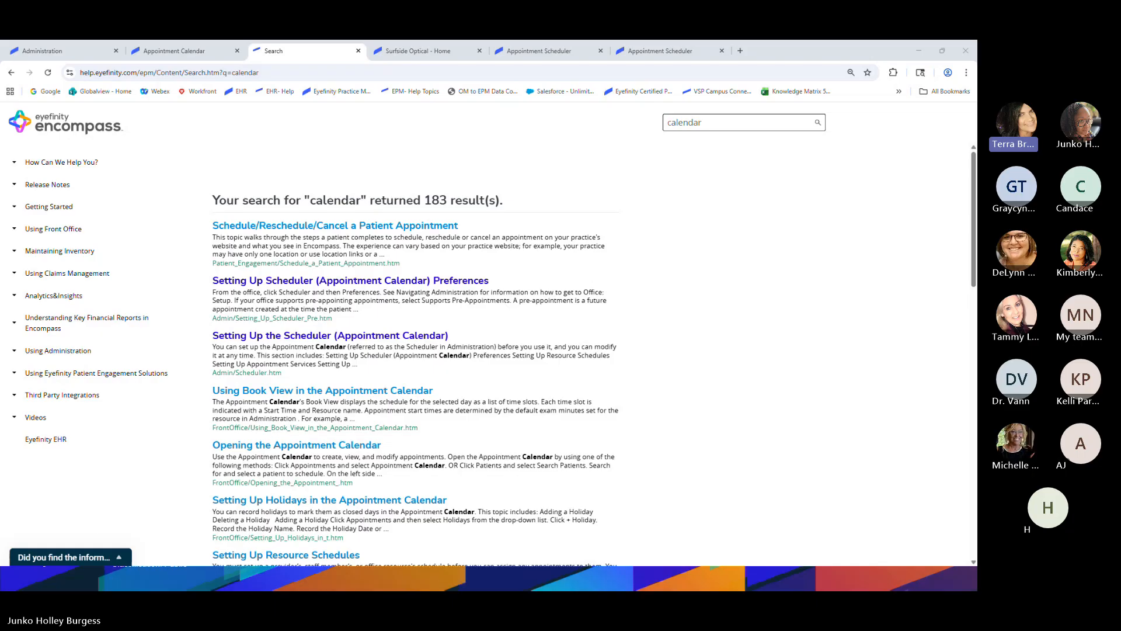
# Return to the slideshow and advance past QUESTIONS? to the Education Resources slide
pyautogui.hotkey('alt', 'Tab')
pyautogui.click(762, 414)
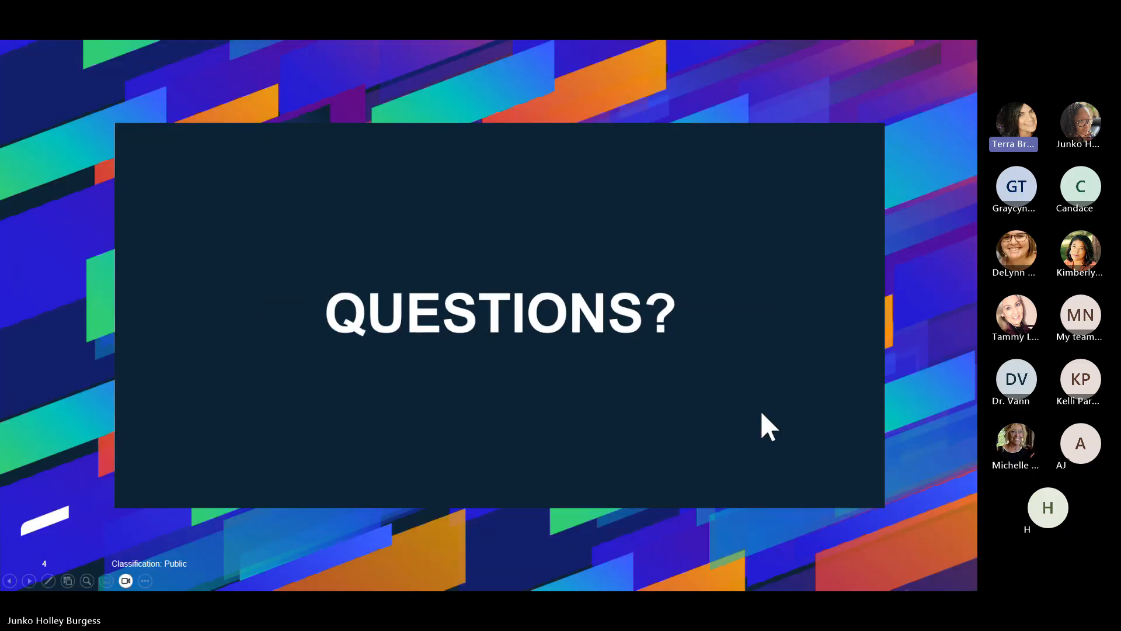
pyautogui.click(780, 421)
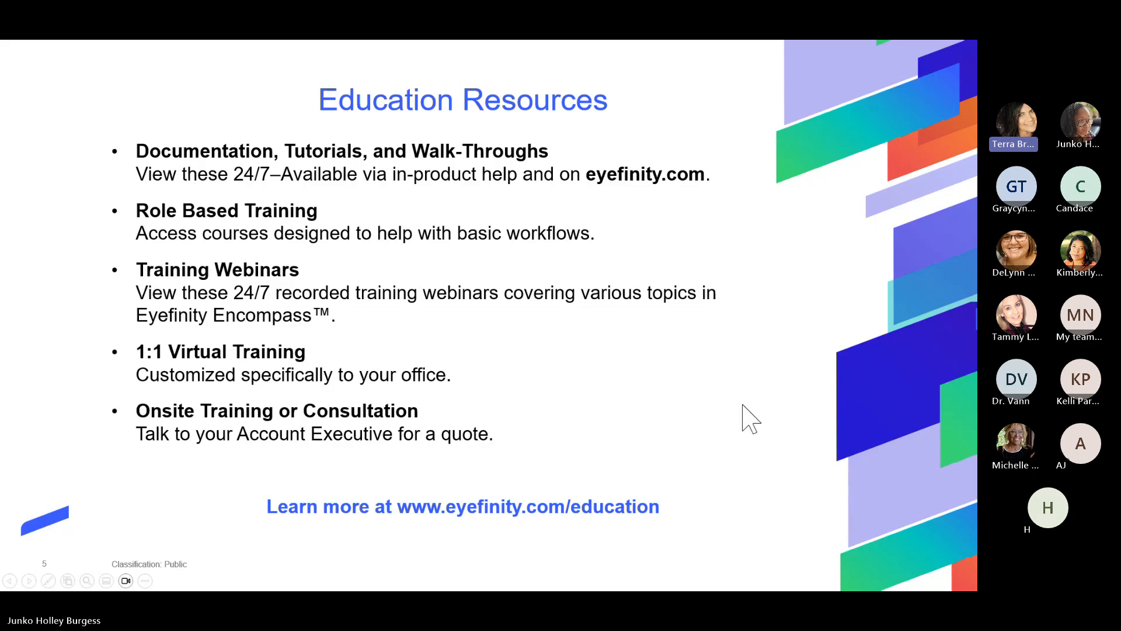